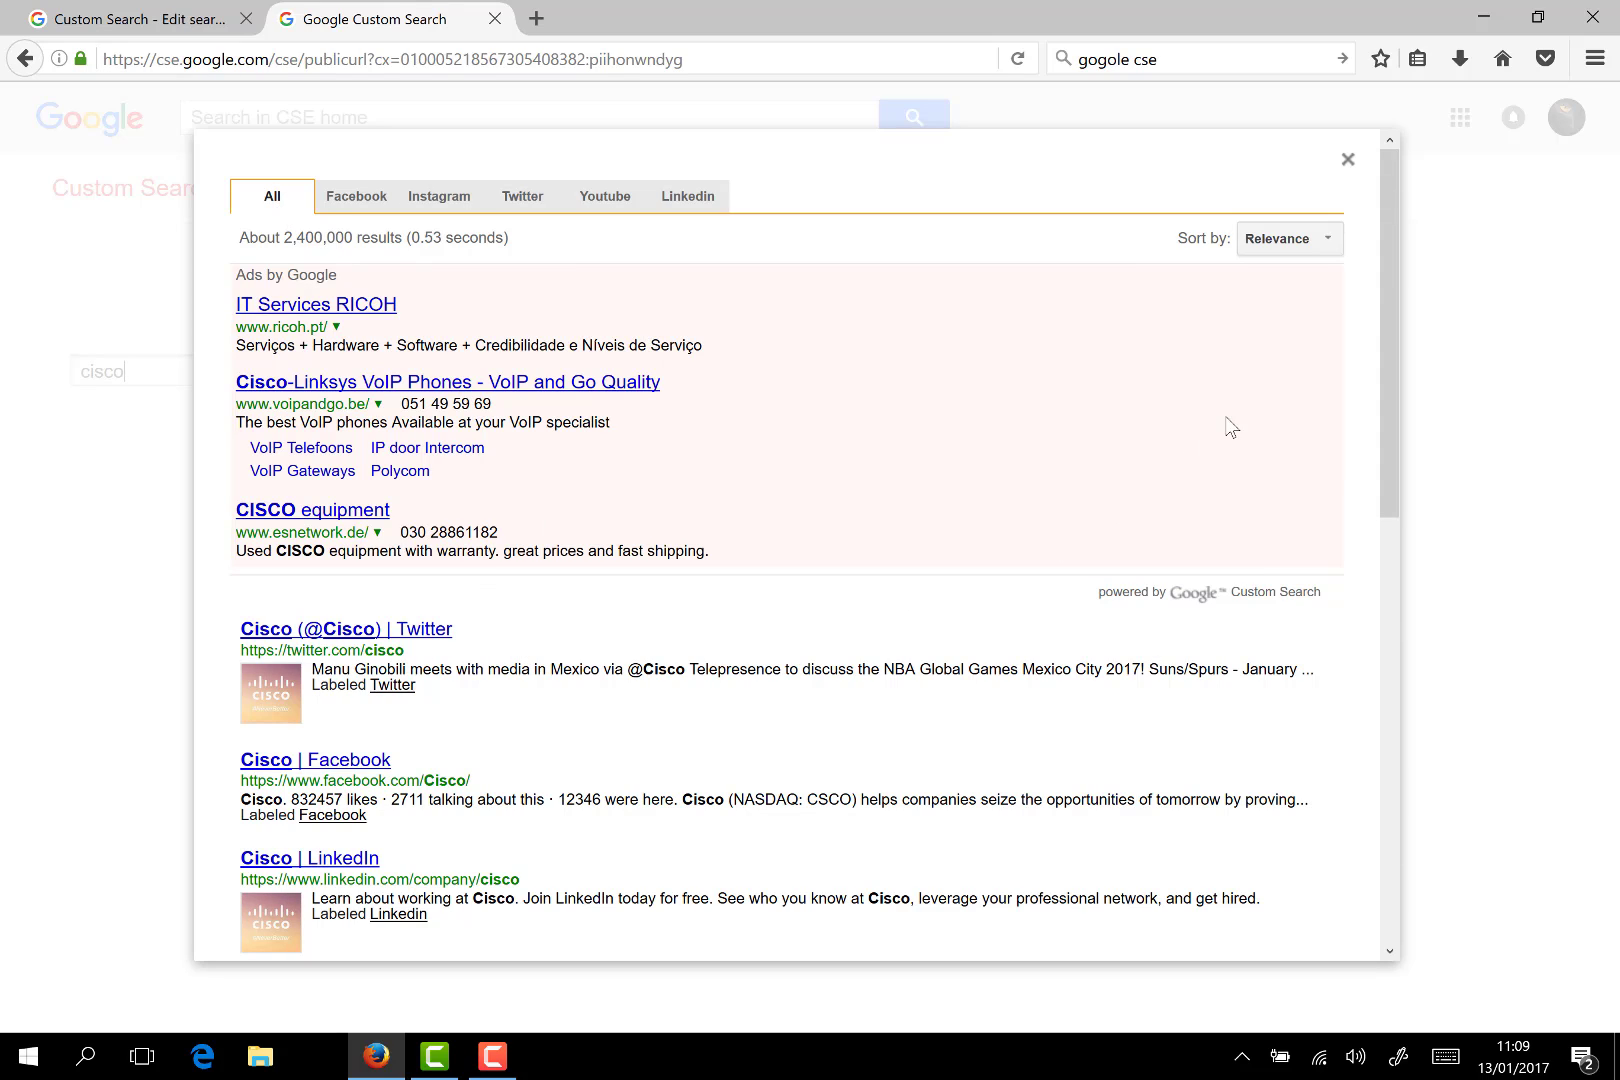
- Filter the cisco results to Facebook and look through the listed pages
left_click_drag(1396, 297, 1335, 202)
left_click(355, 198)
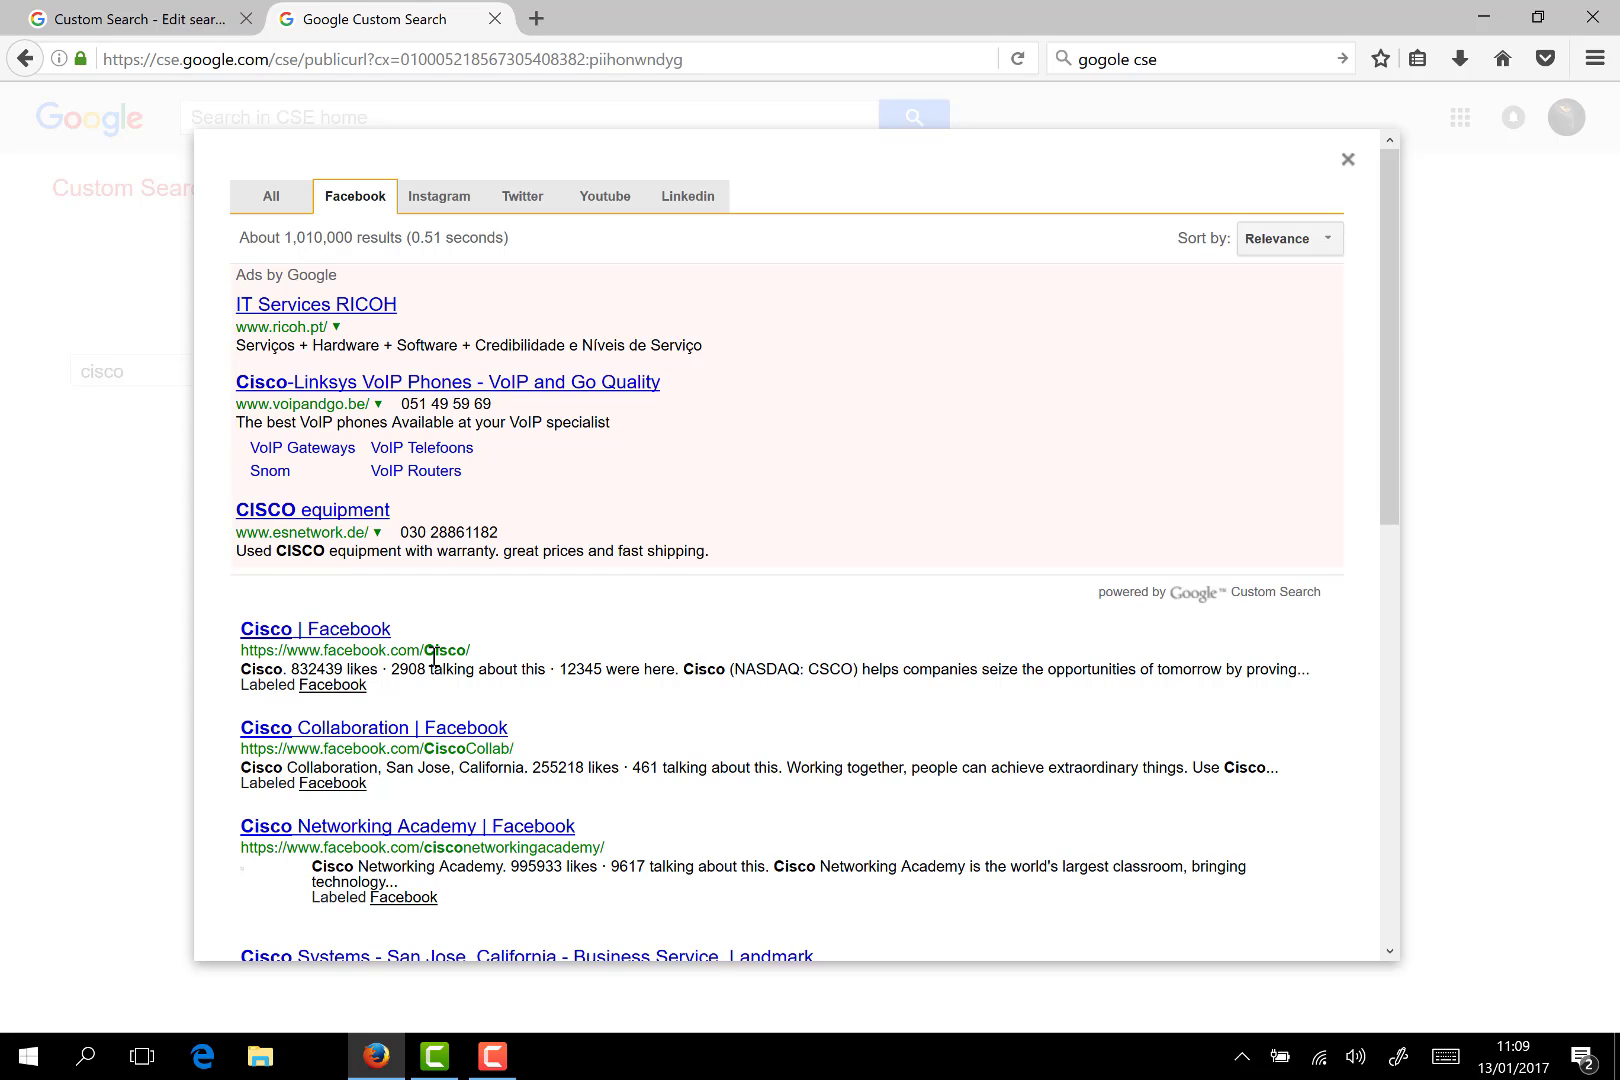
scroll(448, 630, "down", 5)
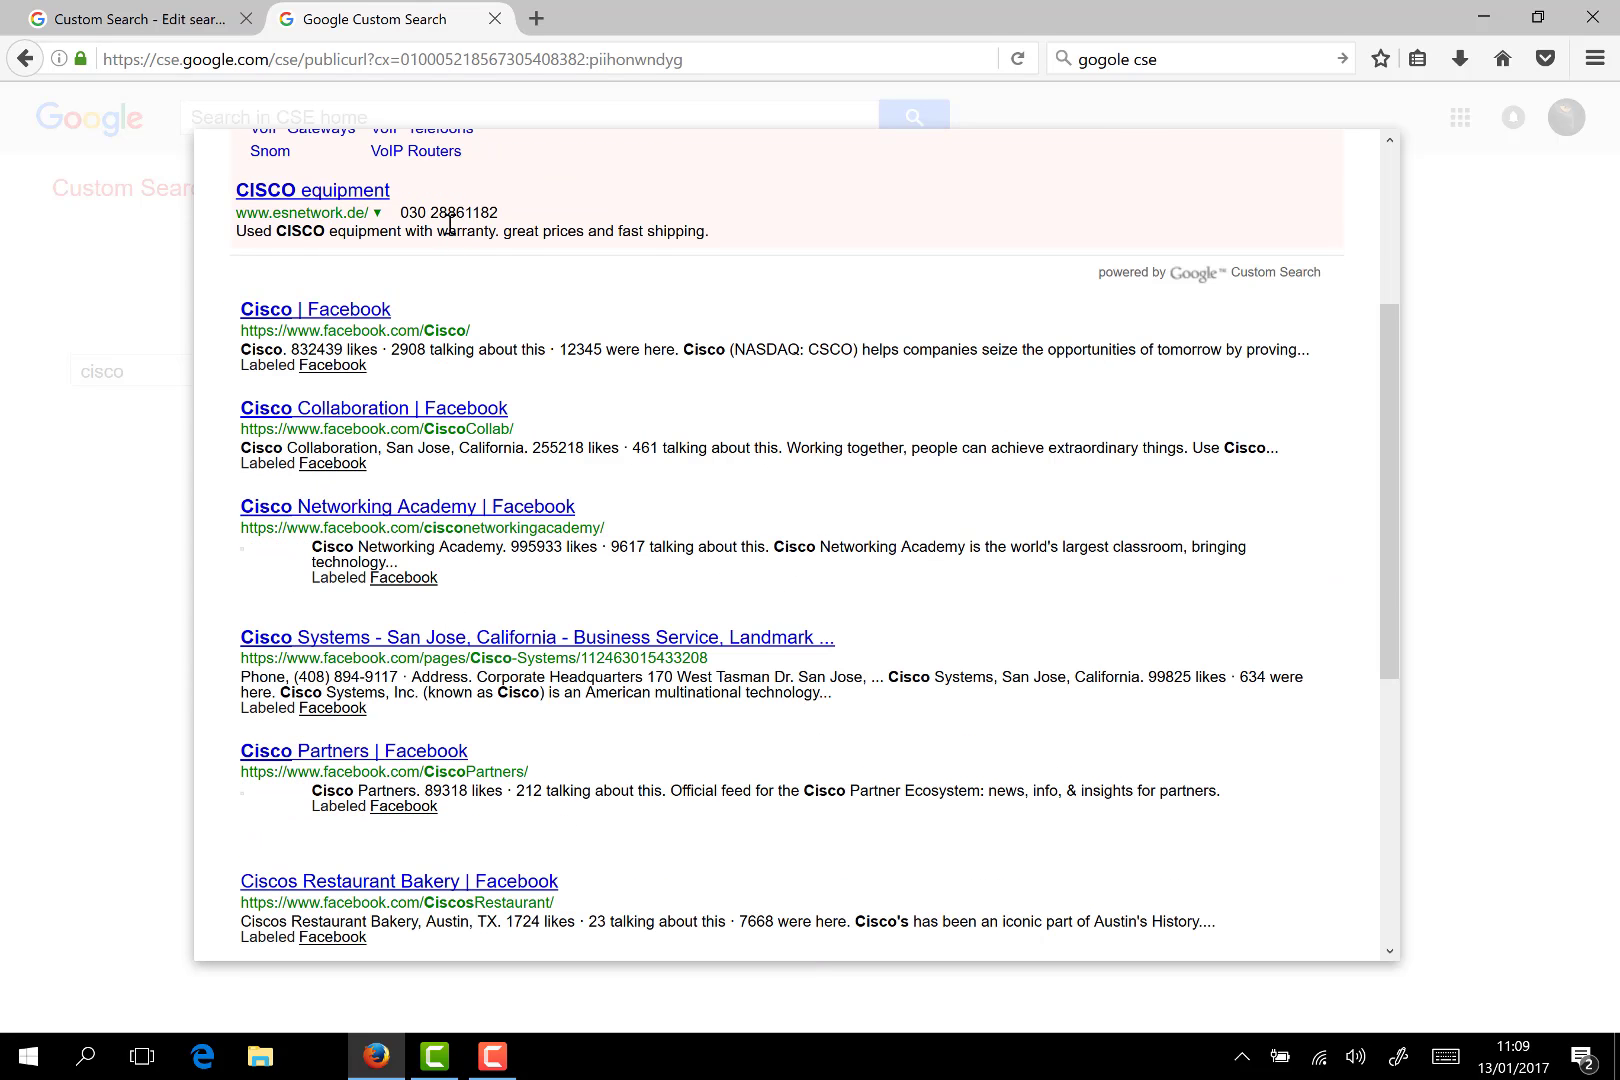
scroll(450, 224, "up", 3)
scroll(420, 205, "up", 2)
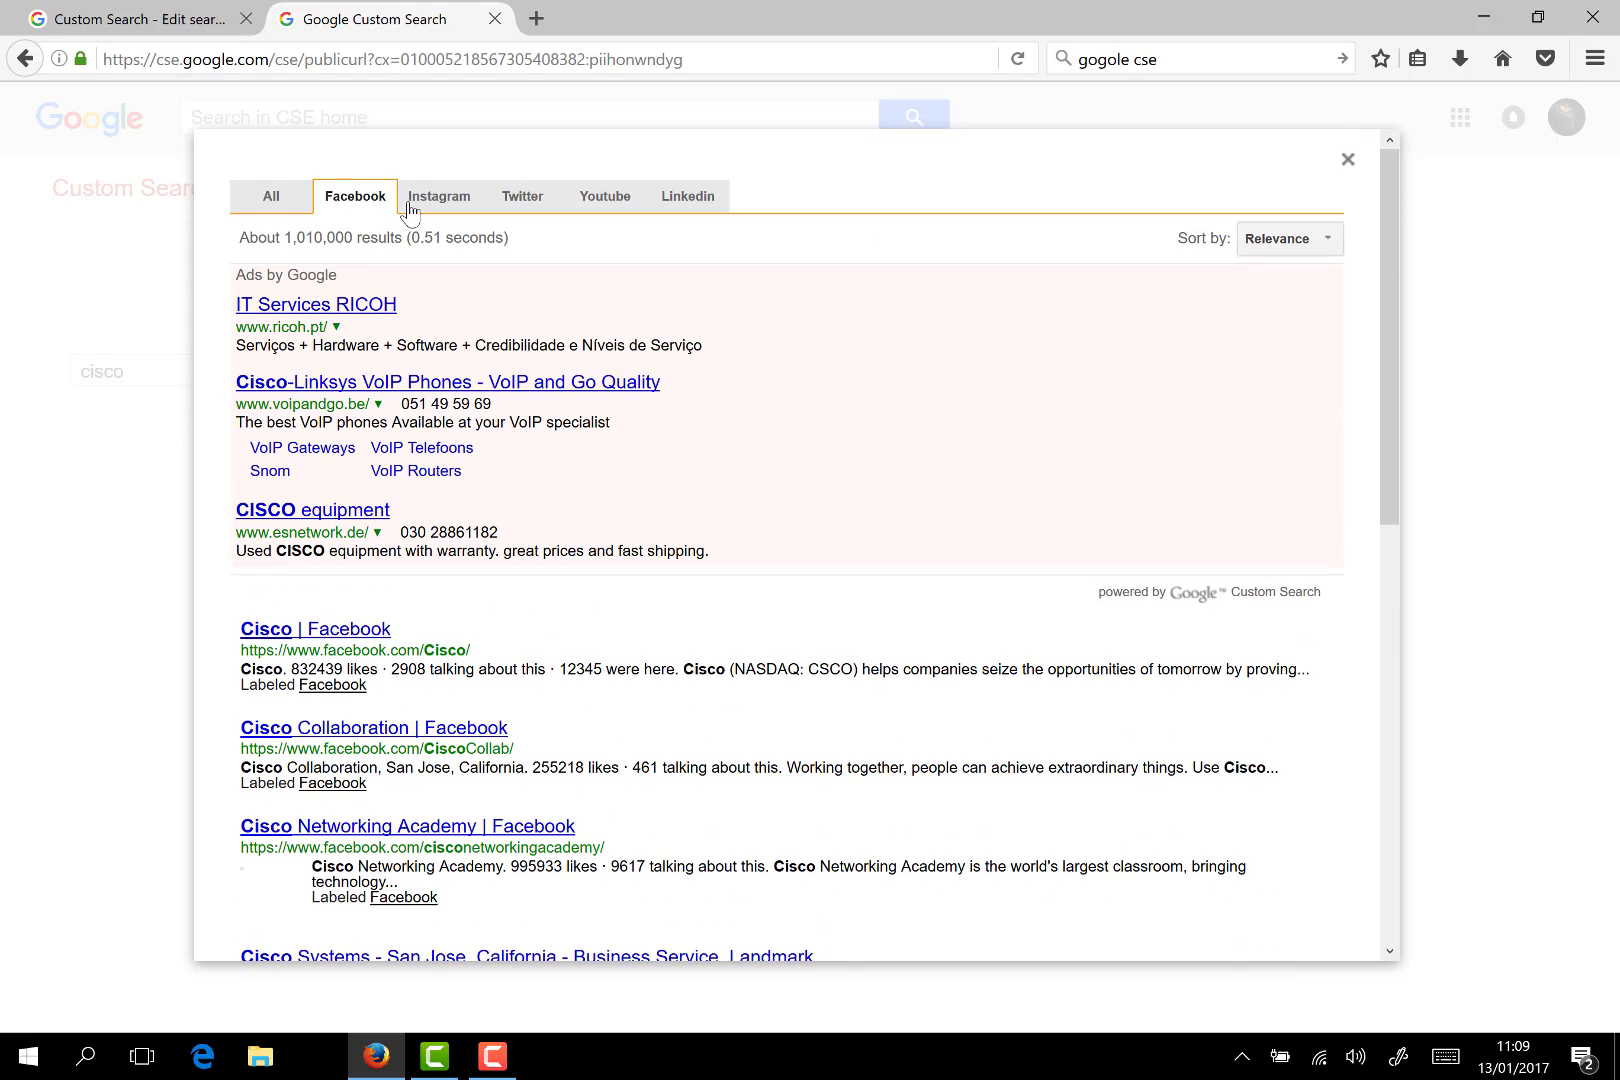
- View the cisco results for Instagram, Twitter, Youtube and Linkedin in turn, and close the results
left_click(427, 206)
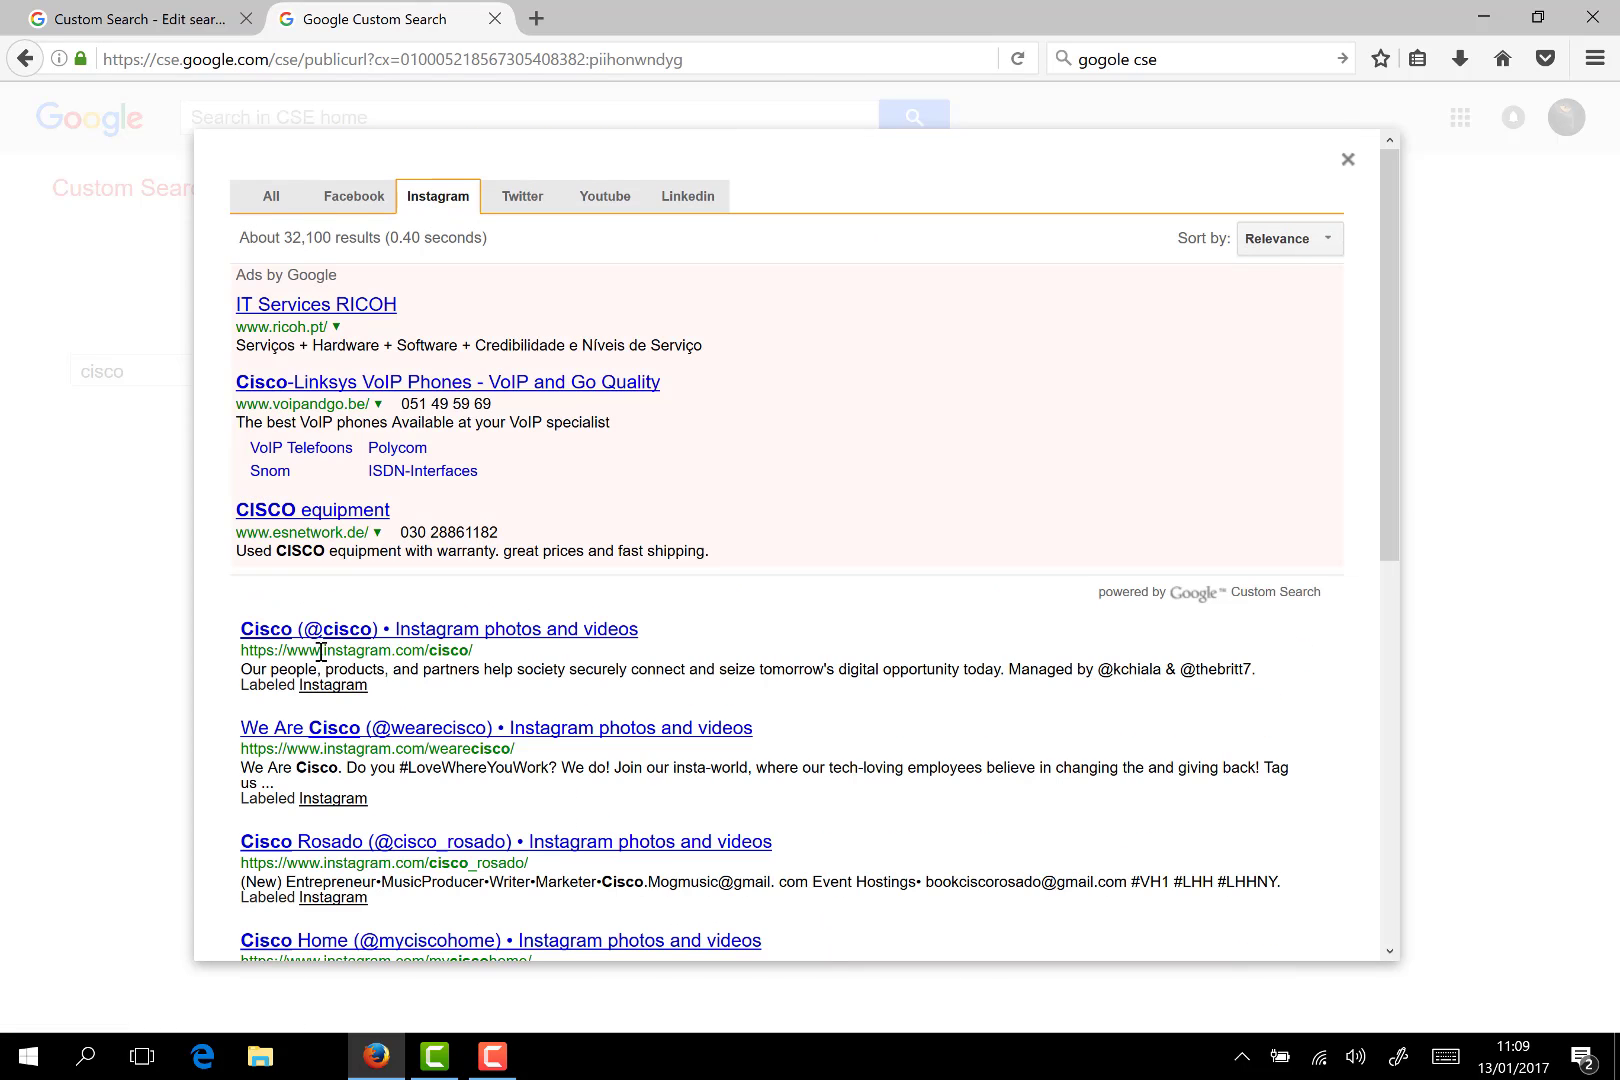
left_click(521, 200)
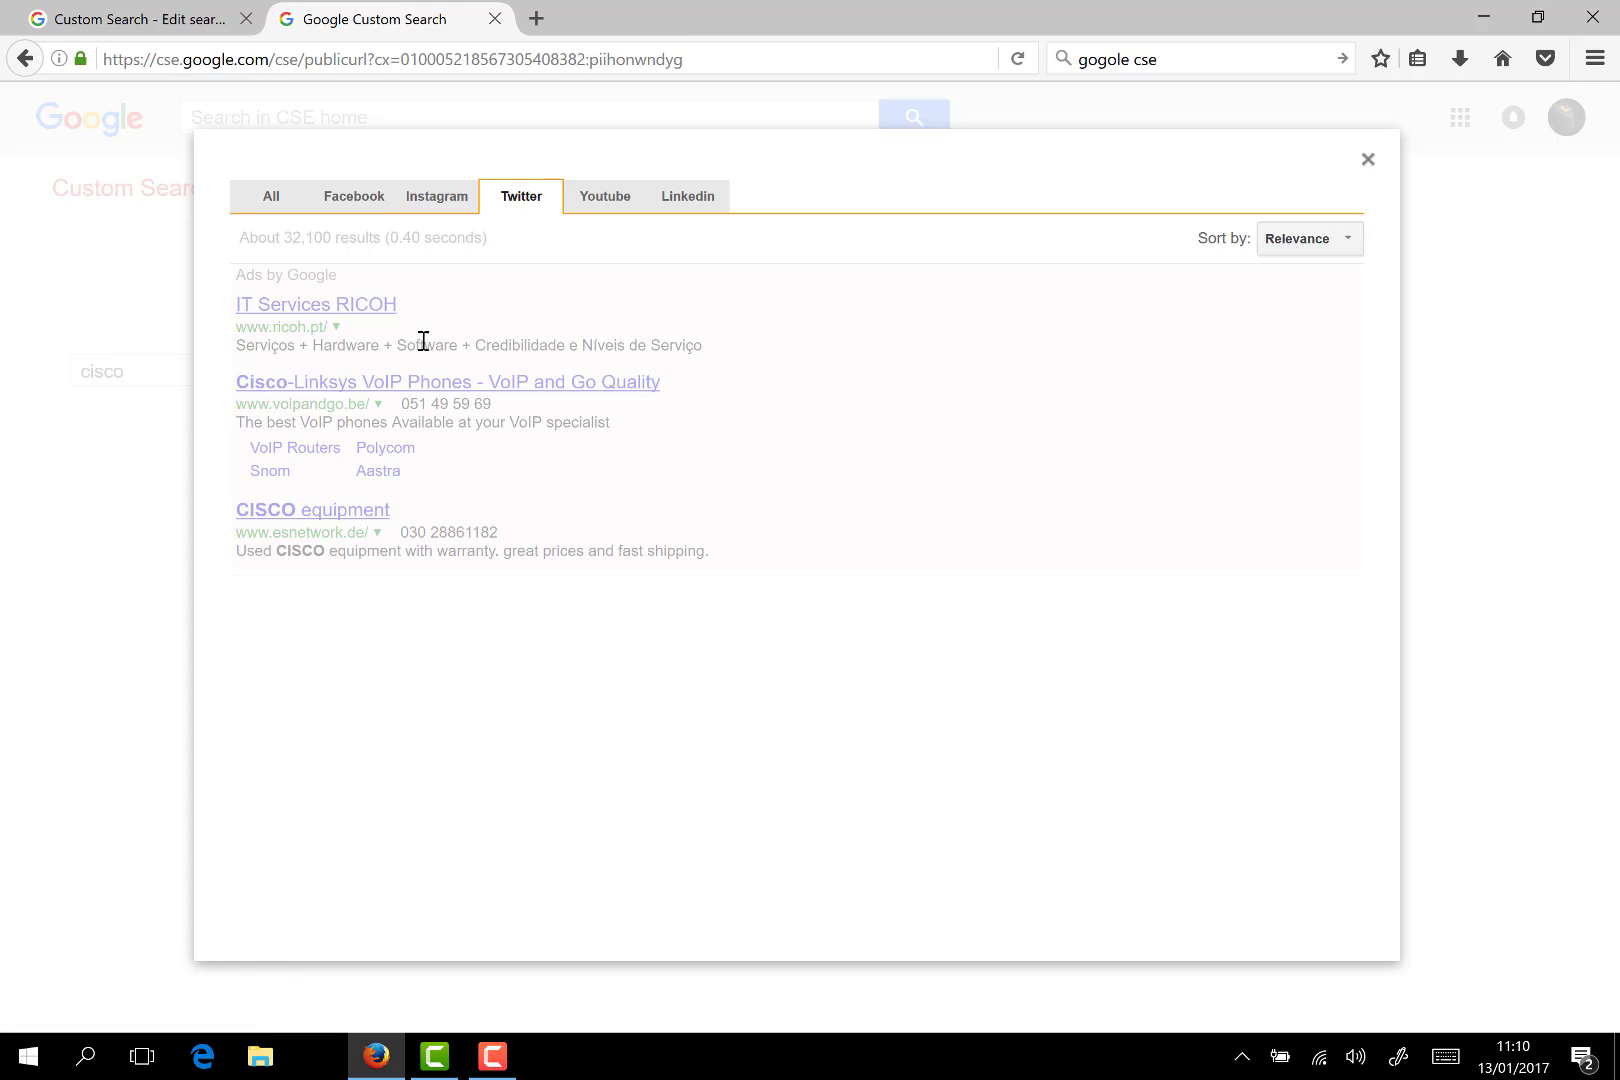
left_click(597, 197)
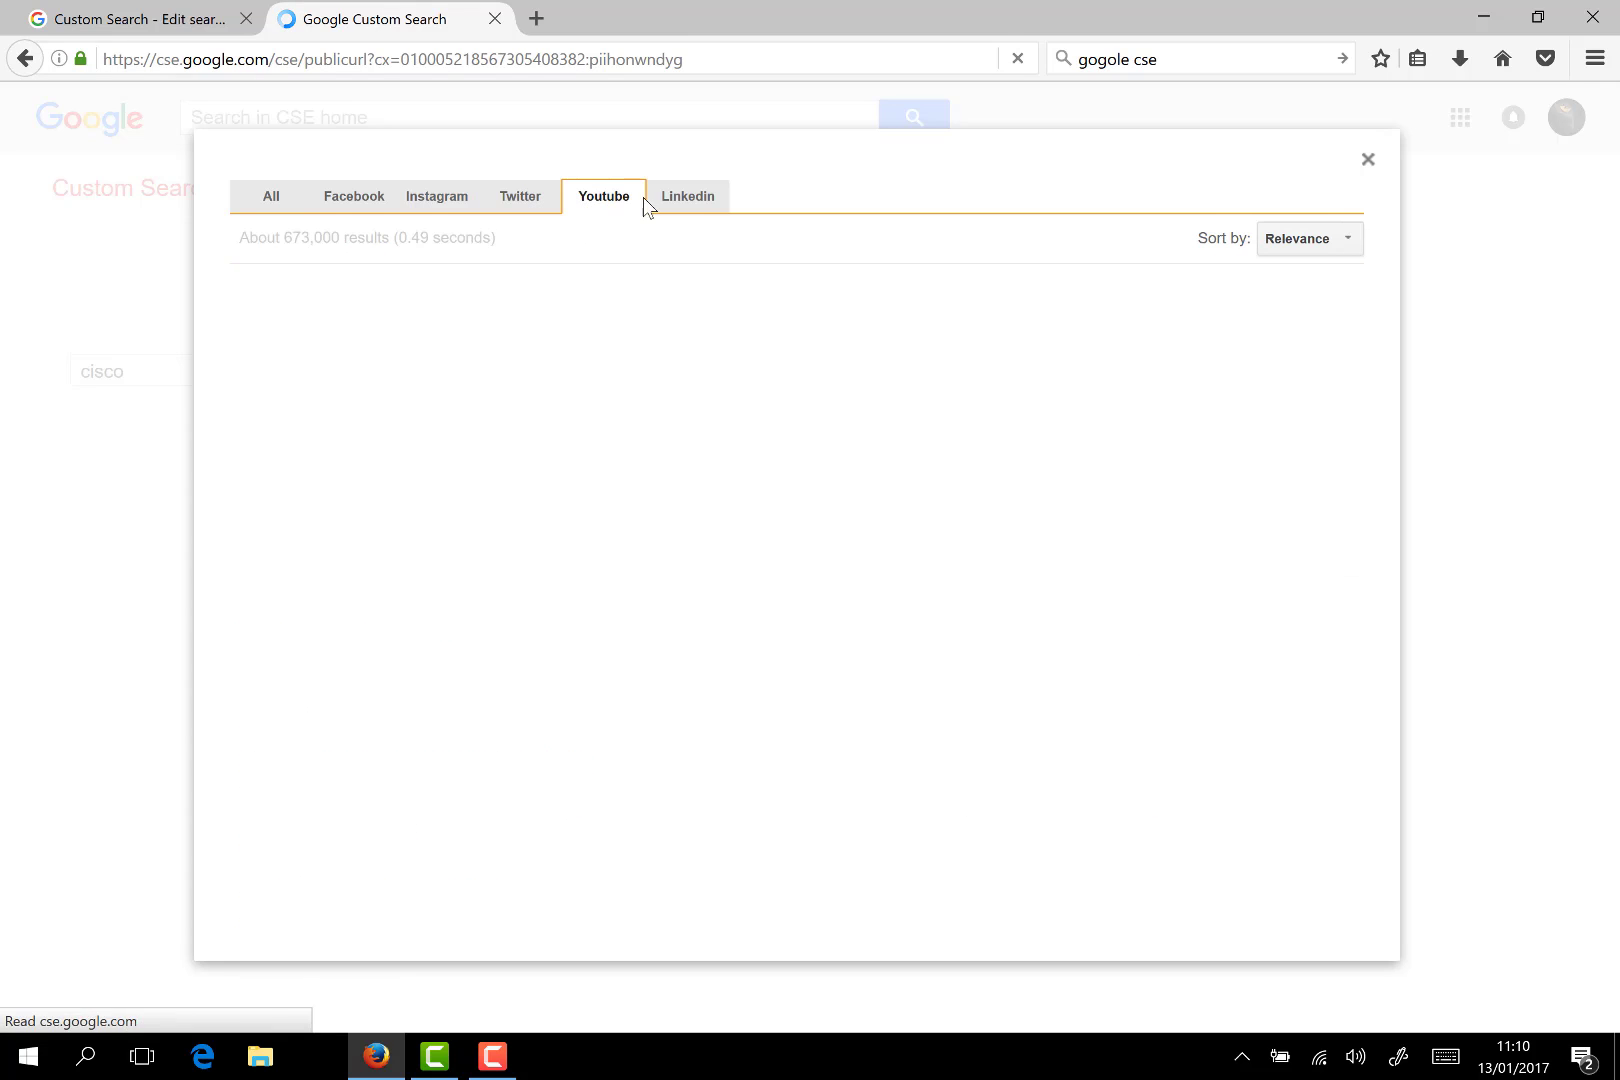
left_click(683, 205)
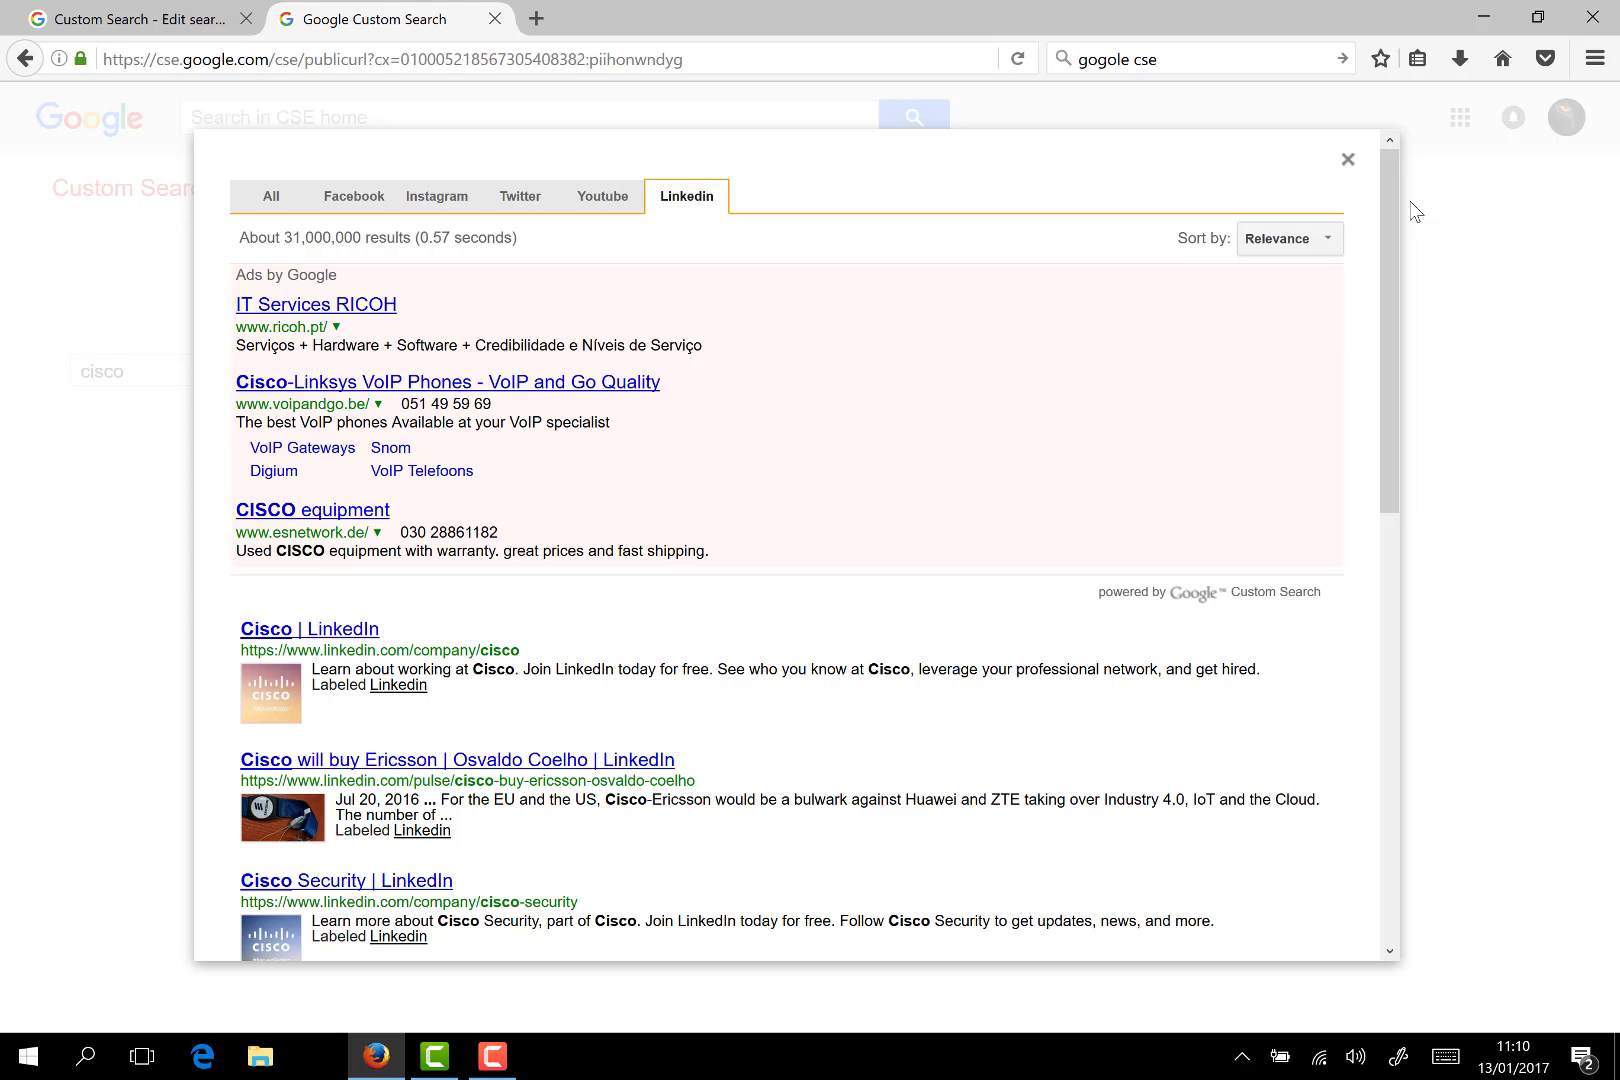
left_click(1348, 162)
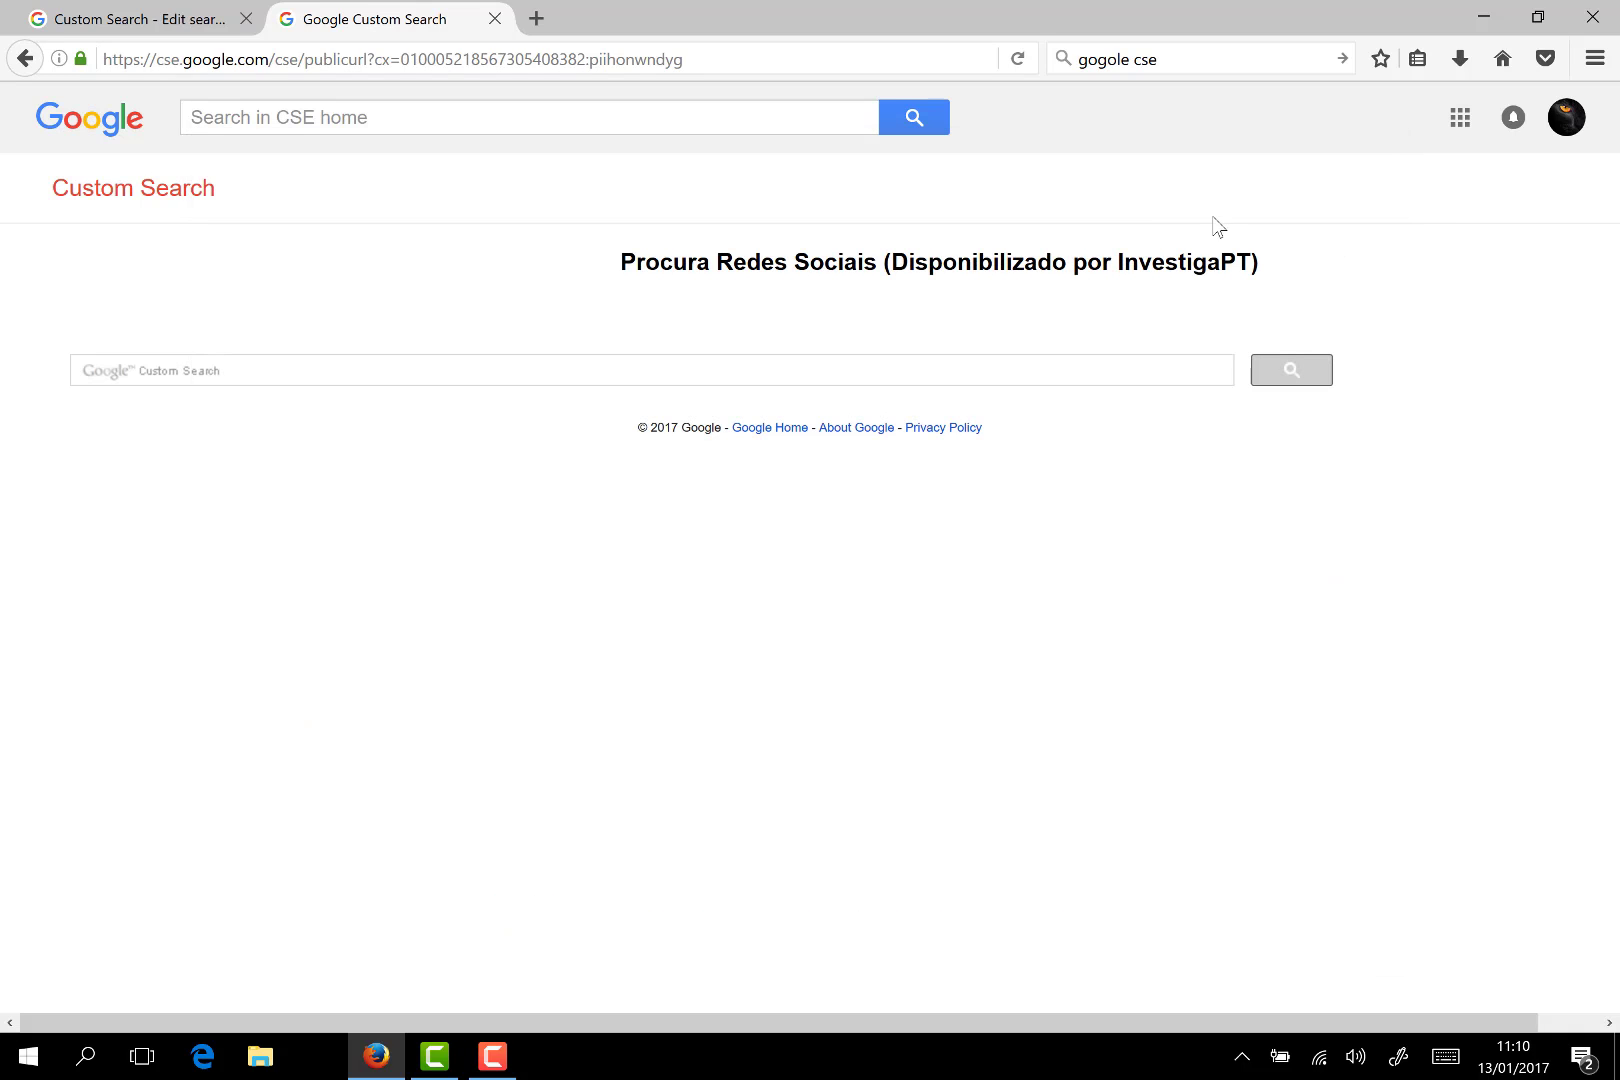
- Return to the Investiga page, open the "Procura de Documentos por Site" search engine and search it for "cisco"
left_click(25, 59)
scroll(645, 400, "down", 3)
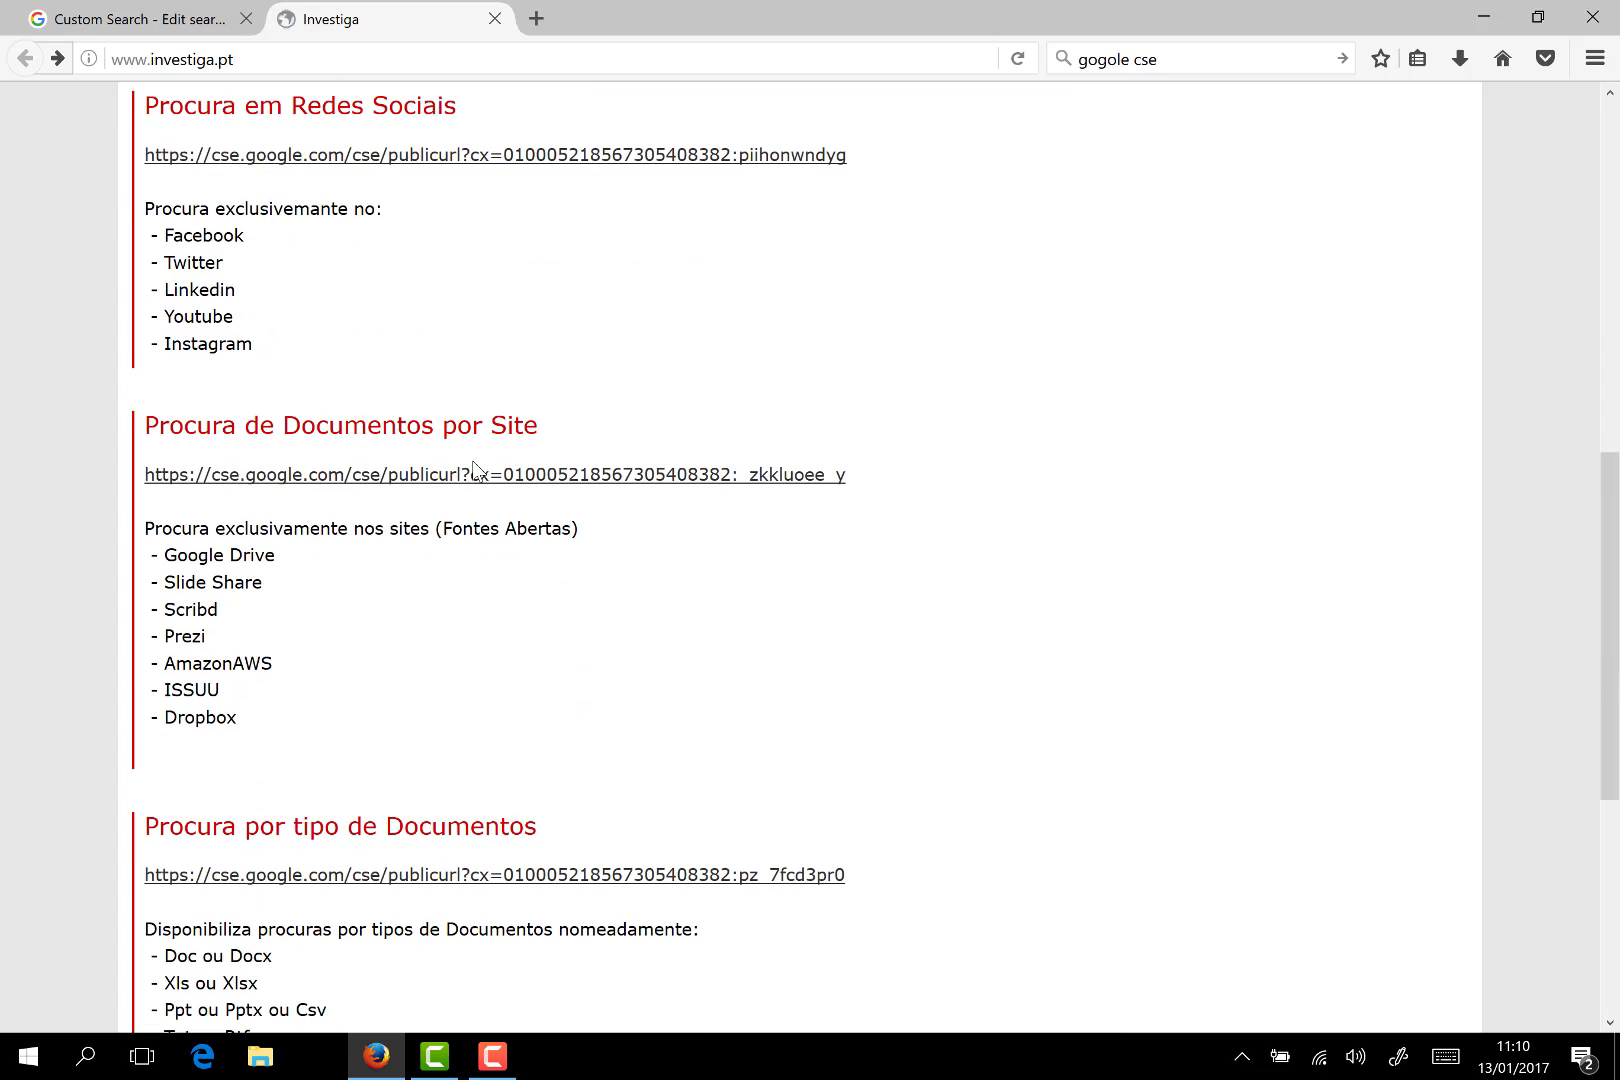
left_click(685, 475)
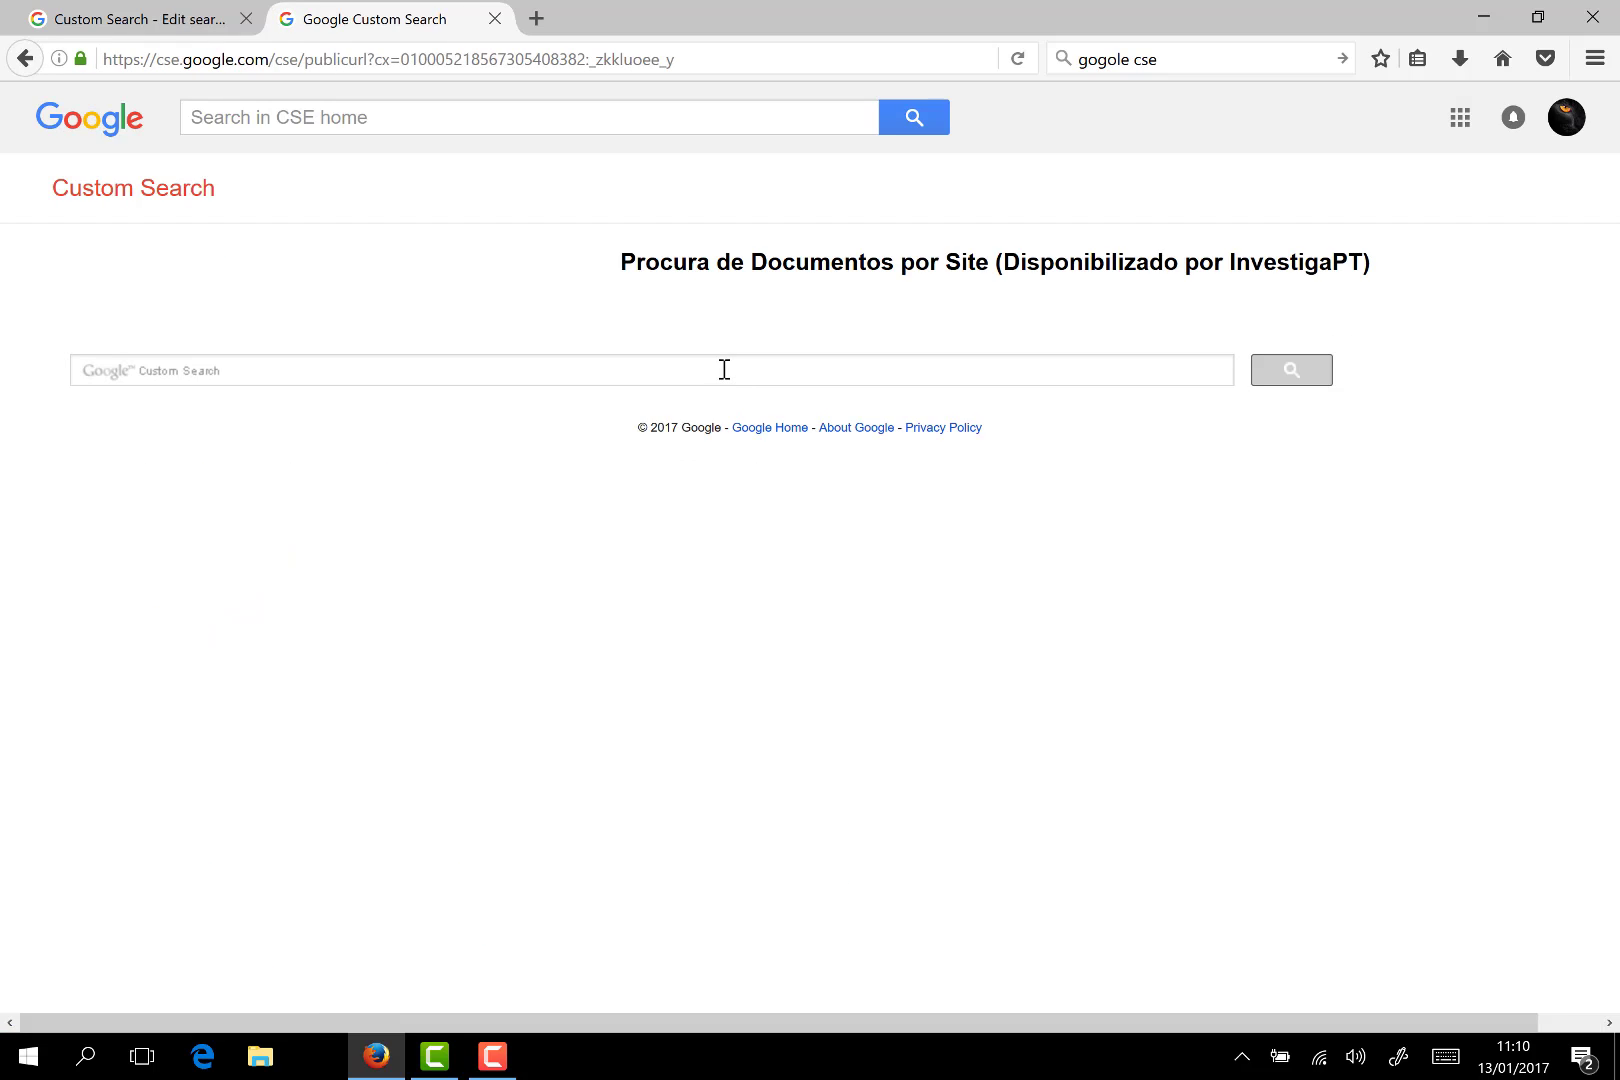
left_click(725, 366)
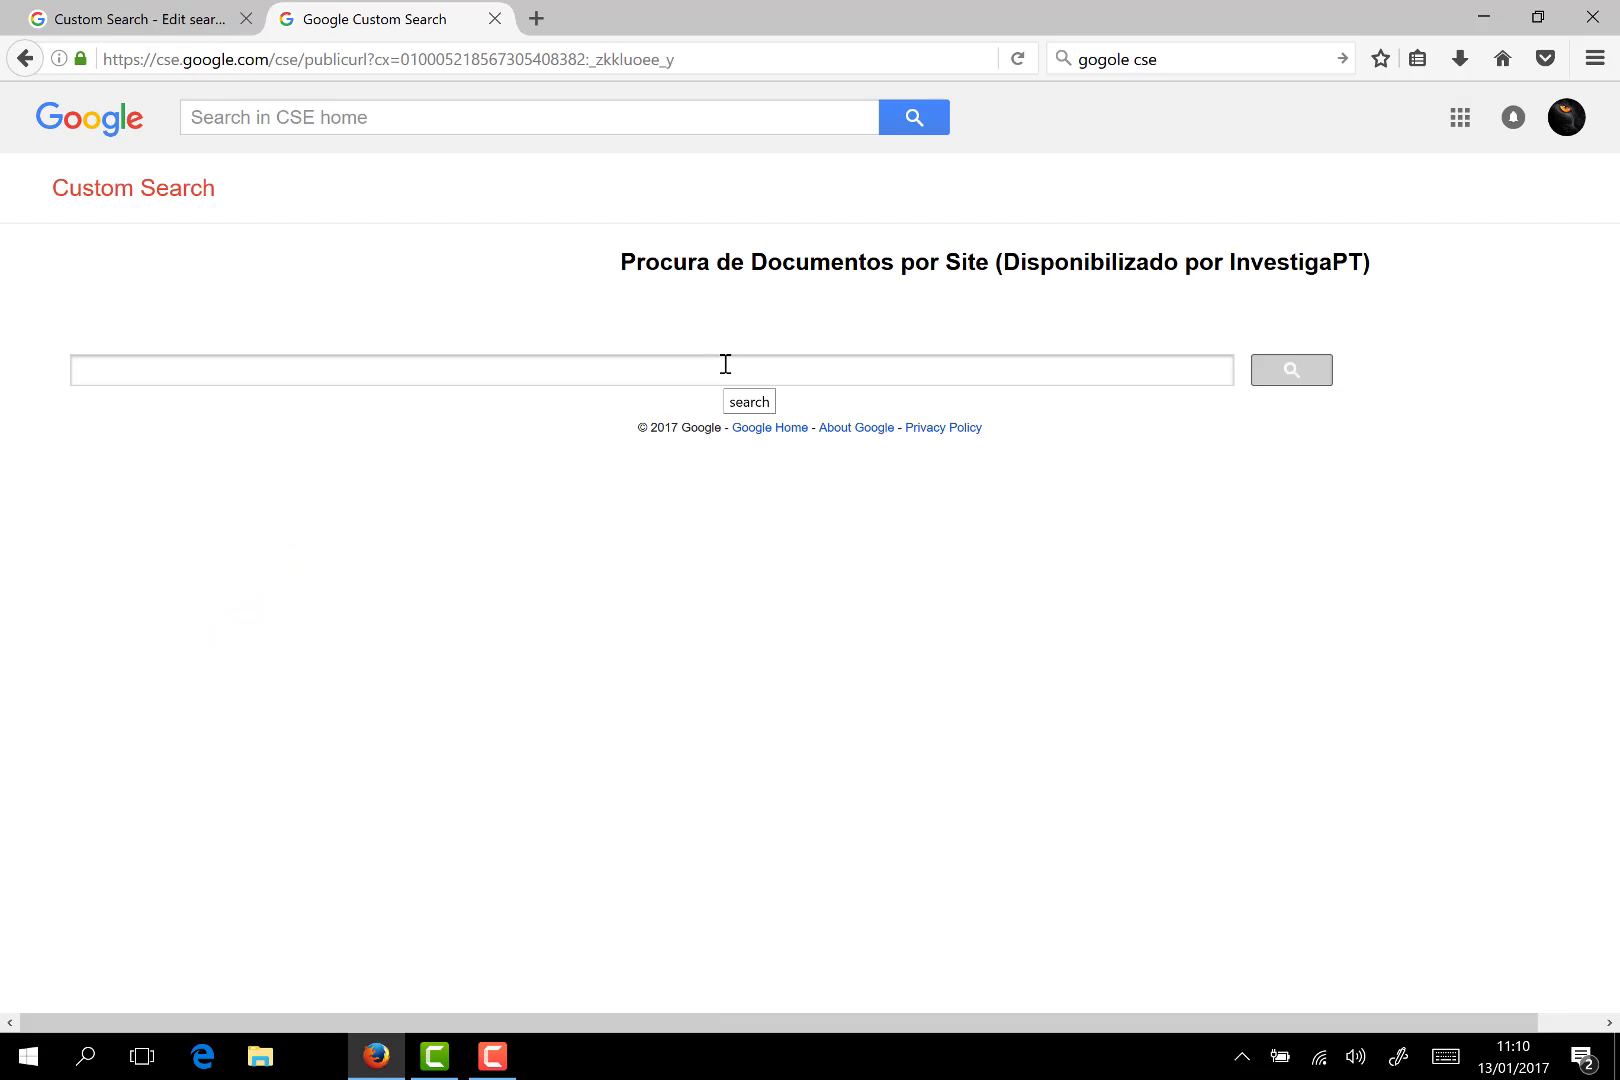
type("cisco")
key("Return")
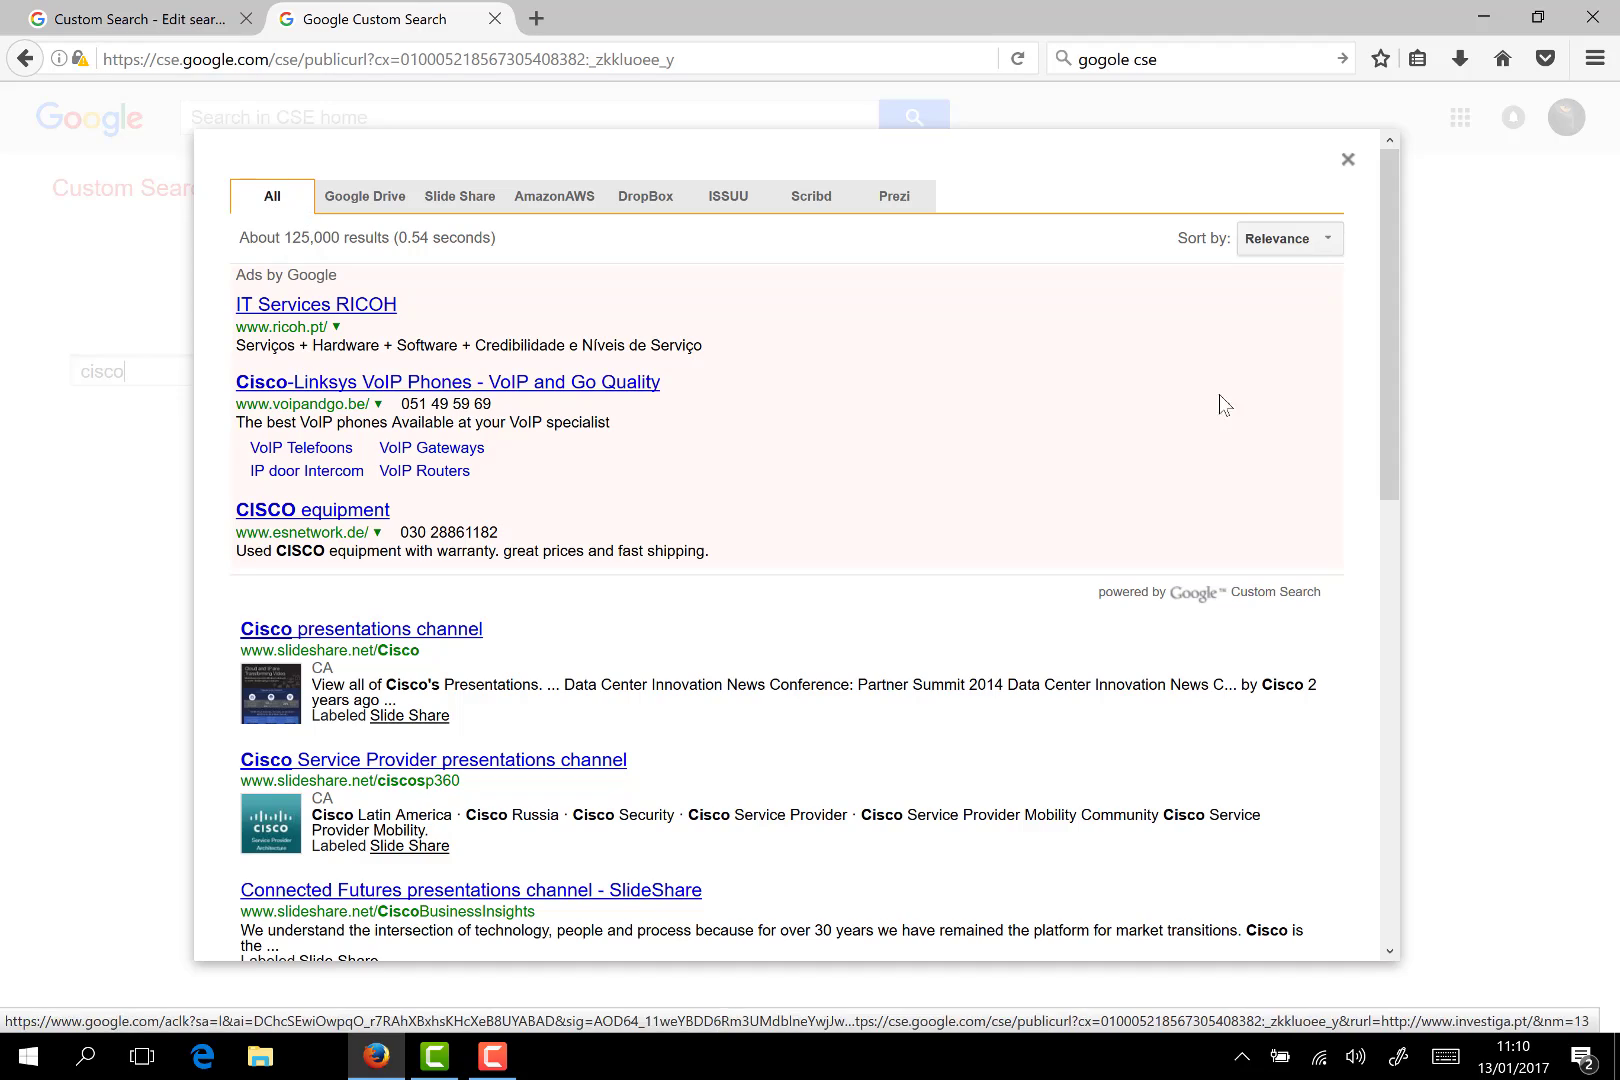
- Review the cisco documents found on Google Drive, Slide Share, AmazonAWS, DropBox, Scribd and Prezi, and close the results
left_click_drag(1396, 267, 1137, 227)
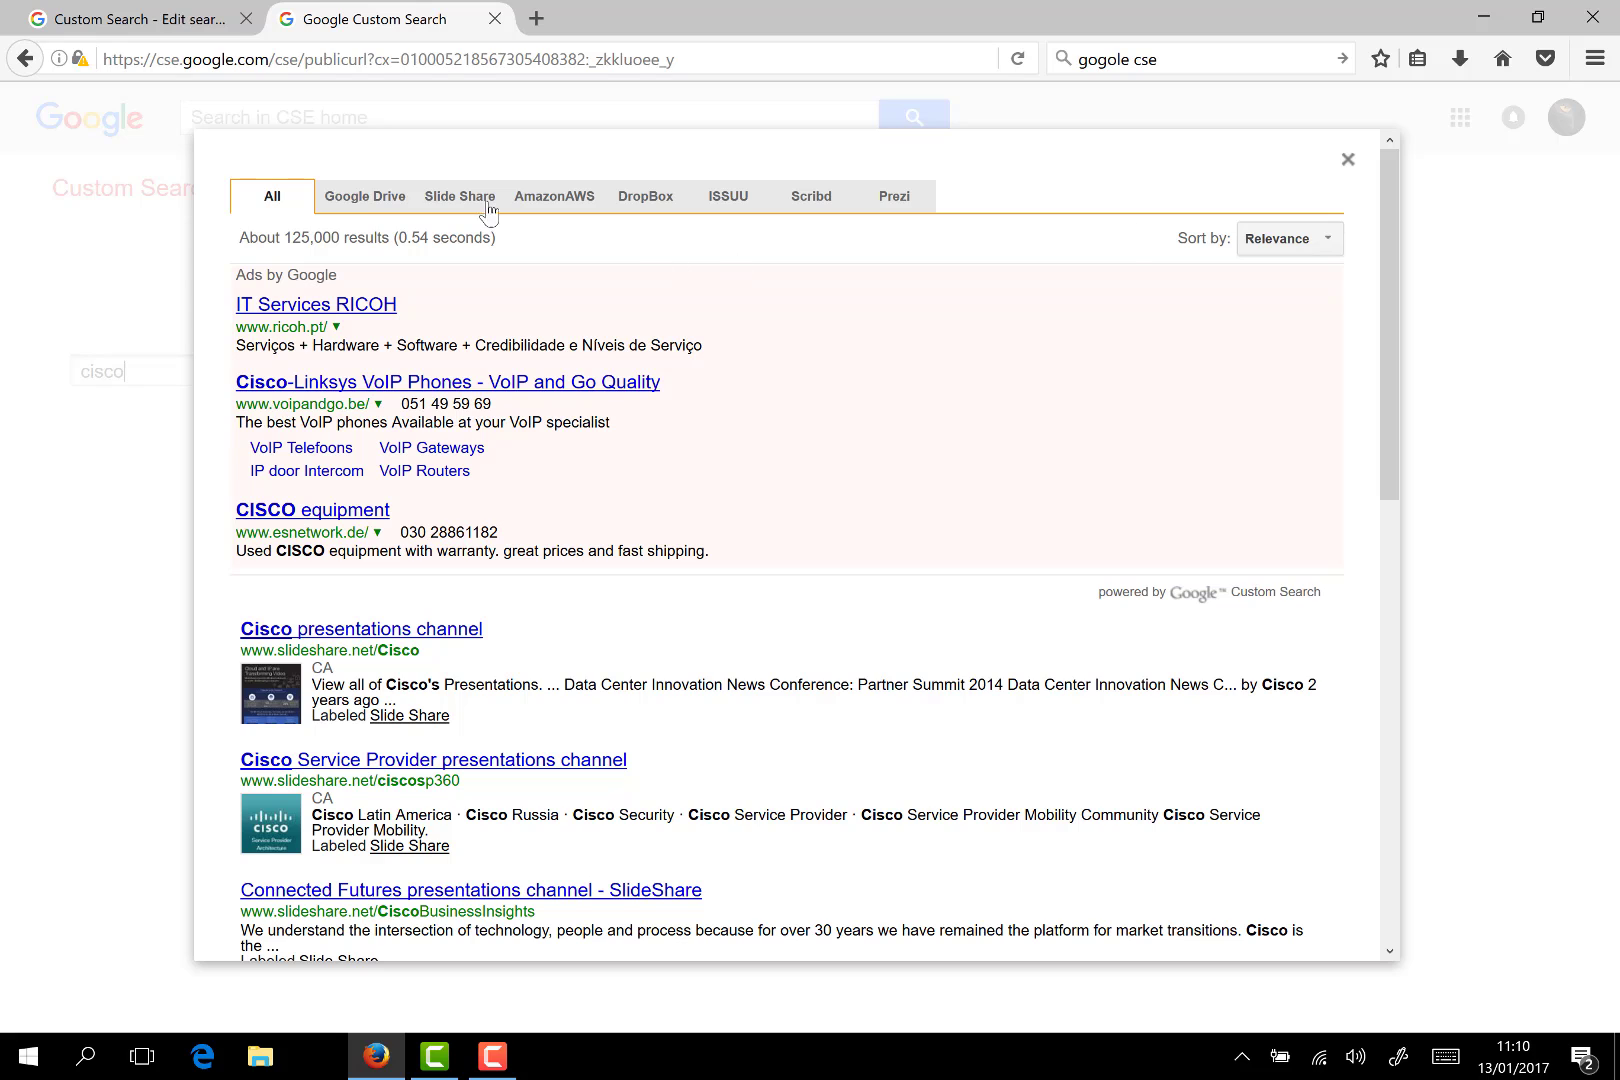
left_click(341, 204)
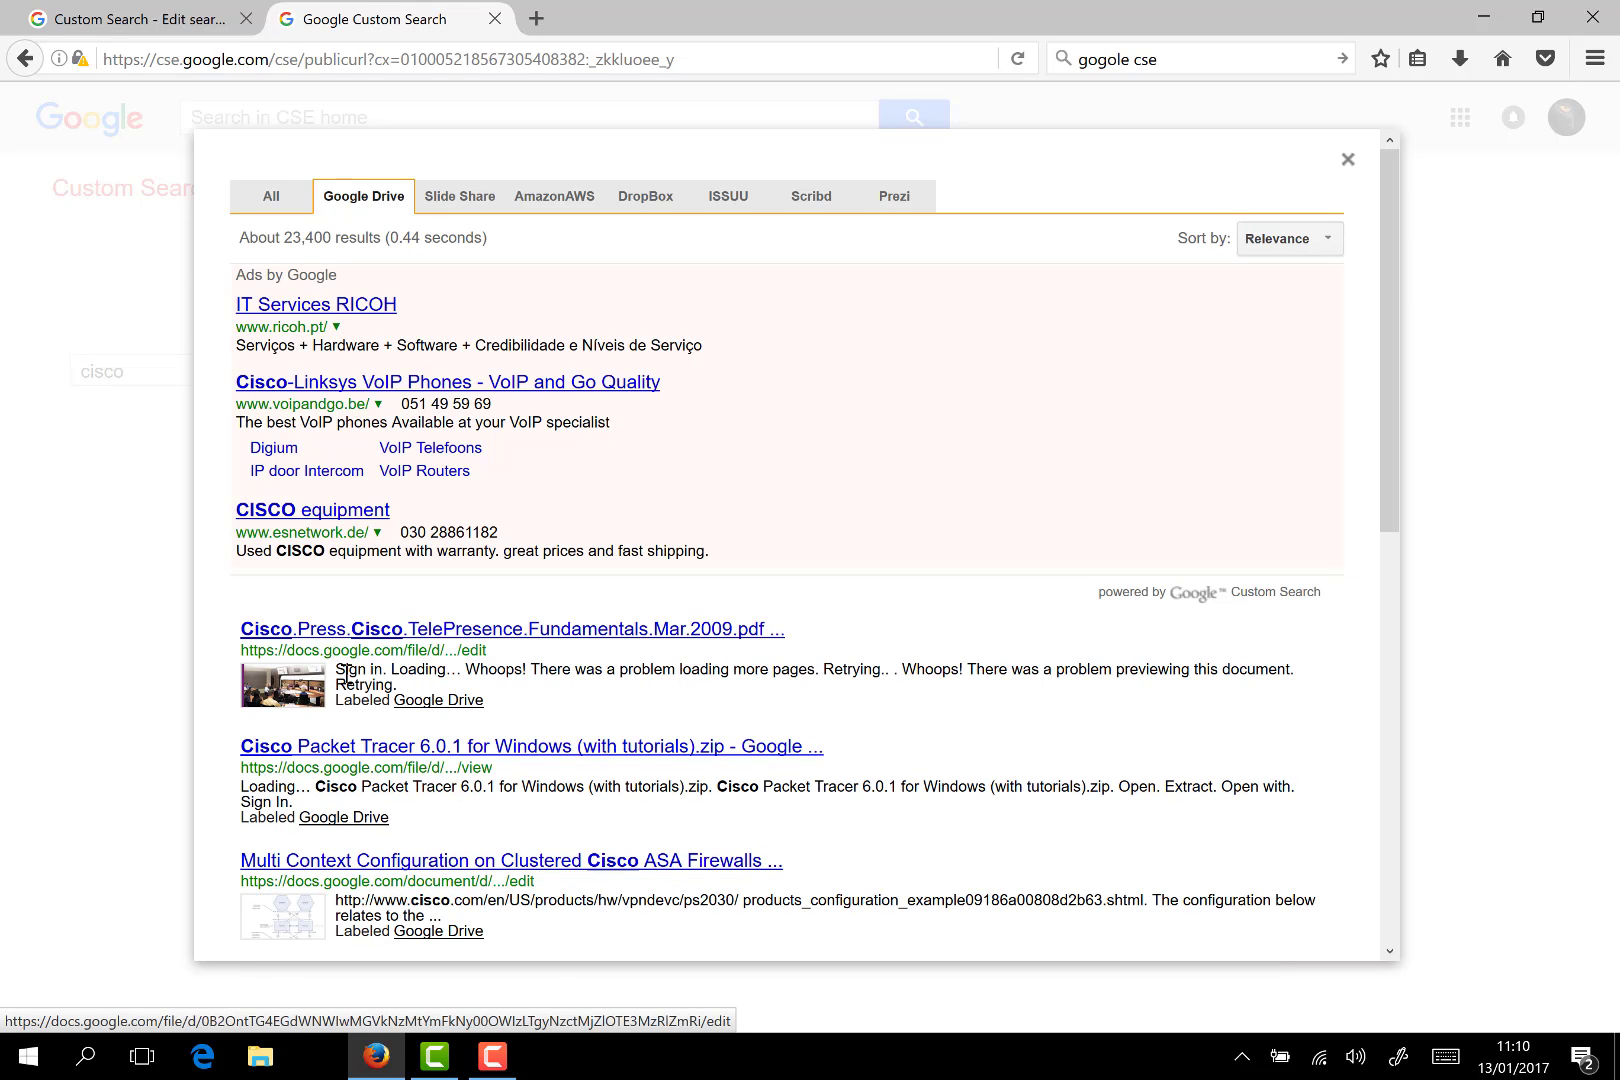
left_click(459, 200)
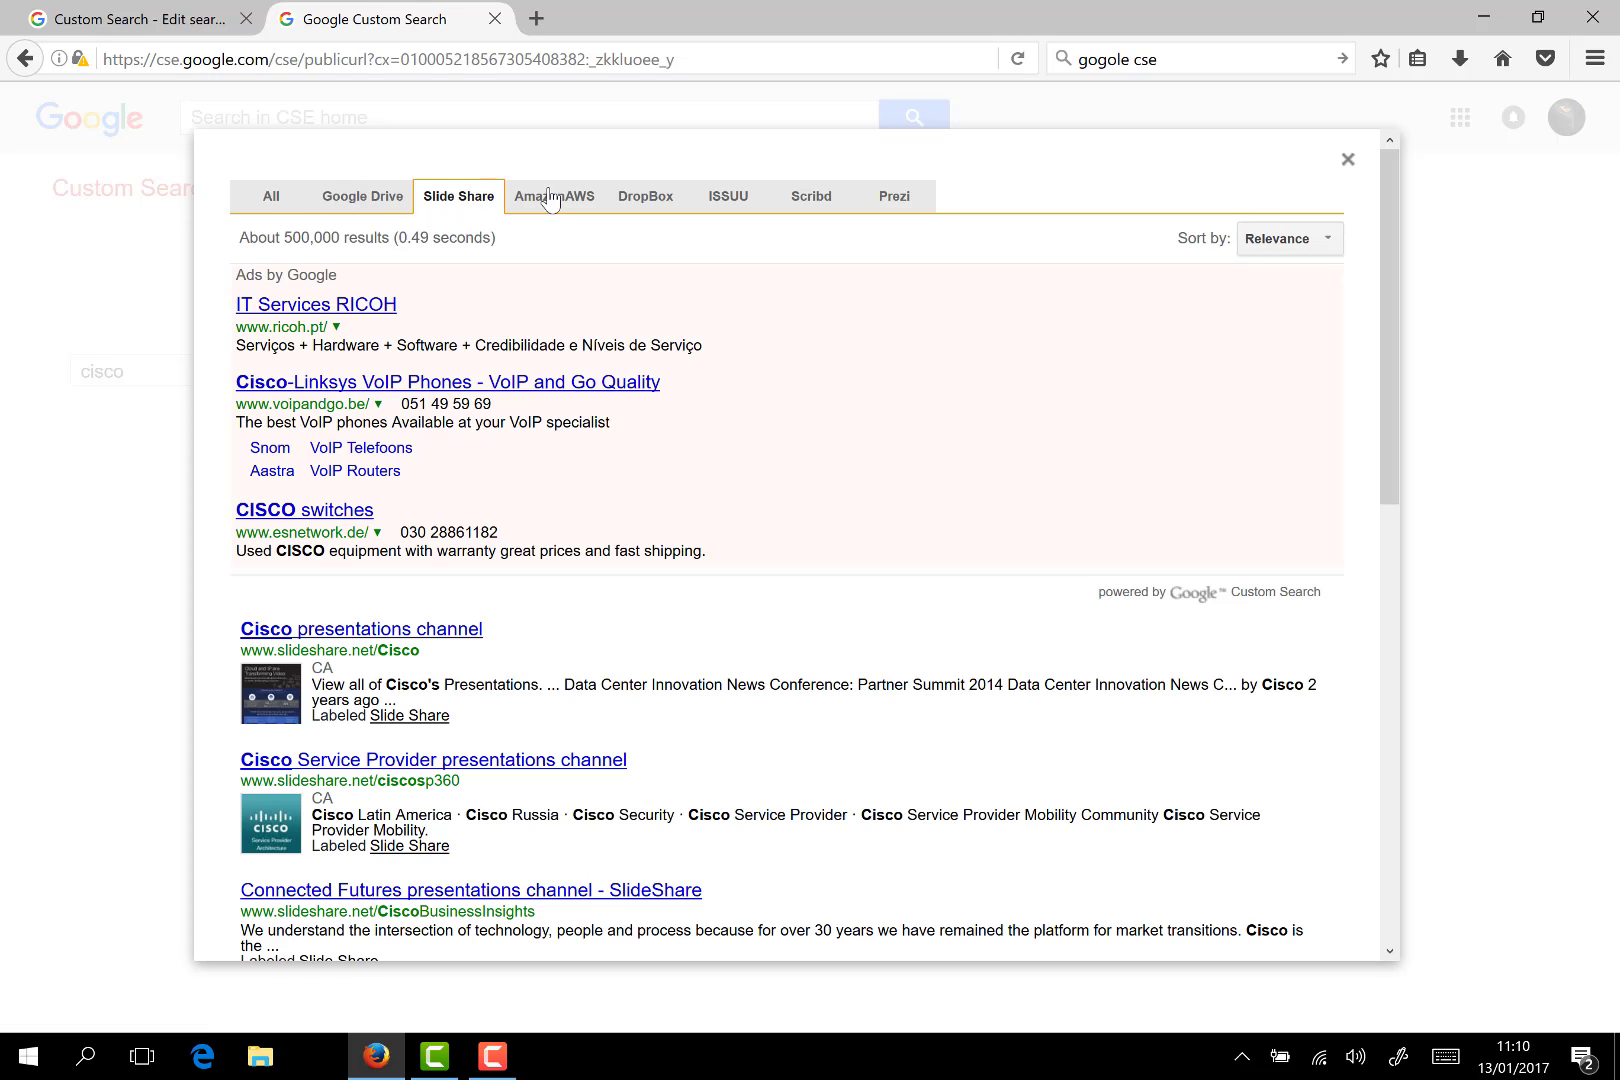
left_click(549, 198)
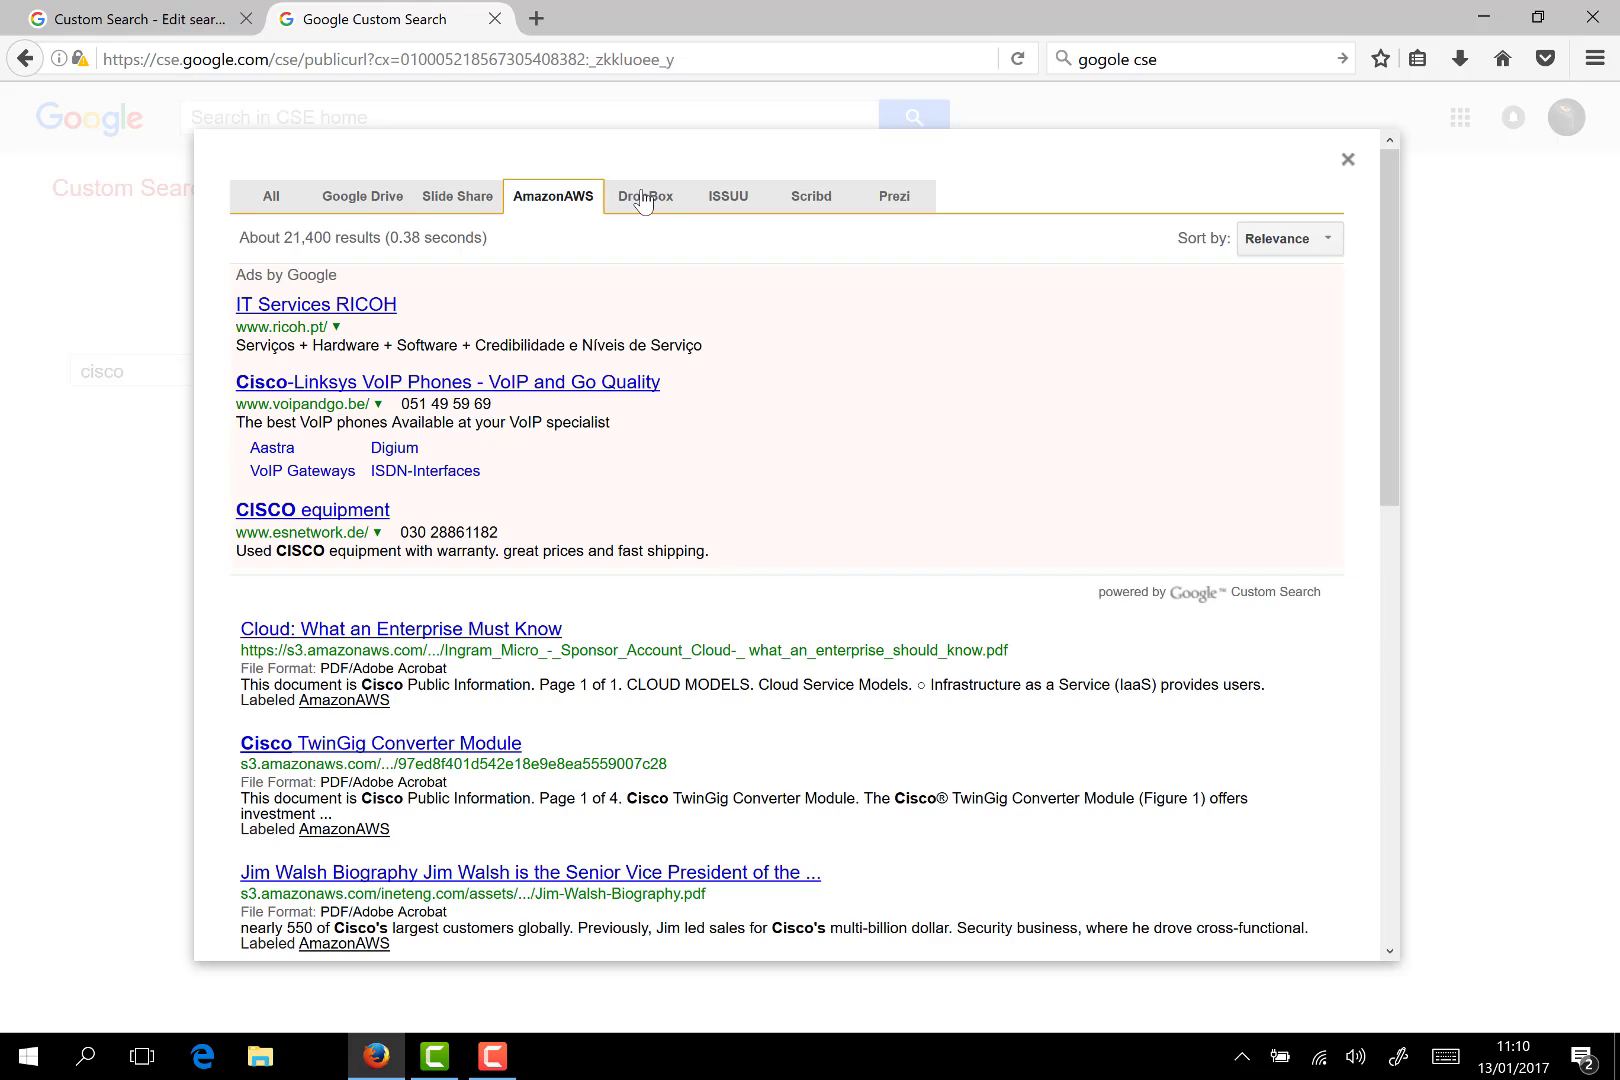
left_click(643, 200)
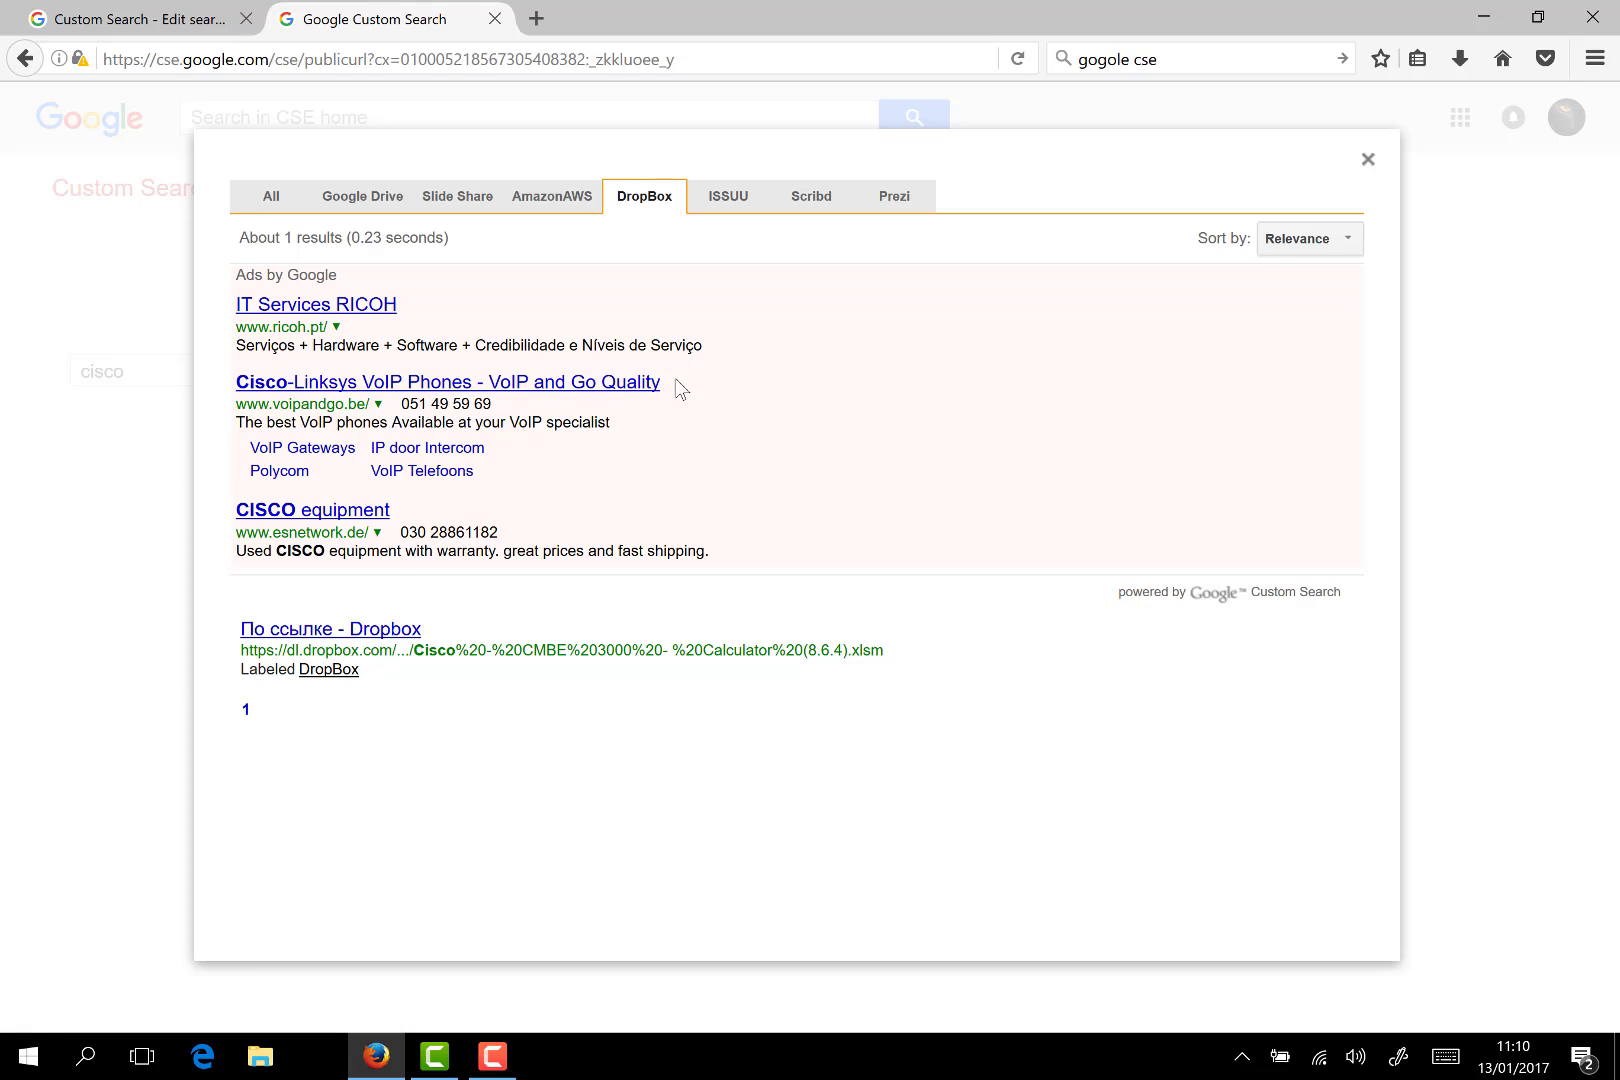
left_click(810, 200)
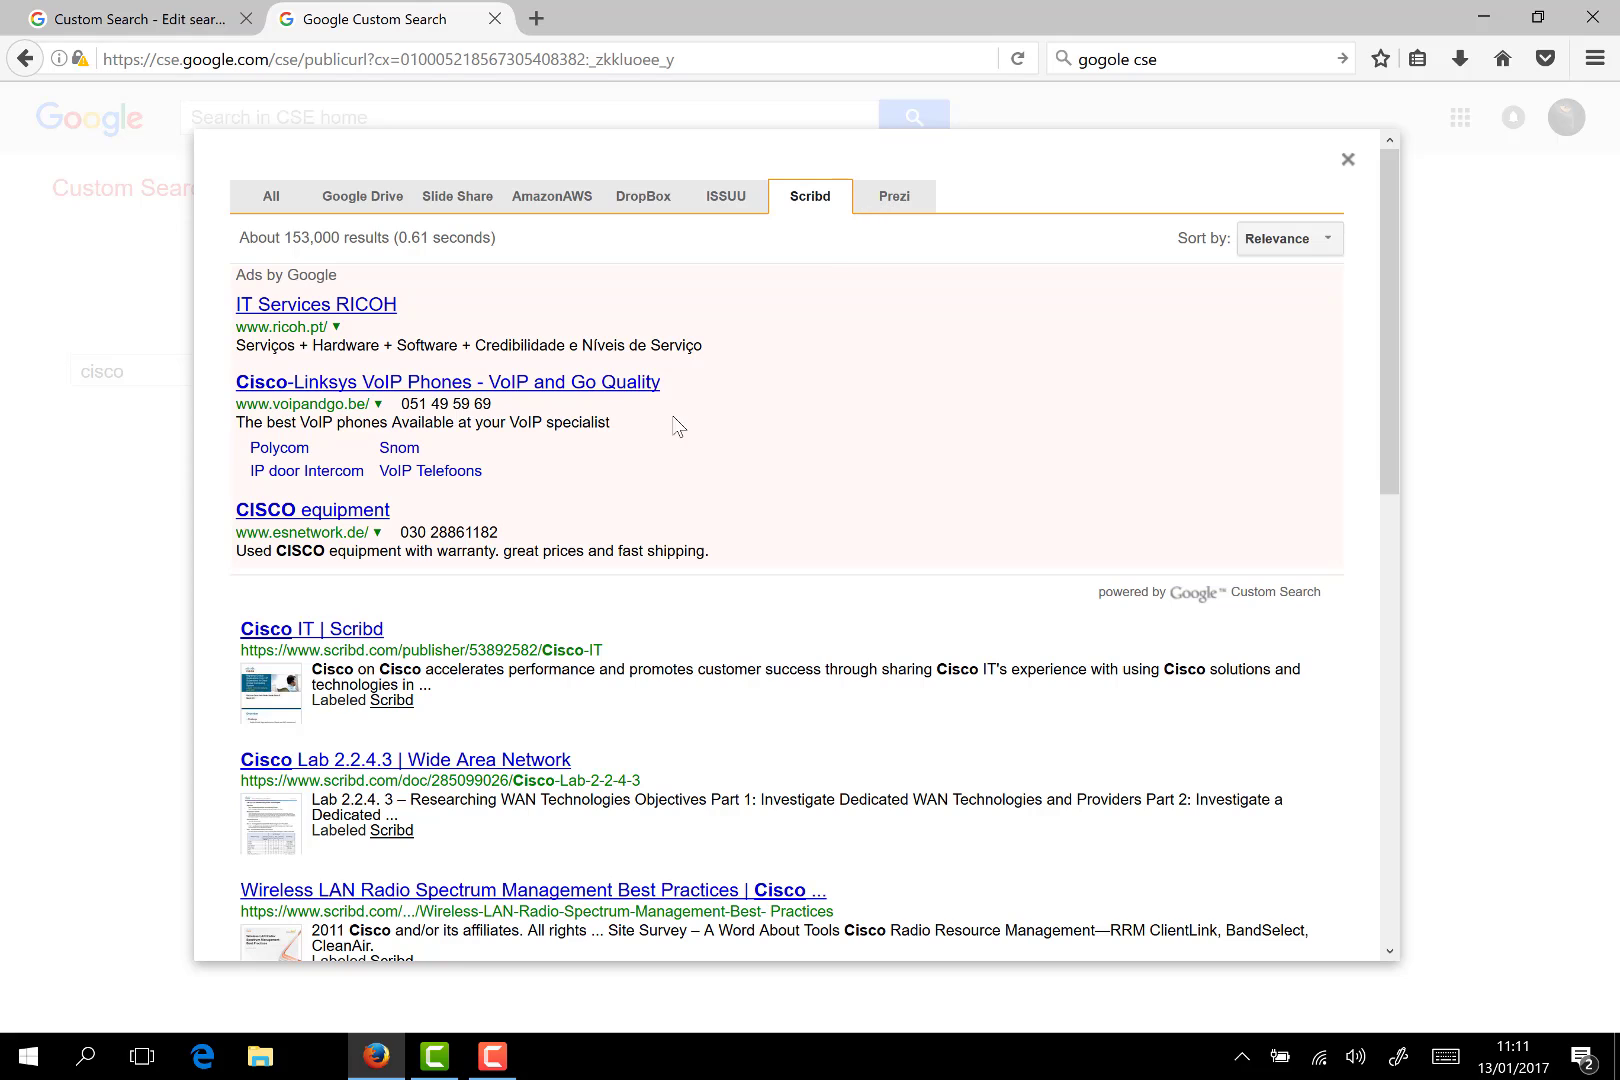
left_click(895, 197)
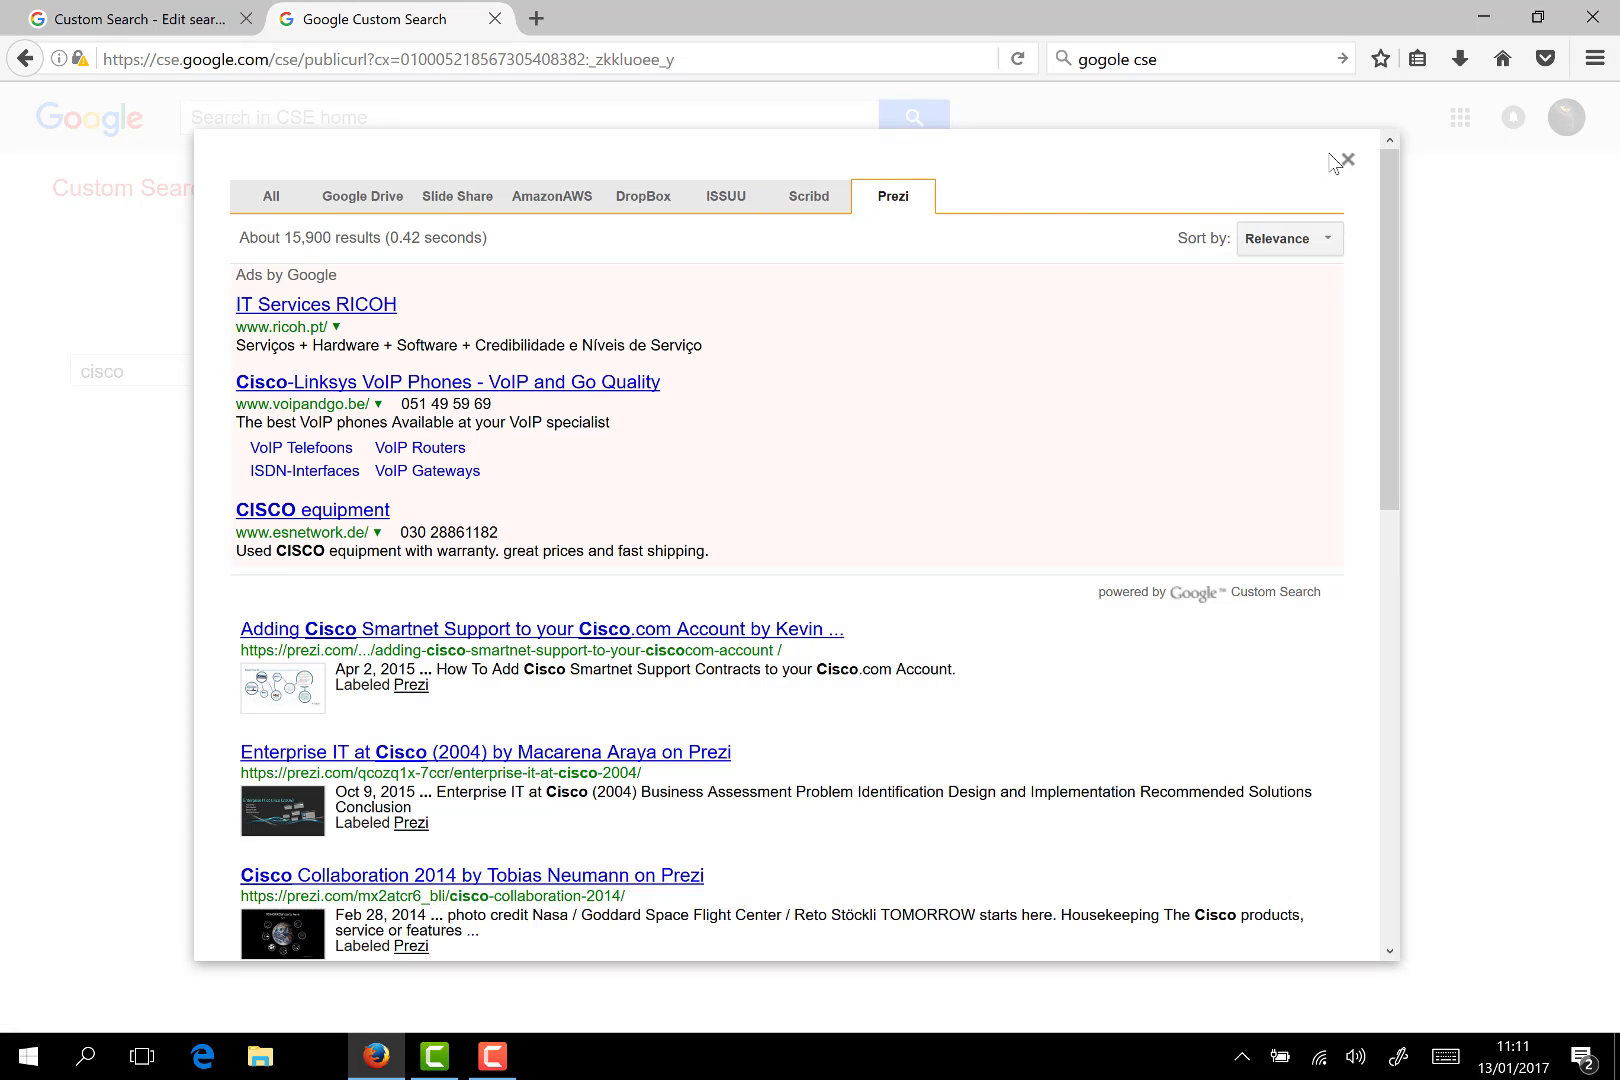
left_click(1347, 161)
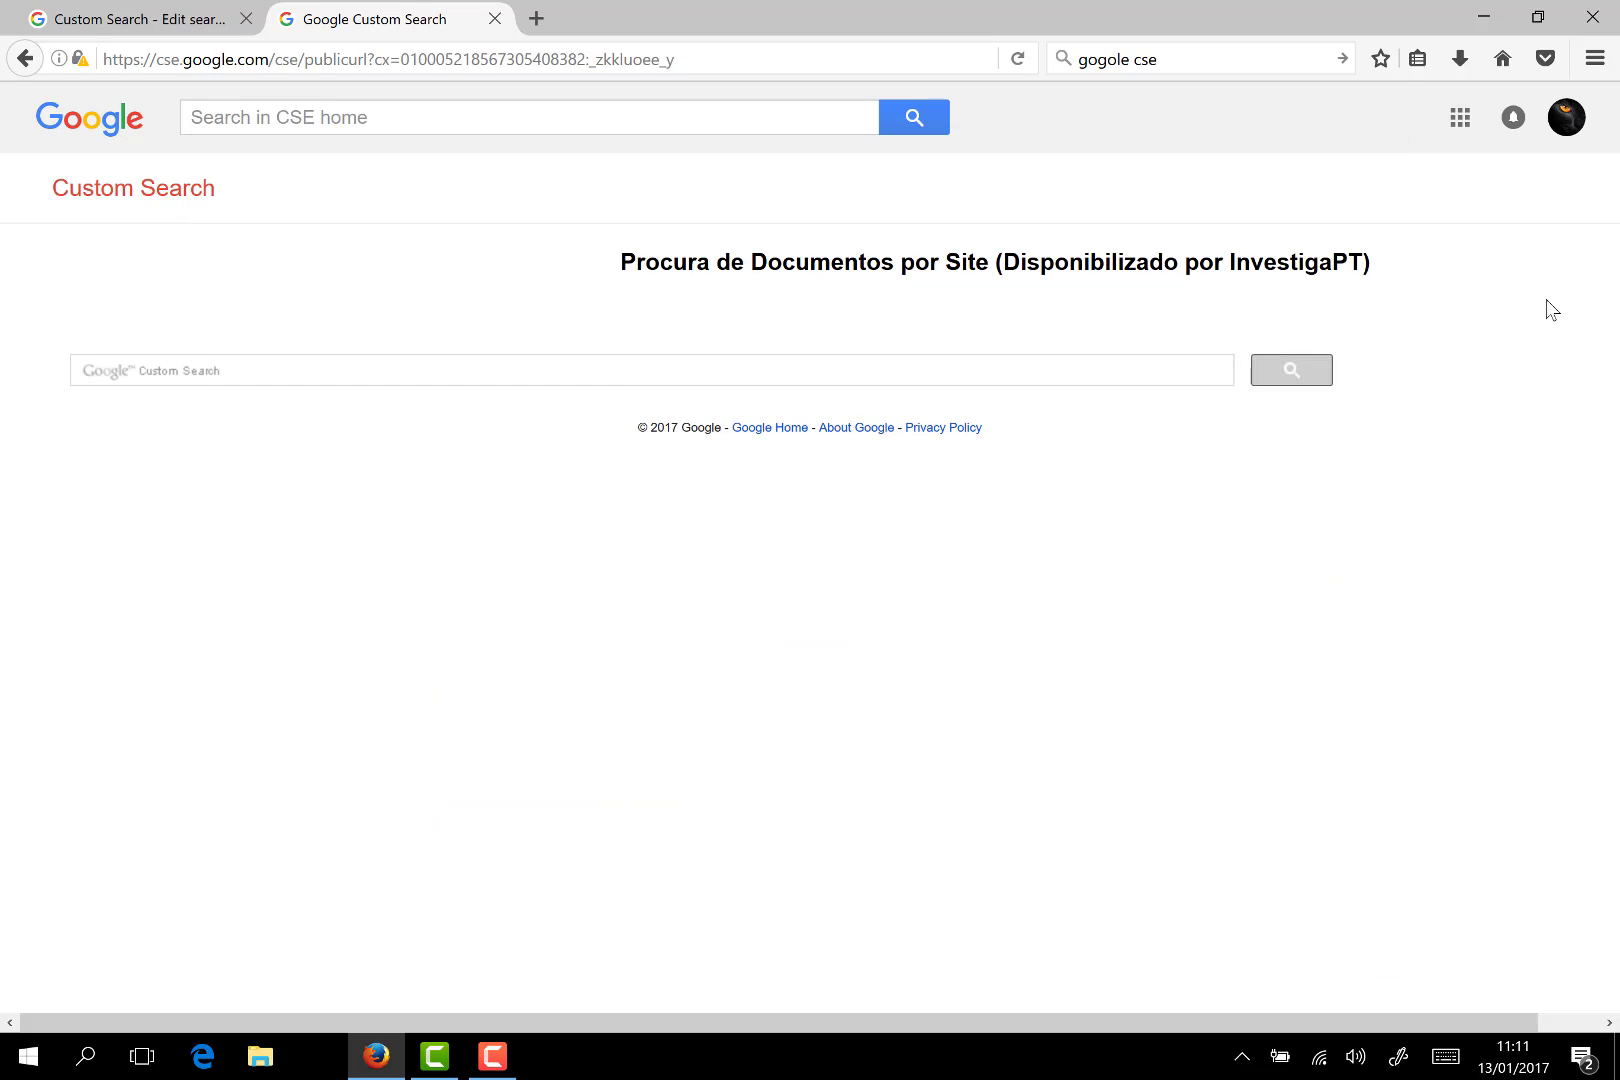
- Go back to the Investiga page, open the "Procura por tipo de Documentos" search engine and search it for "cisco"
left_click(24, 59)
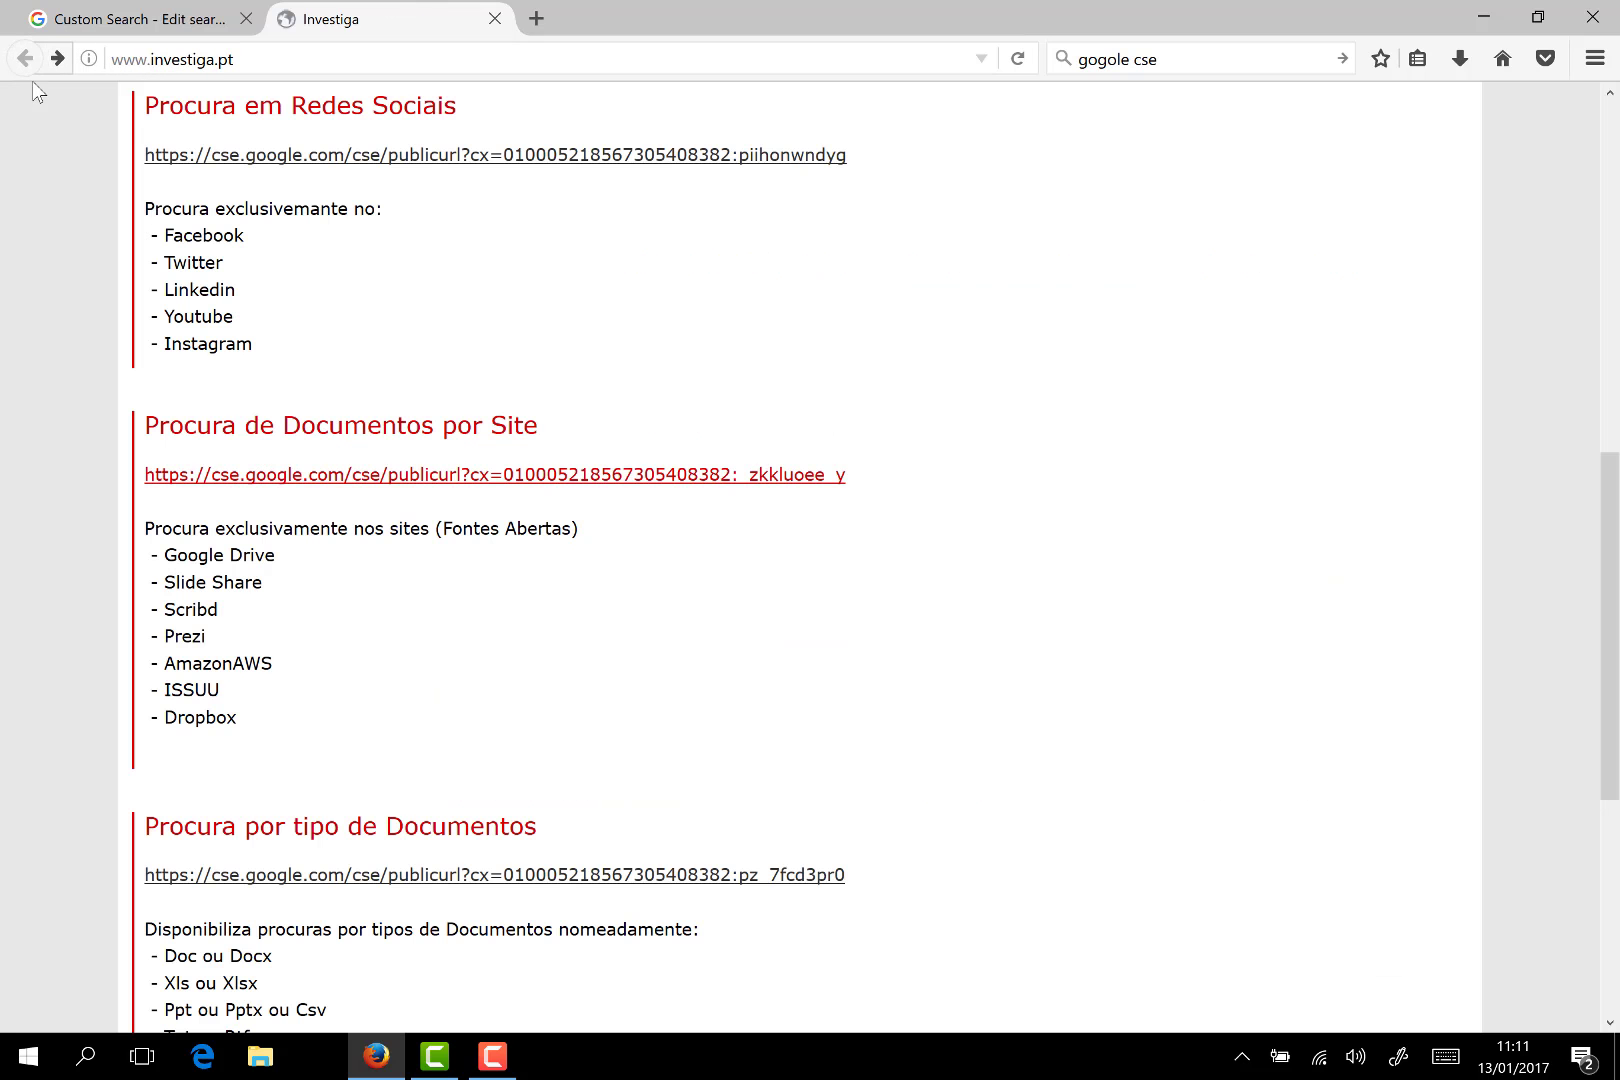
left_click_drag(1616, 485, 1616, 647)
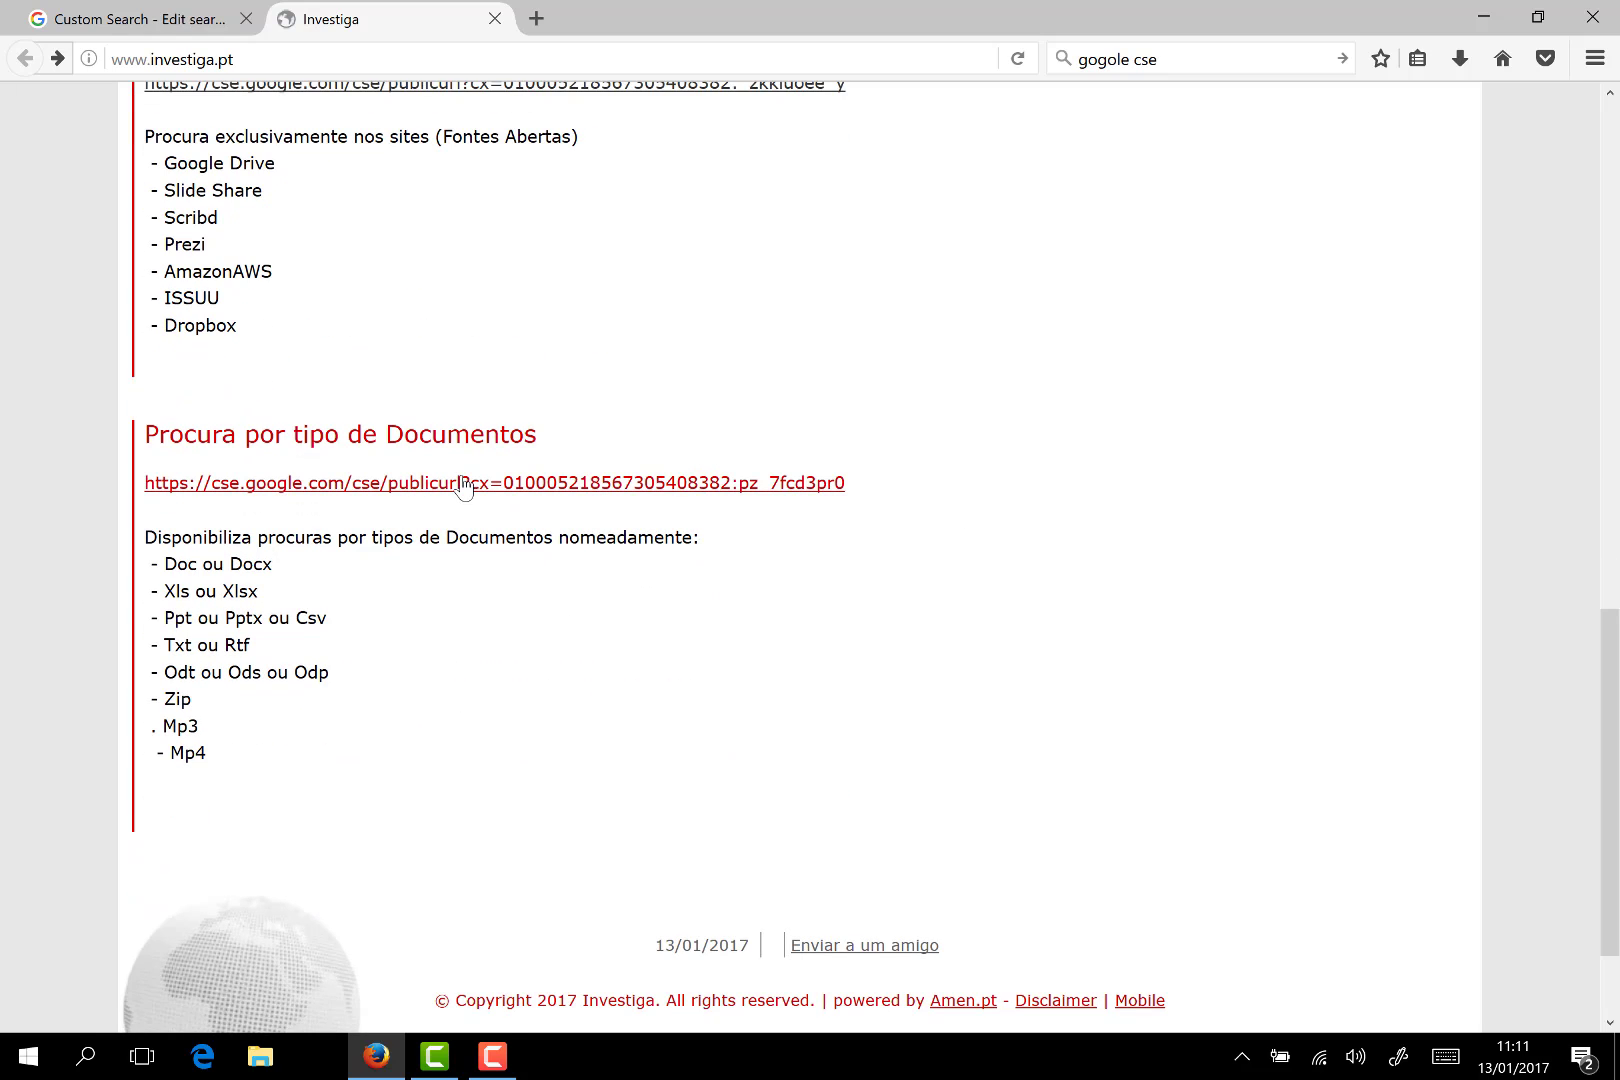
left_click(386, 490)
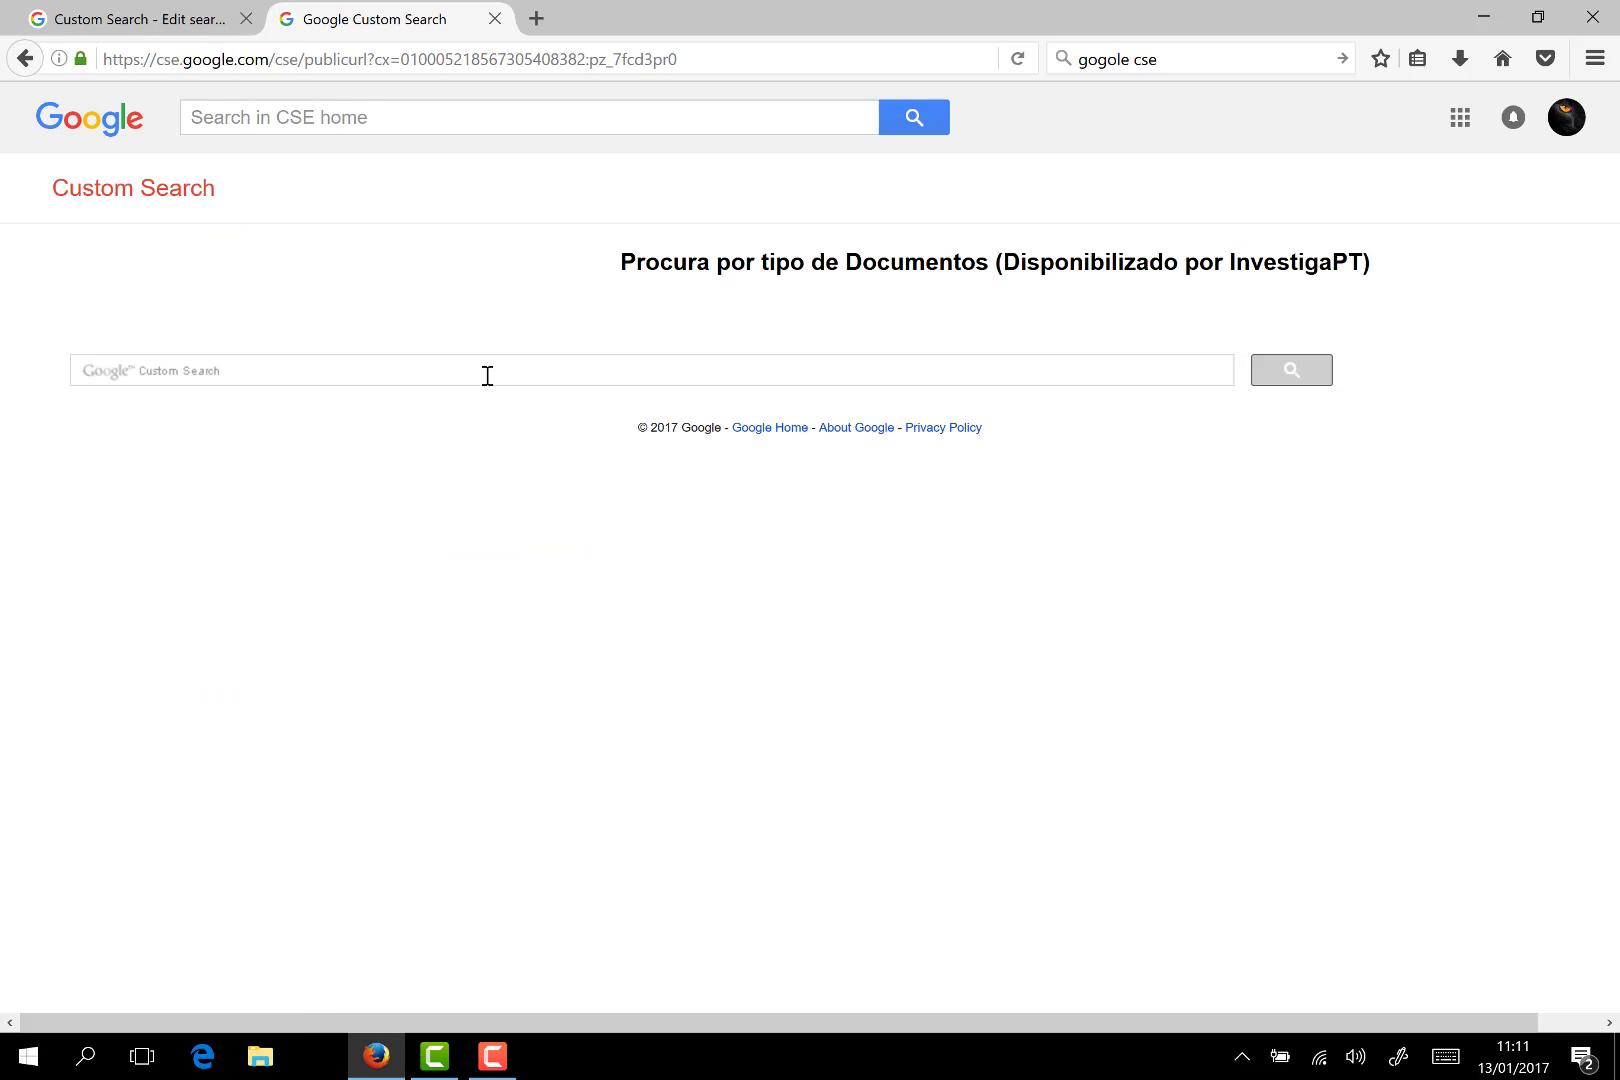
left_click(487, 375)
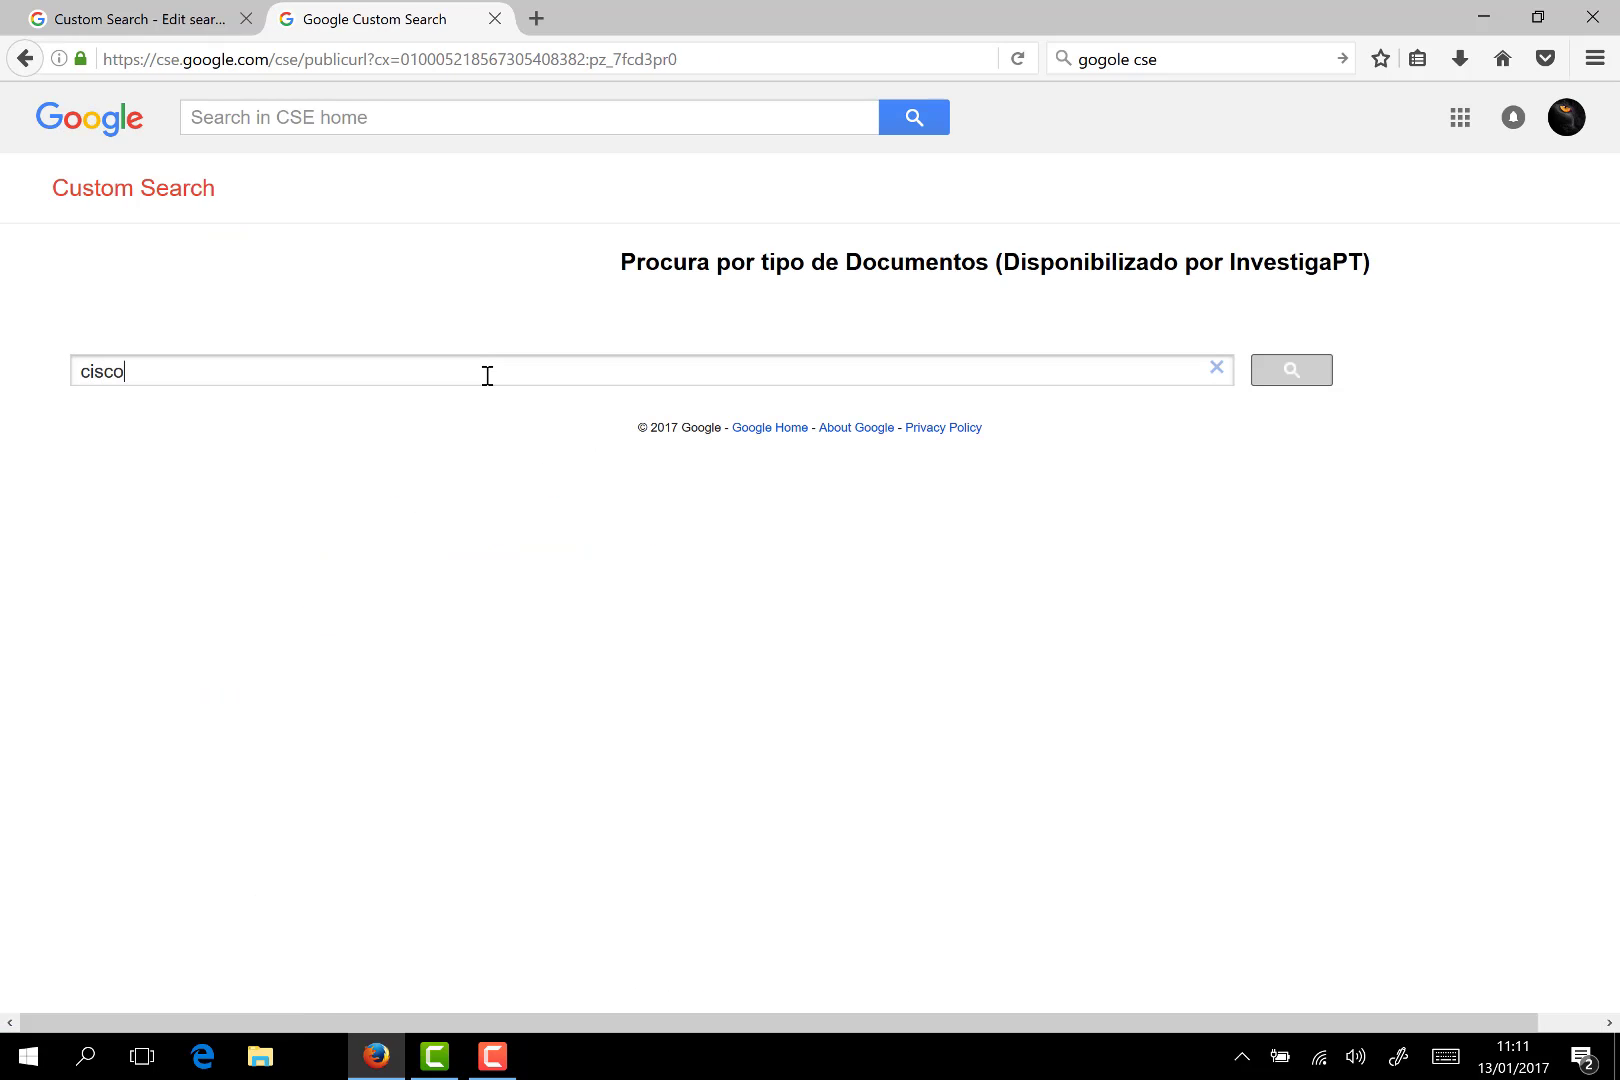
key("Return")
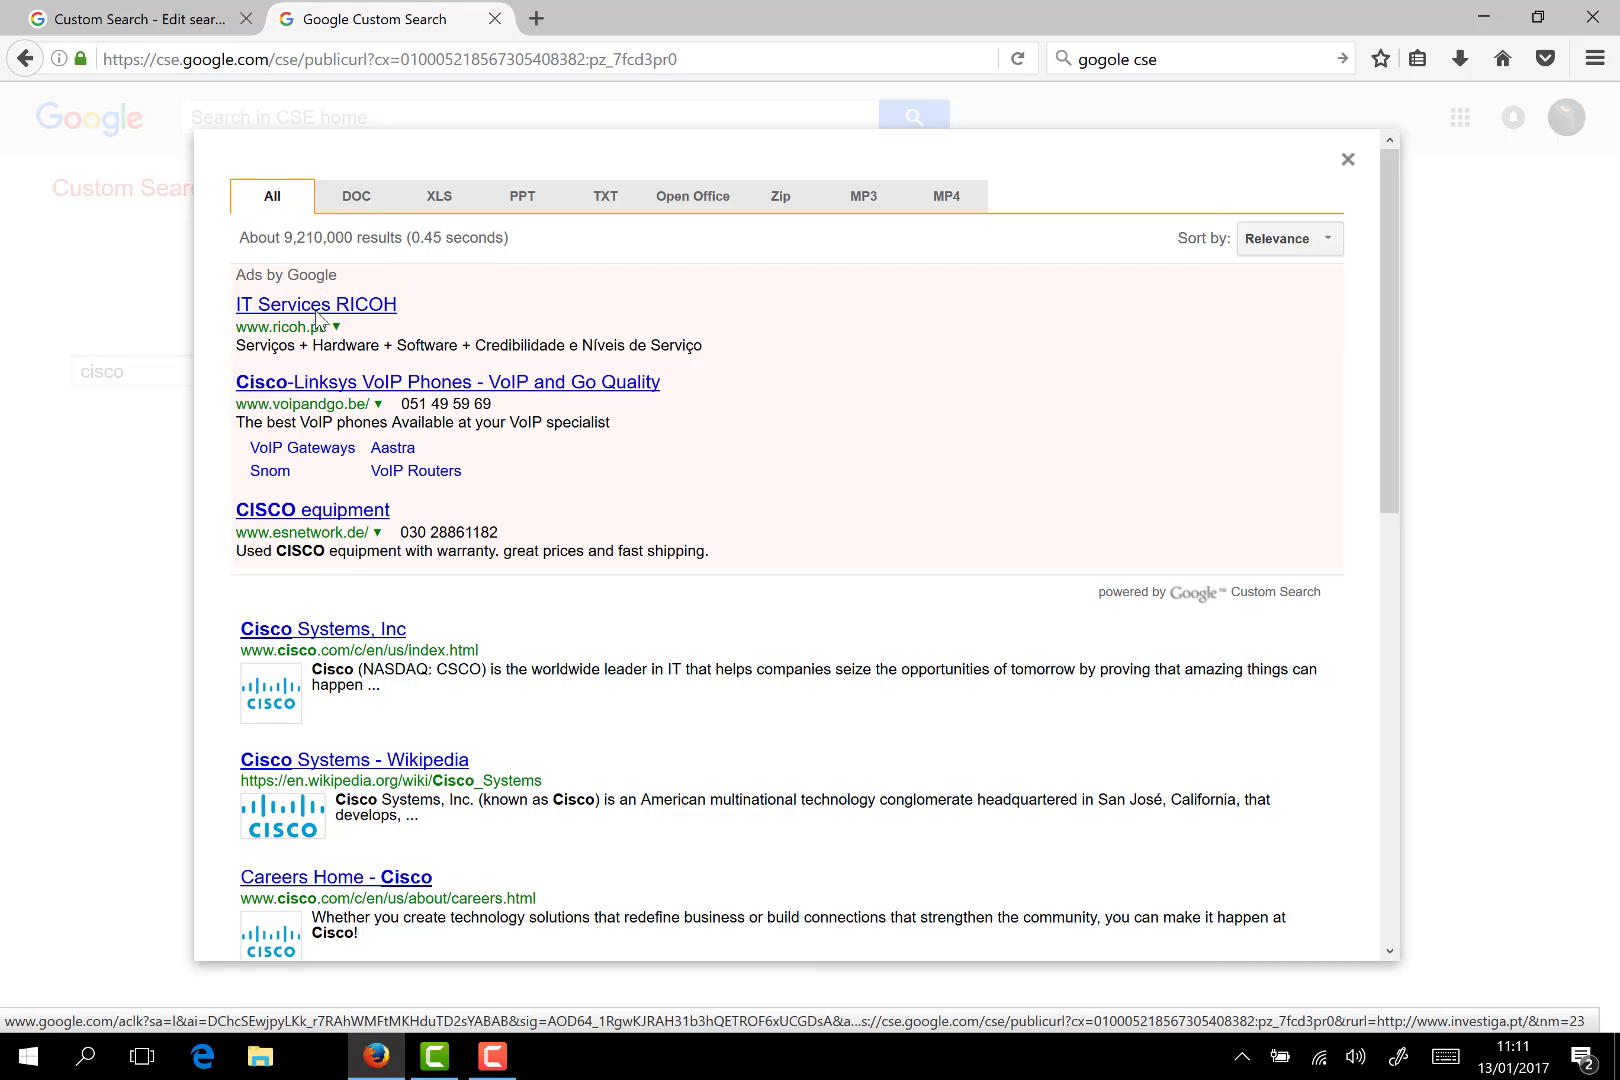
- Filter the cisco results to DOC files and check the doc and docx extensions in the result addresses
left_click(347, 202)
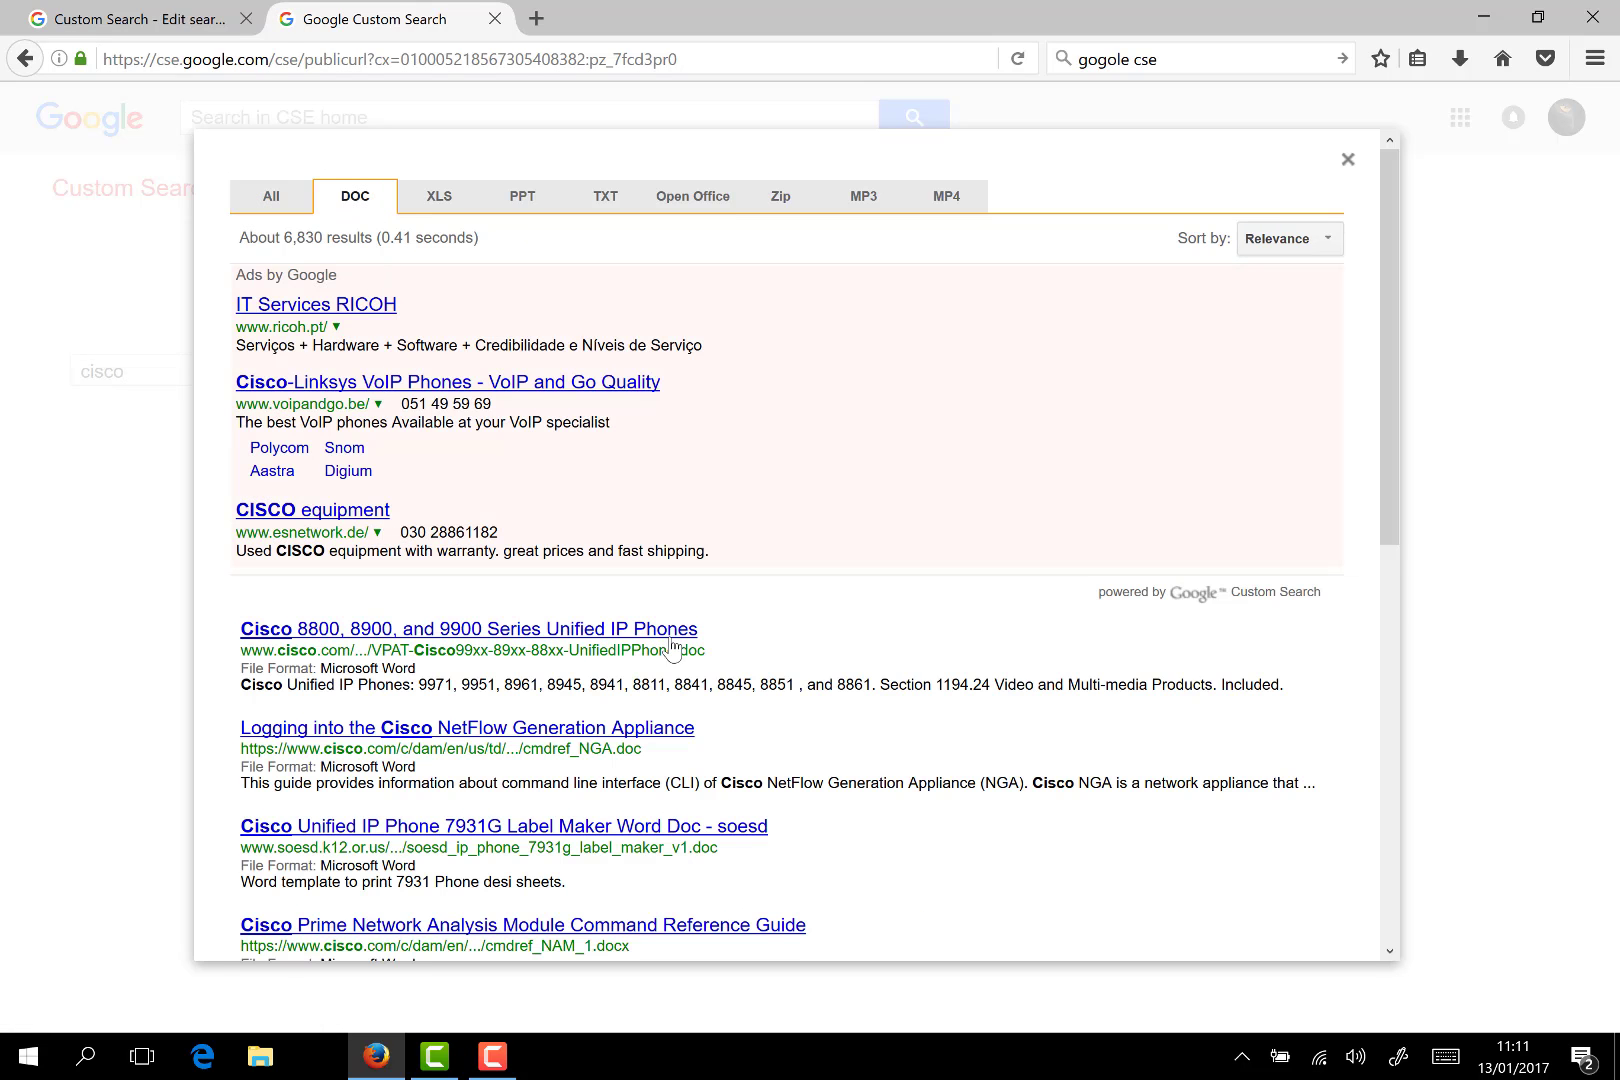
left_click_drag(687, 649, 706, 651)
scroll(704, 720, "down", 3)
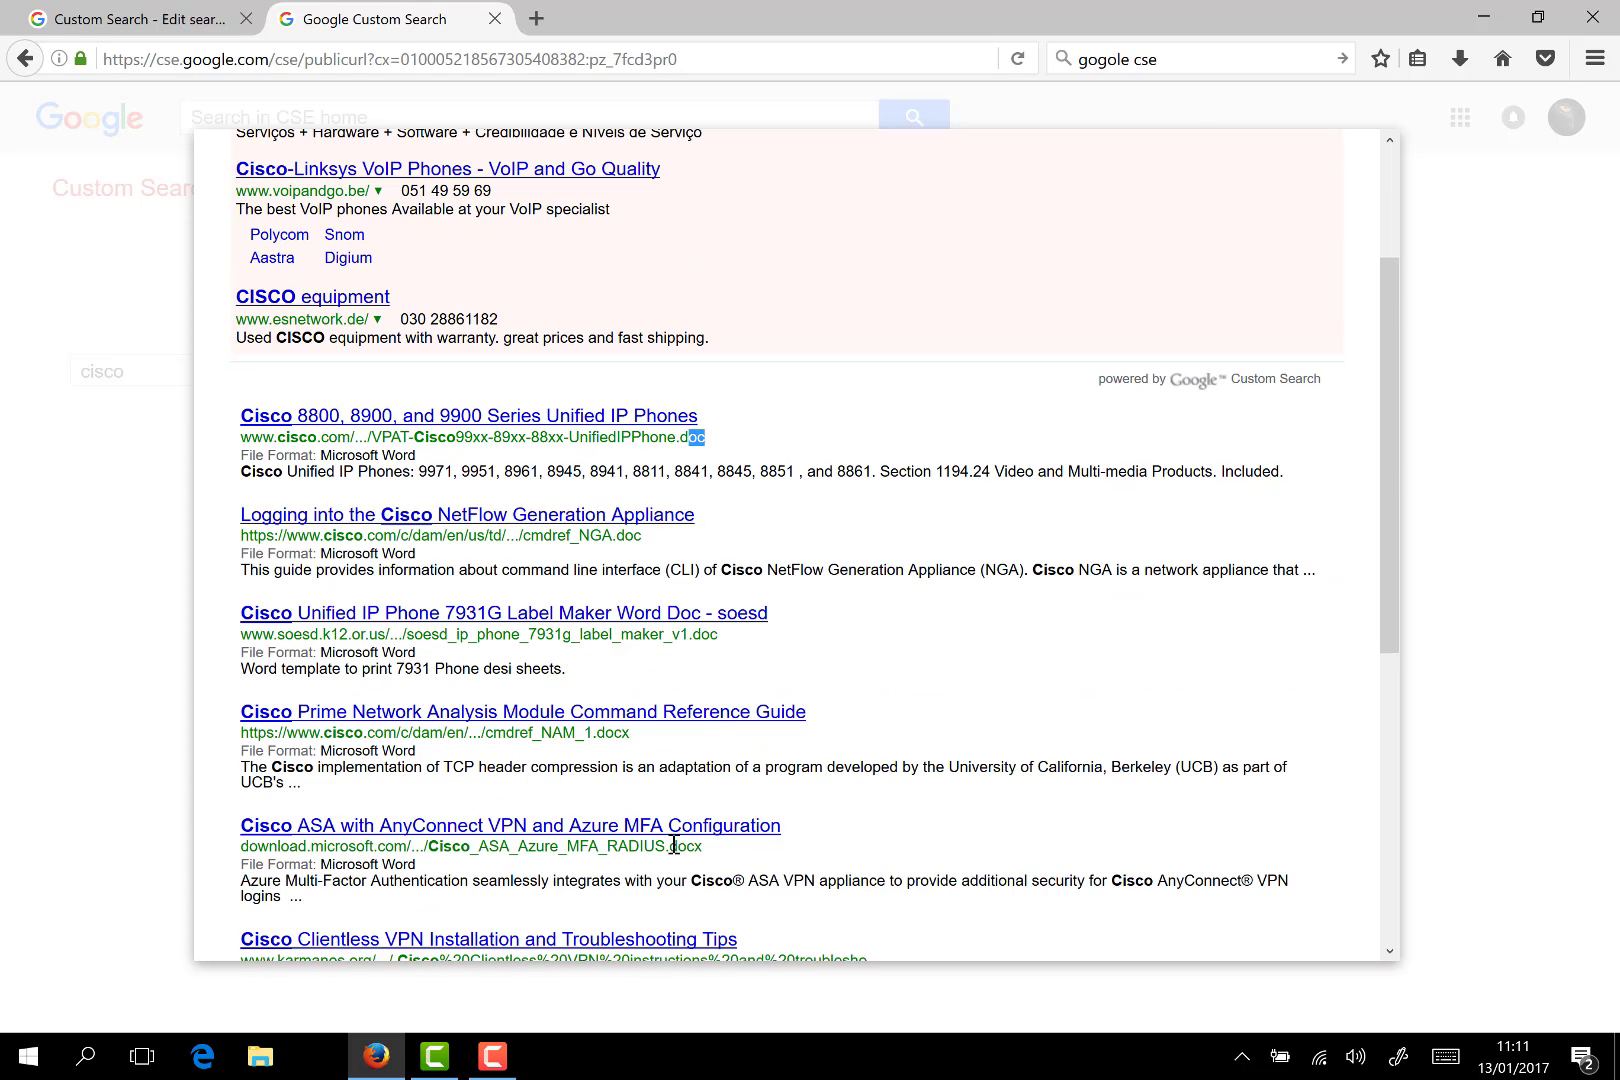
left_click_drag(675, 845, 712, 848)
scroll(479, 218, "up", 3)
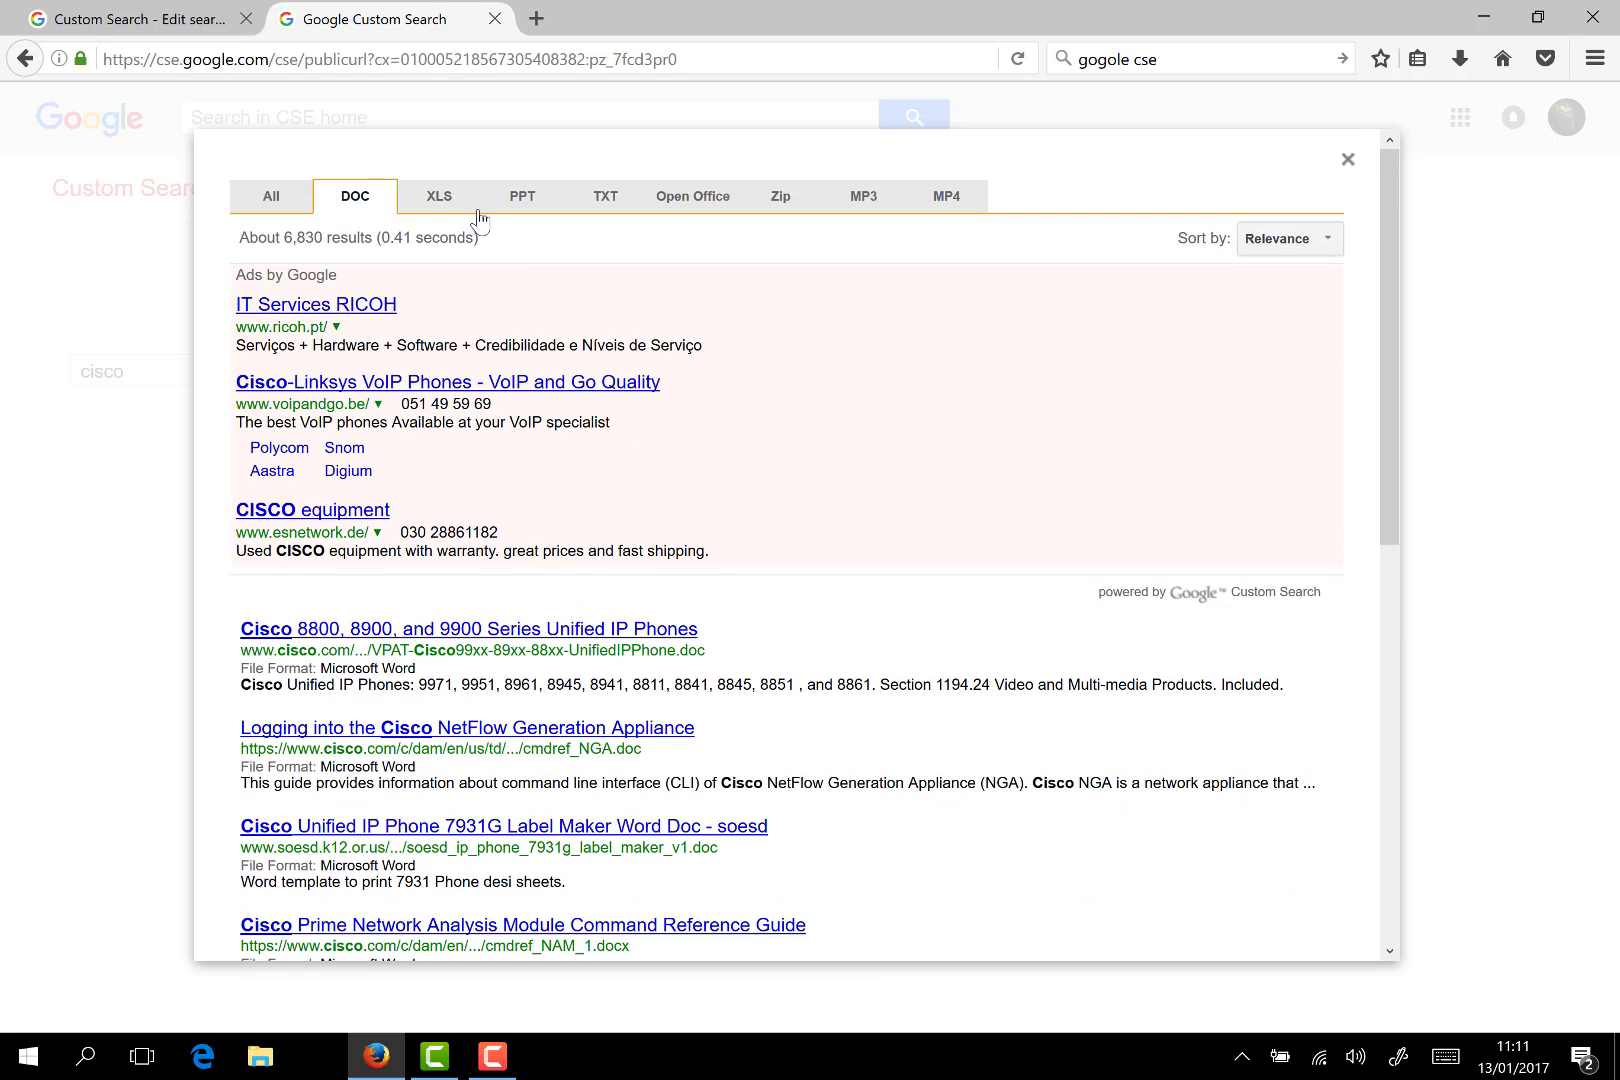
- Check the file extensions in the XLS results, and view the PPT, TXT, MP3 and MP4 results for cisco
left_click(428, 207)
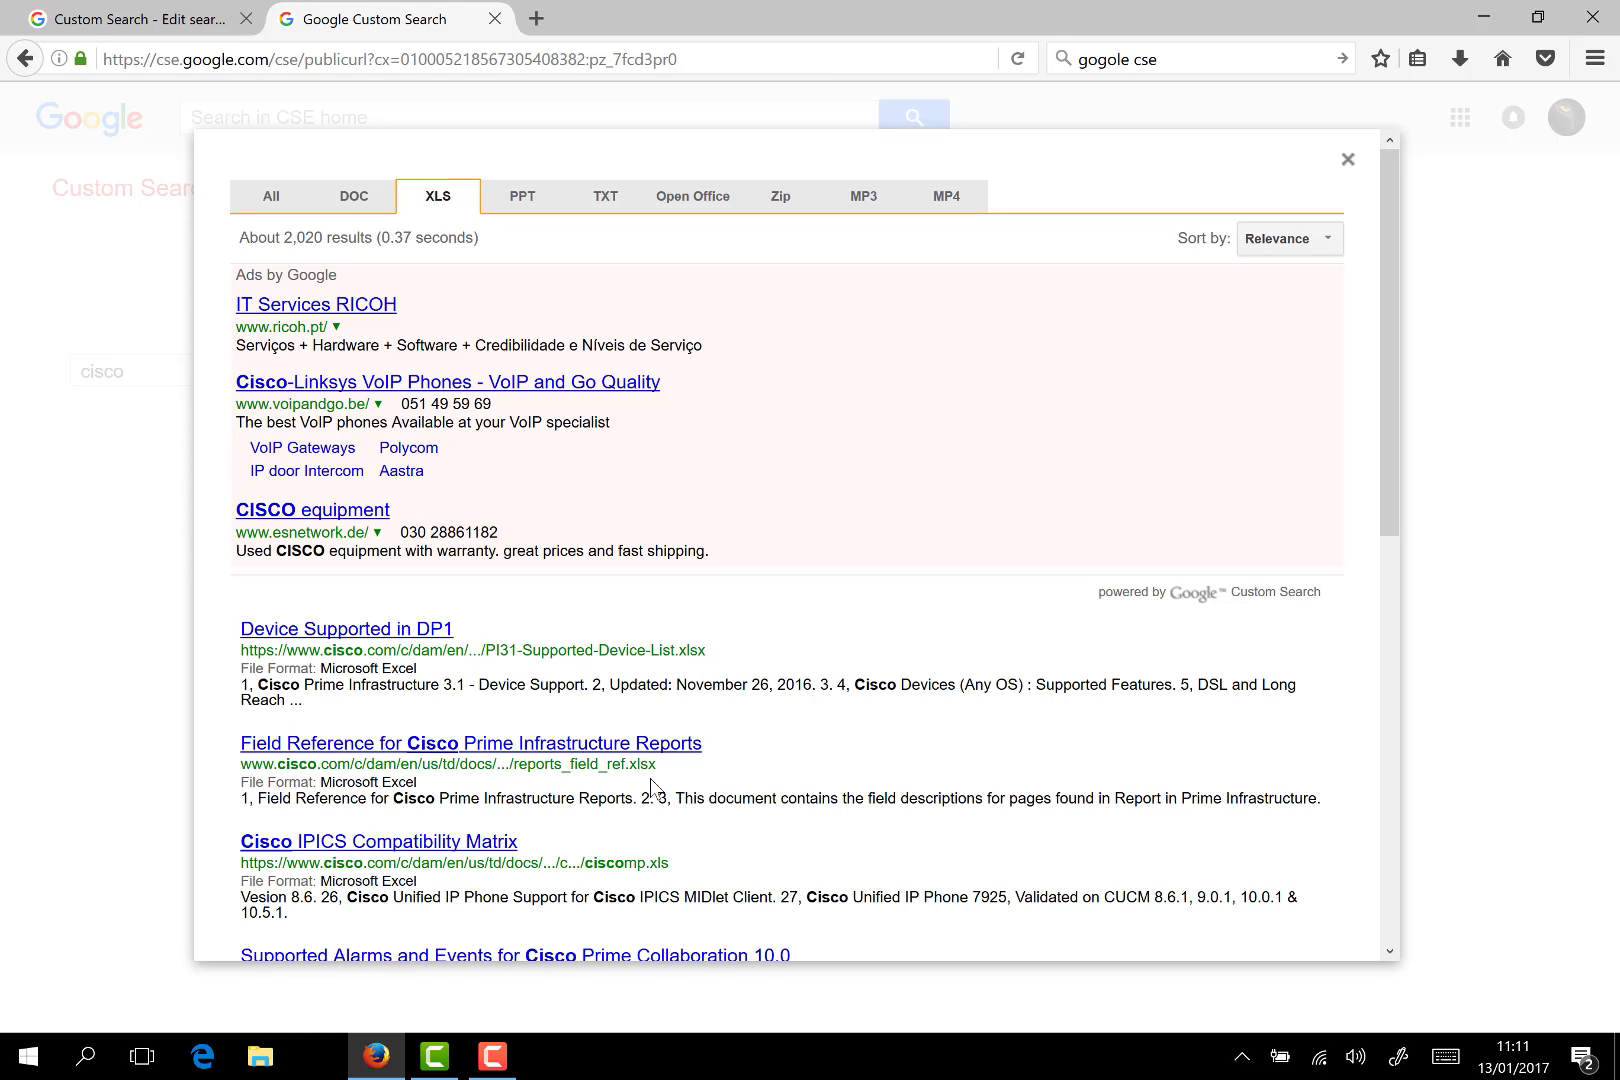
double_click(654, 863)
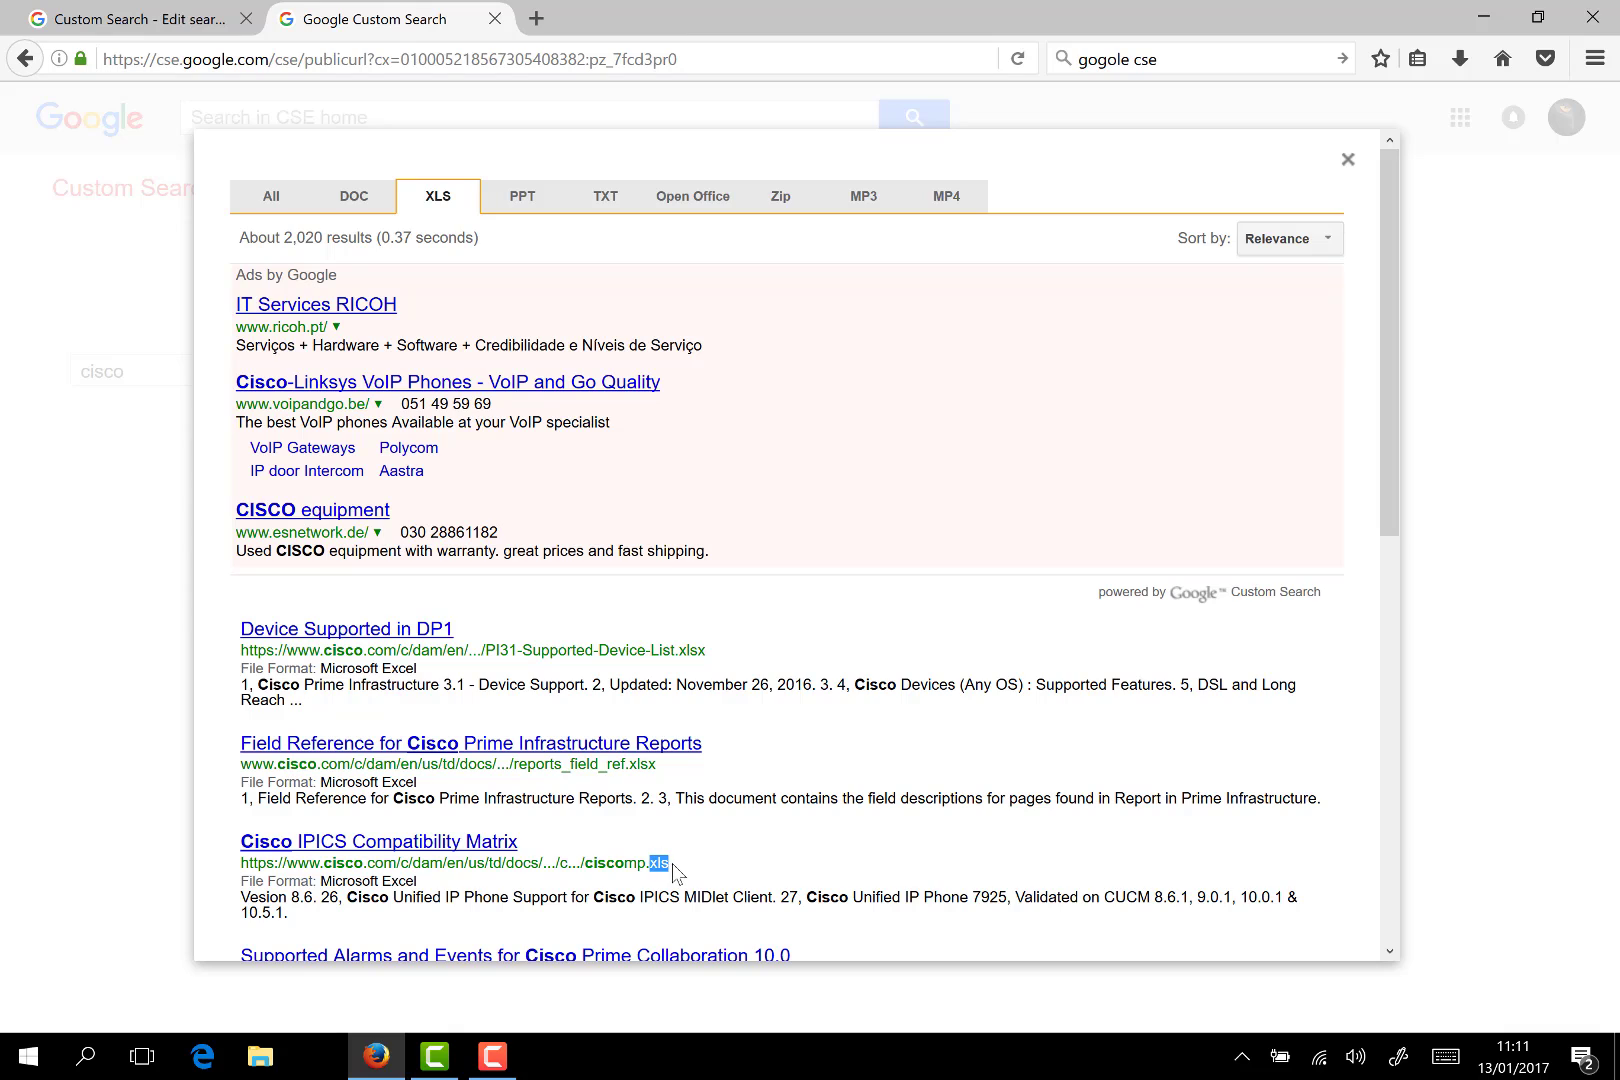
left_click(522, 200)
left_click(612, 199)
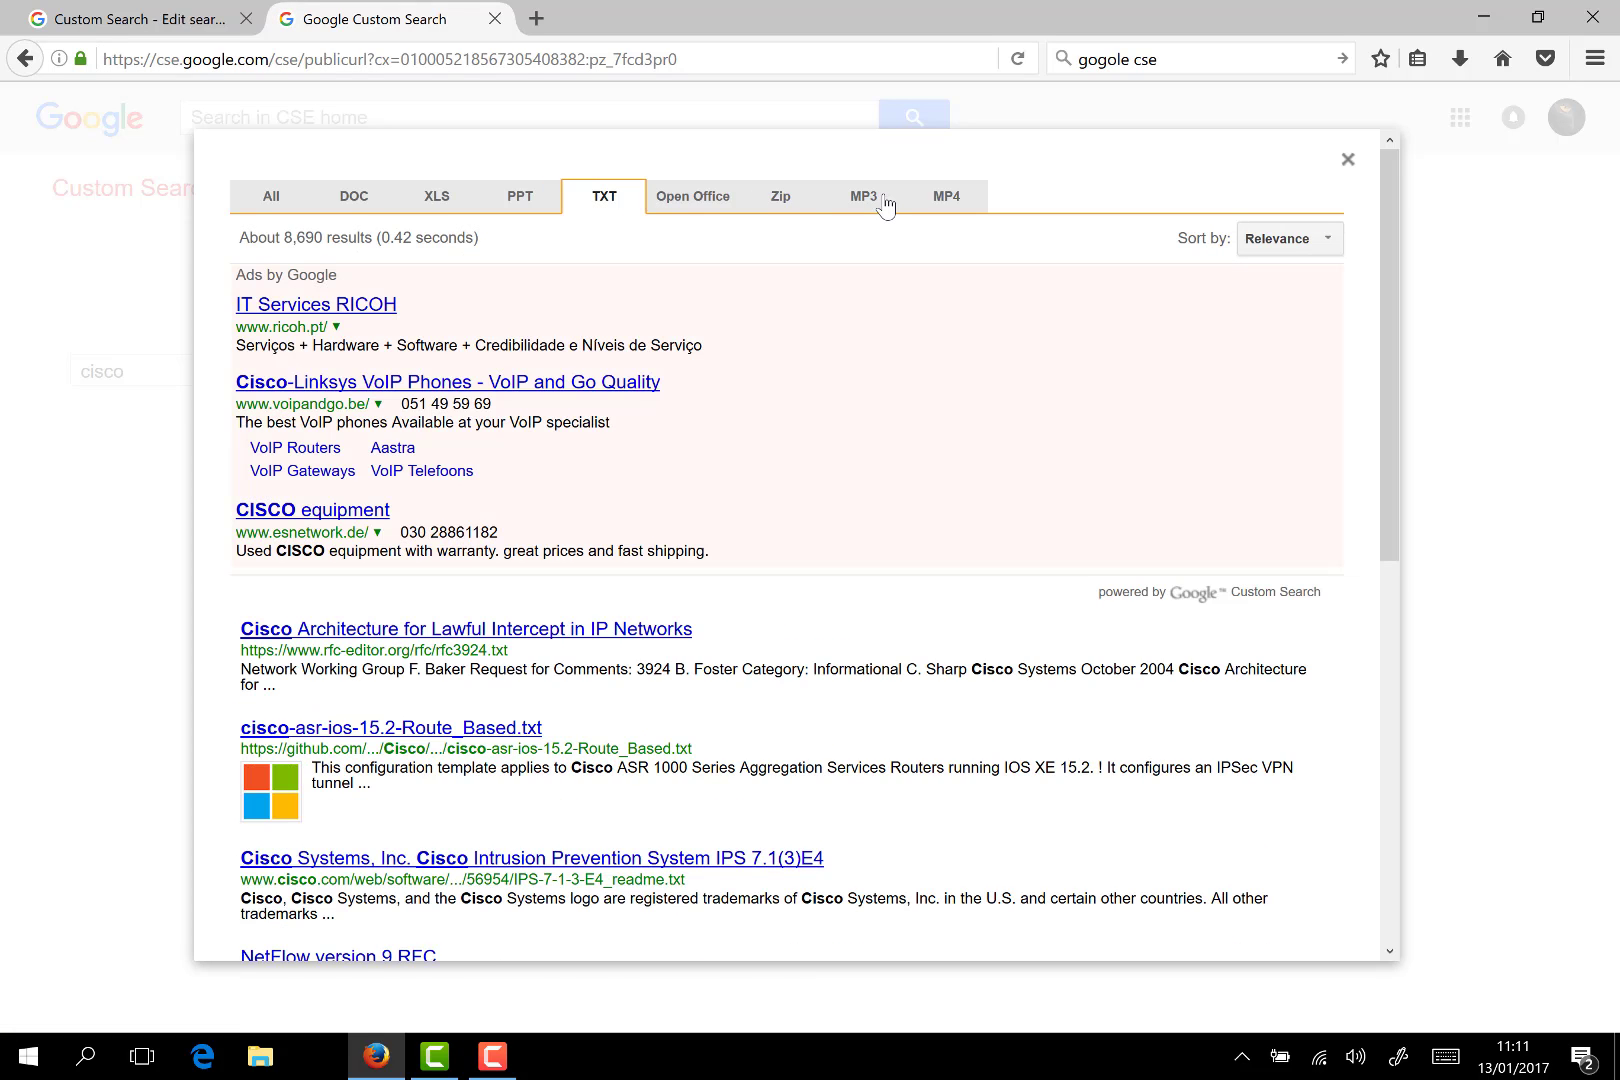
left_click(884, 203)
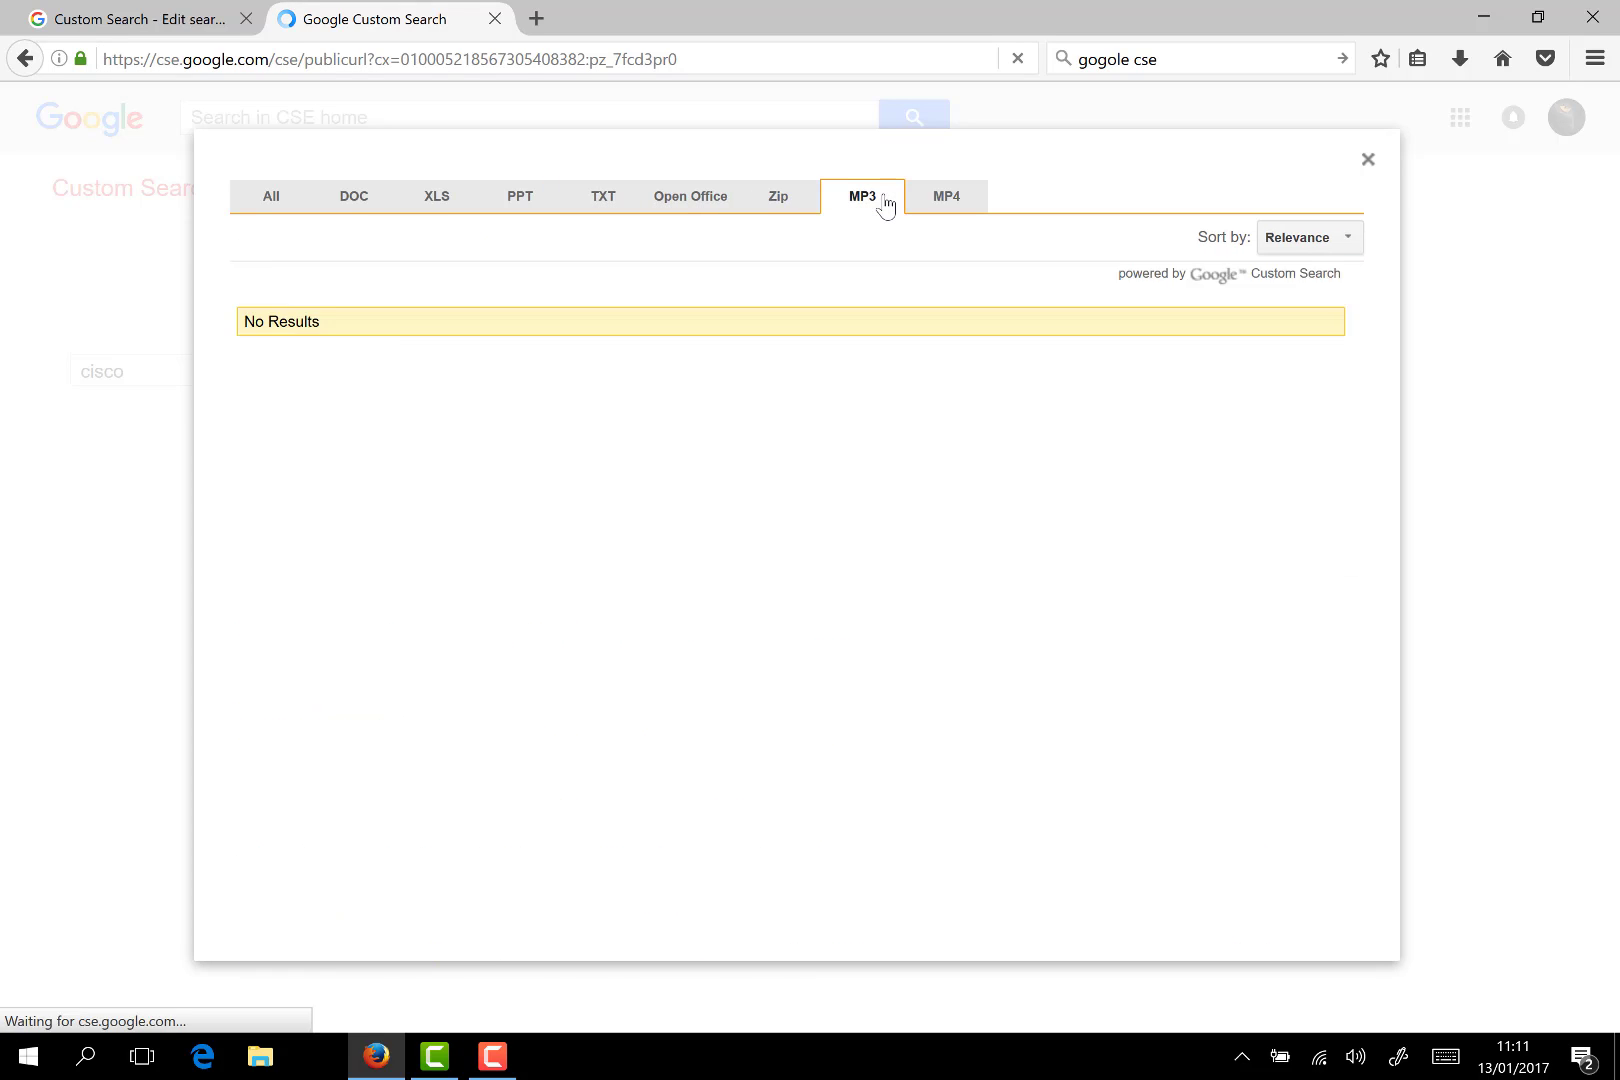
left_click(935, 204)
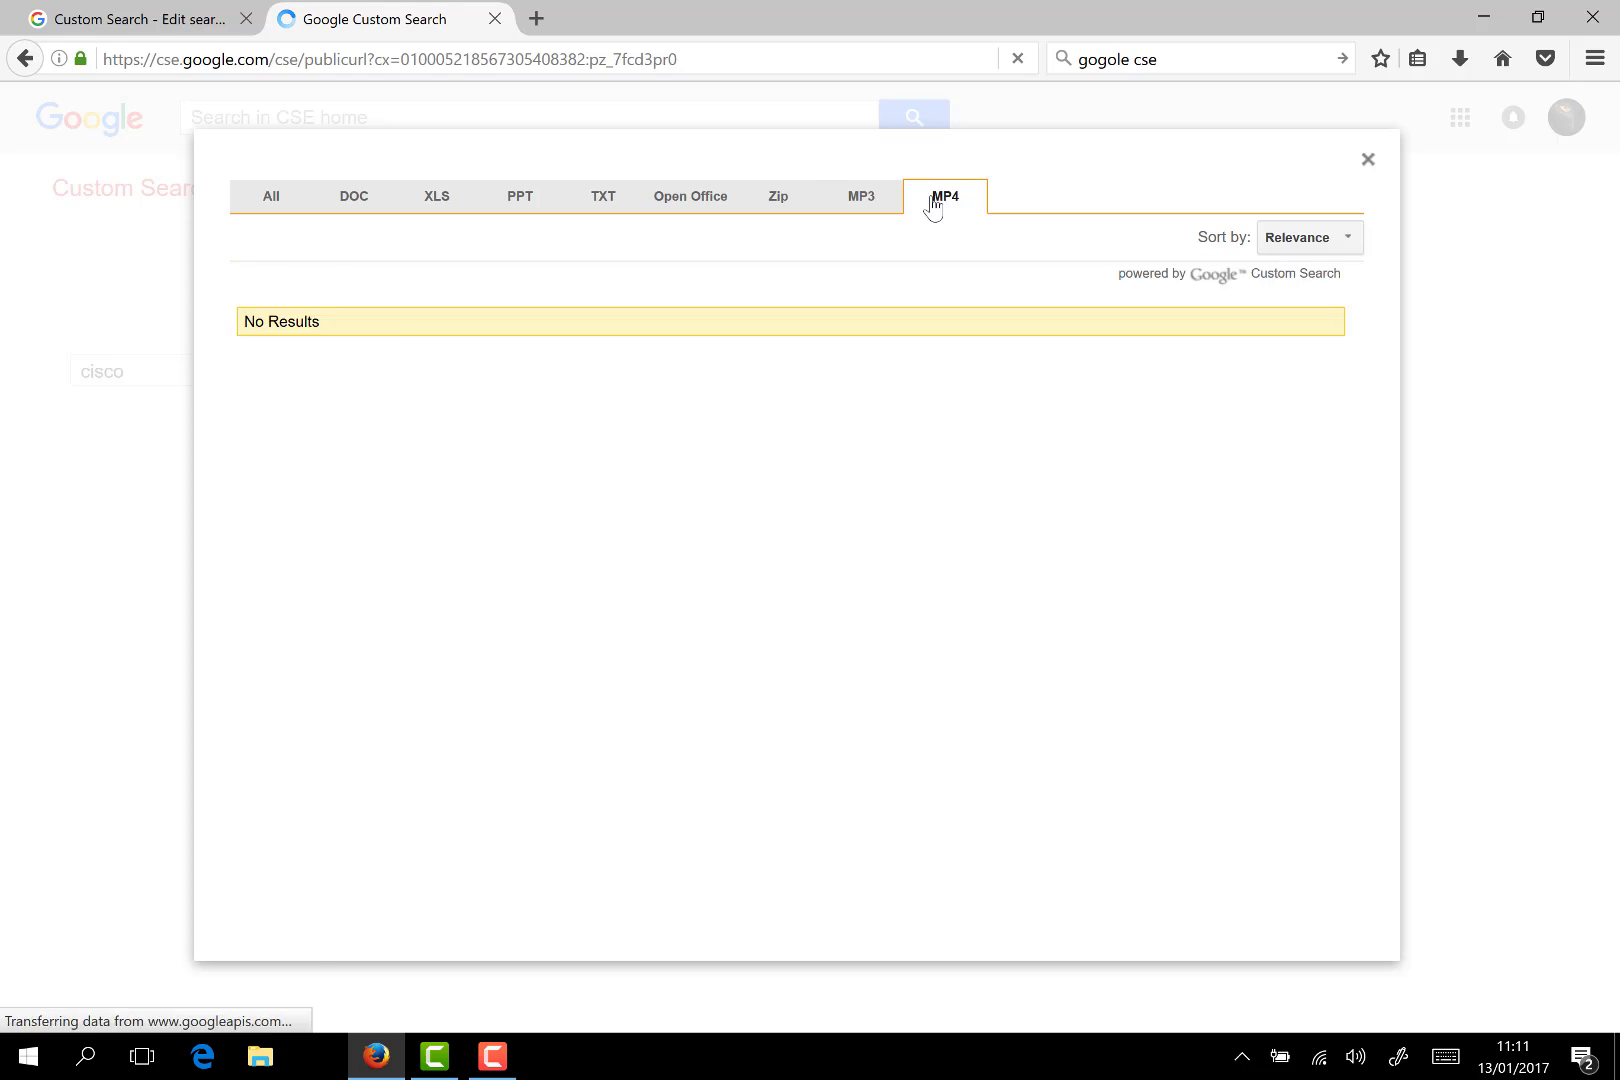
- Close the cisco results and switch to the open Custom Search page for editing search engines
left_click(1368, 159)
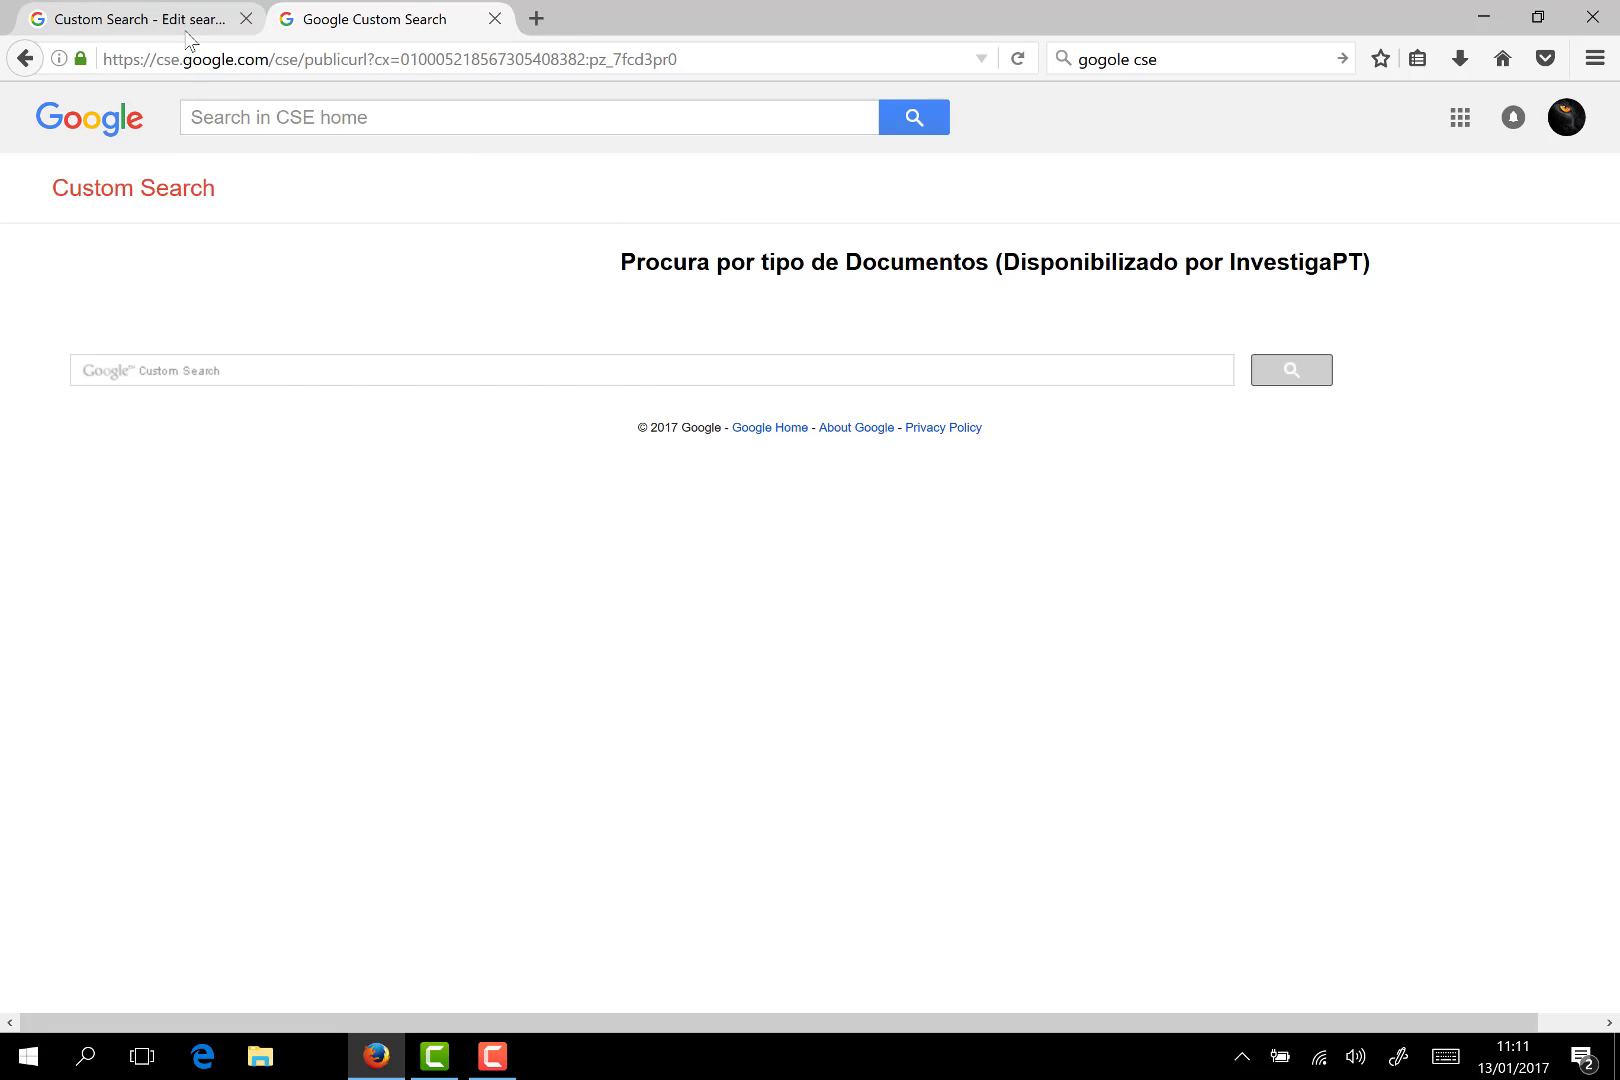
left_click(140, 19)
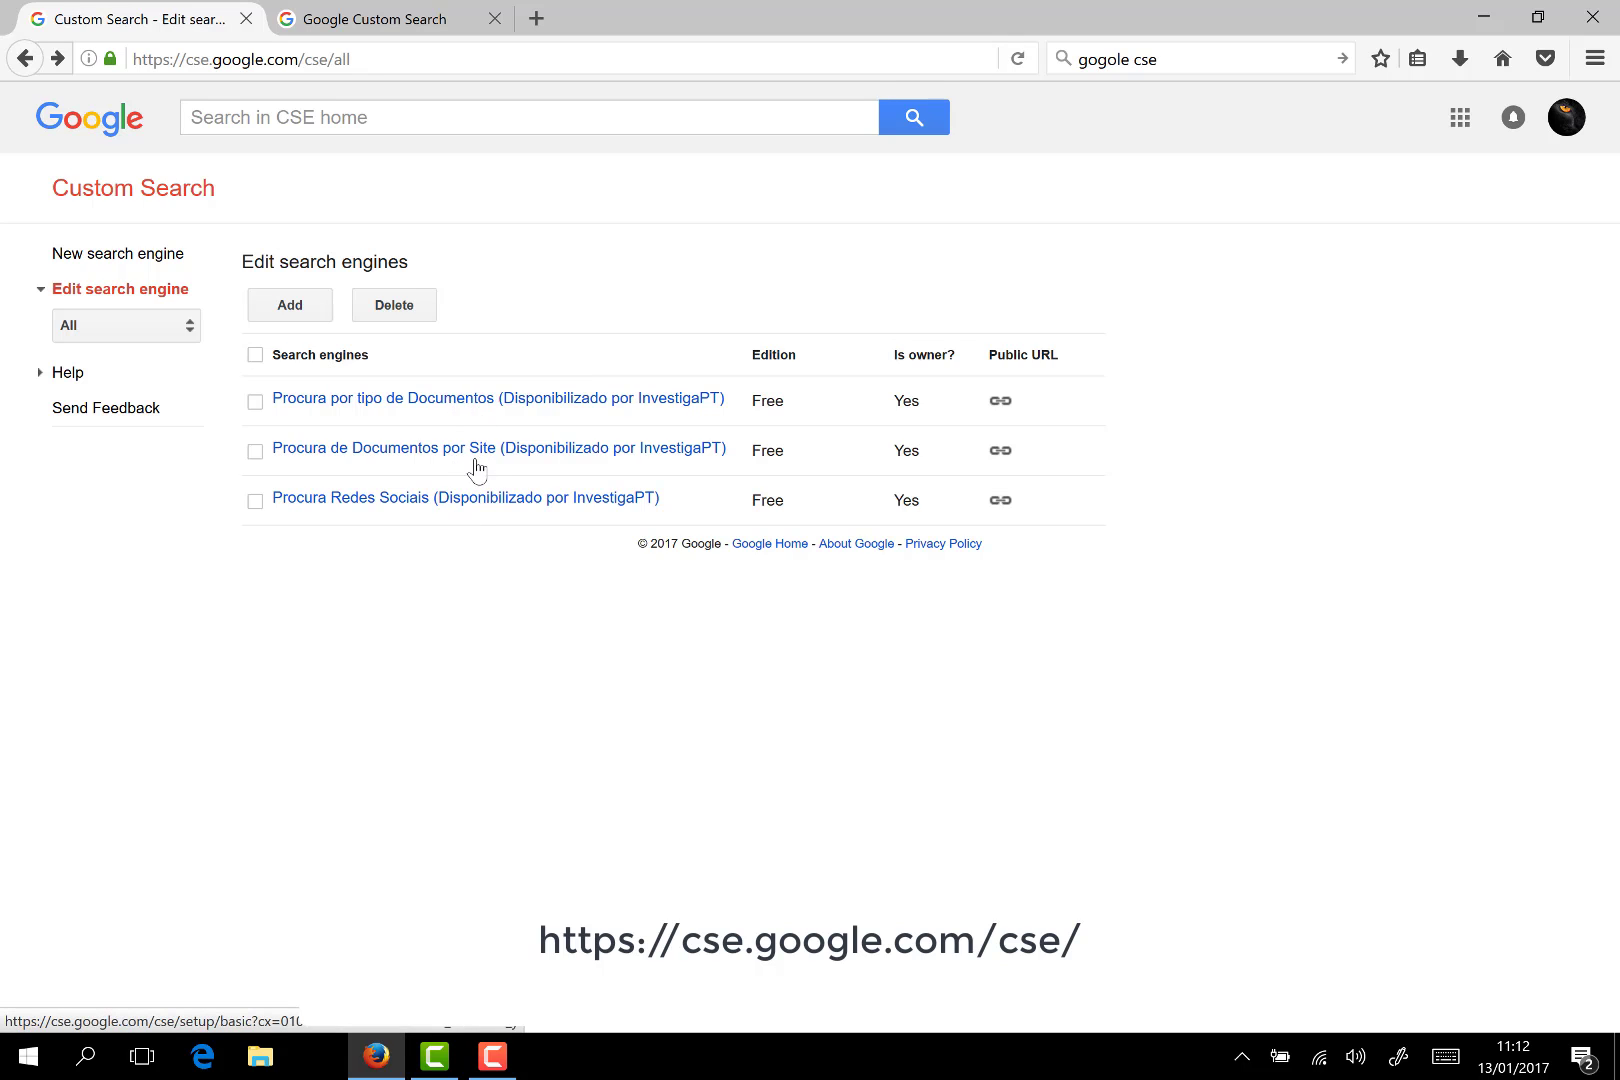
- Take the "Procura por tipo de Documentos" page back to the Investiga home page, and return to the list of search engines
left_click(410, 22)
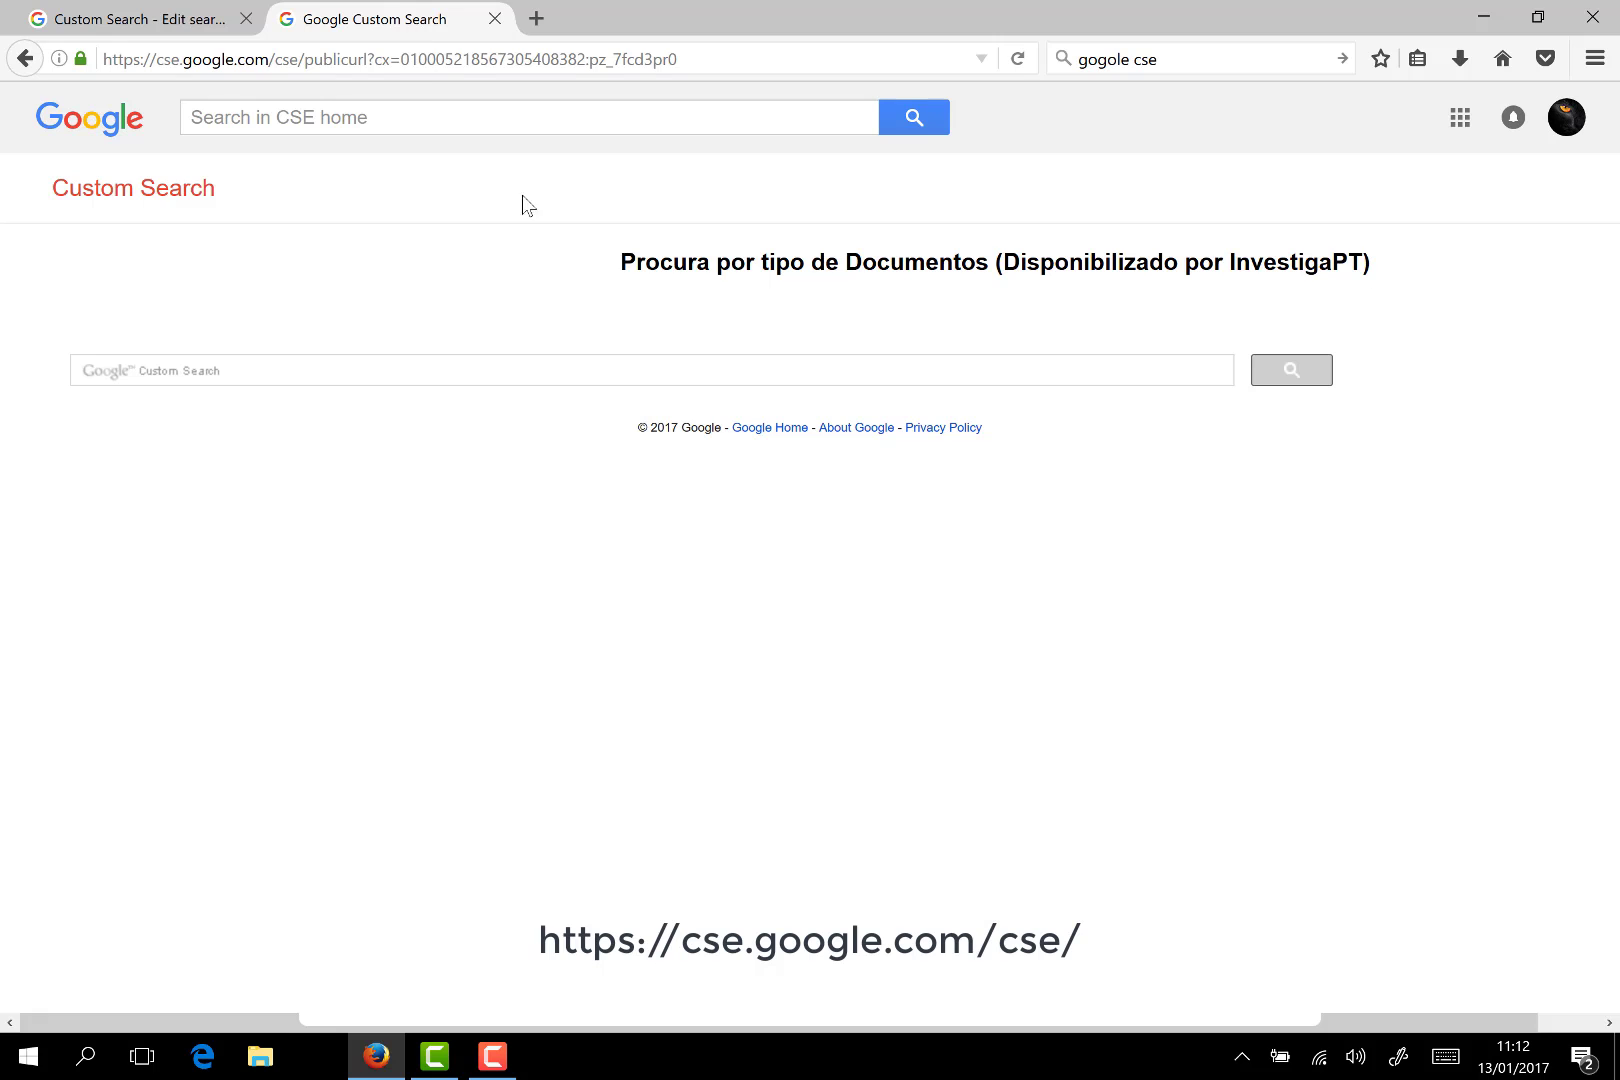
left_click(25, 58)
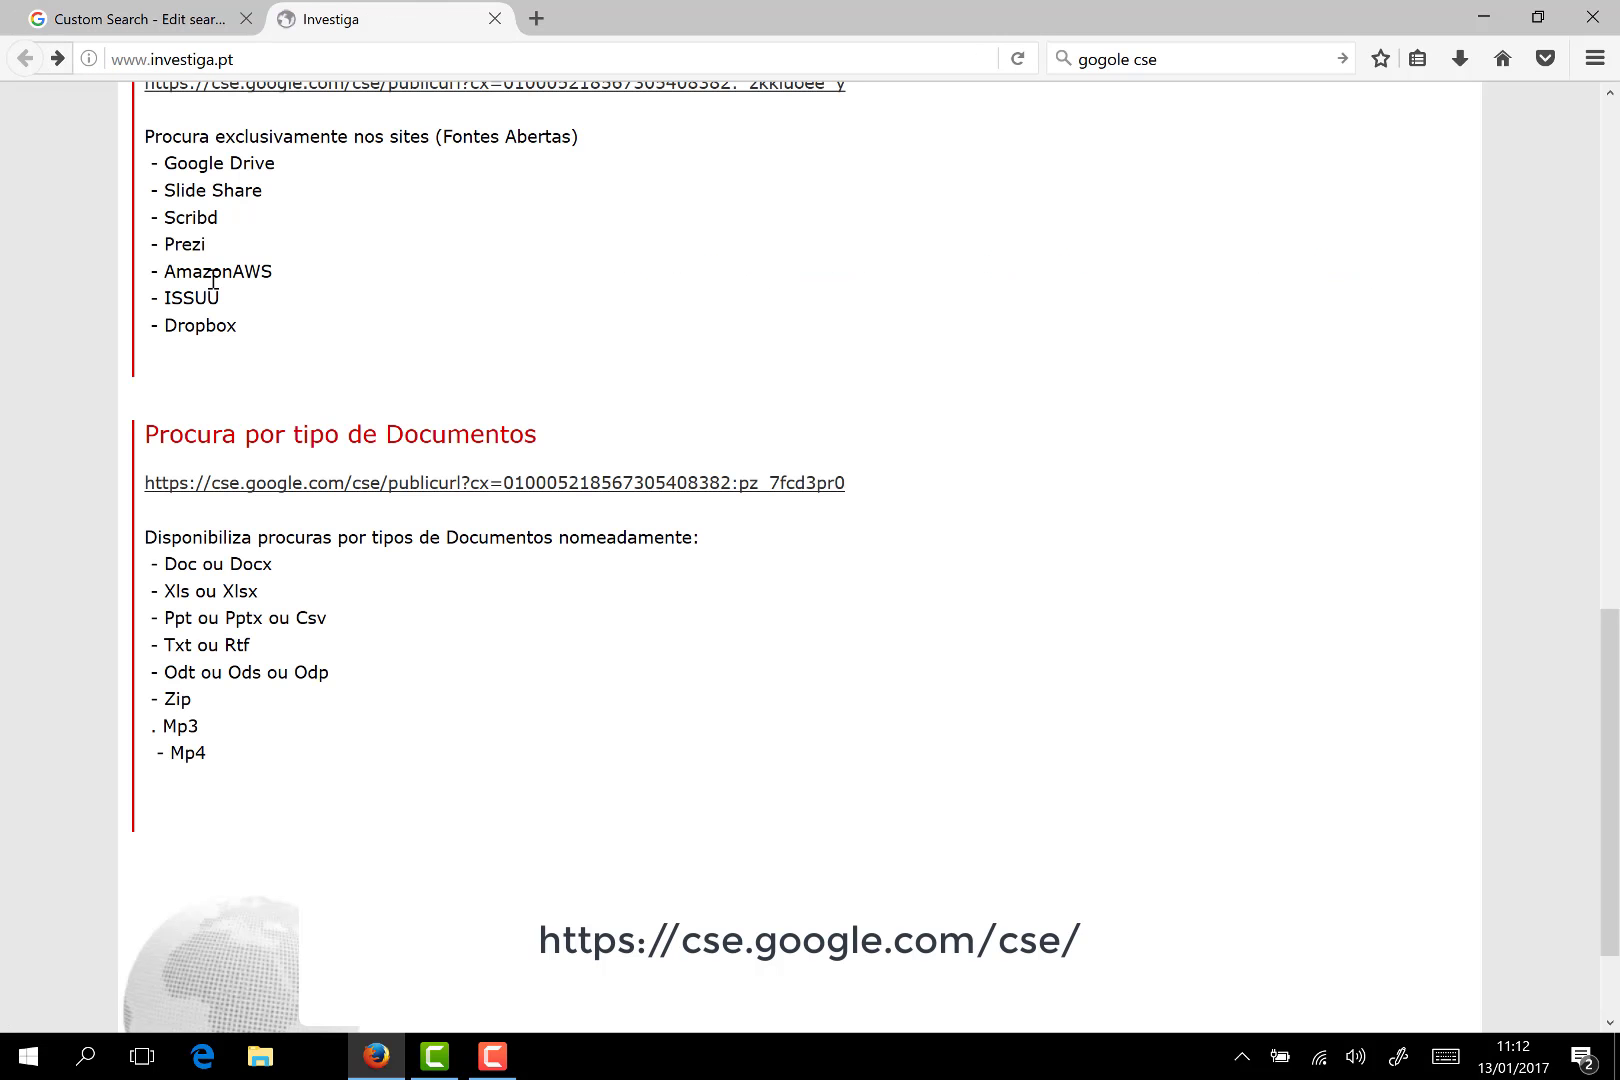
scroll(657, 381, "up", 12)
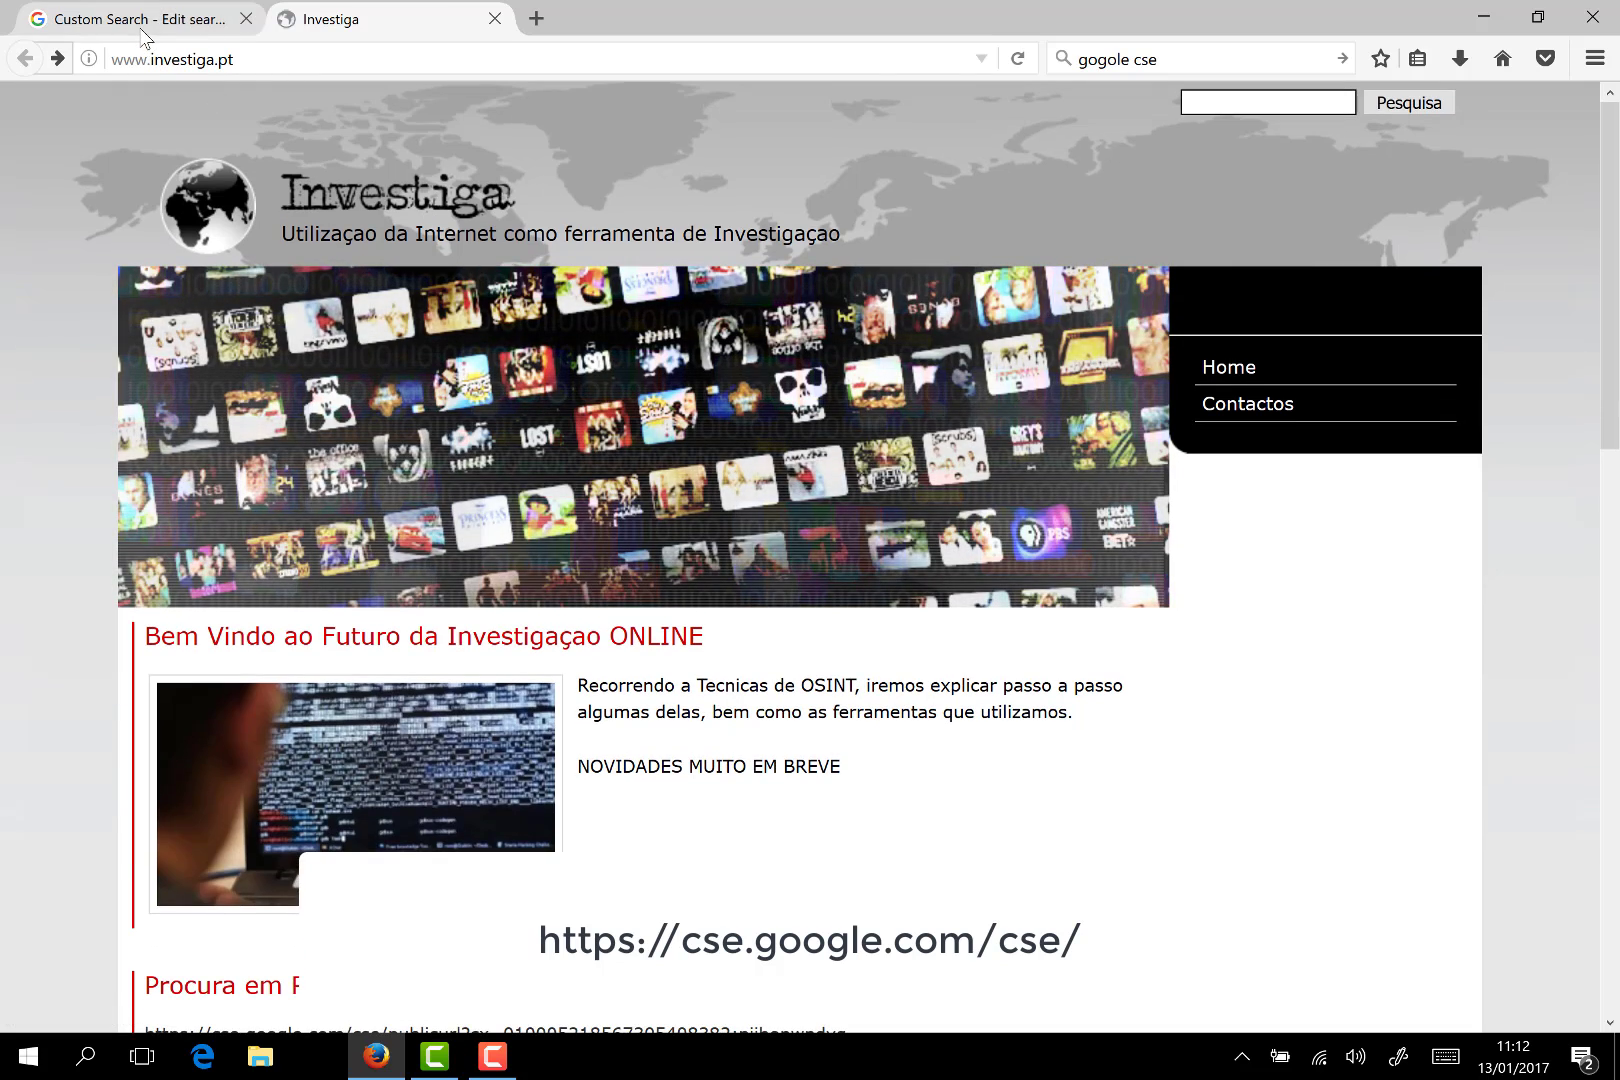
left_click(141, 27)
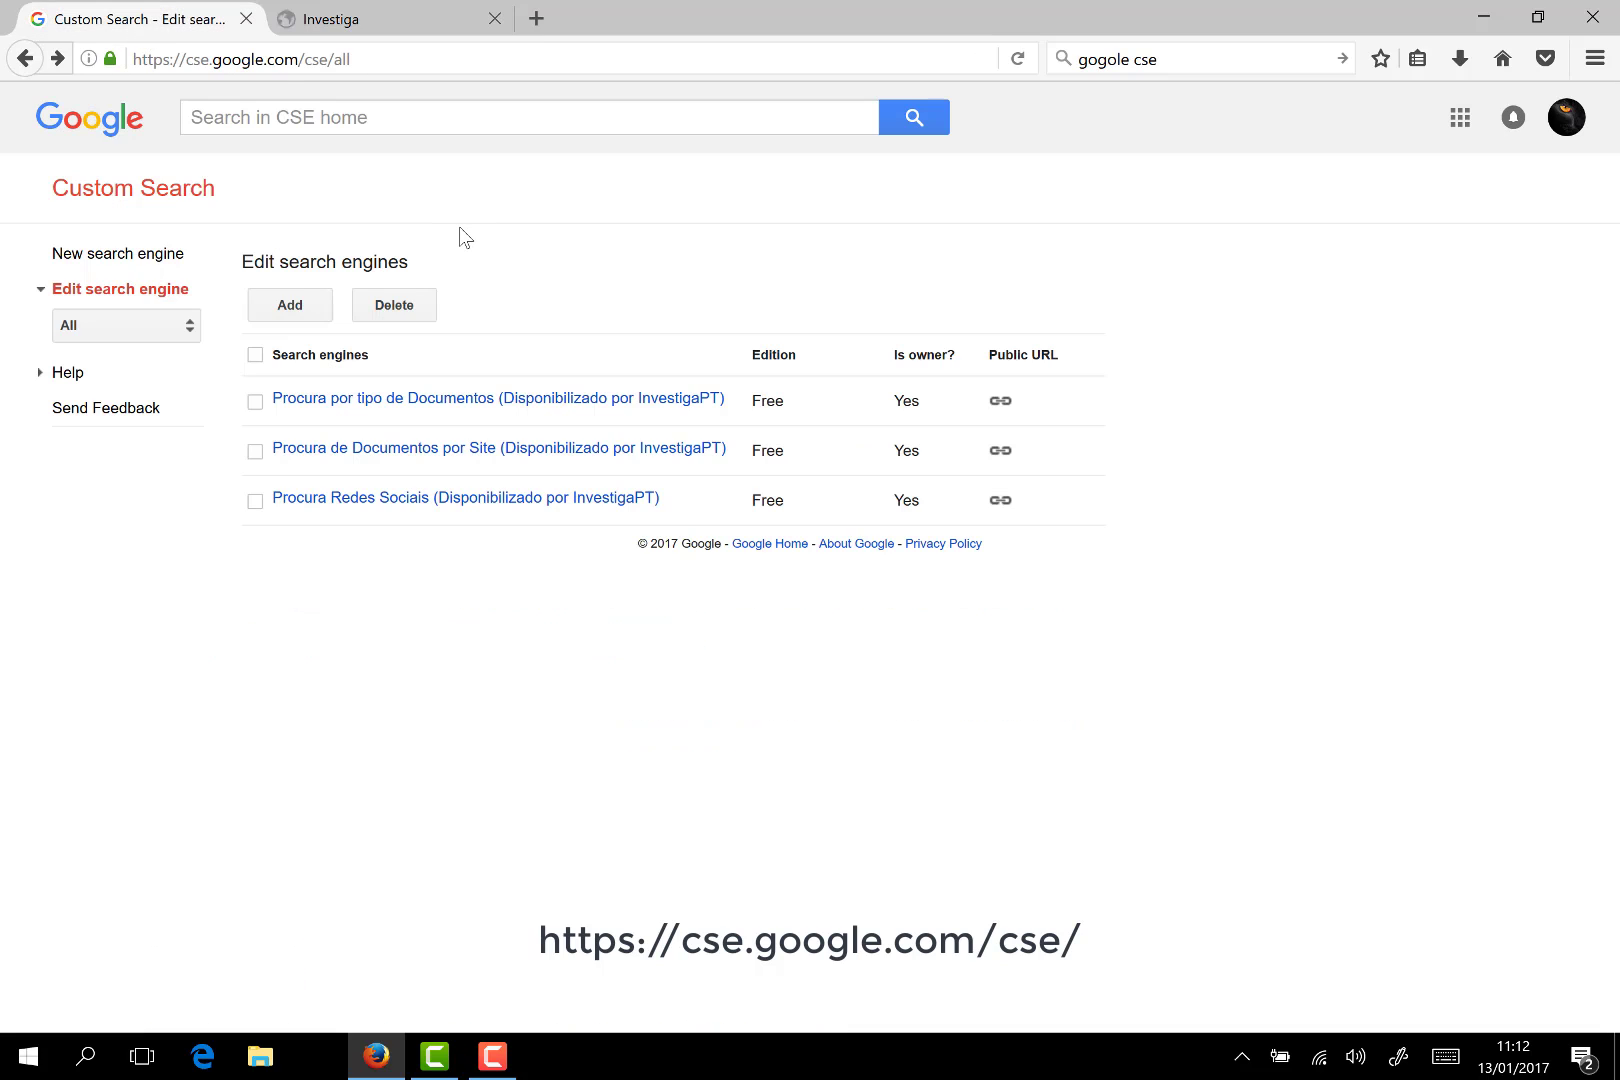
- Start a new custom search engine and look through the Investiga page for the sites it should cover
left_click(293, 312)
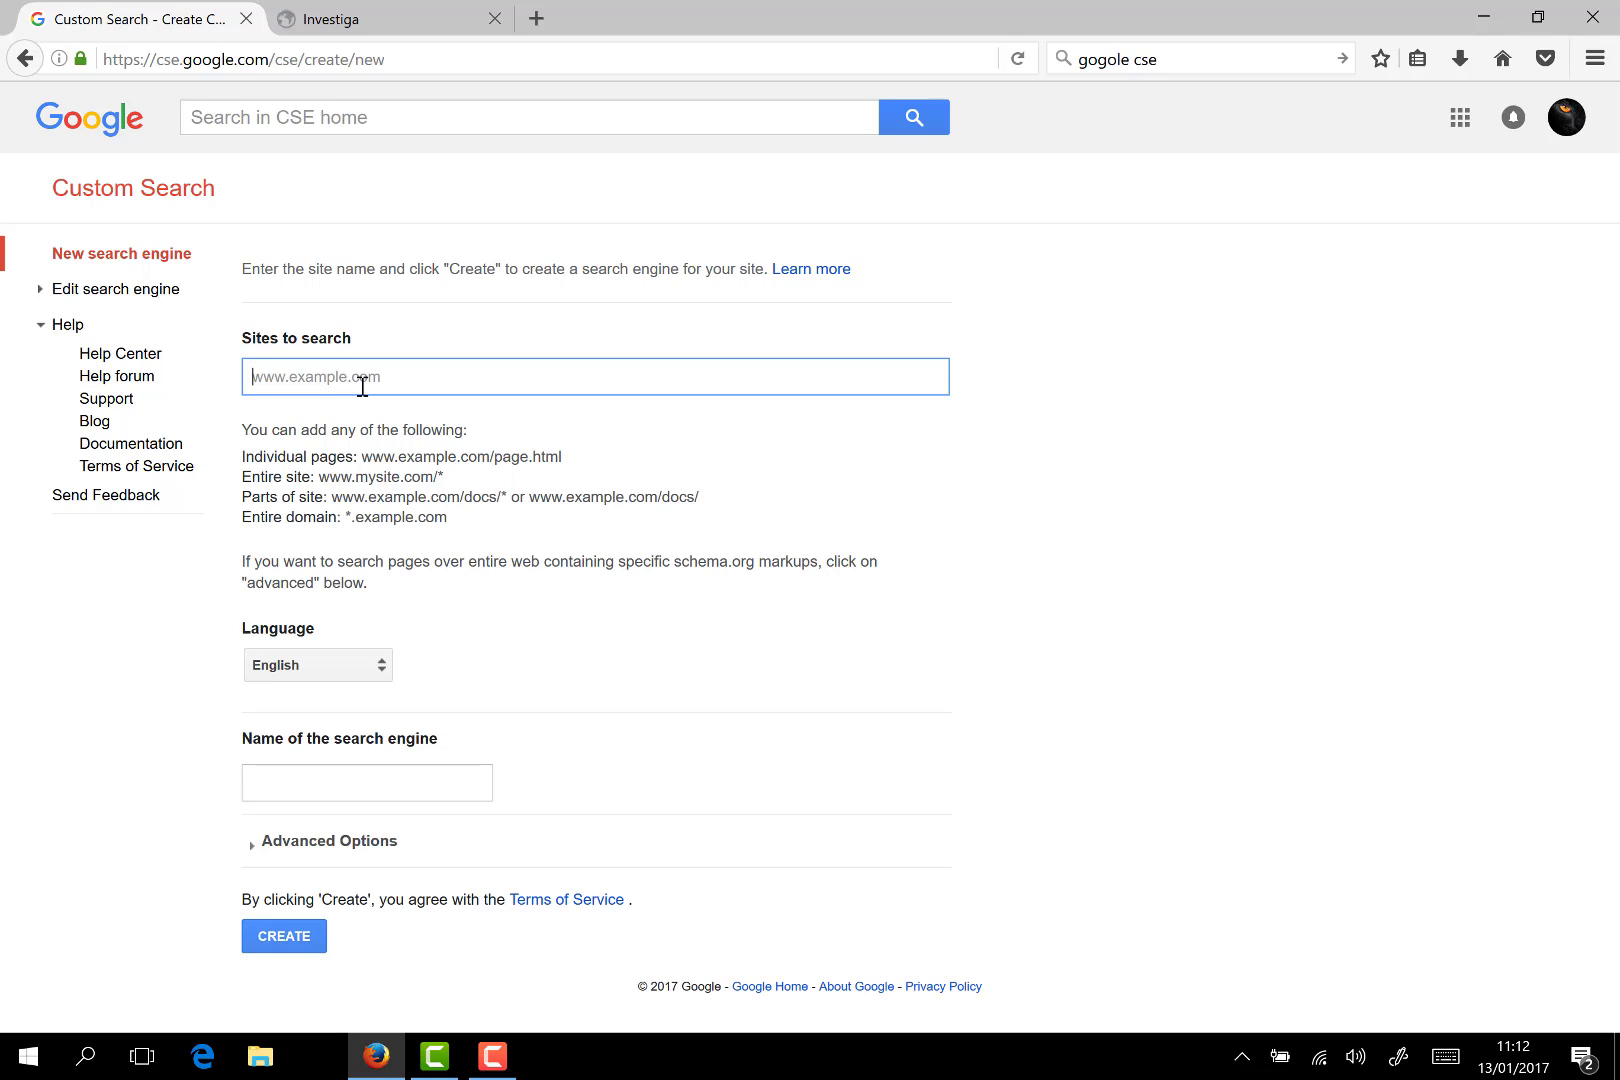
left_click(365, 22)
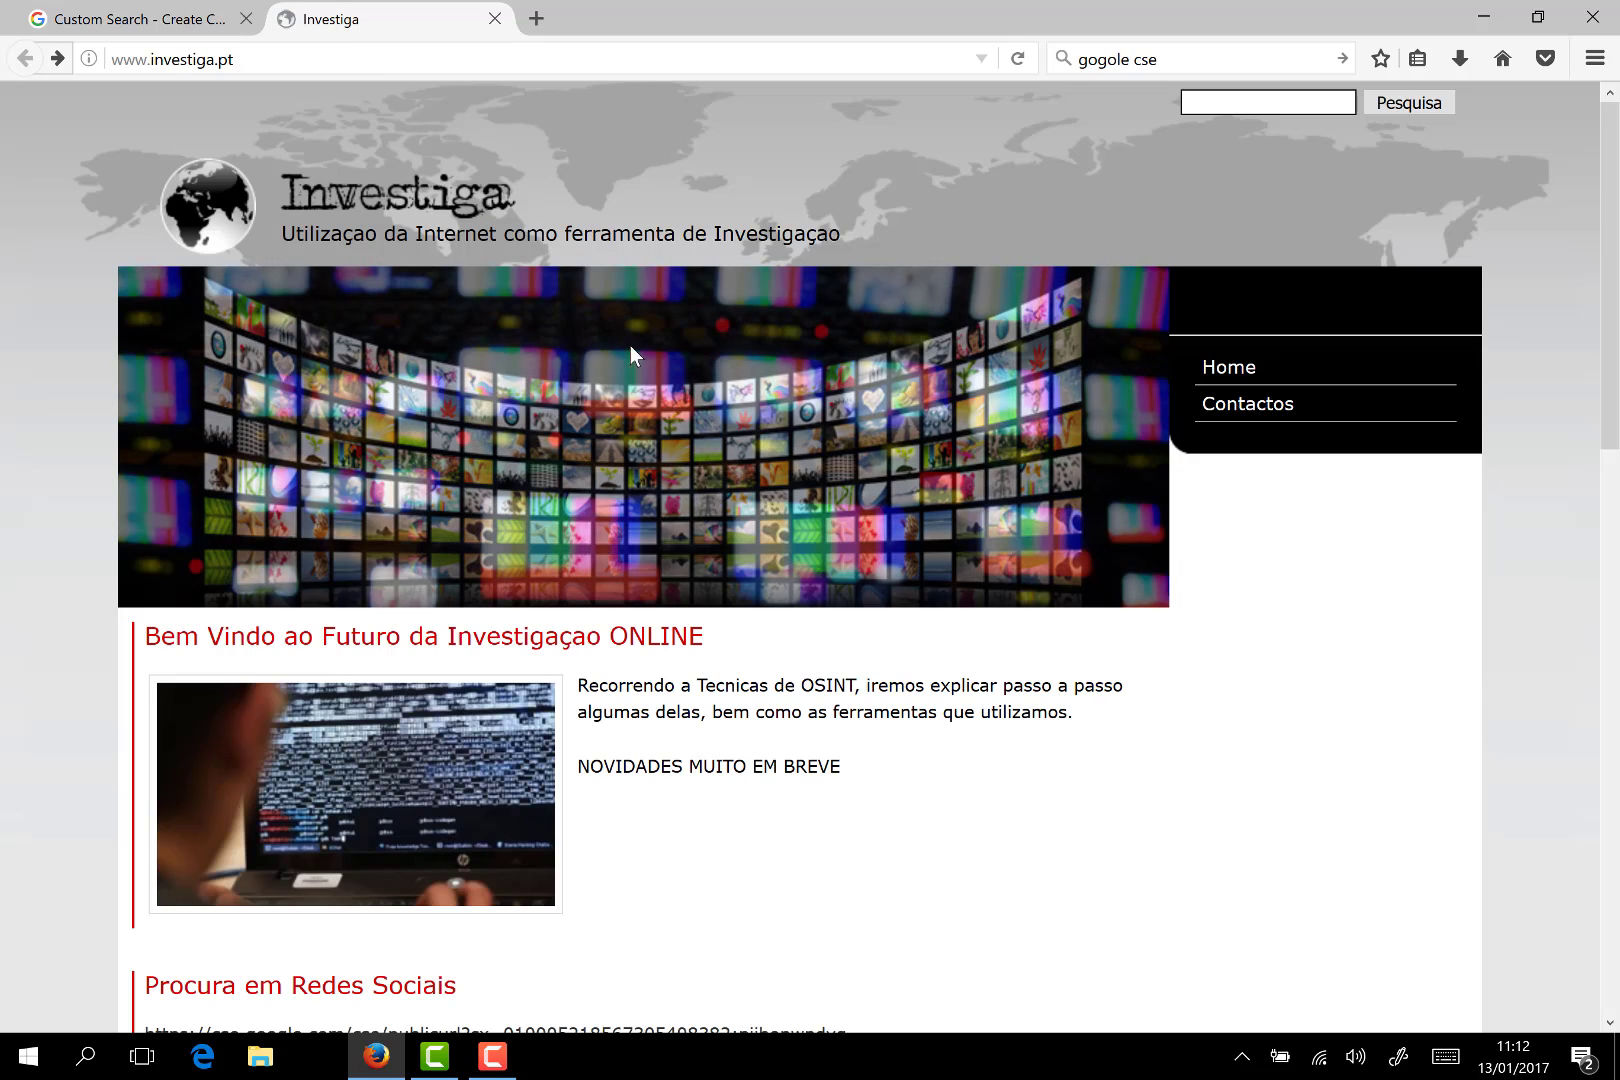
scroll(775, 620, "down", 1)
scroll(775, 620, "down", 7)
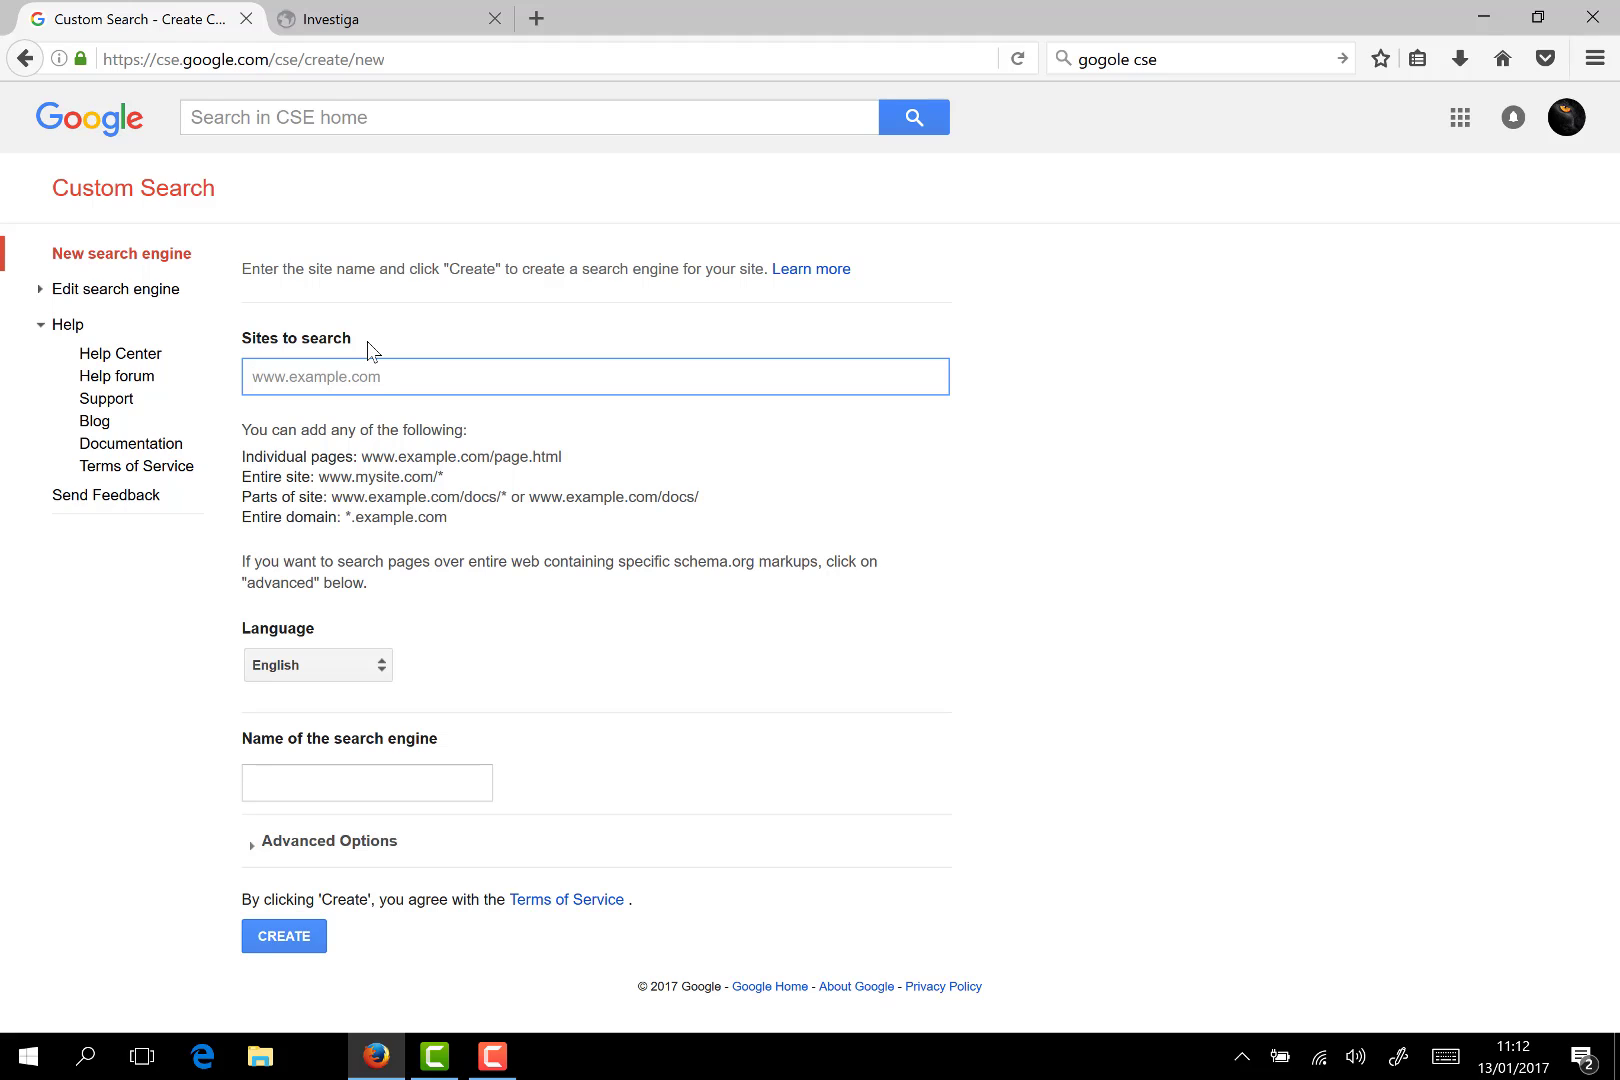
type("www.facebo")
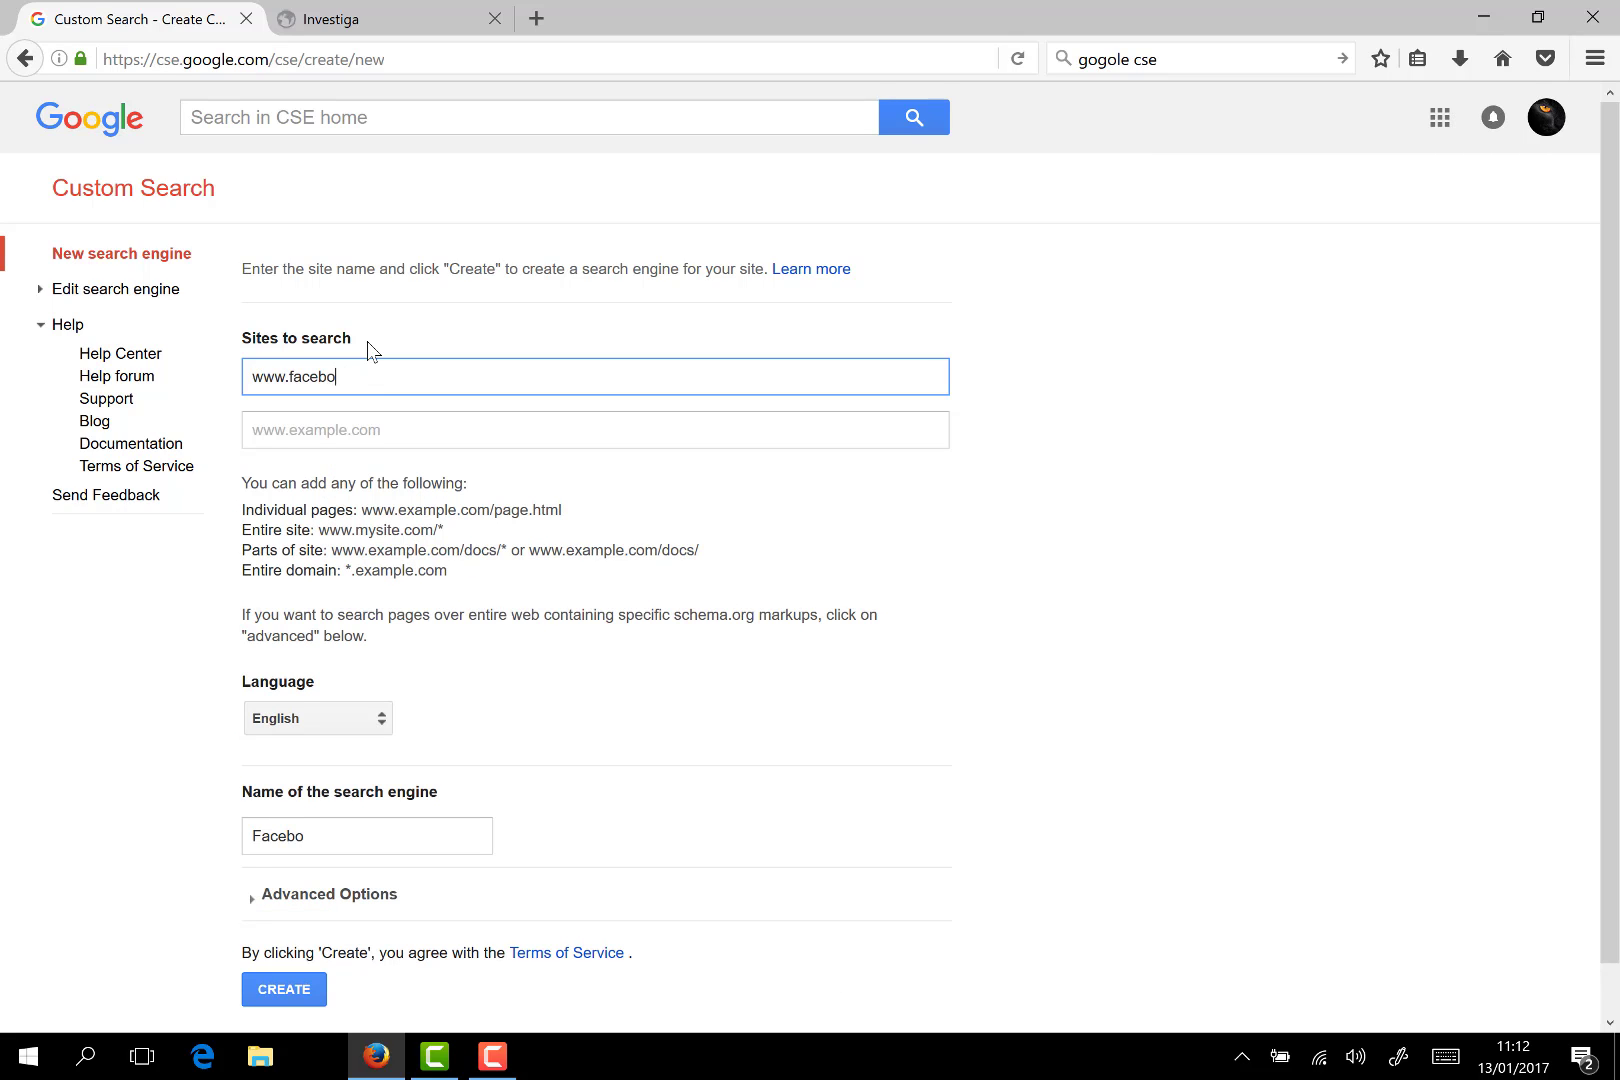
type("ok.com")
left_click(436, 419)
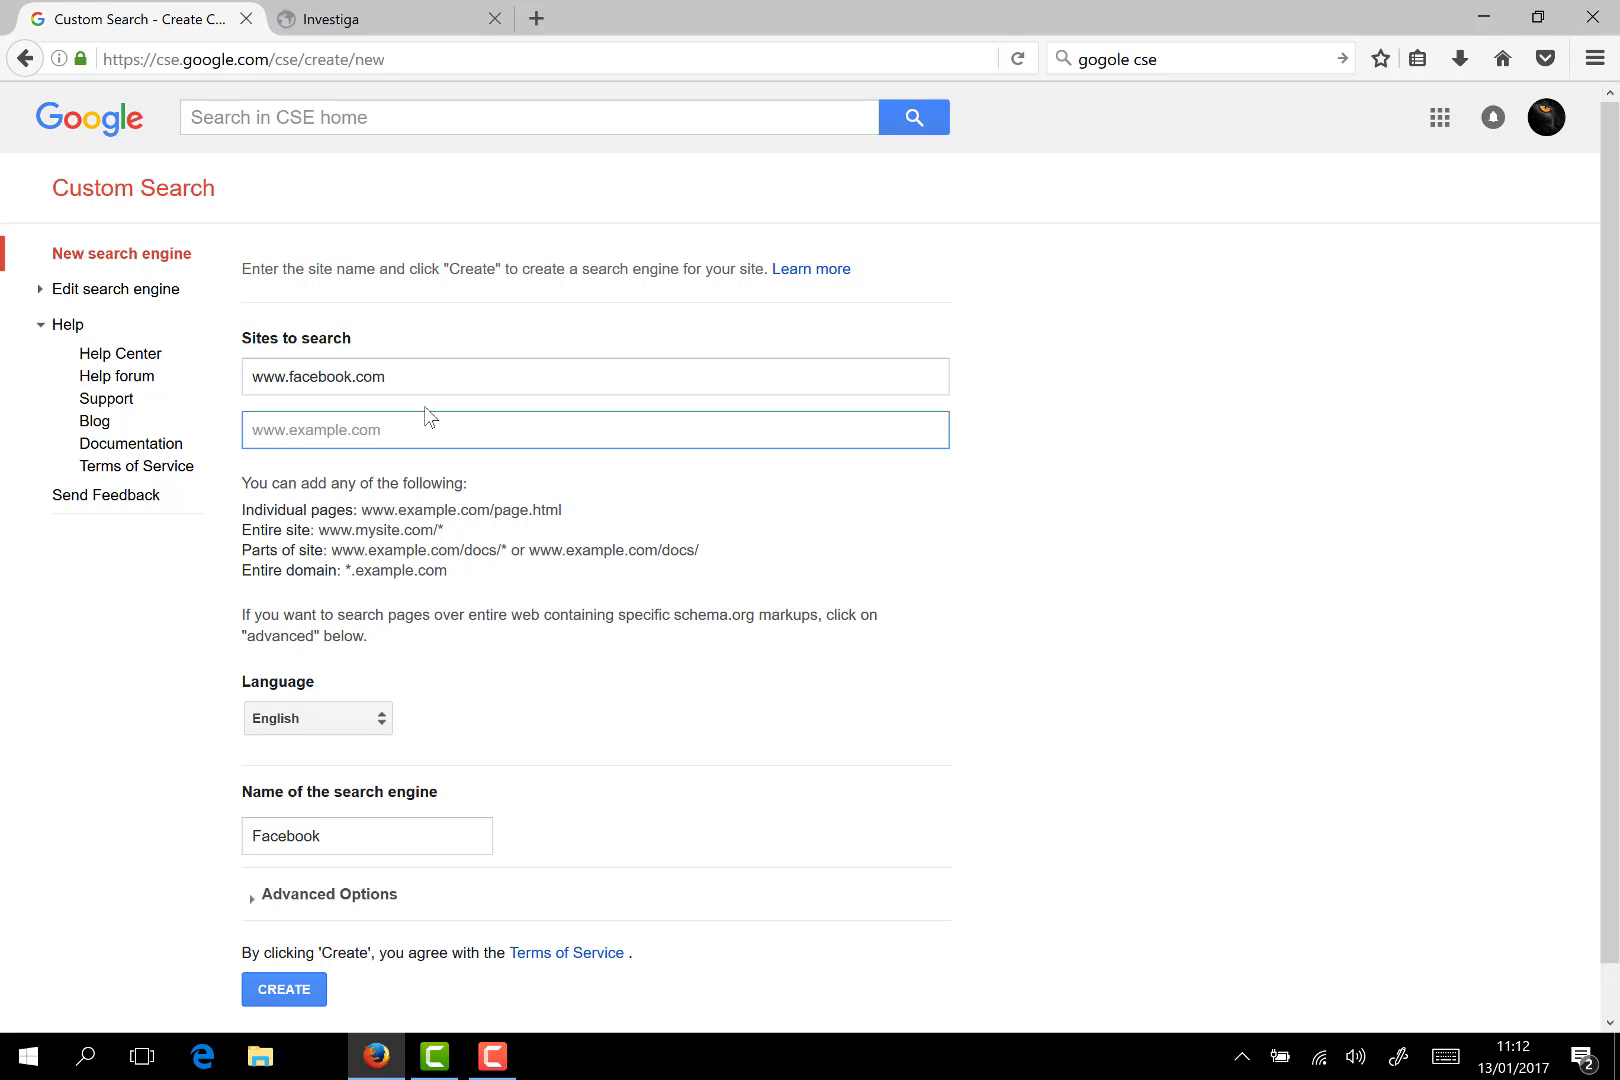
type("www.li")
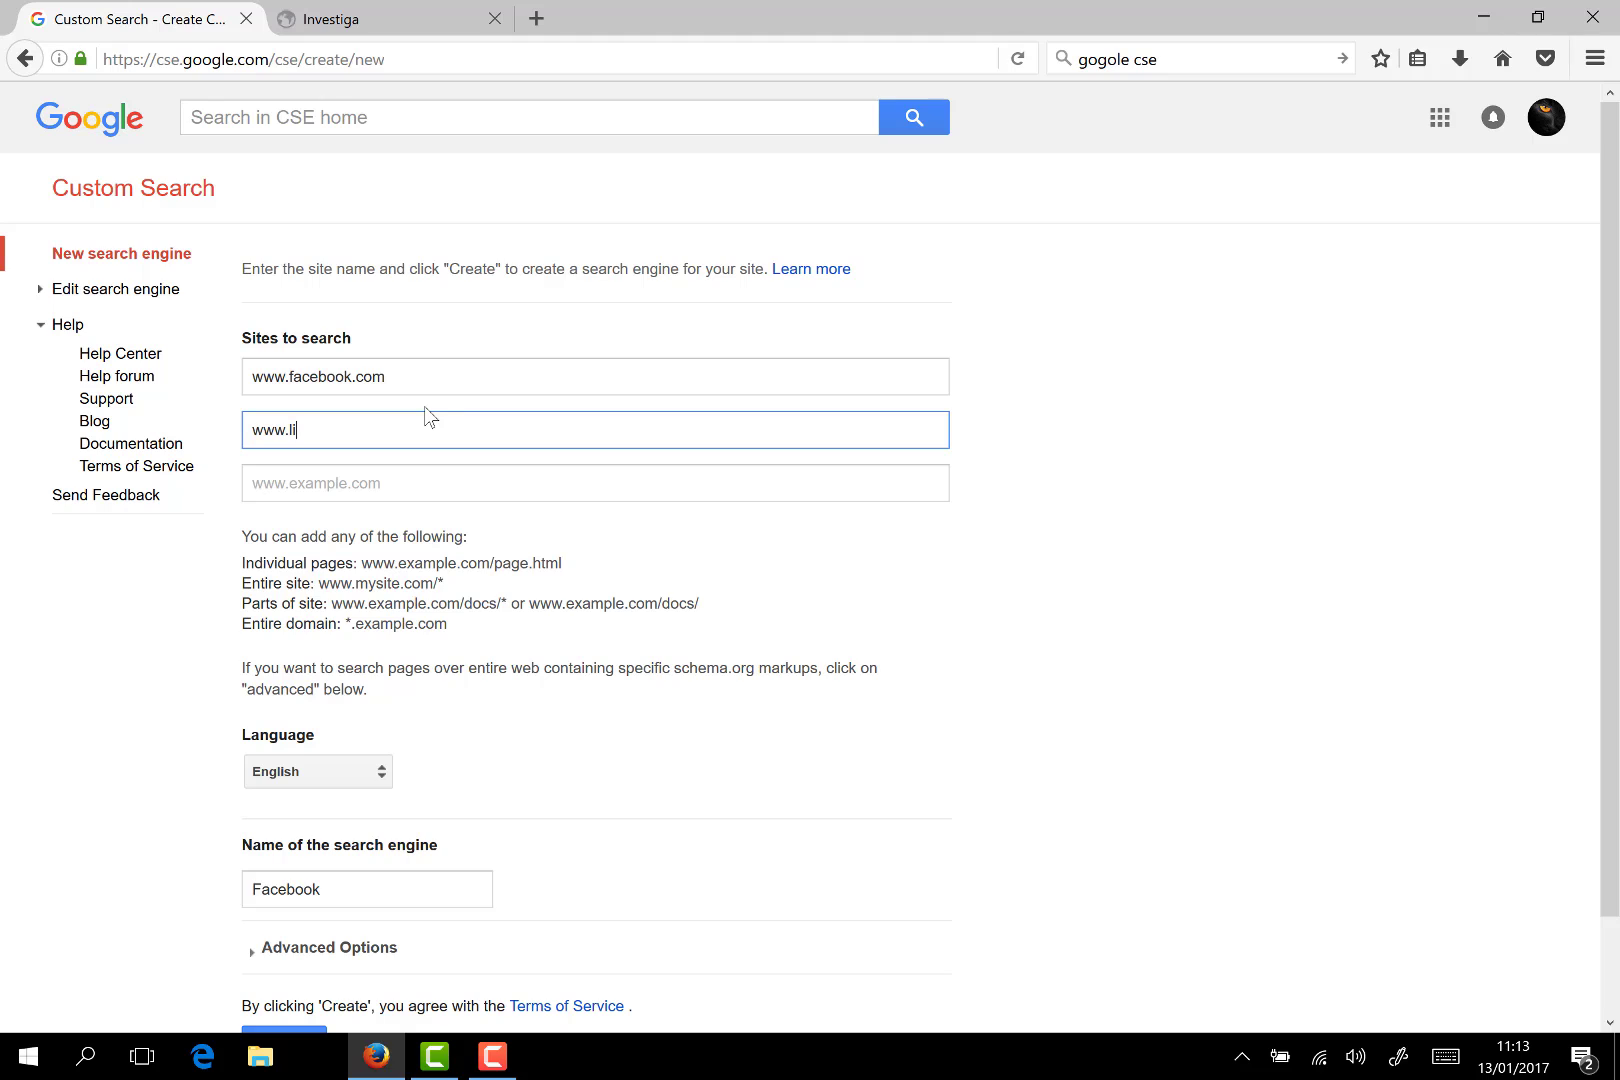
type("nkedin.com")
left_click(416, 468)
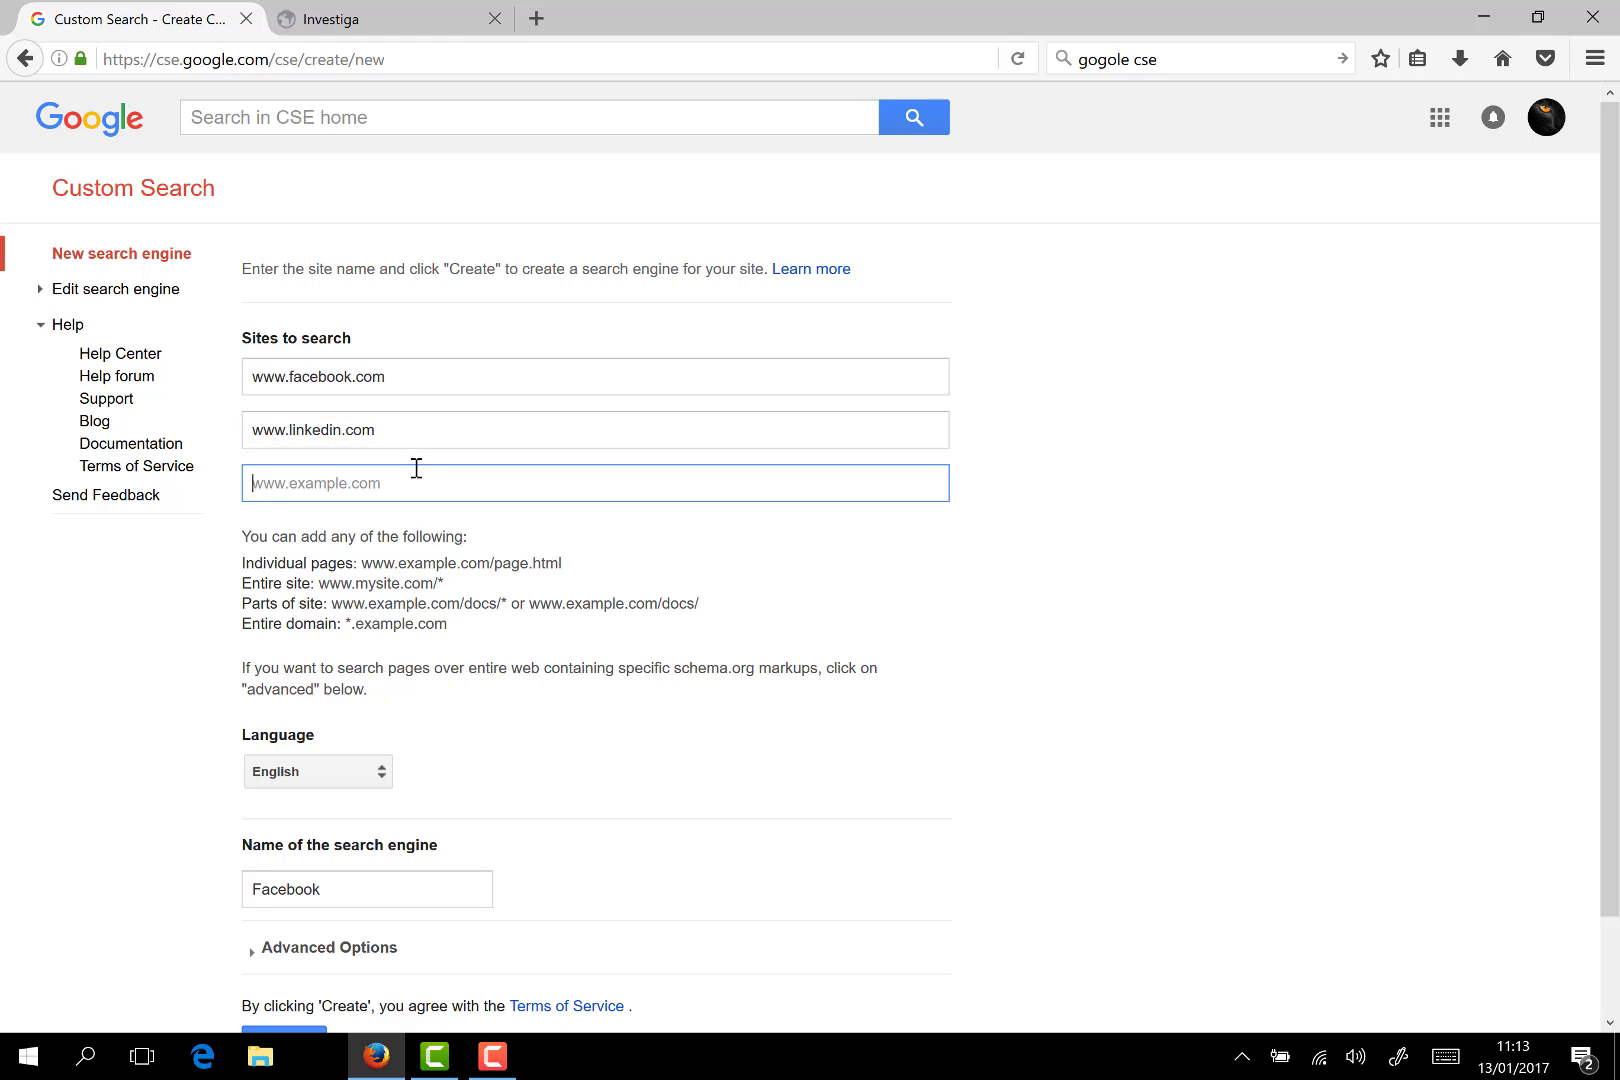
type("www")
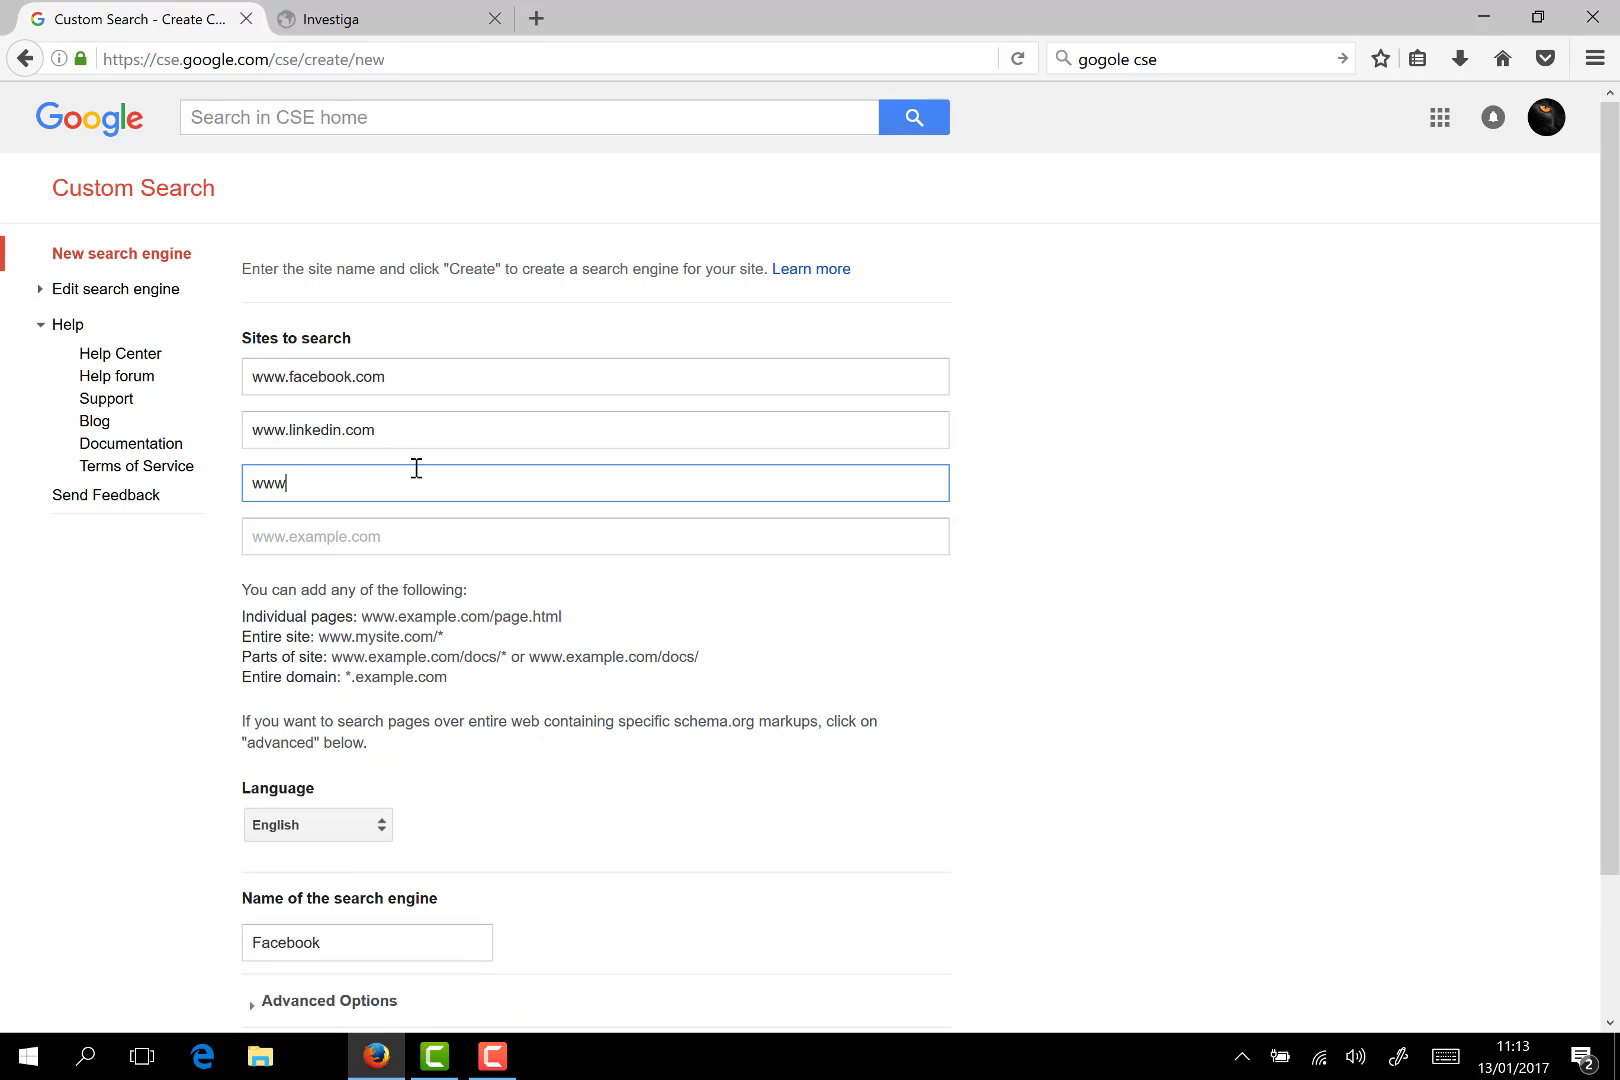
type(".youtube.com")
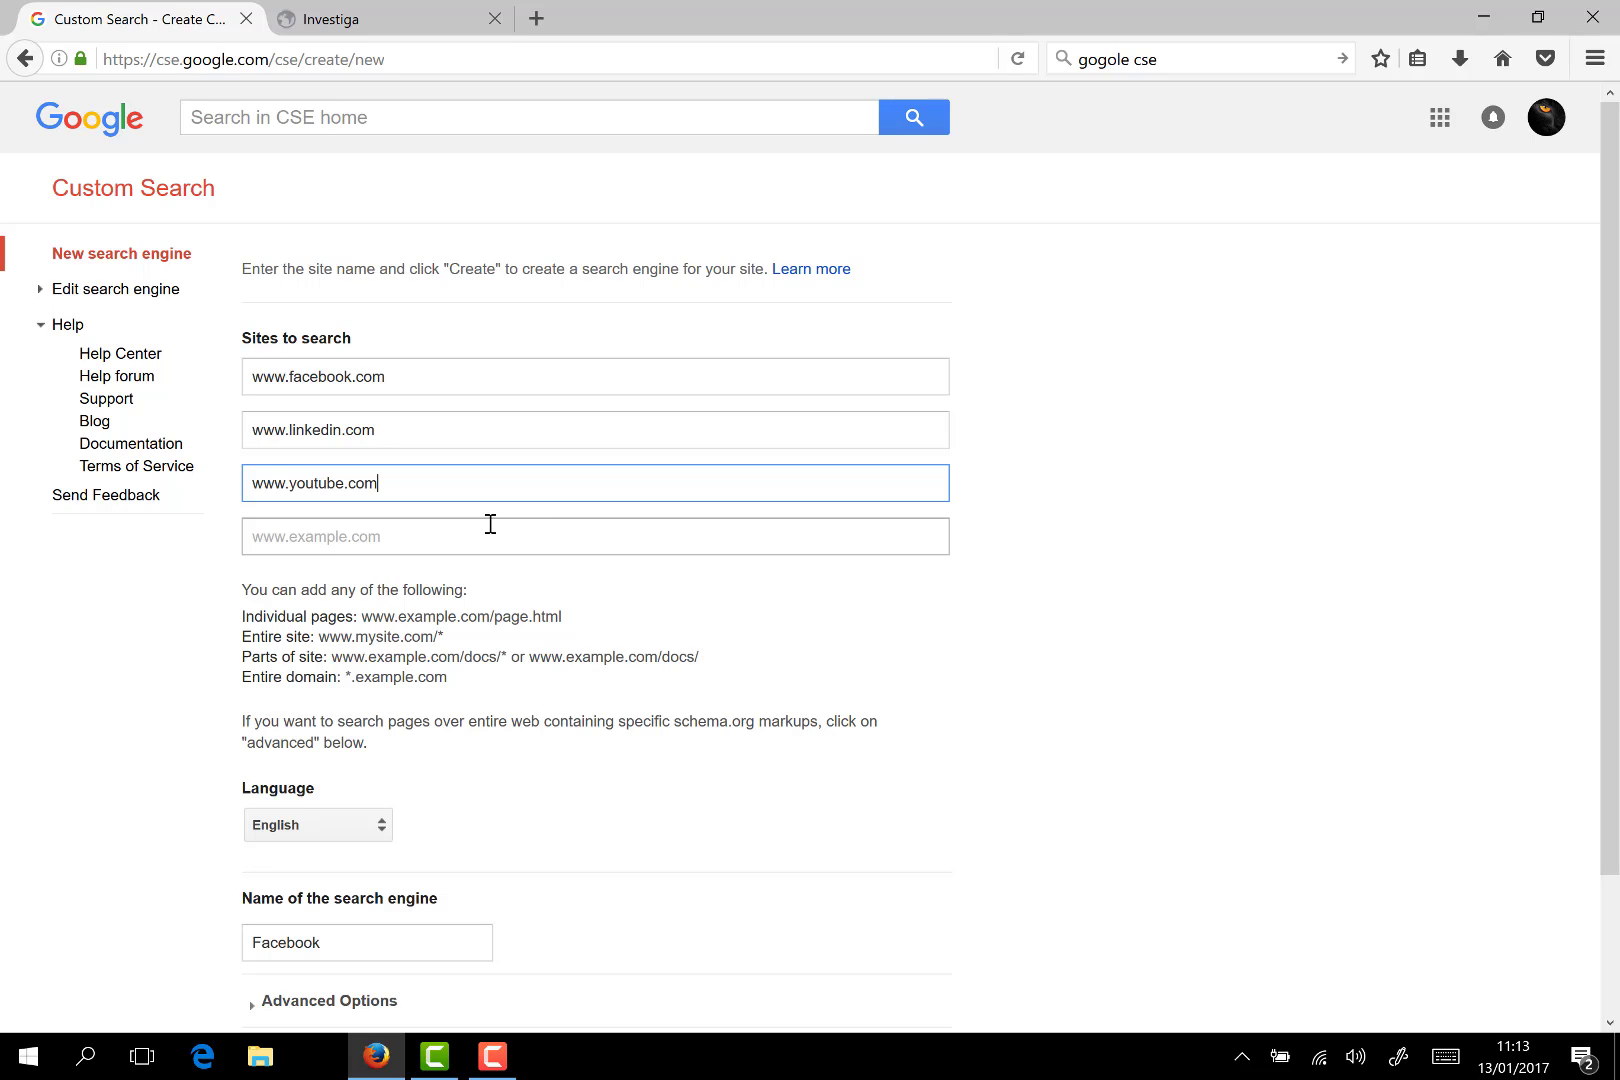
left_click(455, 531)
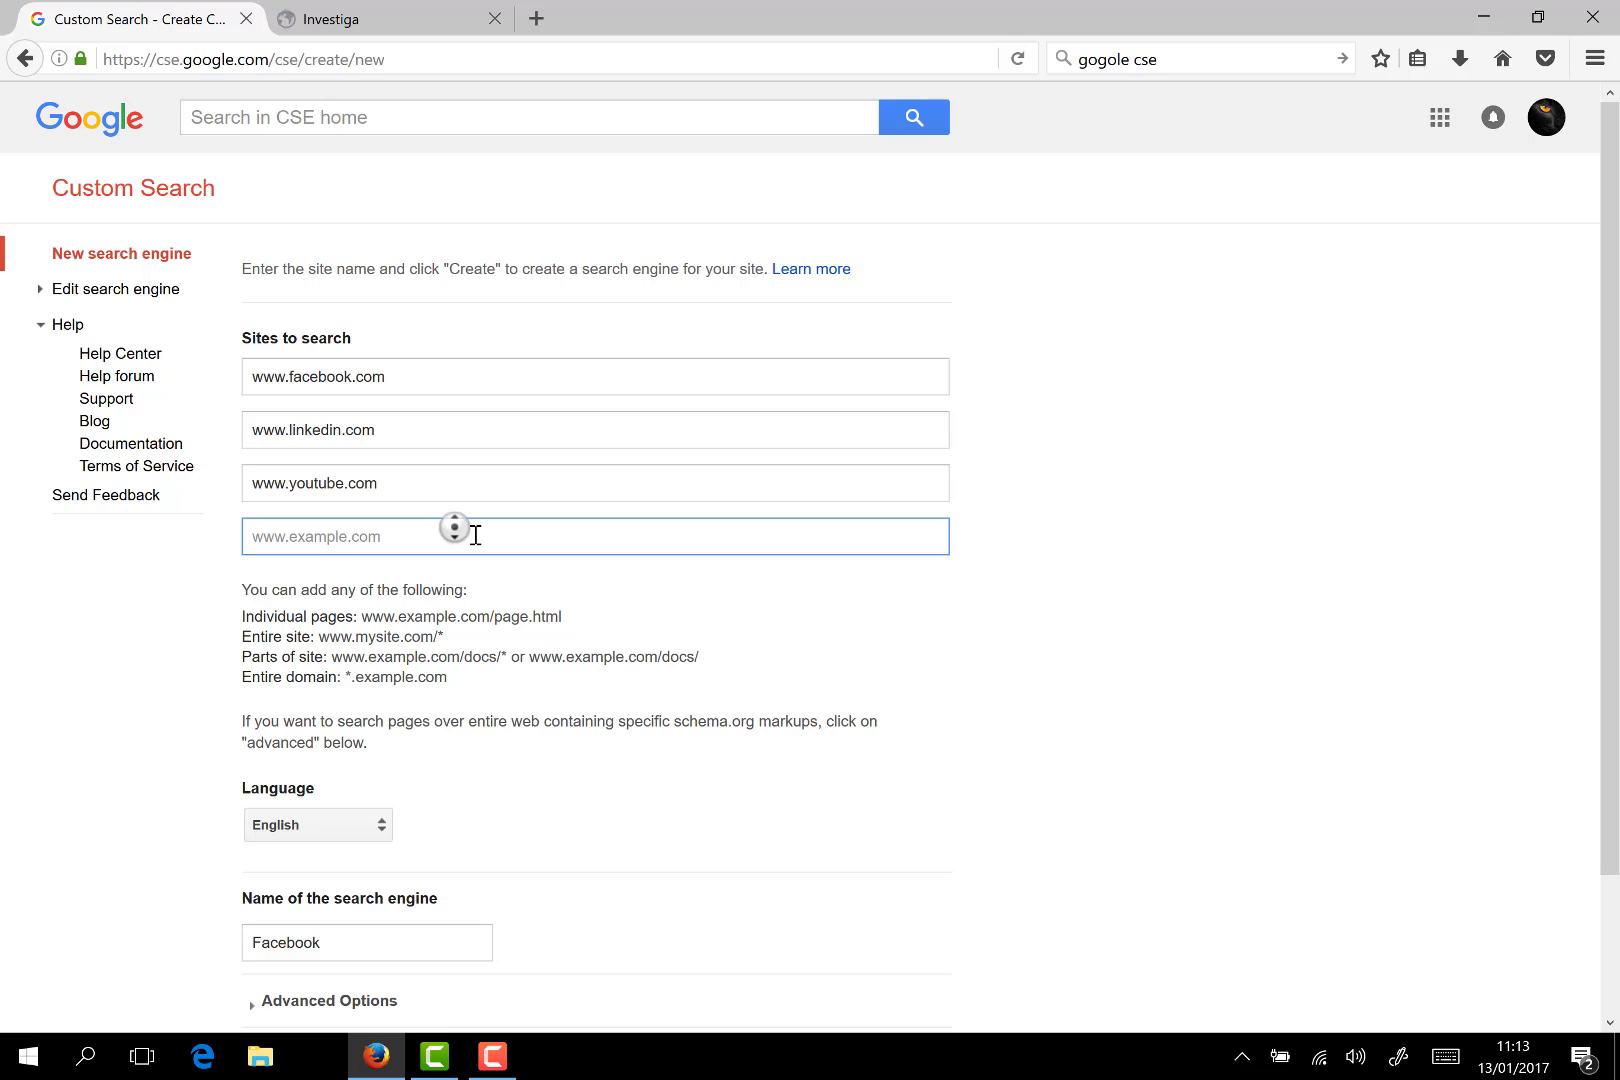
- Expand the Advanced Options, look through the Schema.org type restrictions, and collapse them again
scroll(476, 537, "down", 3)
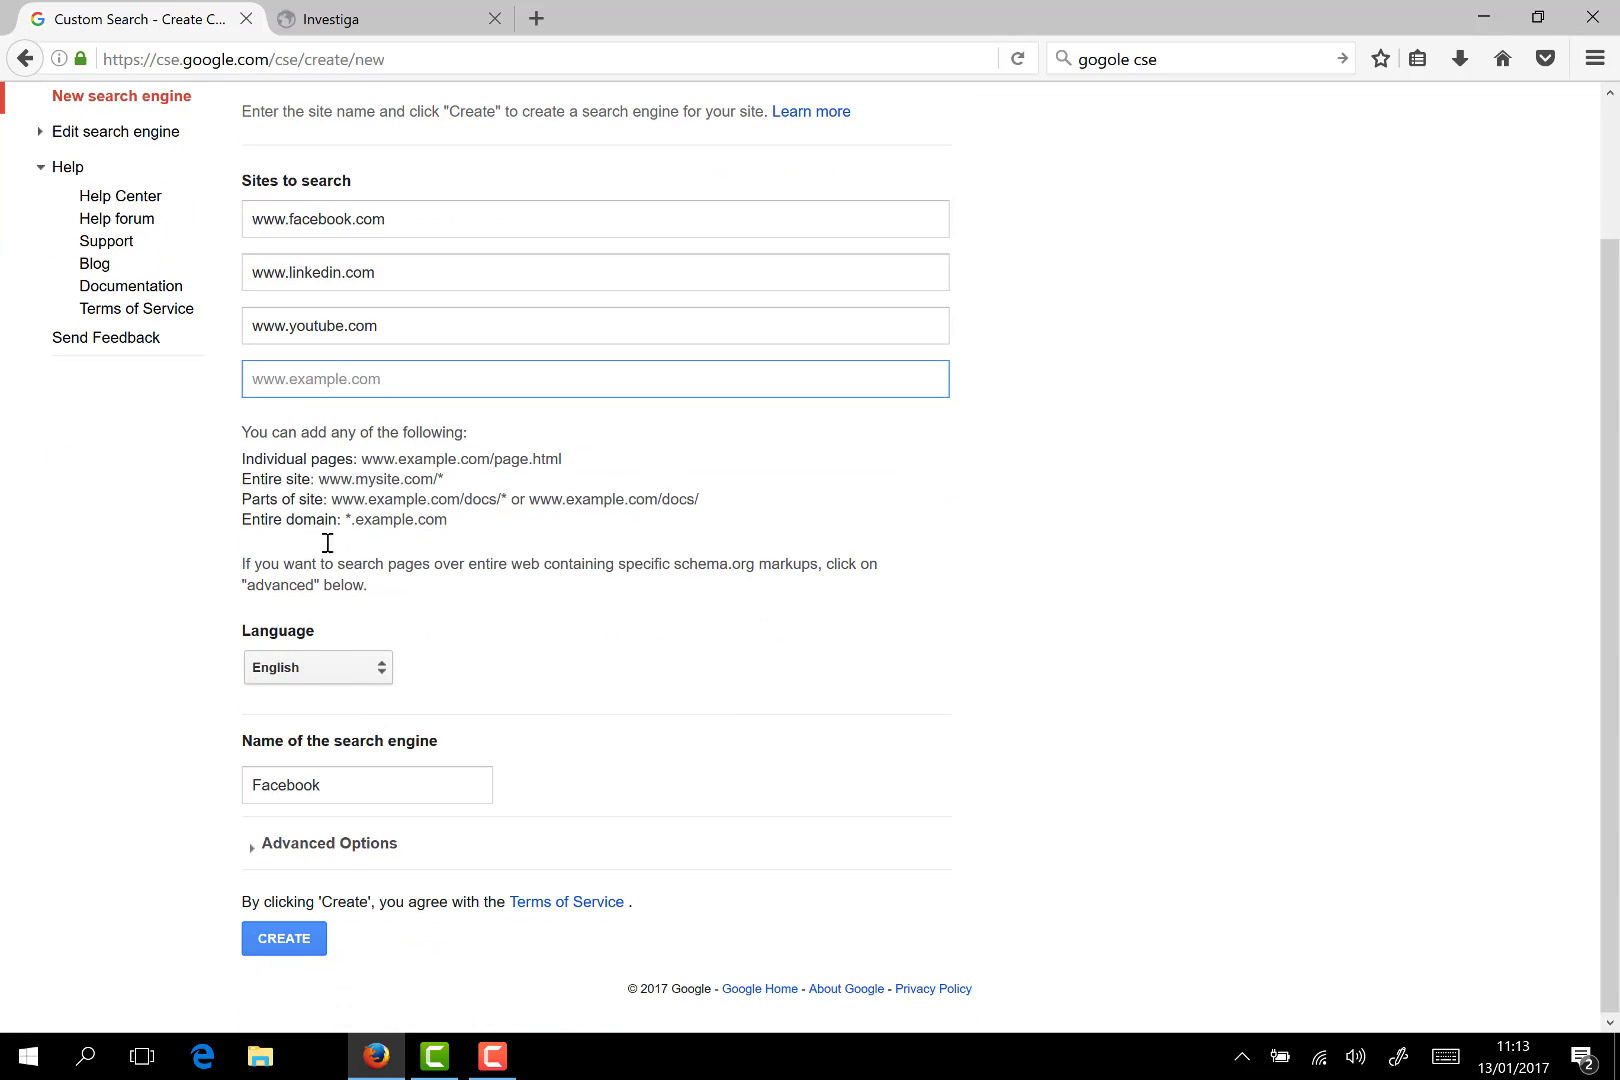
left_click(322, 850)
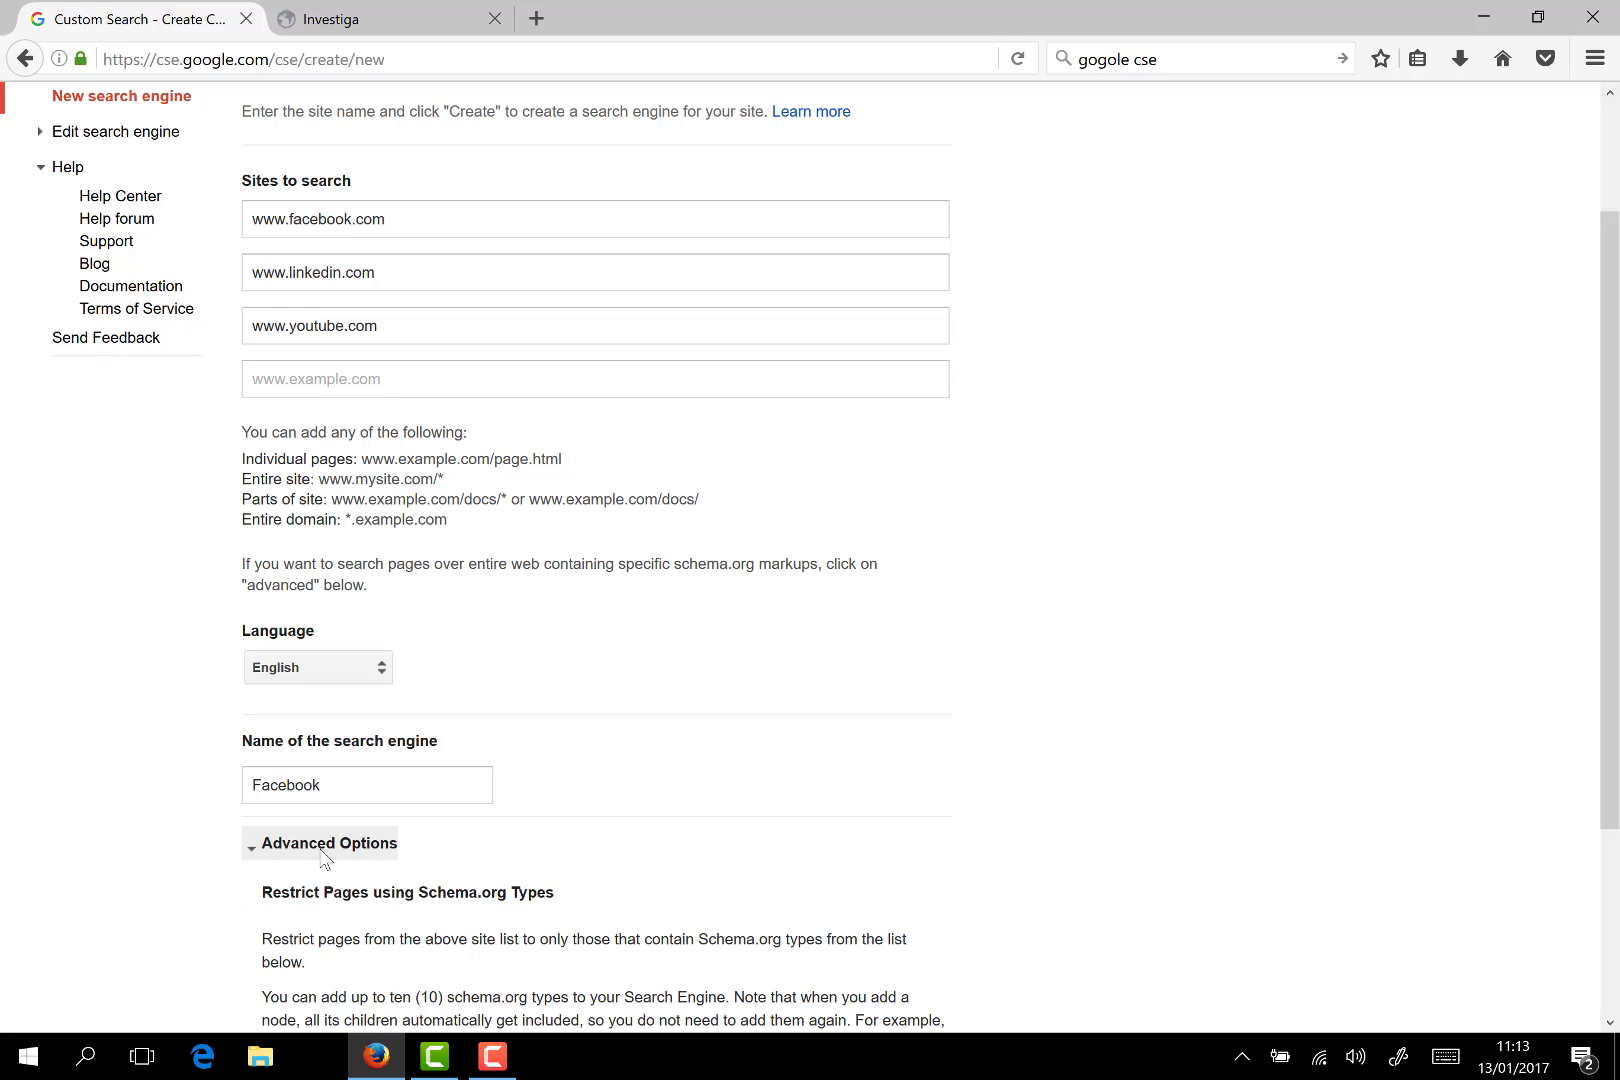
scroll(452, 857, "down", 5)
scroll(443, 848, "up", 5)
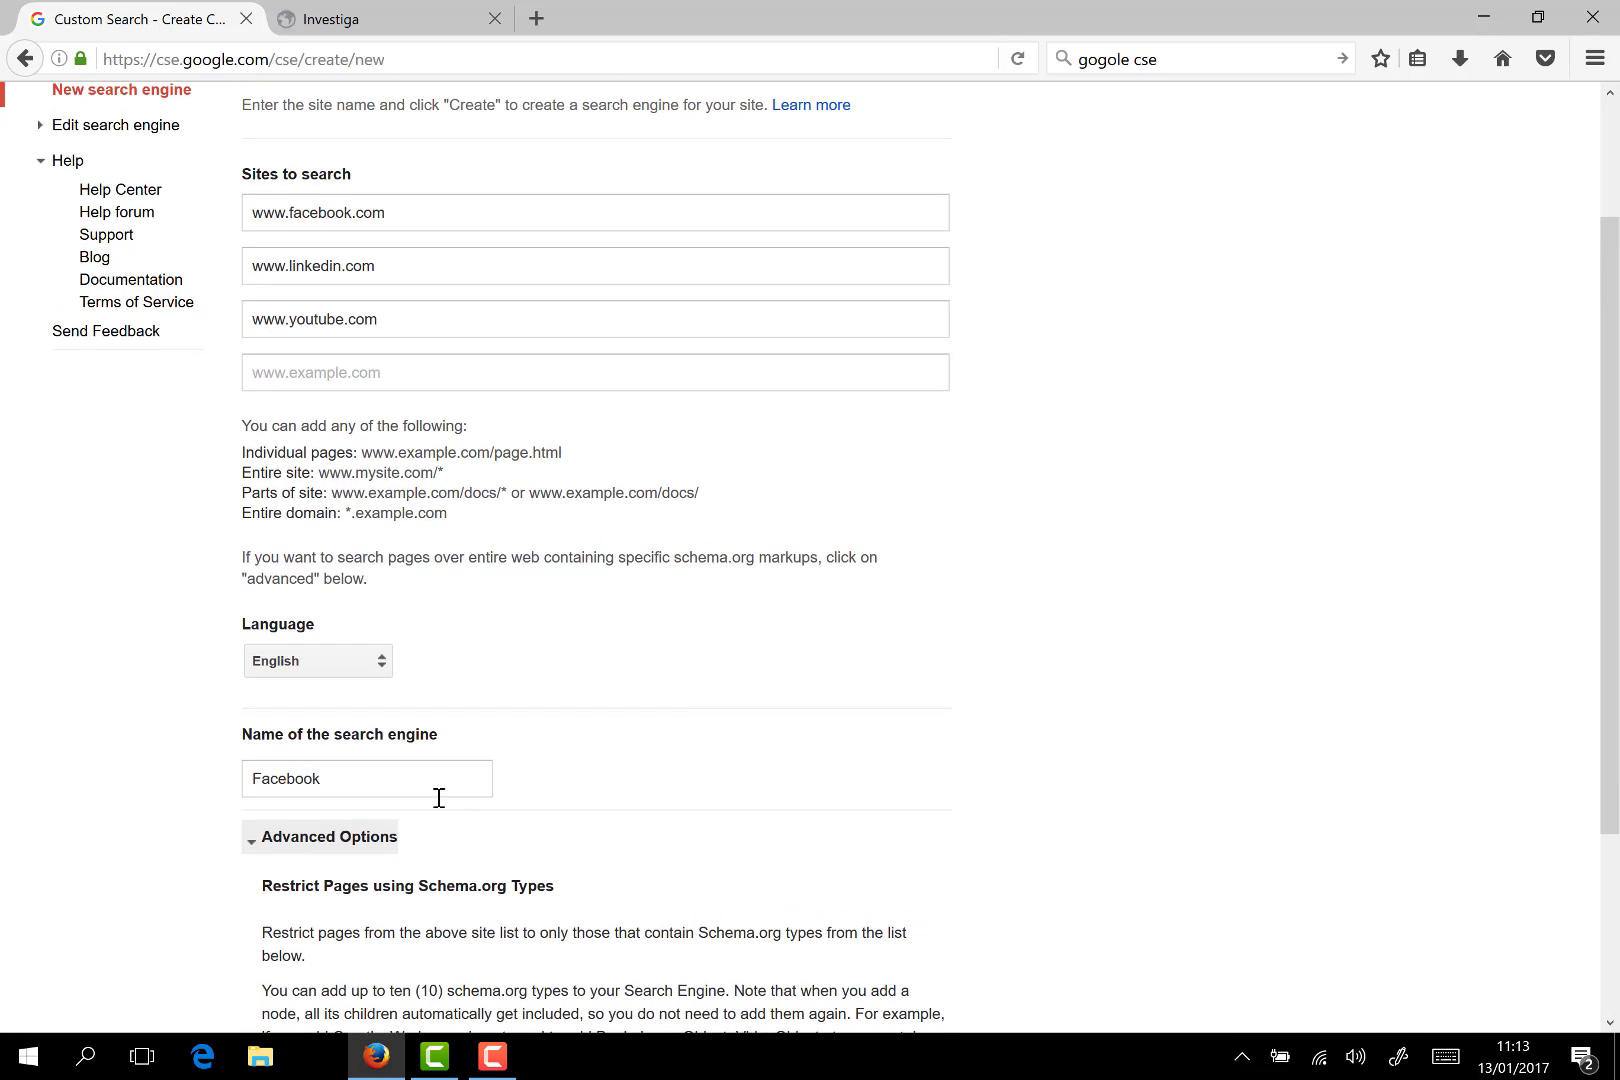
left_click(285, 826)
- Name the search engine "Redes Socias Teste" and create it
left_click_drag(350, 784, 151, 786)
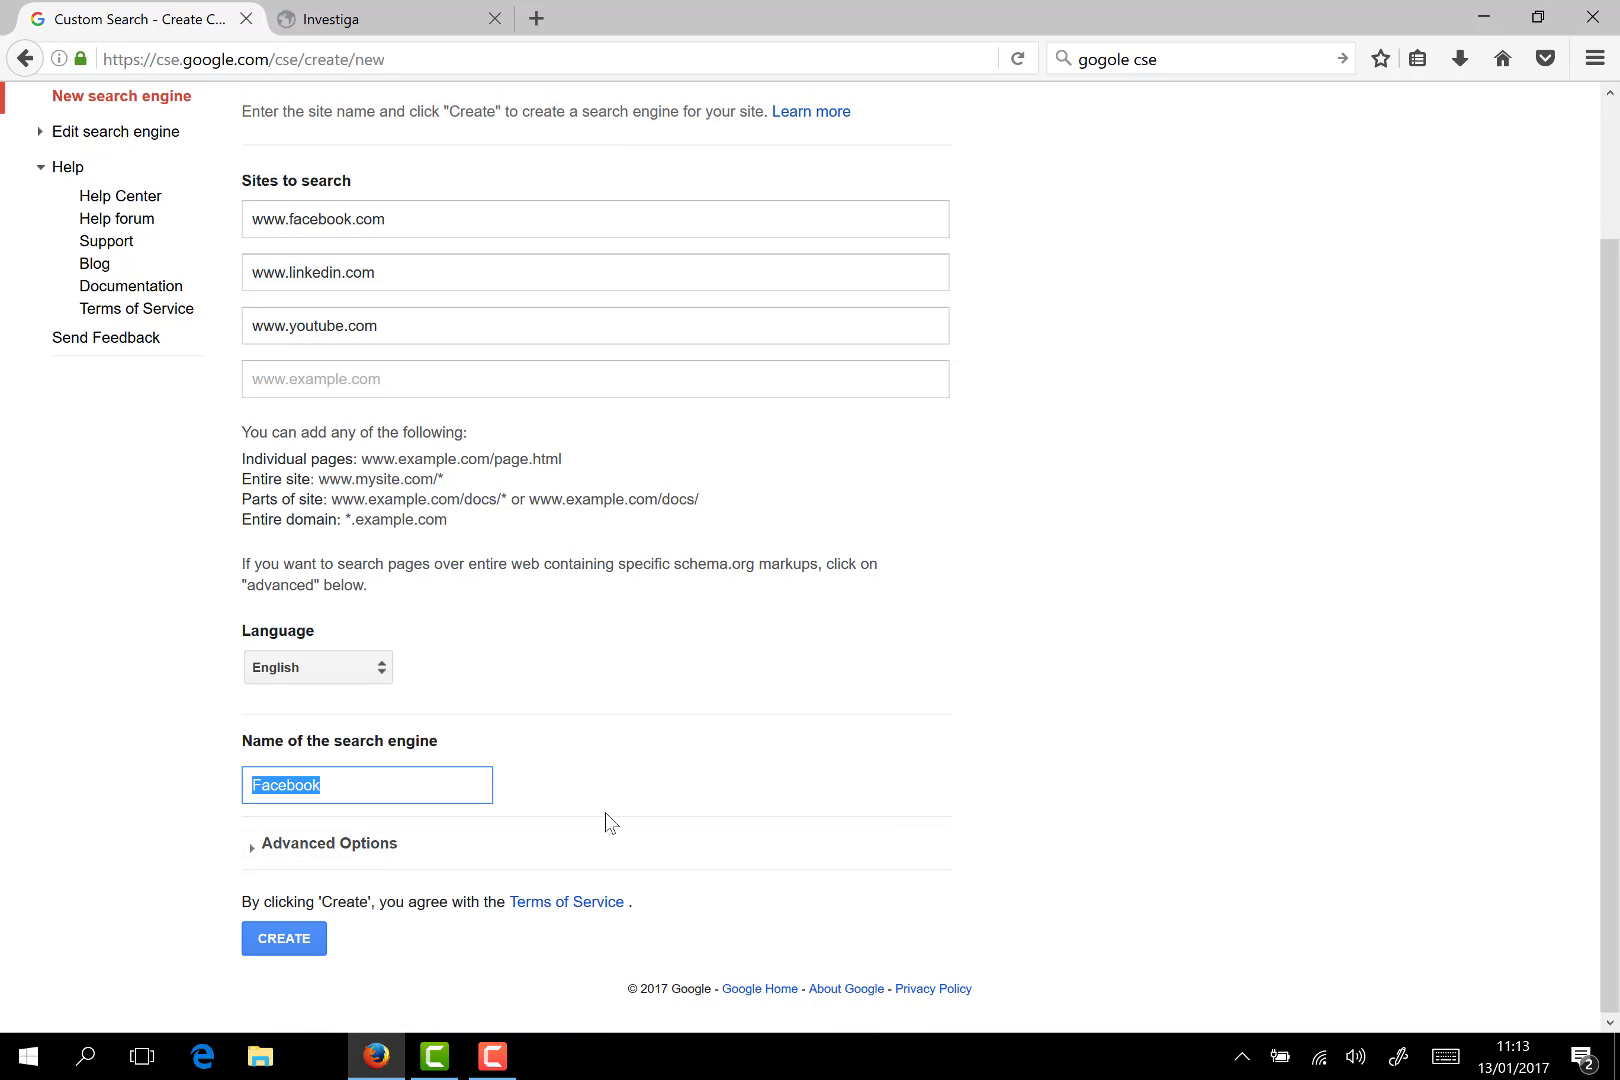
type("Redes Socias T")
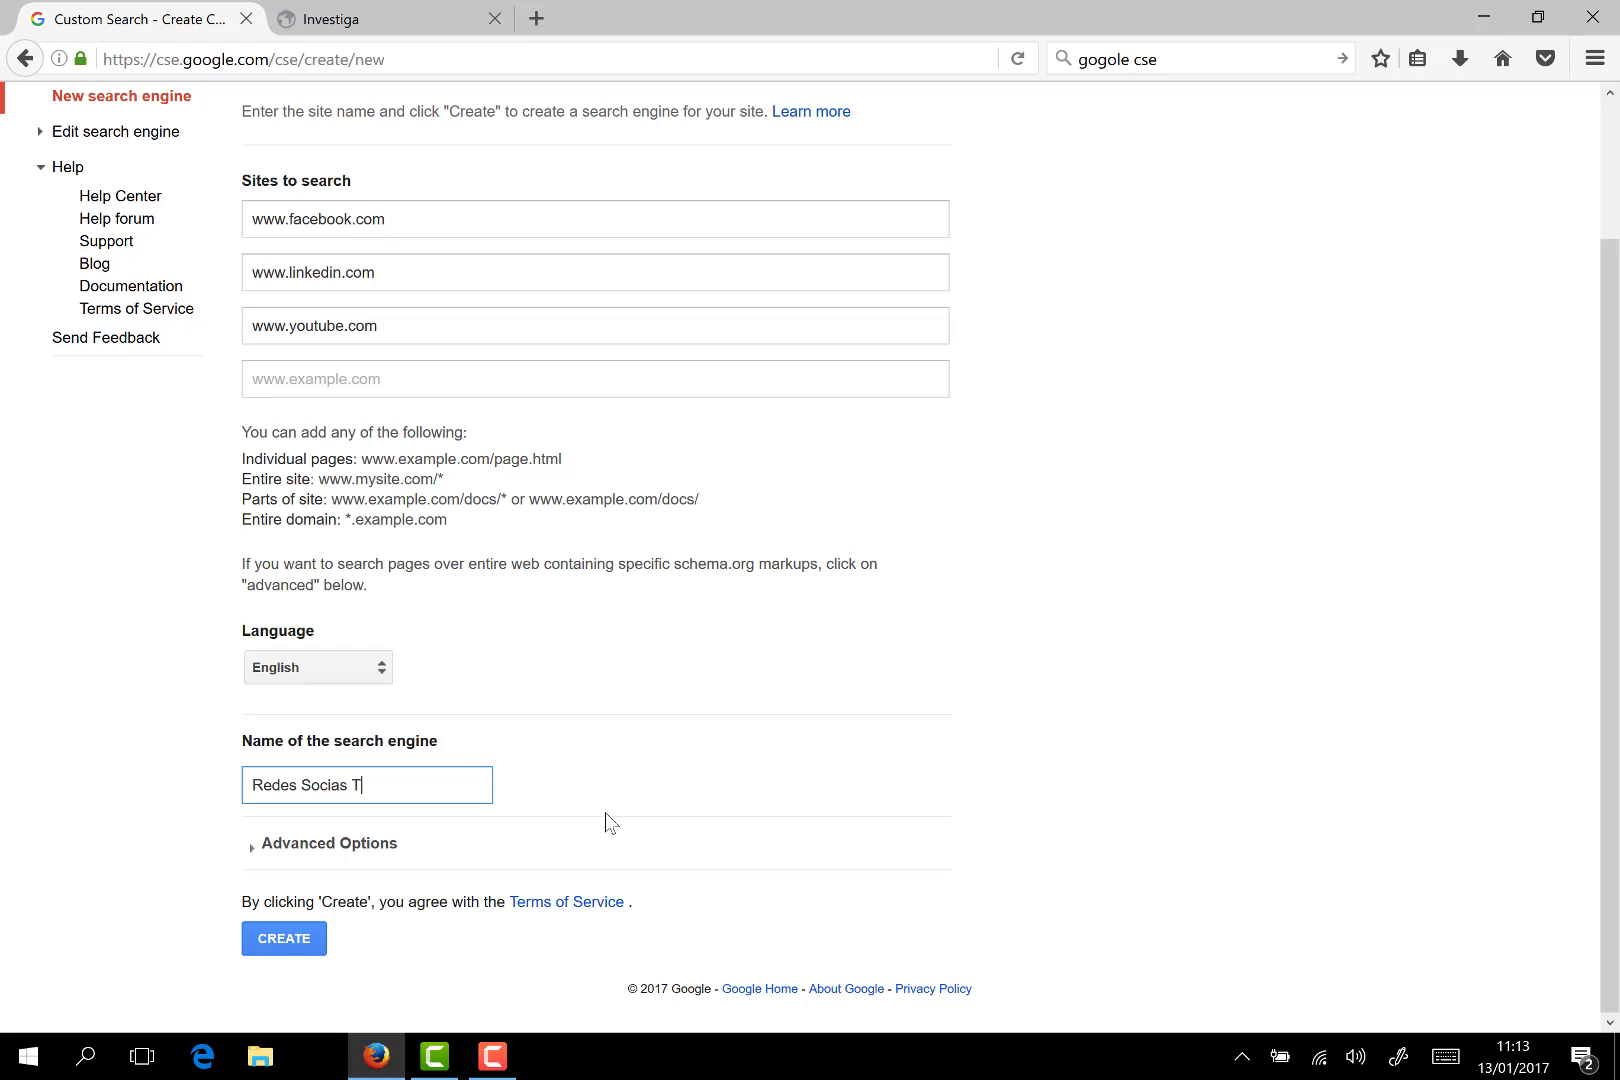
type("este")
left_click(291, 929)
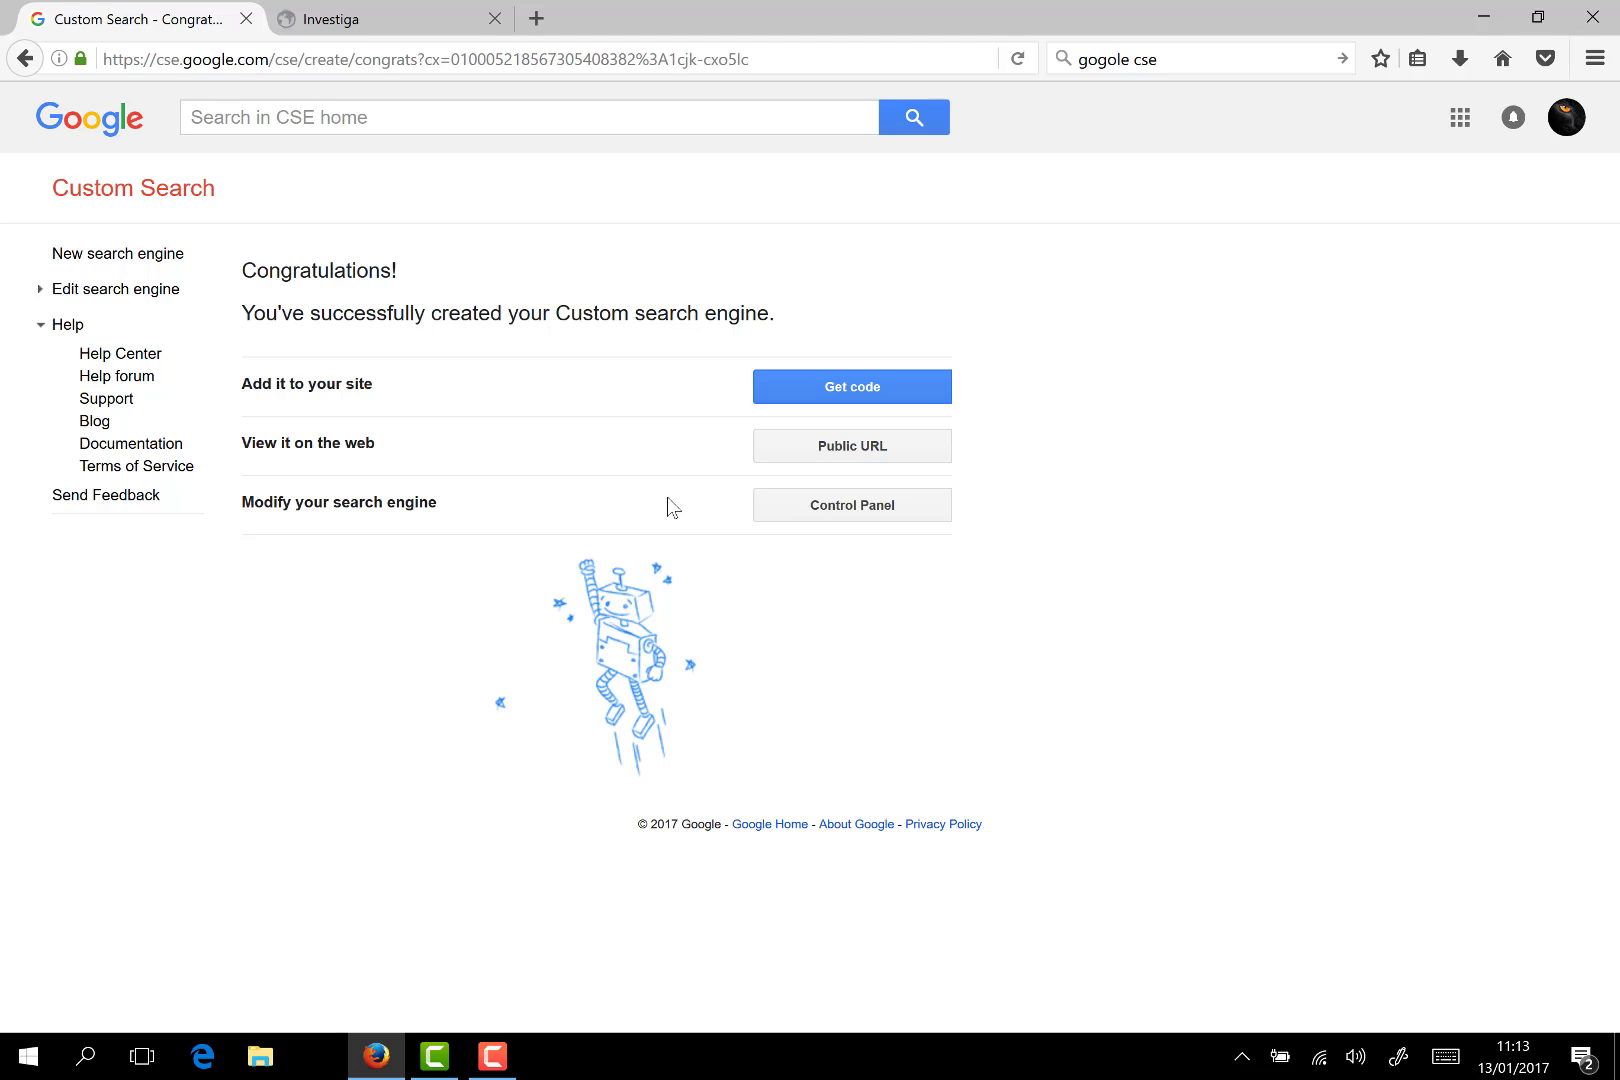
- Review the new engine's basic setup in its control panel and open its public URL
left_click(849, 512)
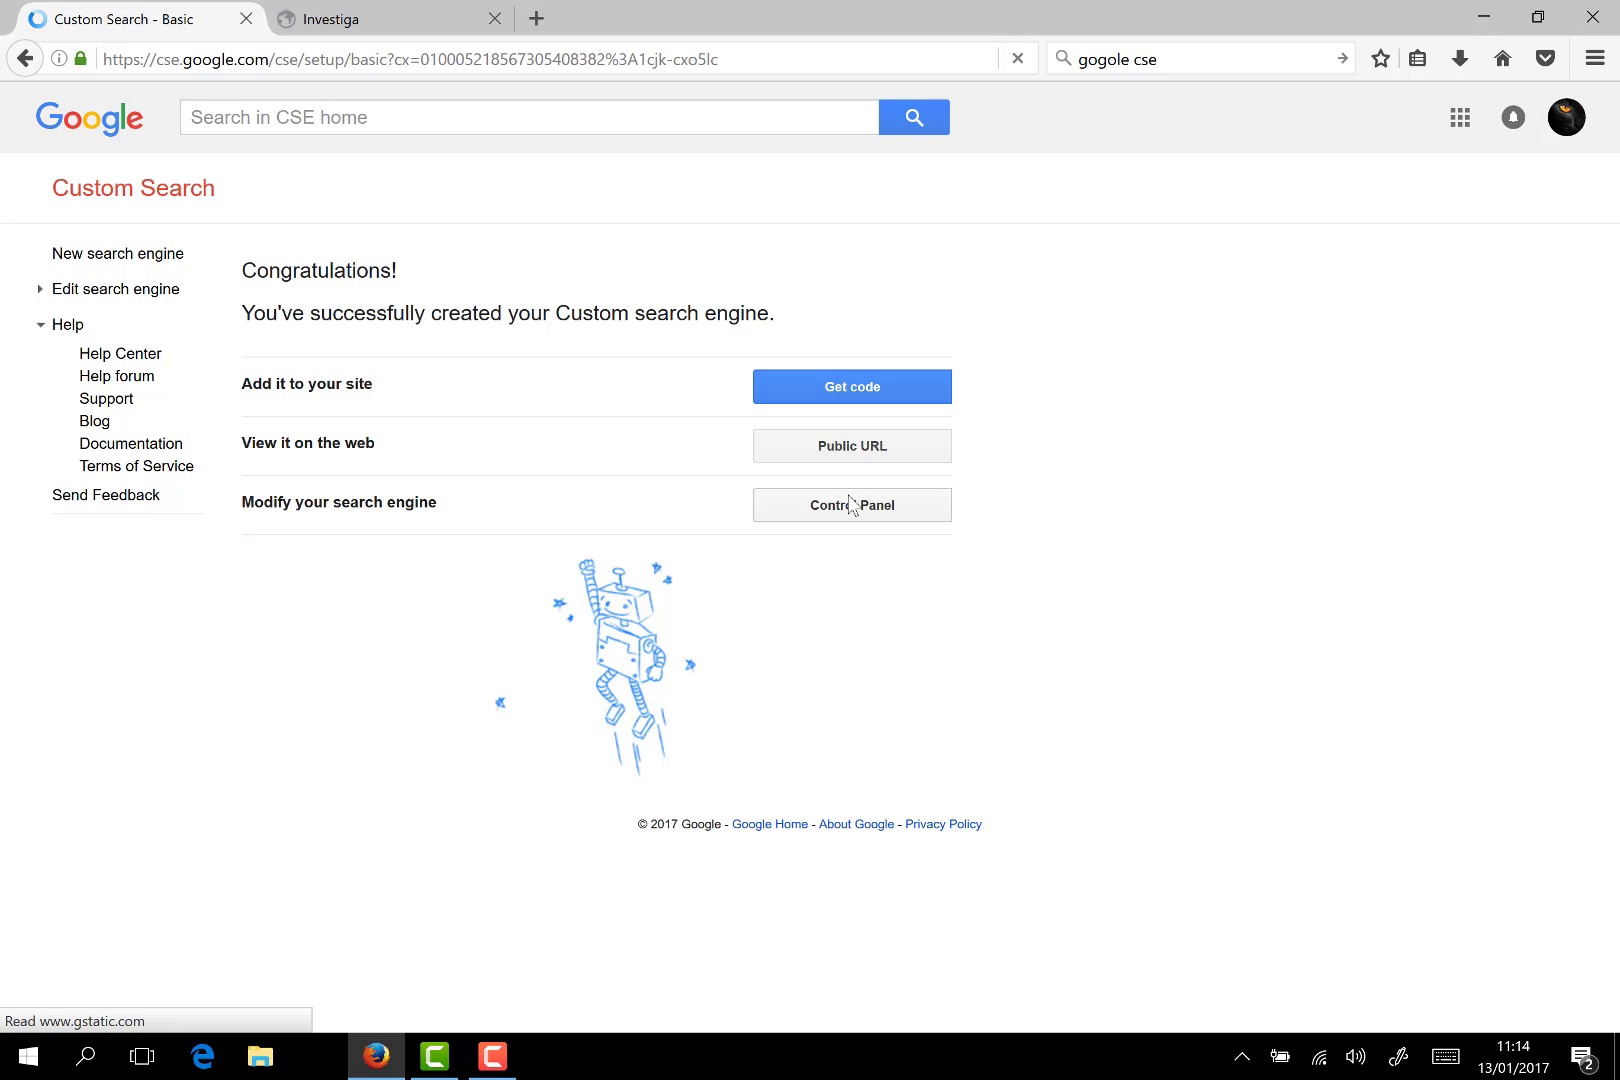
scroll(600, 520, "down", 6)
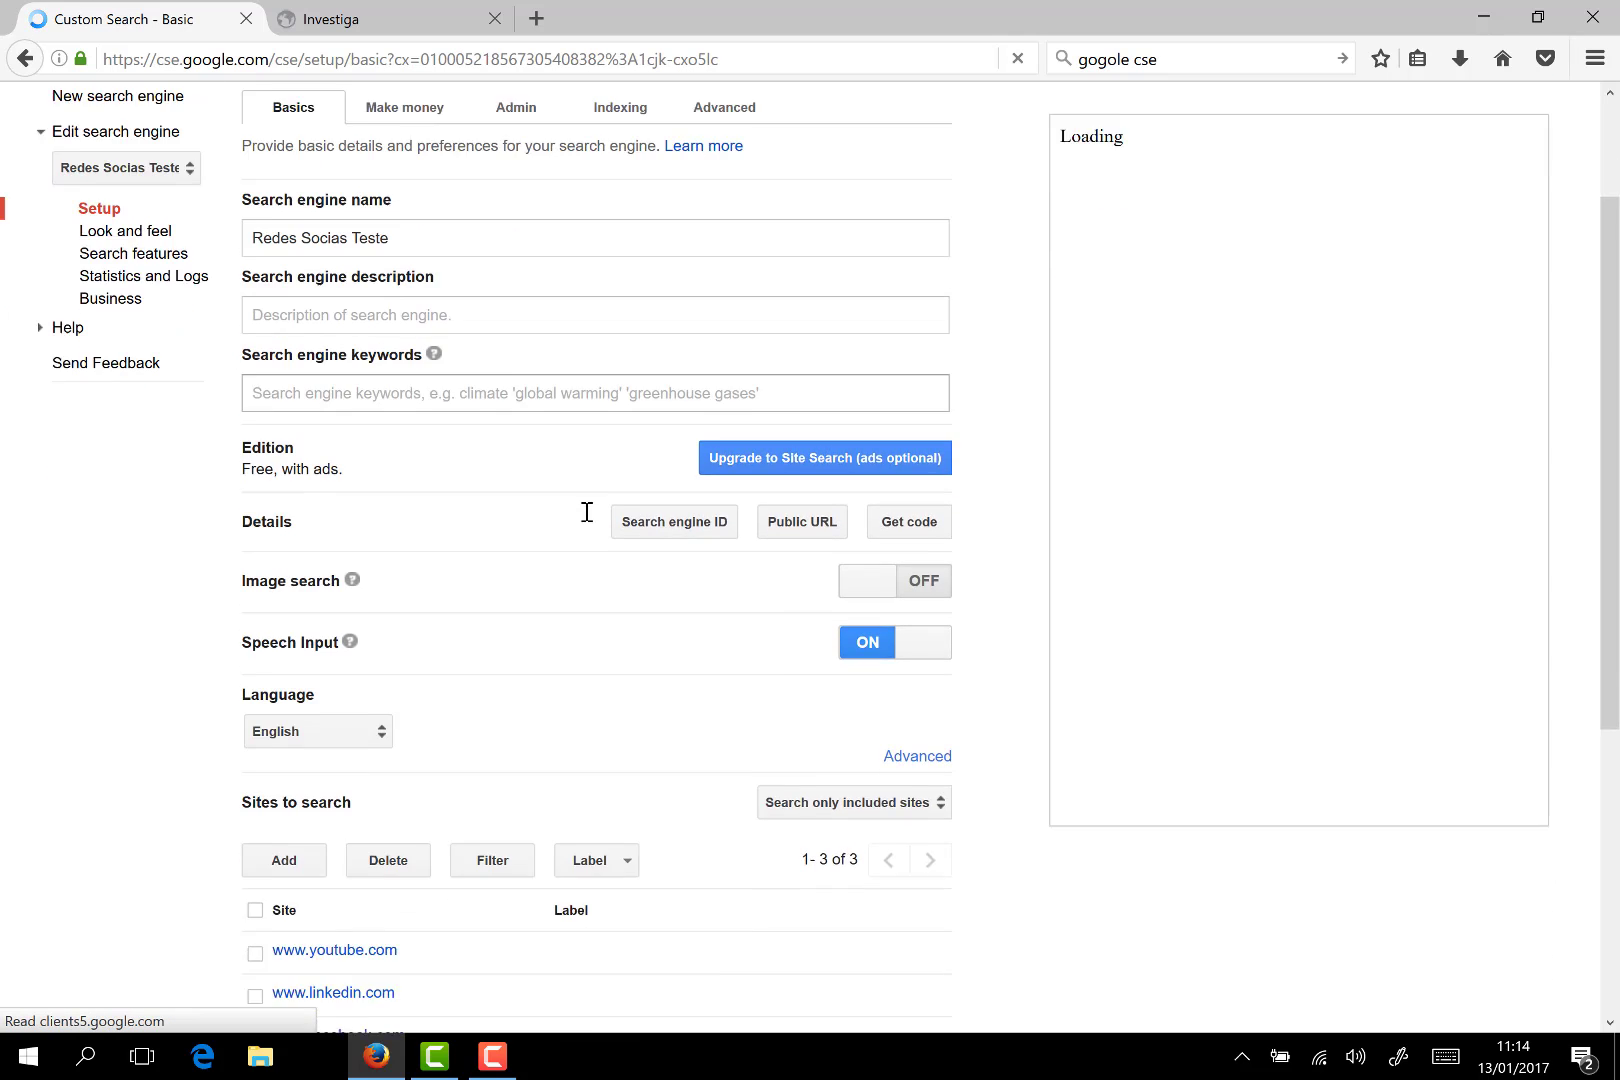
scroll(560, 570, "up", 4)
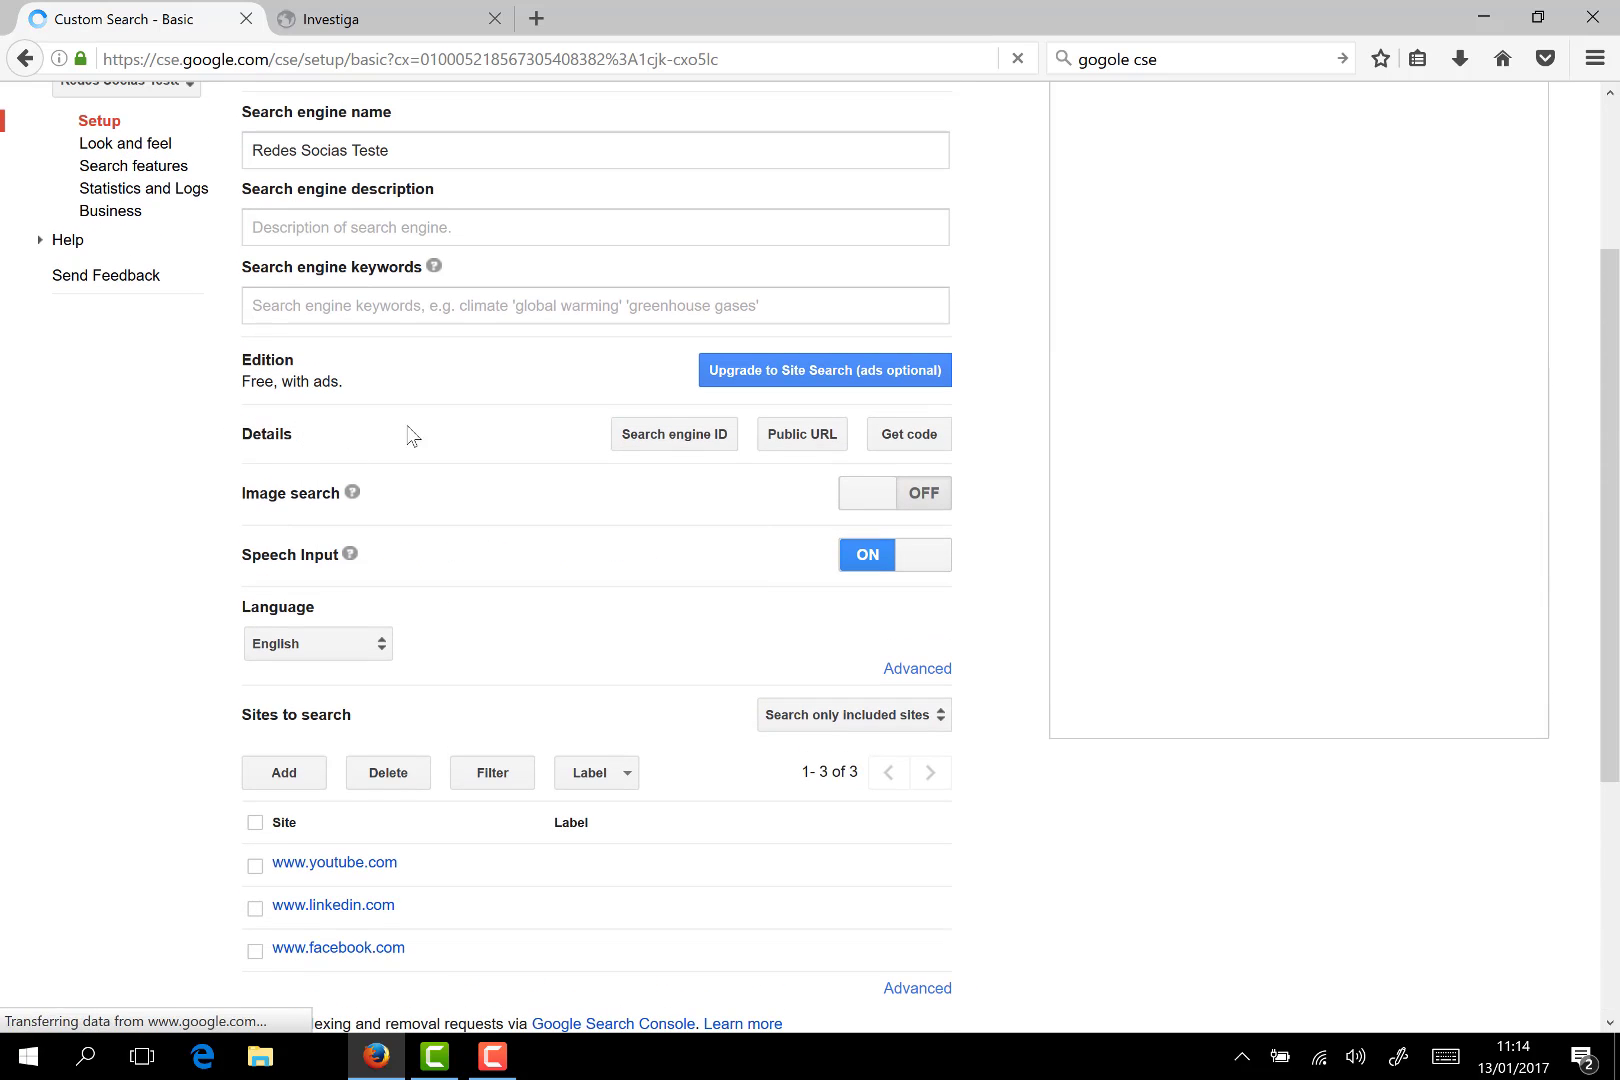
left_click(805, 445)
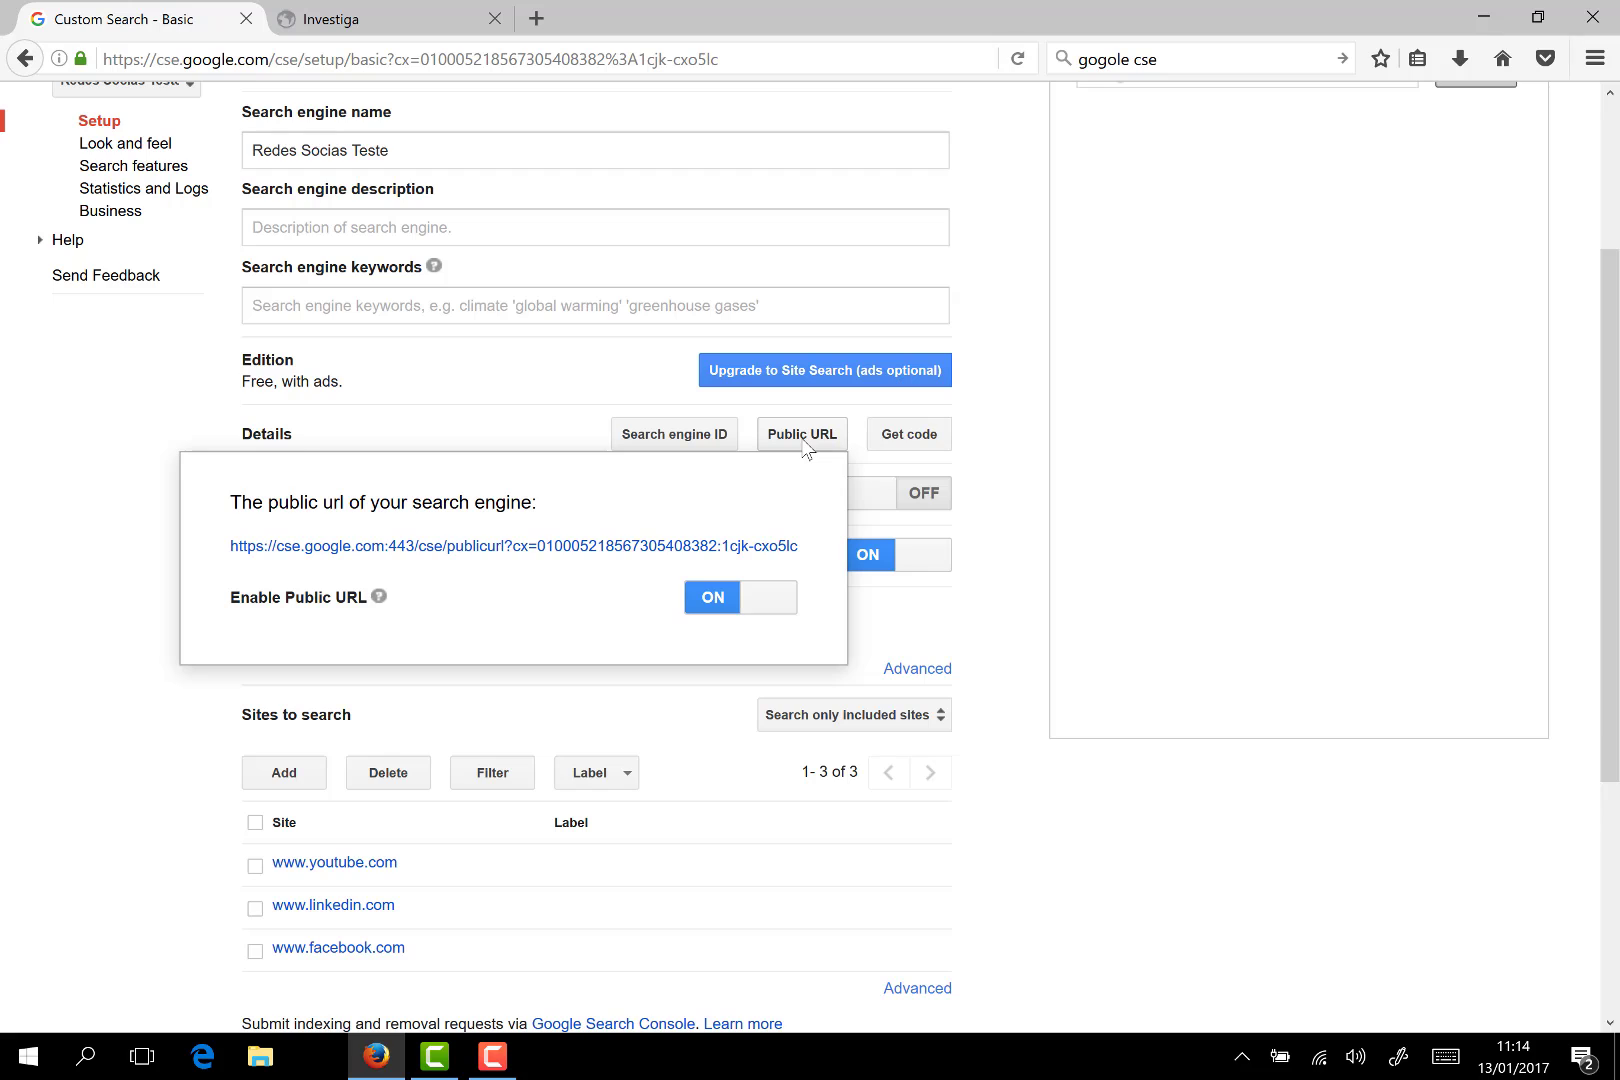
left_click(610, 549)
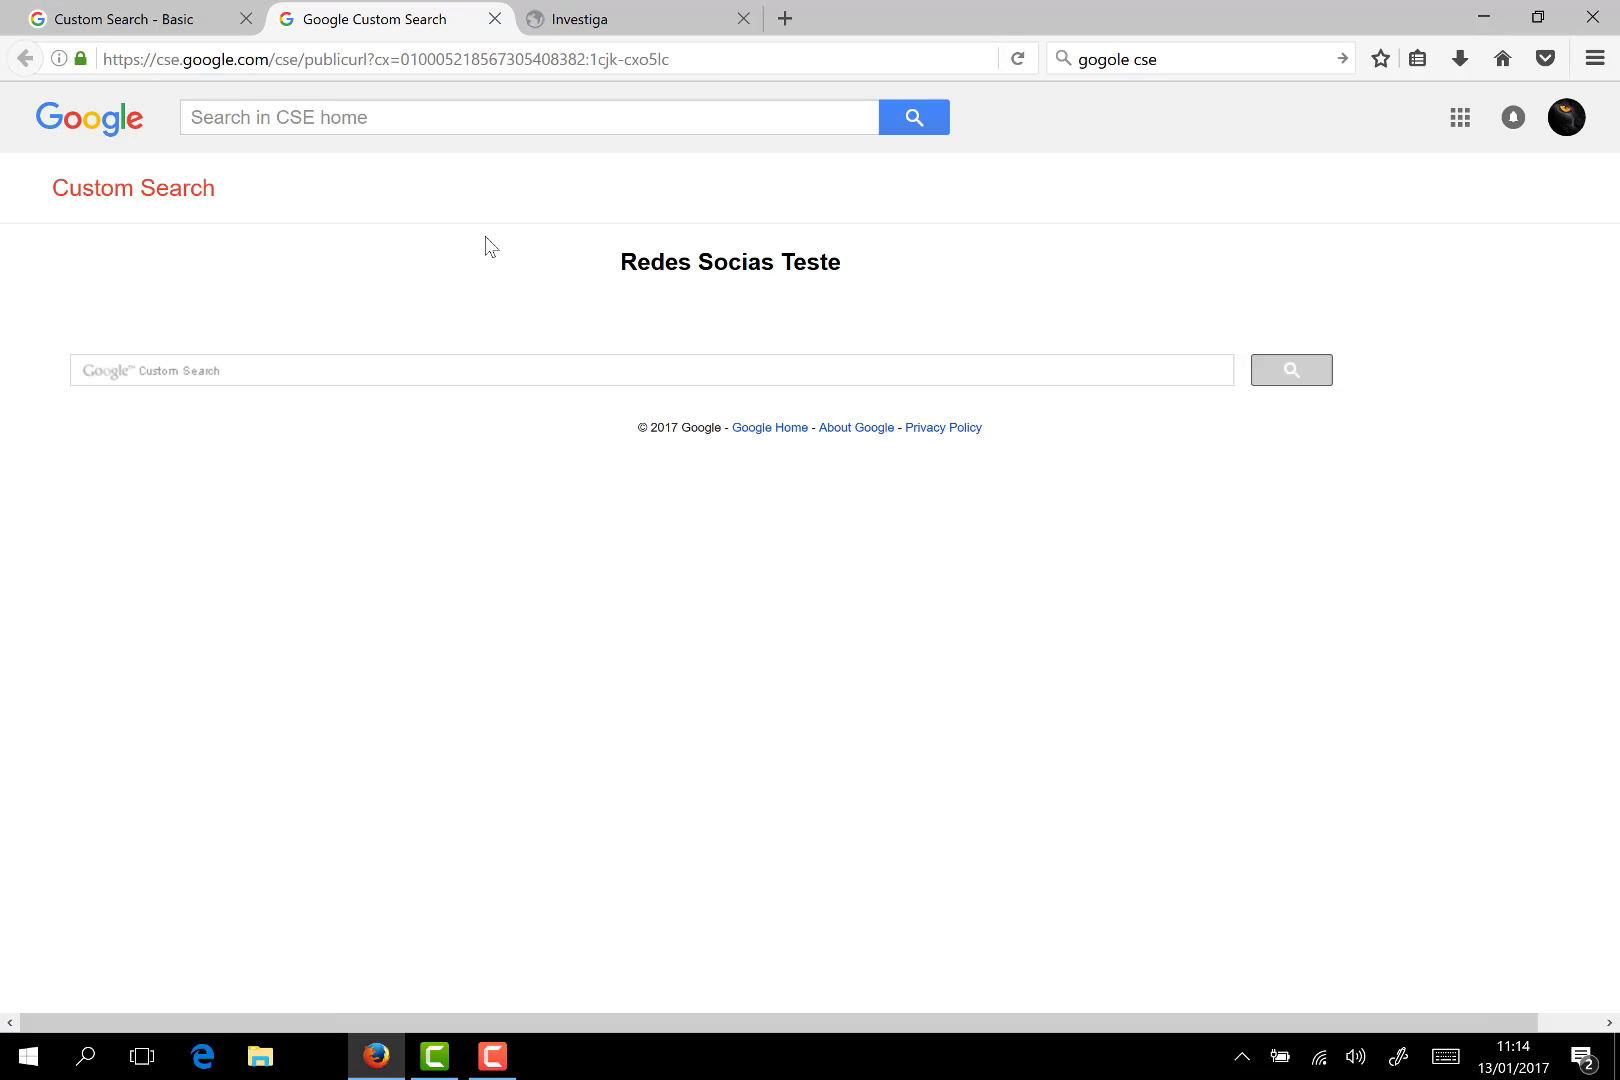
- Search the Redes Socias Teste engine for "cisco", check the site addresses in the results, and close them
left_click(352, 371)
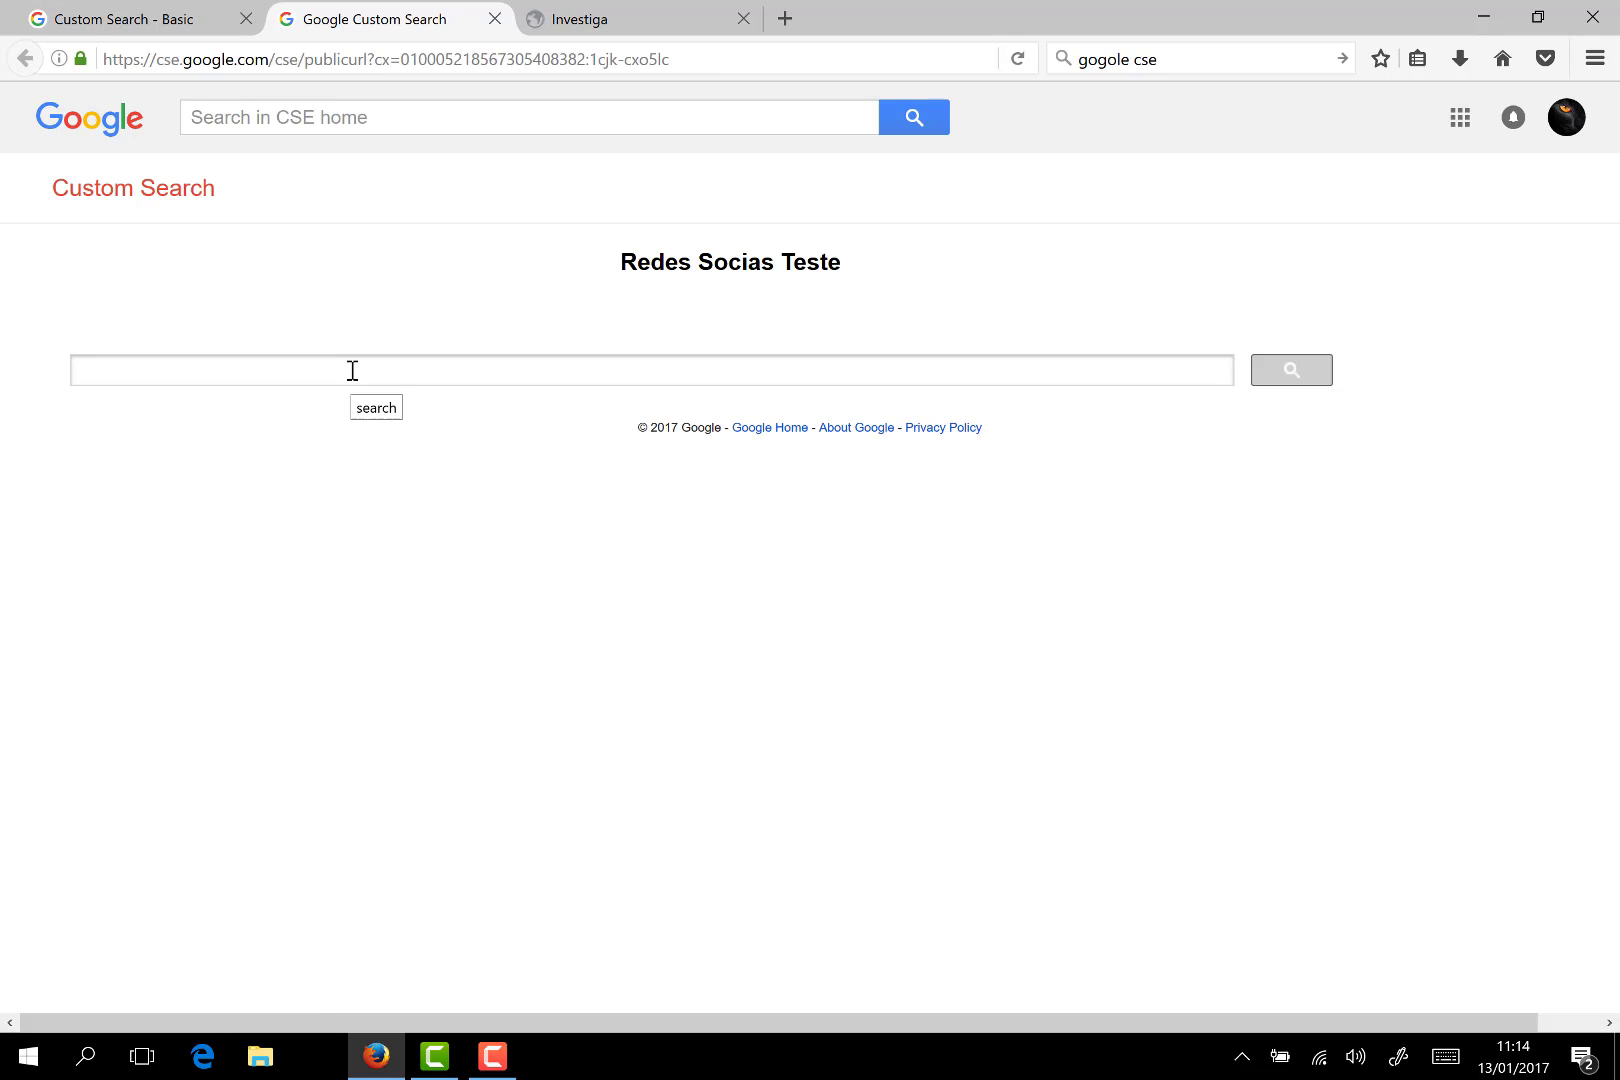
type("cisco")
key("Return")
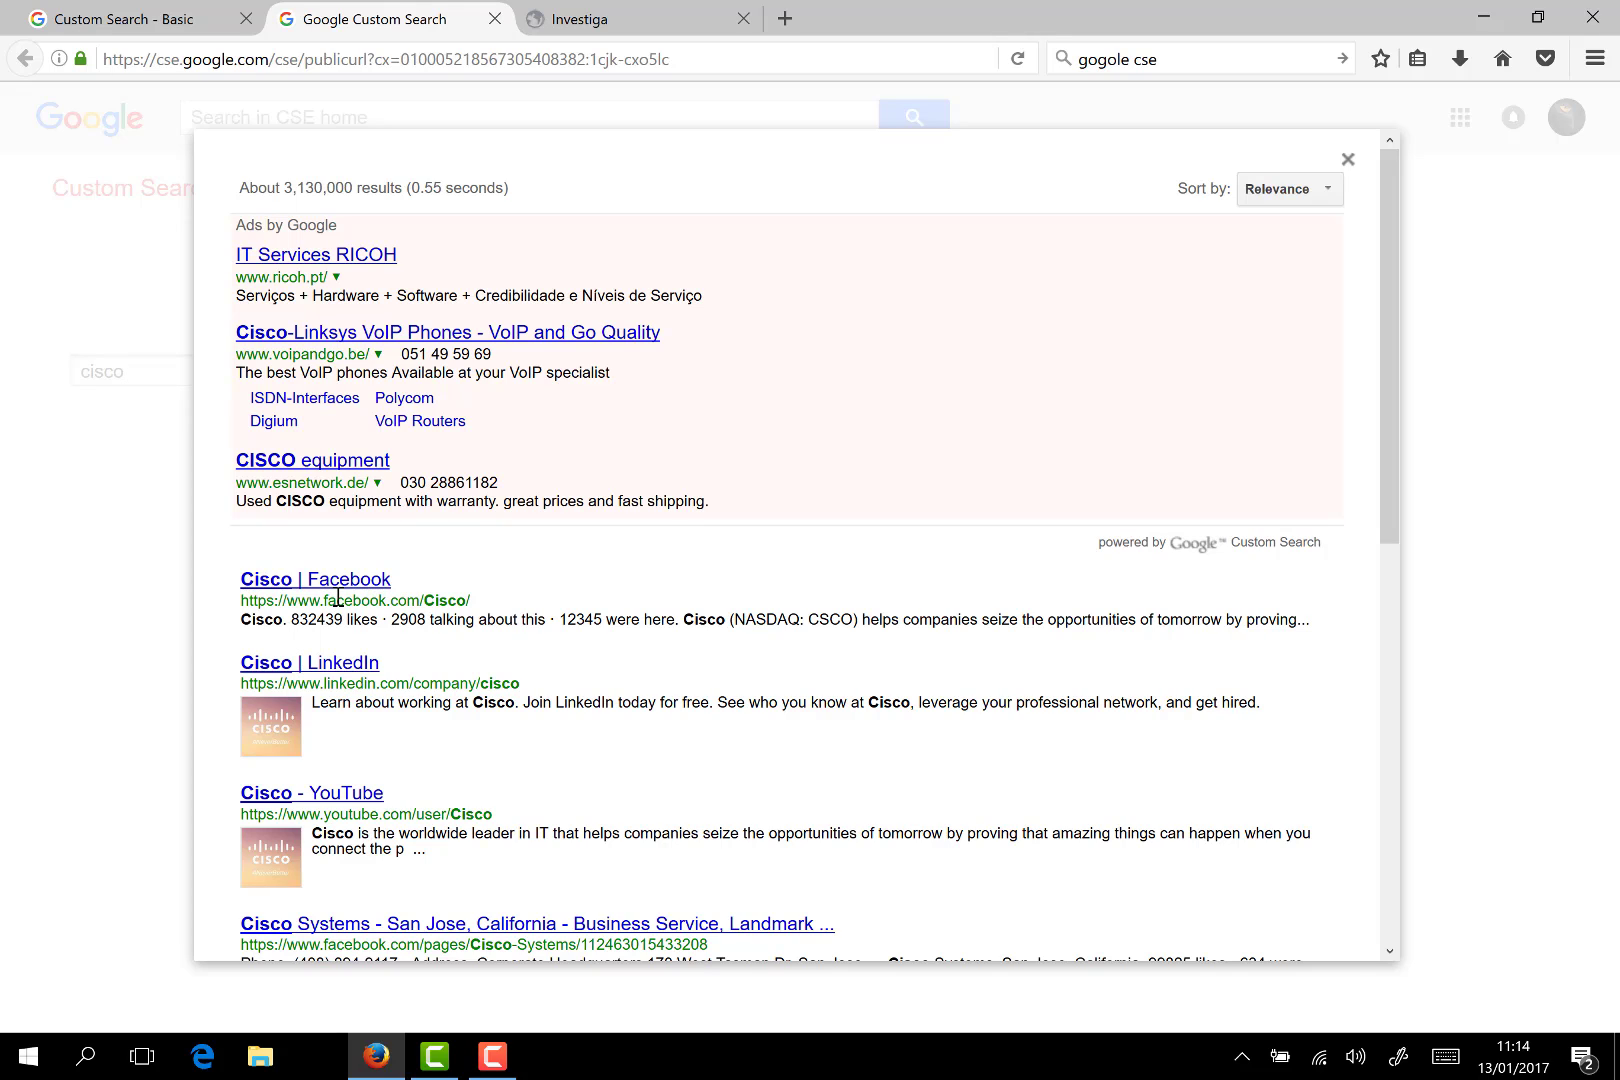
left_click_drag(337, 599, 392, 600)
left_click(1350, 154)
left_click(1347, 160)
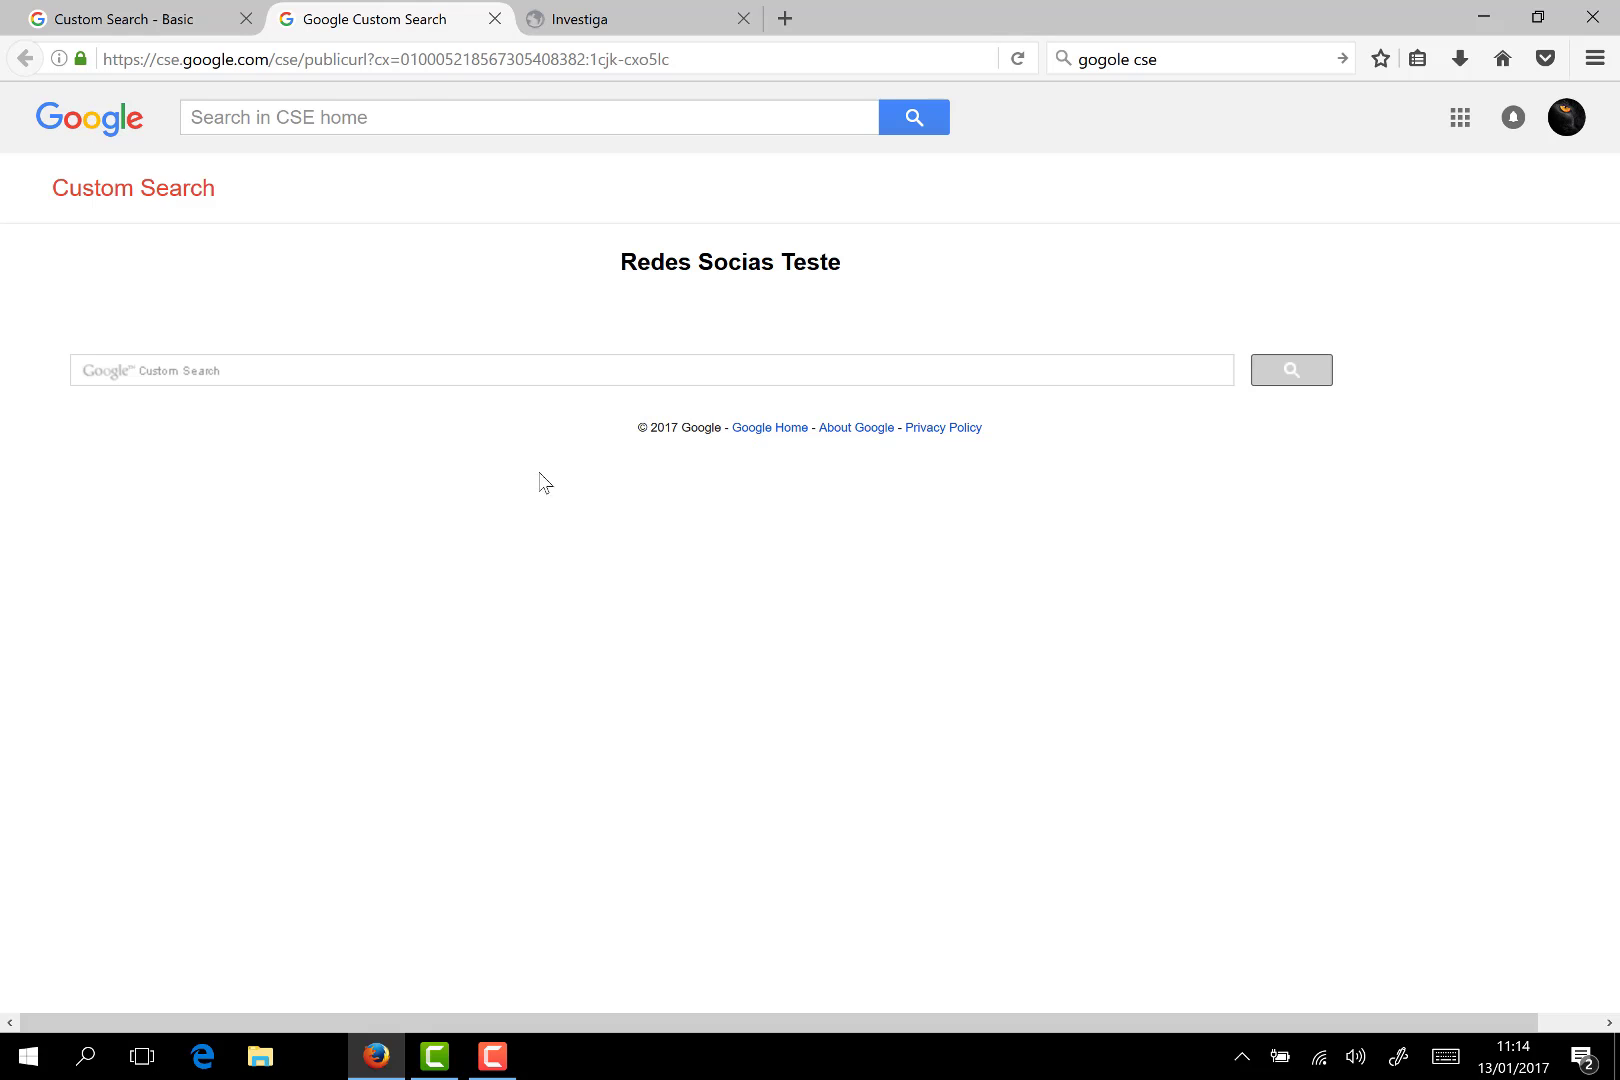
- Return to the engine's setup page, dismiss the public URL details, and open the Refinements settings under Search features
left_click(118, 24)
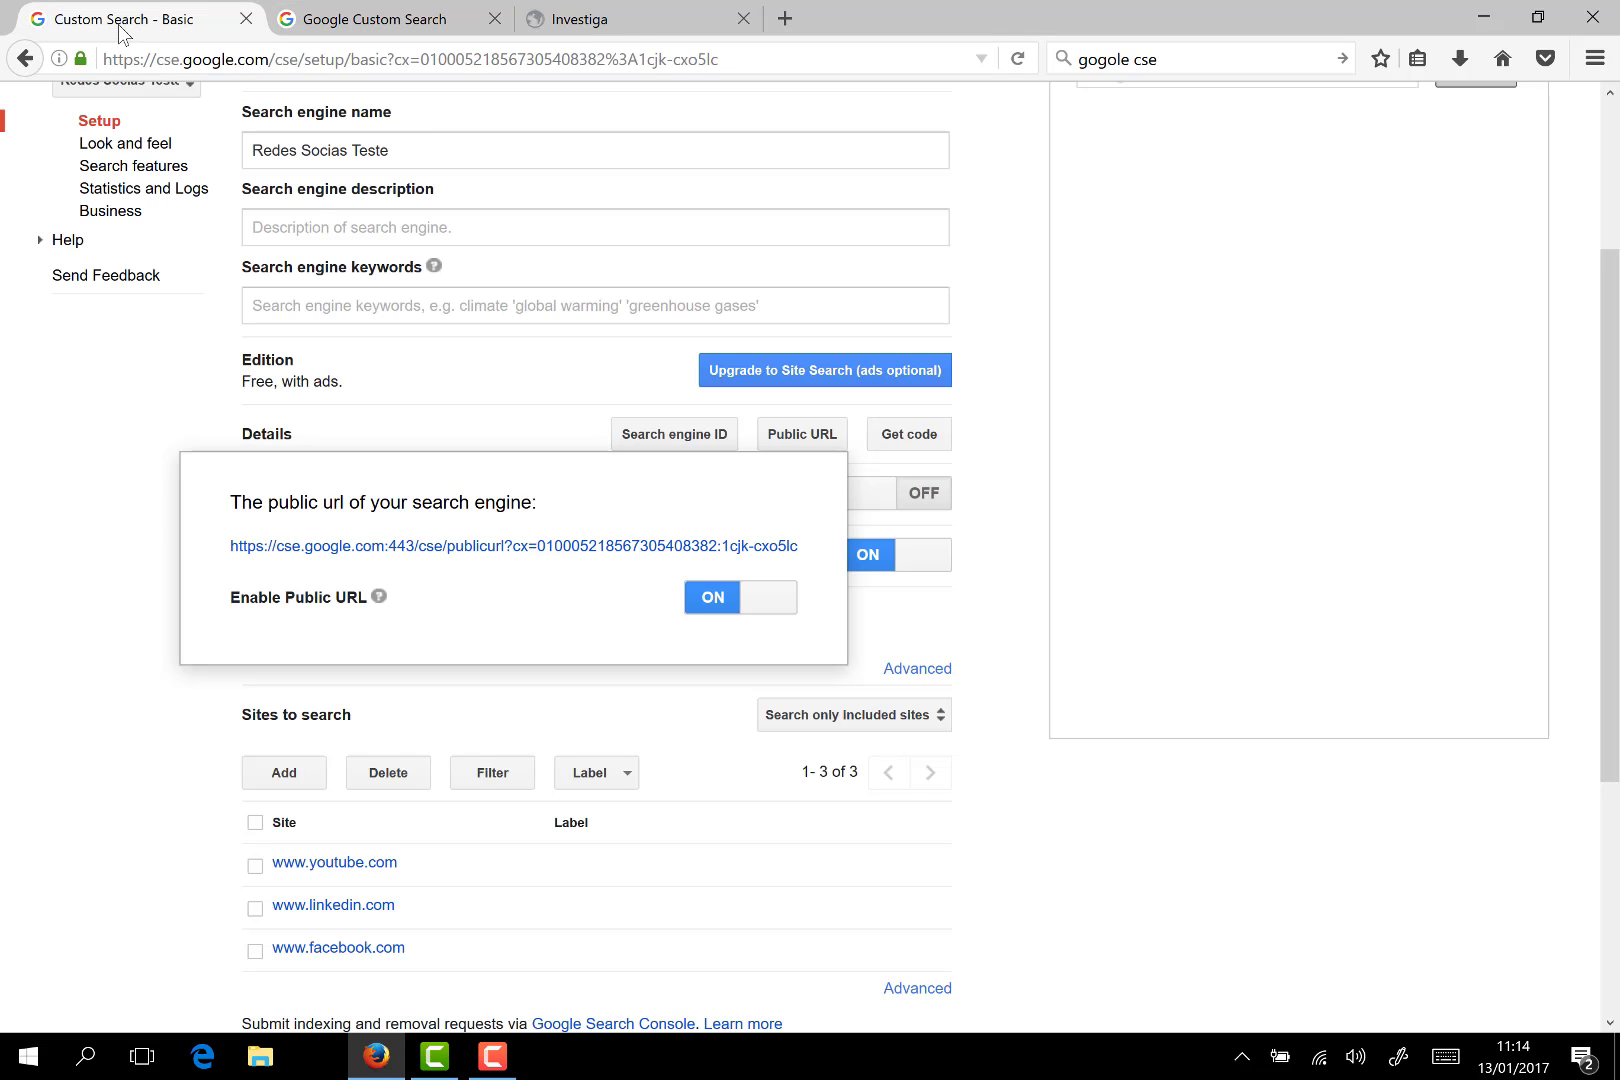
left_click(20, 425)
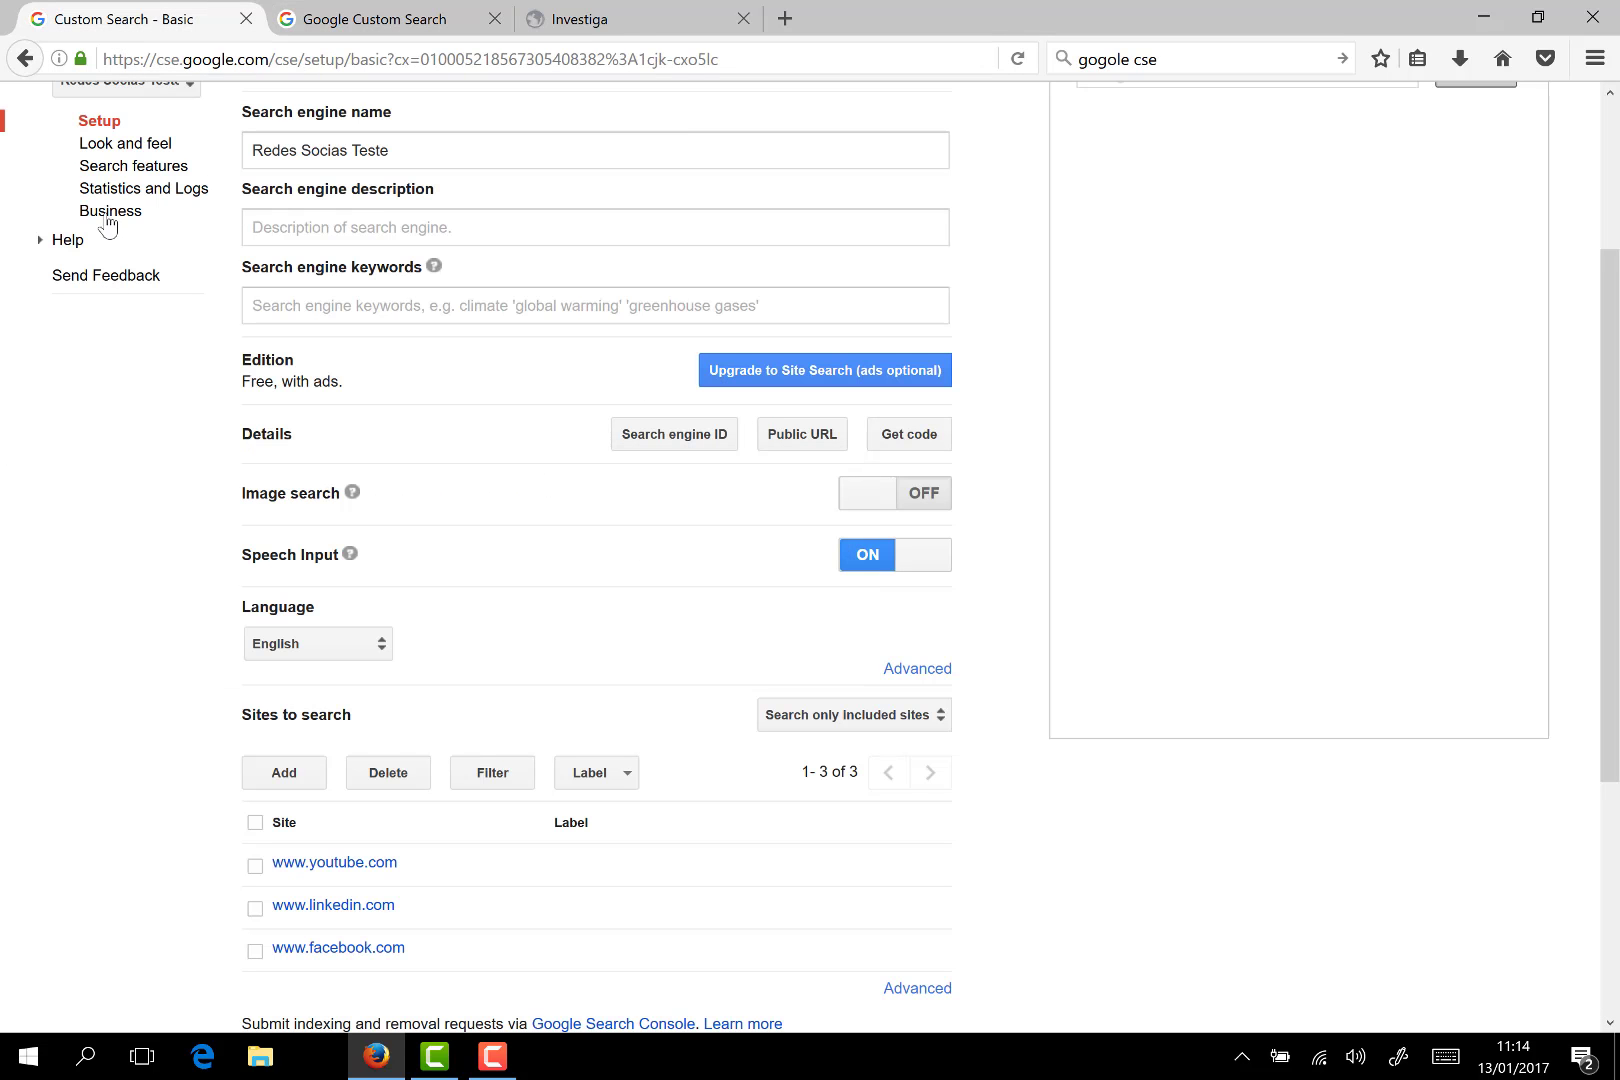
left_click(152, 172)
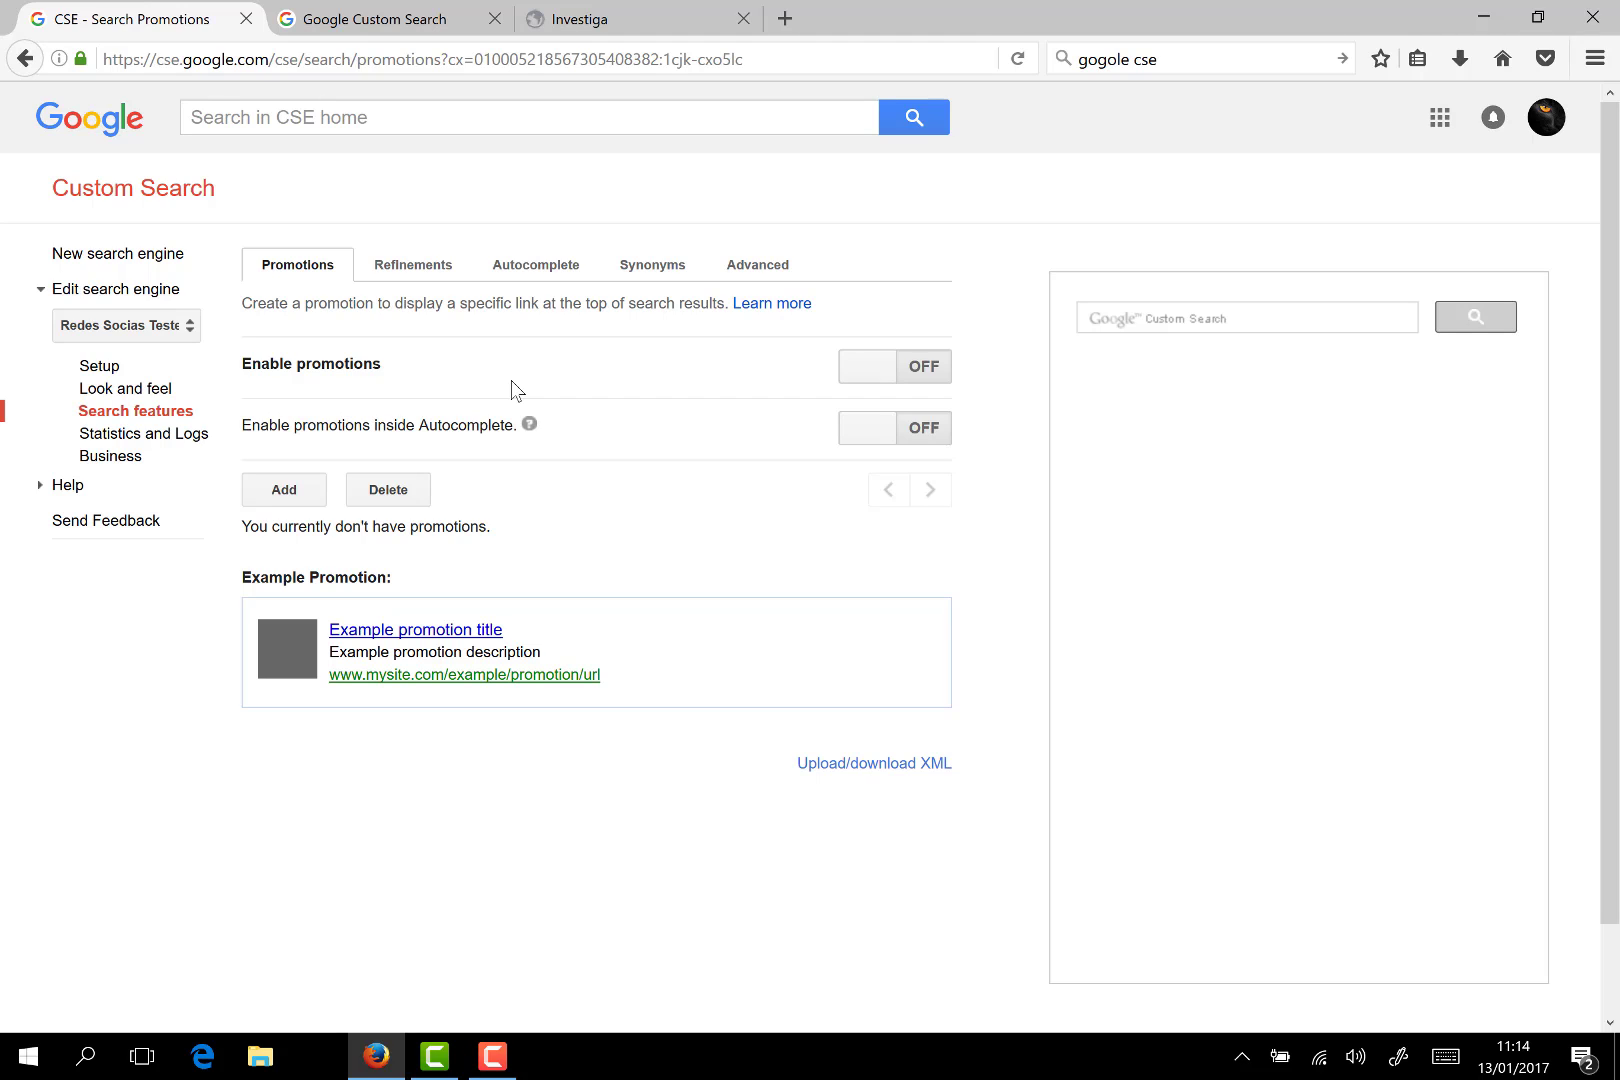
left_click(413, 270)
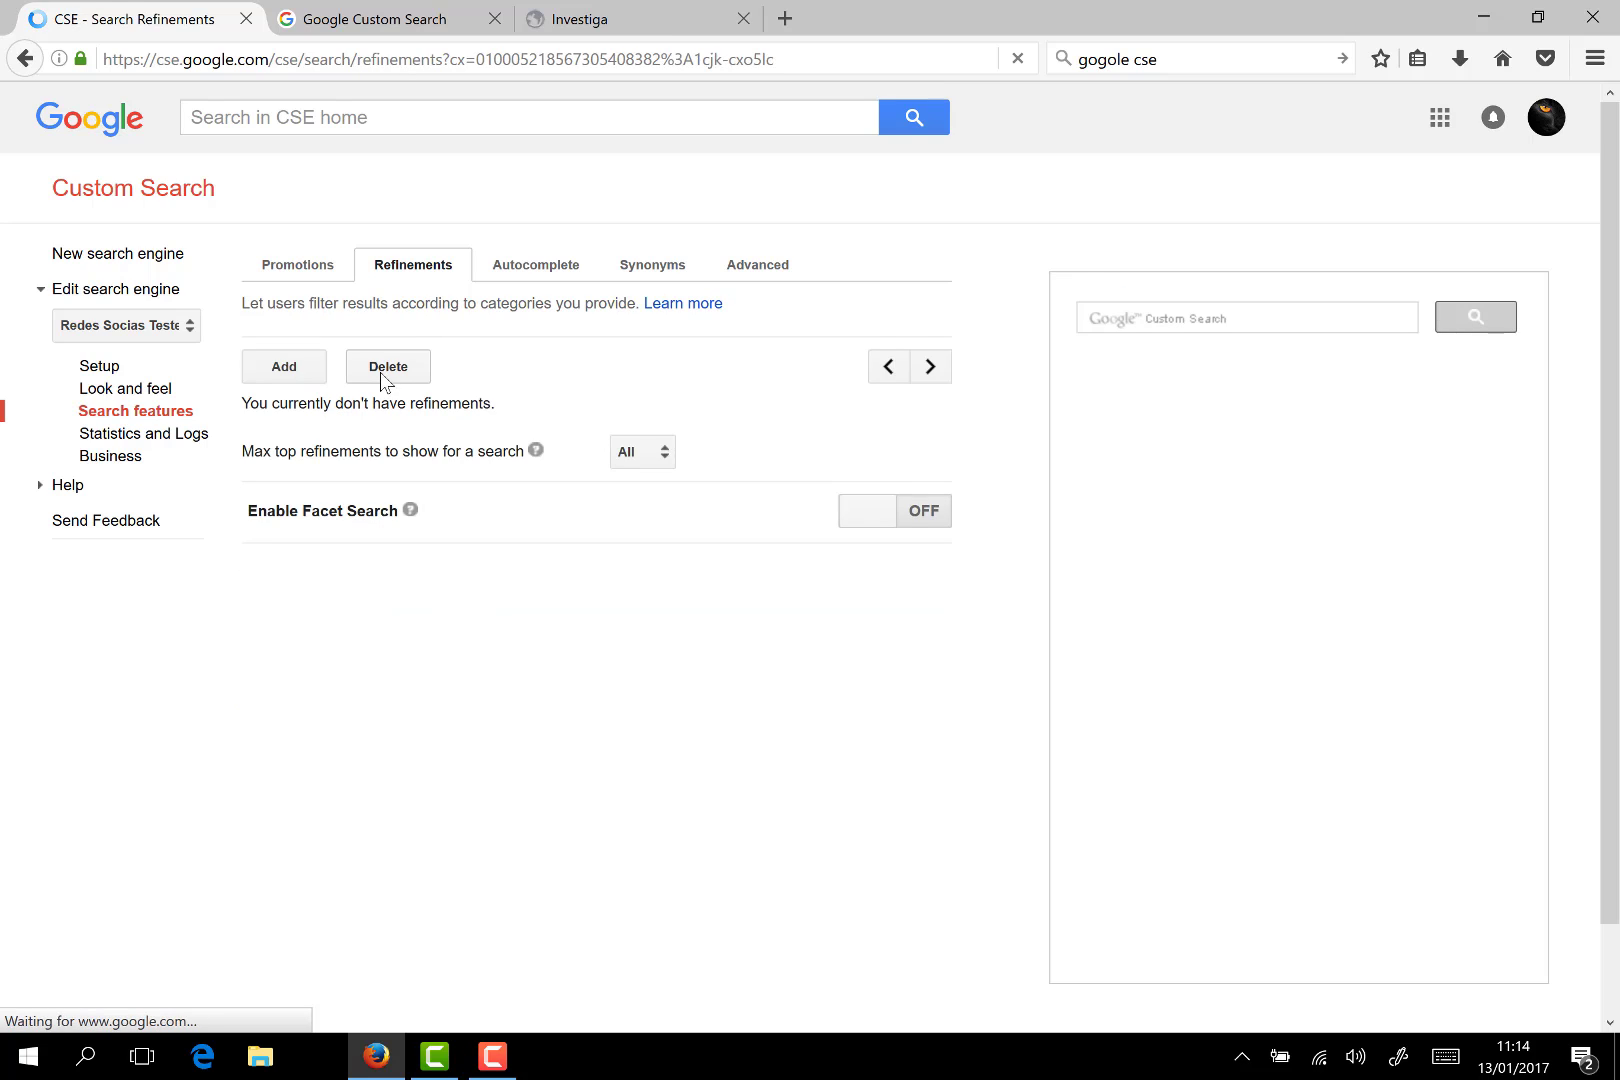
- Add a refinement named "Facebook" that searches only the sites with this label
left_click(280, 368)
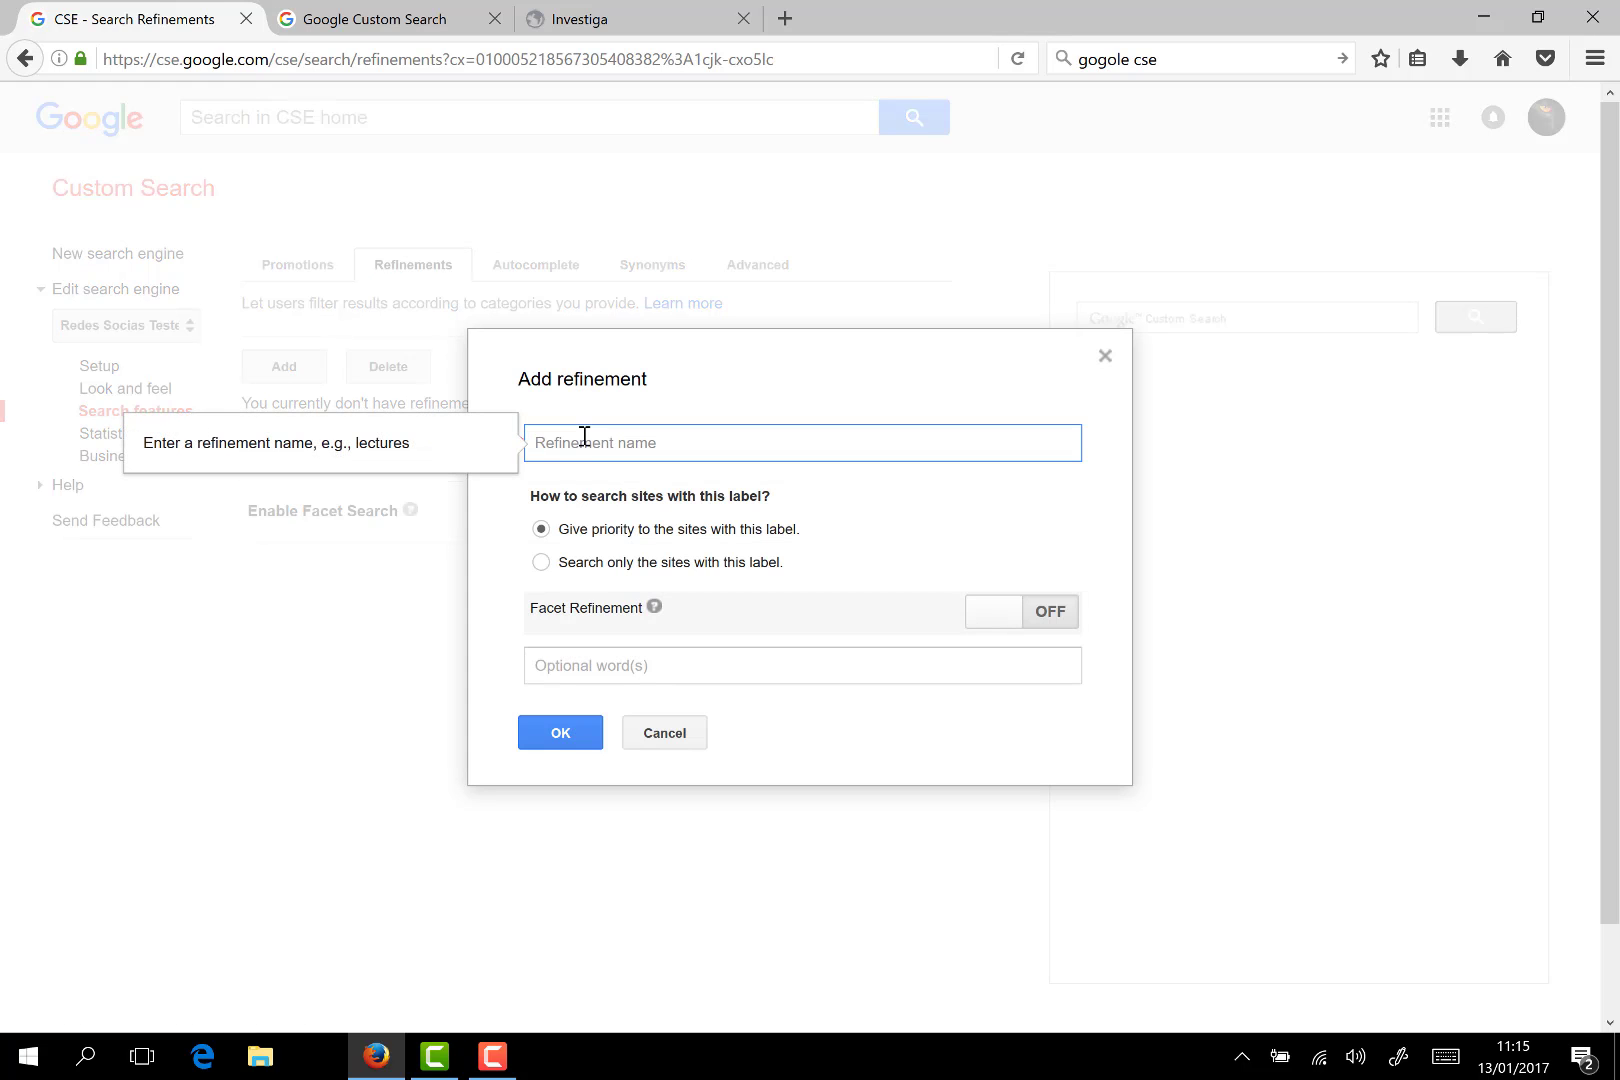
type("Fac")
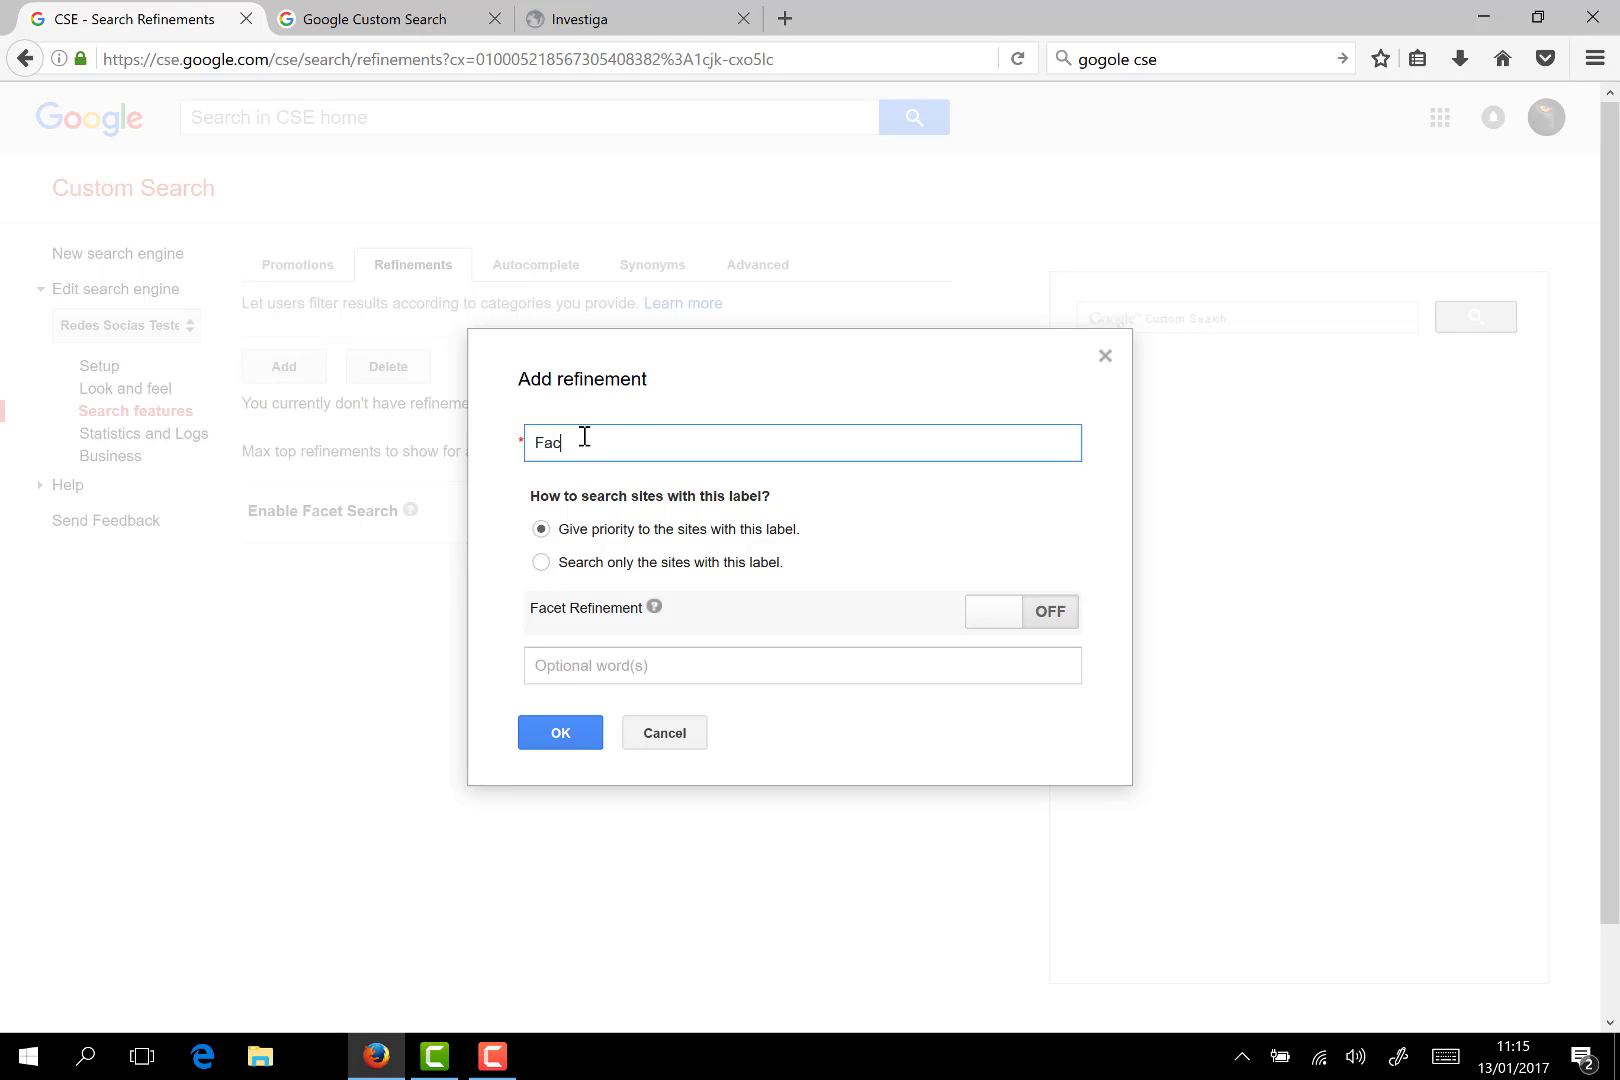
type("ebook")
left_click(541, 563)
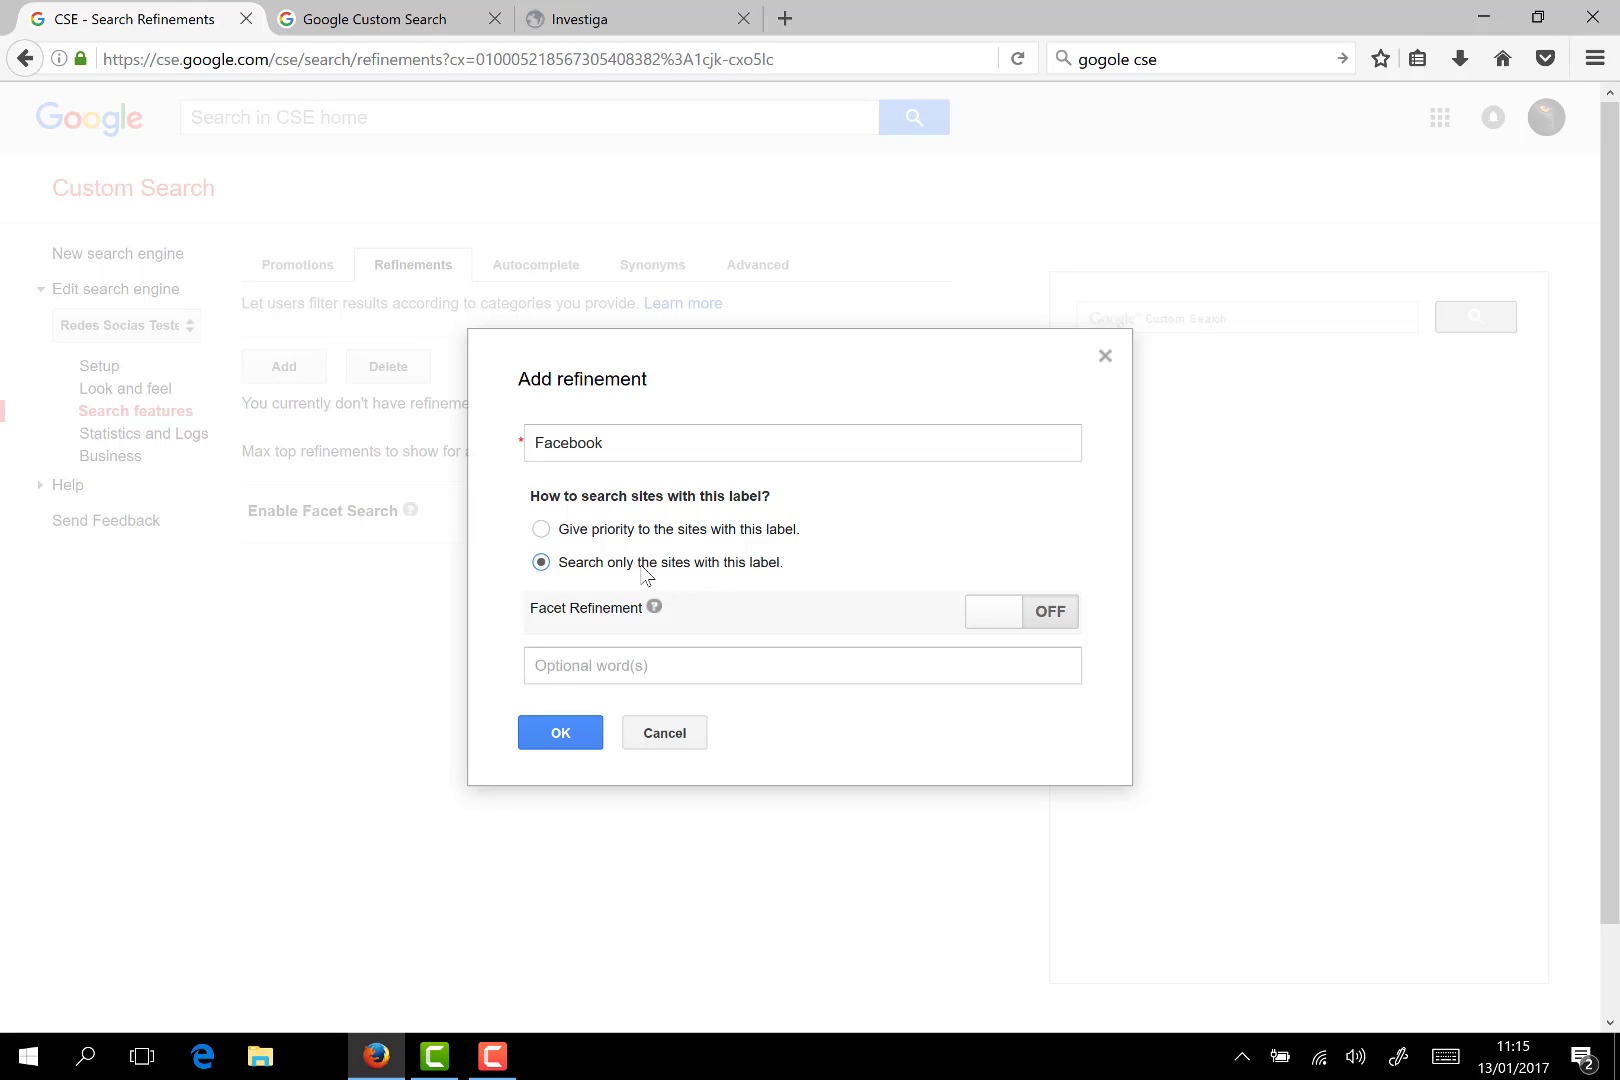
left_click(560, 735)
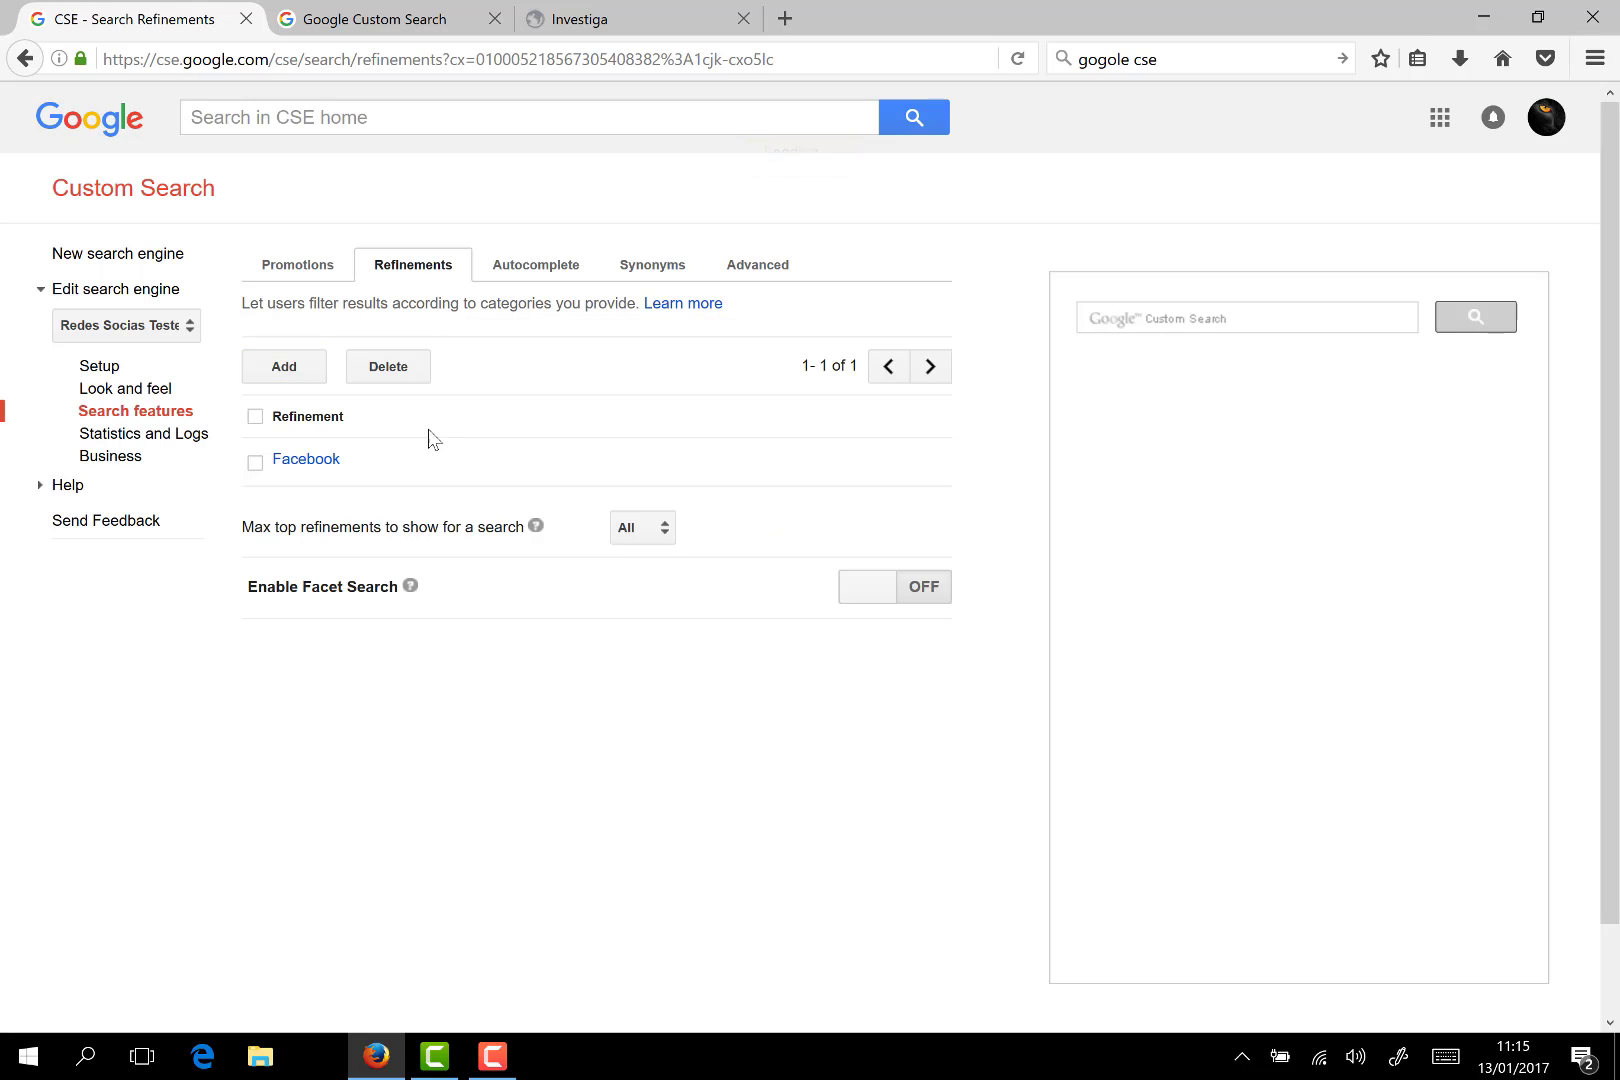
- Add a second refinement named "Linkedin", set to search only the sites with this label
left_click(285, 378)
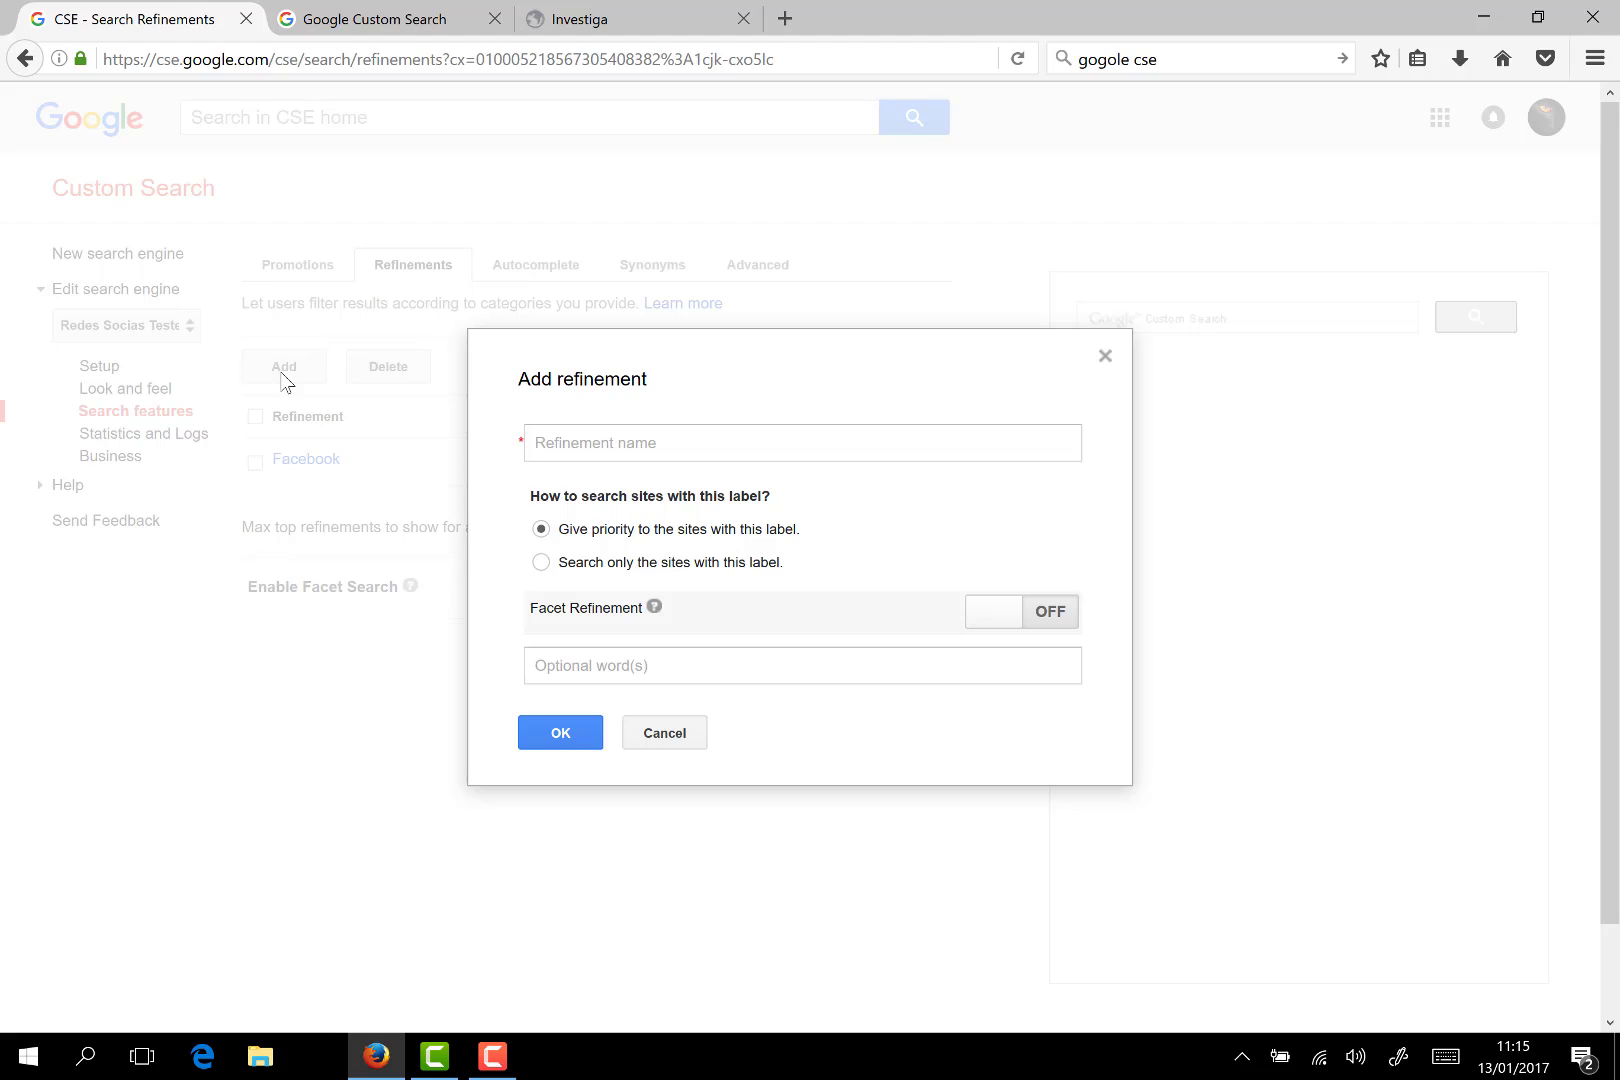
left_click(579, 446)
type("L")
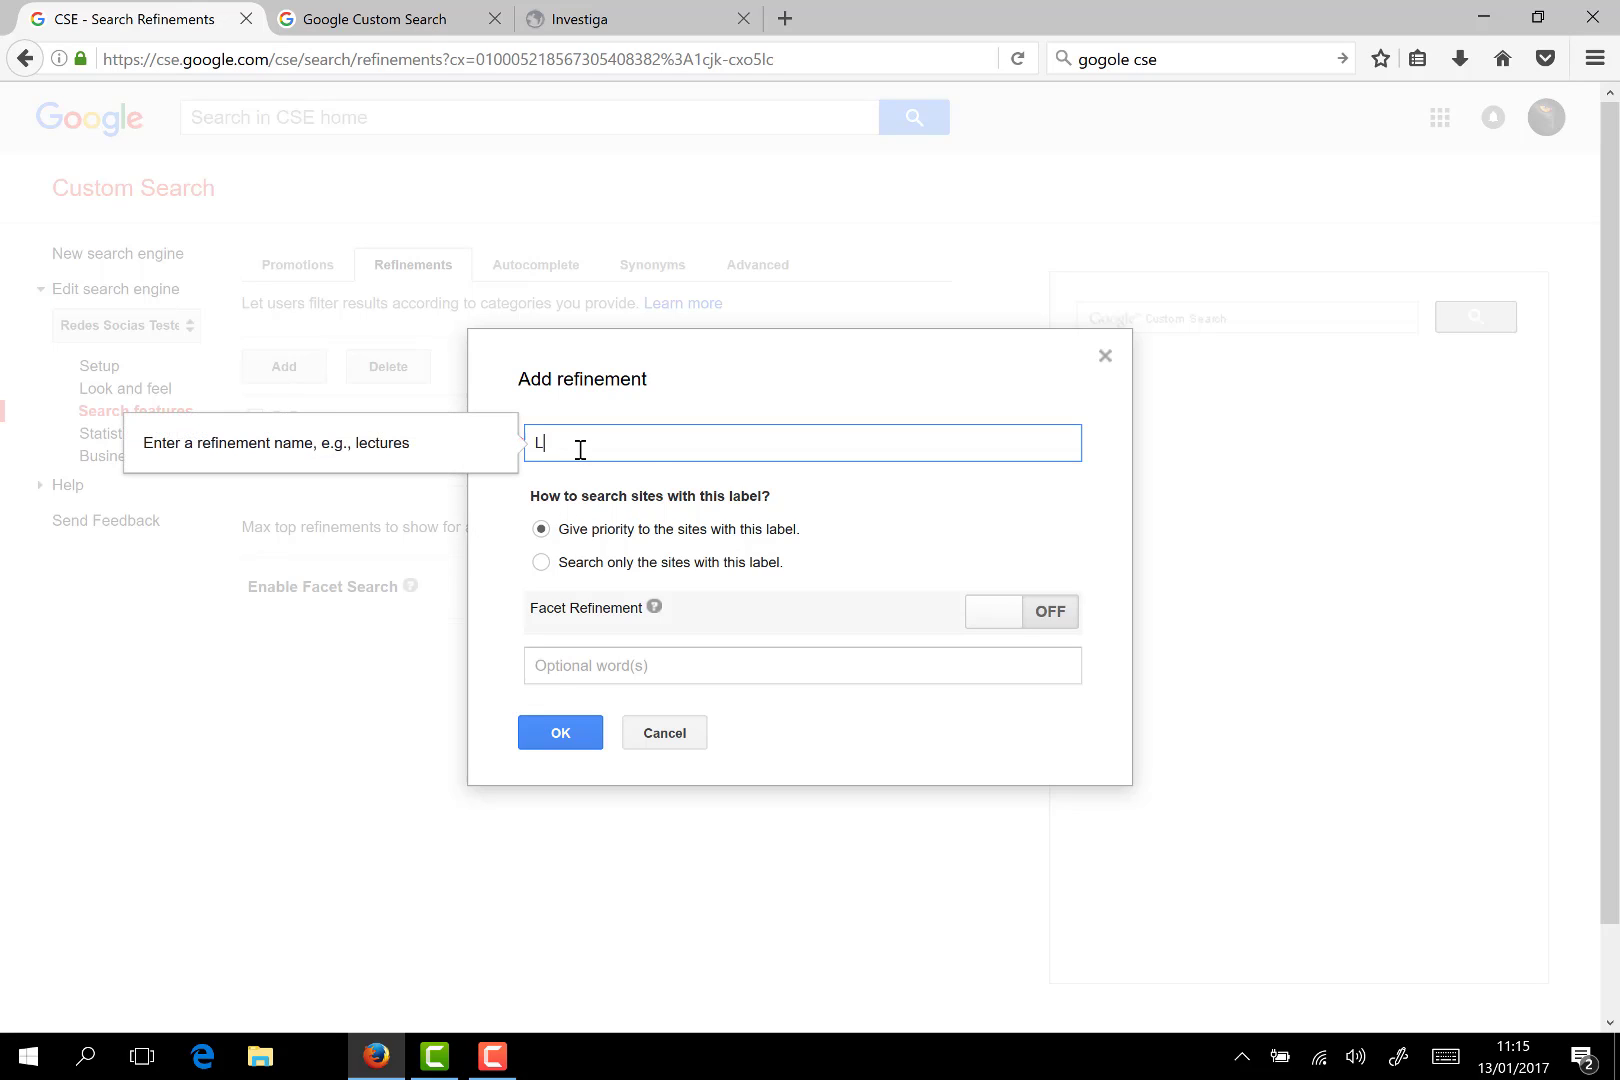
type("in")
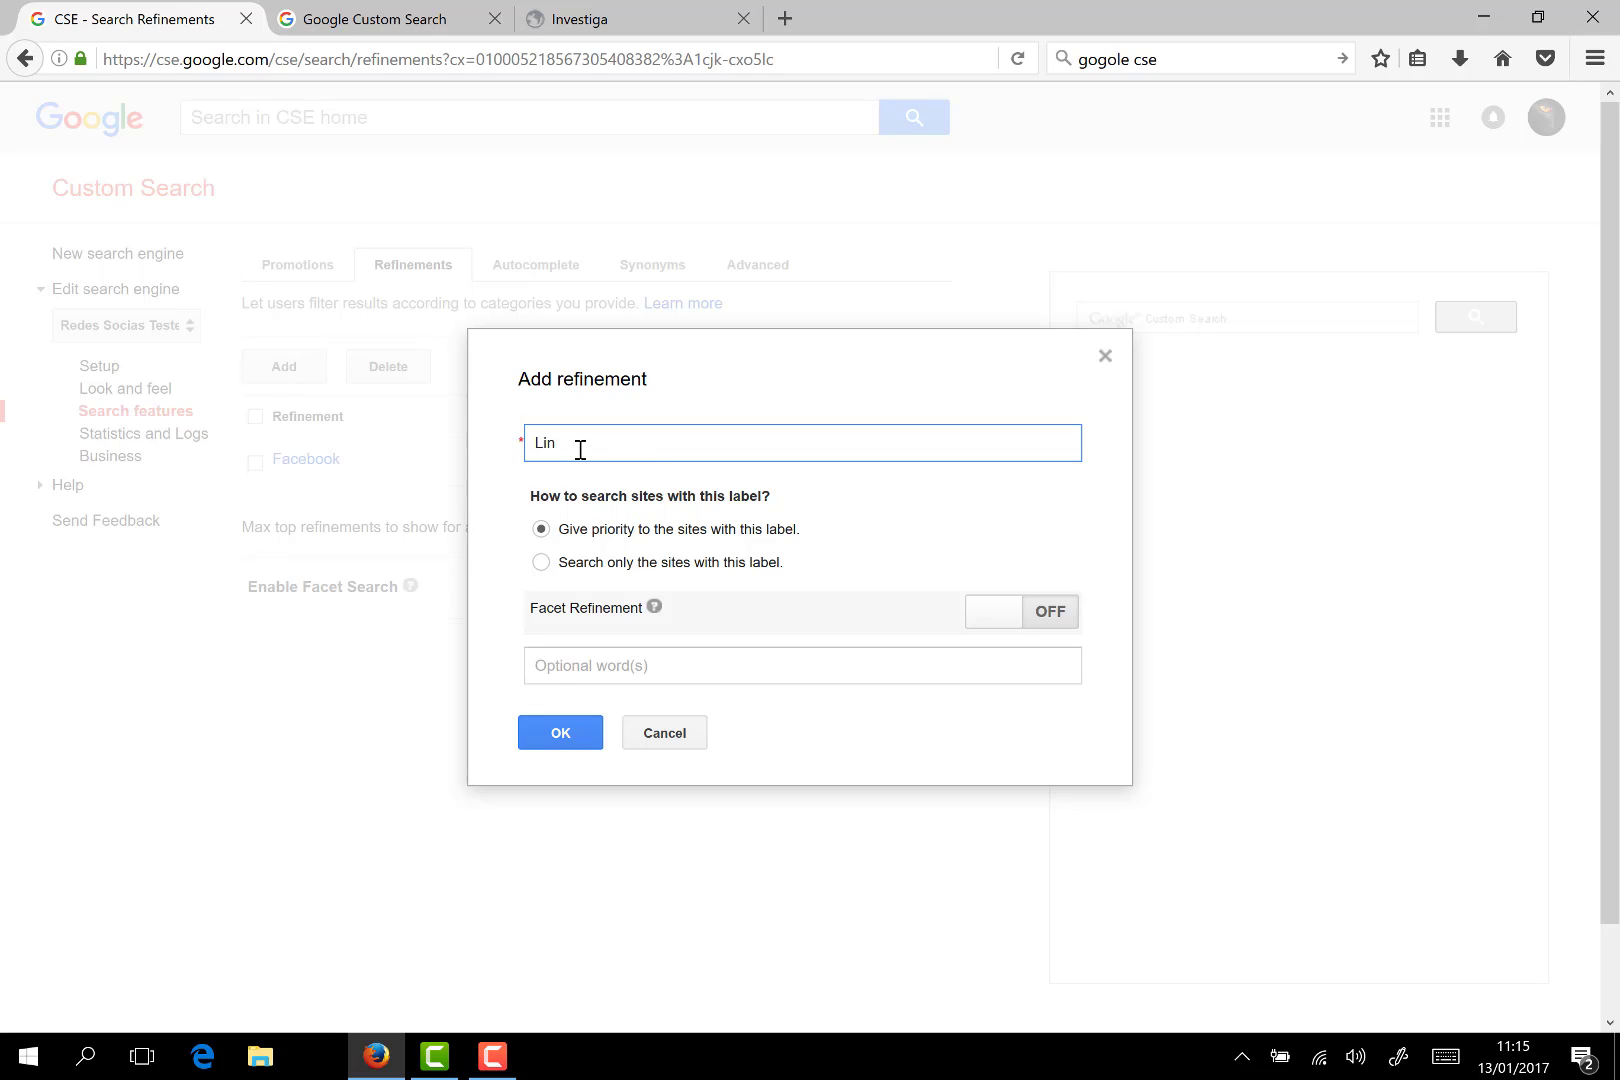
type("kedin")
left_click(557, 563)
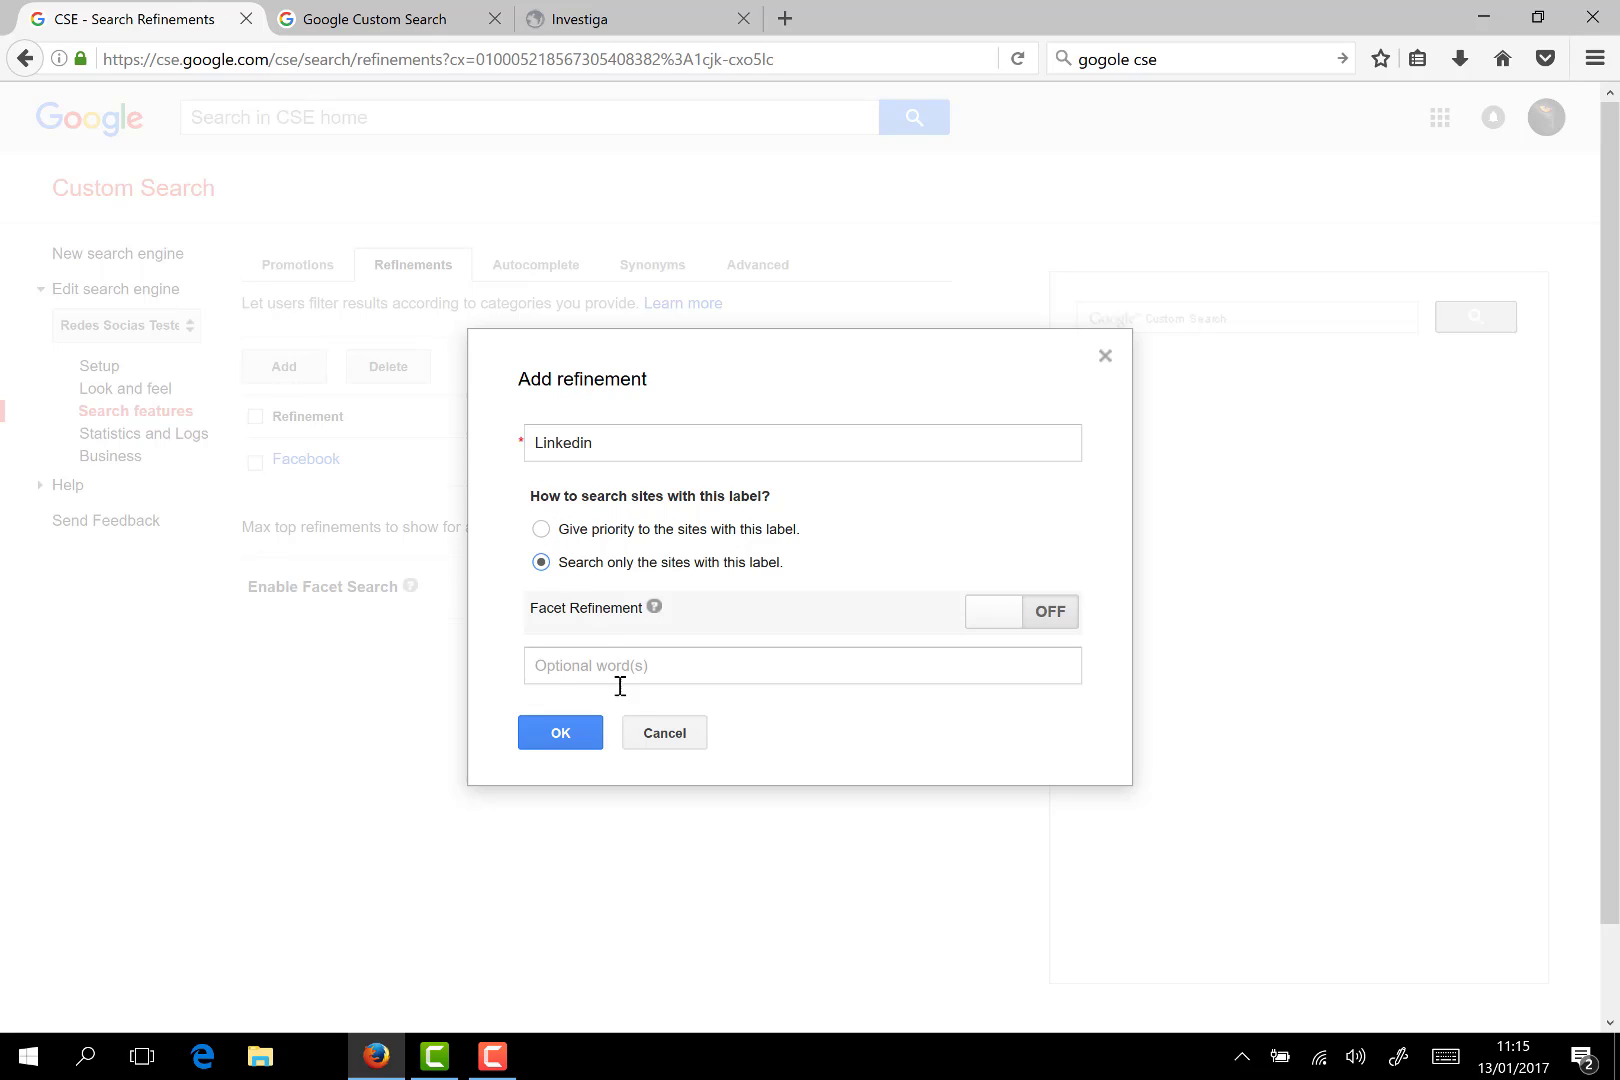
left_click(570, 732)
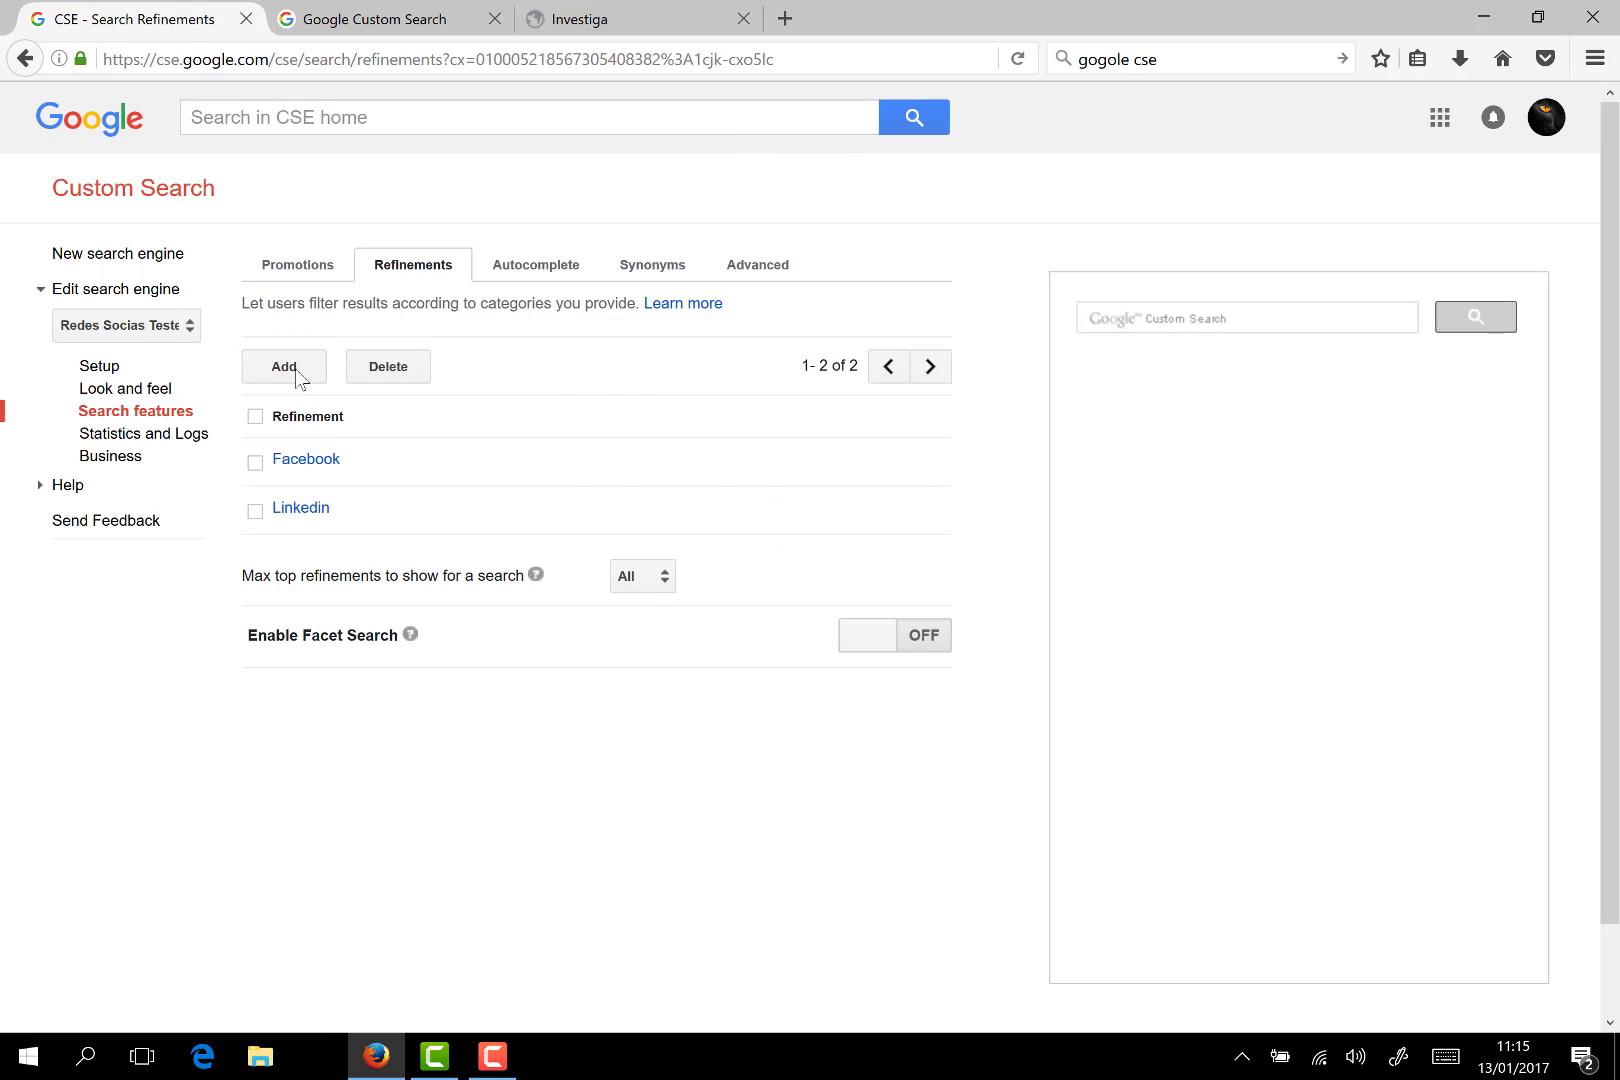
- Add a third refinement named "Youtube", set to search only the sites with this label
left_click(285, 367)
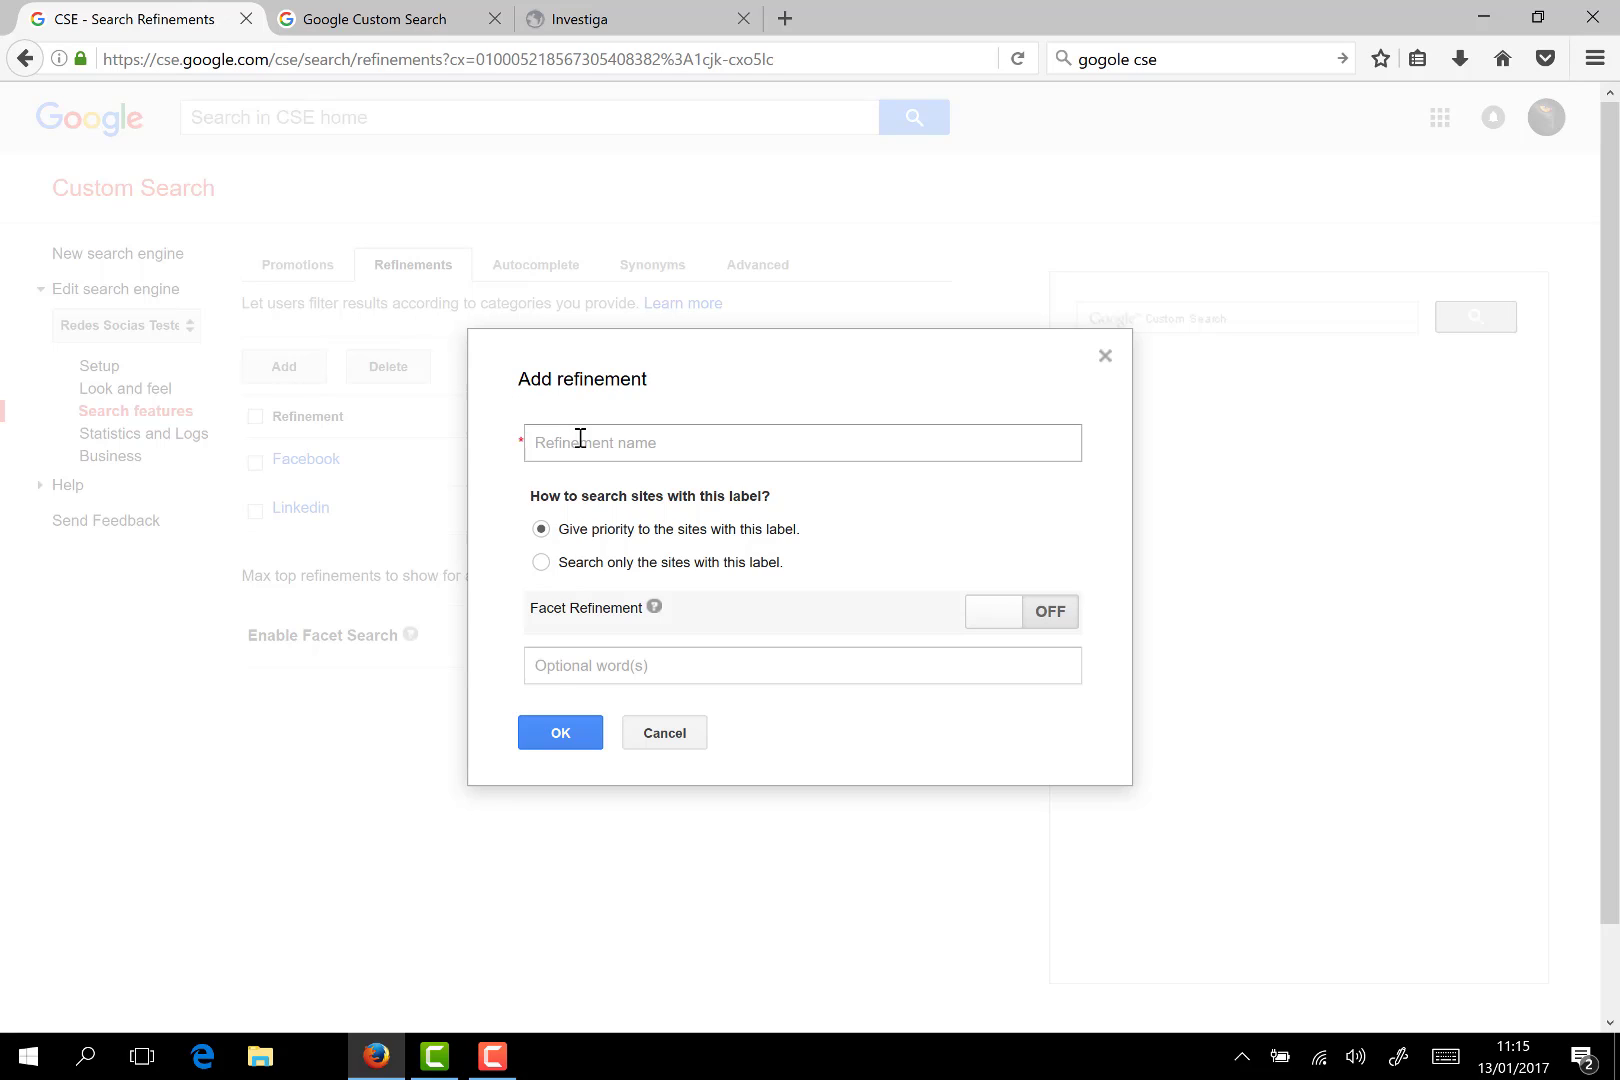
left_click(543, 436)
type("Yout")
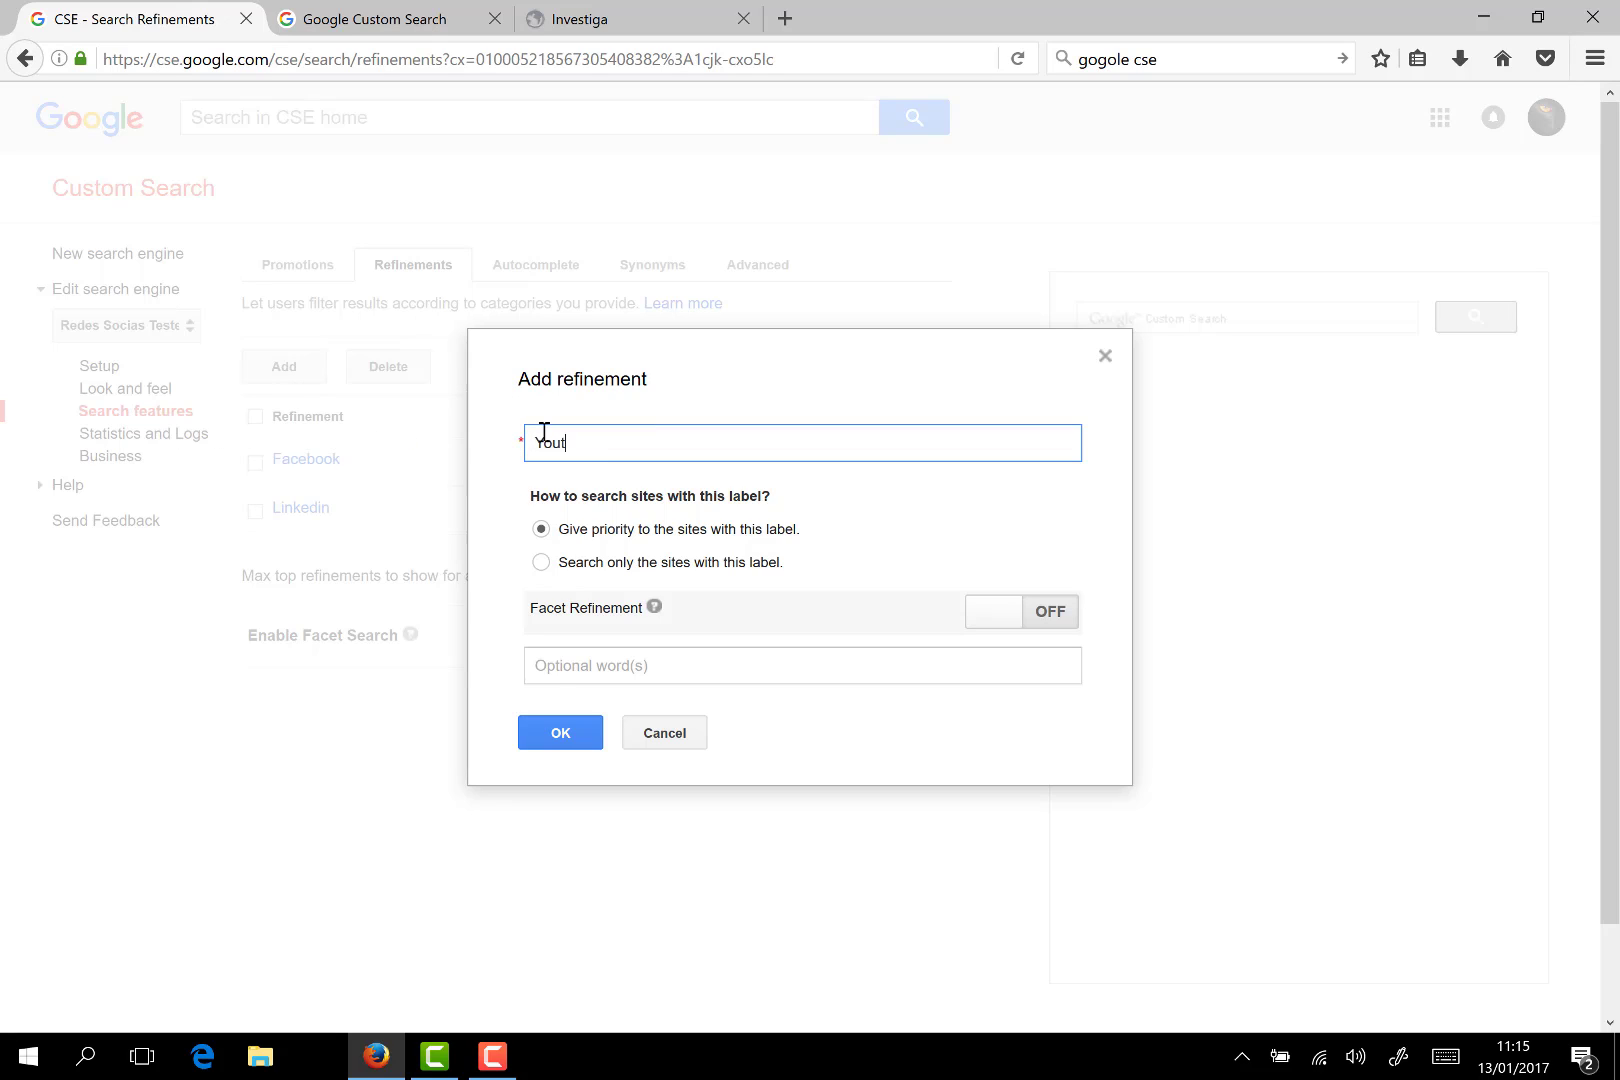
type("ube")
left_click(580, 565)
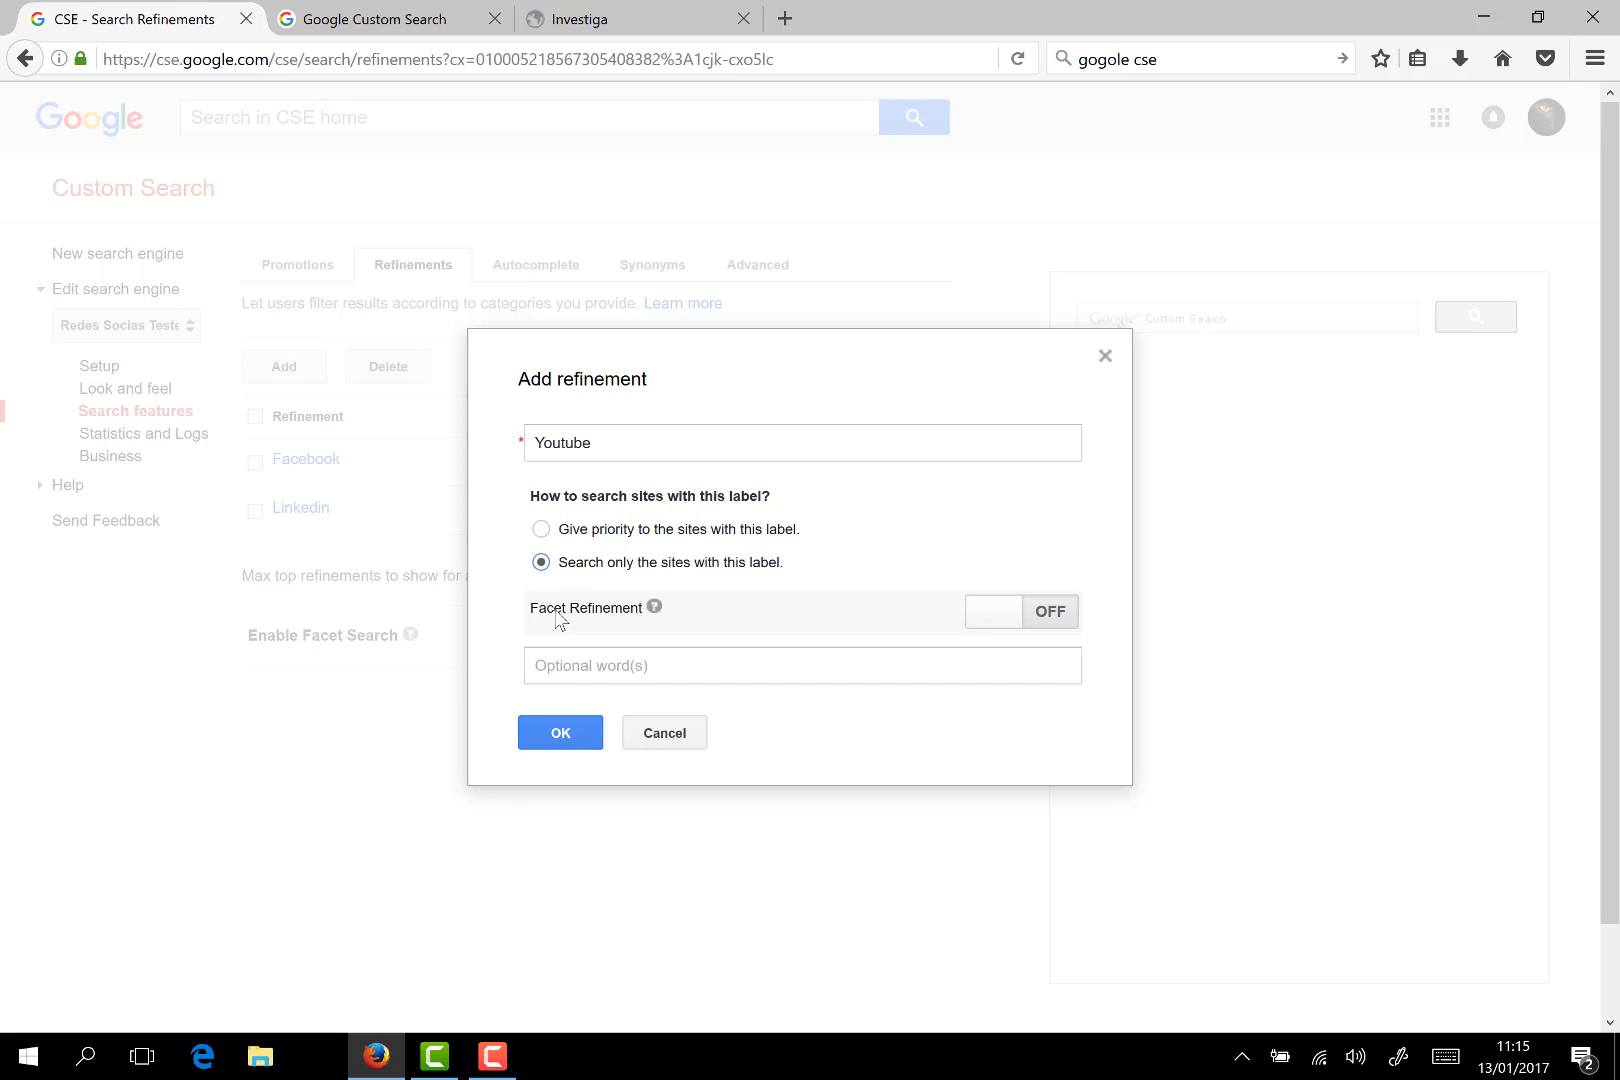
left_click(559, 733)
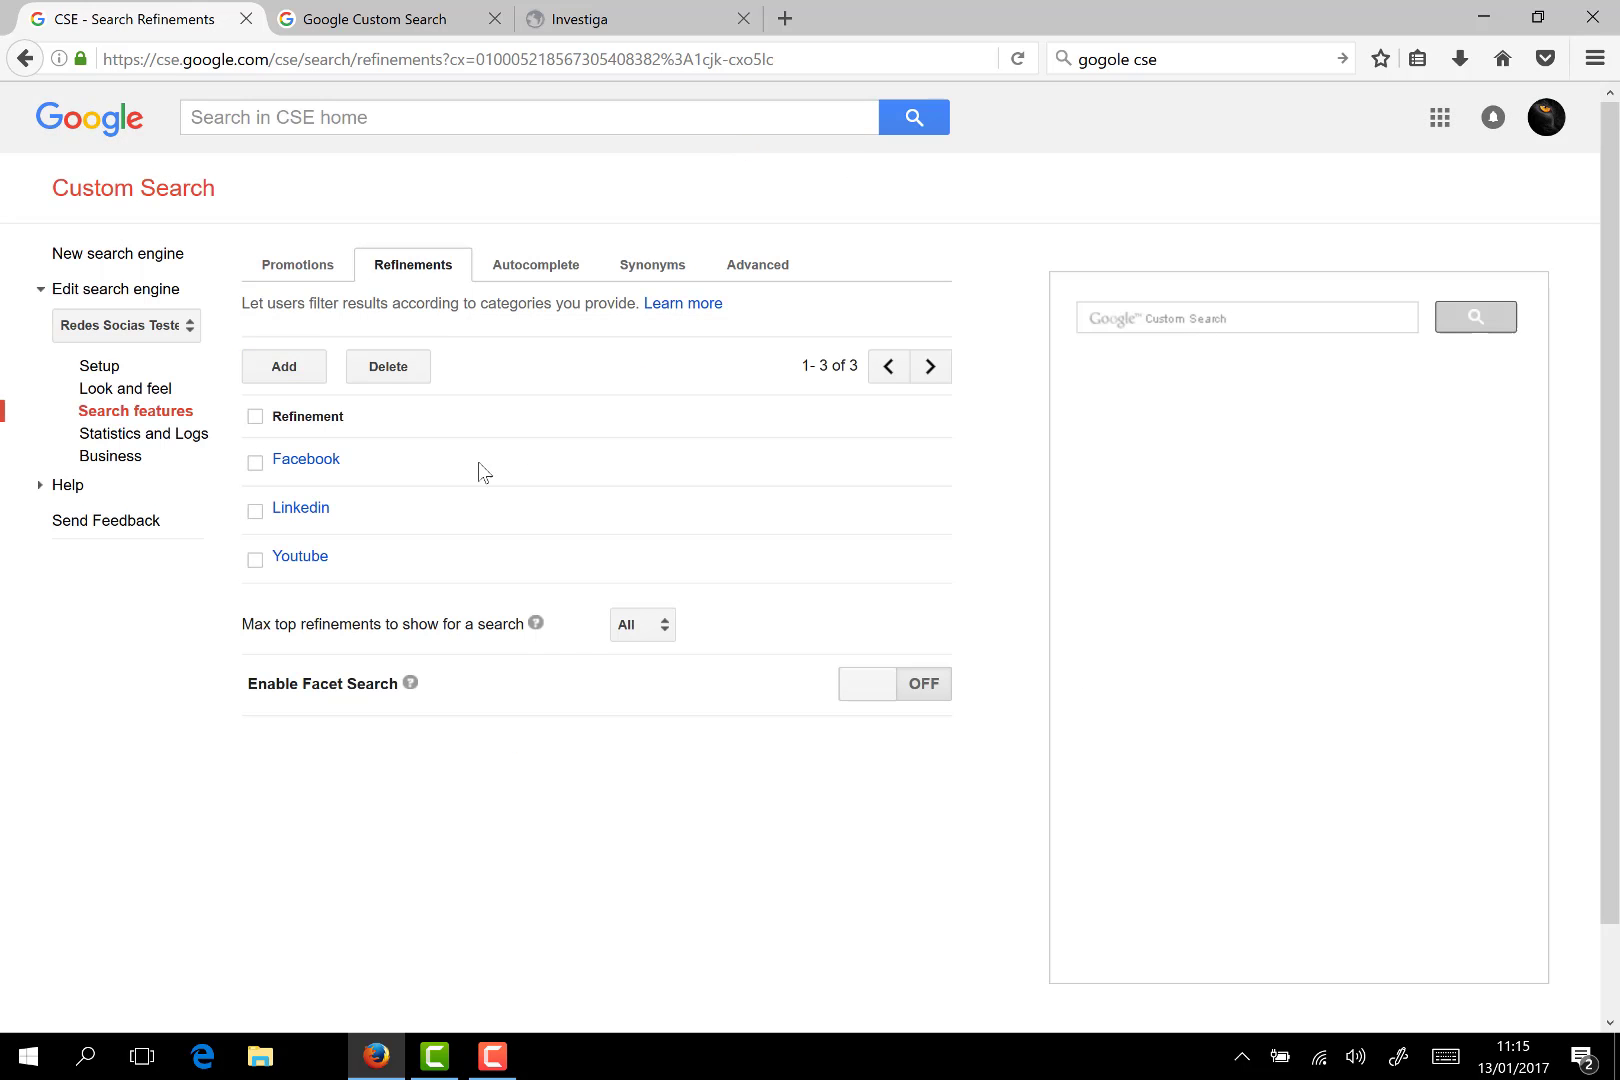
- Show the public URL details in the engine's setup, then search for "cisco" on the engine's public page
left_click(96, 370)
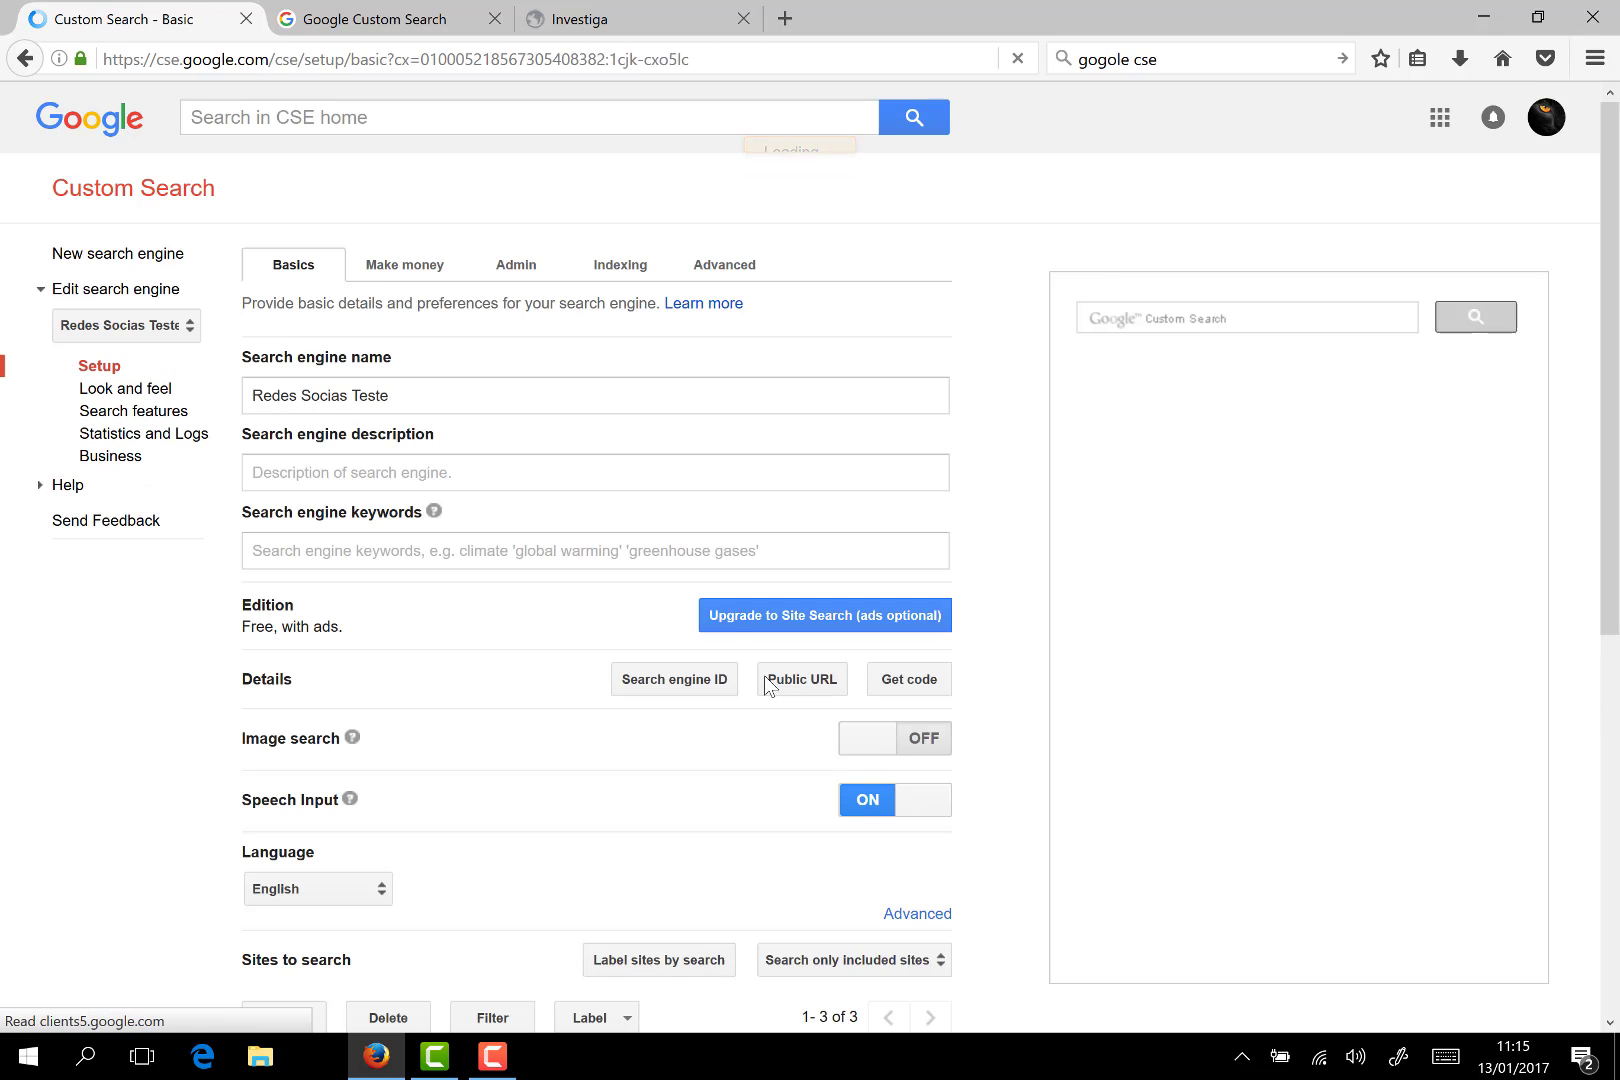
left_click(800, 678)
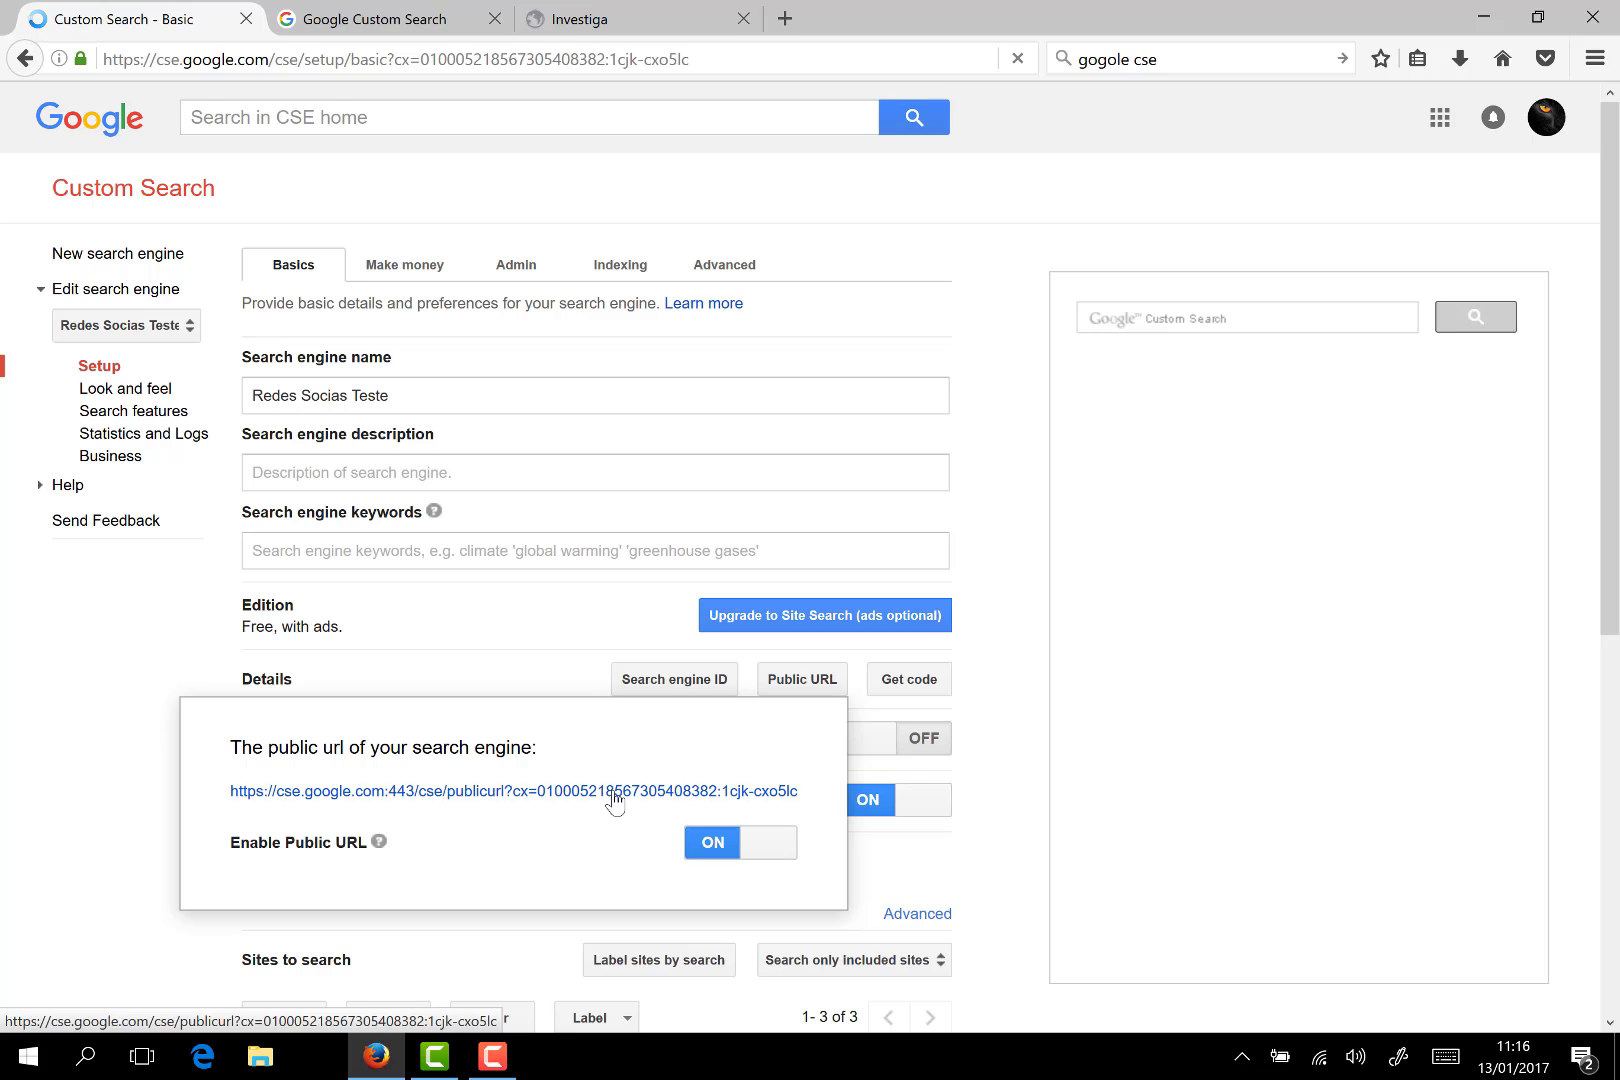
left_click(403, 20)
left_click(379, 370)
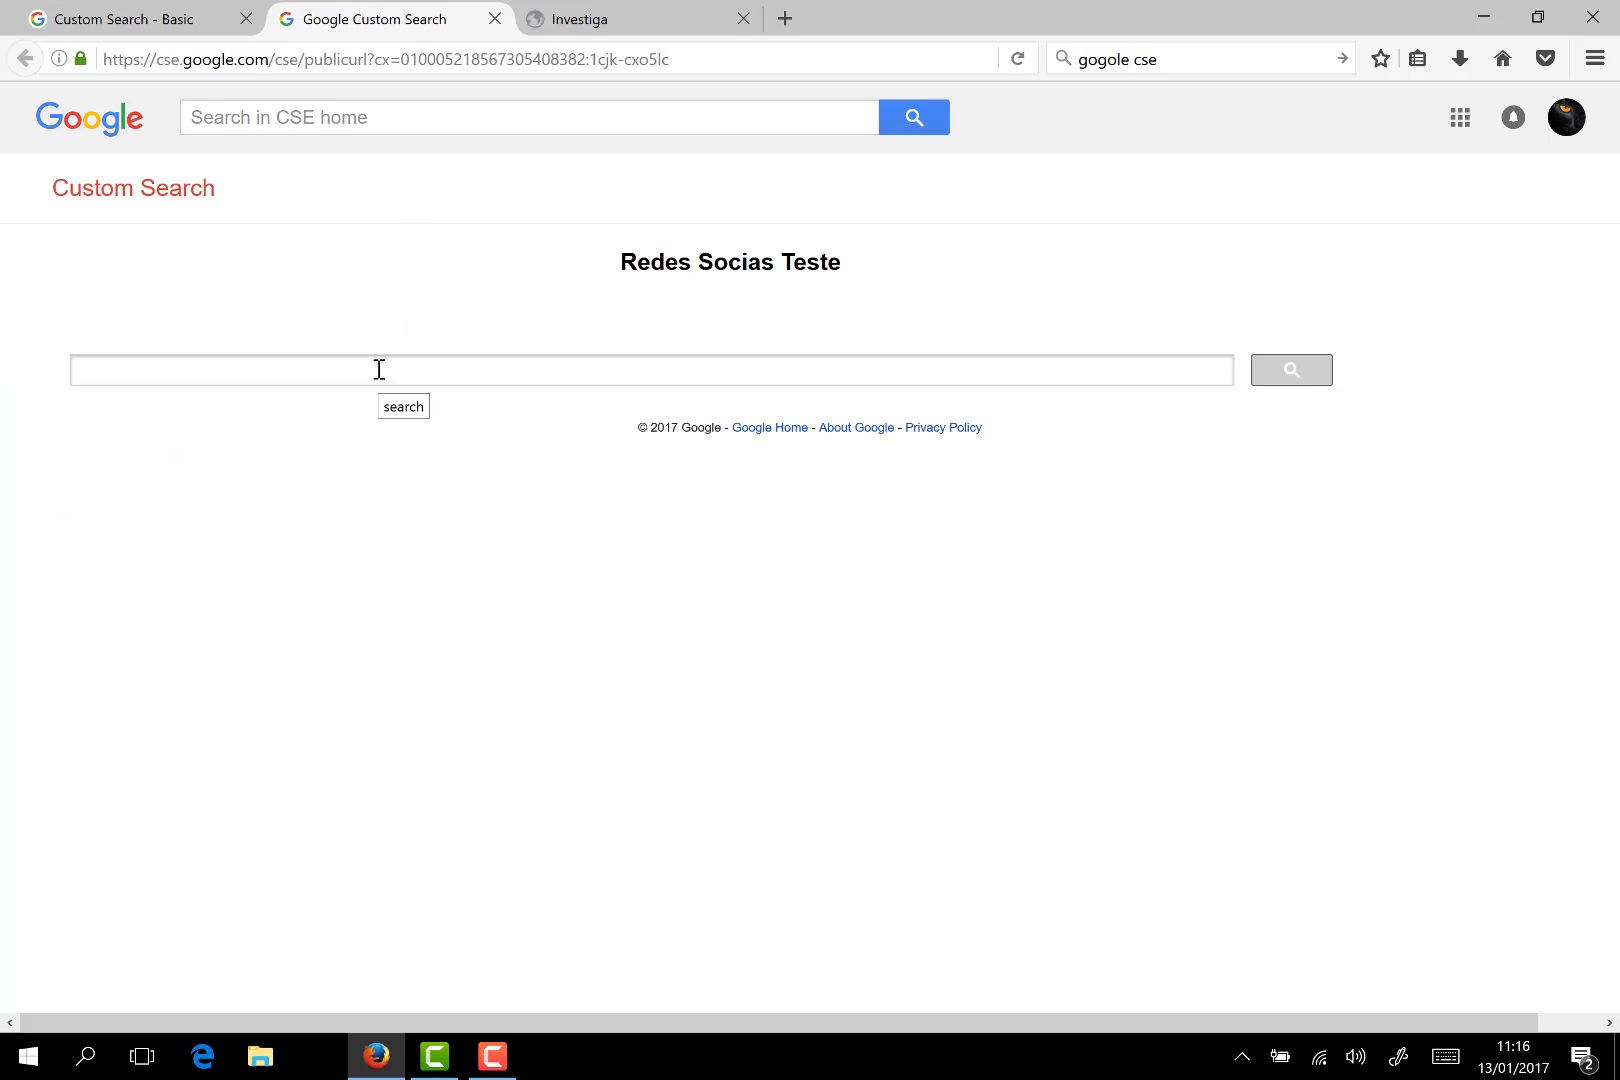
type("cisco")
key("Return")
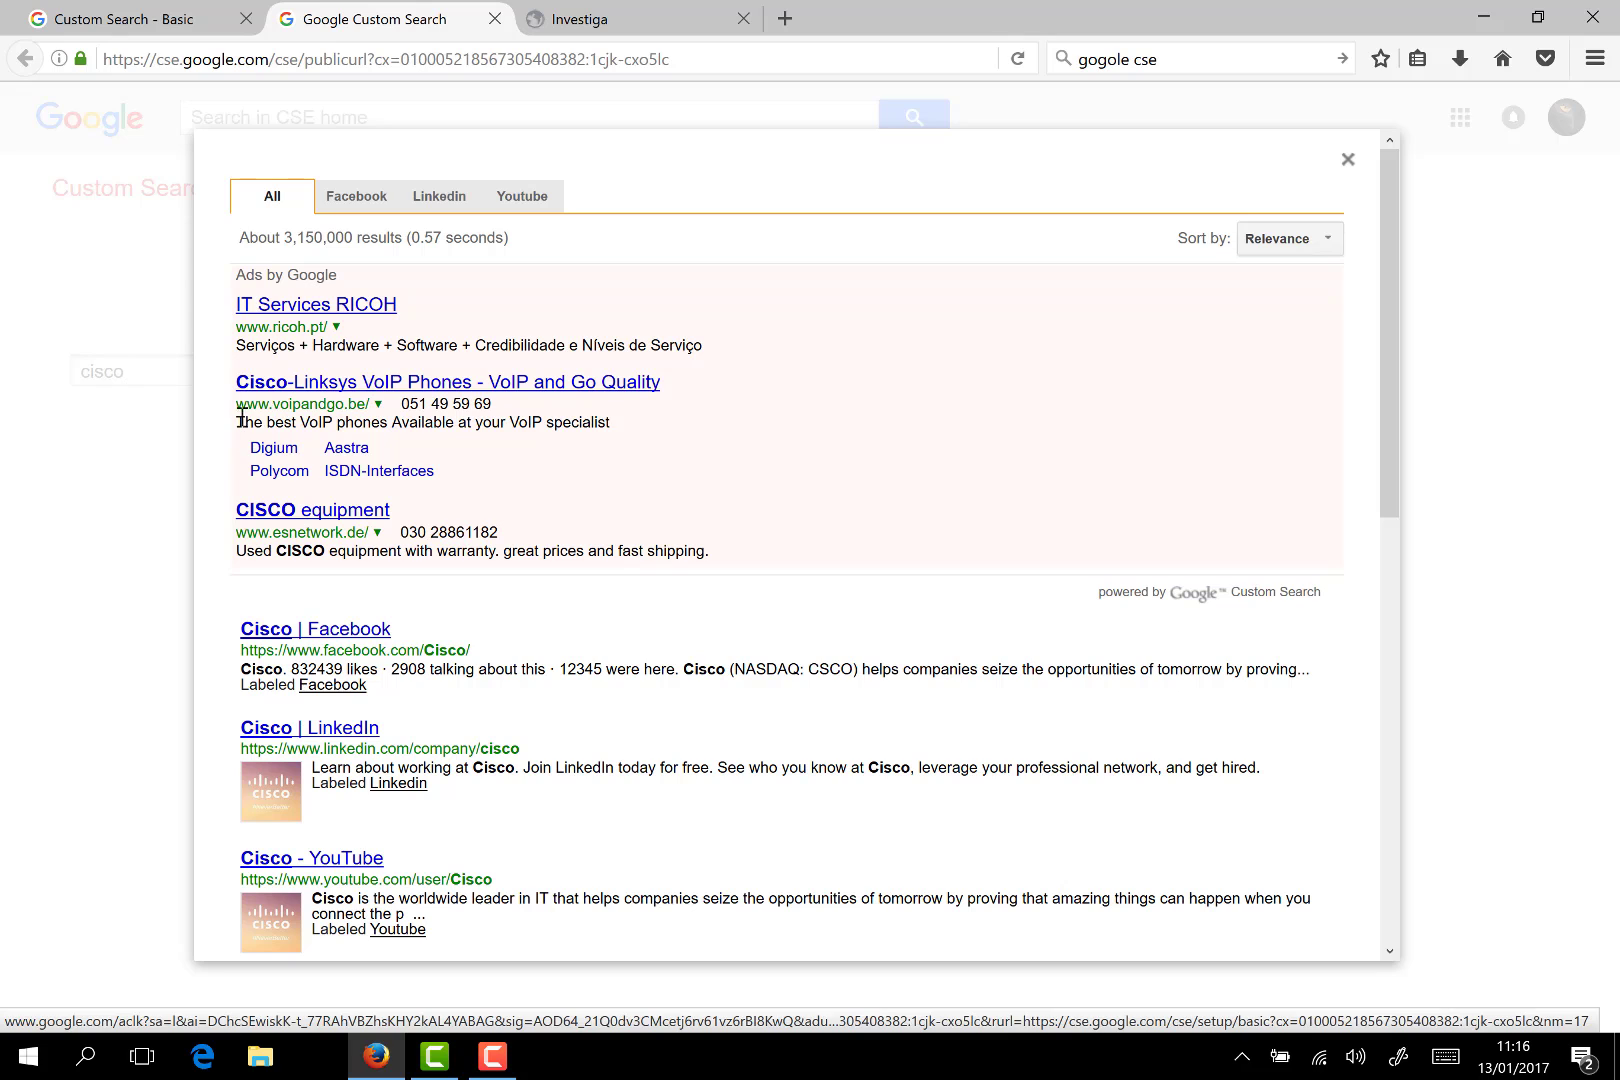
- View the cisco results under the Facebook, Linkedin, Youtube and All refinements, and close the results
left_click(359, 203)
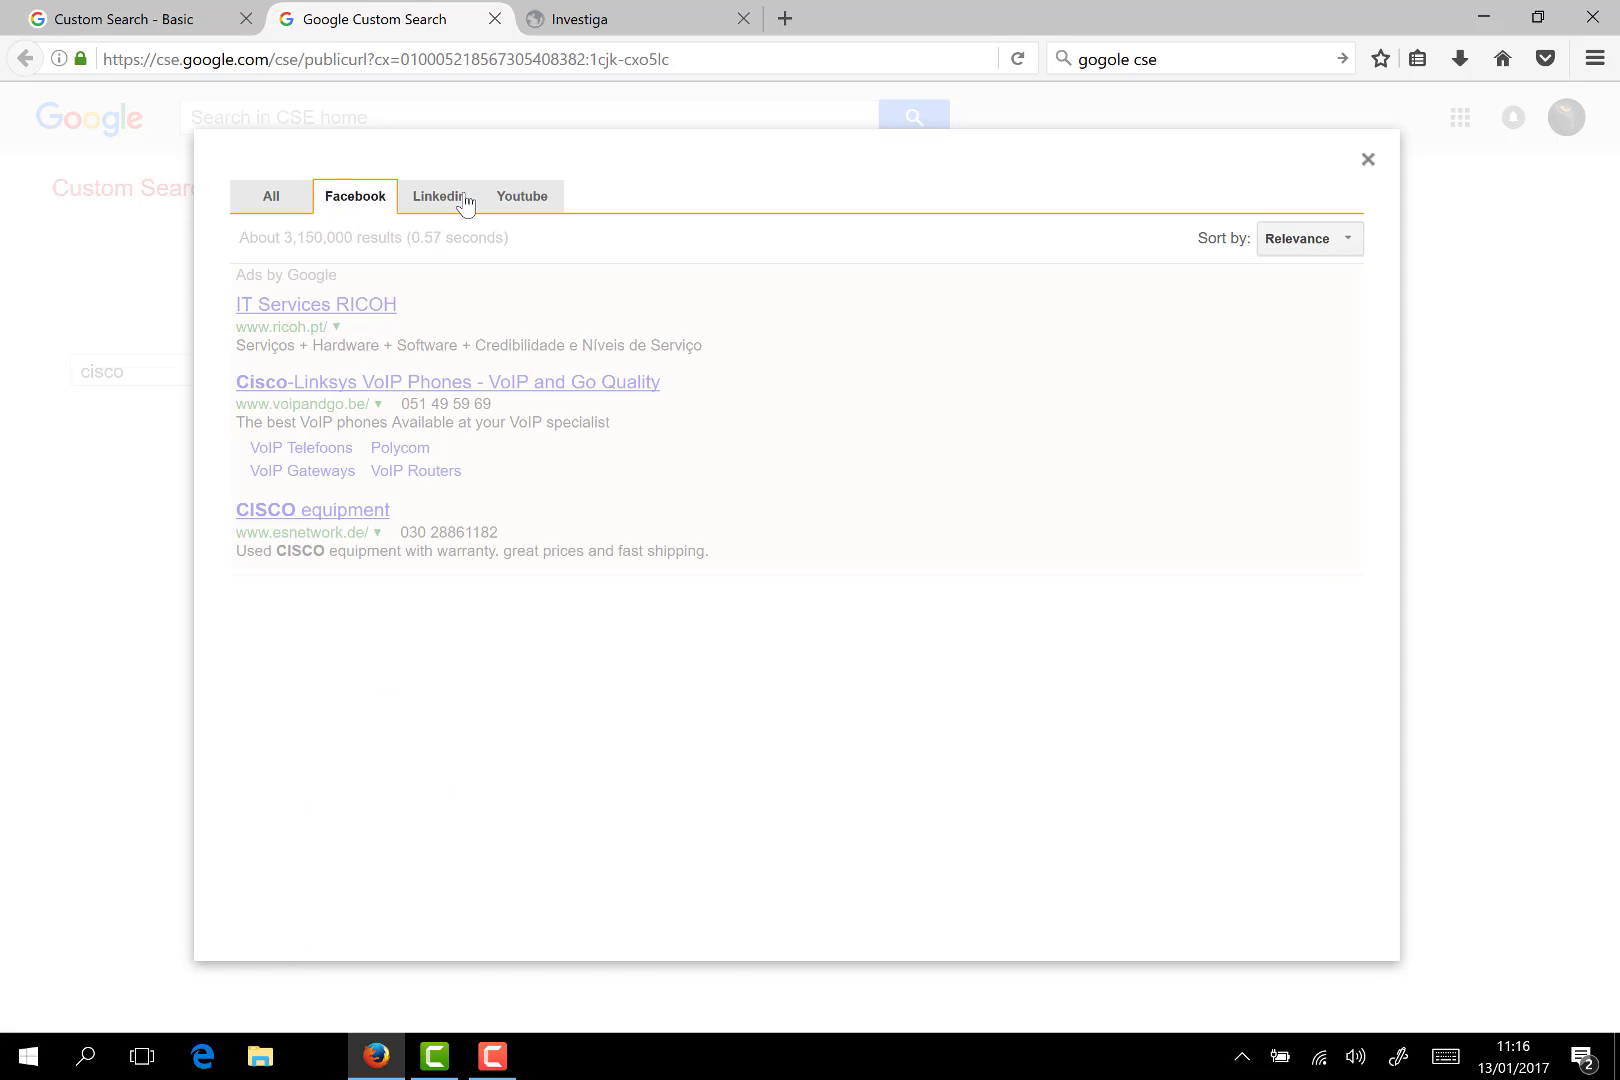
left_click(468, 202)
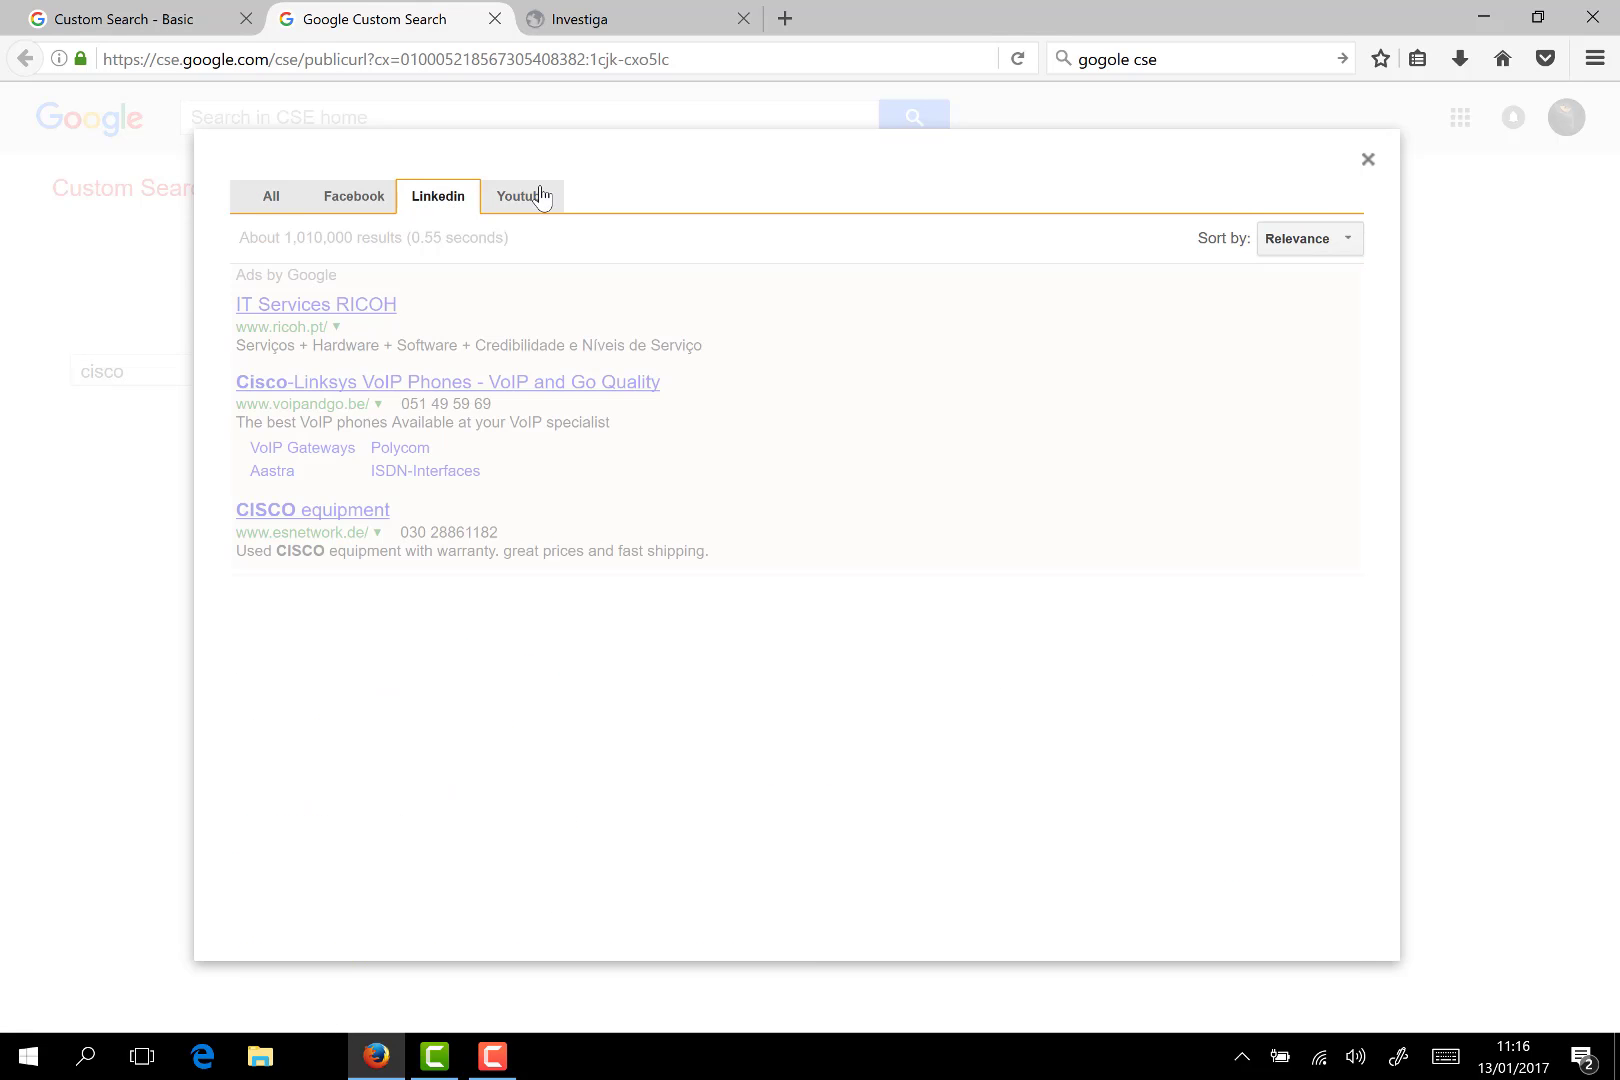
left_click(535, 197)
left_click(266, 197)
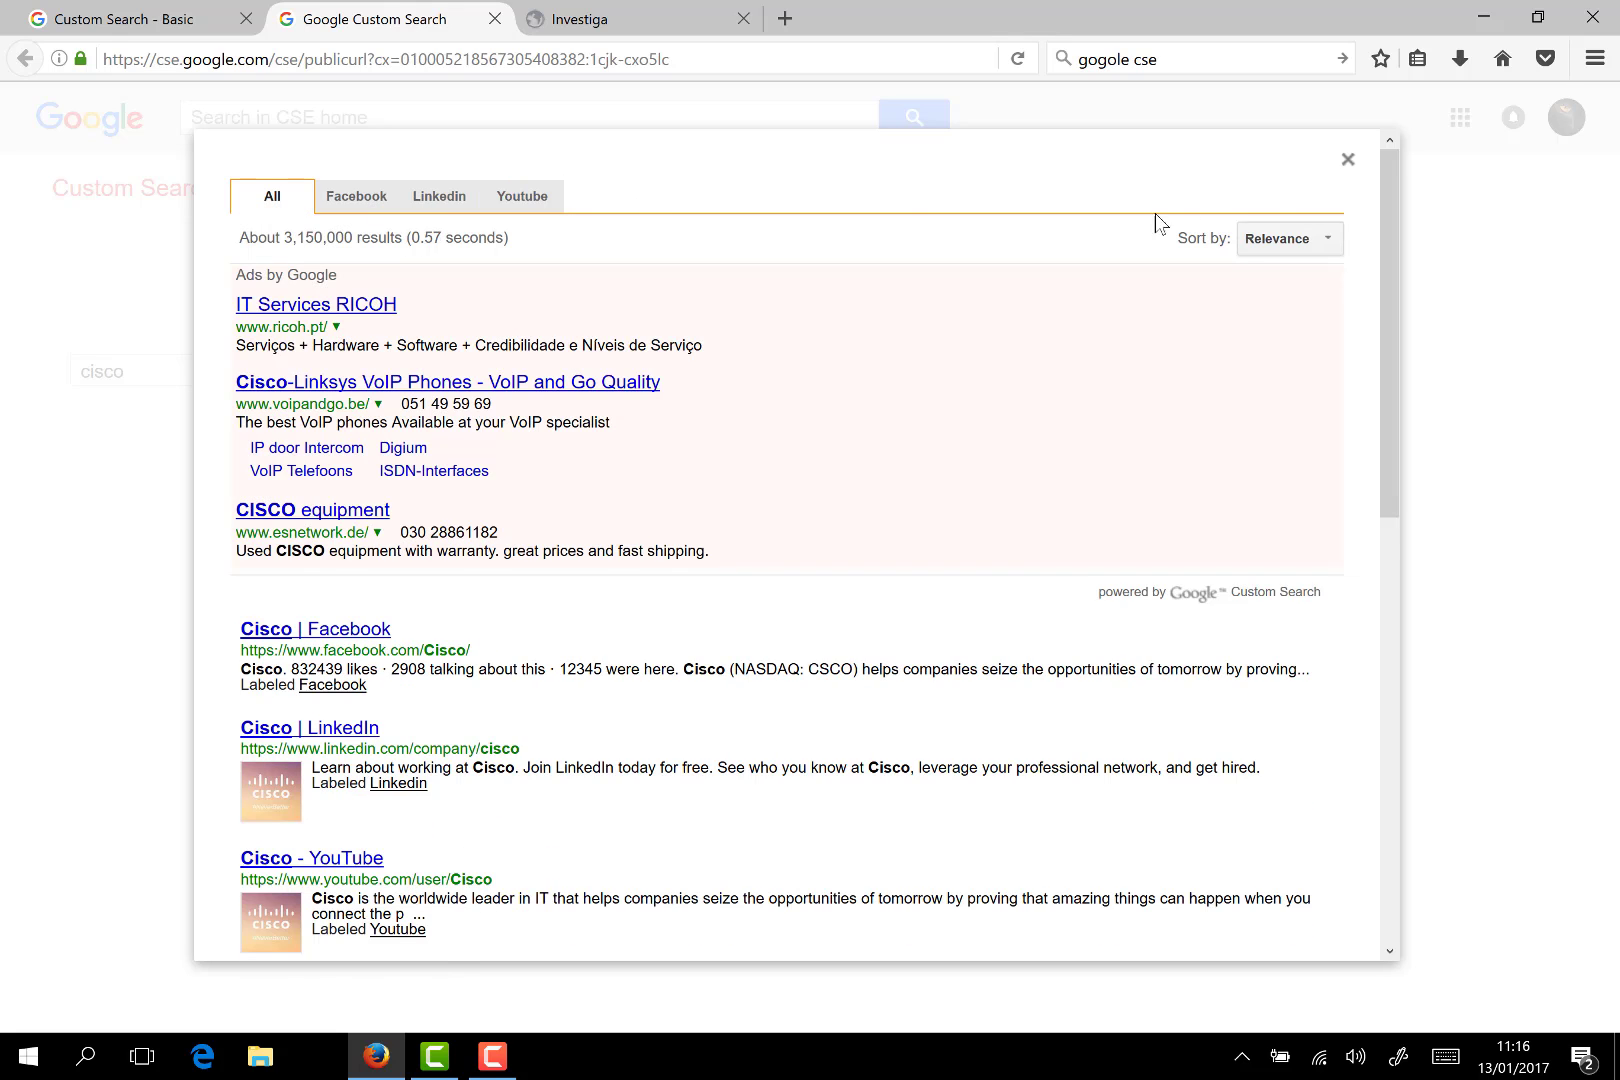
left_click(1348, 160)
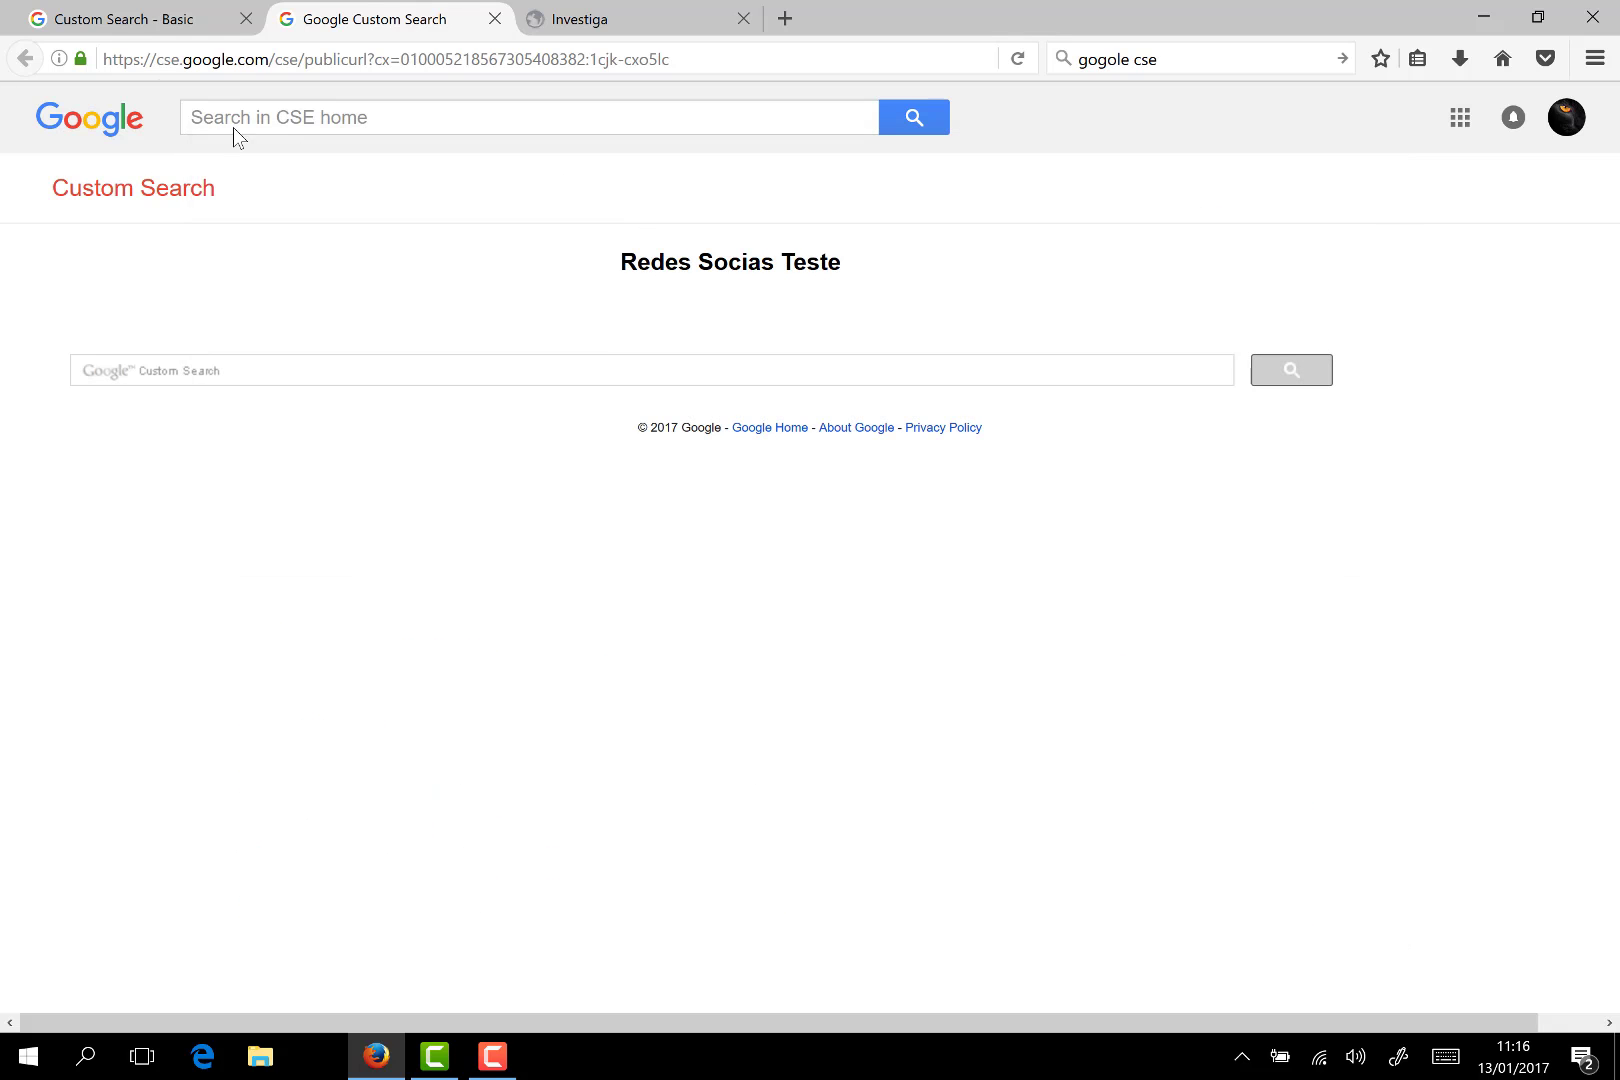
left_click(175, 24)
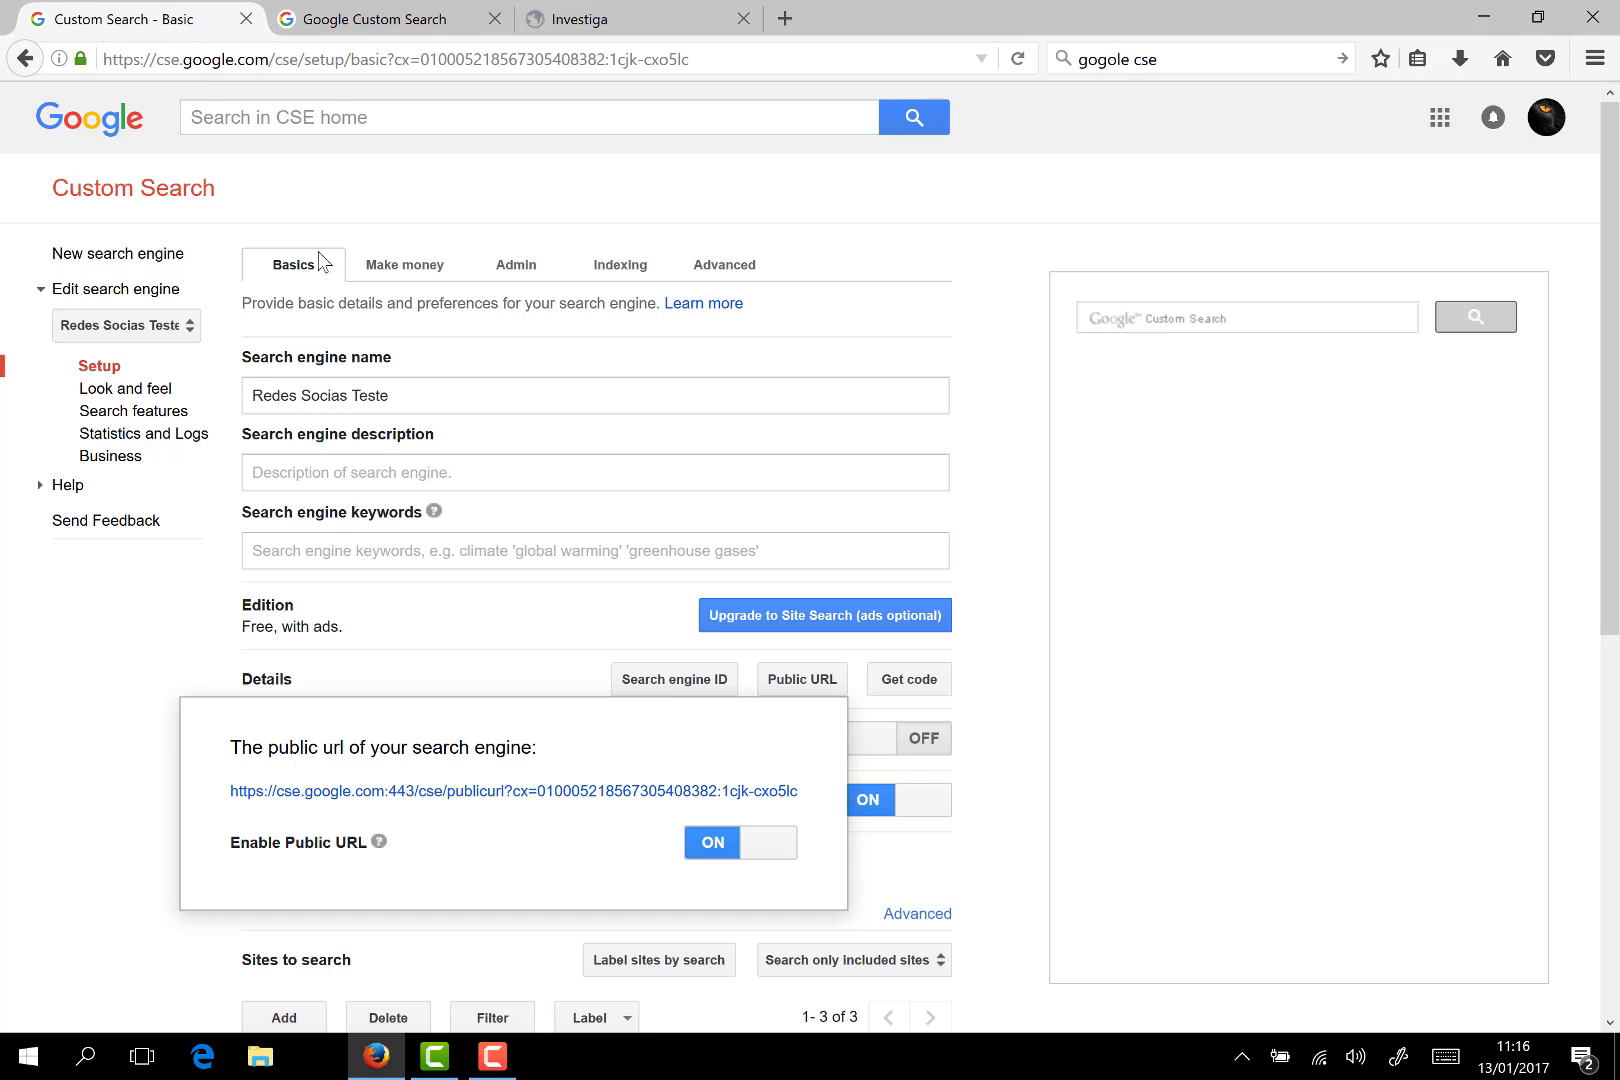
left_click(70, 688)
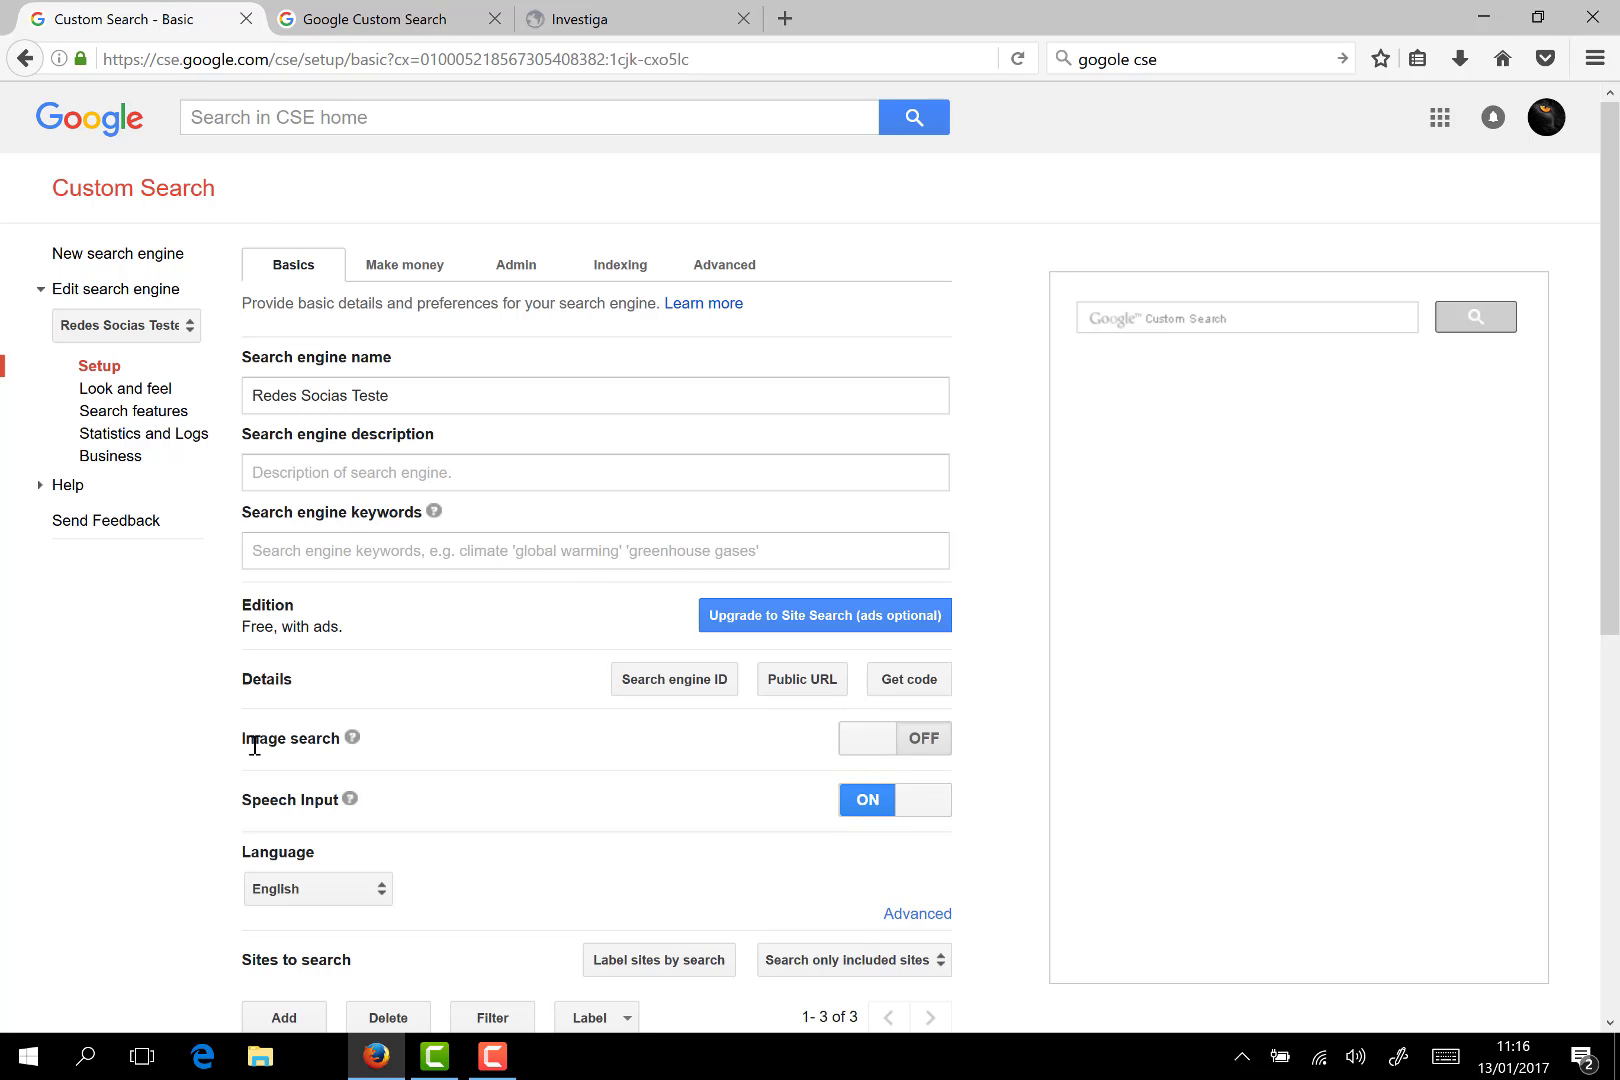
scroll(566, 650, "down", 3)
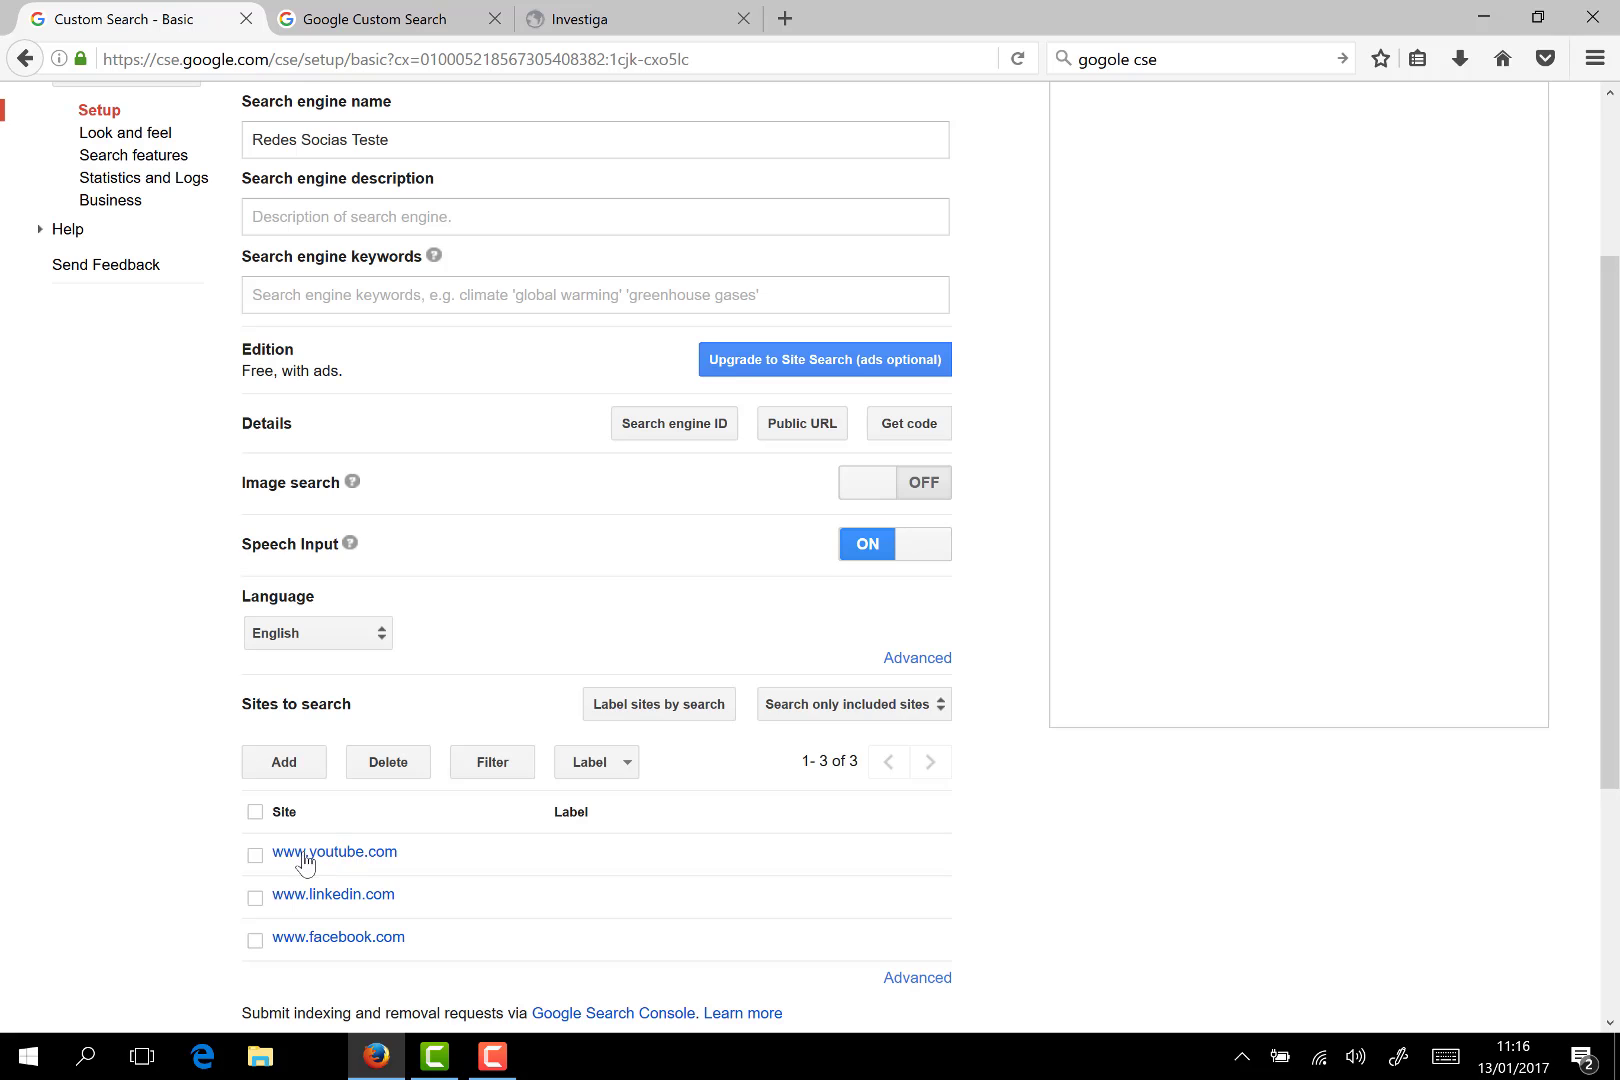
left_click(362, 853)
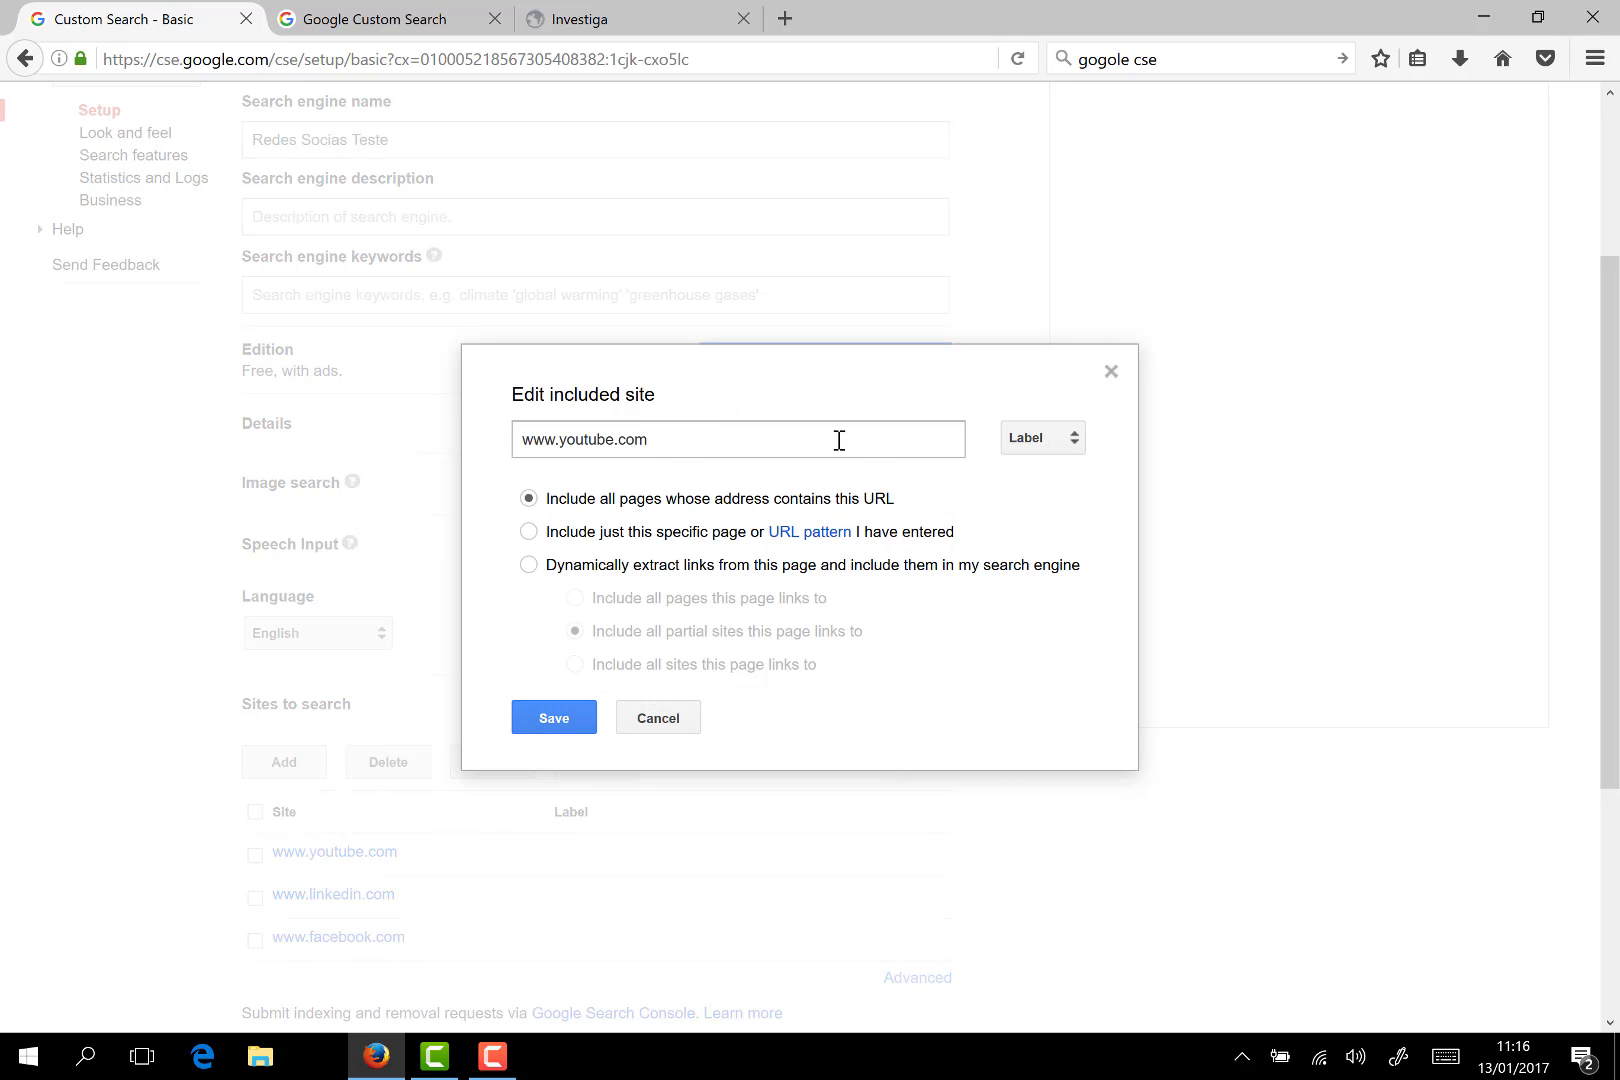
left_click(1046, 450)
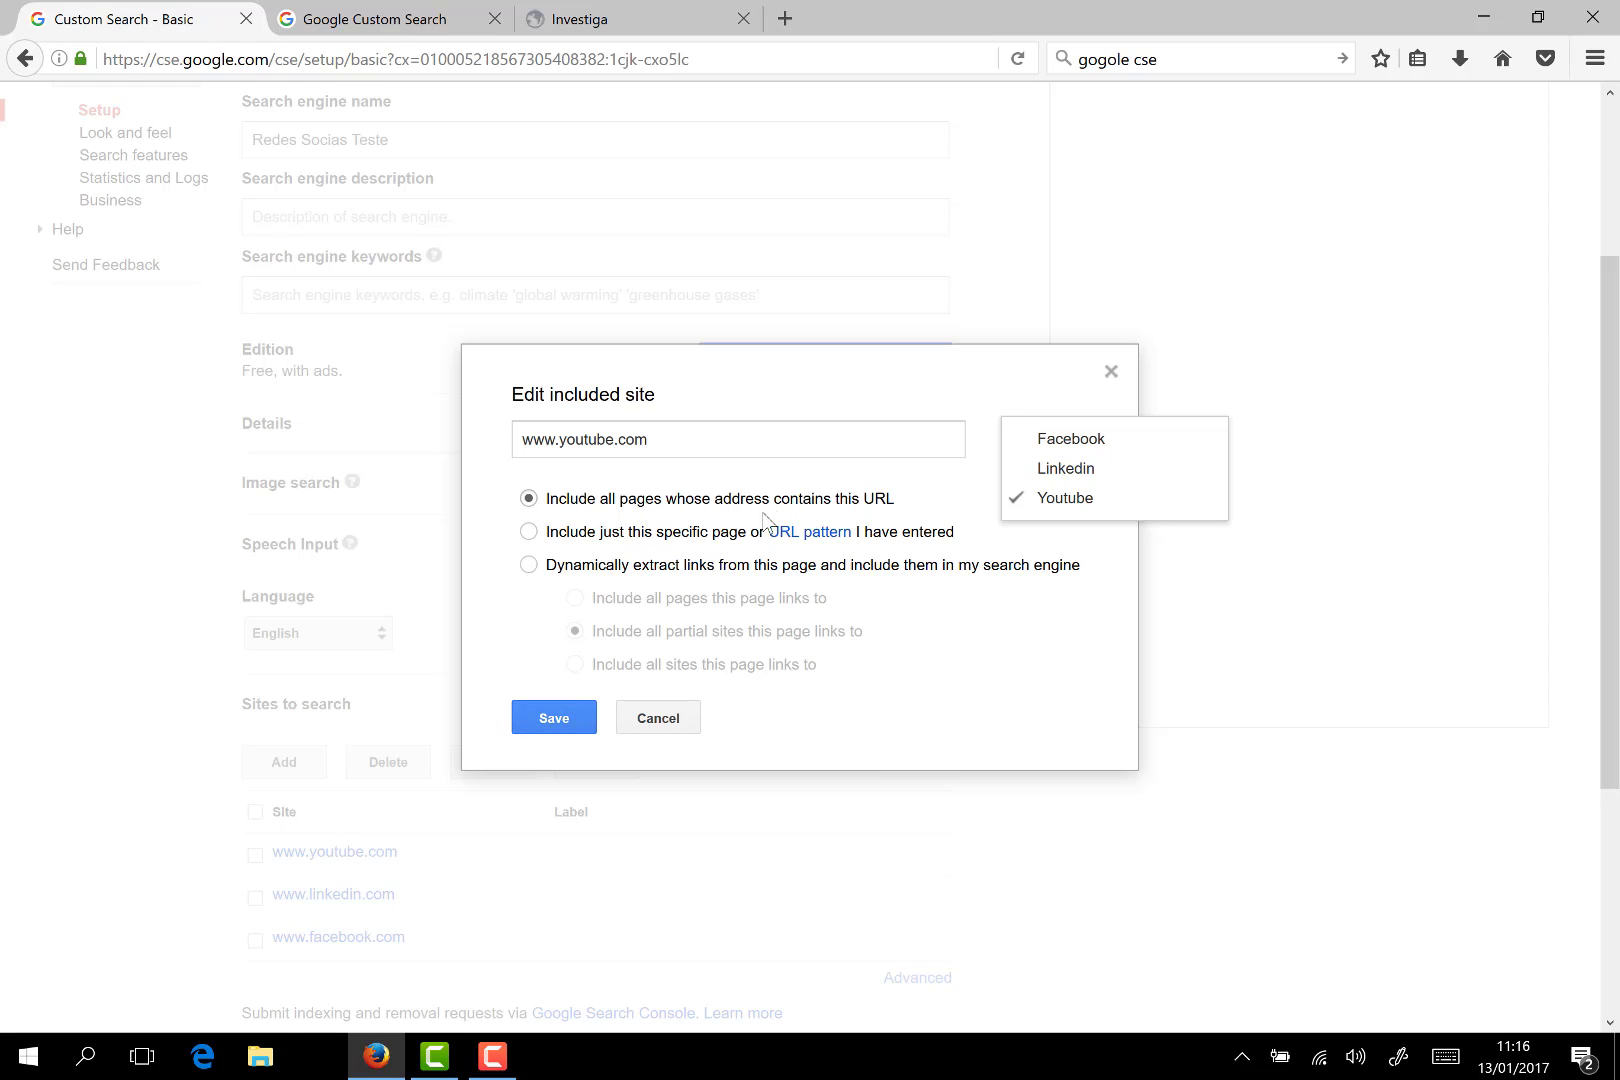
left_click(563, 725)
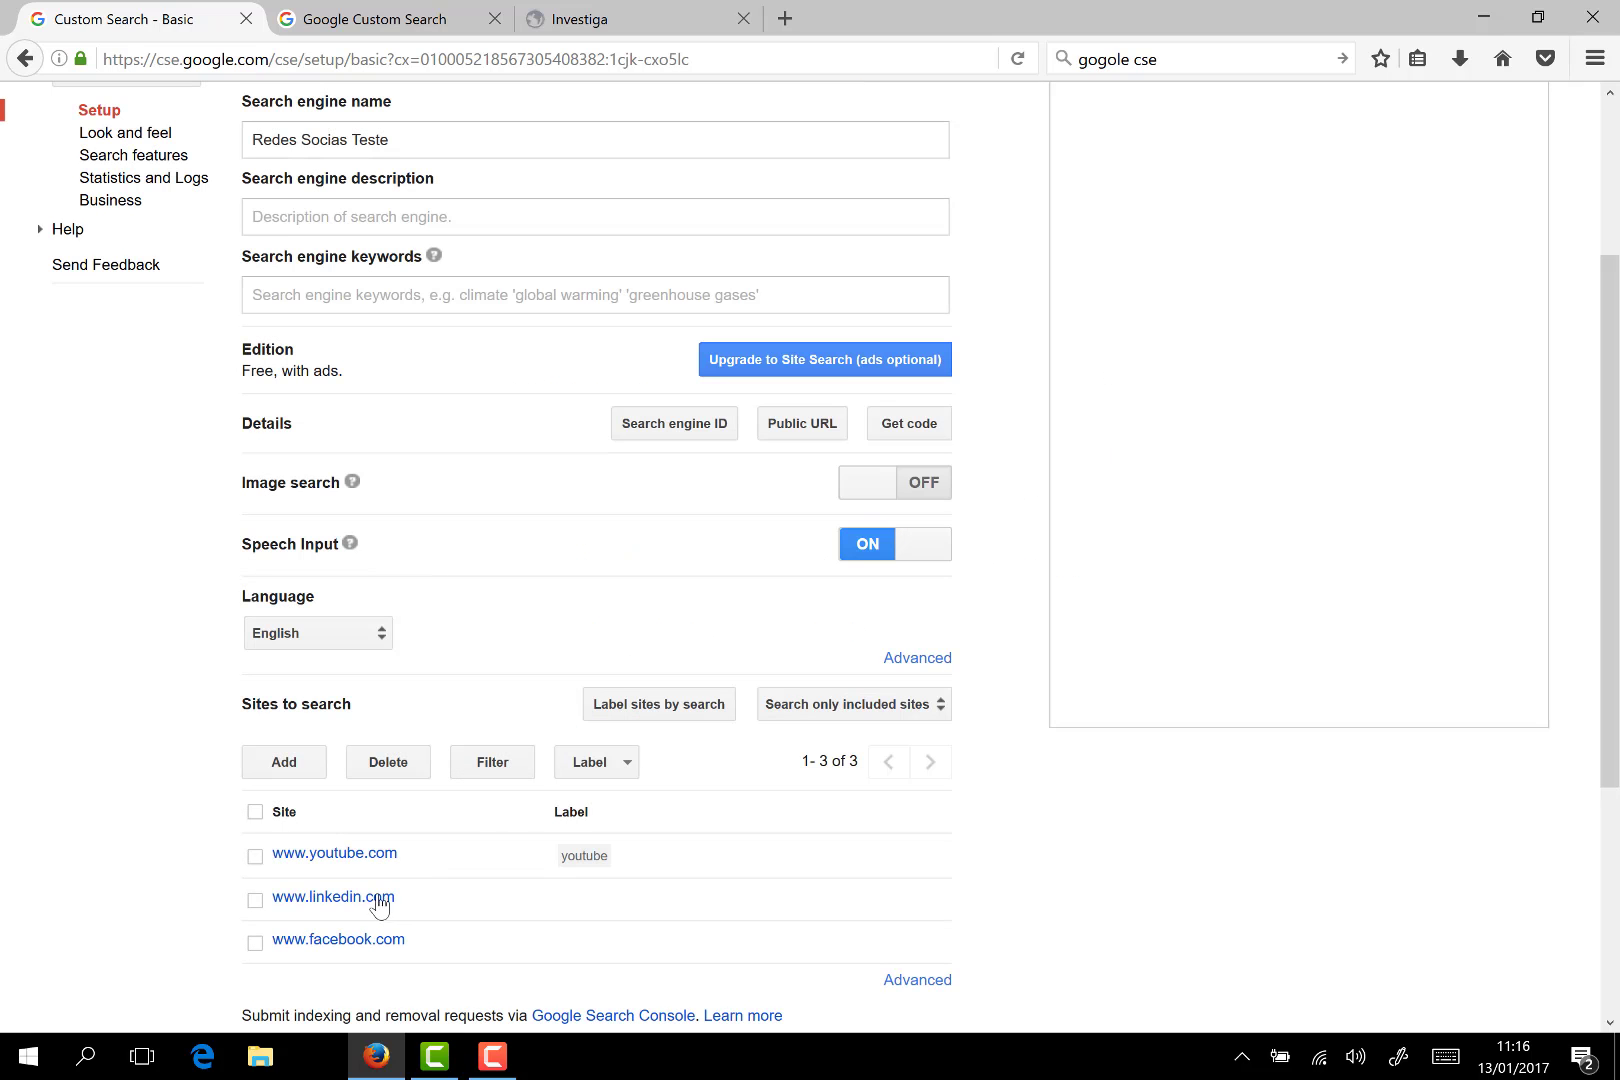
left_click(372, 900)
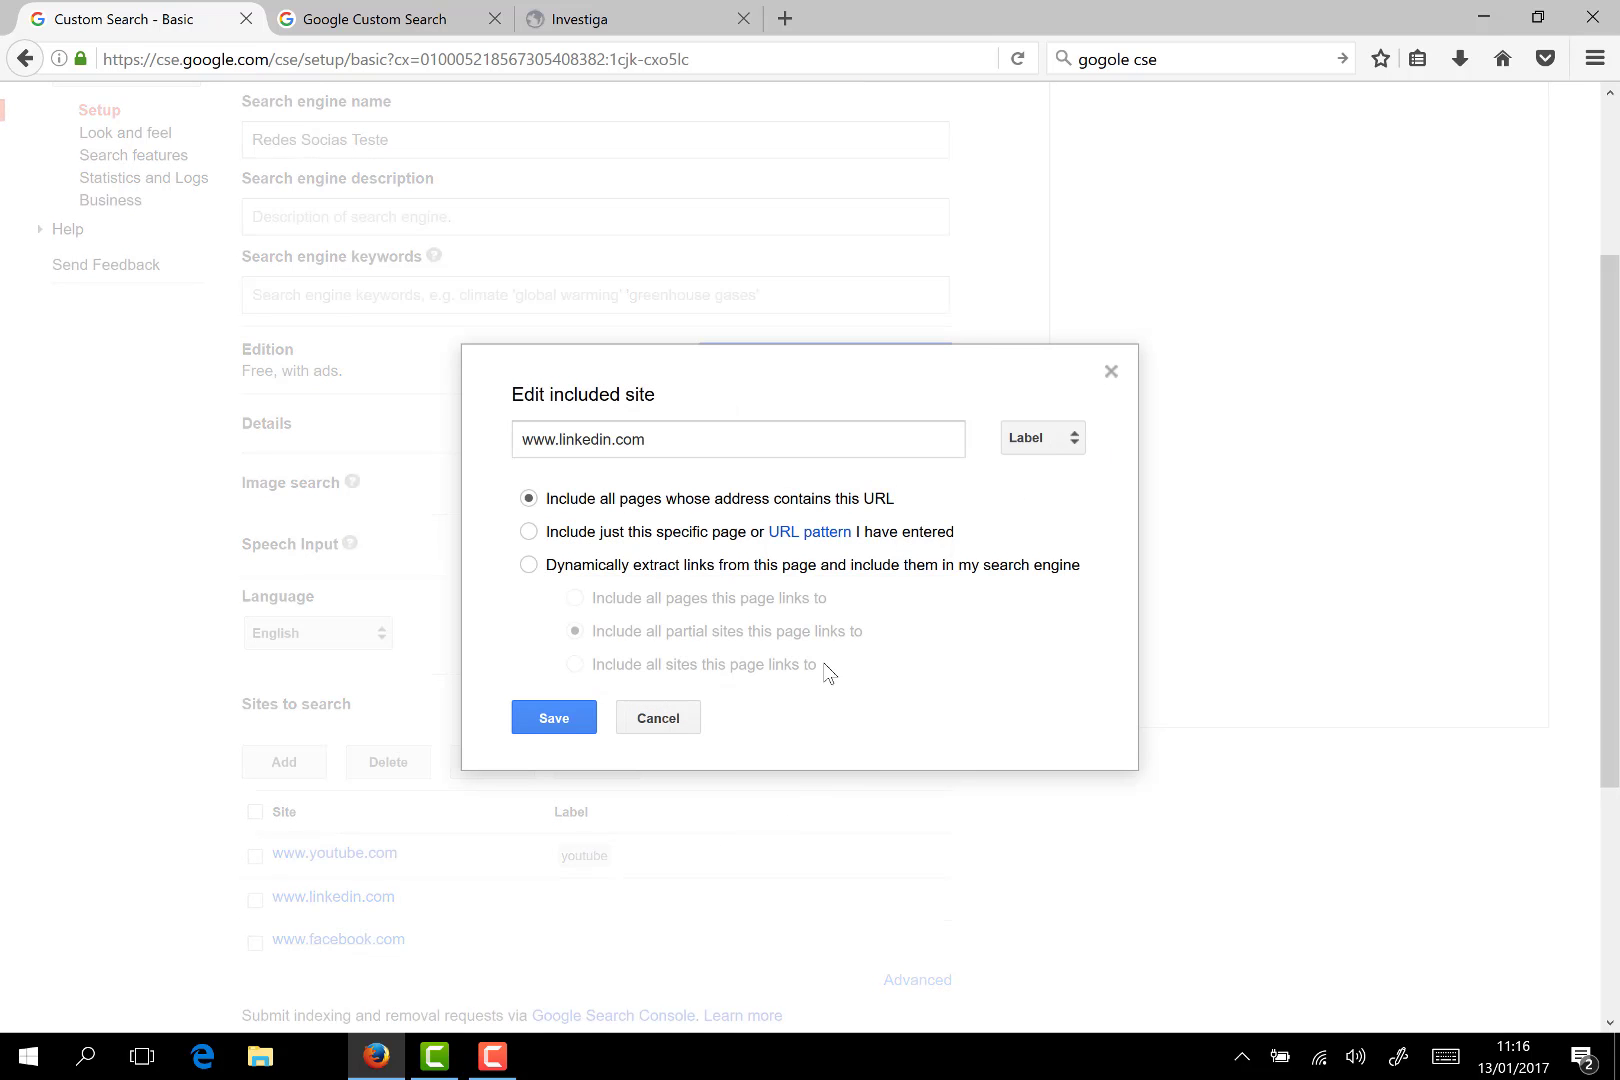
left_click(1025, 441)
left_click(1076, 470)
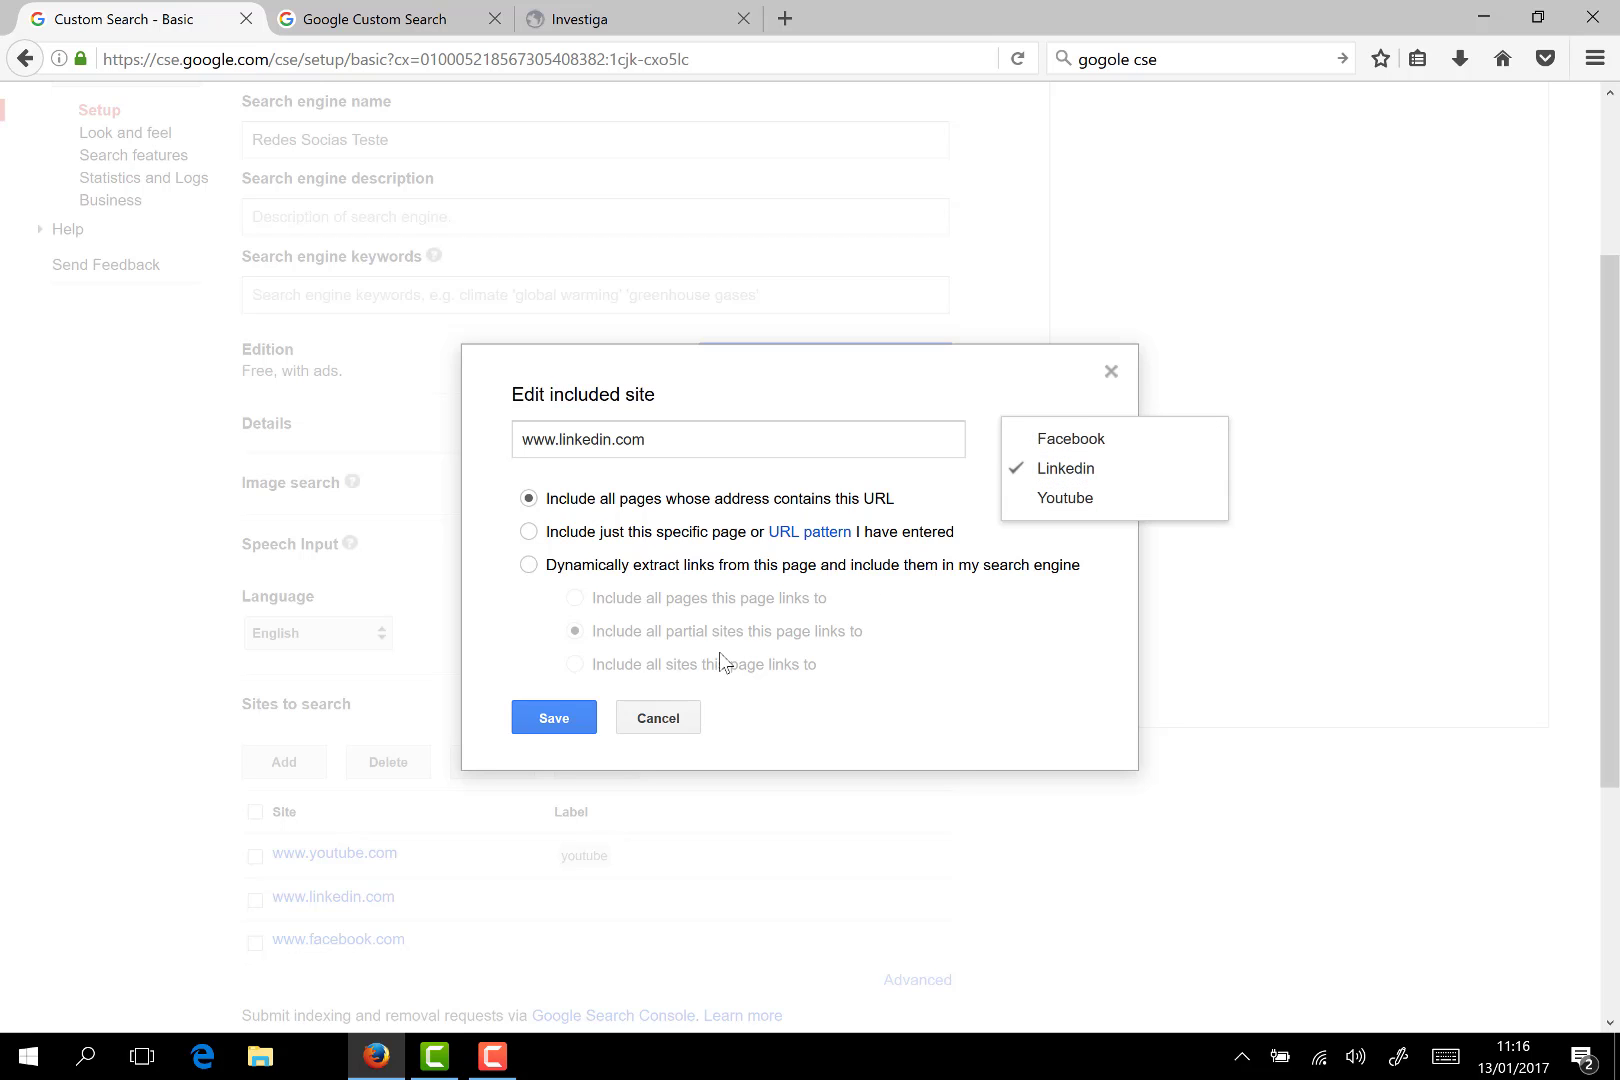
left_click(573, 716)
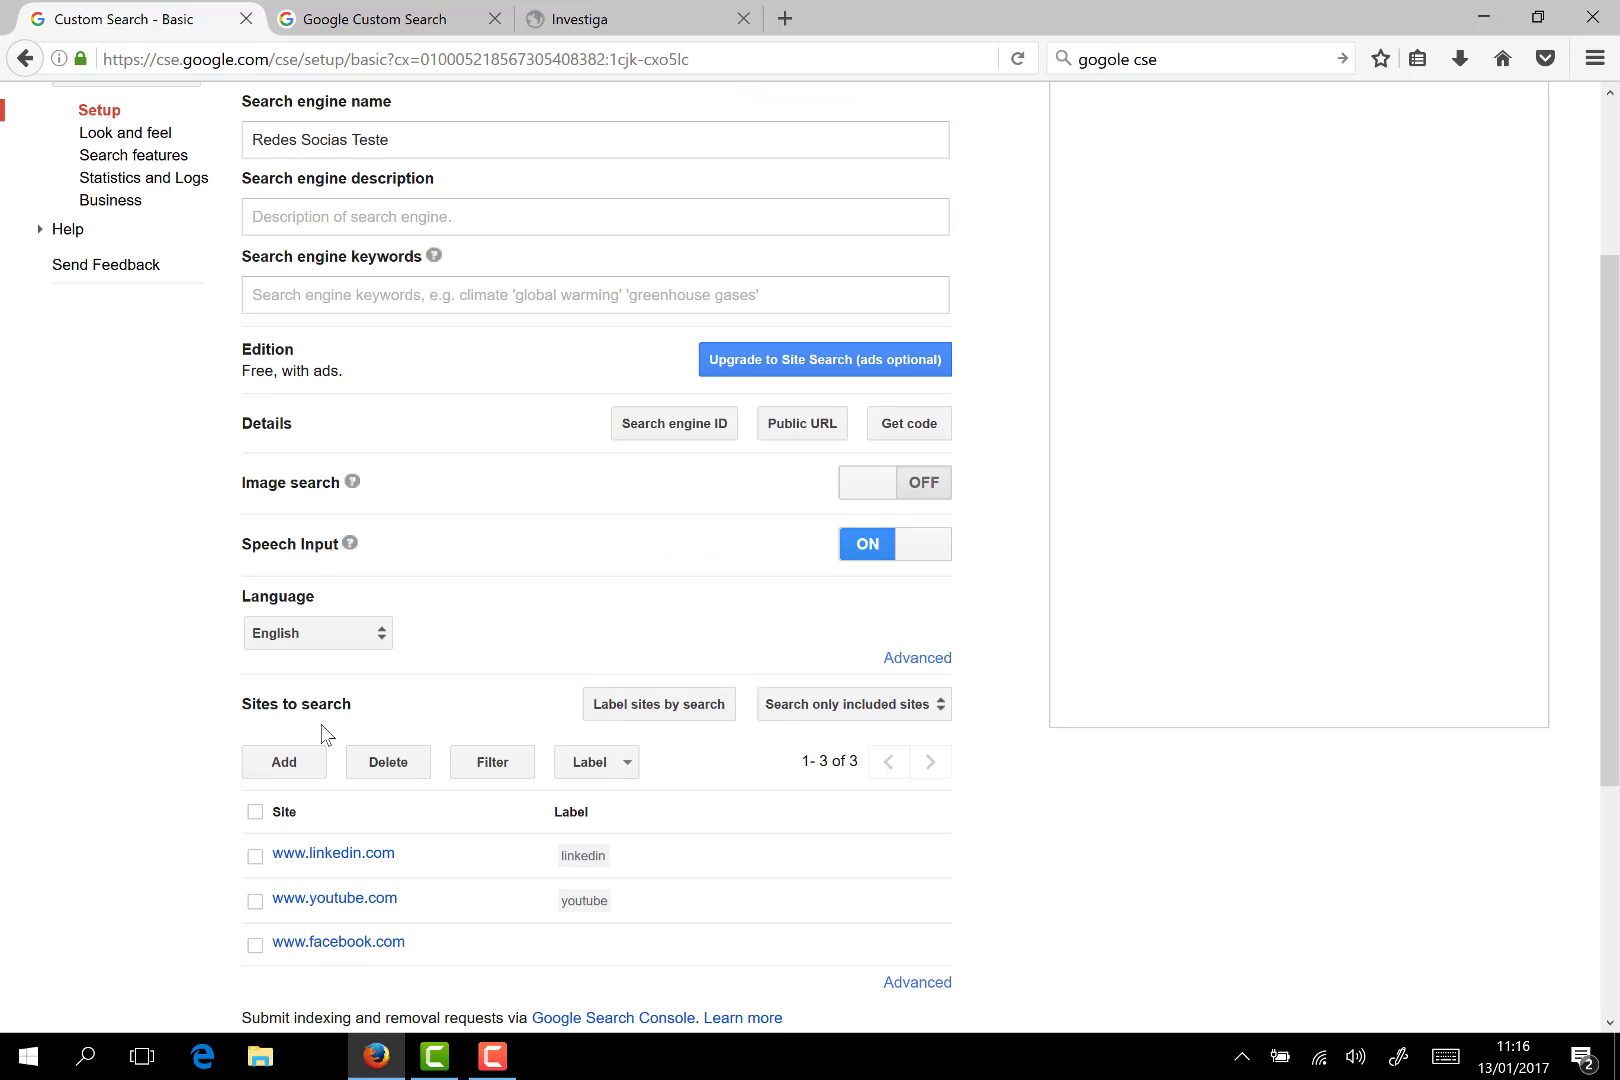
scroll(322, 760, "down", 3)
left_click(356, 690)
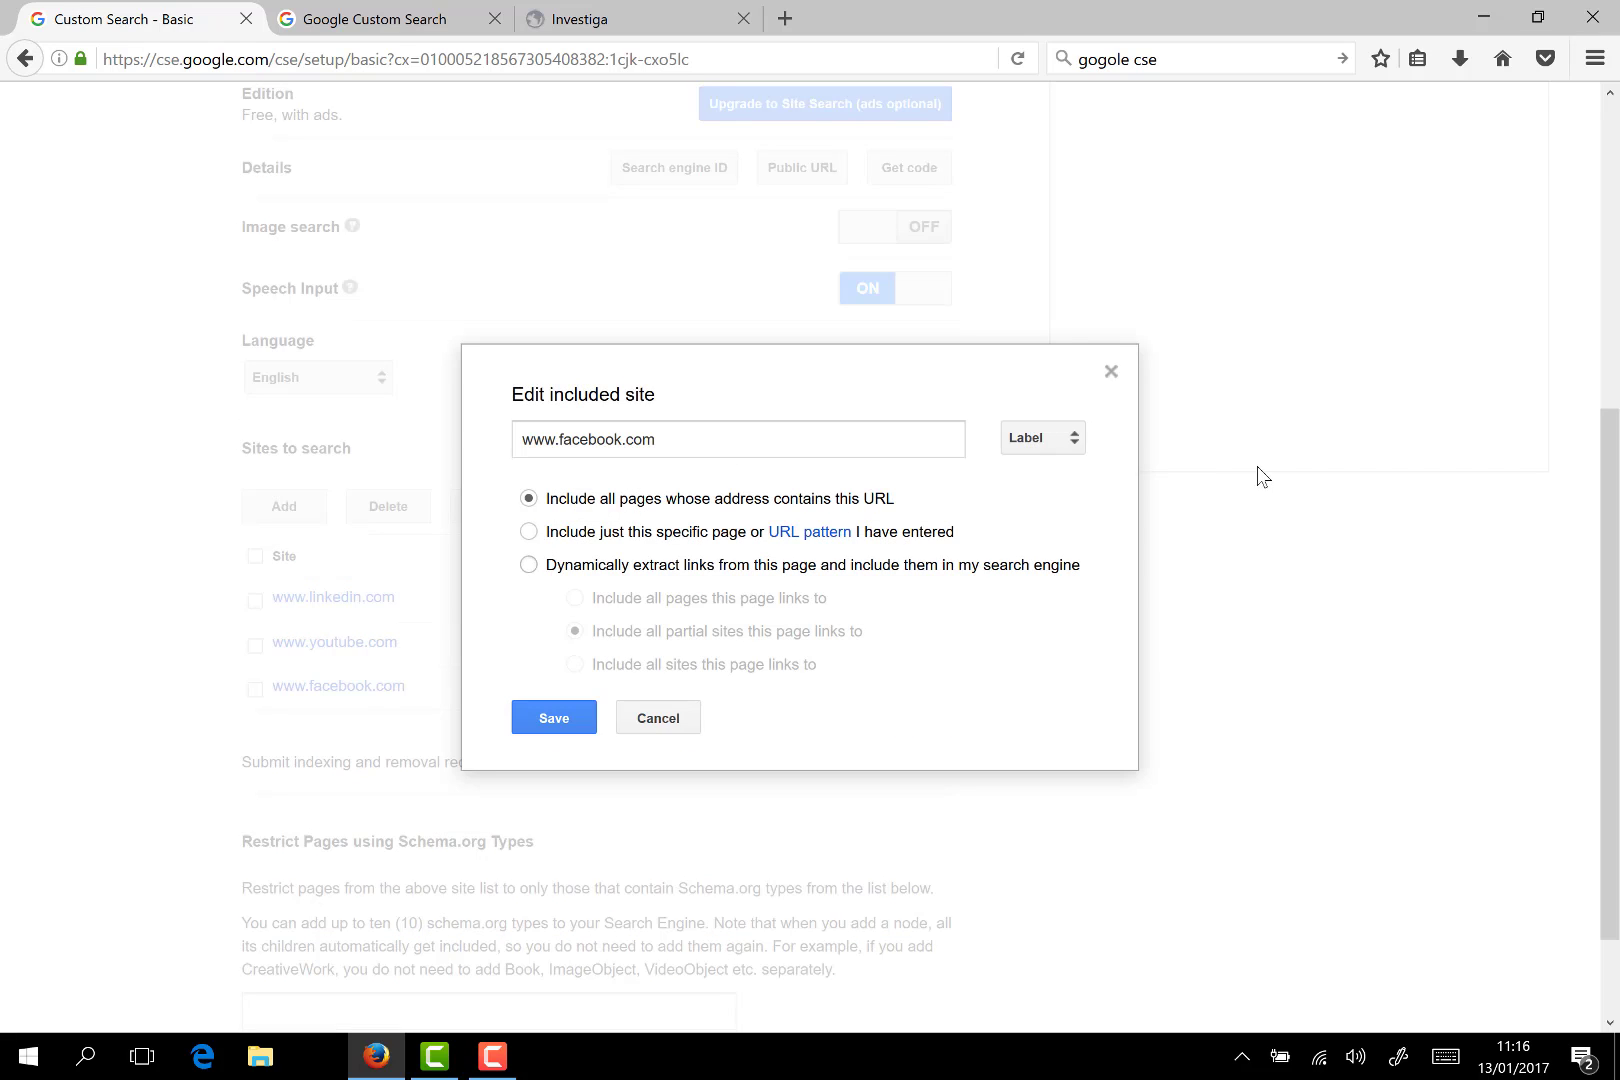
left_click(1048, 437)
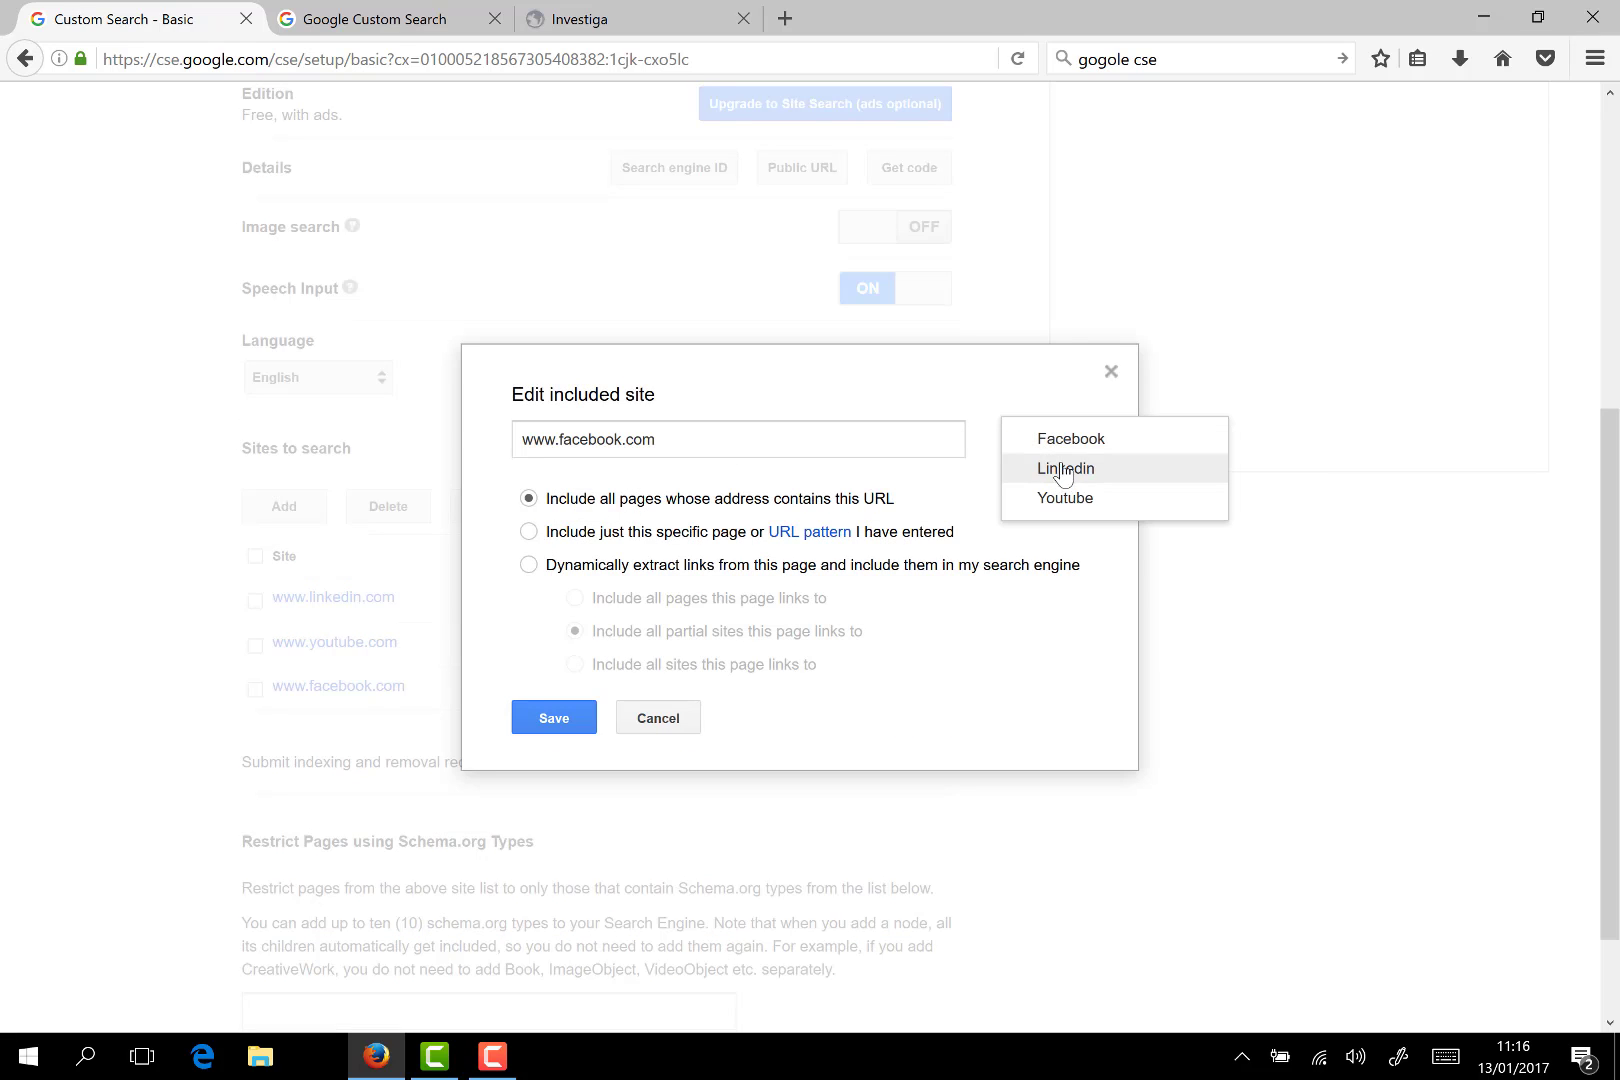
left_click(1040, 440)
left_click(558, 718)
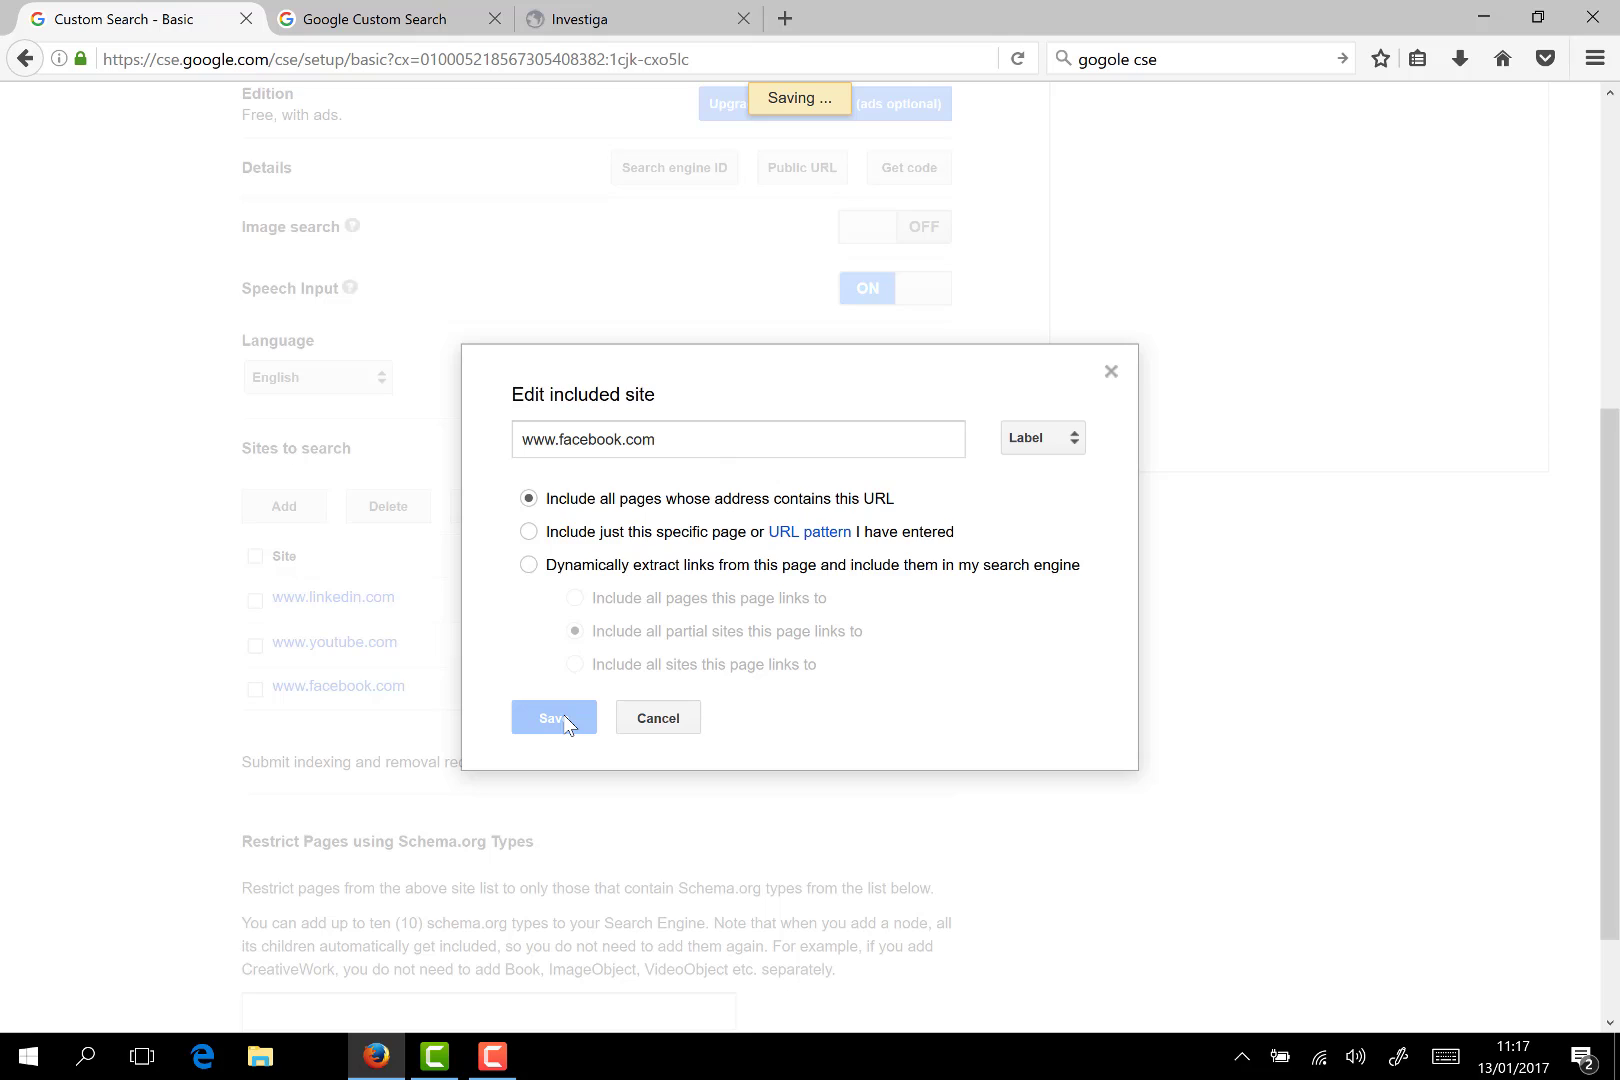
- Close the old public search page and reopen the Redes Socias Teste engine from its public URL
left_click(494, 18)
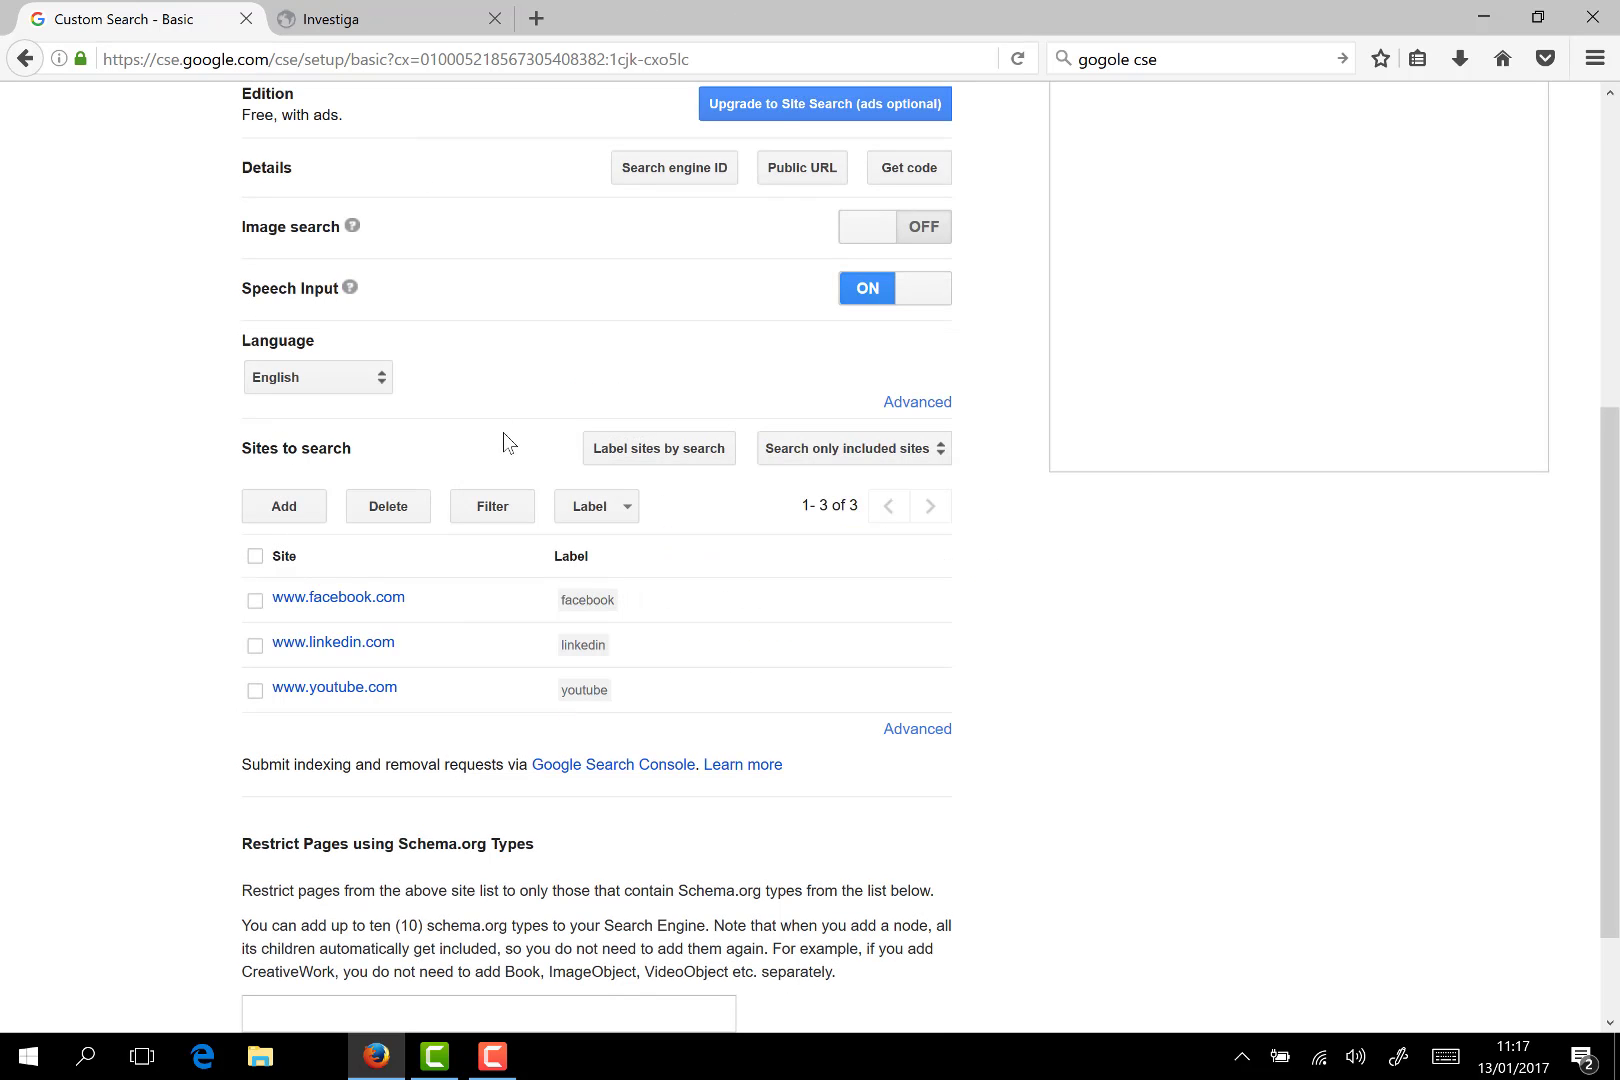
scroll(502, 432, "up", 3)
left_click(800, 428)
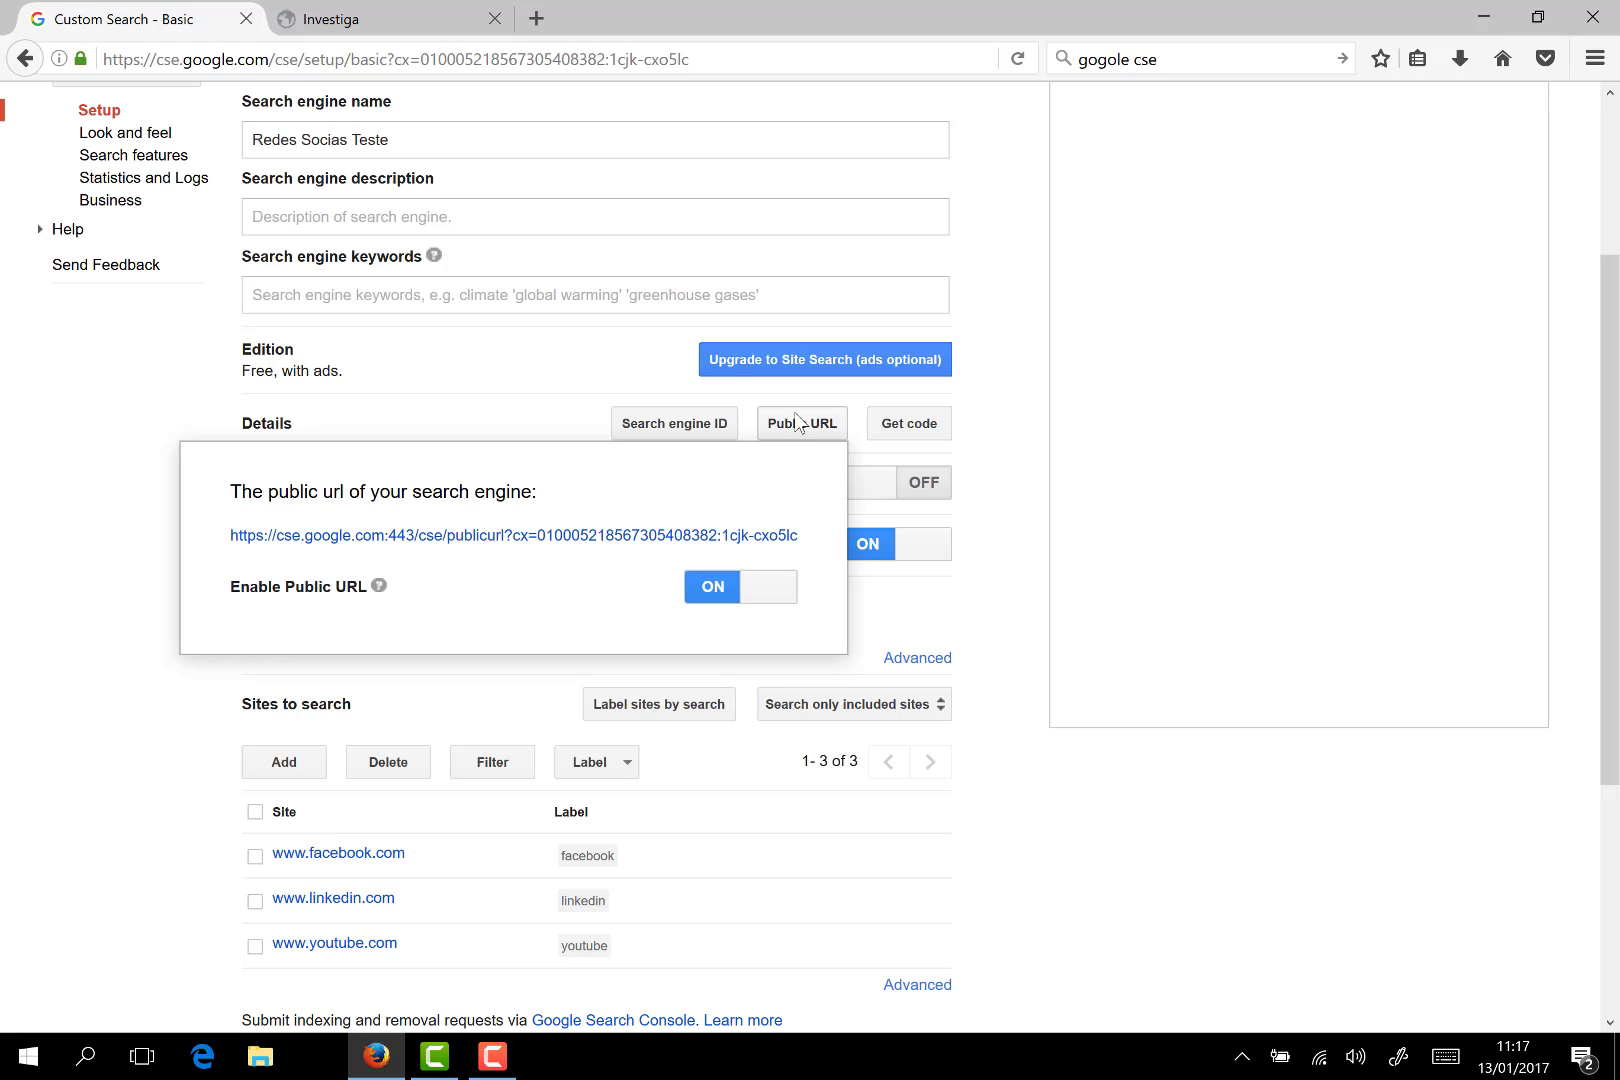
left_click(558, 540)
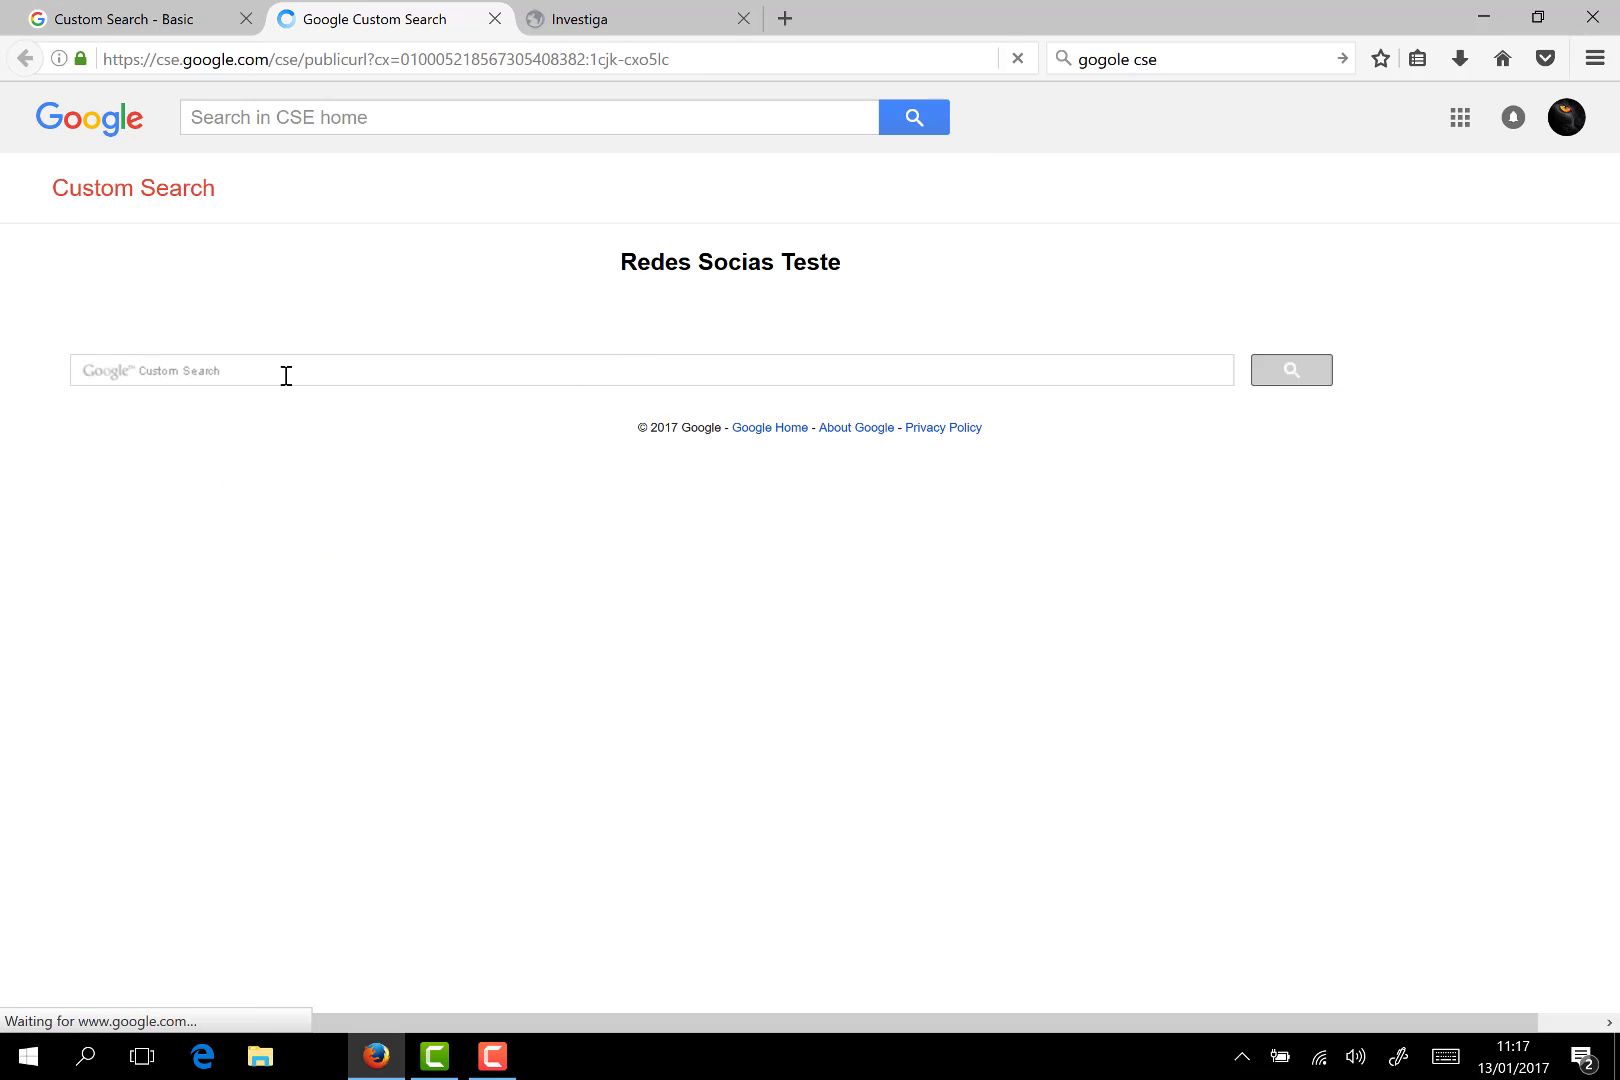
left_click(286, 375)
type("ciso")
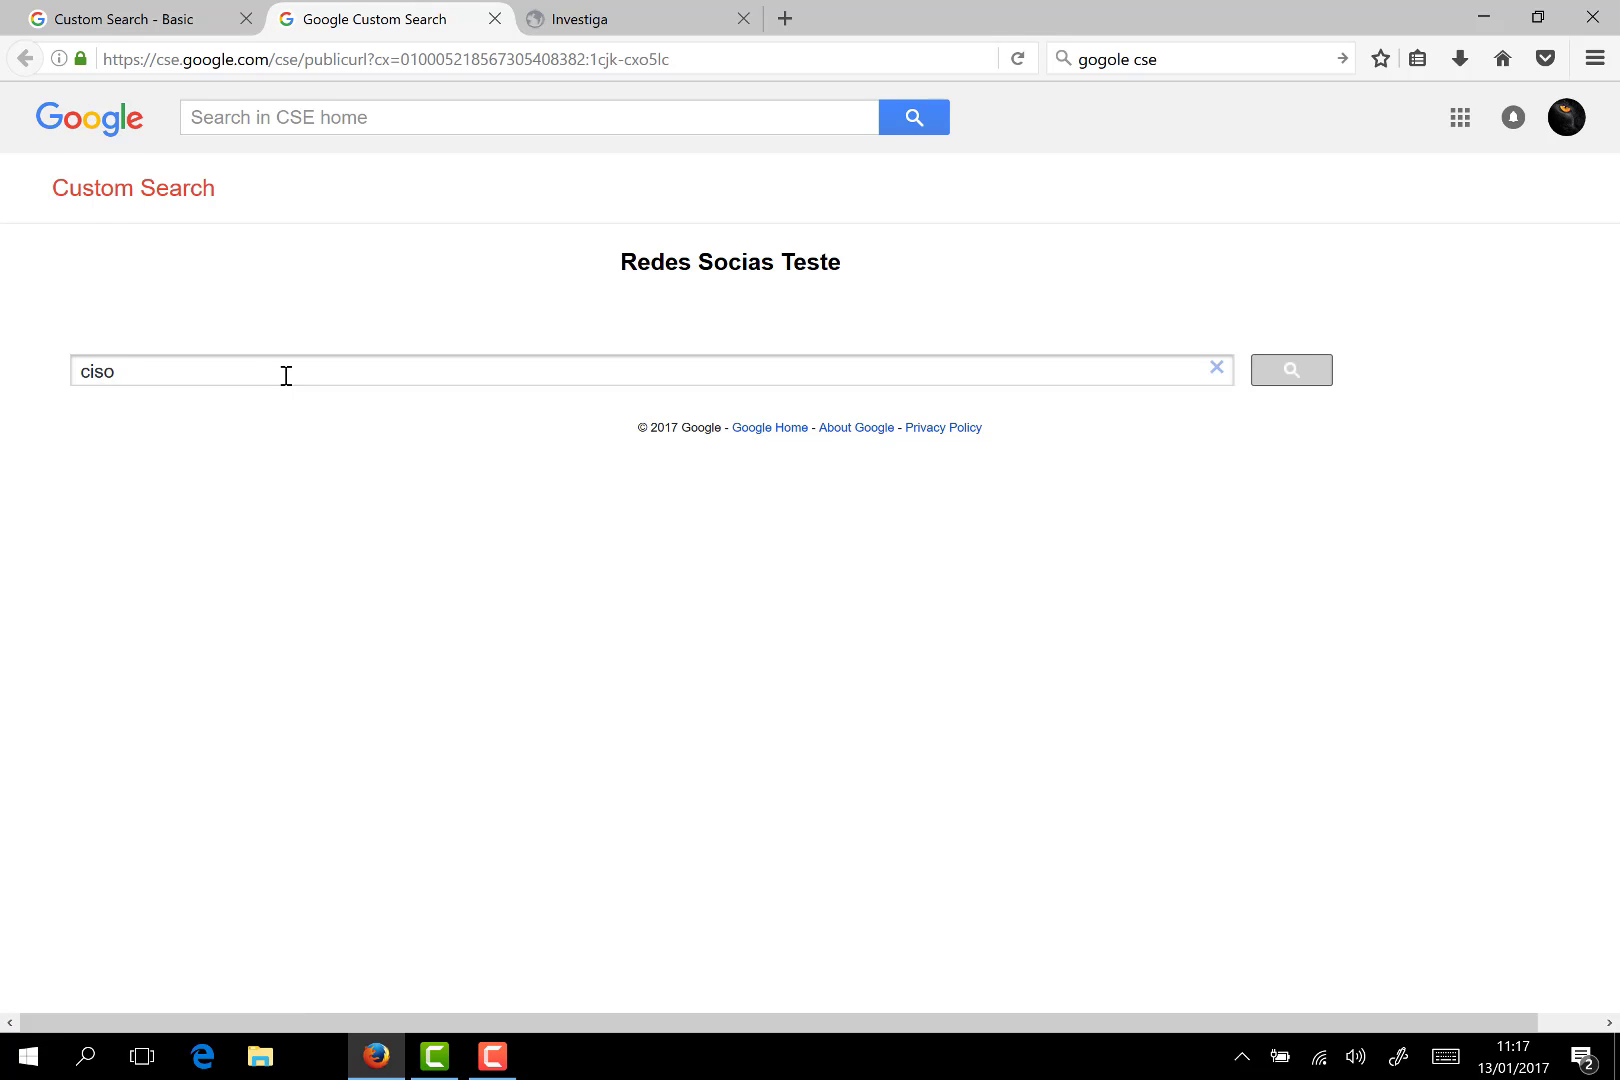
key("Return")
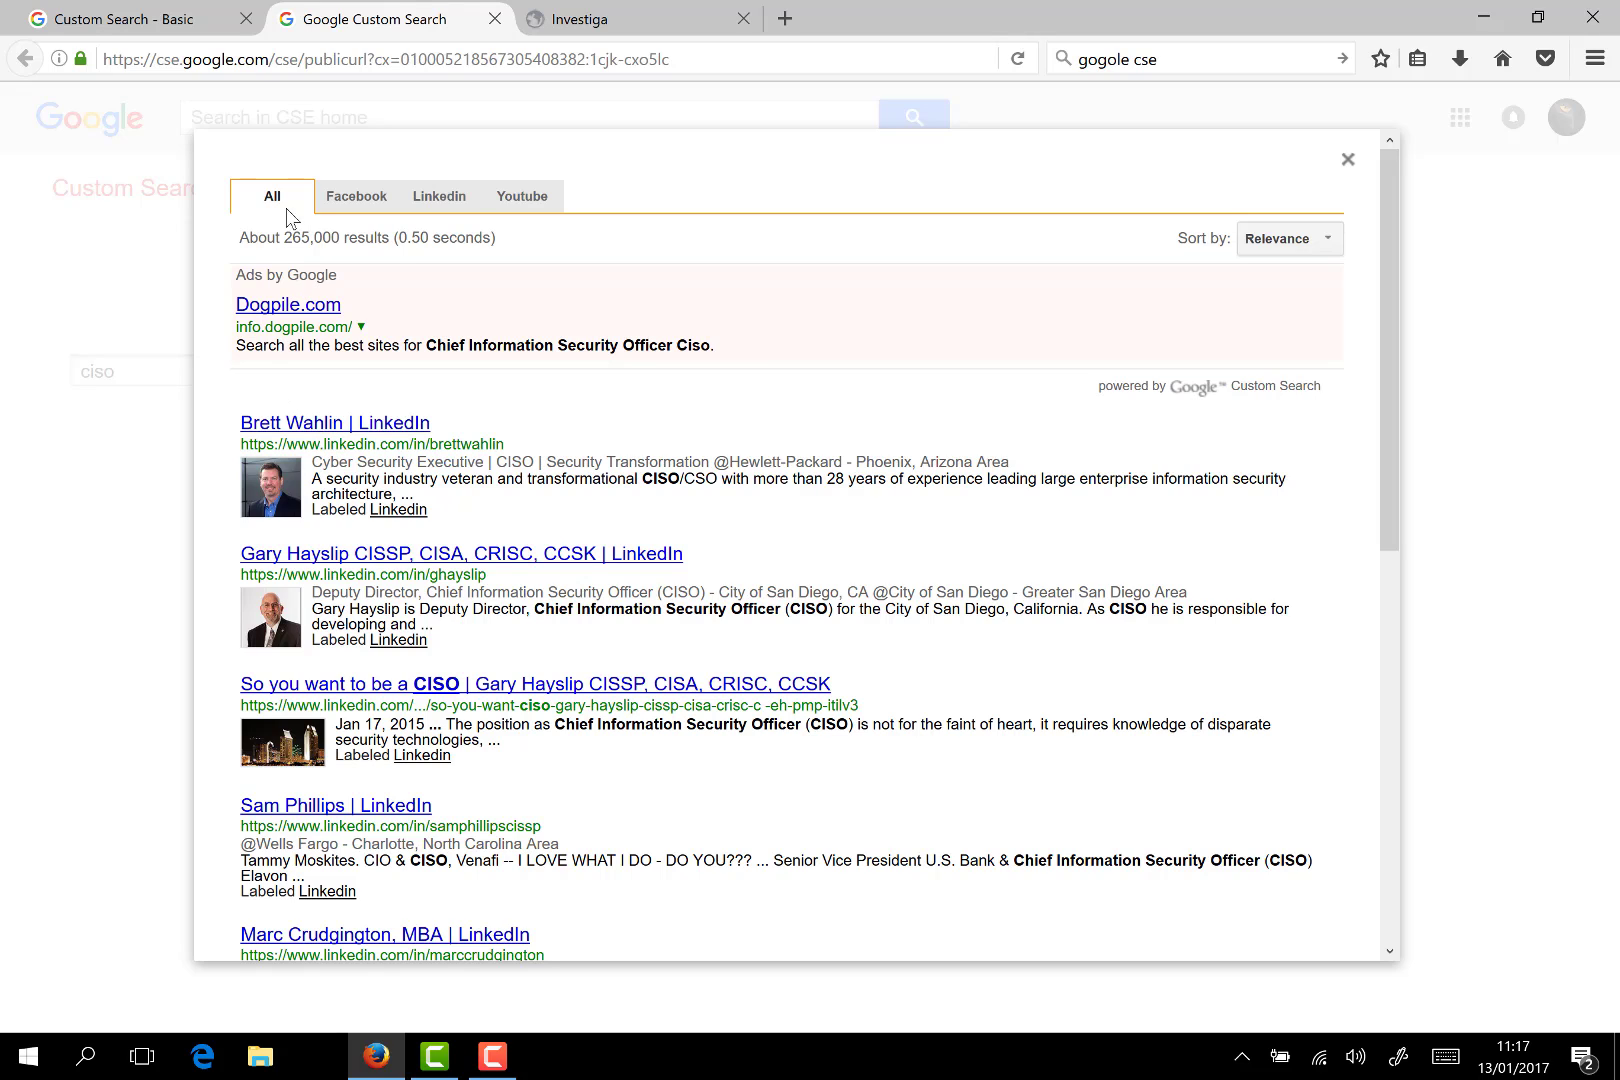
left_click(1347, 160)
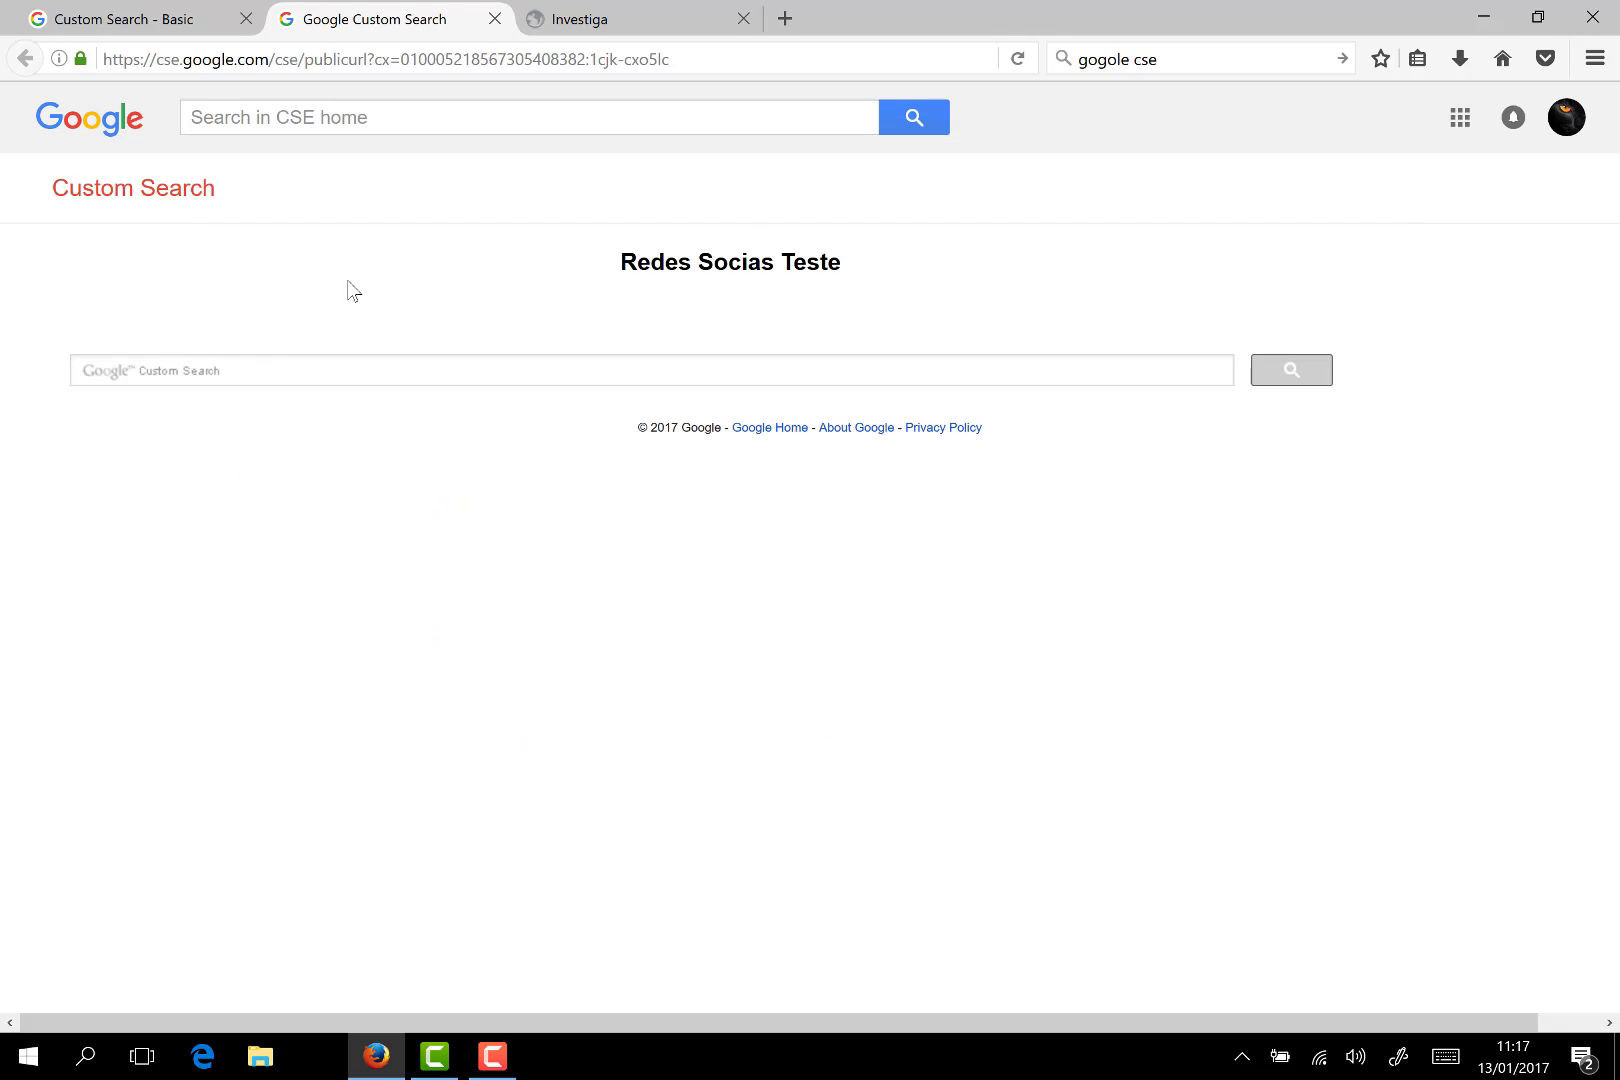
- Search the engine for cisco and look through the results and their labels
left_click(275, 363)
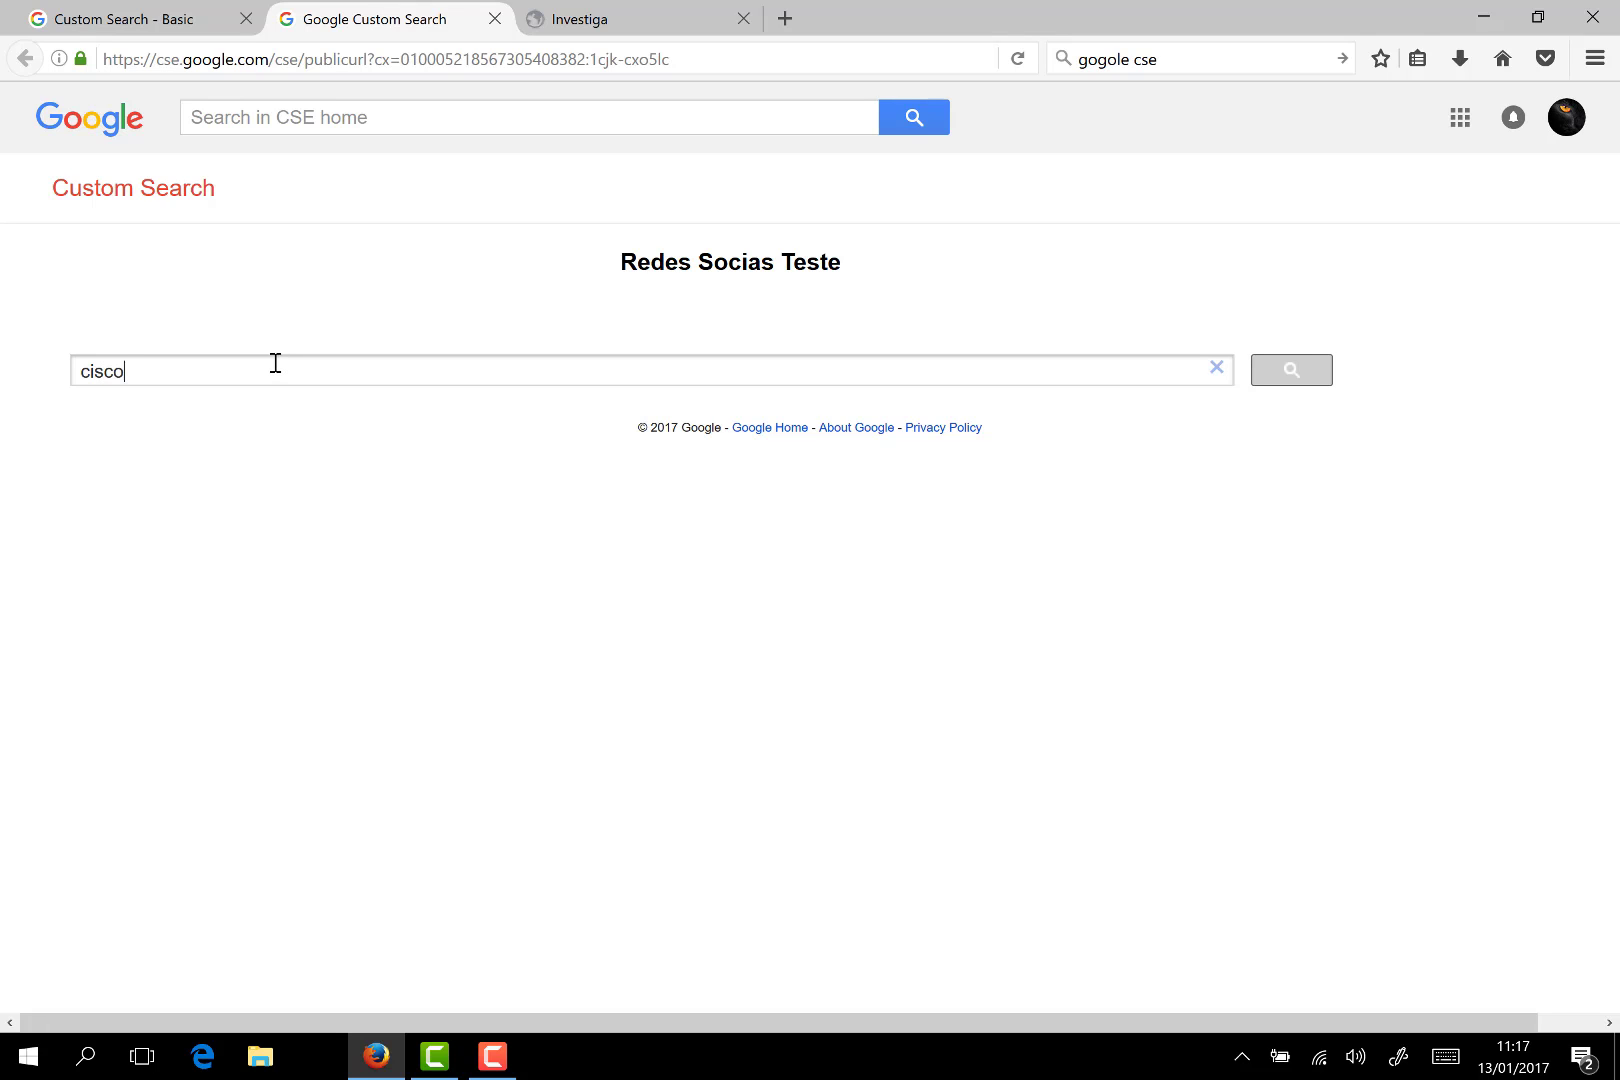
key("Return")
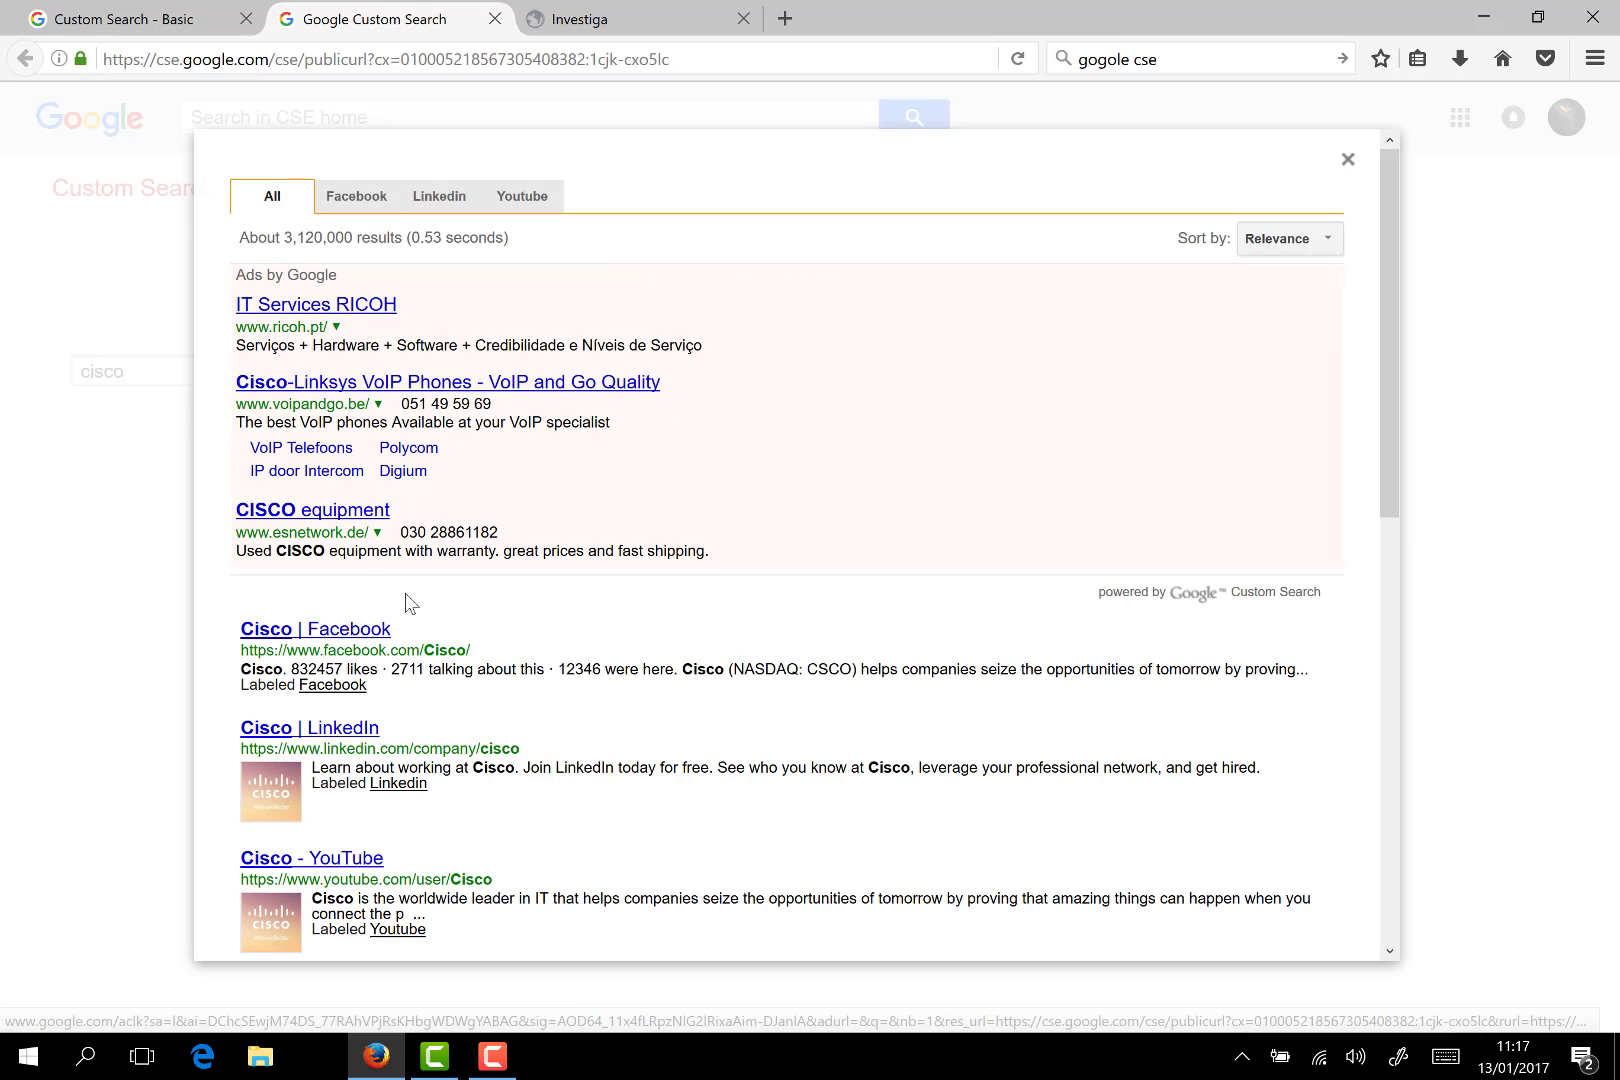
scroll(313, 763, "down", 3)
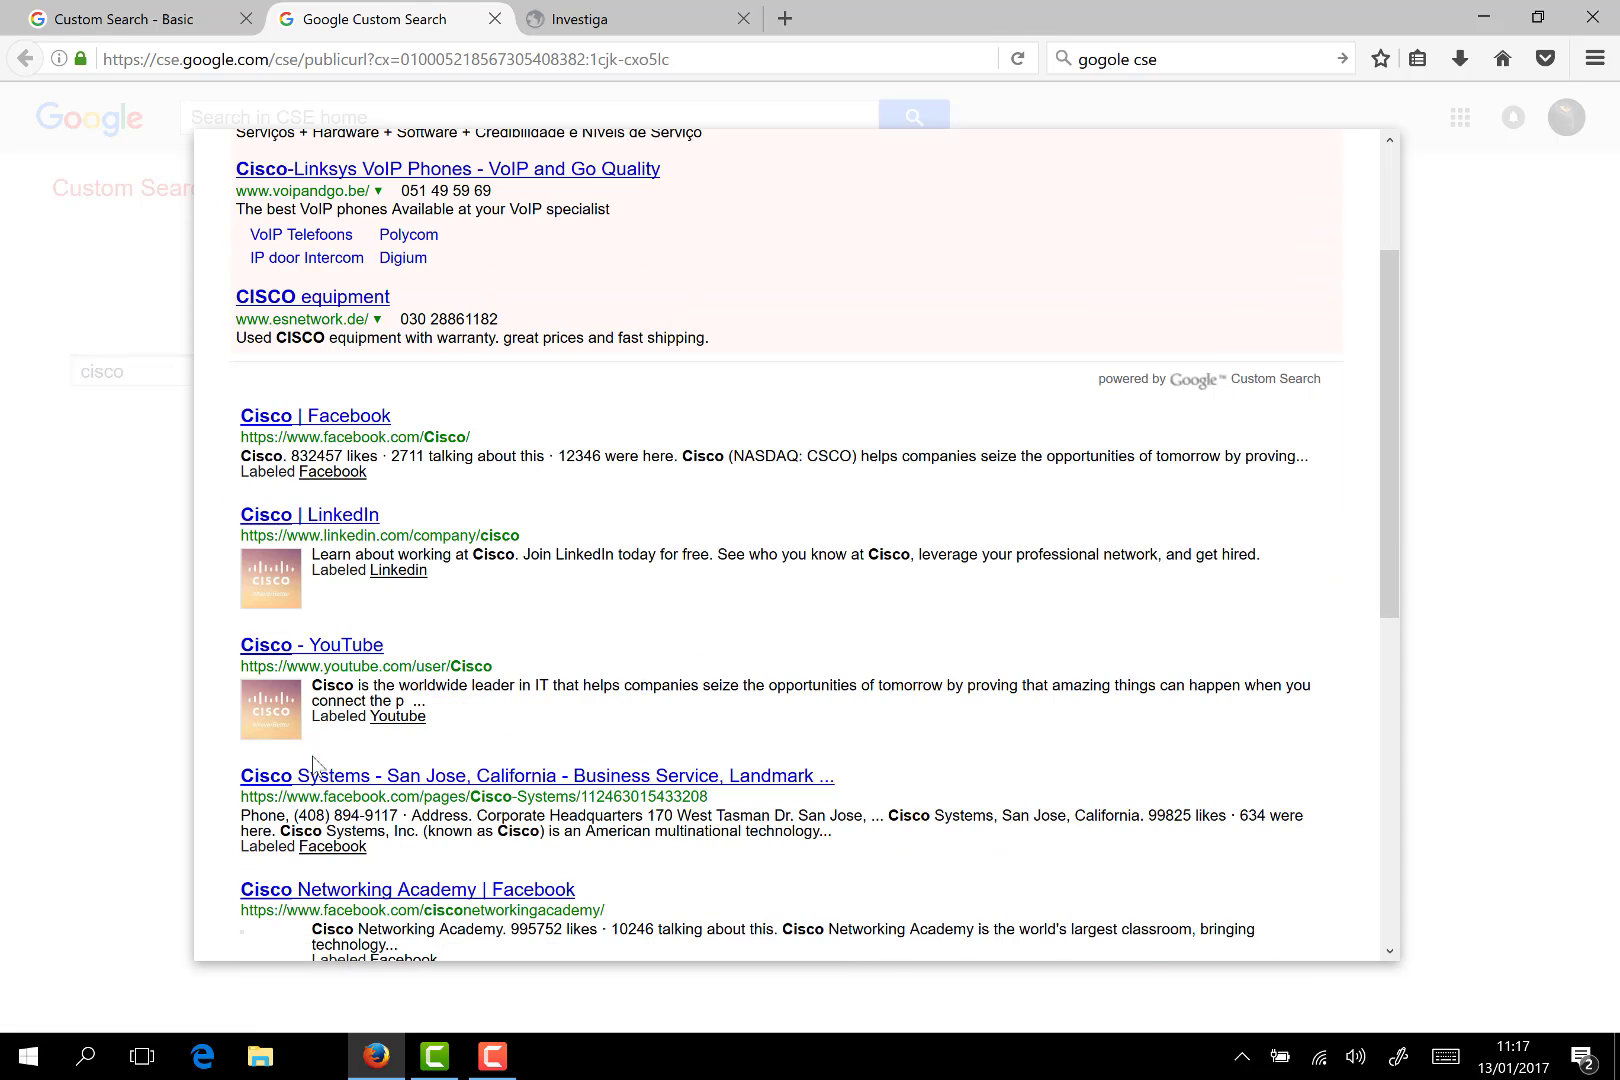
scroll(437, 500, "up", 3)
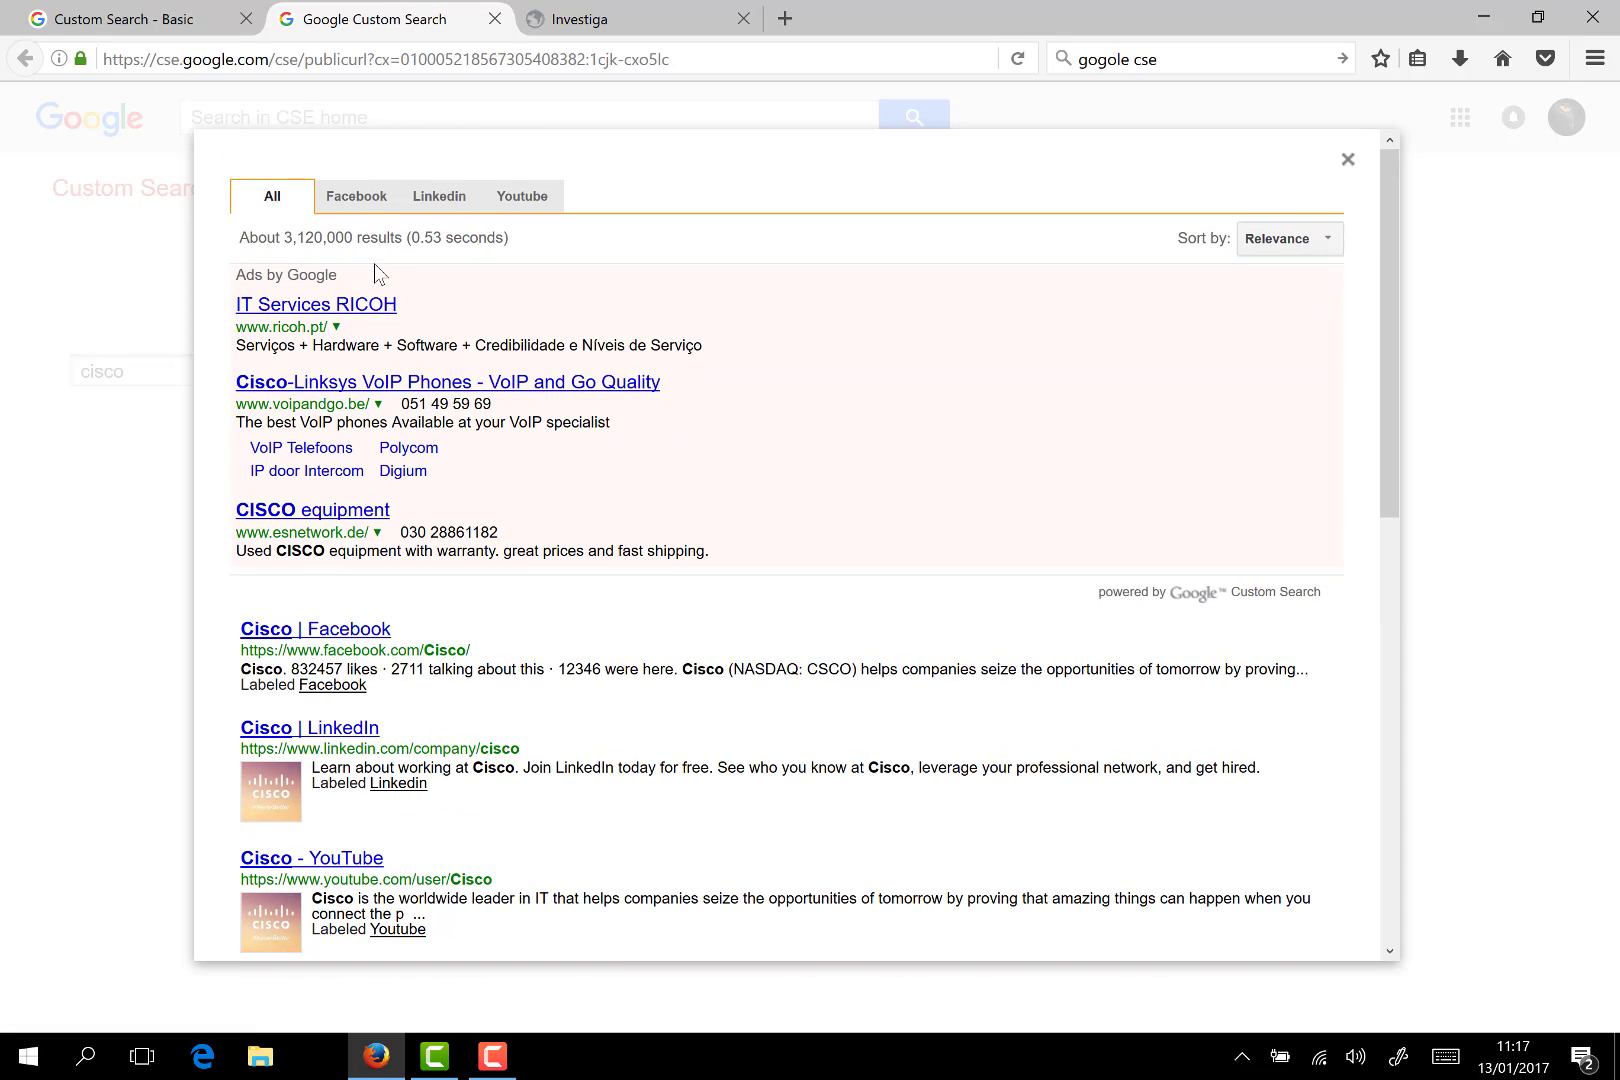
- View the cisco results under the Facebook, Linkedin and Youtube refinements, and close the results
left_click(372, 203)
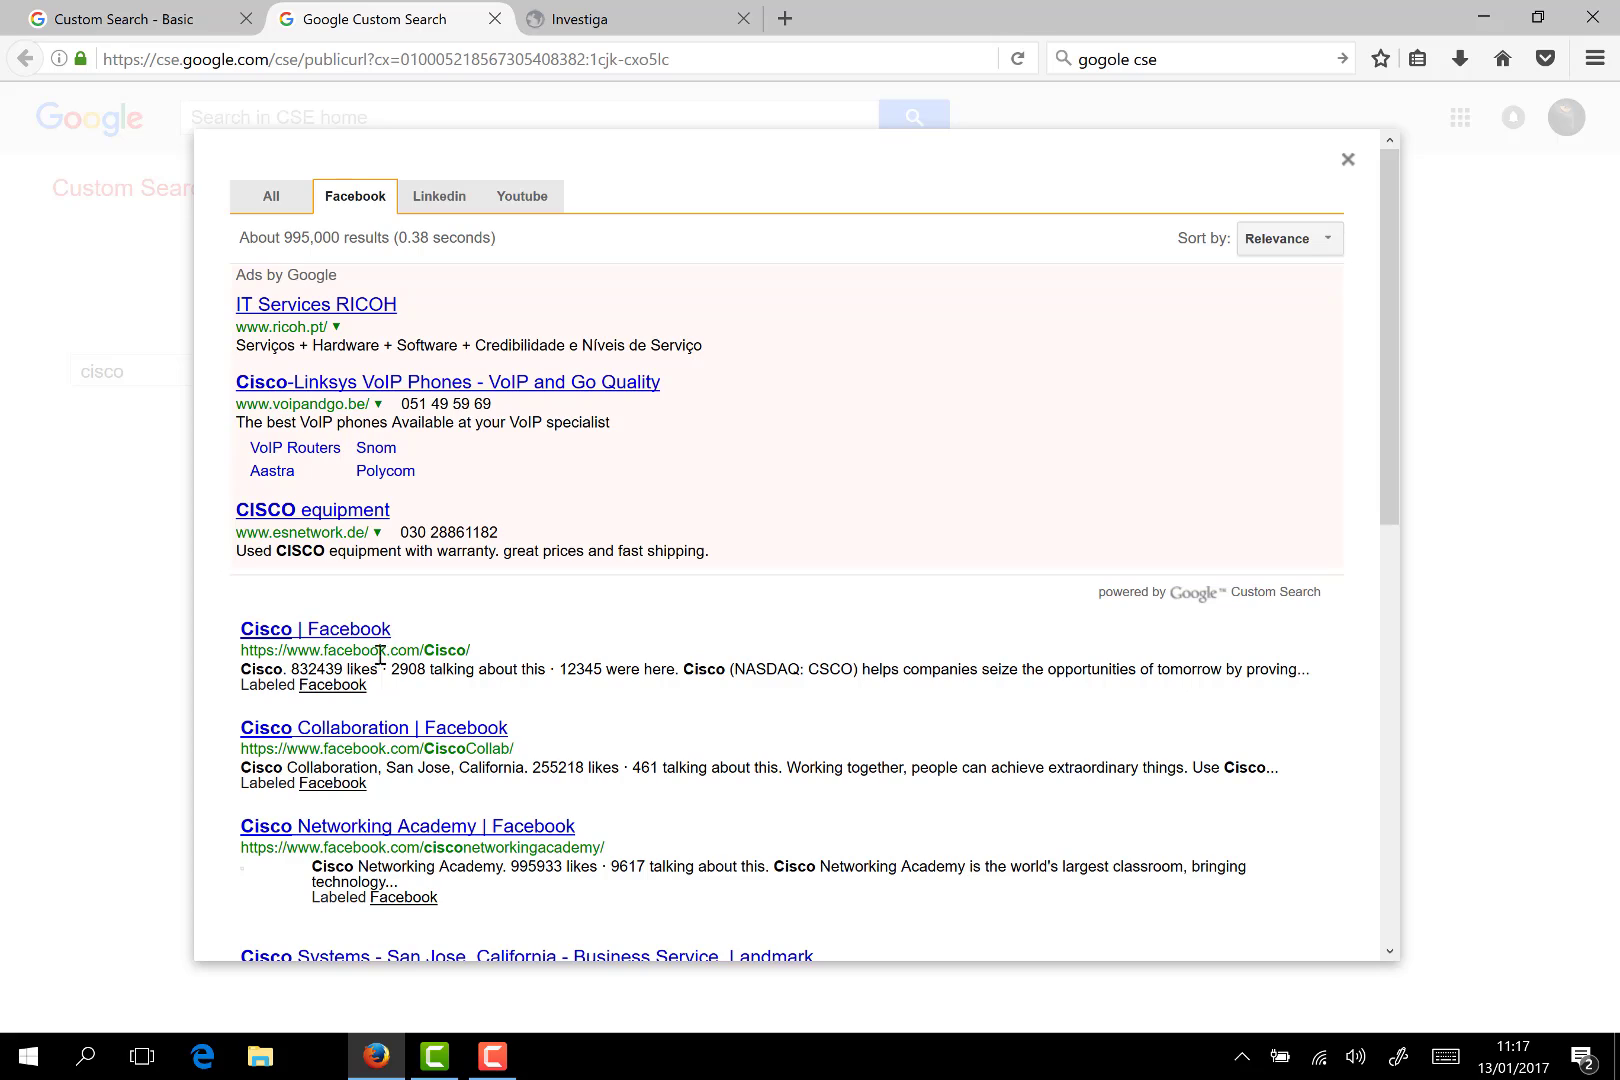
scroll(564, 697, "down", 3)
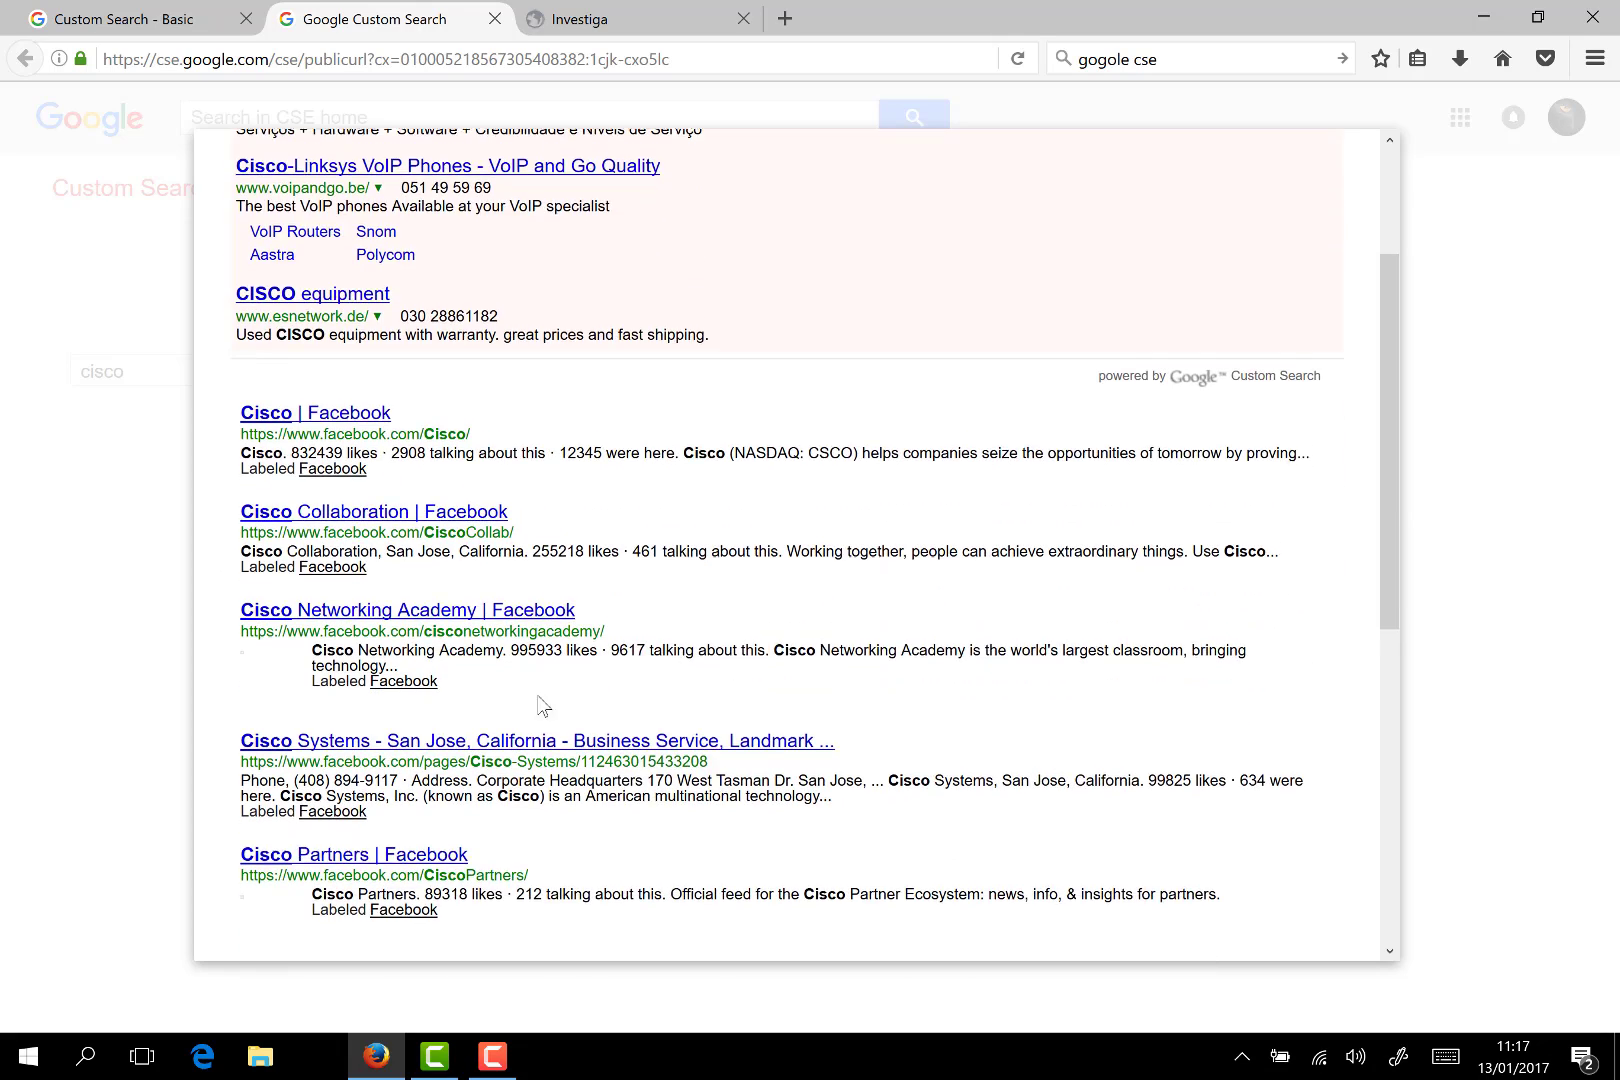
scroll(535, 705, "down", 3)
scroll(483, 594, "up", 6)
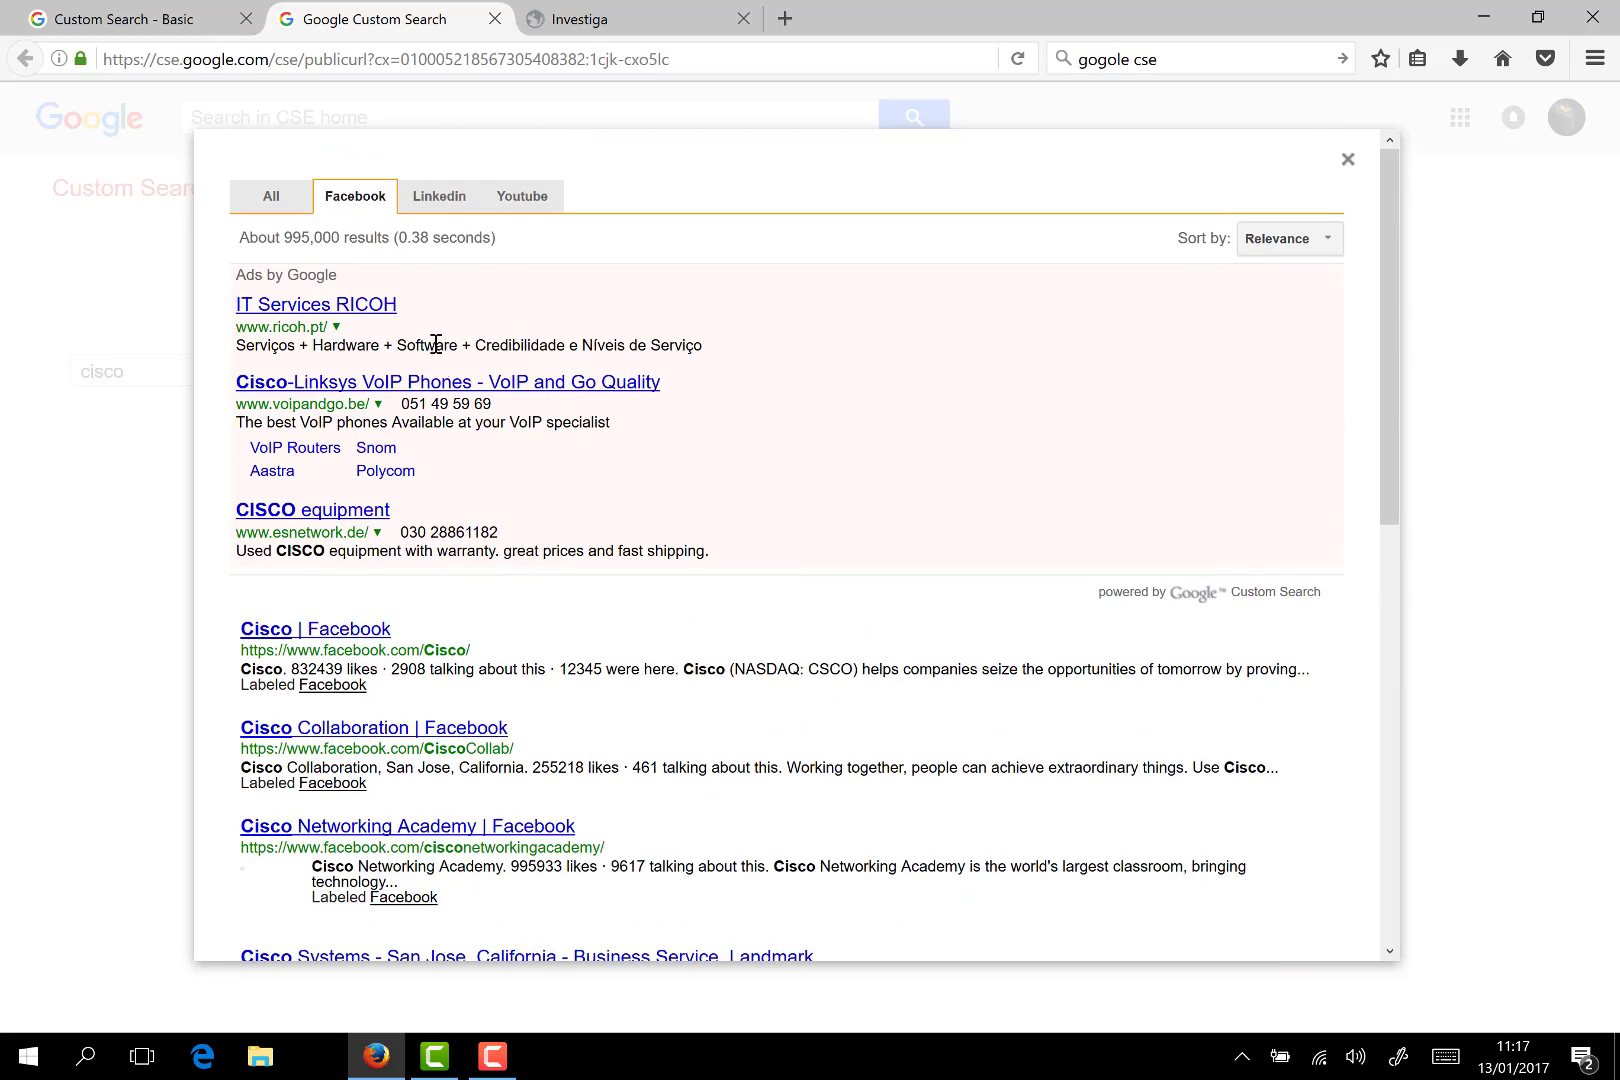
left_click(446, 210)
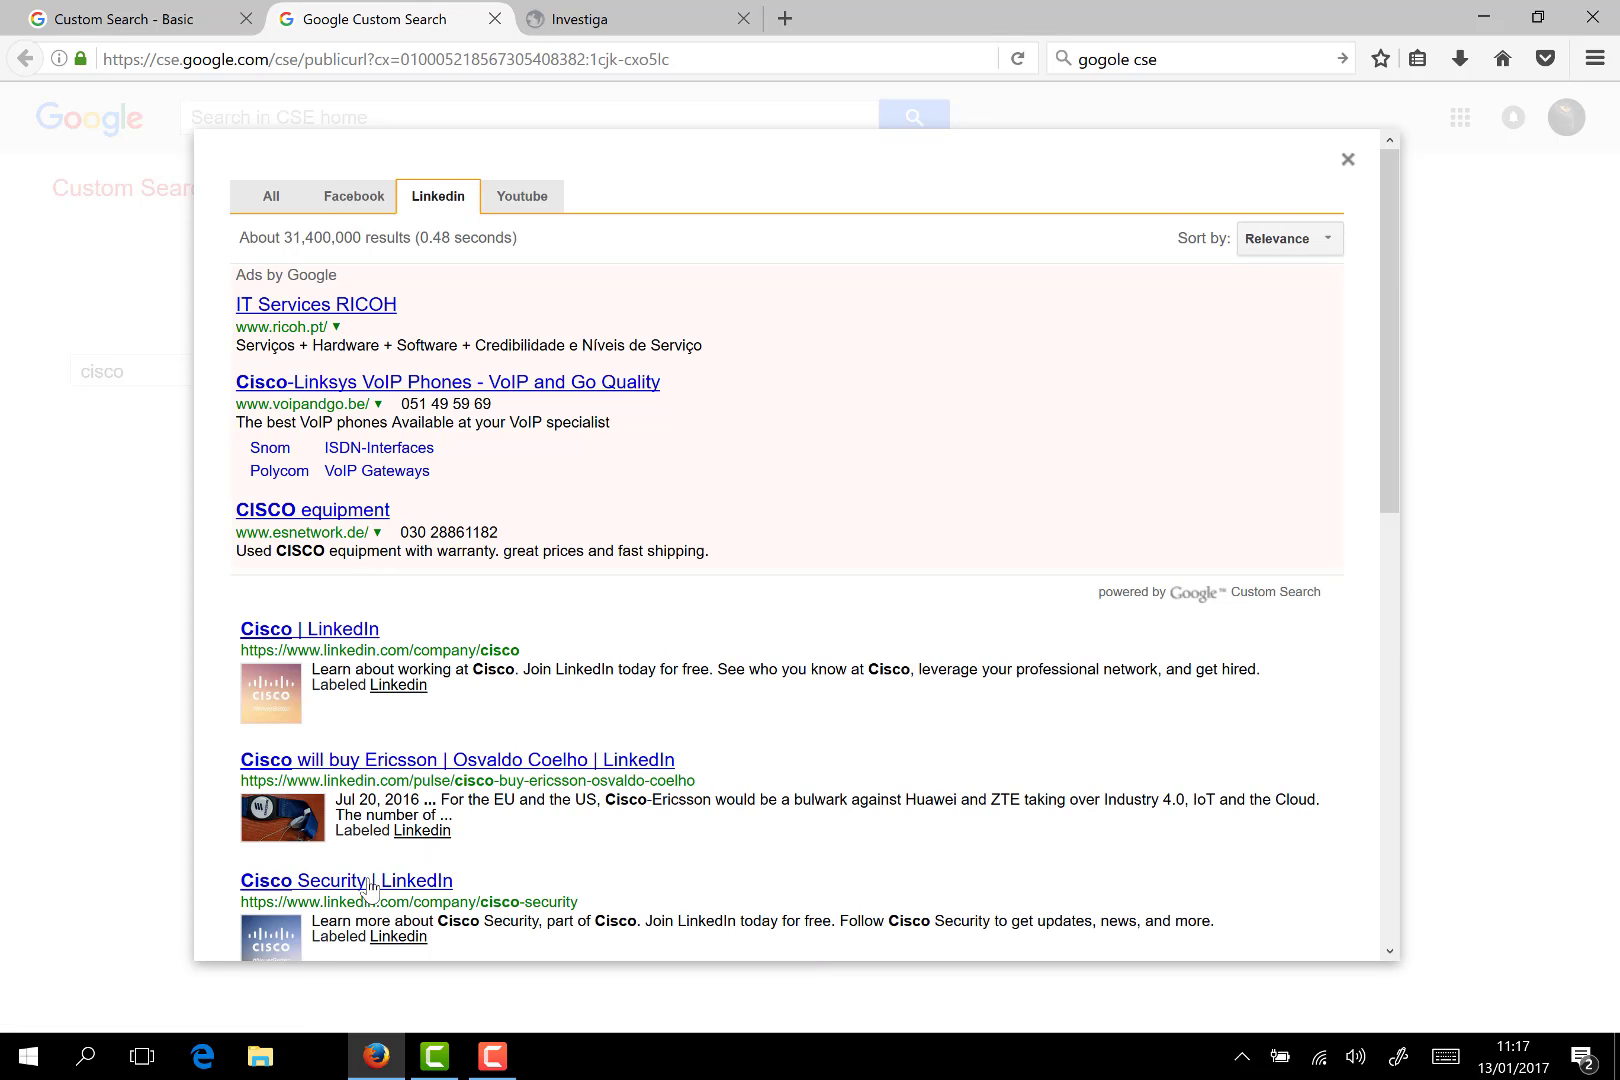
left_click(517, 203)
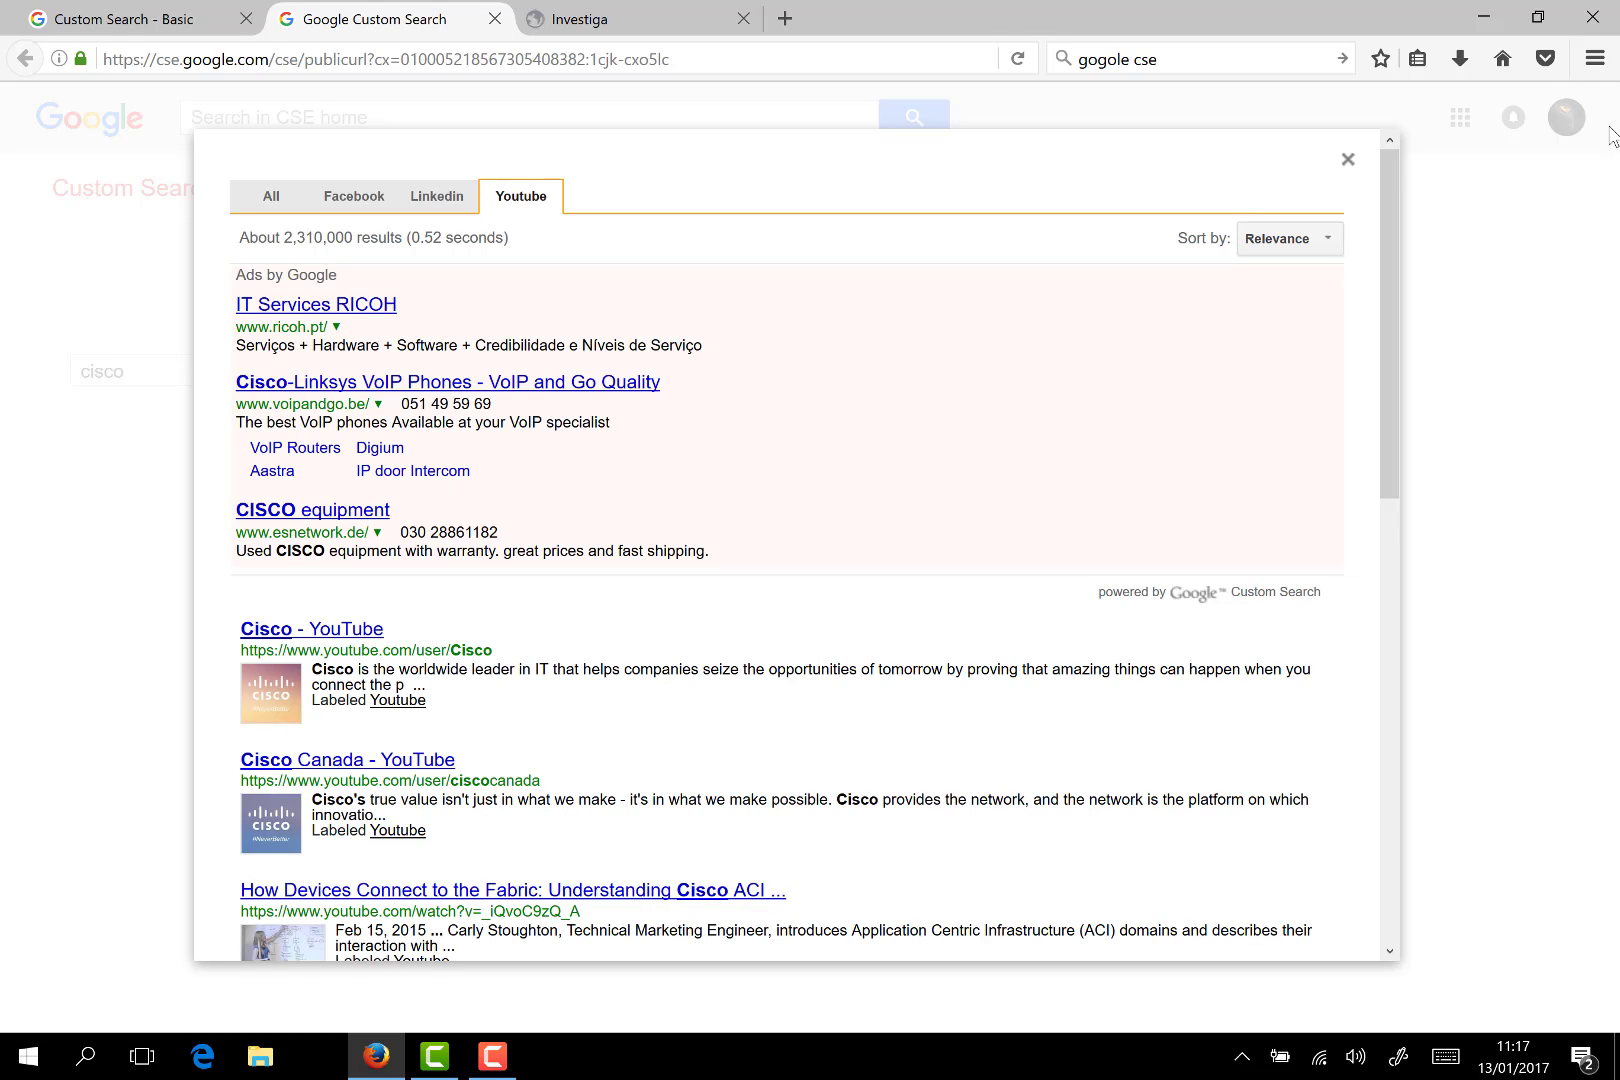
left_click(1347, 162)
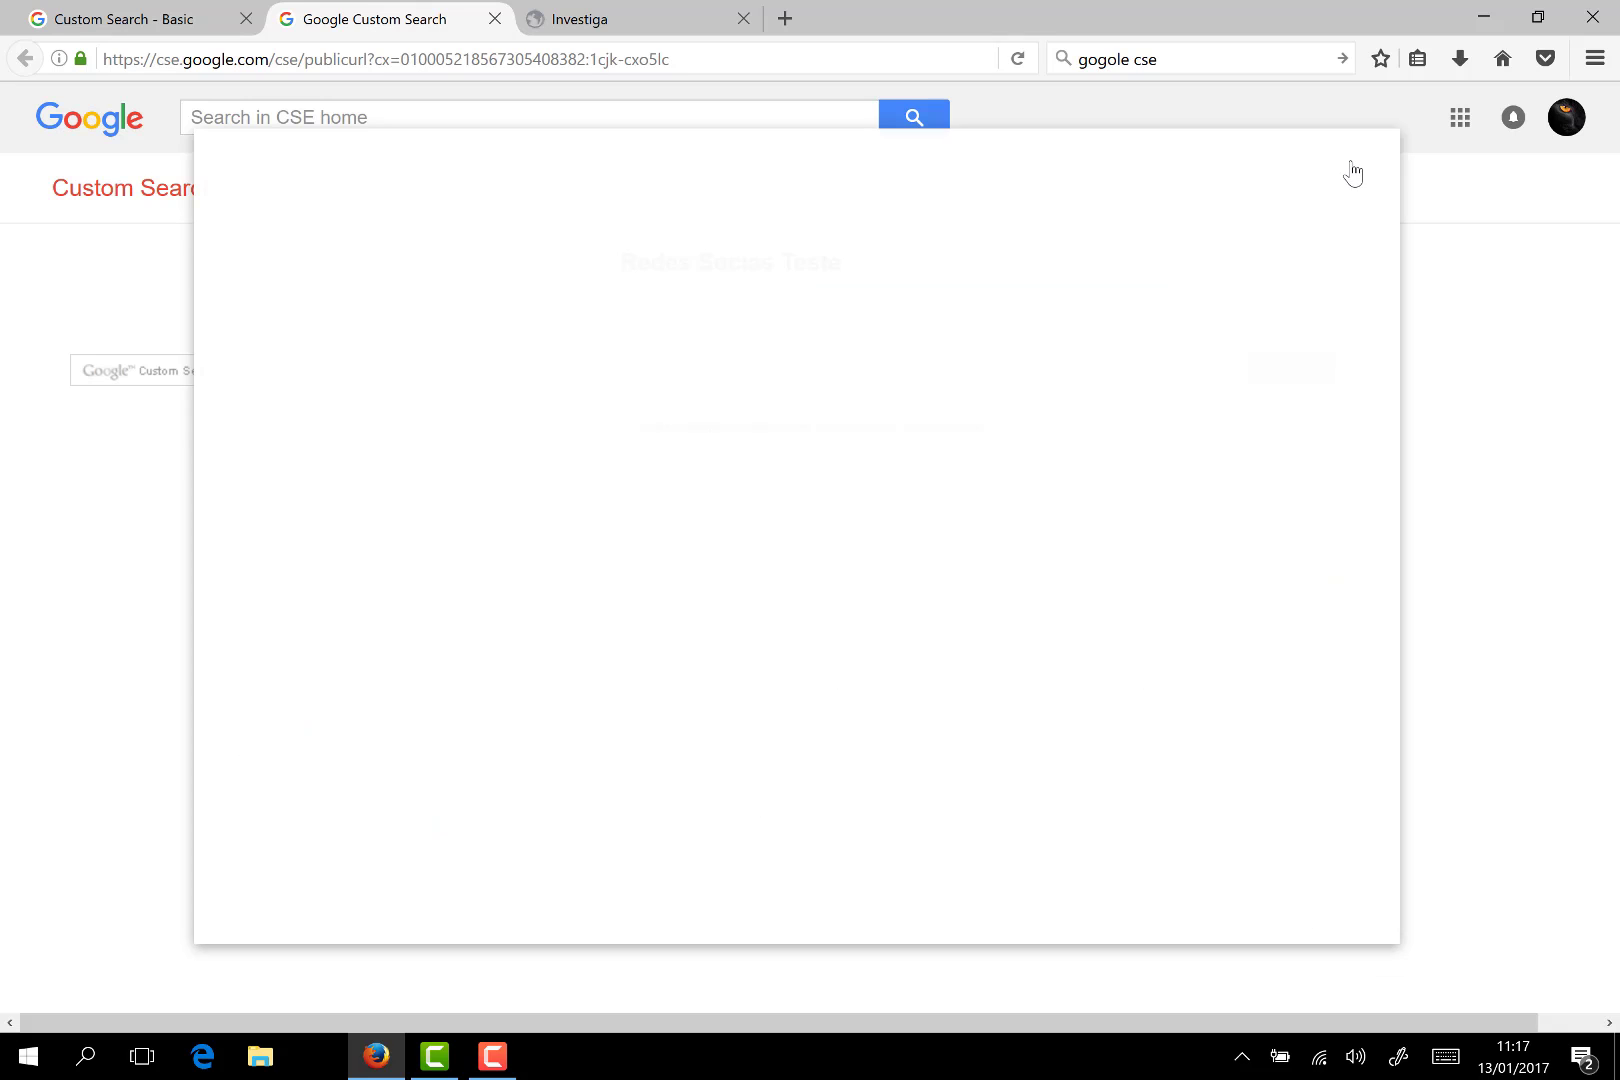
- Close the public search page and review the sites under "Procura de Documentos por Site" on the Investiga page
left_click(494, 18)
left_click(95, 440)
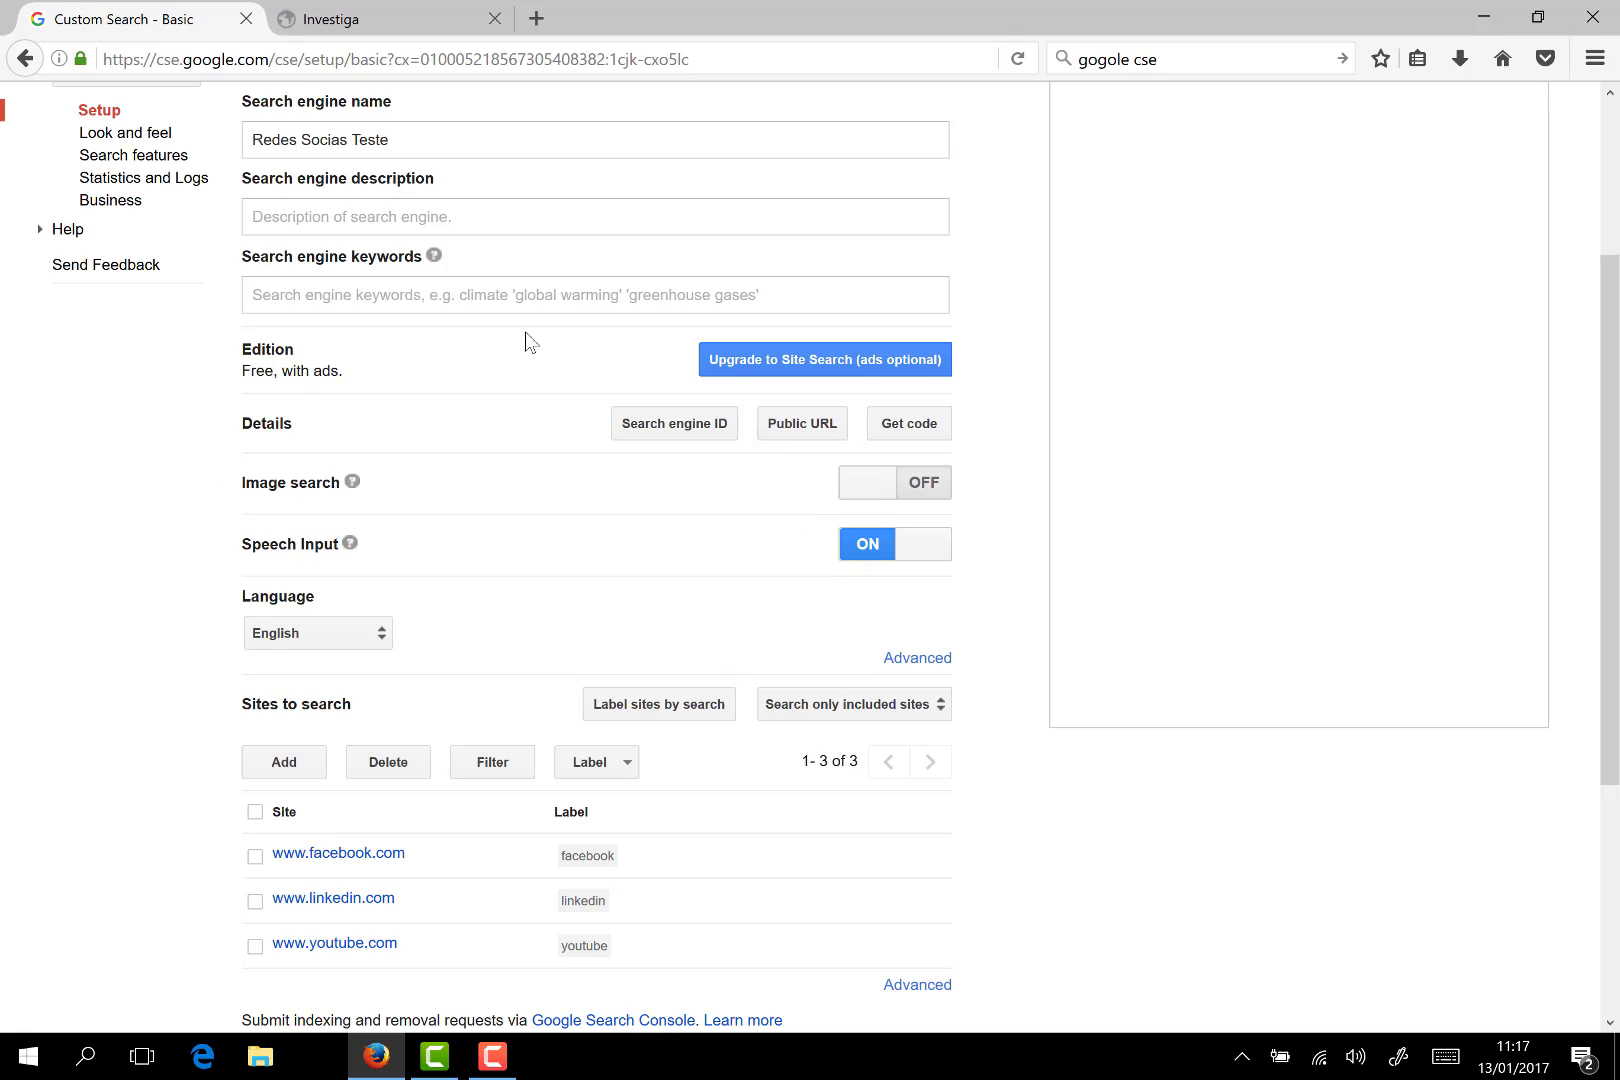
scroll(404, 356, "up", 3)
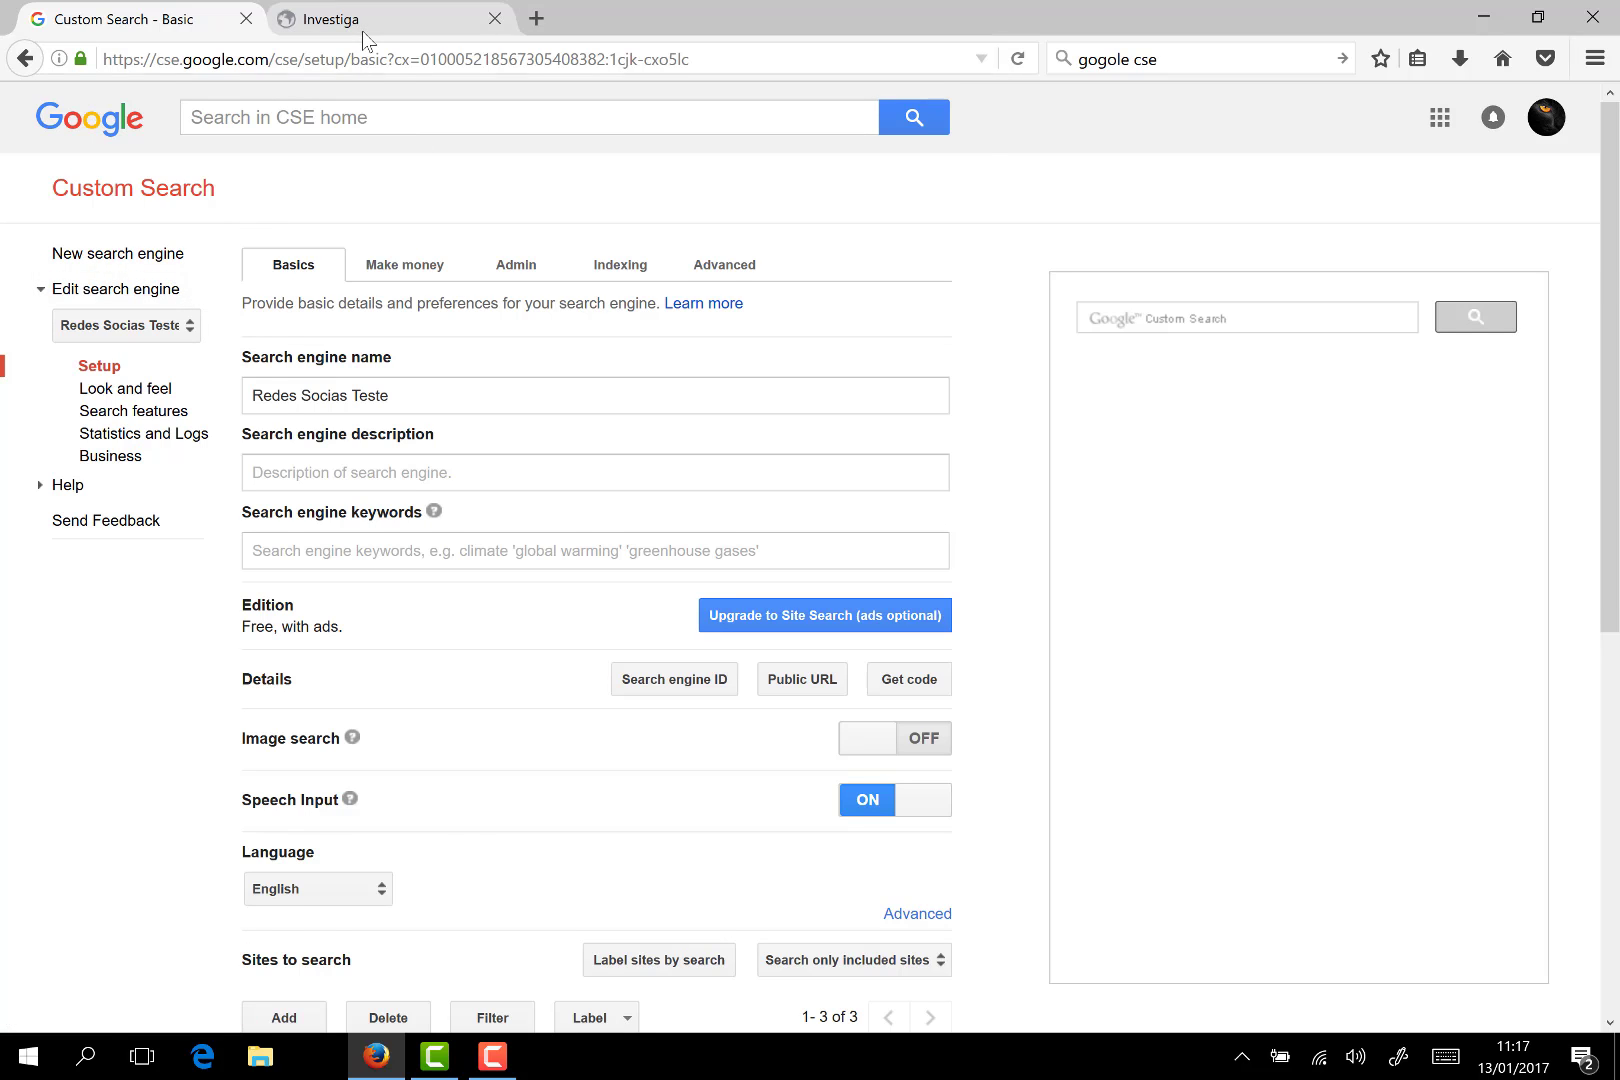
left_click(408, 24)
scroll(432, 656, "down", 3)
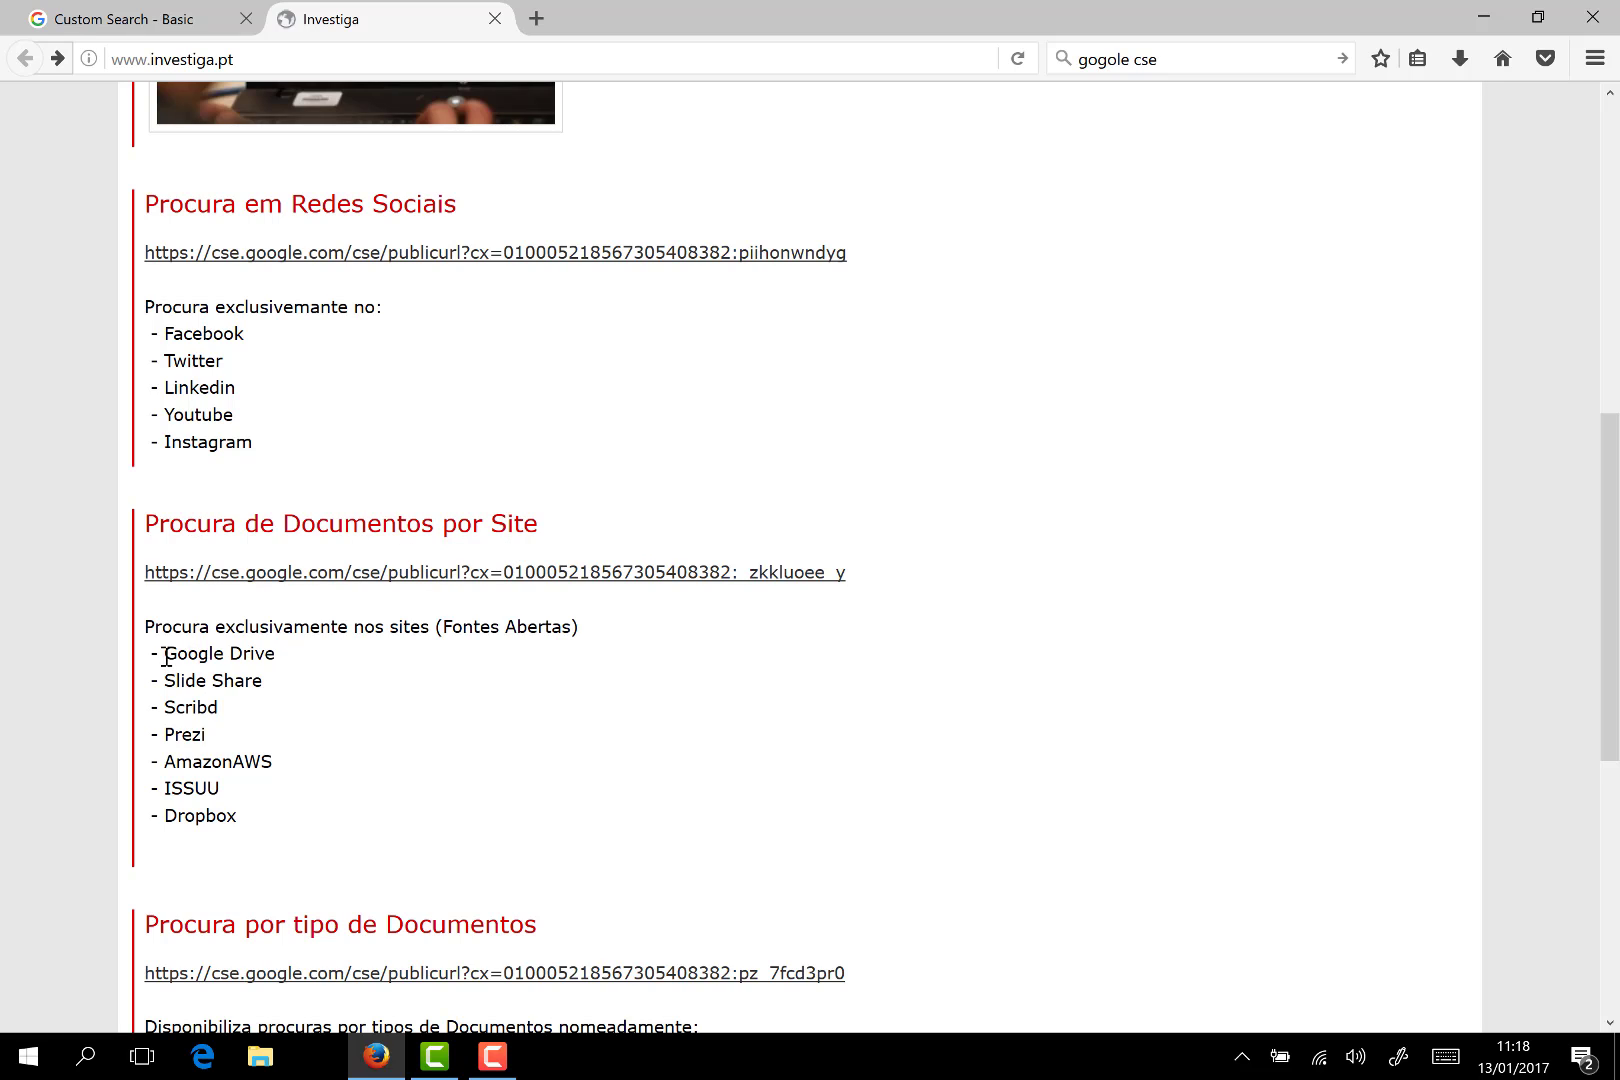
left_click_drag(166, 657, 285, 828)
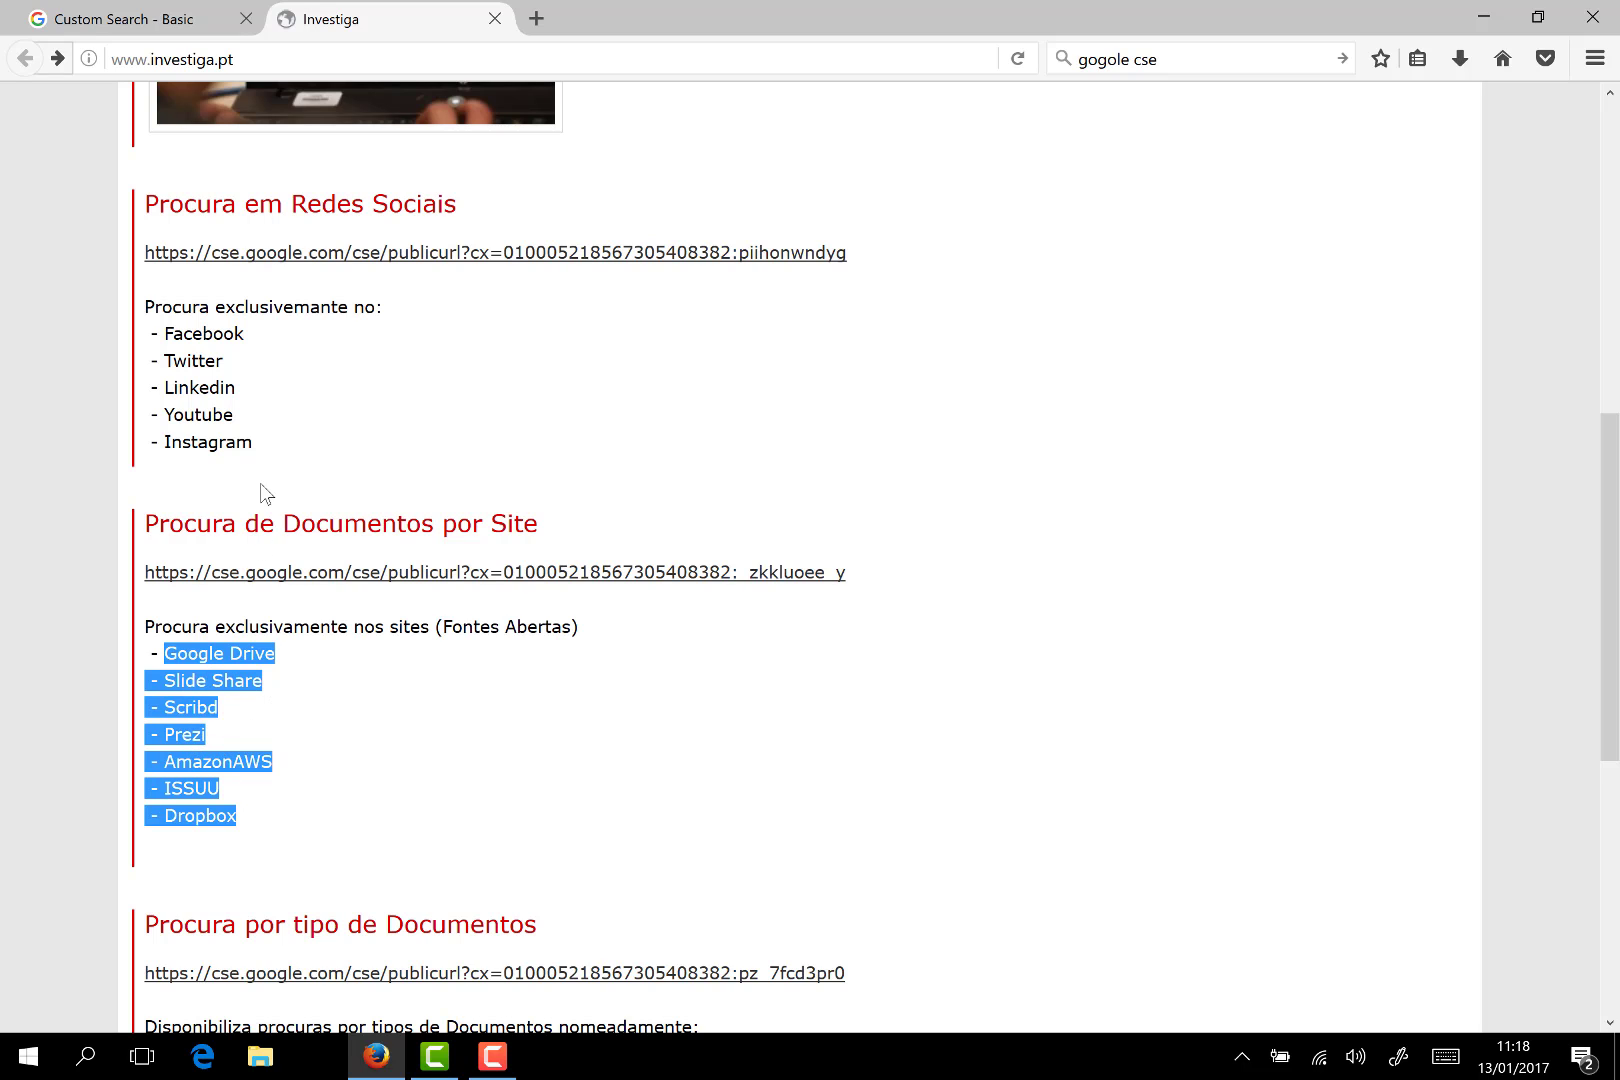
left_click(120, 19)
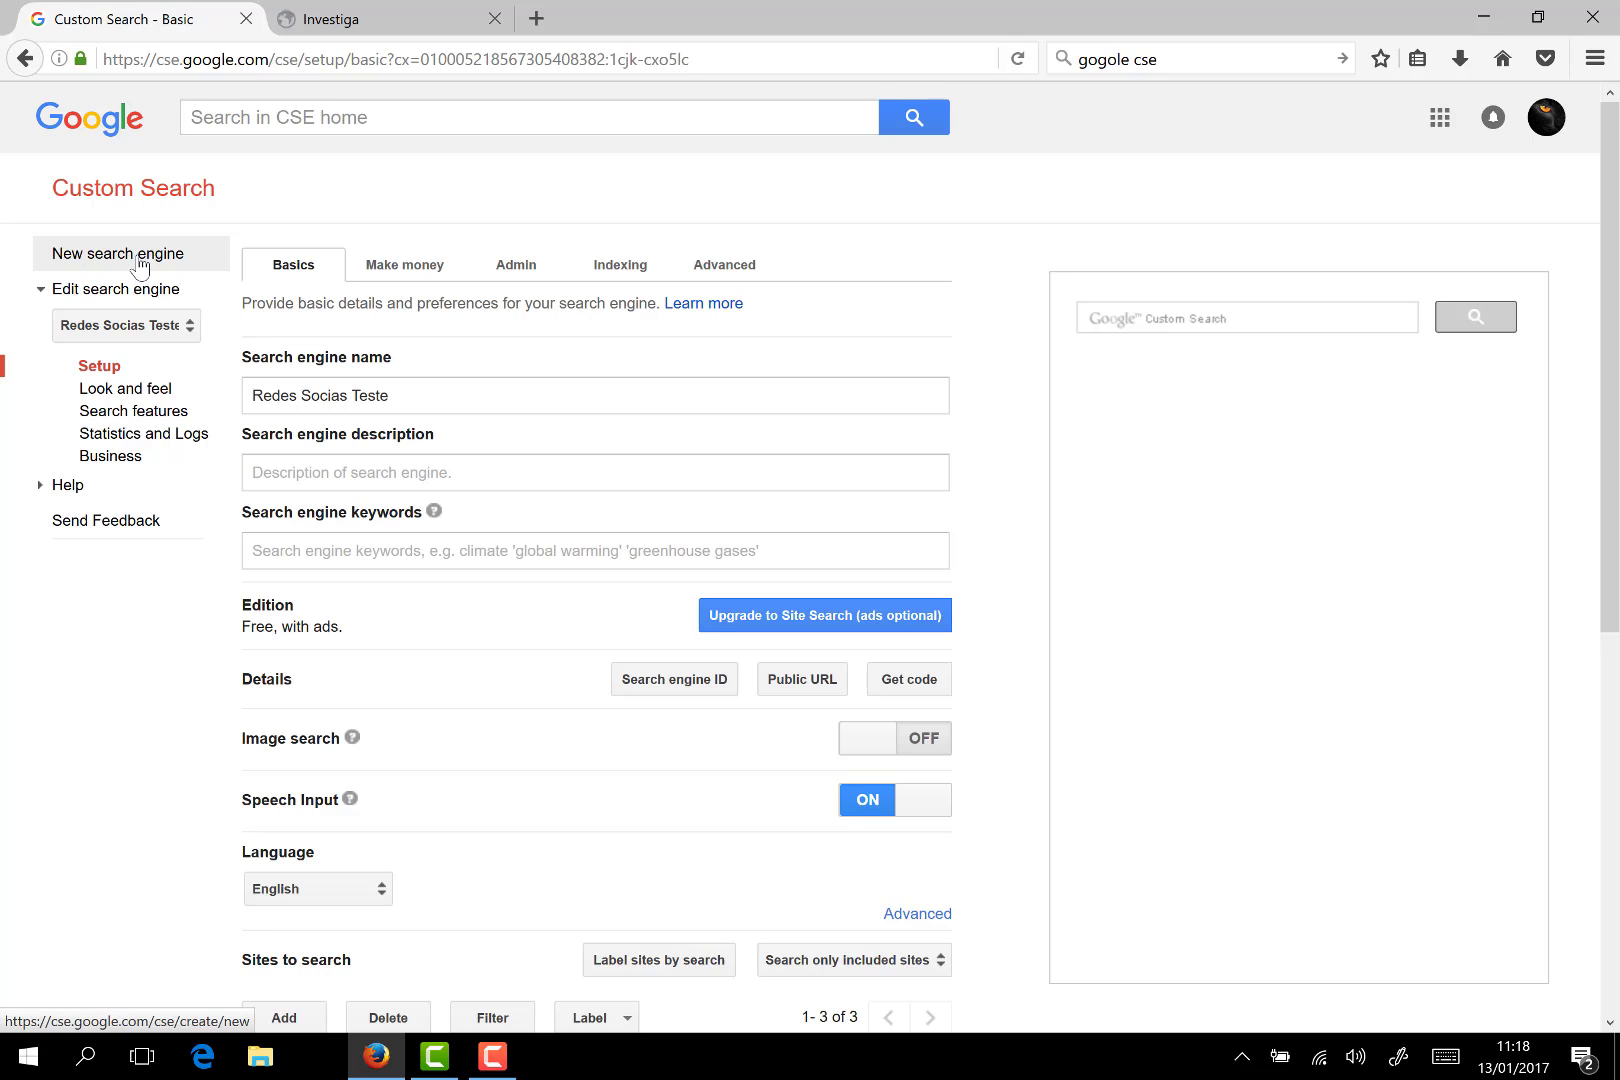
left_click(139, 262)
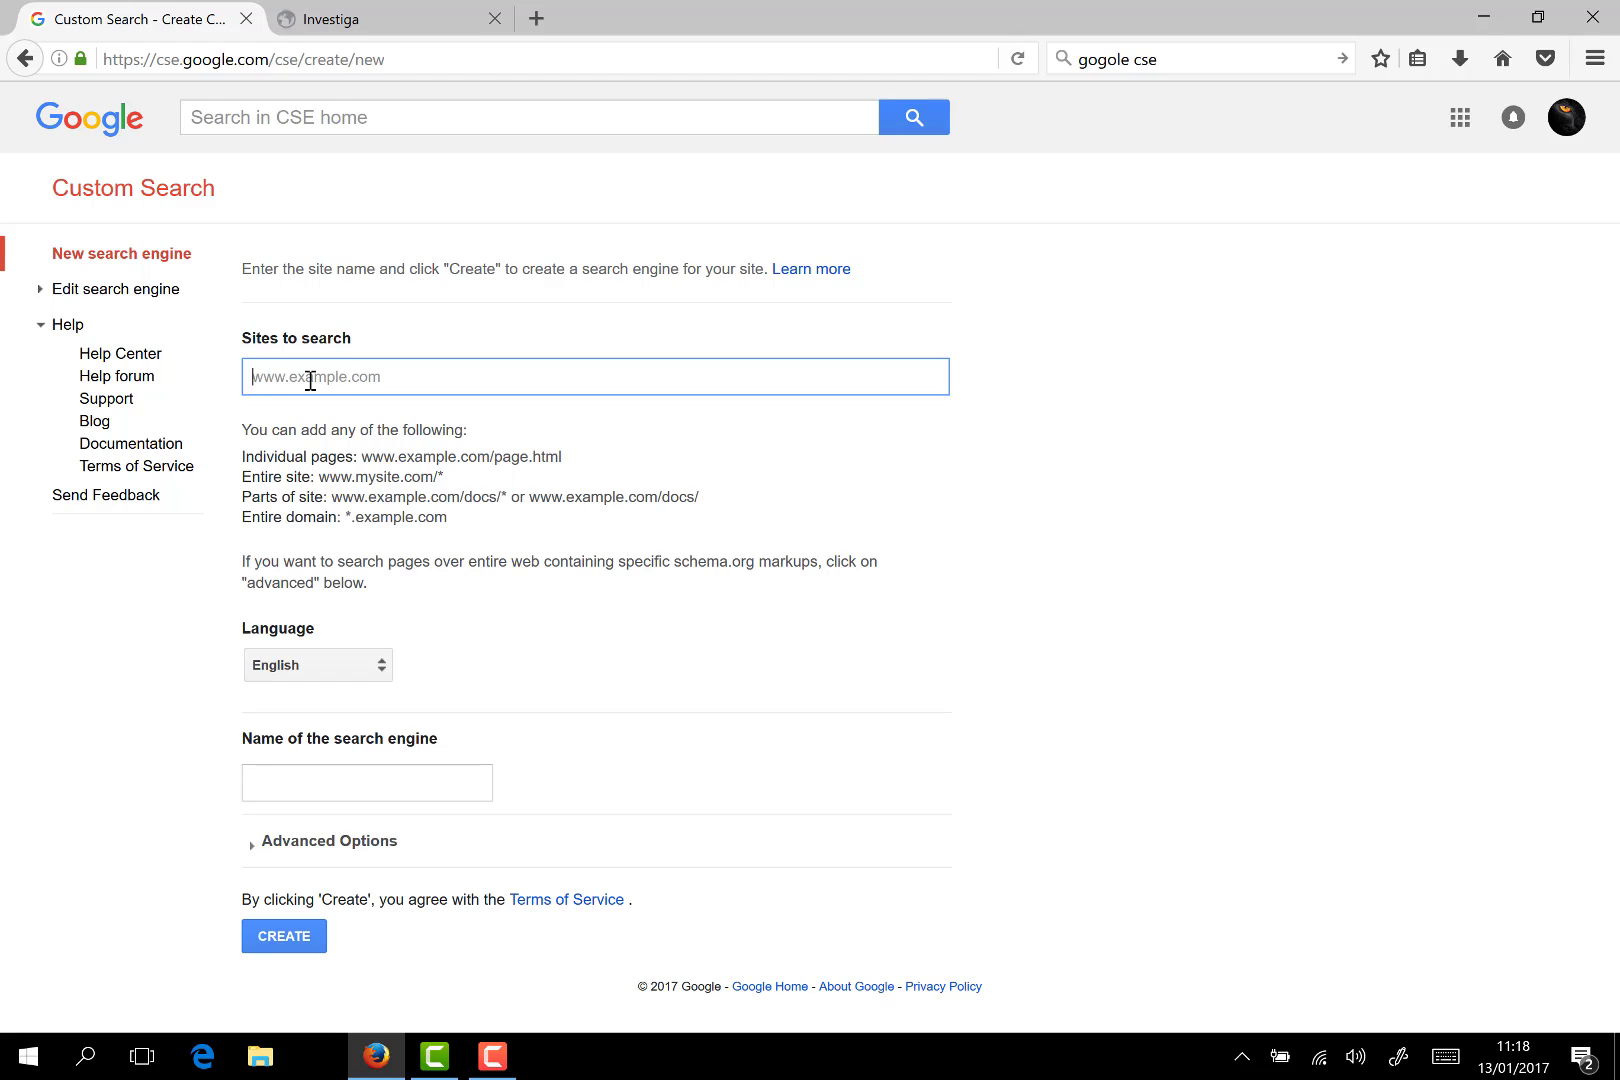
type("www")
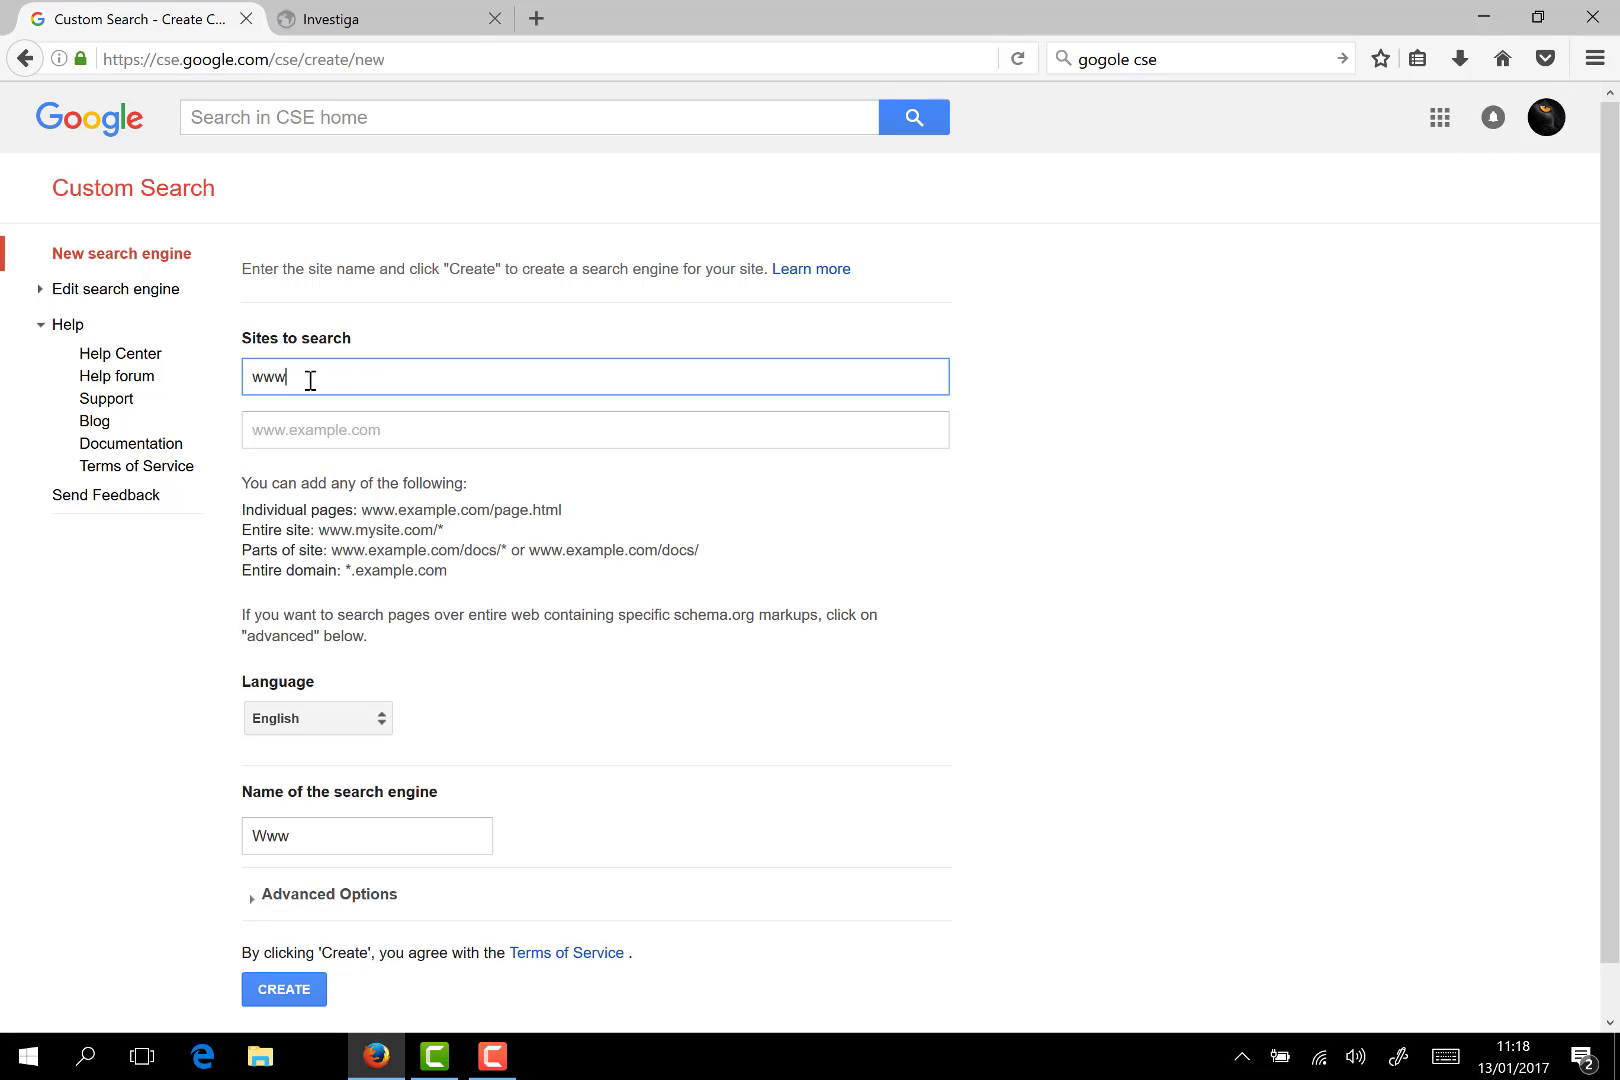
type(".scribd.com")
left_click(339, 427)
type("www.prezi.com")
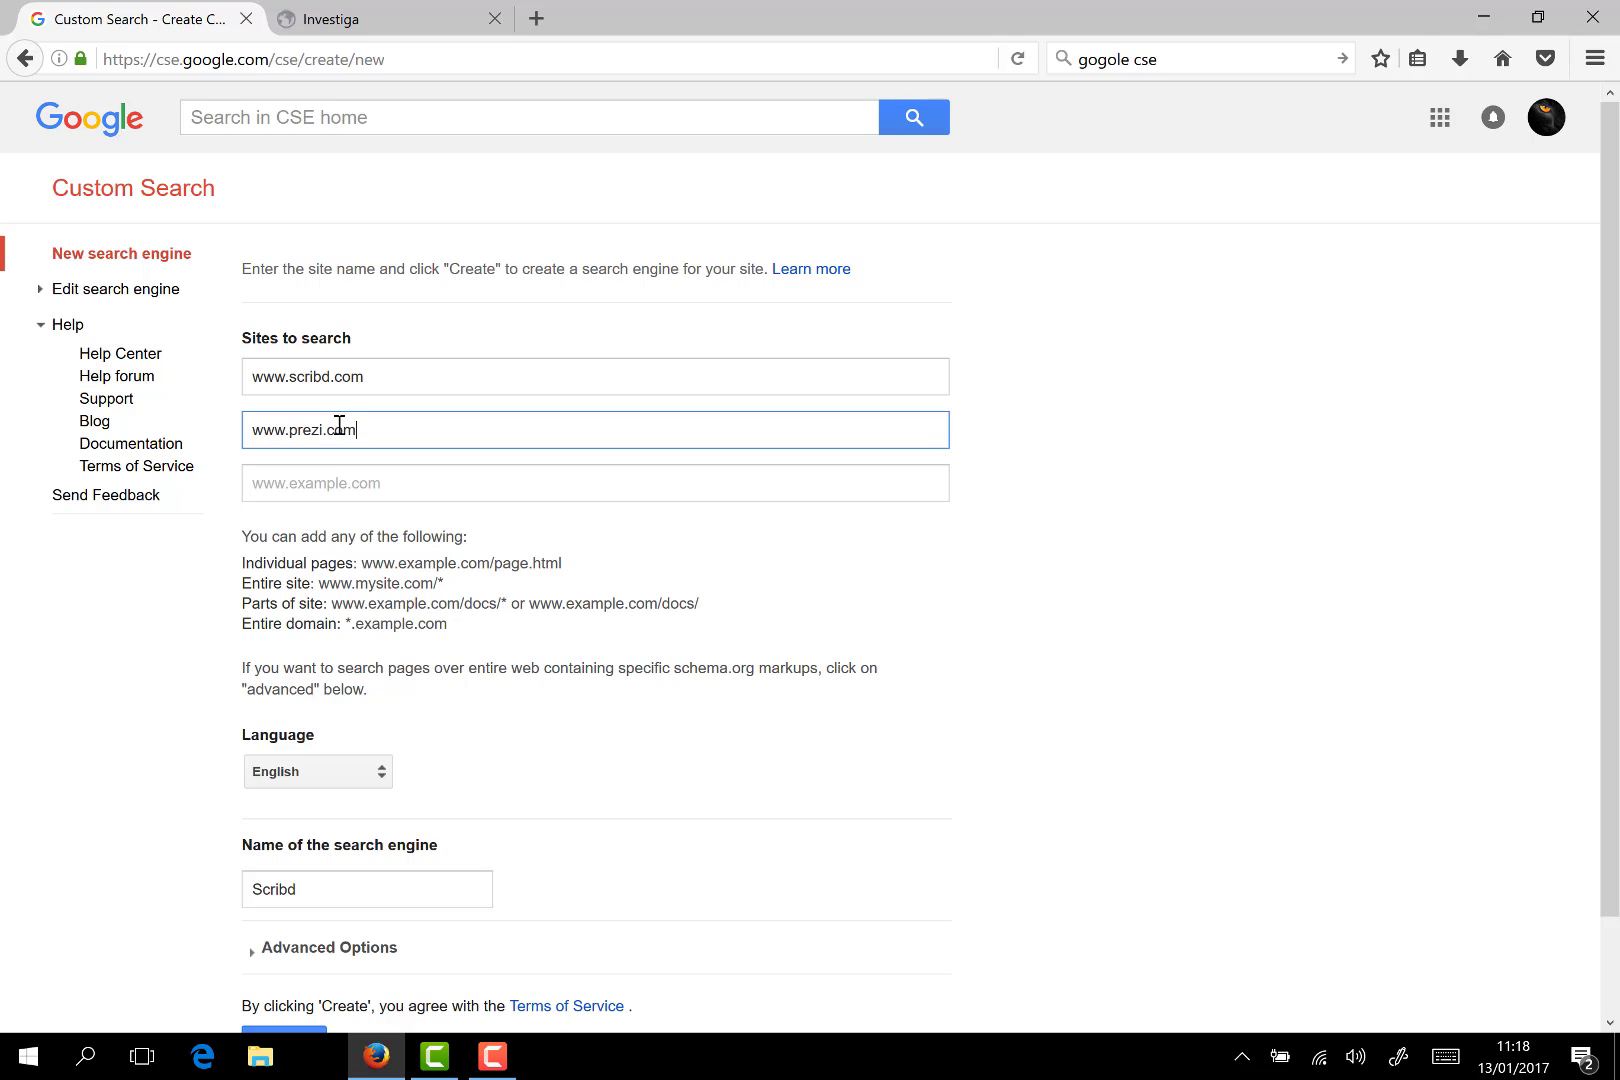
left_click(370, 474)
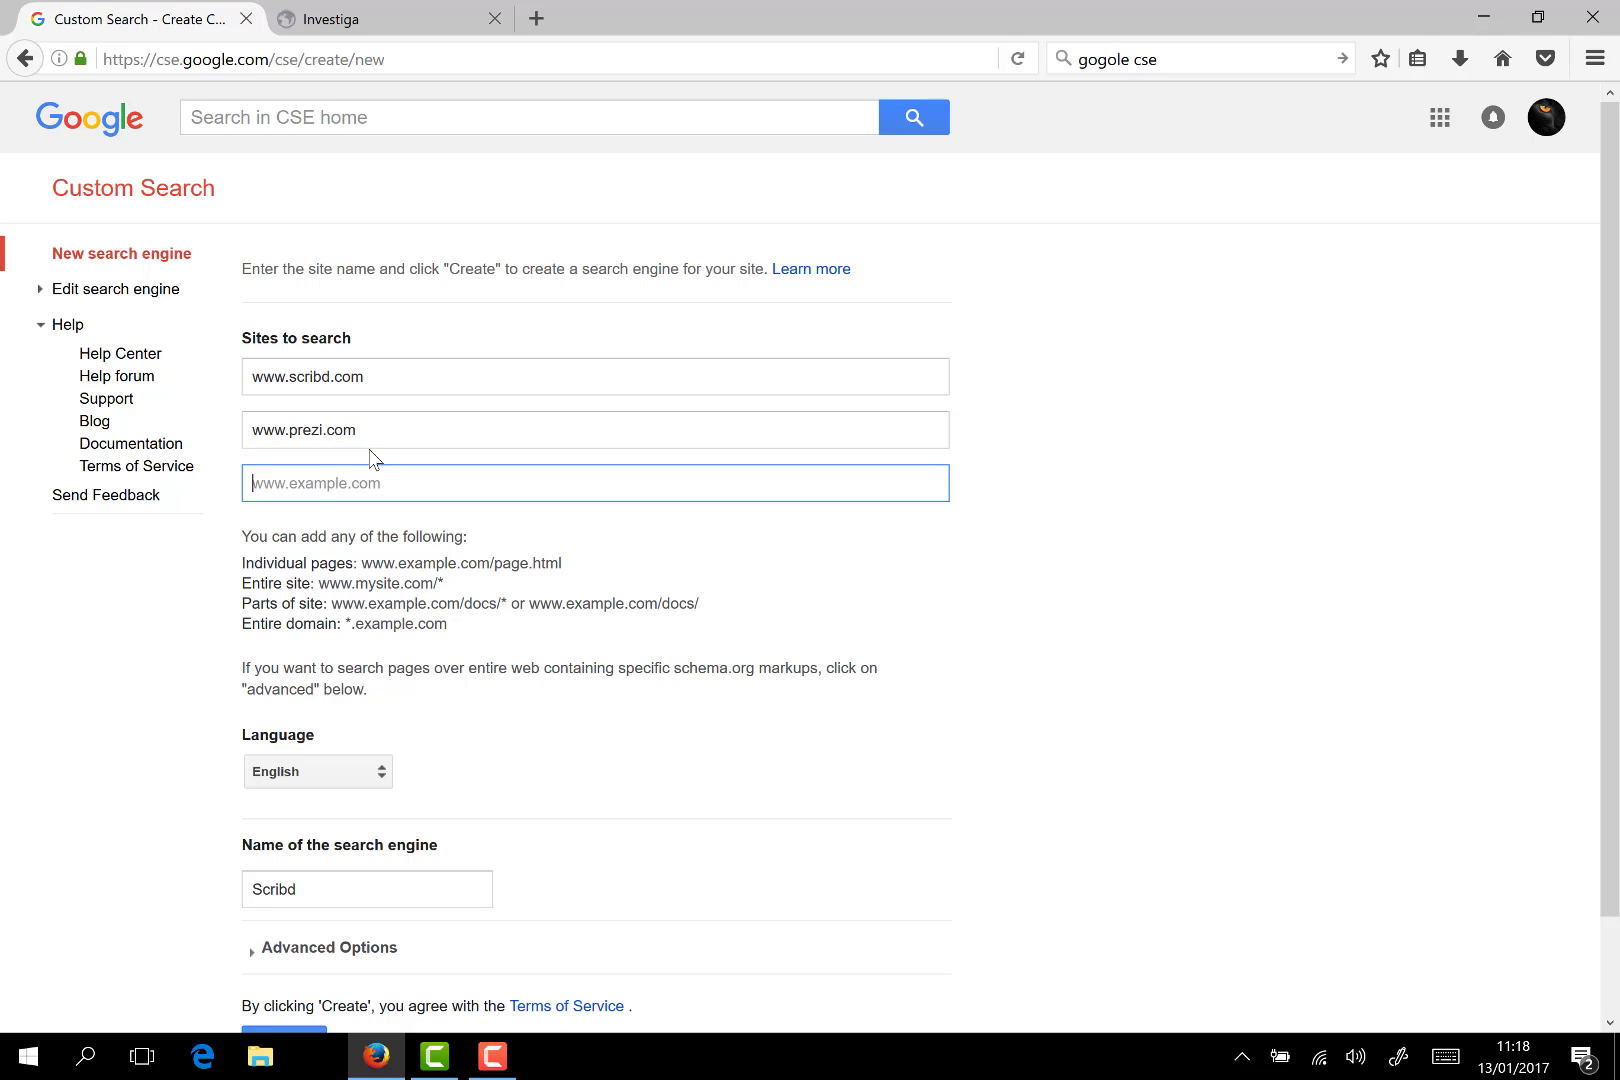
type("docs.google.com")
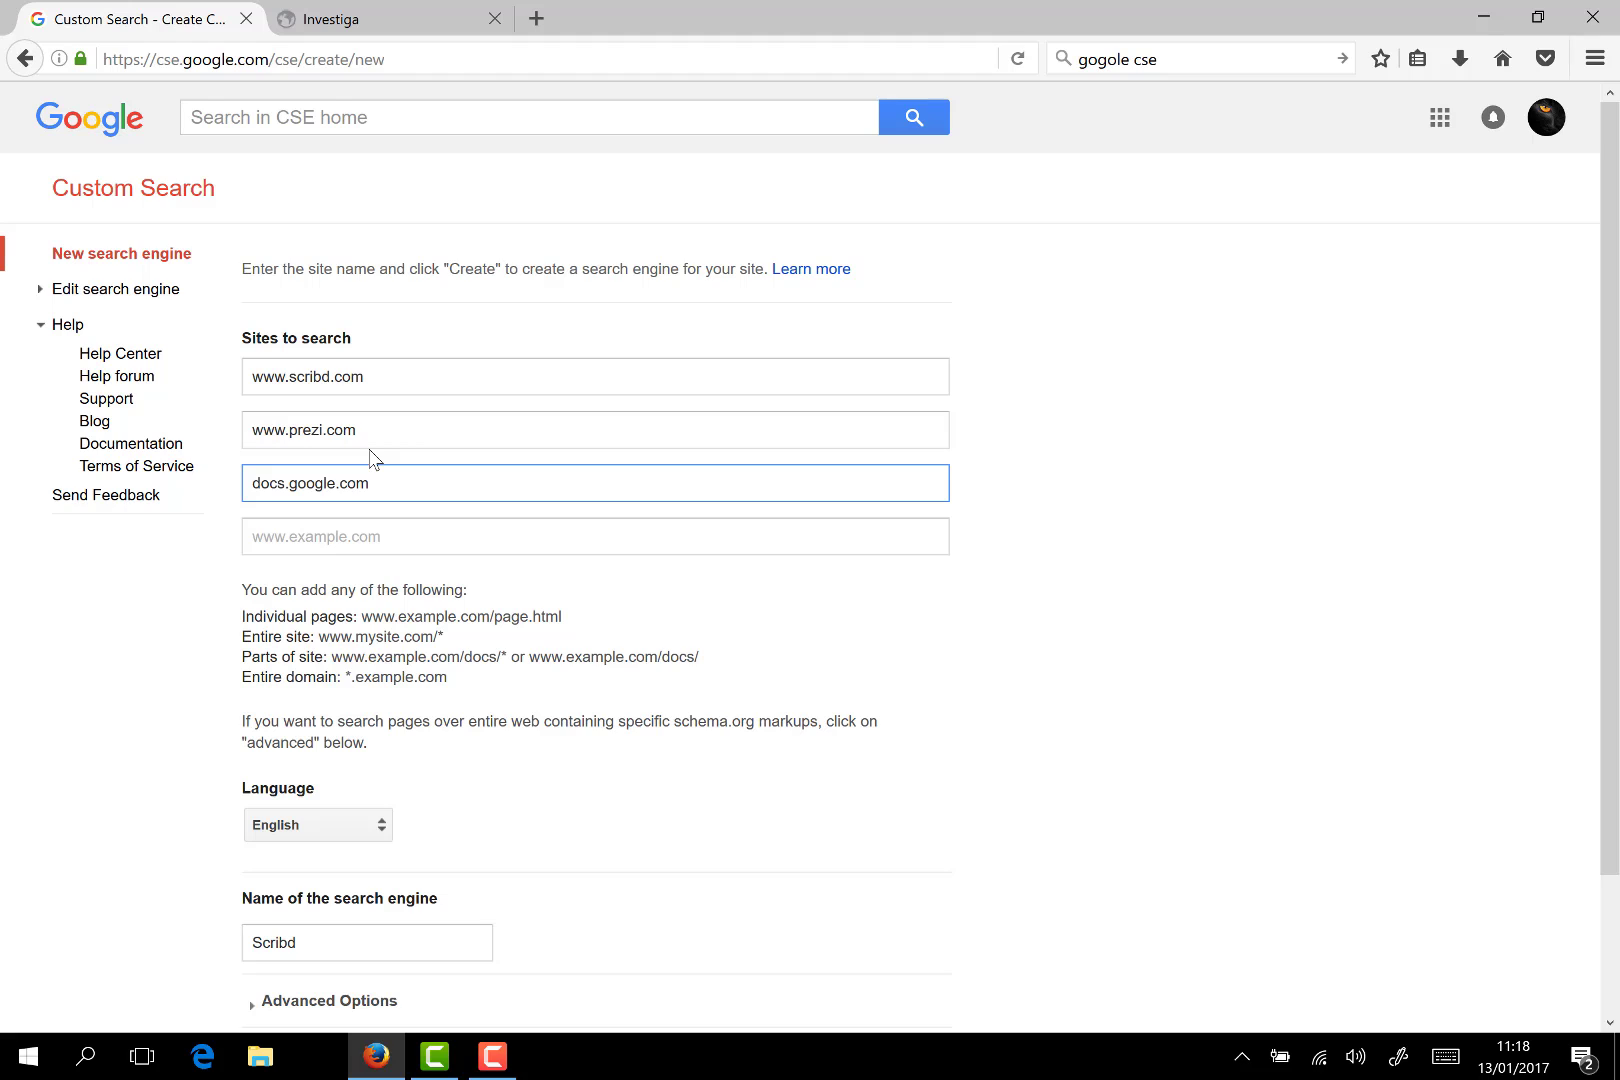
left_click(371, 519)
type("www")
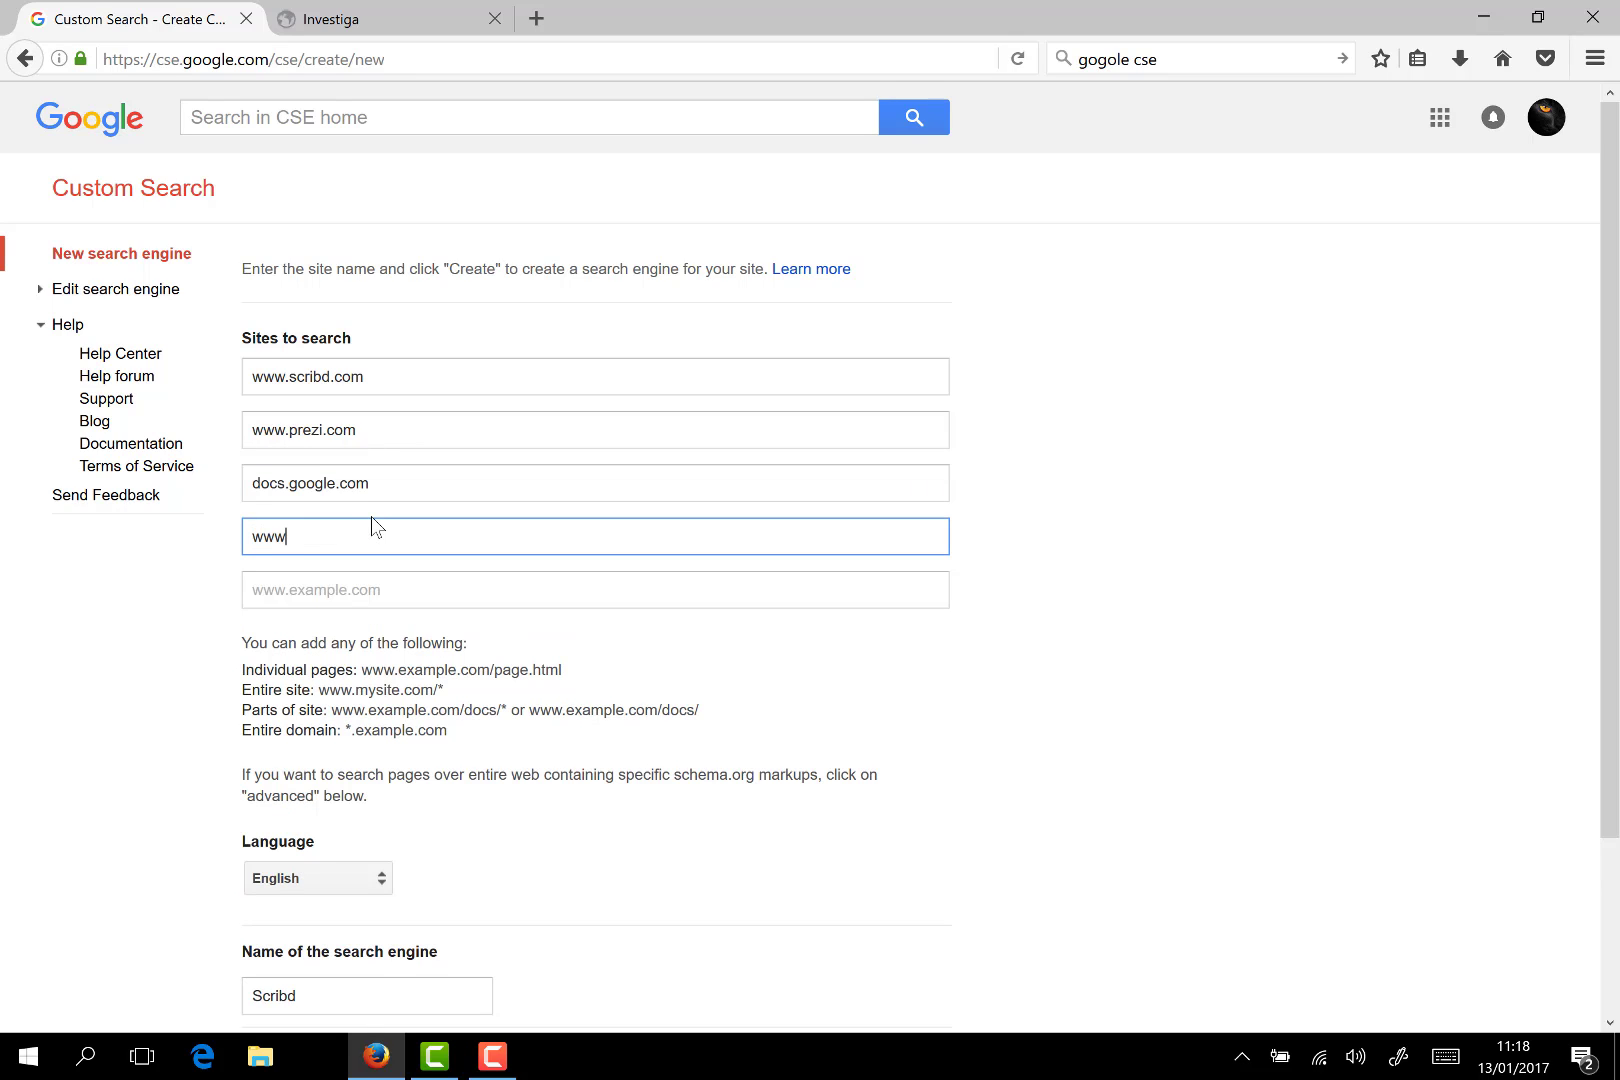
type(".slideshare.com")
- Name the search engine "Procura Sites Documentos Teste" and create it
scroll(420, 700, "down", 2)
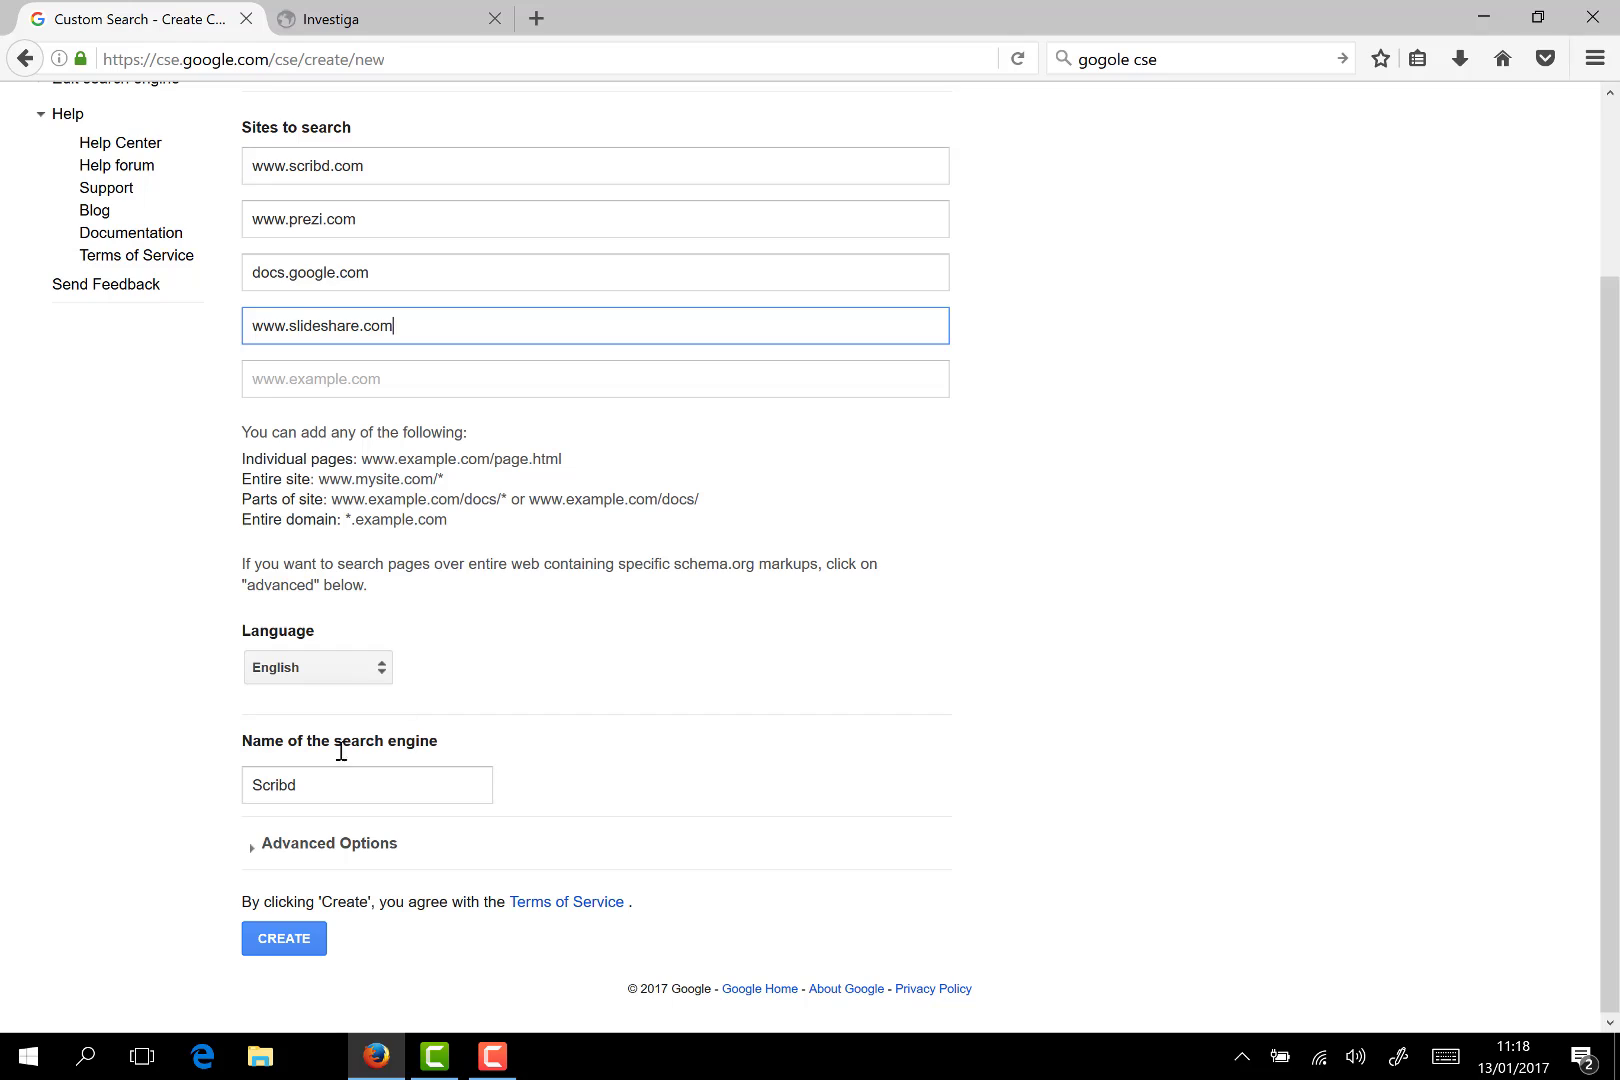
left_click_drag(330, 785, 124, 787)
type("Procura Sites Documentos Teste")
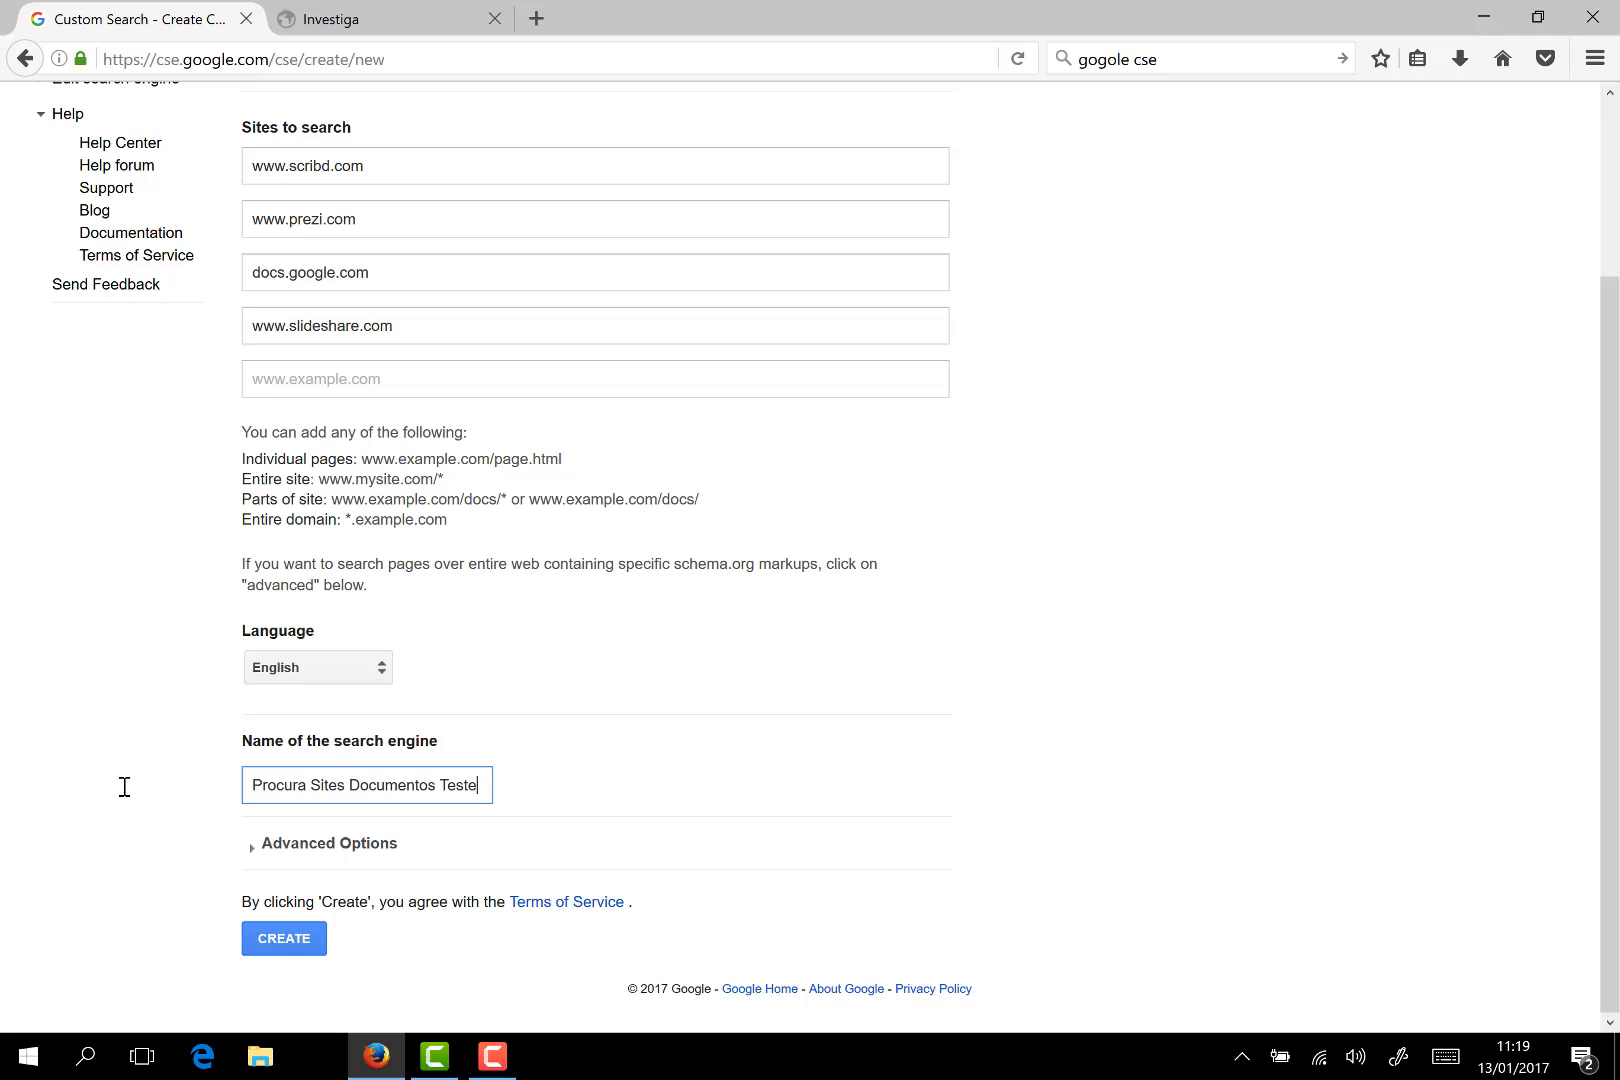
left_click(273, 934)
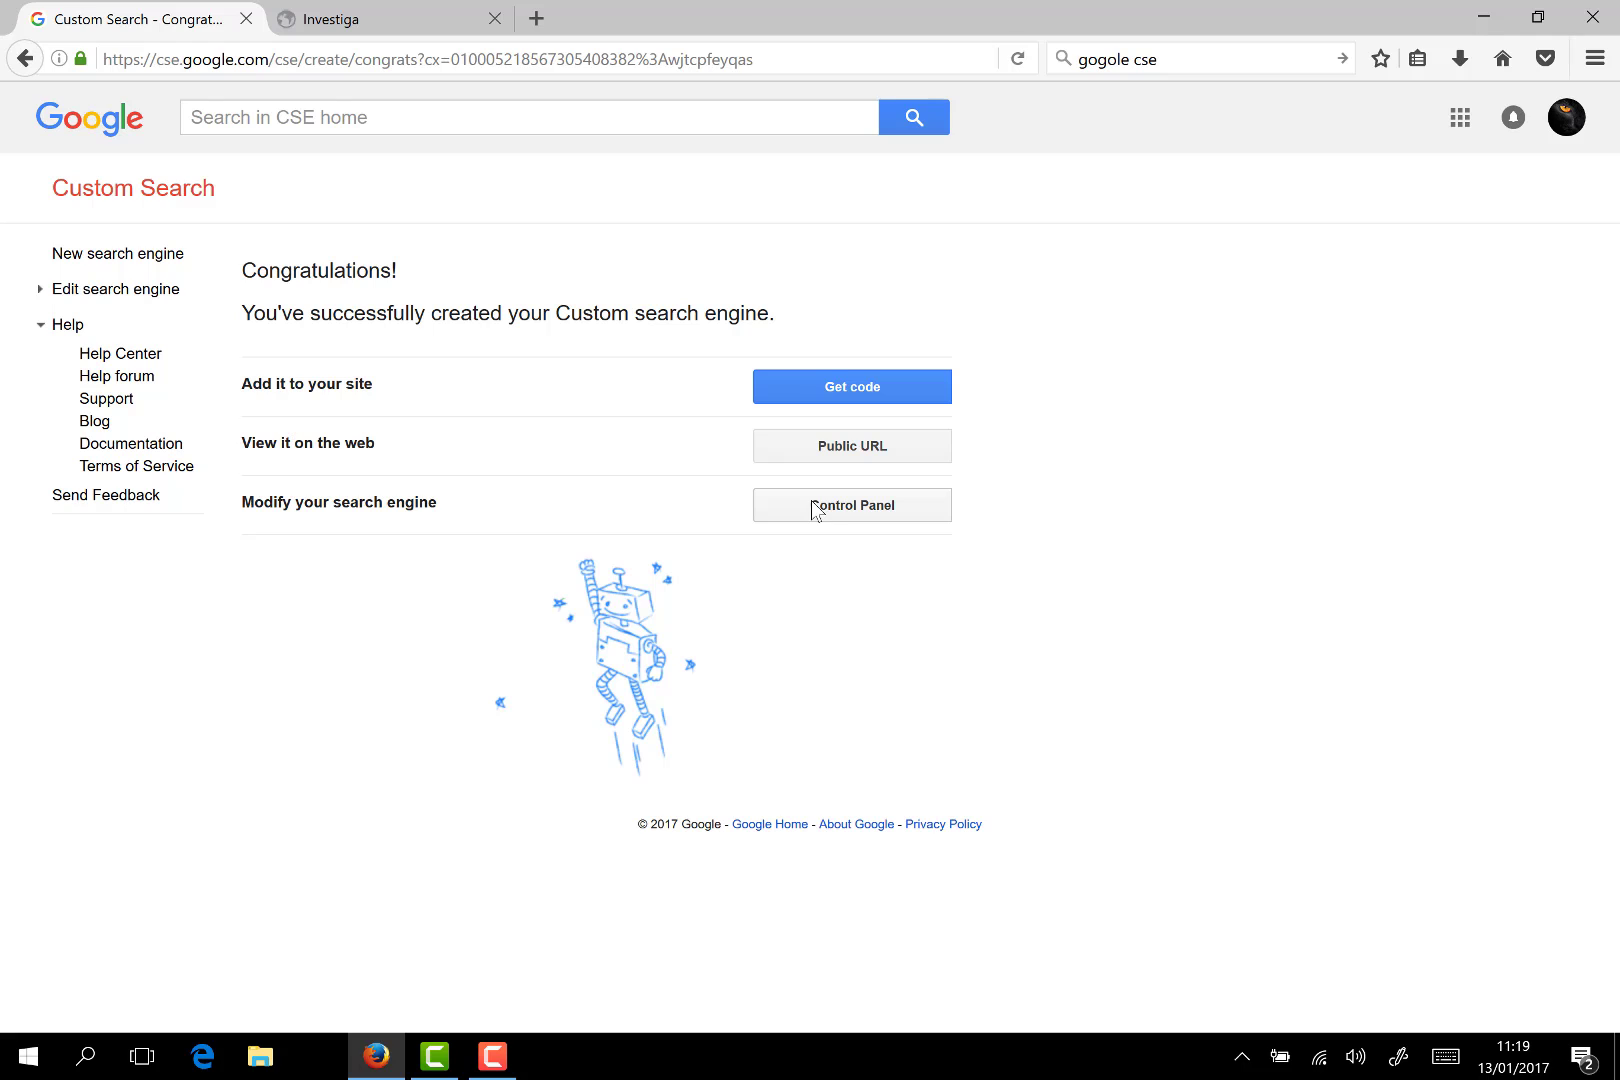
- Add a "Scribd" refinement to the Procura Sites Documentos Teste engine that searches only the sites with this label
left_click(849, 515)
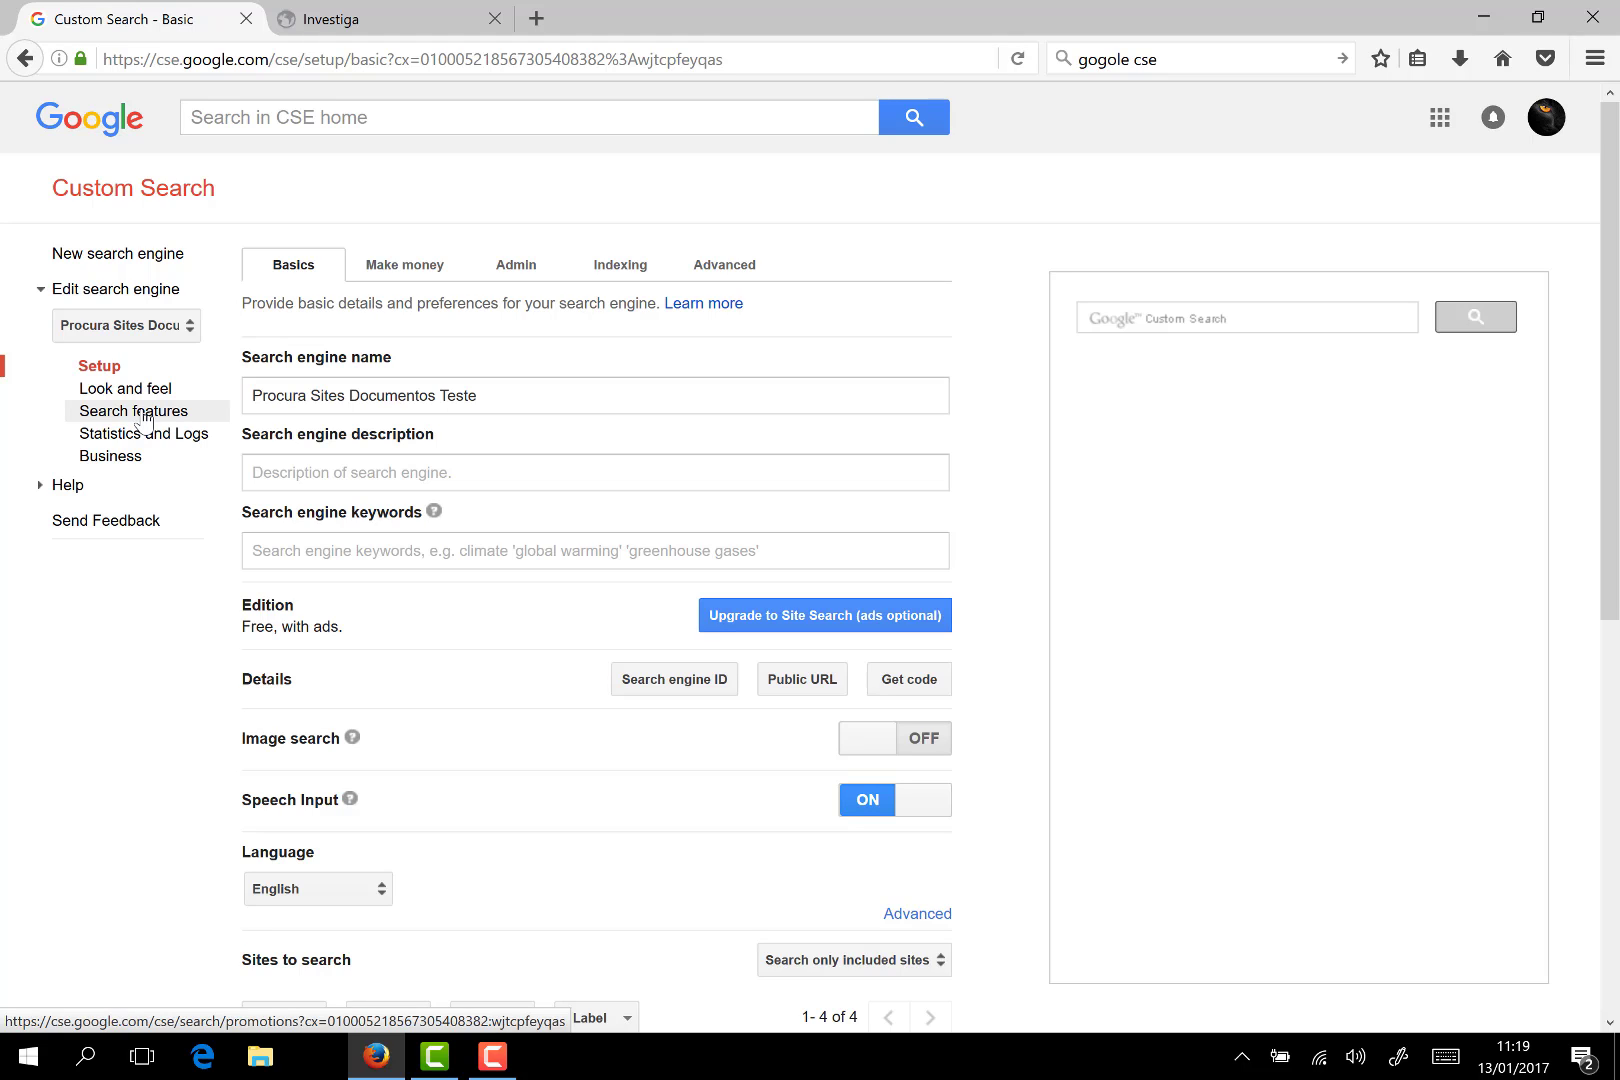
left_click(143, 418)
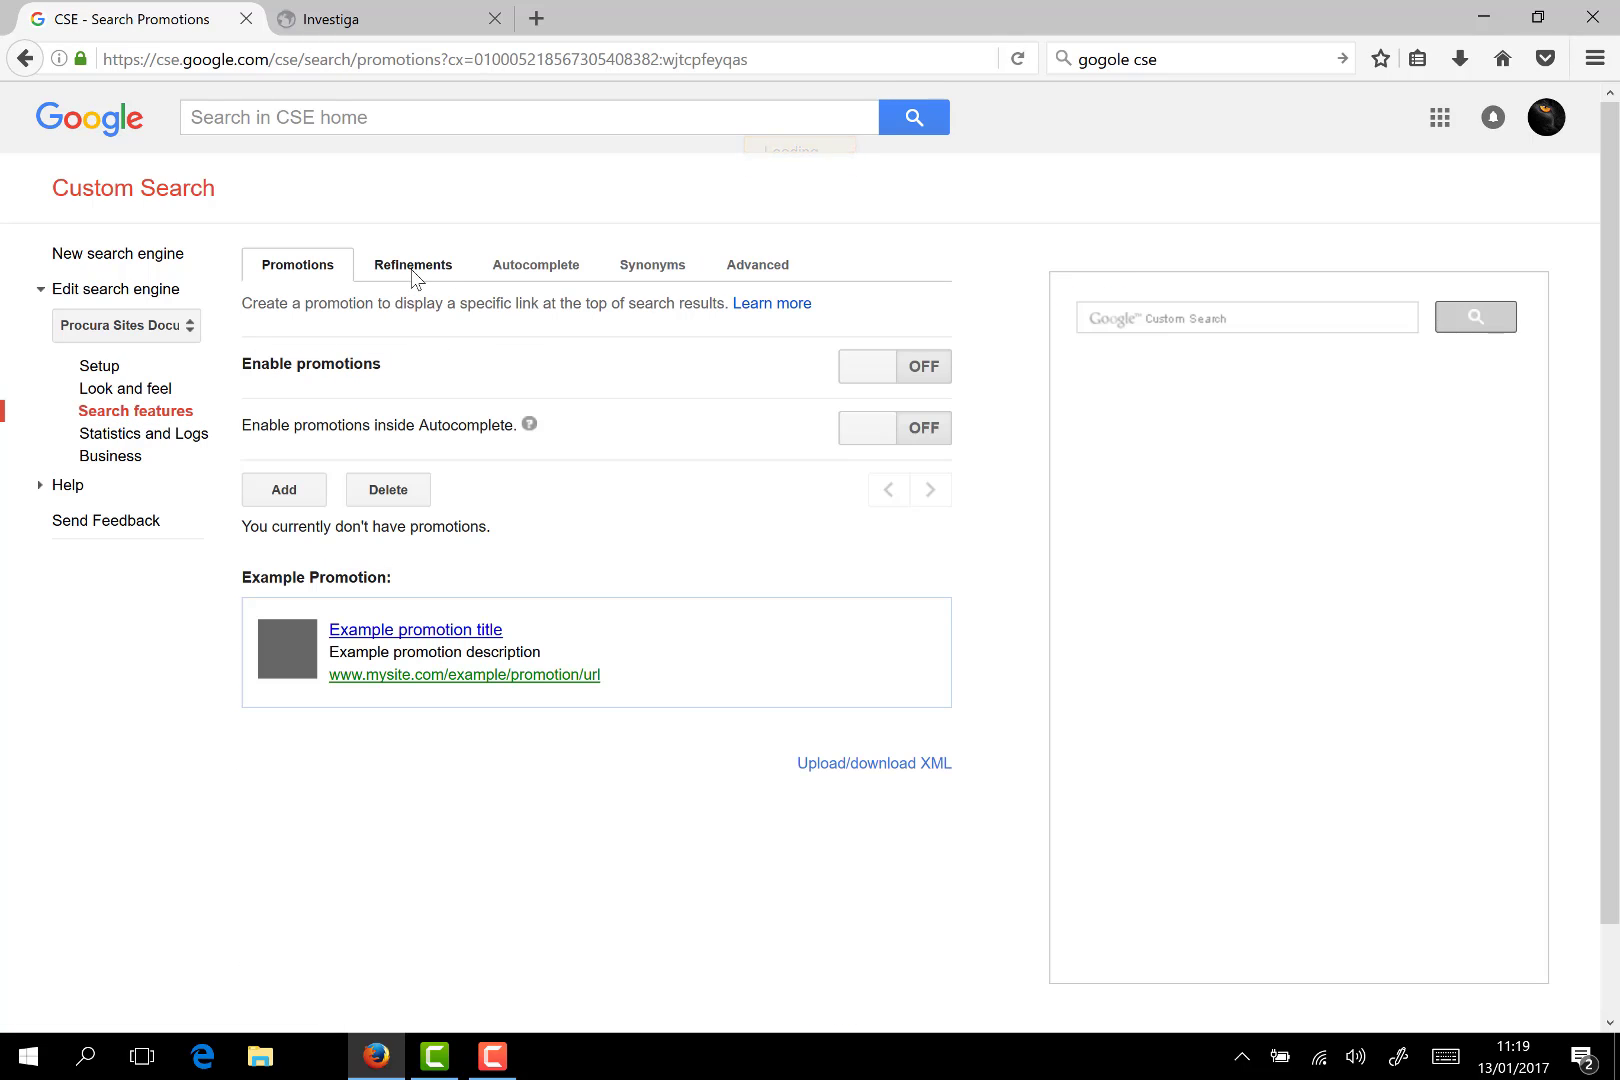
left_click(413, 268)
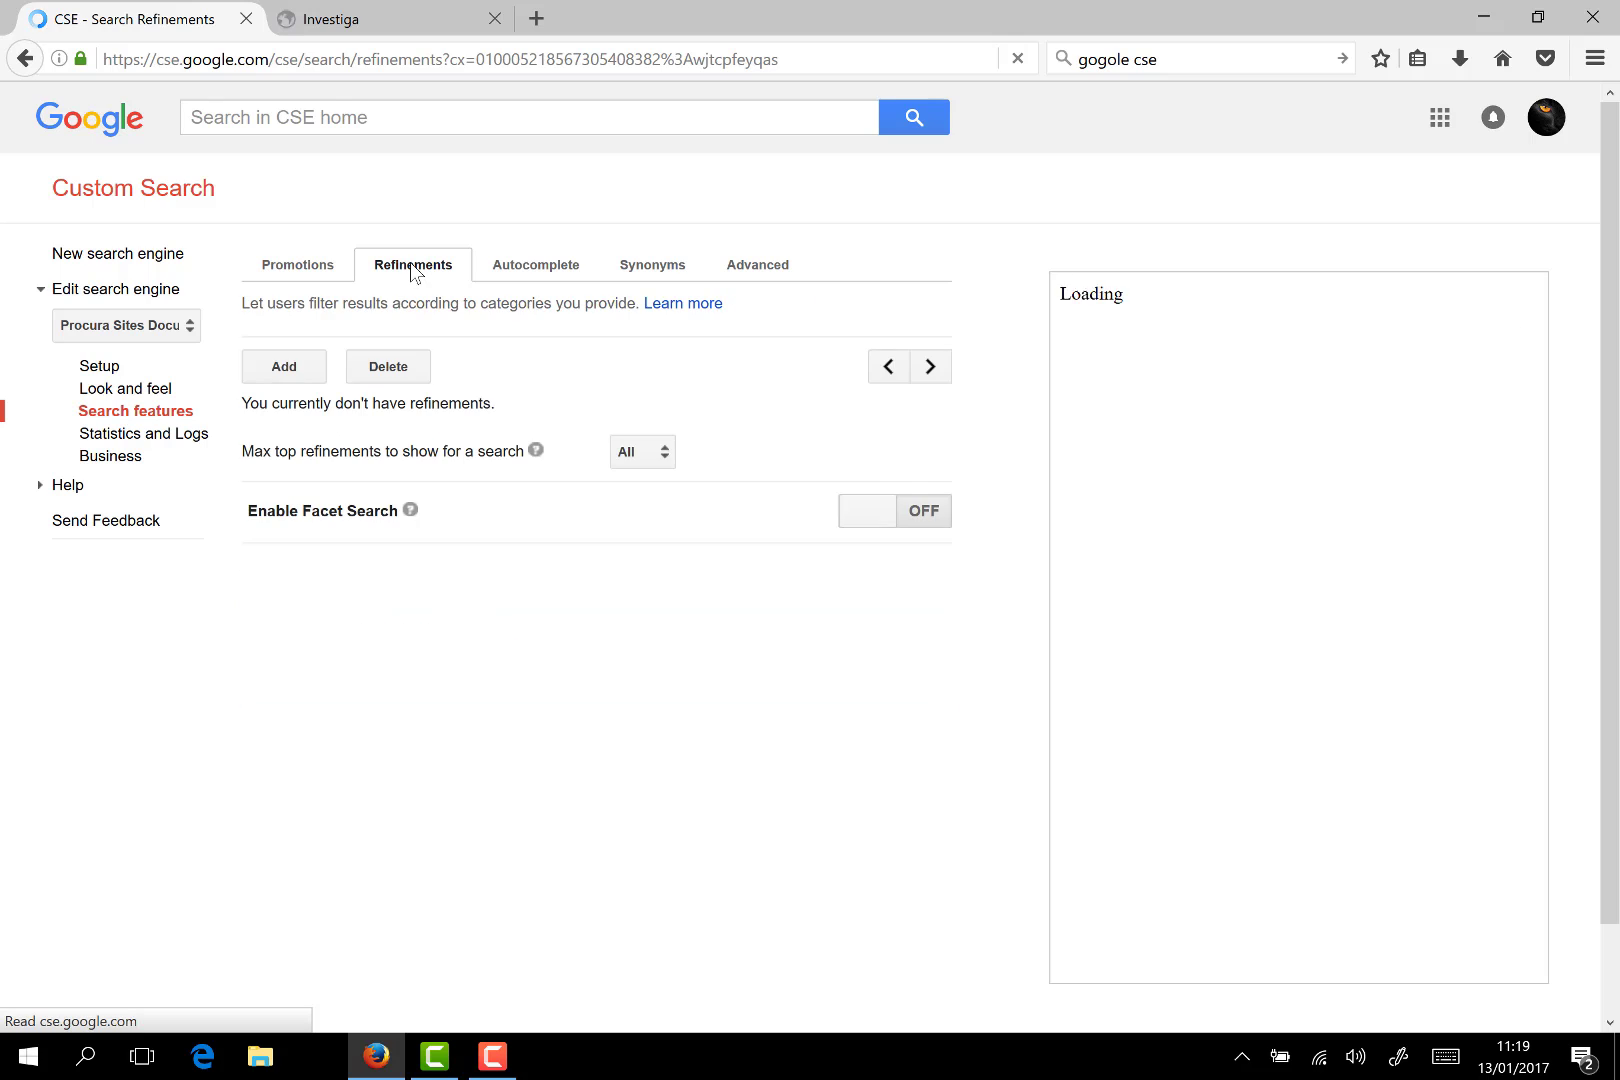
left_click(279, 366)
left_click(610, 434)
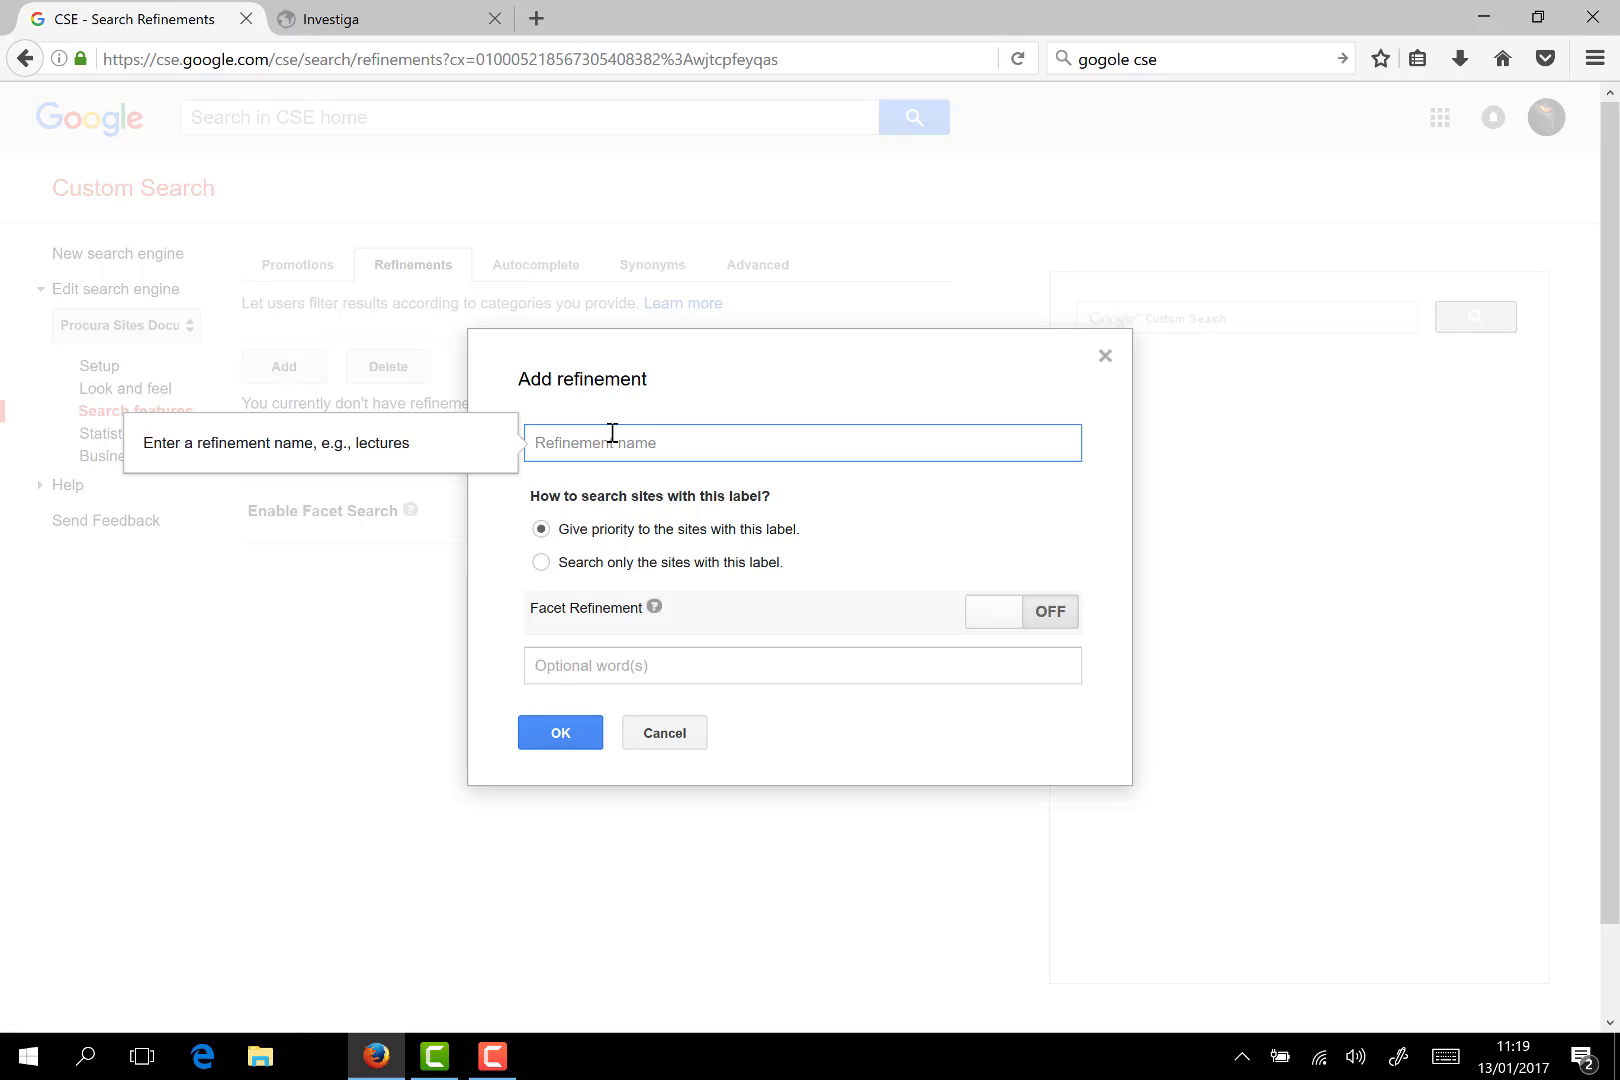
type("Scribd")
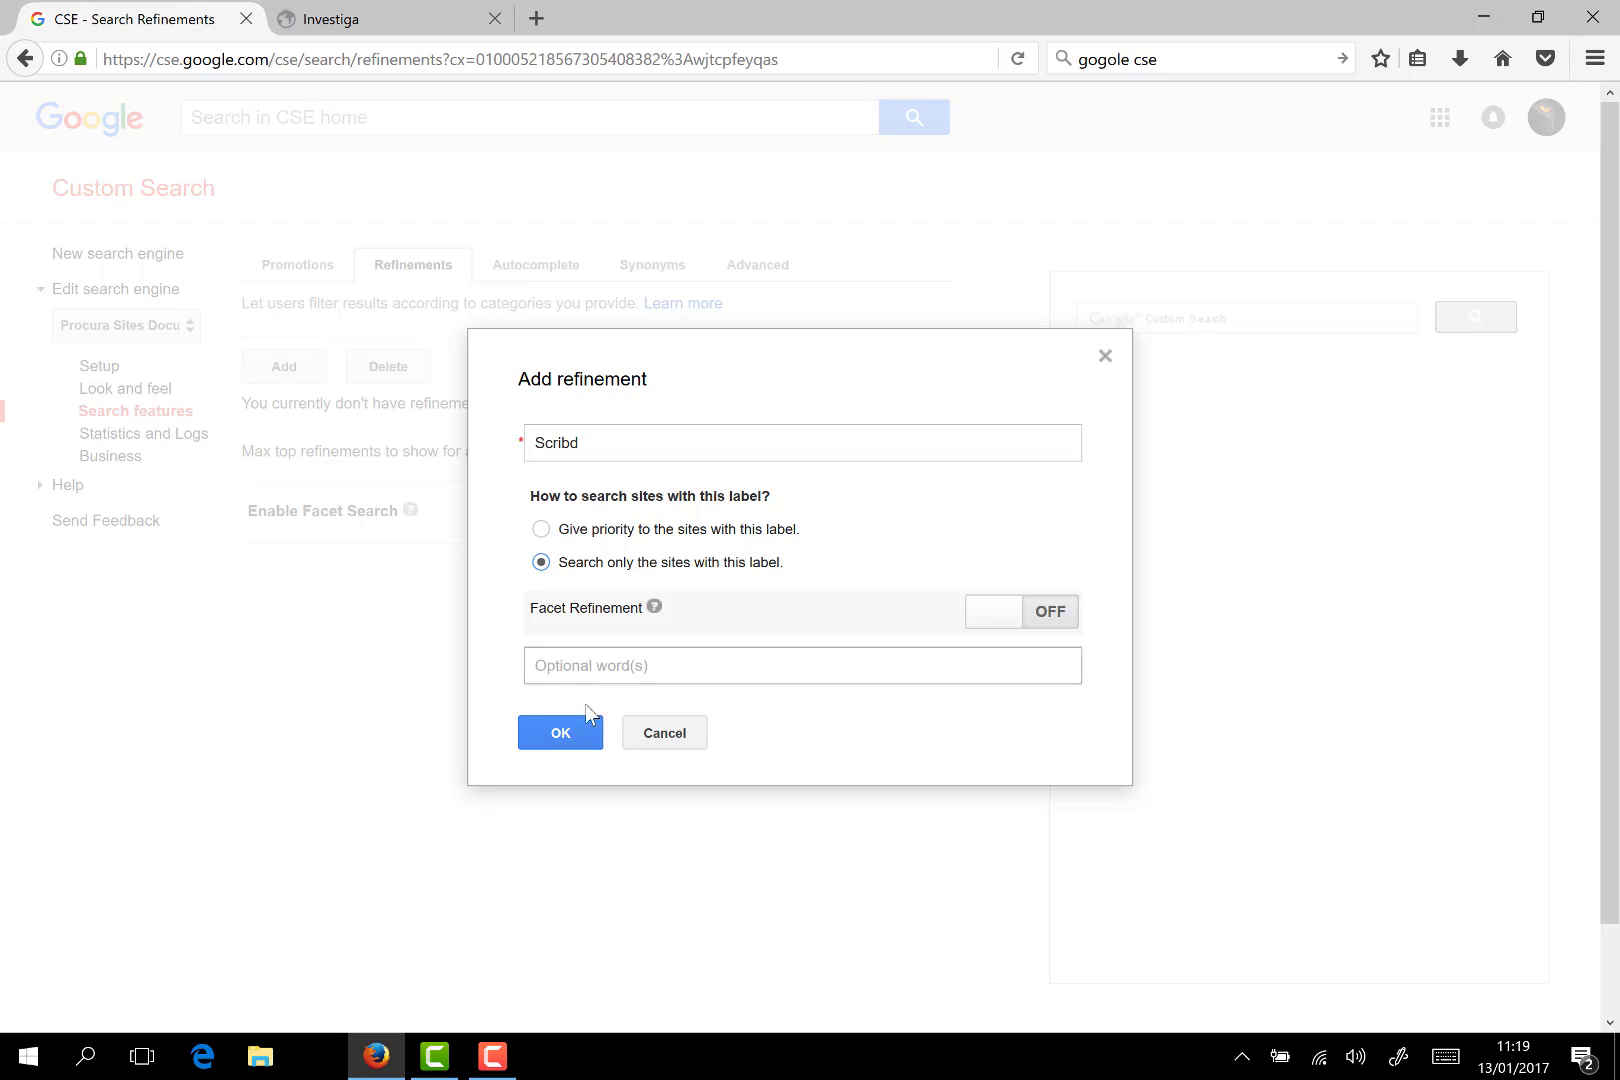
left_click(582, 732)
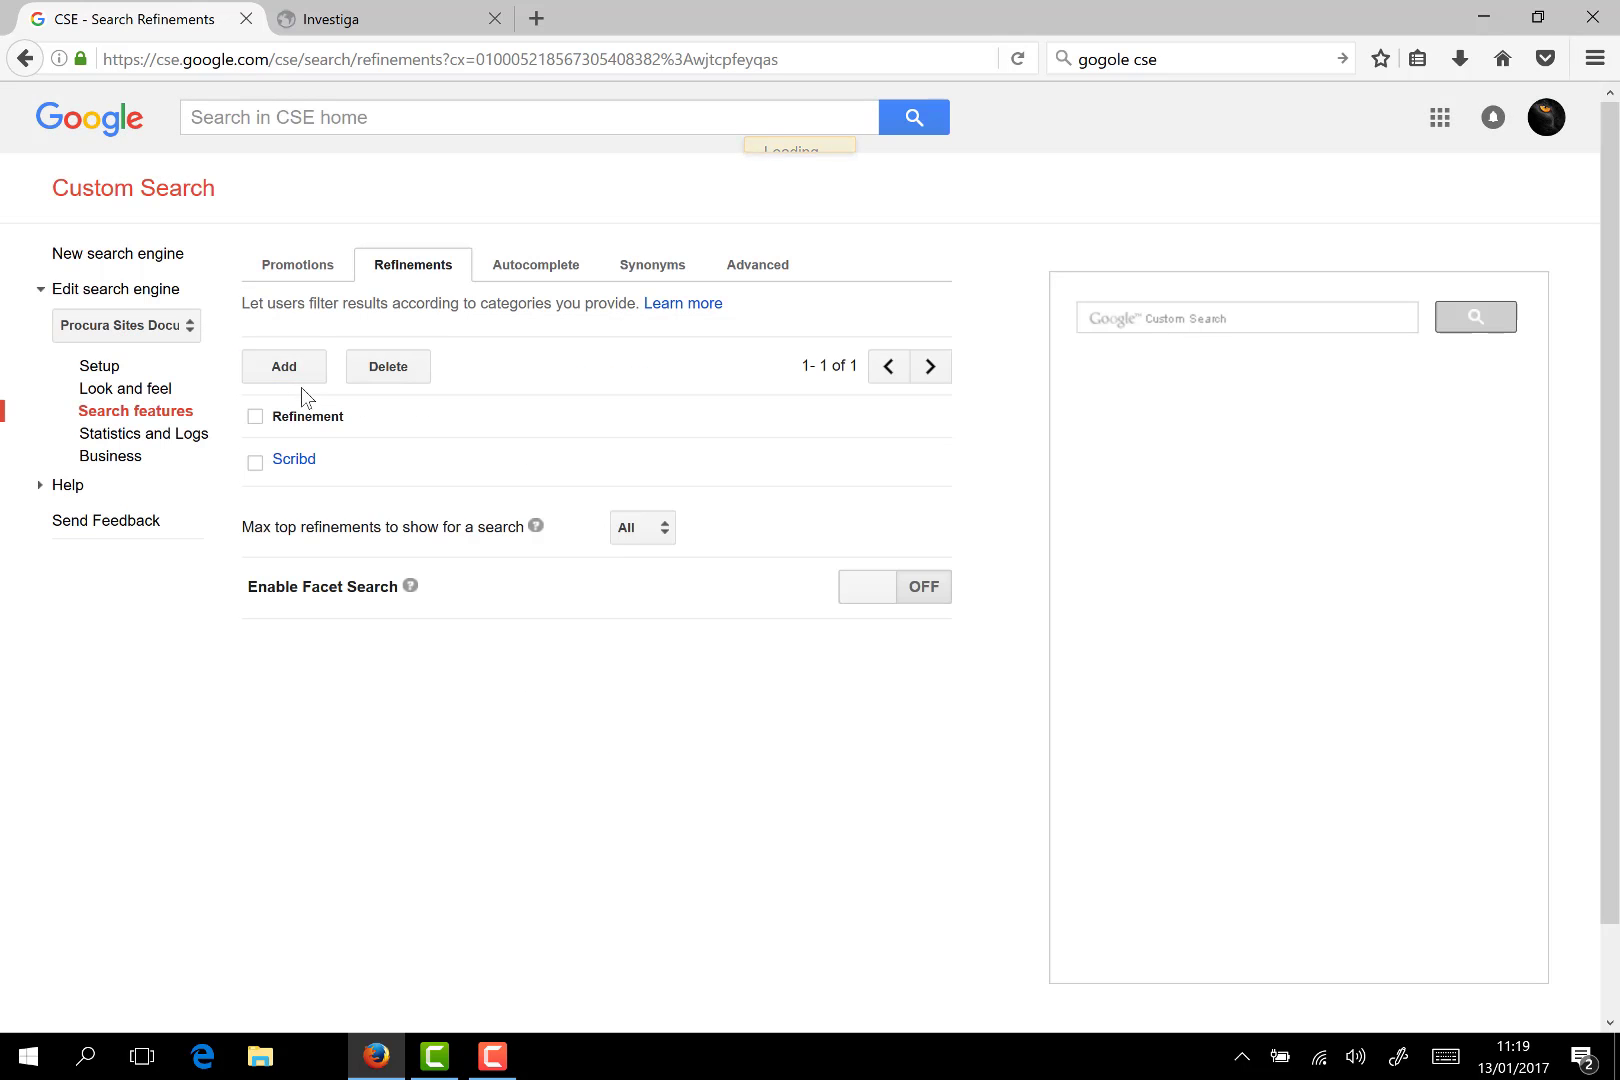
- Add a "Prezi" refinement that searches only the sites with this label
left_click(292, 375)
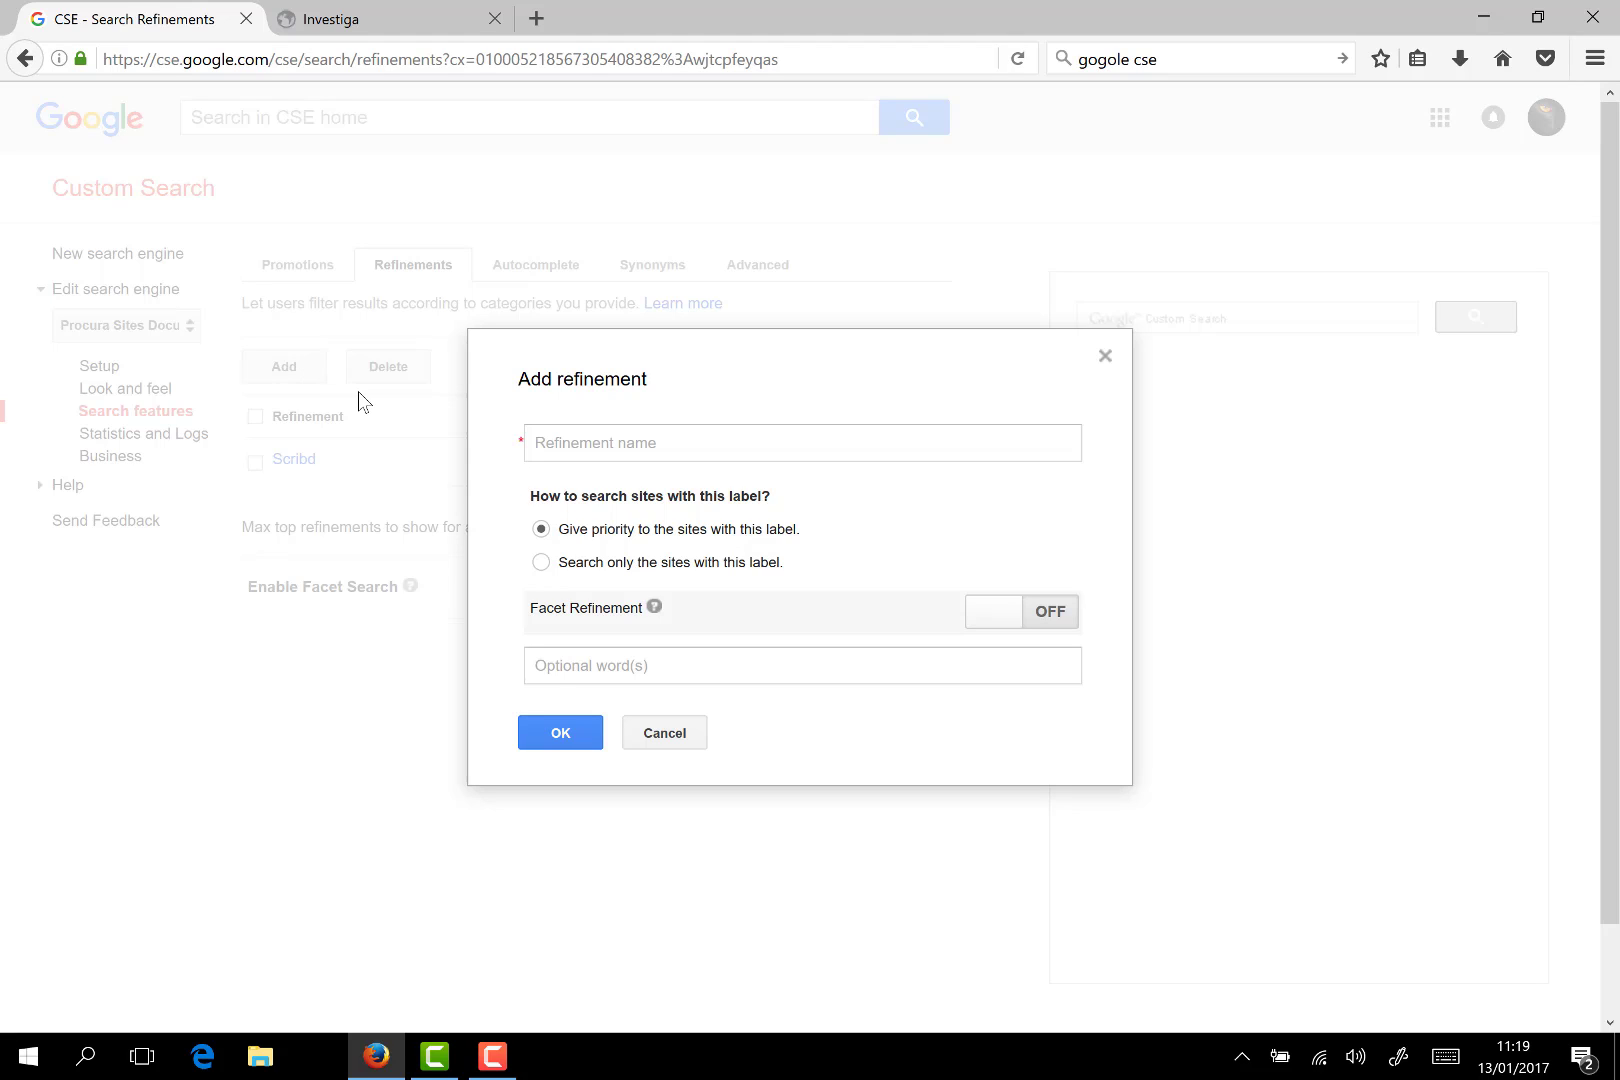
left_click(607, 440)
type("Prezi")
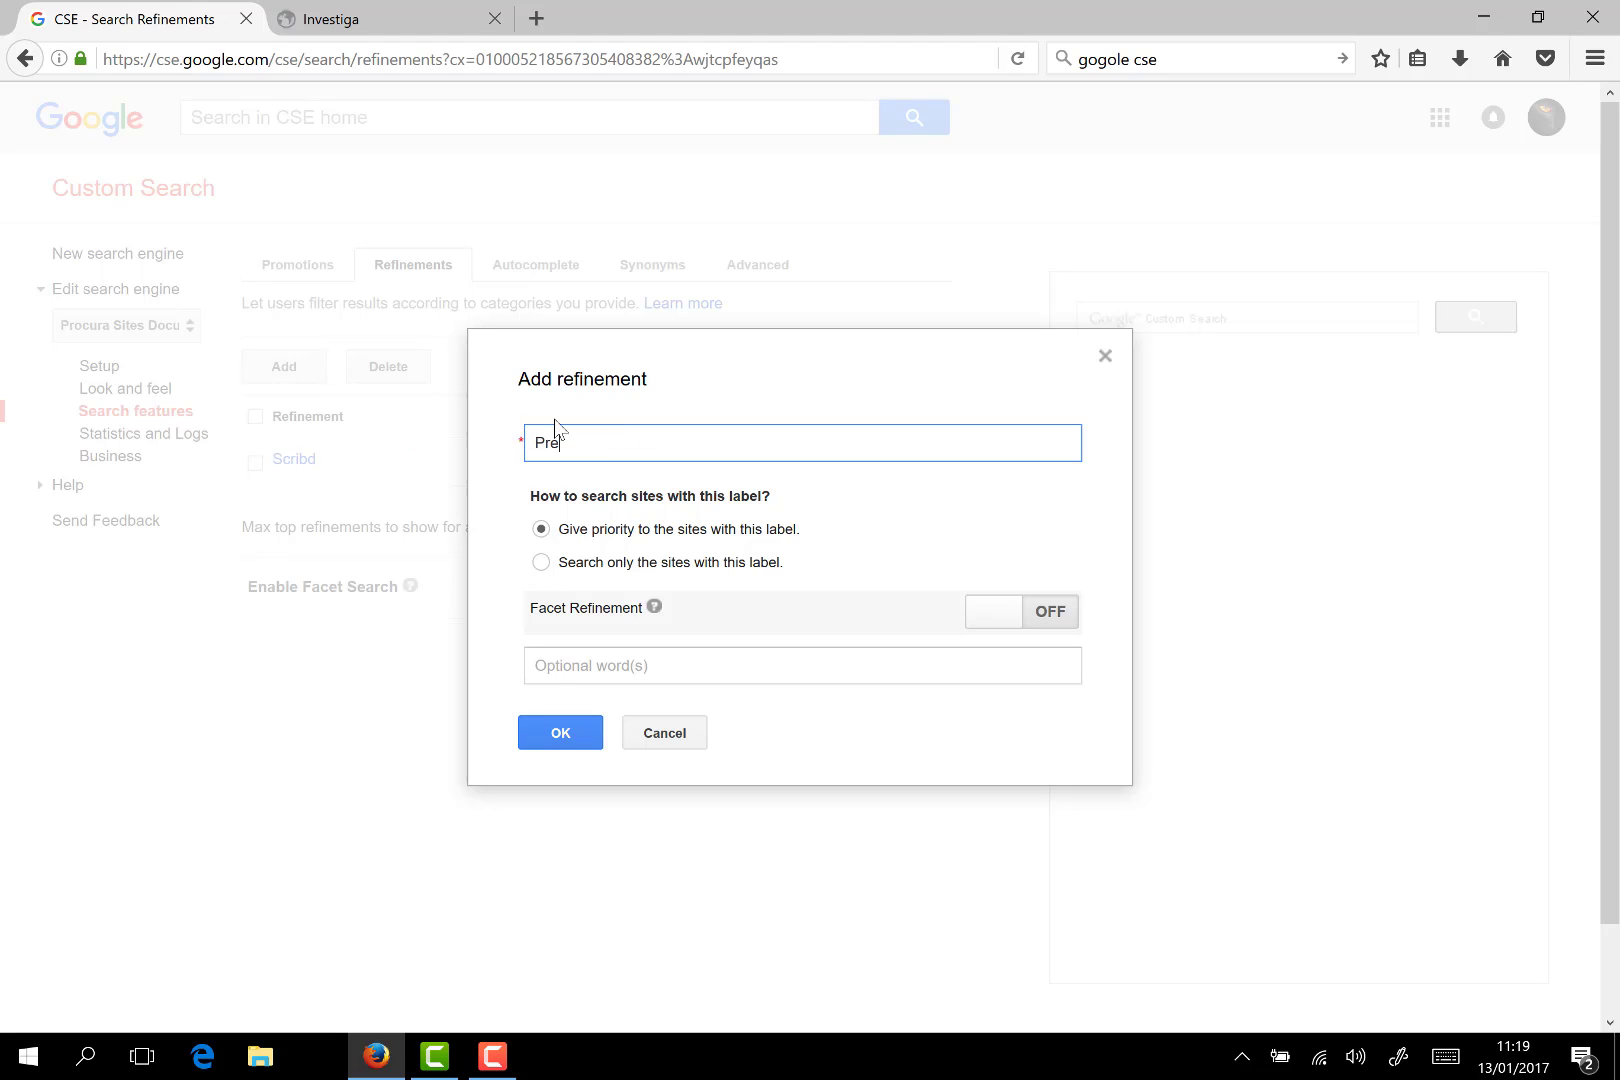
left_click(577, 564)
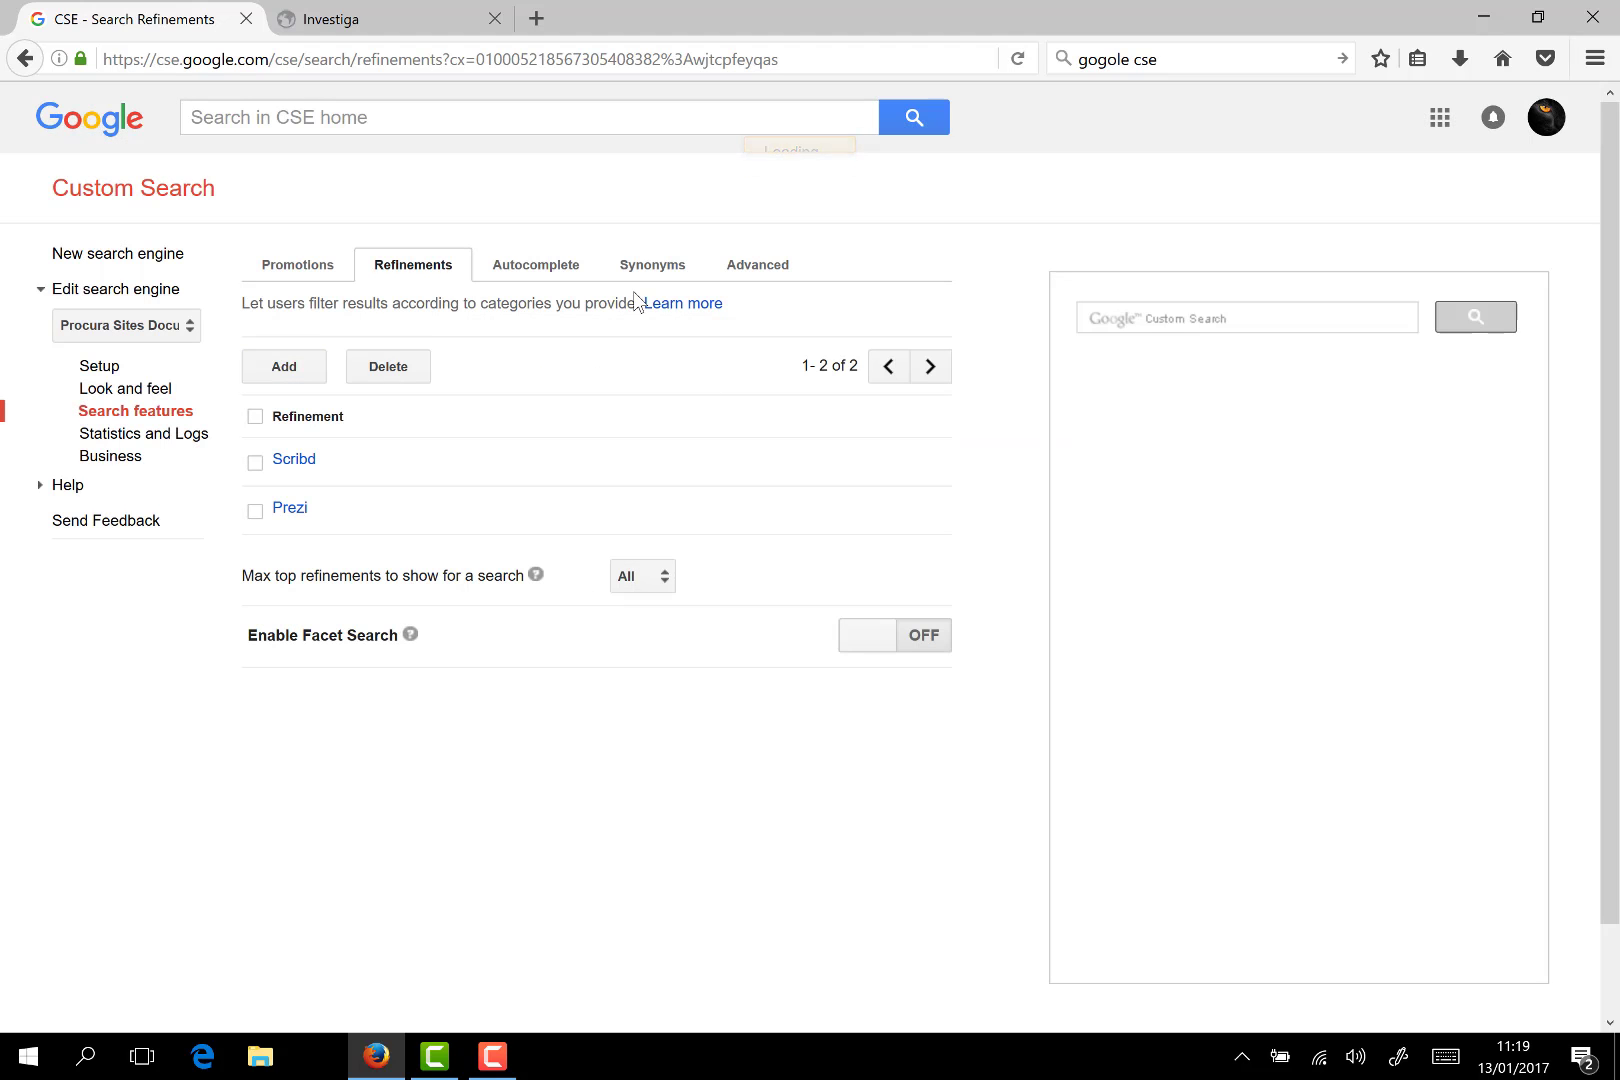
- Add a "SlideShare" refinement that searches only the sites with this label
left_click(286, 370)
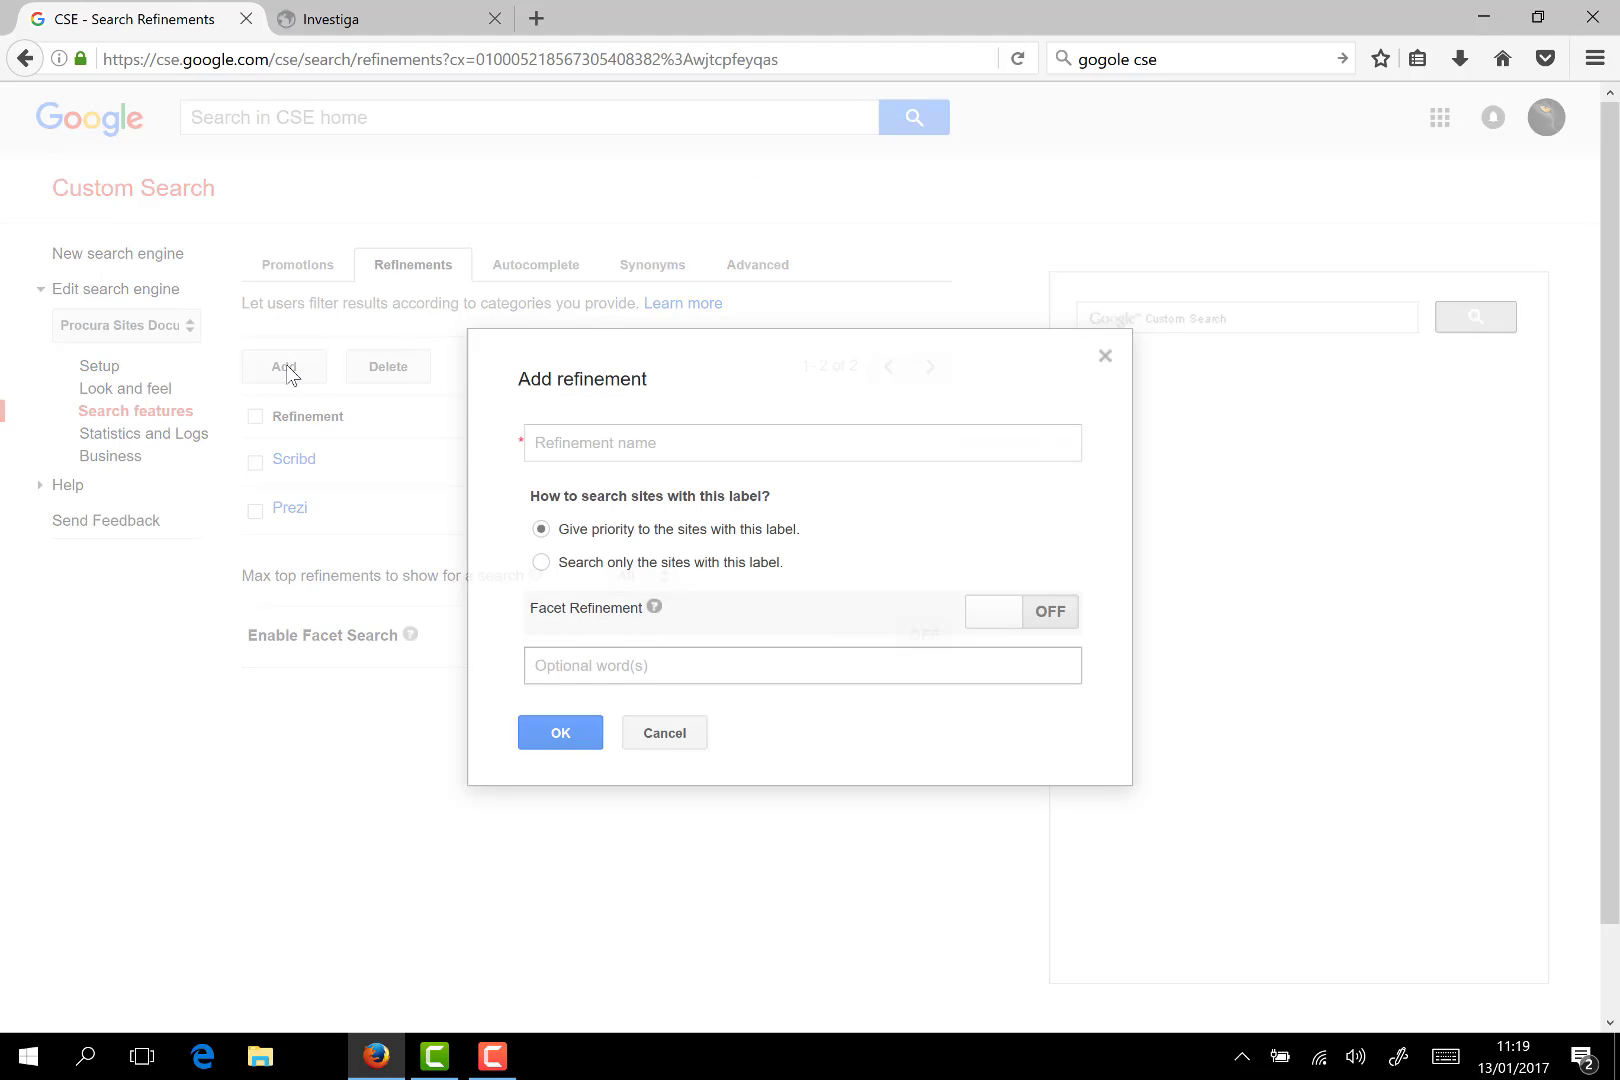
left_click(570, 444)
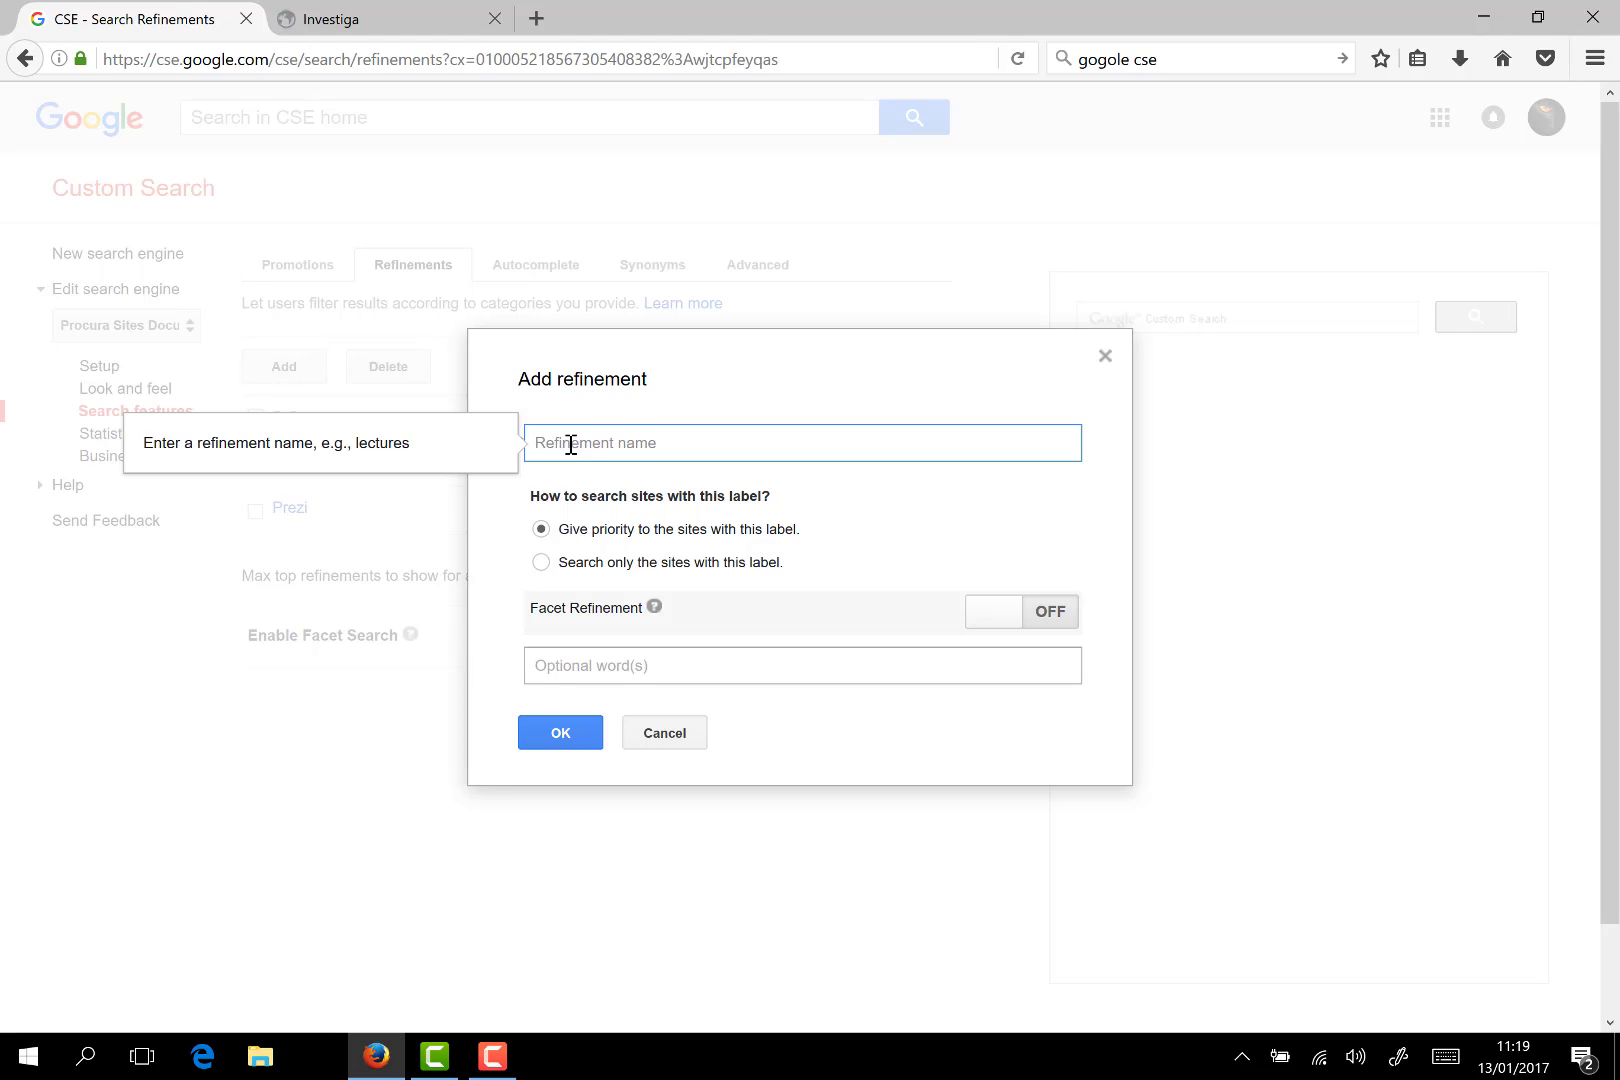
type("S")
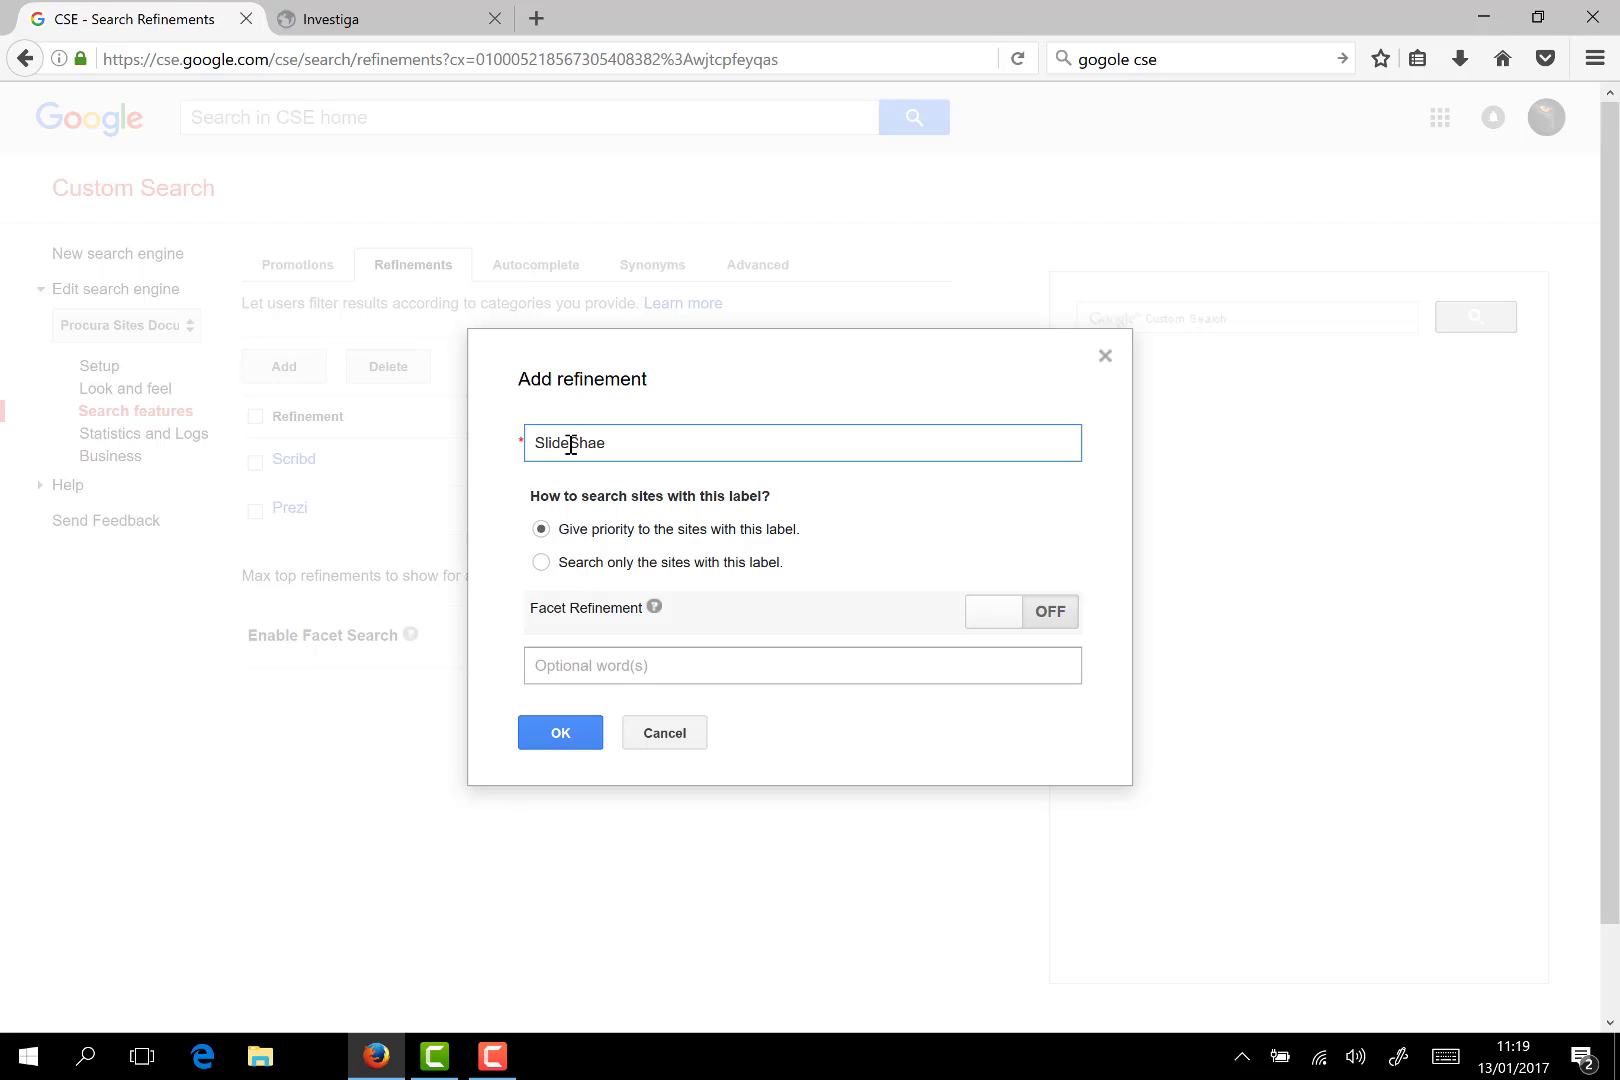
type("lideShare")
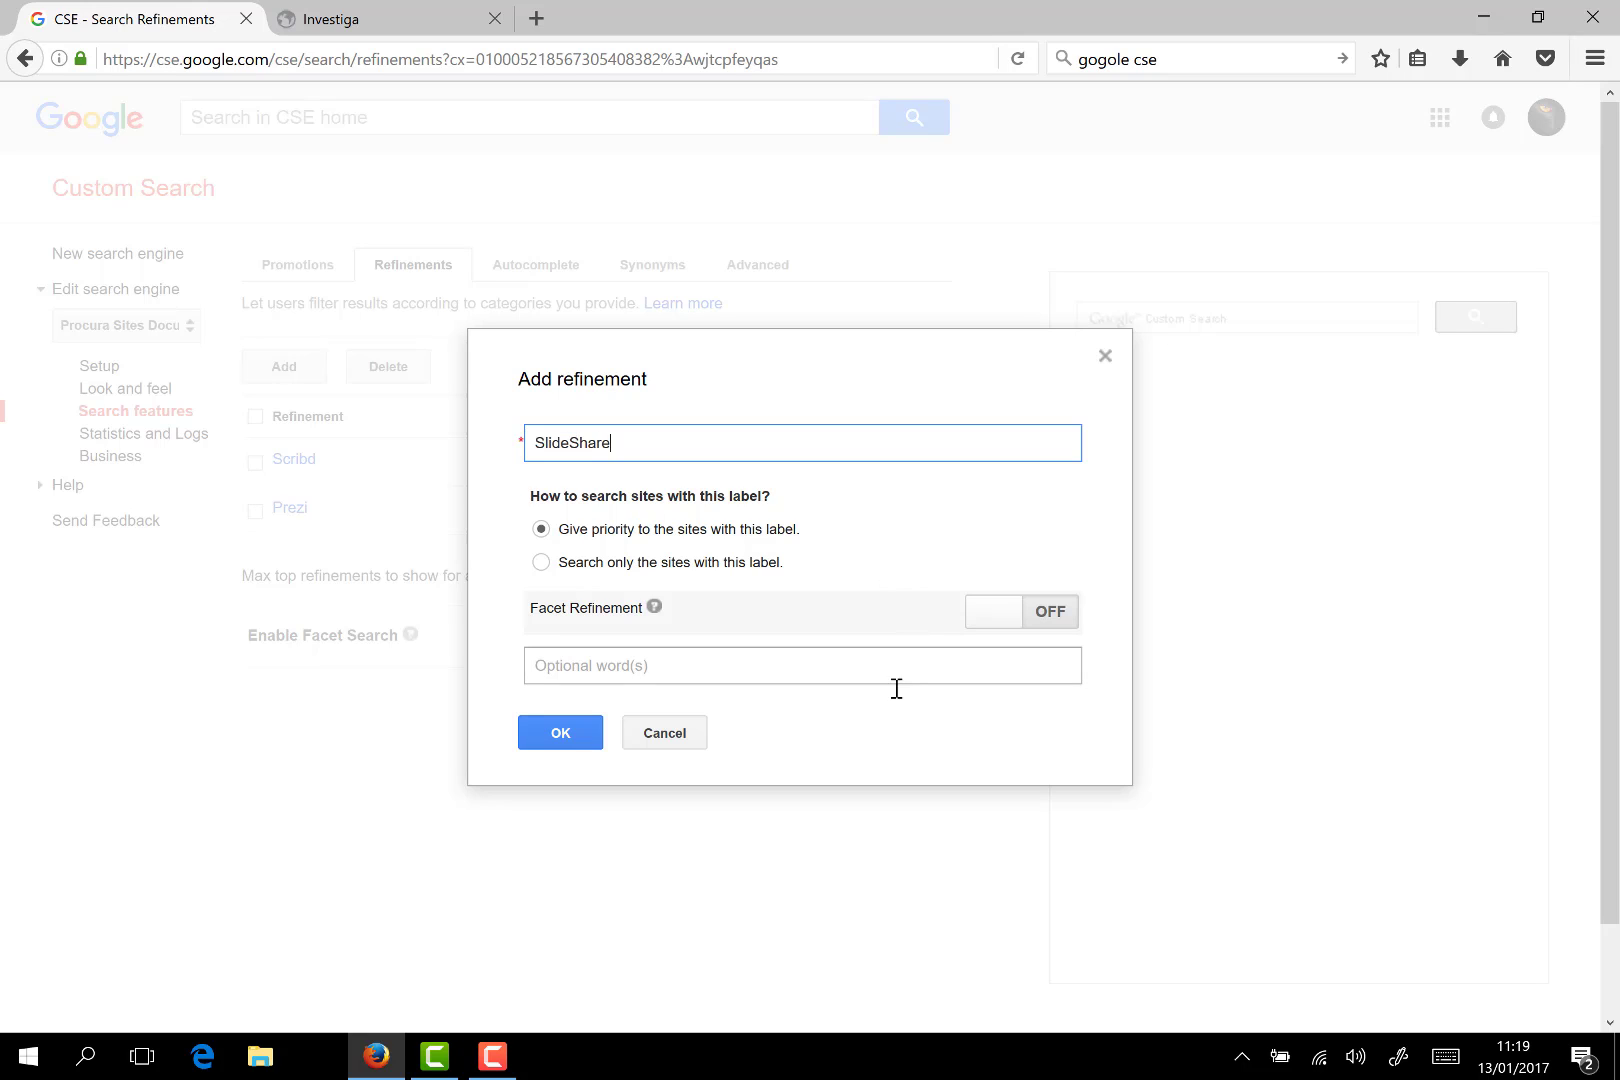
left_click(550, 563)
left_click(560, 731)
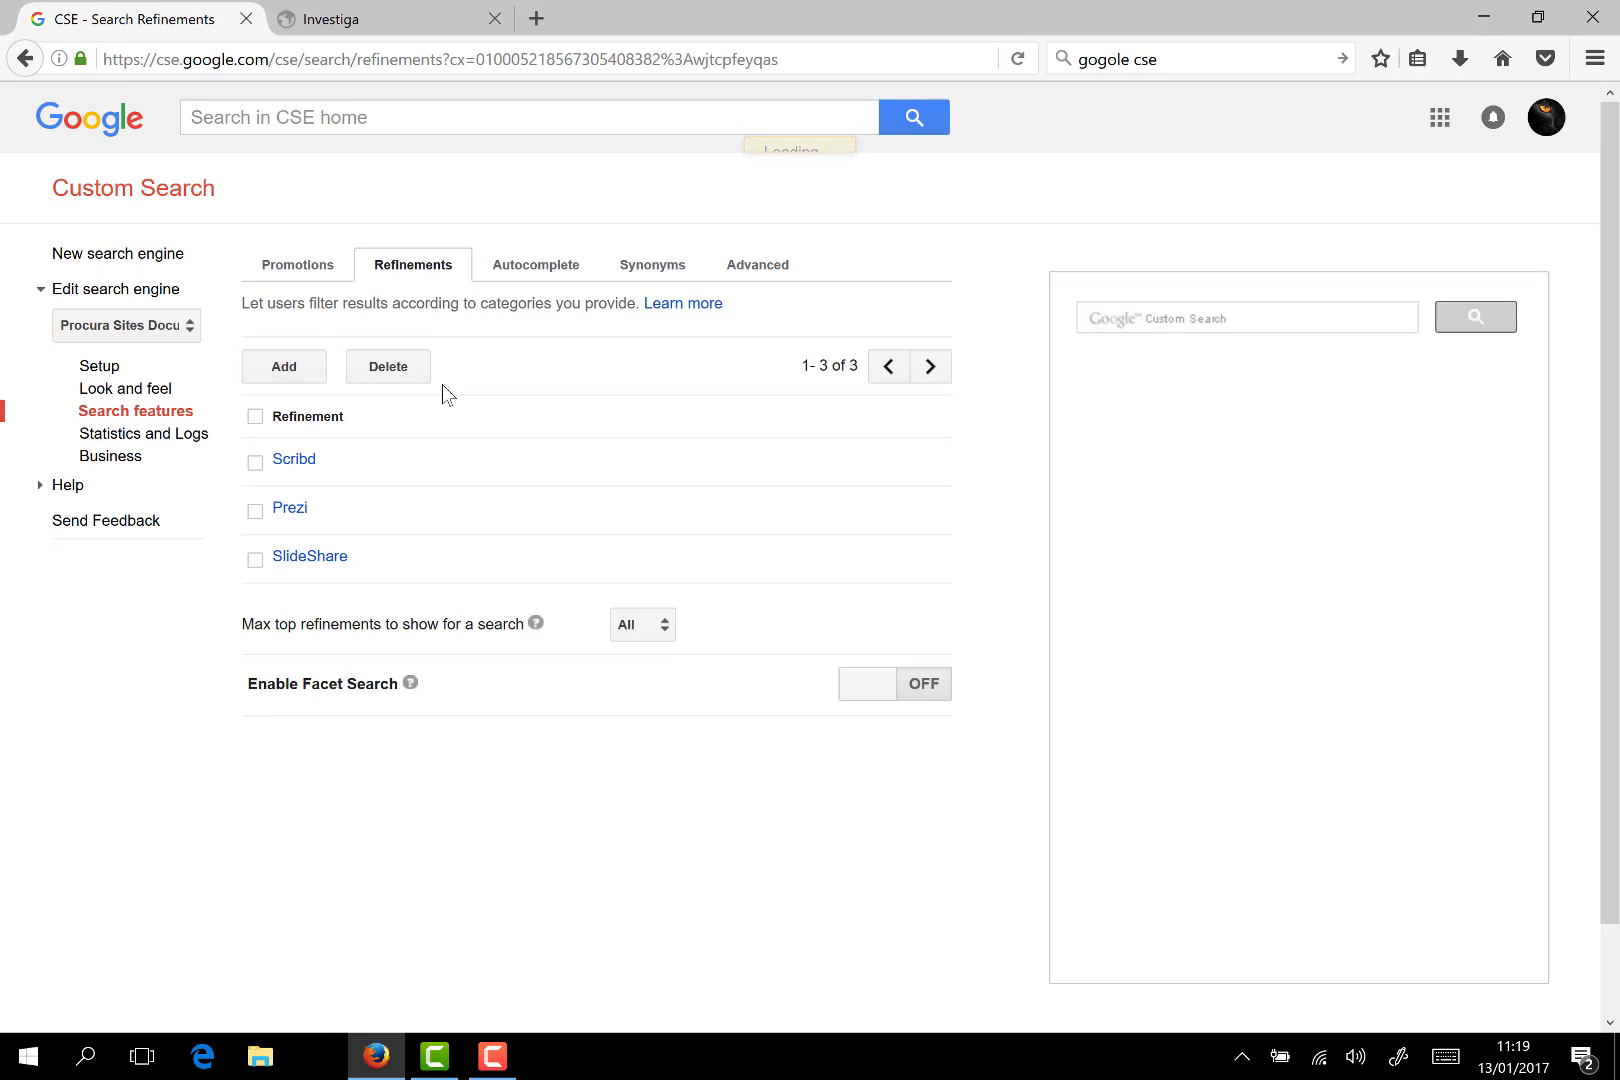
- Add a refinement named "DOCs Gogole" that gives priority to the sites with this label
left_click(284, 367)
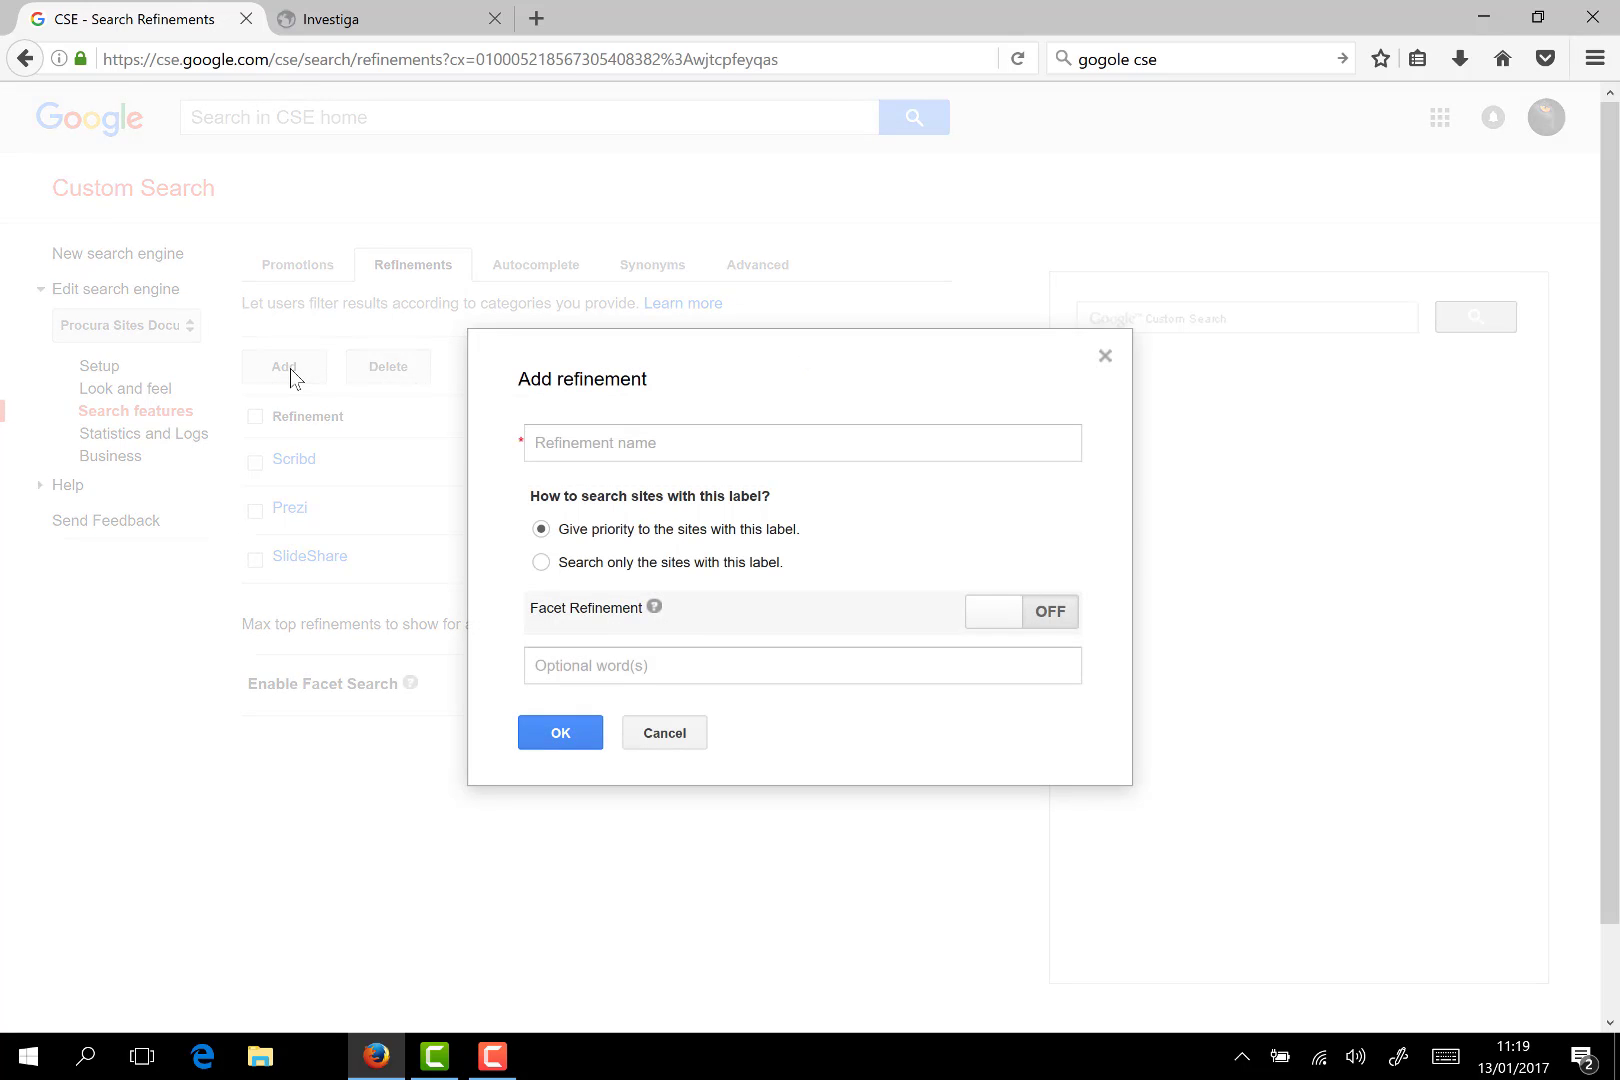
left_click(641, 444)
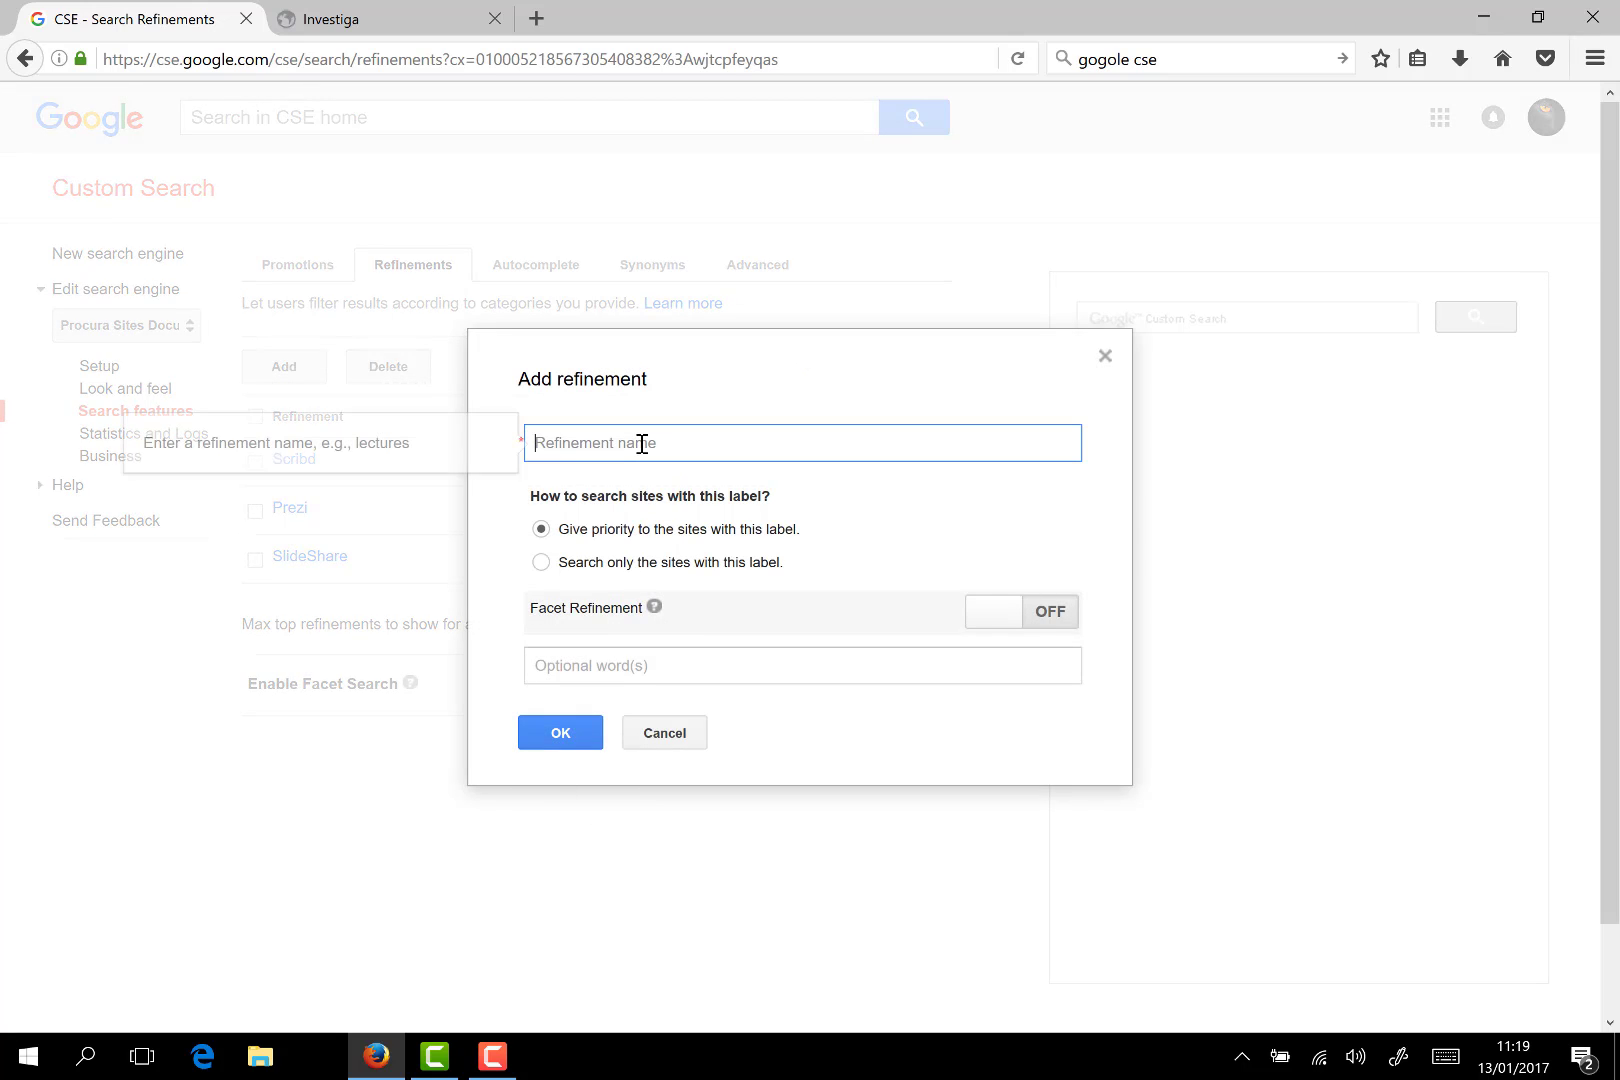
type("DOCs Gogole")
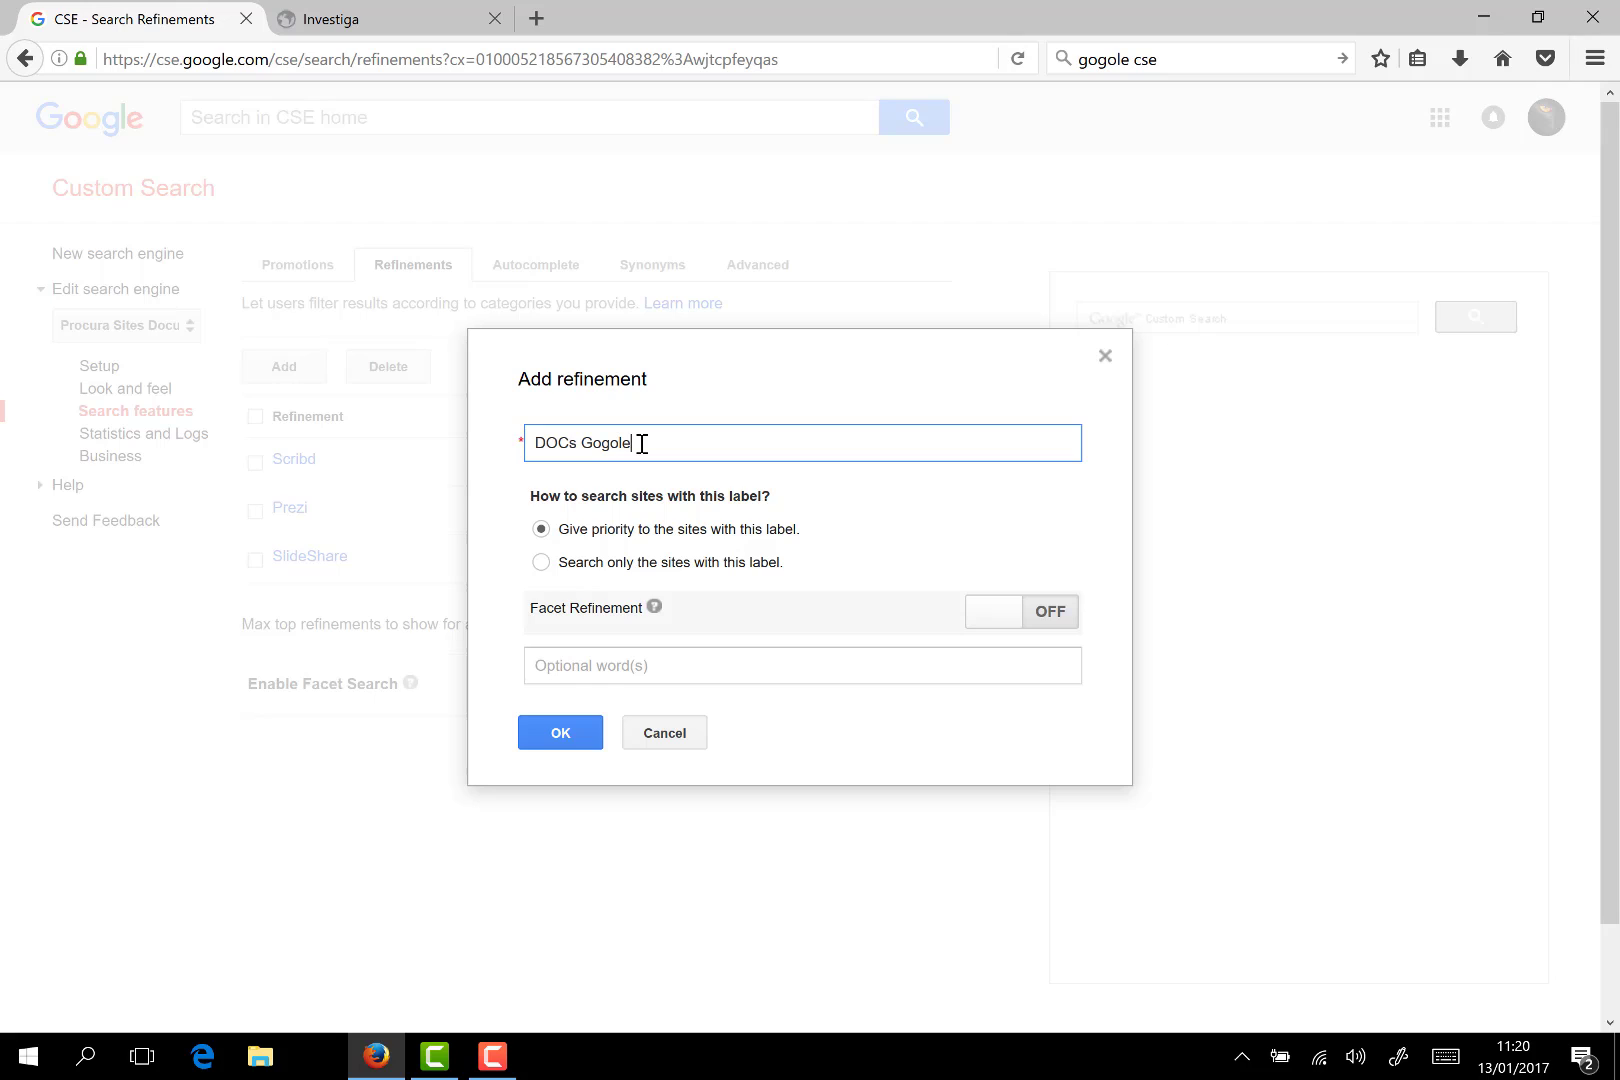
key("Return")
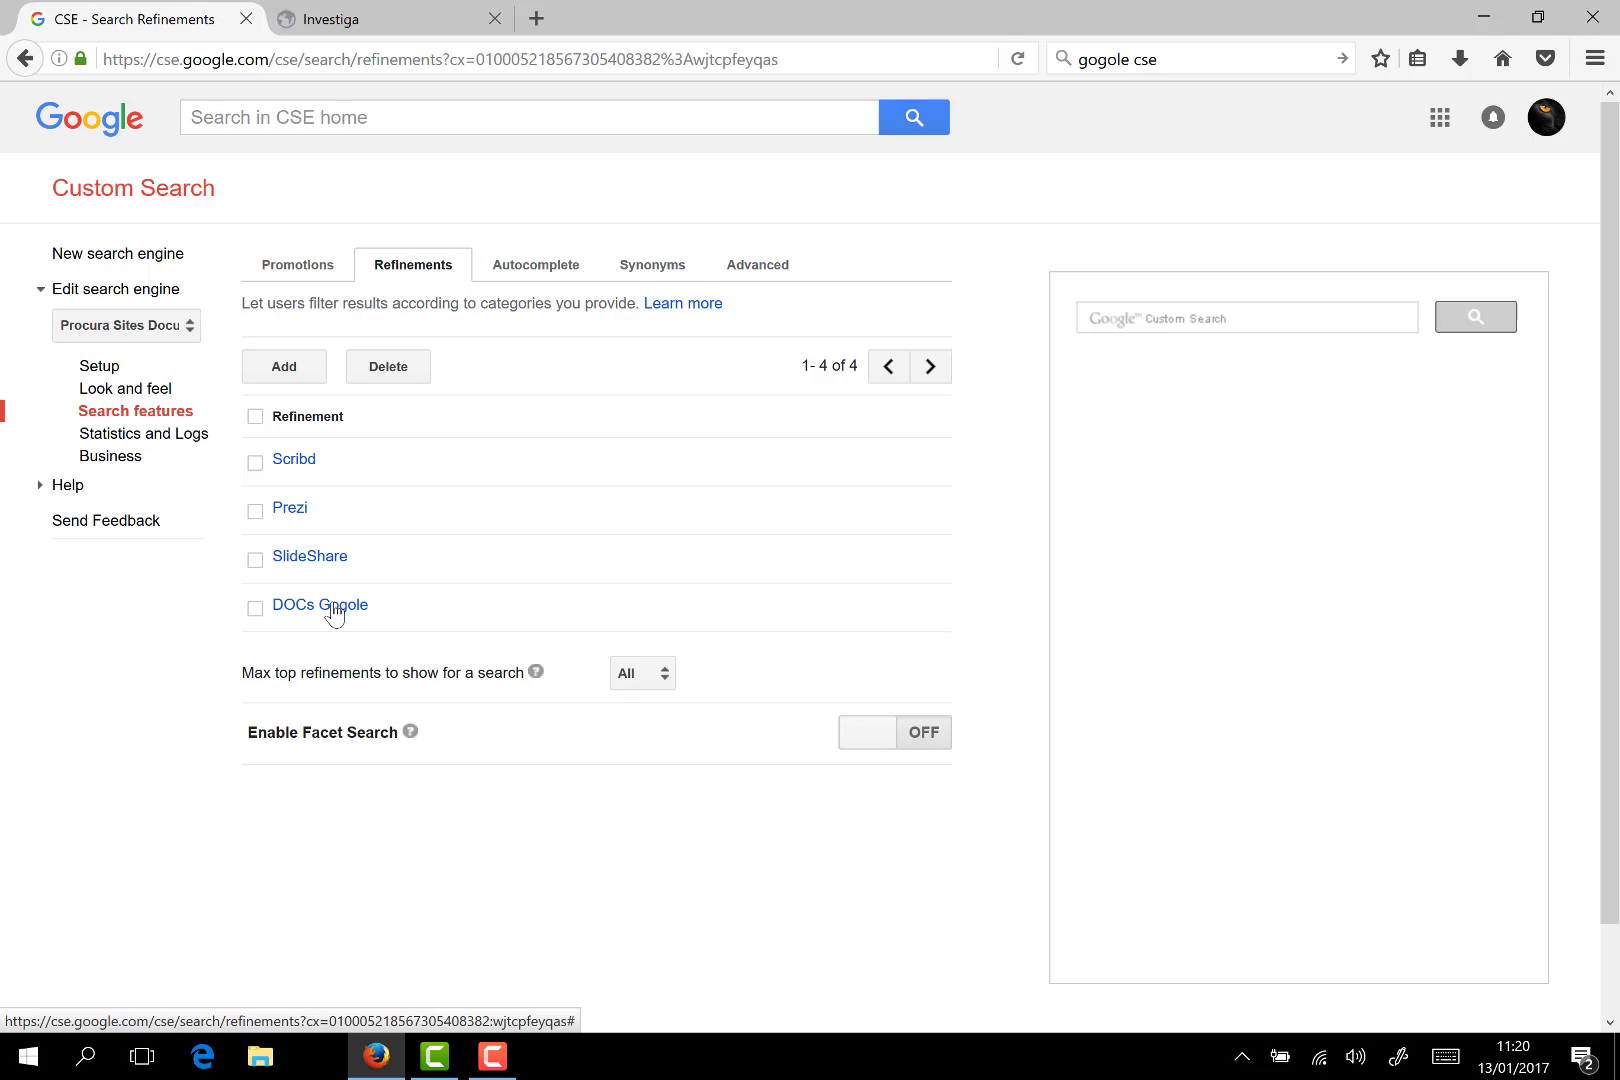
- Check the settings of the misspelled "DOCs Gogole" refinement and delete it from the list
left_click(345, 606)
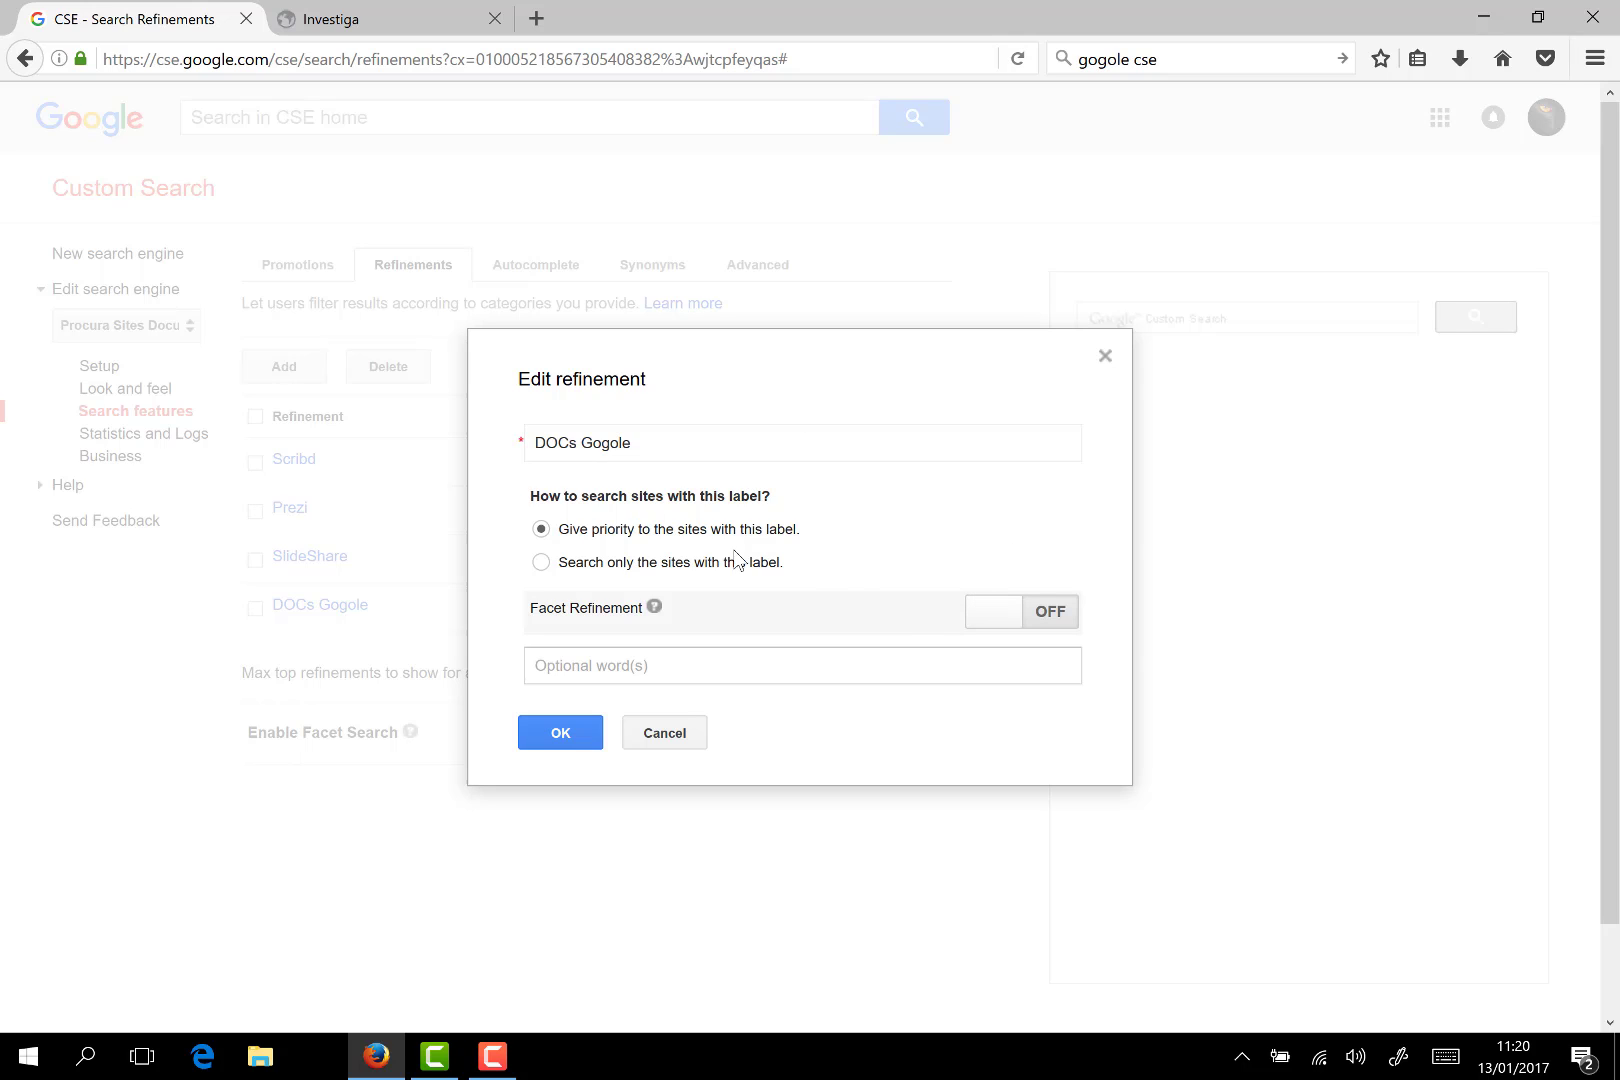
left_click(1104, 356)
left_click(255, 608)
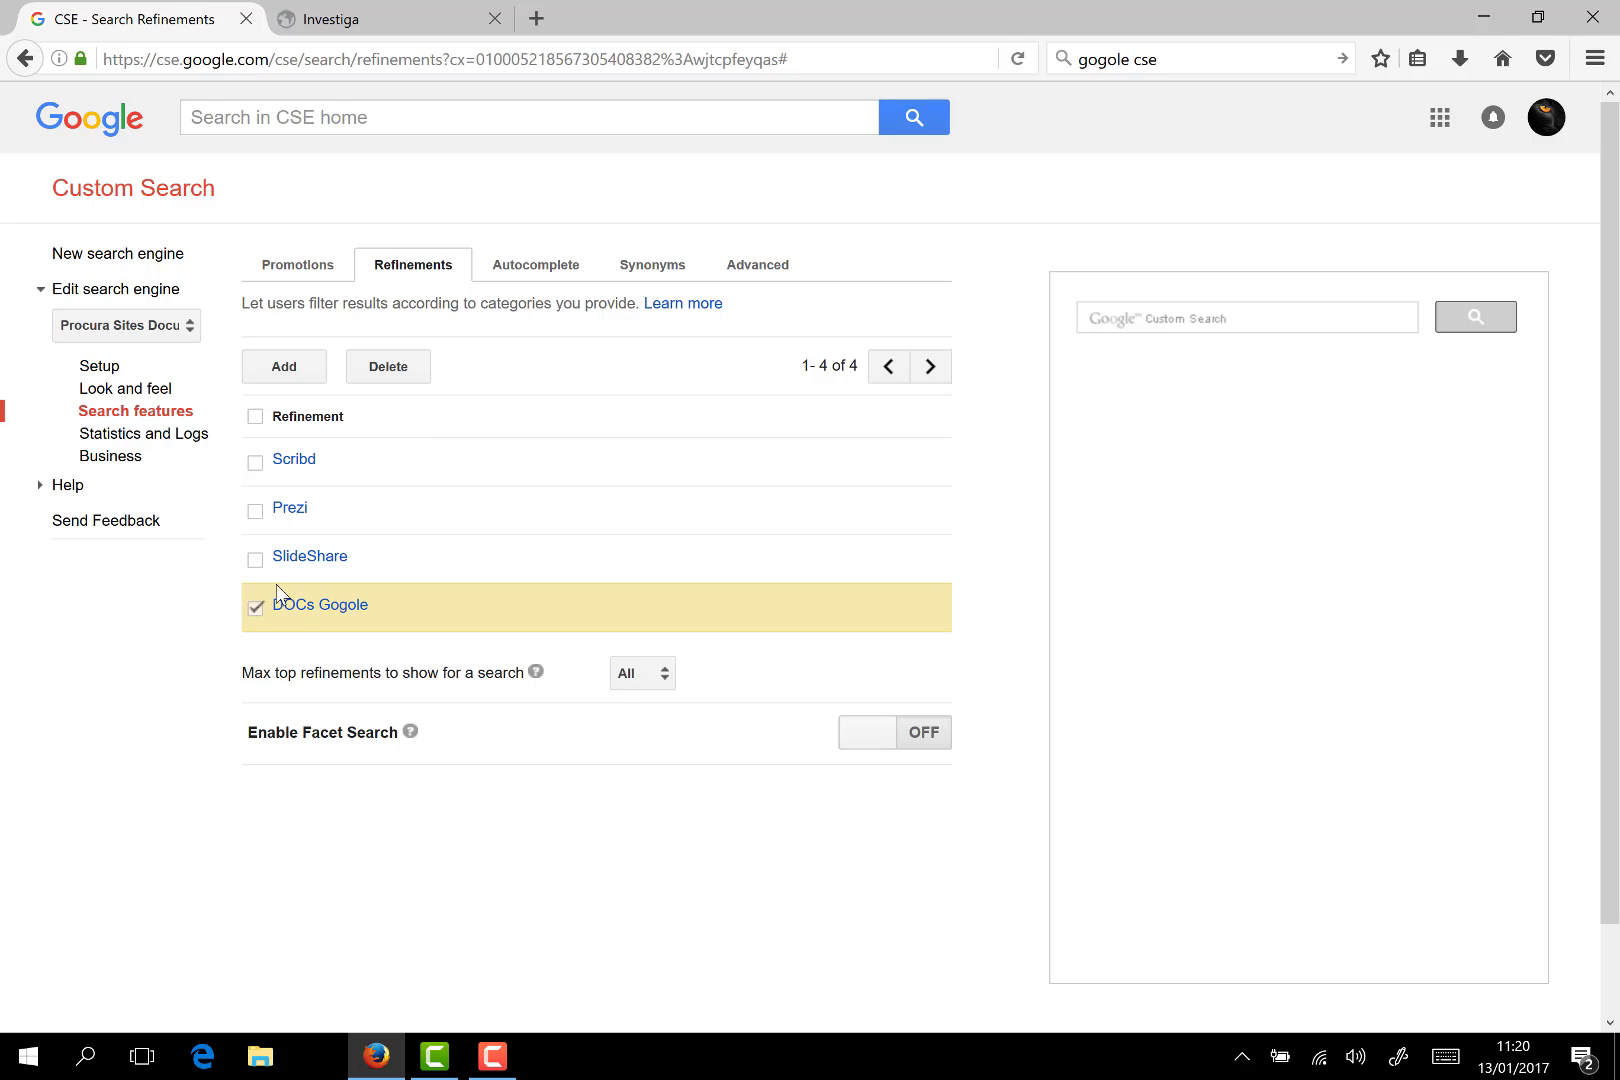
left_click(408, 368)
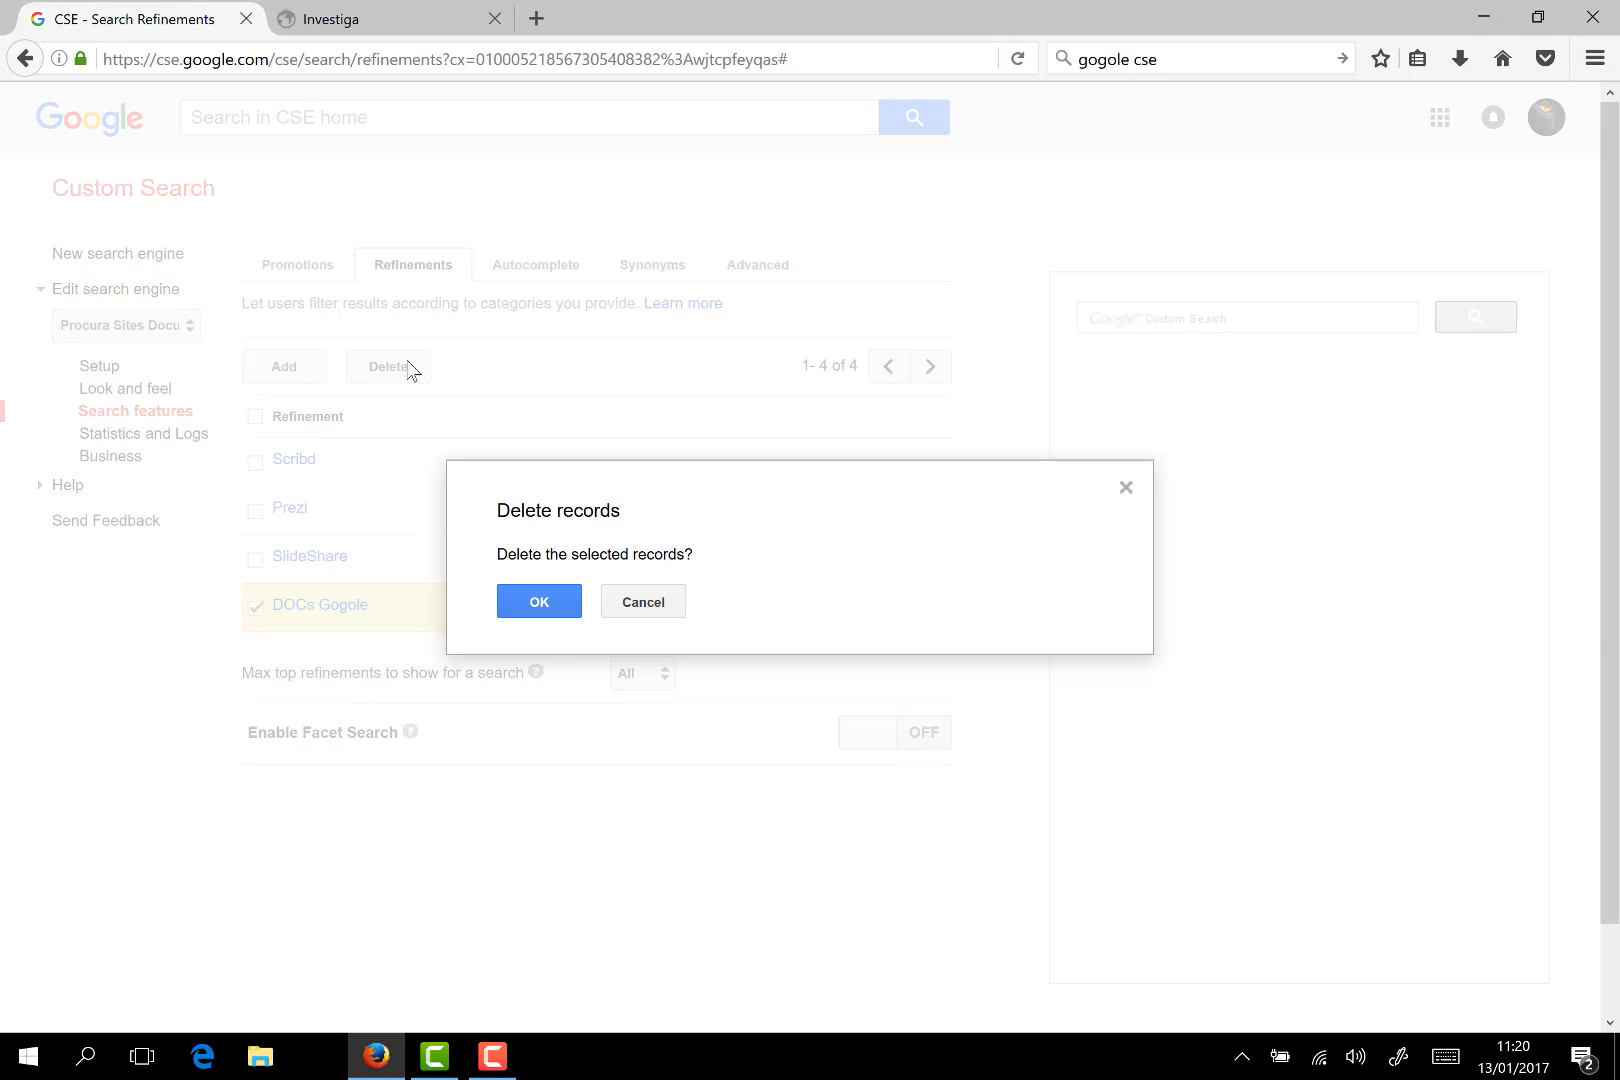
left_click(535, 594)
- Add a "Docs Google" refinement that searches only the sites with this label
left_click(300, 373)
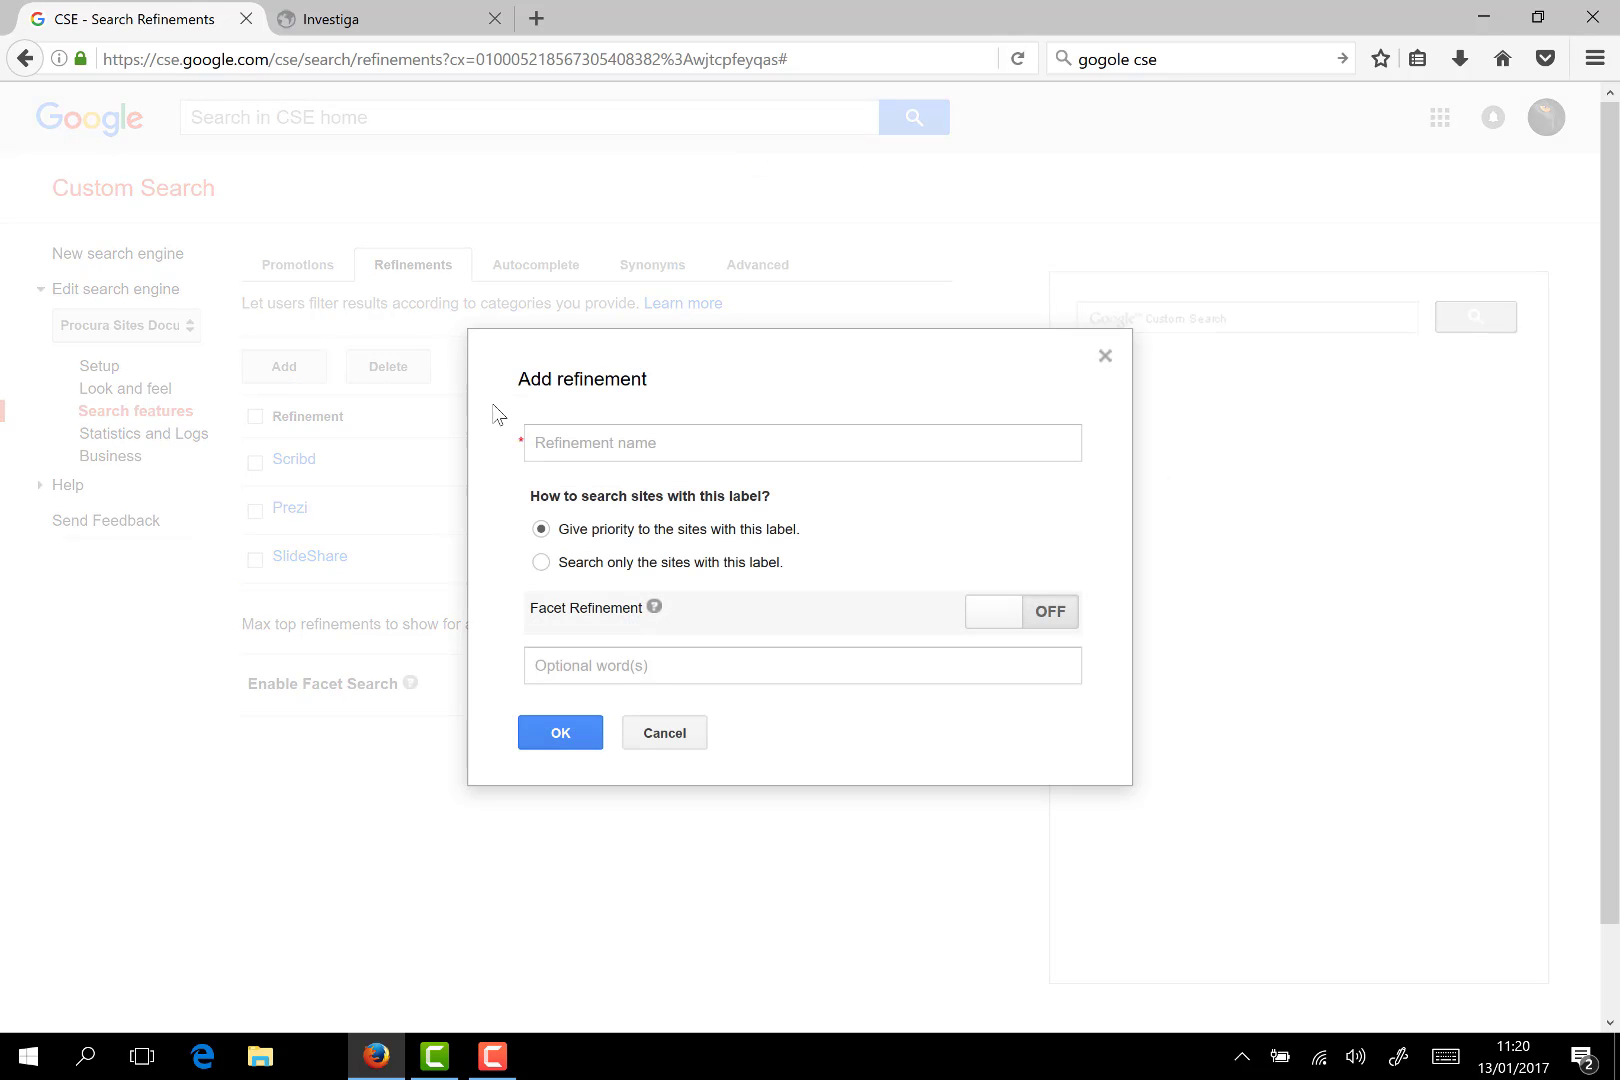
left_click(604, 441)
type("Docs Google")
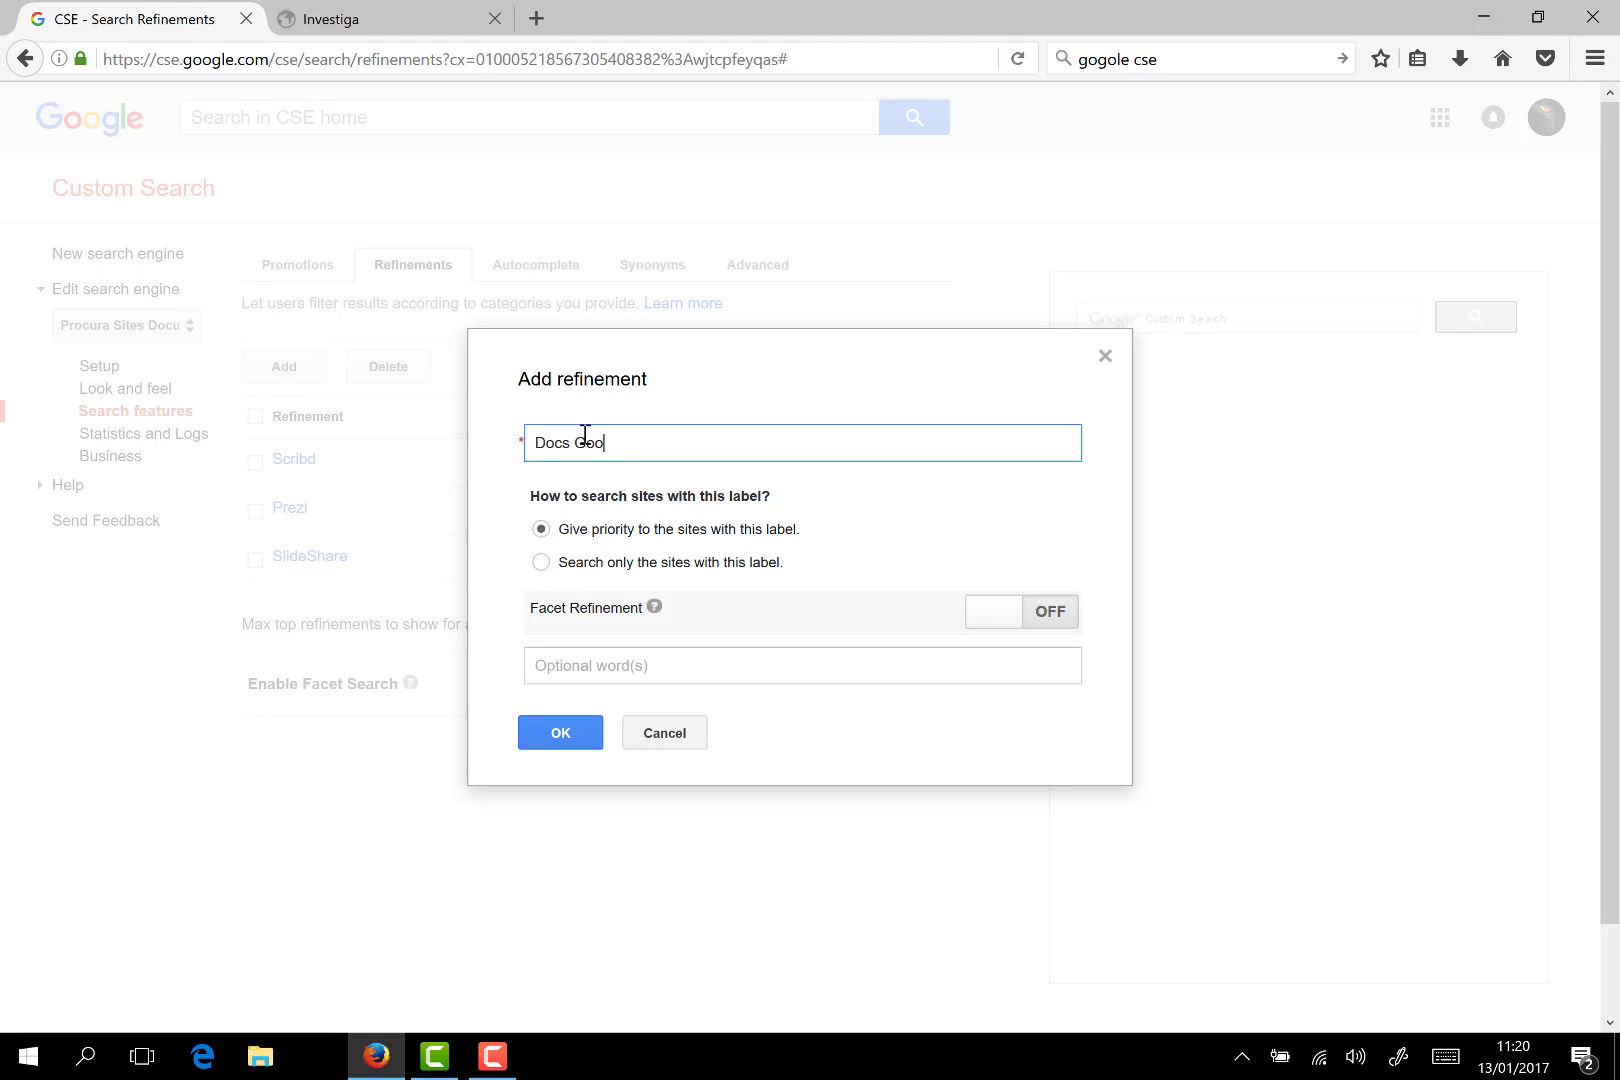
left_click(670, 562)
left_click(553, 748)
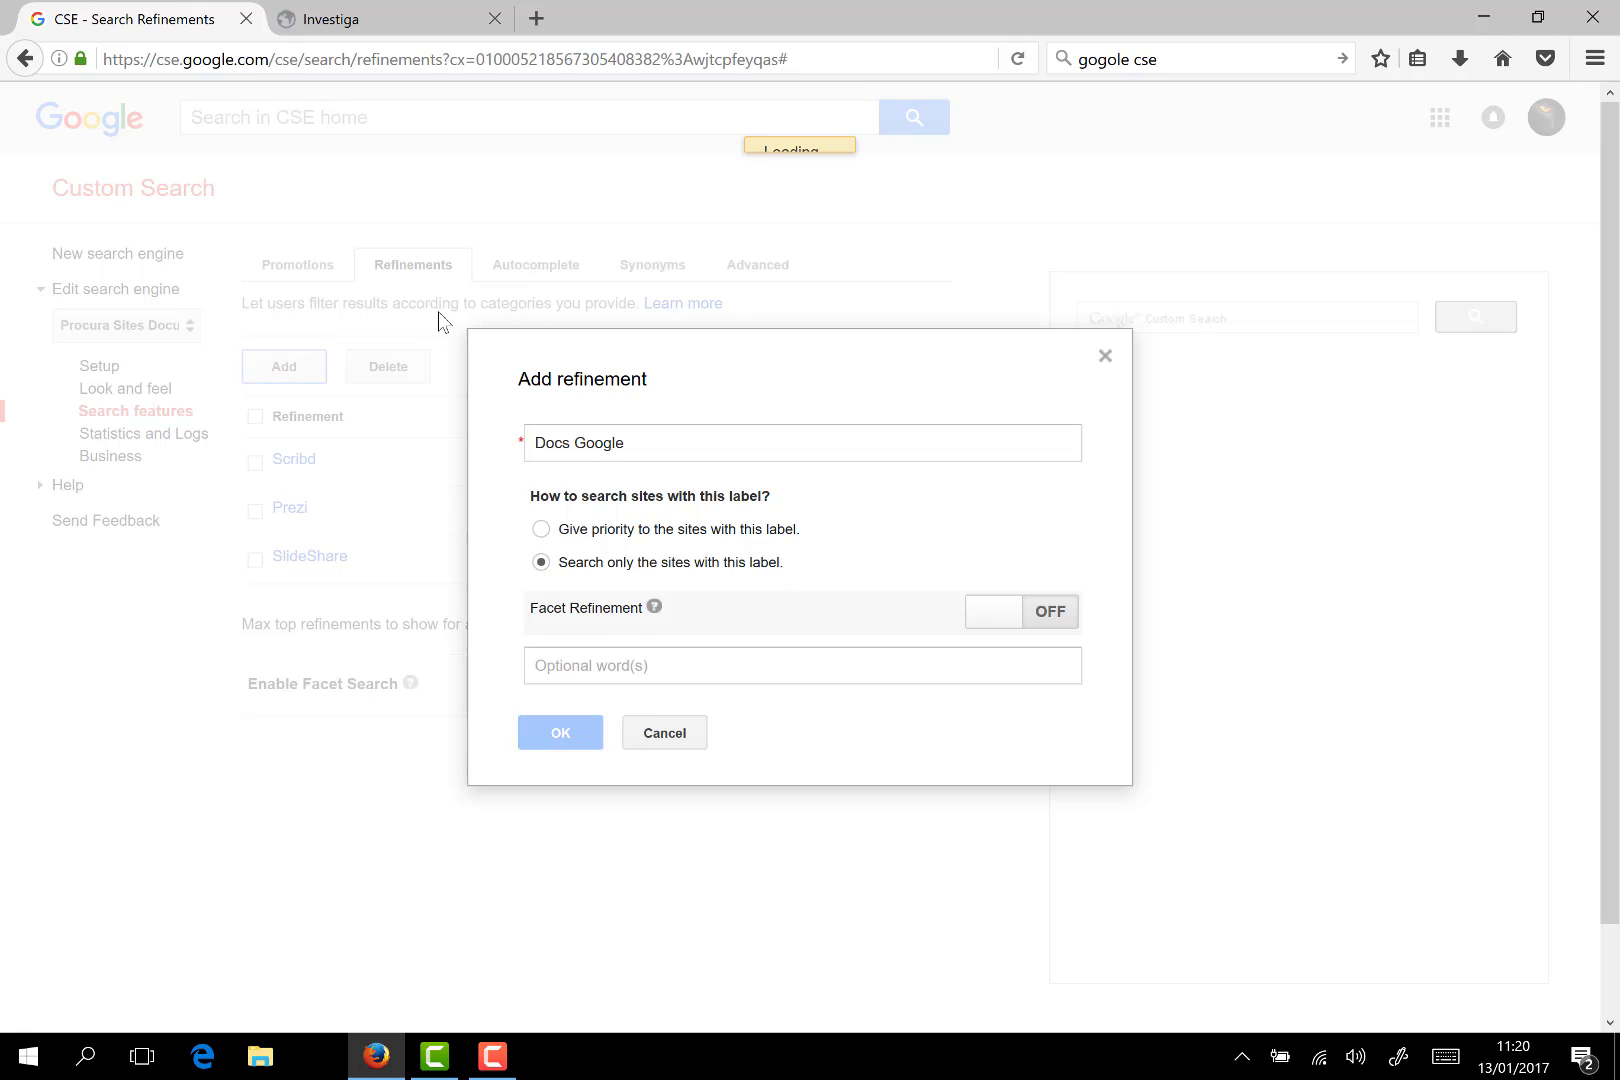
left_click(99, 366)
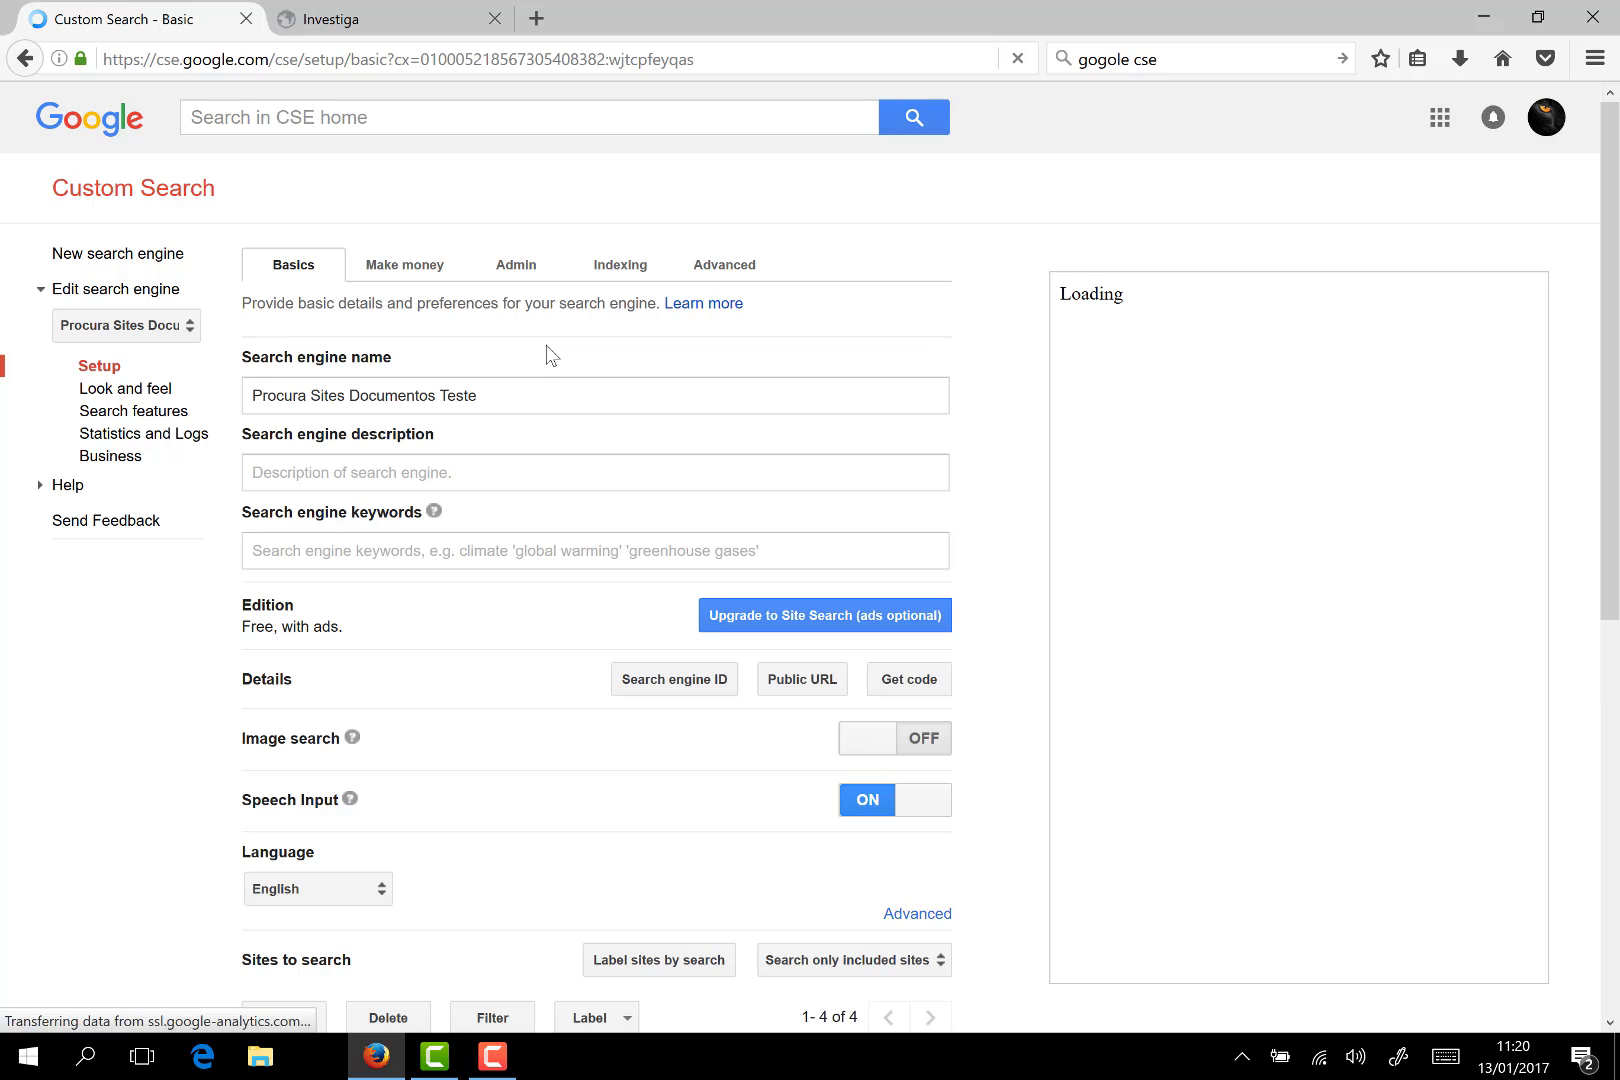
scroll(565, 728, "down", 5)
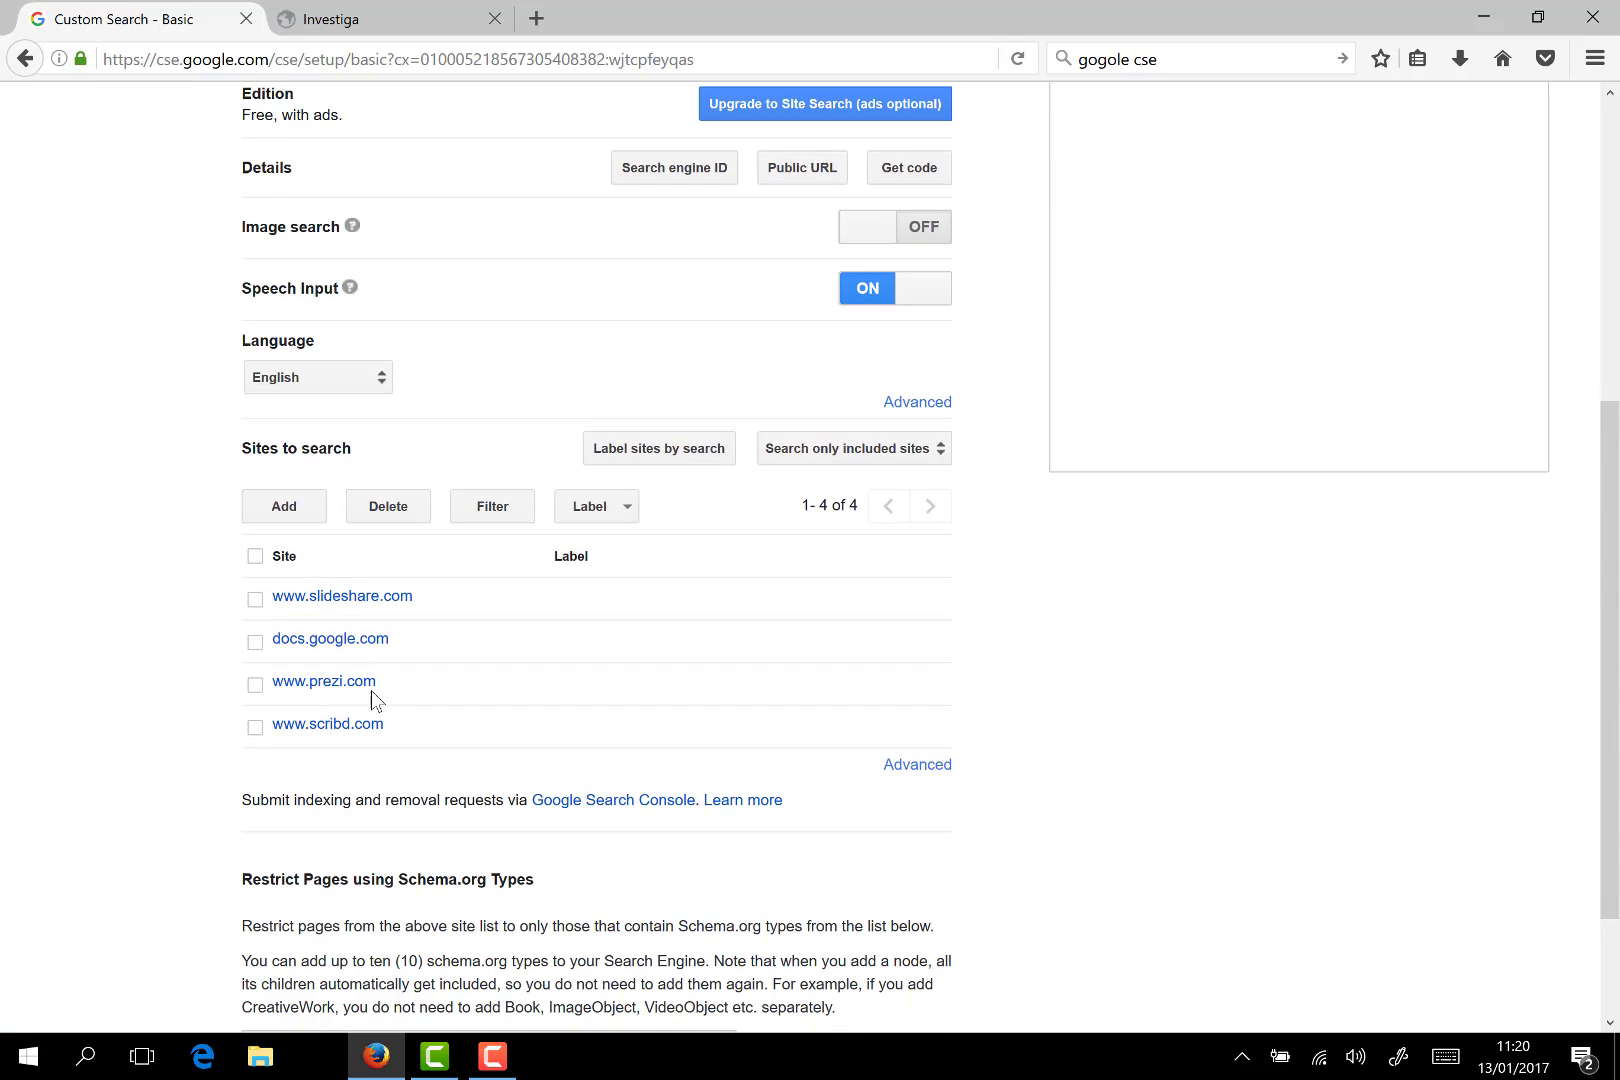
left_click(363, 606)
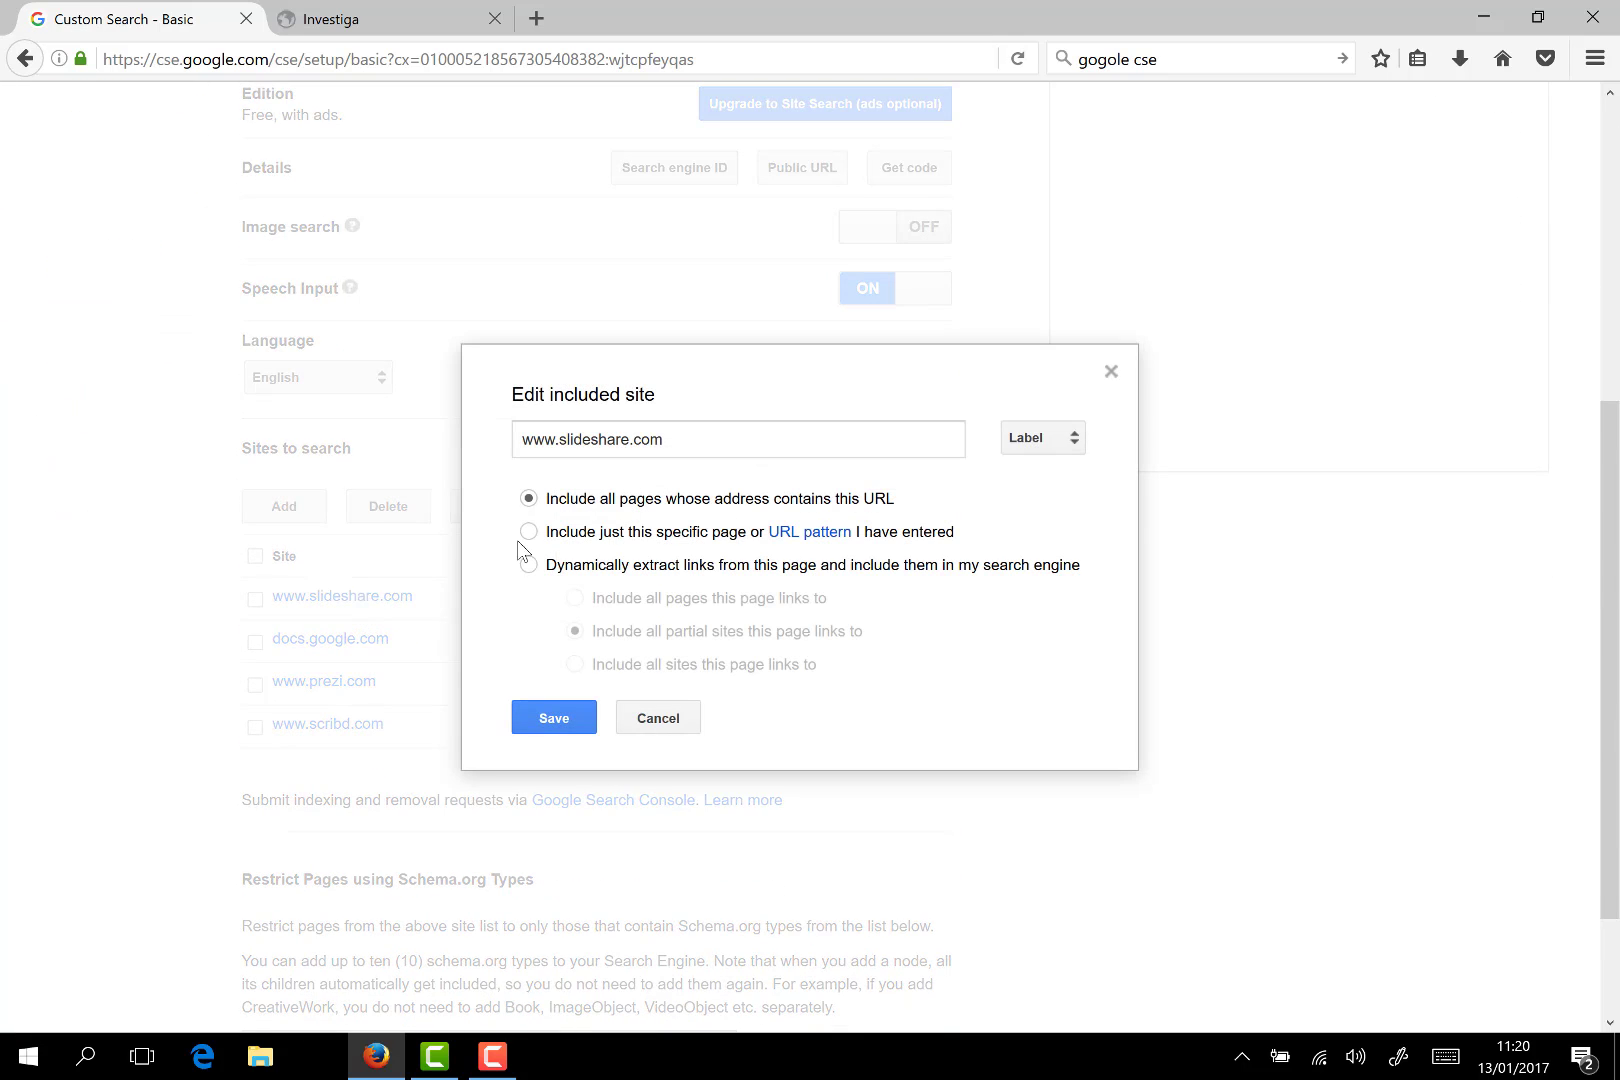
left_click(1068, 443)
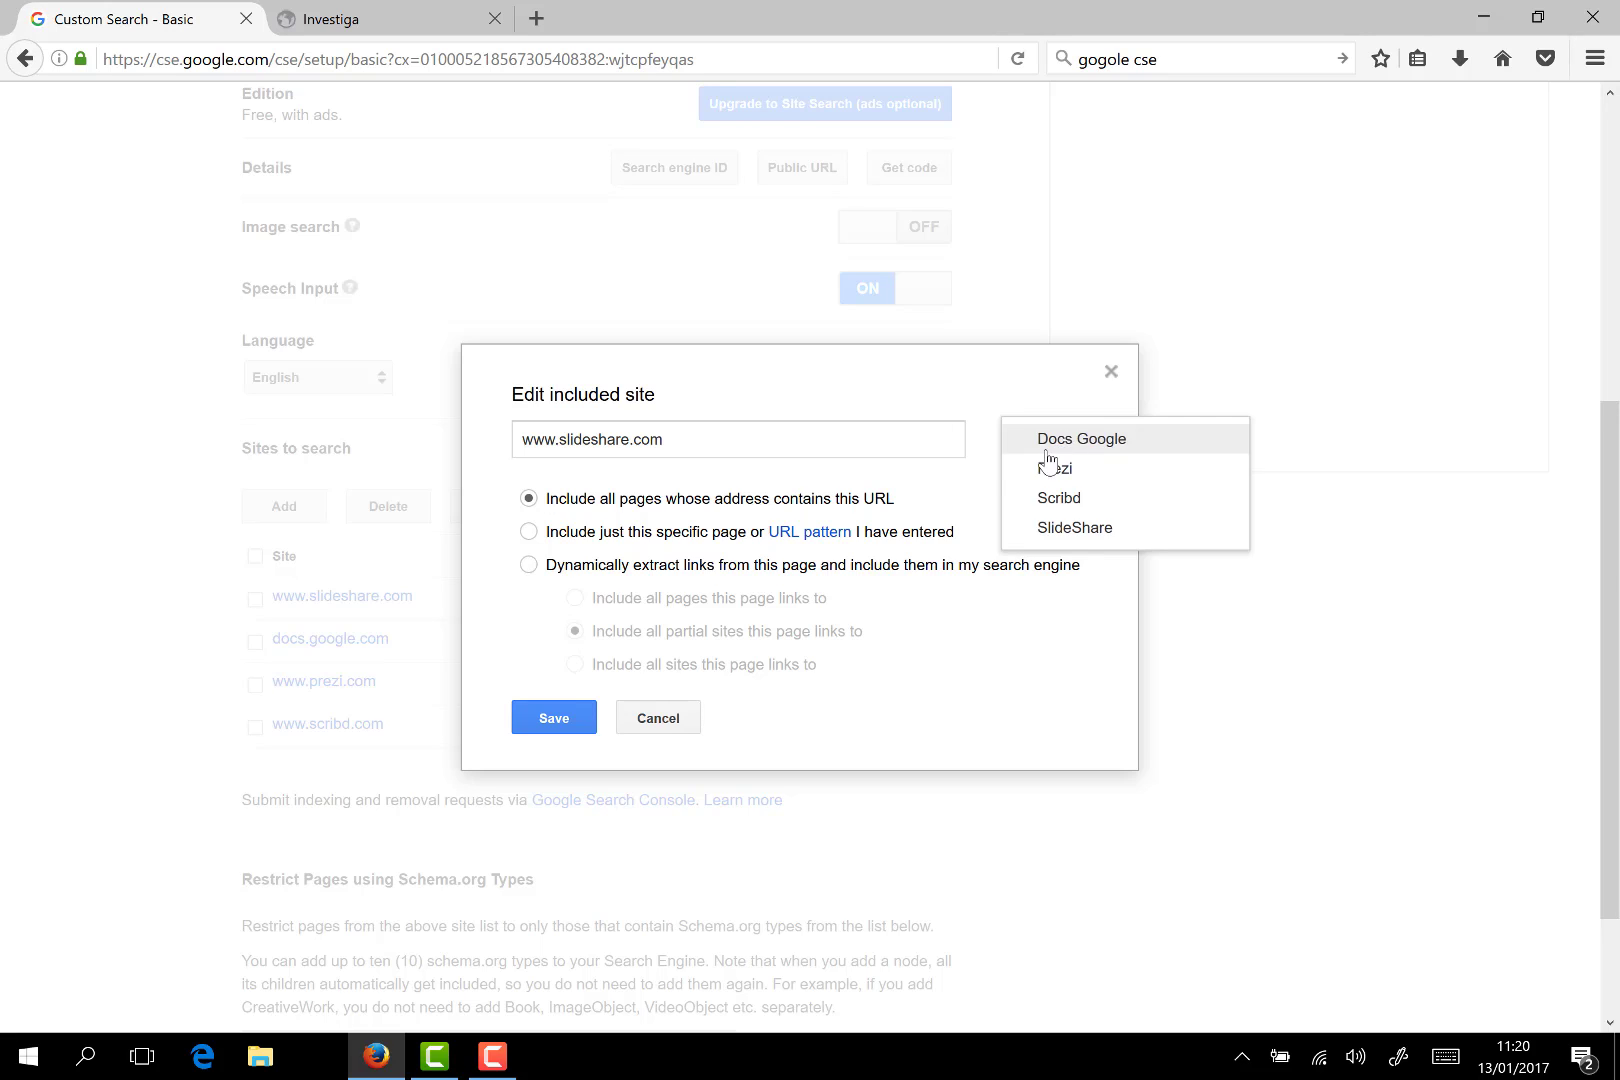
left_click(1067, 528)
left_click(540, 720)
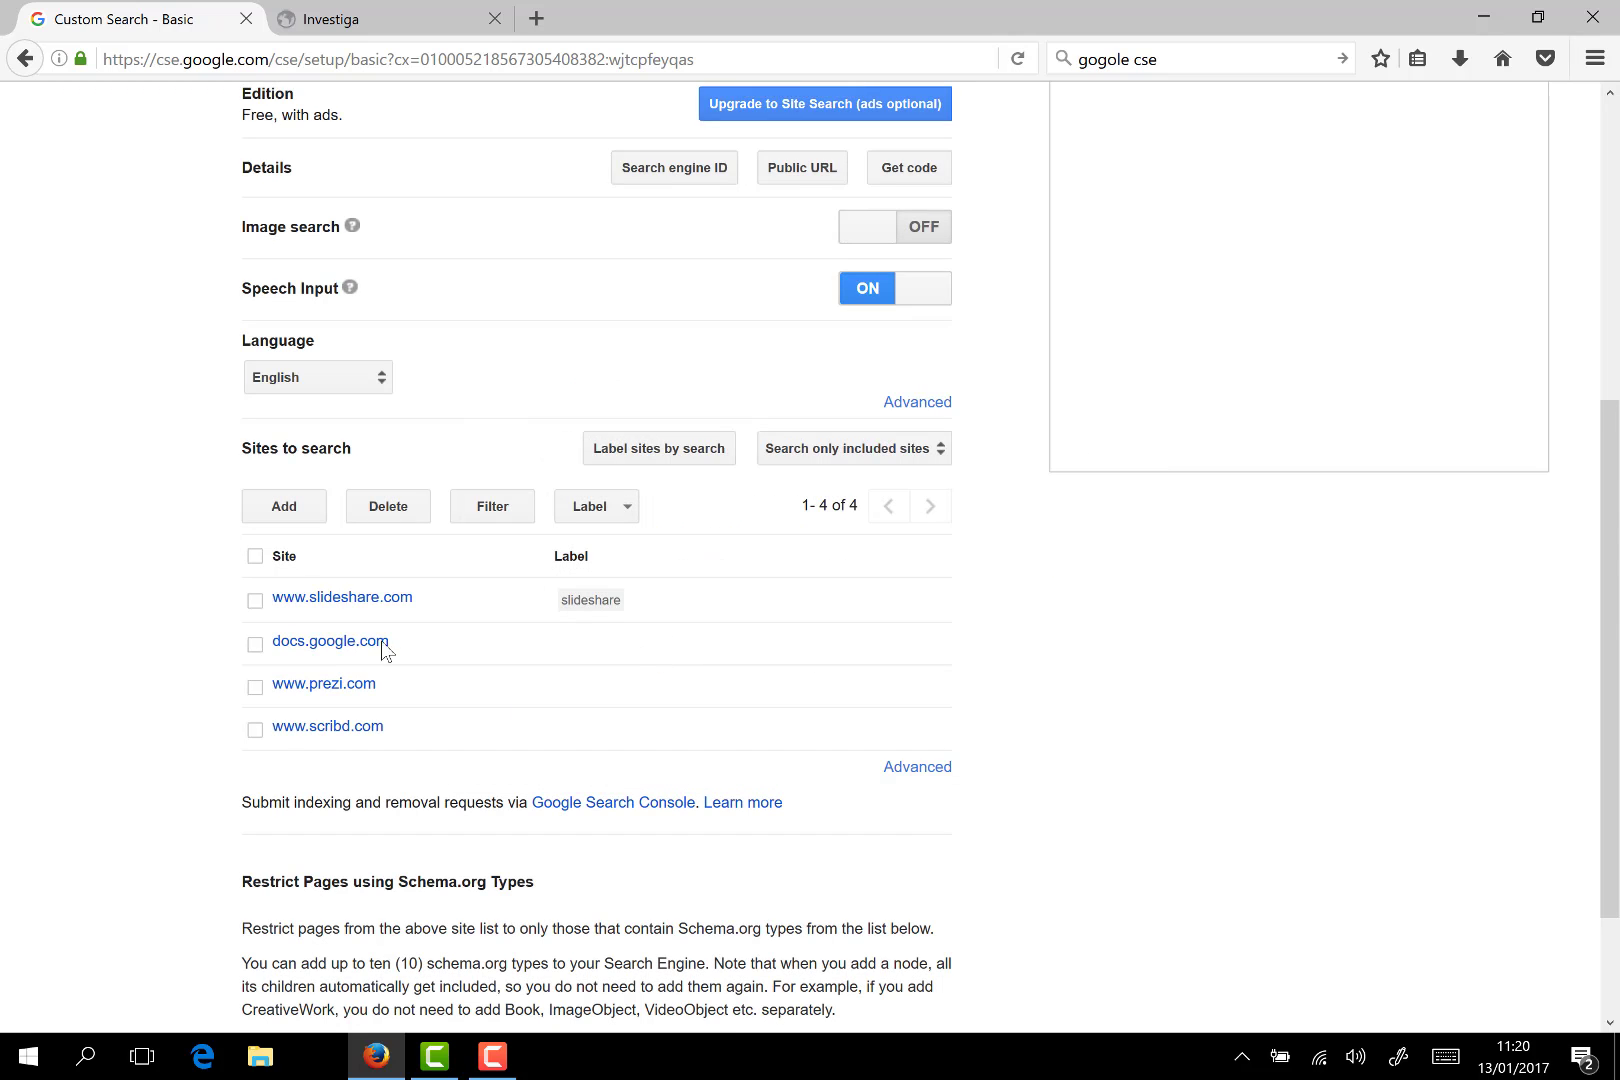
- Assign the Docs Google label to the included site docs.google.com and save it
left_click(376, 650)
left_click(1047, 455)
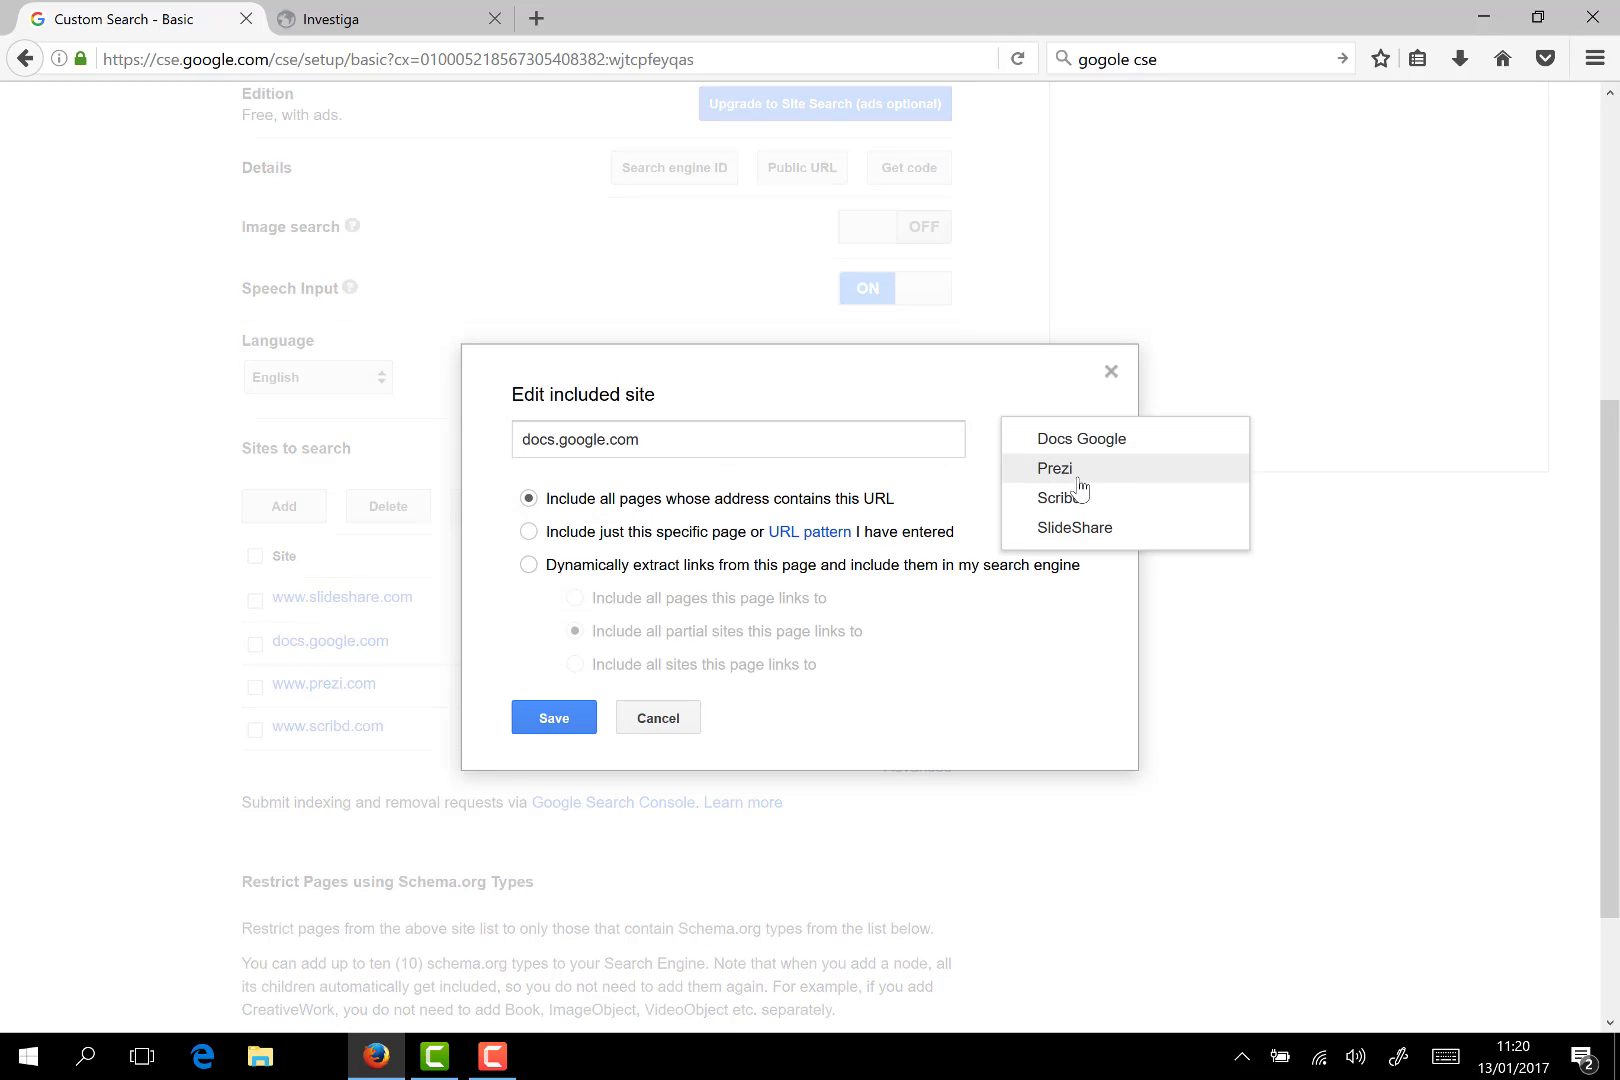
left_click(1088, 445)
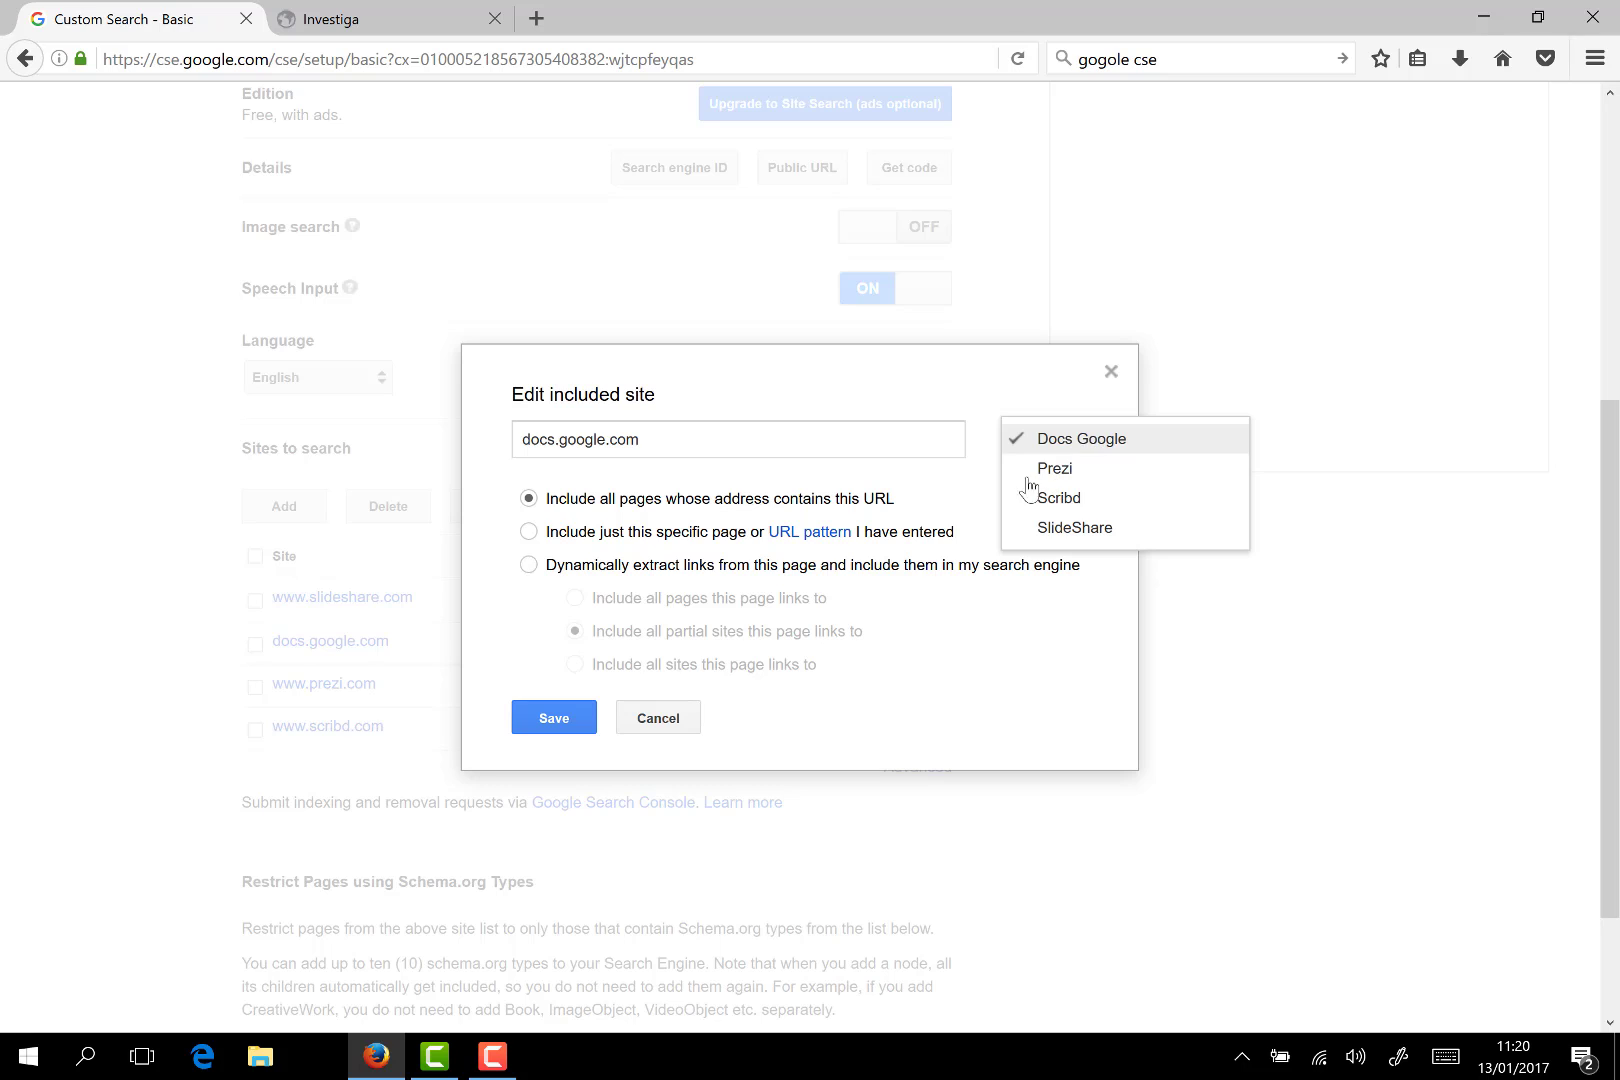
left_click(552, 718)
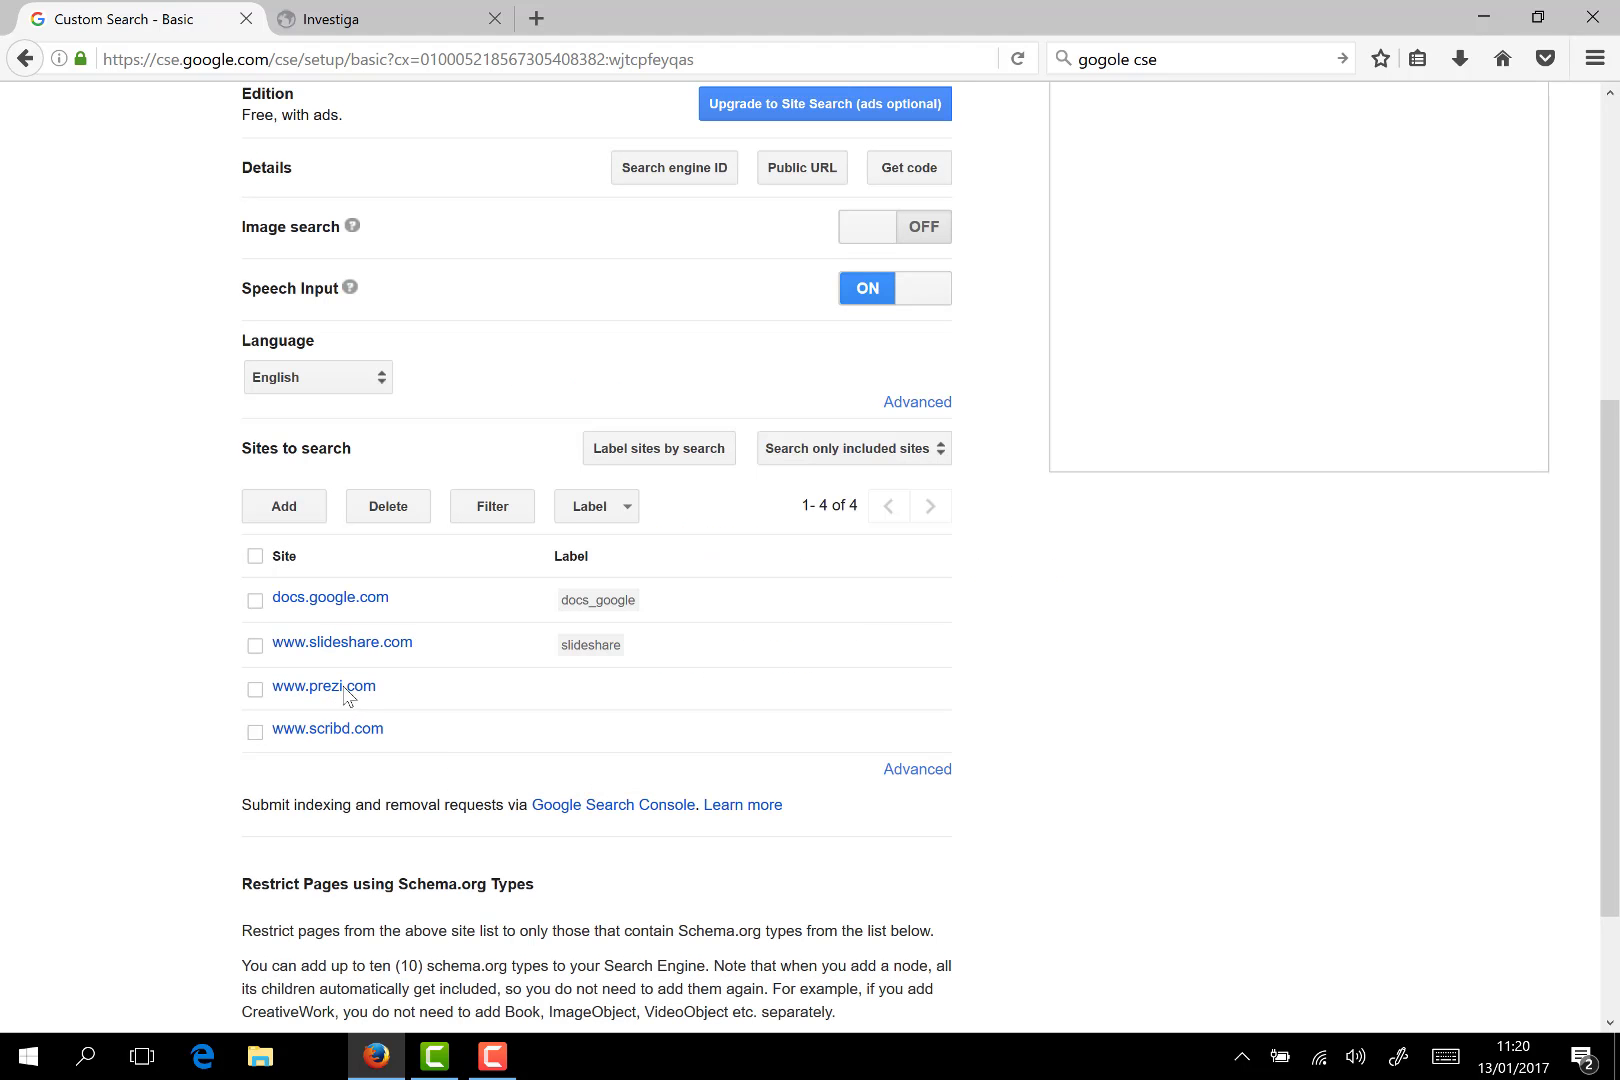
left_click(343, 690)
left_click(1020, 450)
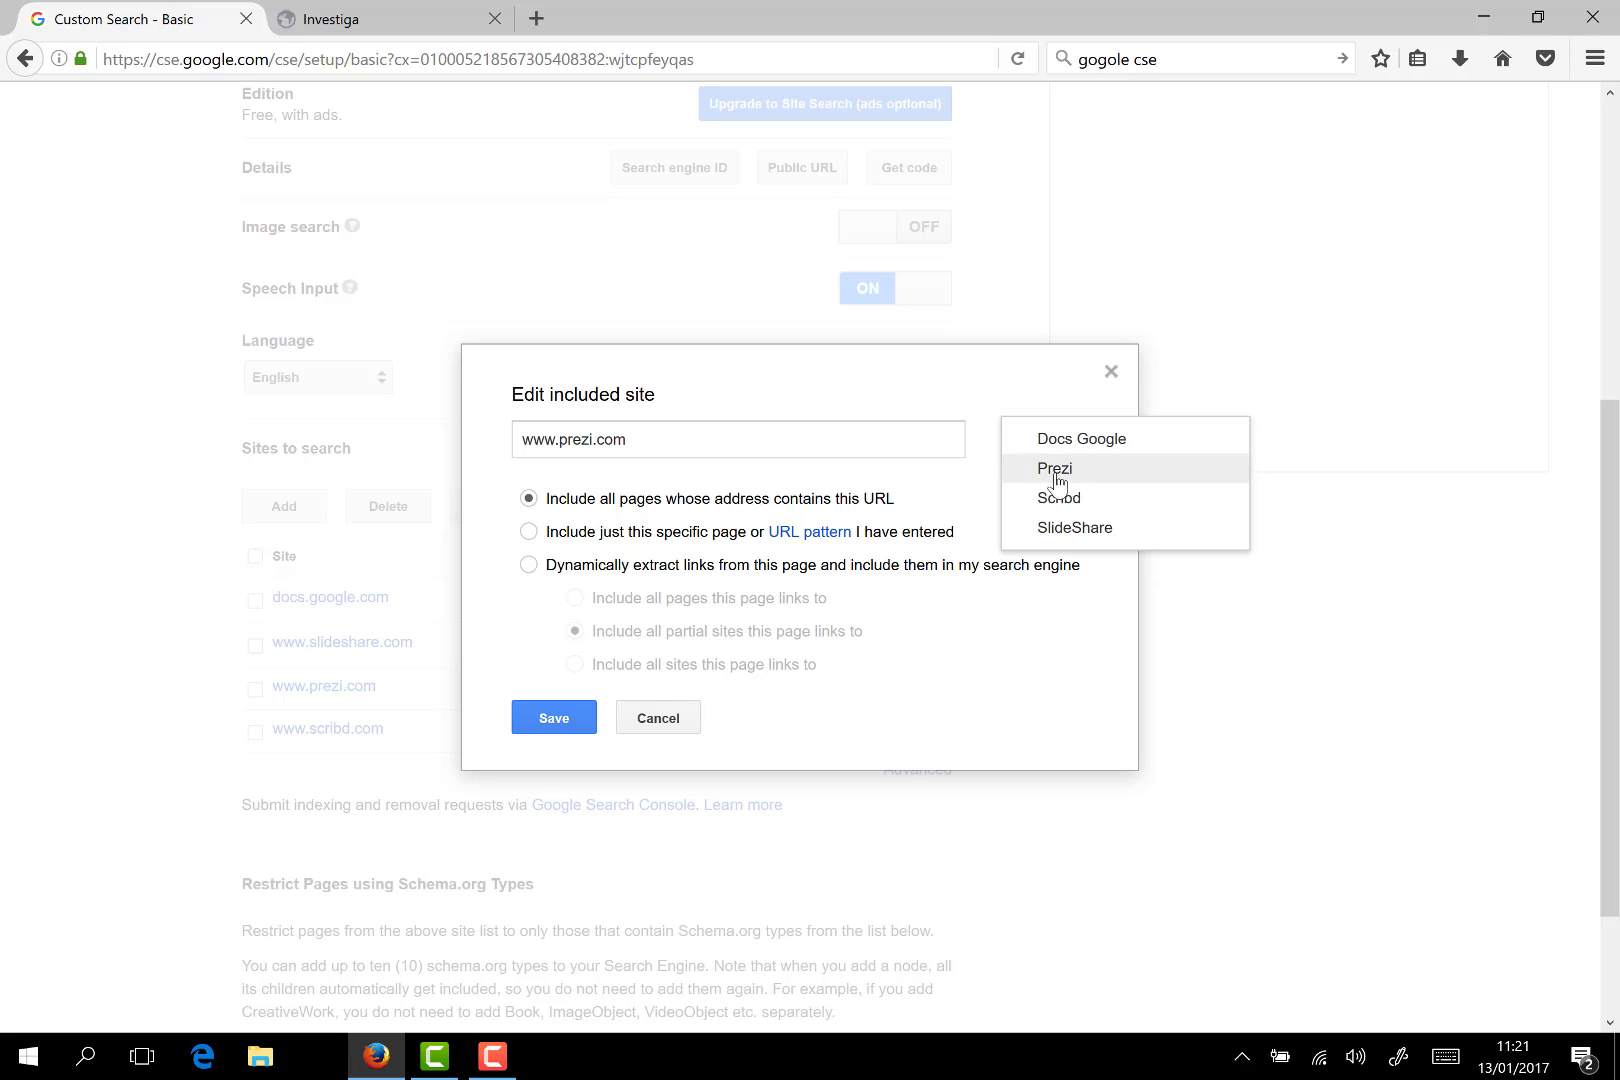
left_click(1050, 470)
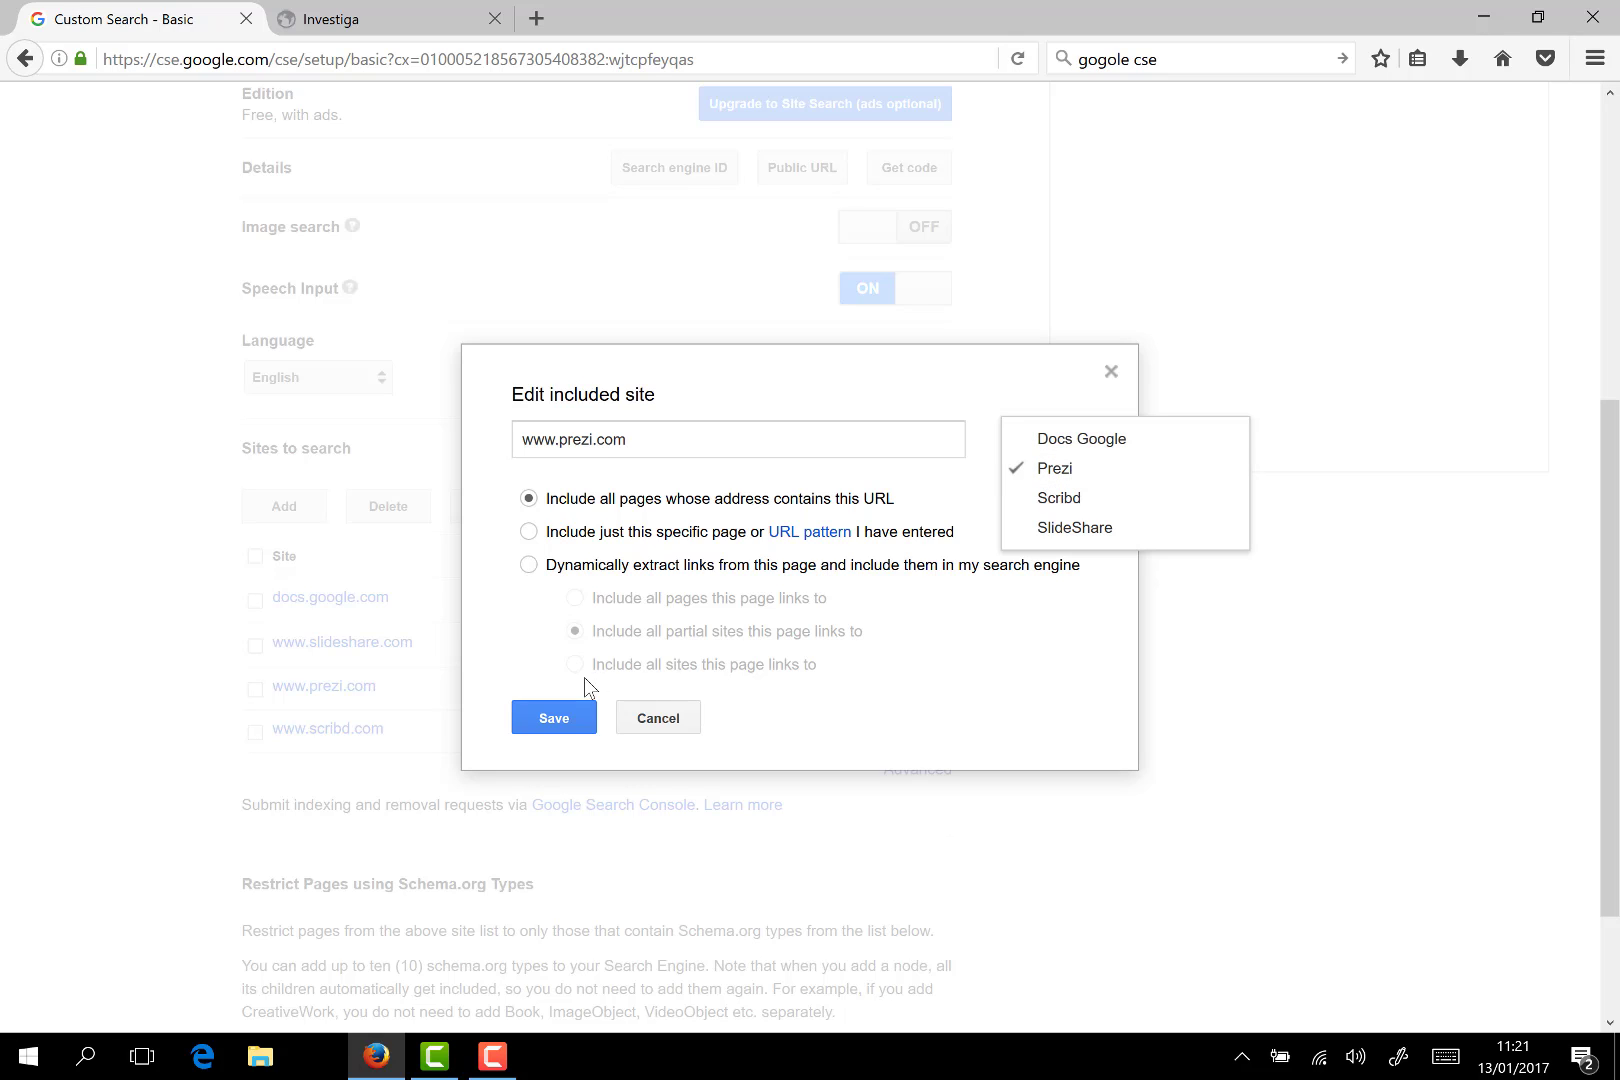
left_click(552, 718)
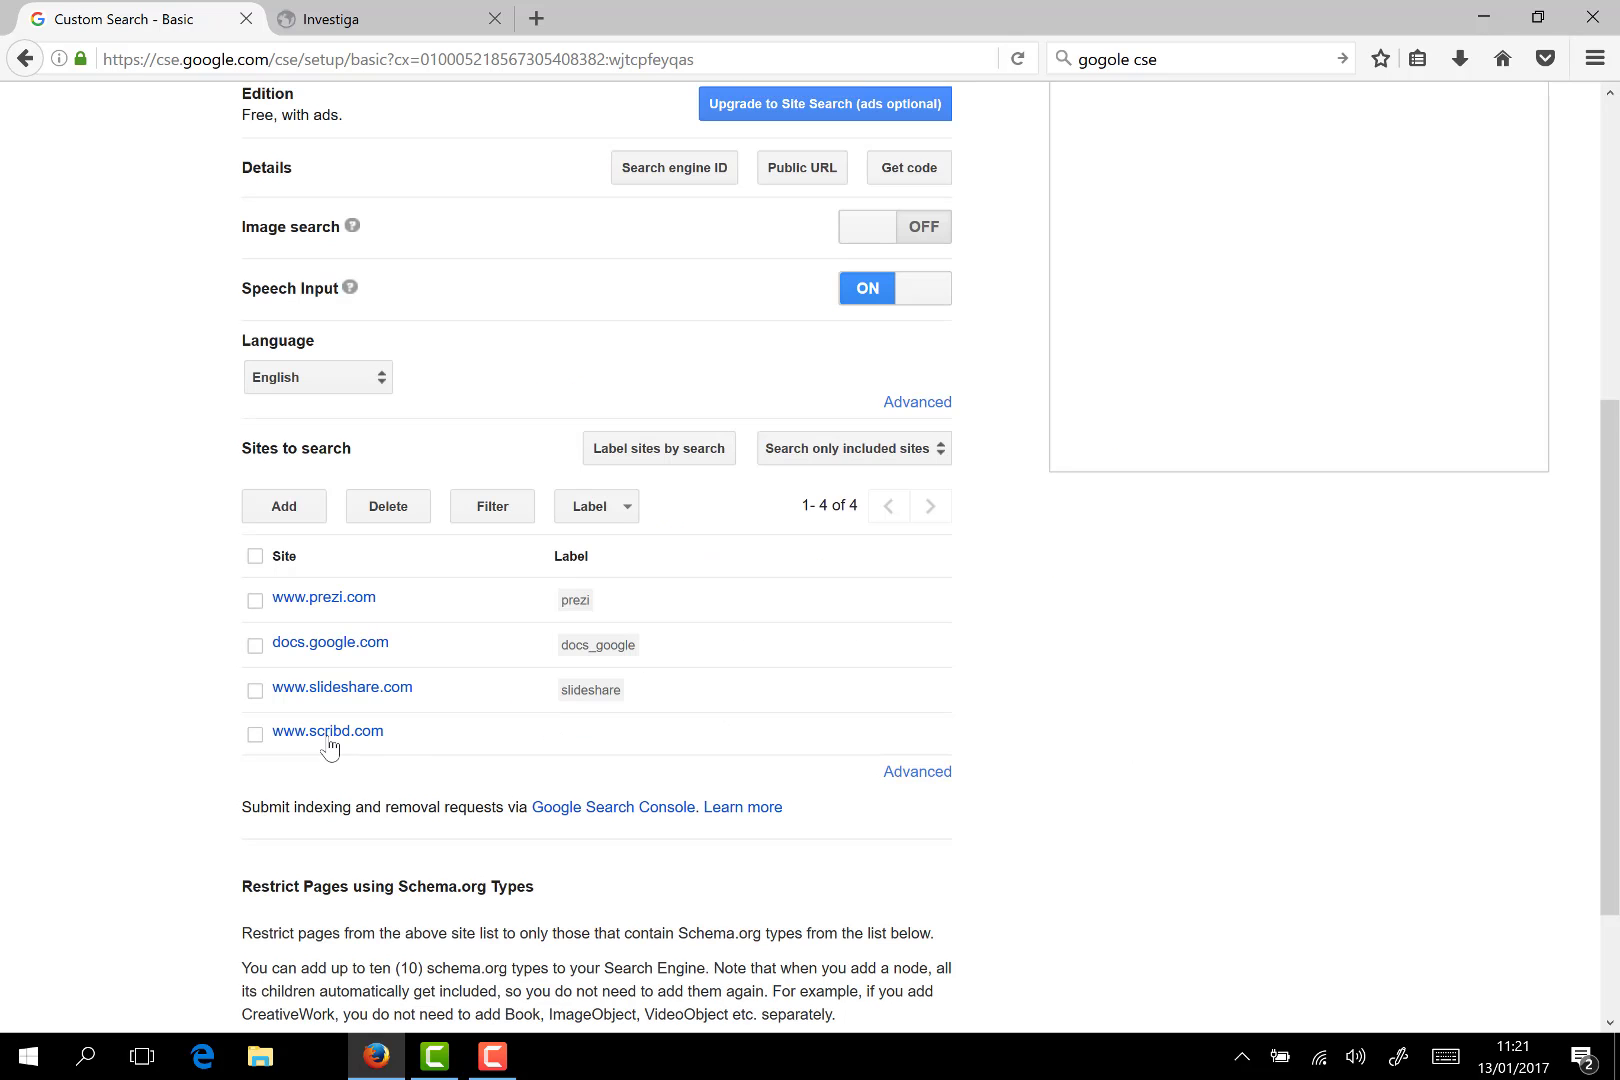
left_click(328, 738)
left_click(1032, 442)
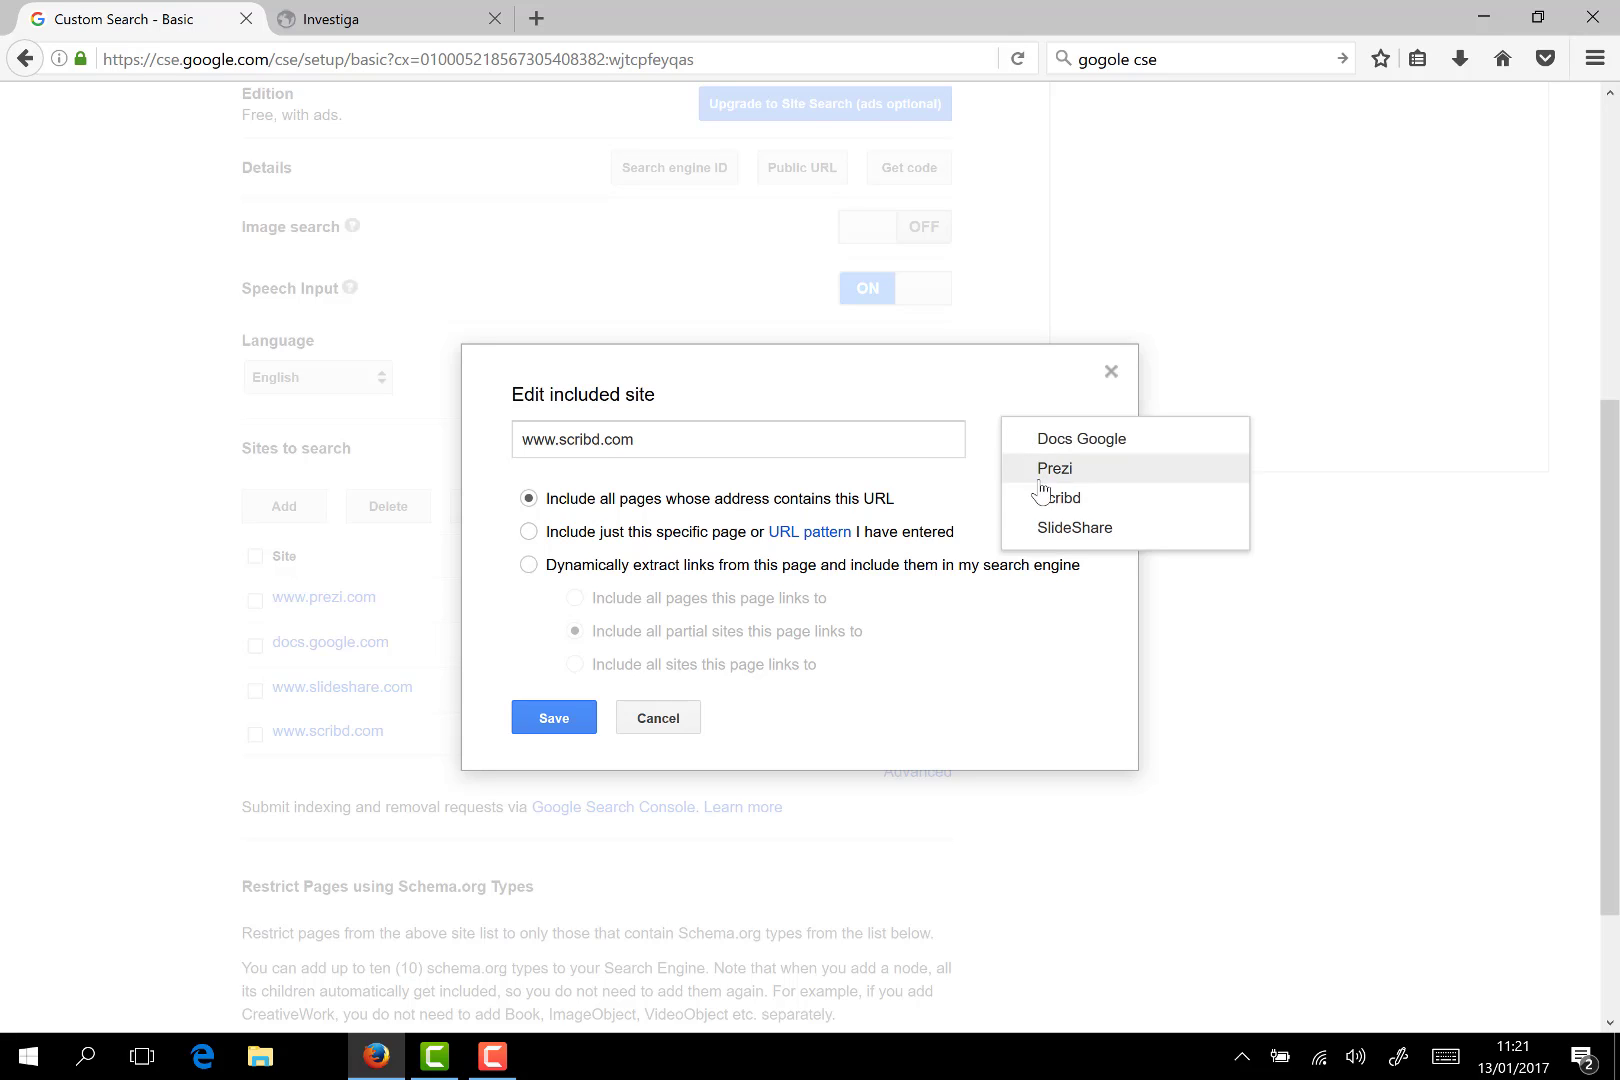
left_click(1059, 500)
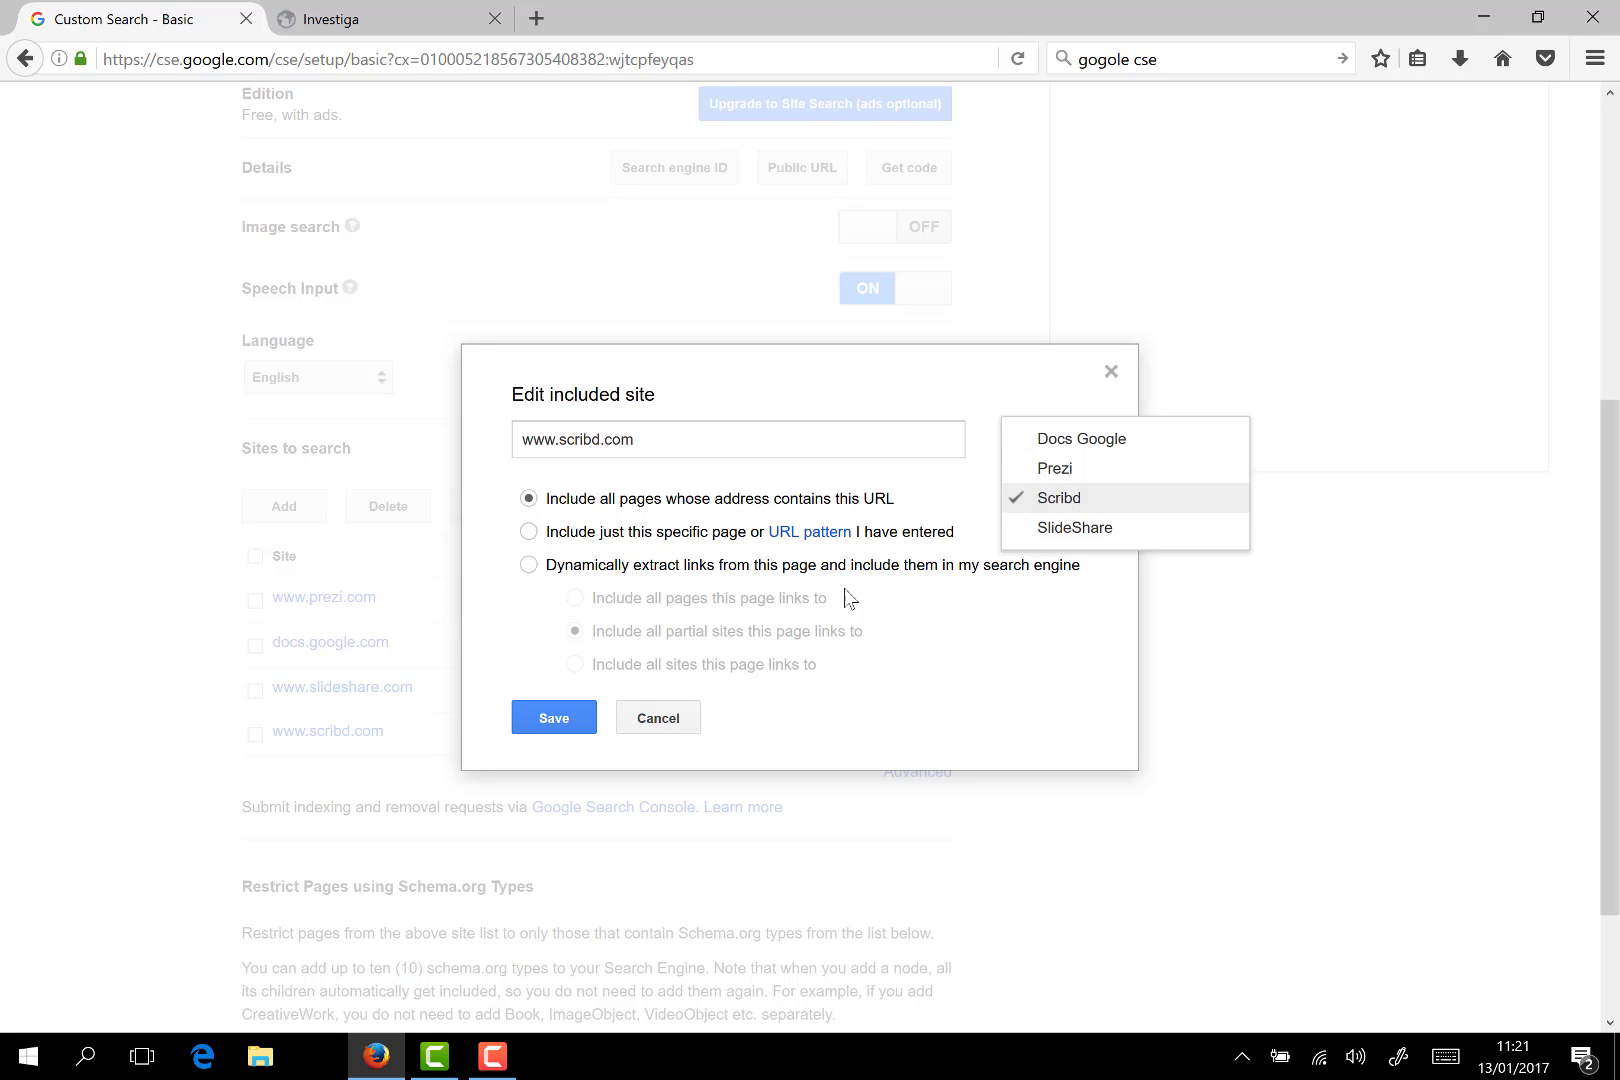
left_click(588, 722)
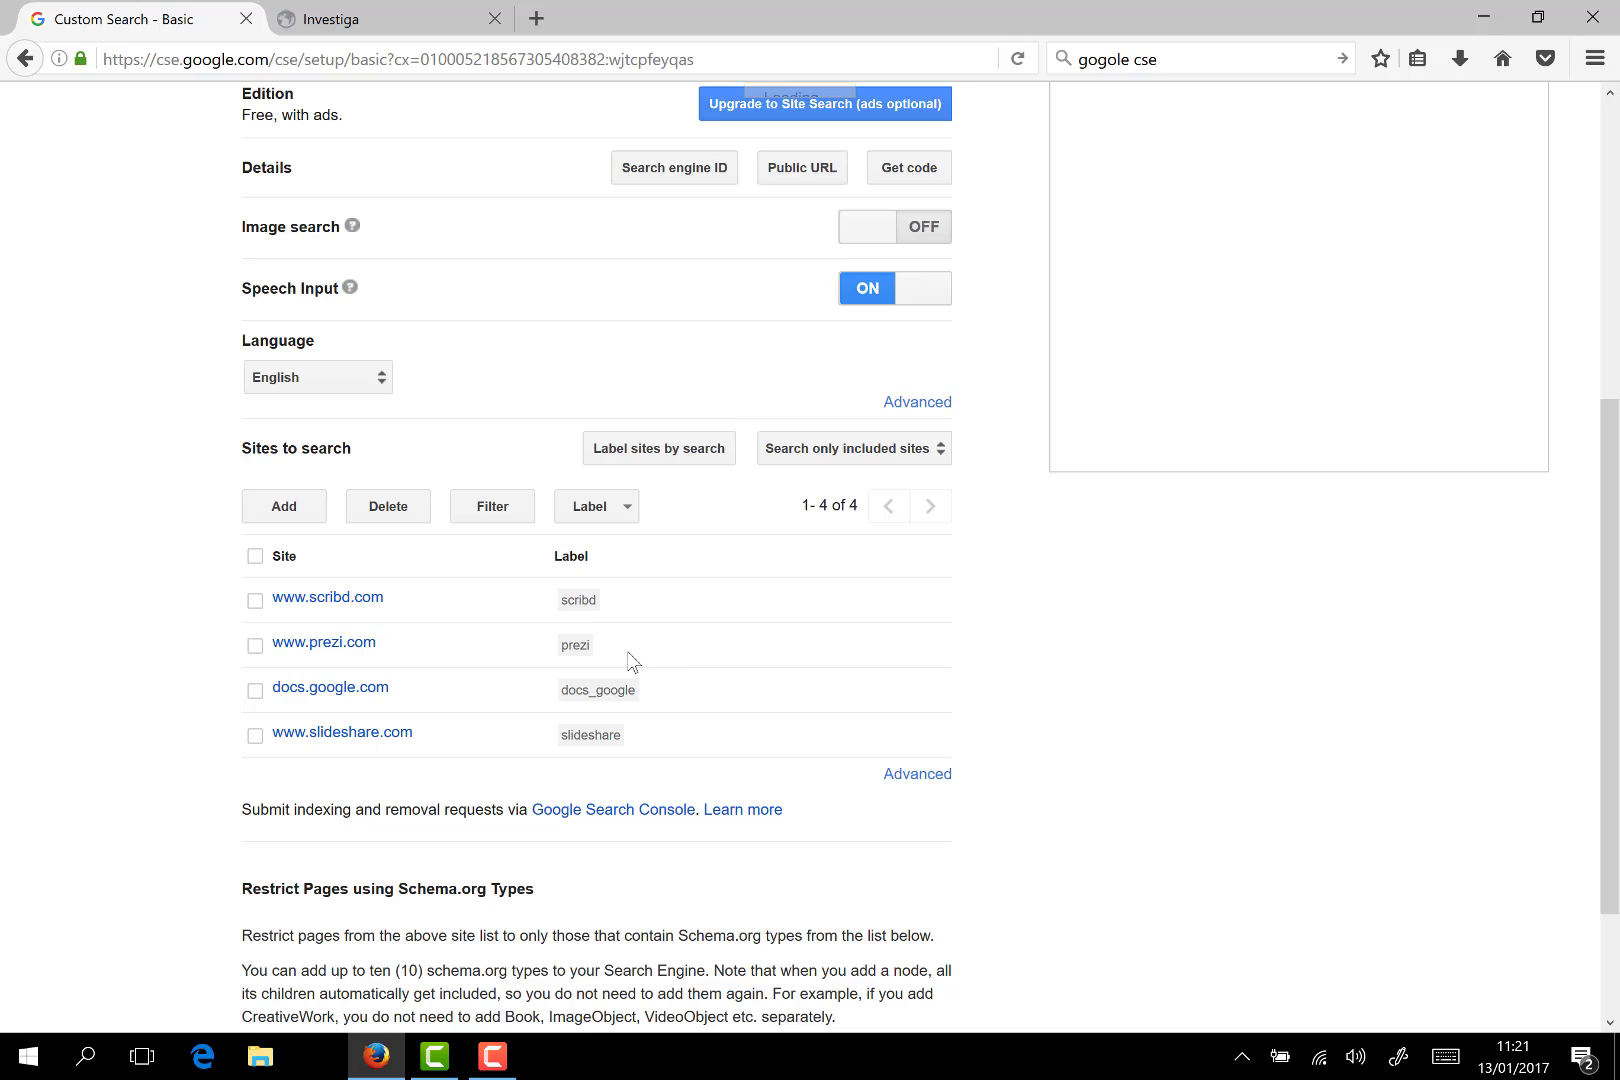
- Open the engine's public search page, search it for cisco and look through the results from all sites
scroll(1040, 475, "up", 3)
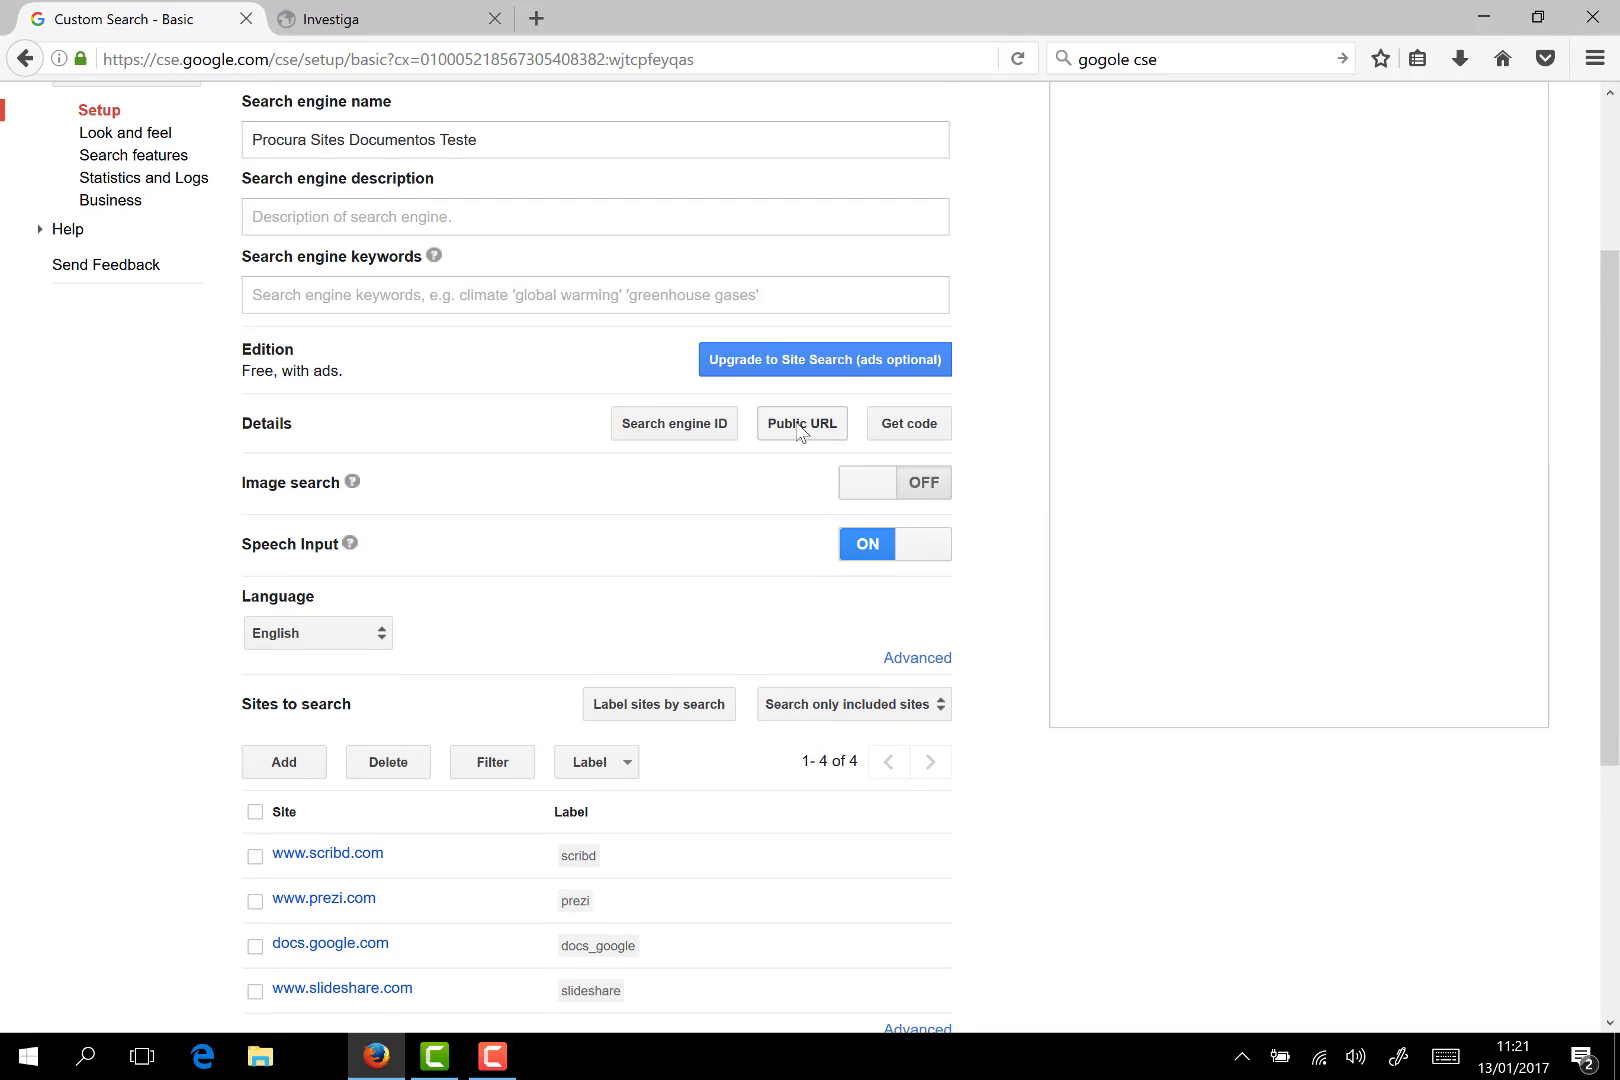
left_click(801, 425)
left_click(548, 535)
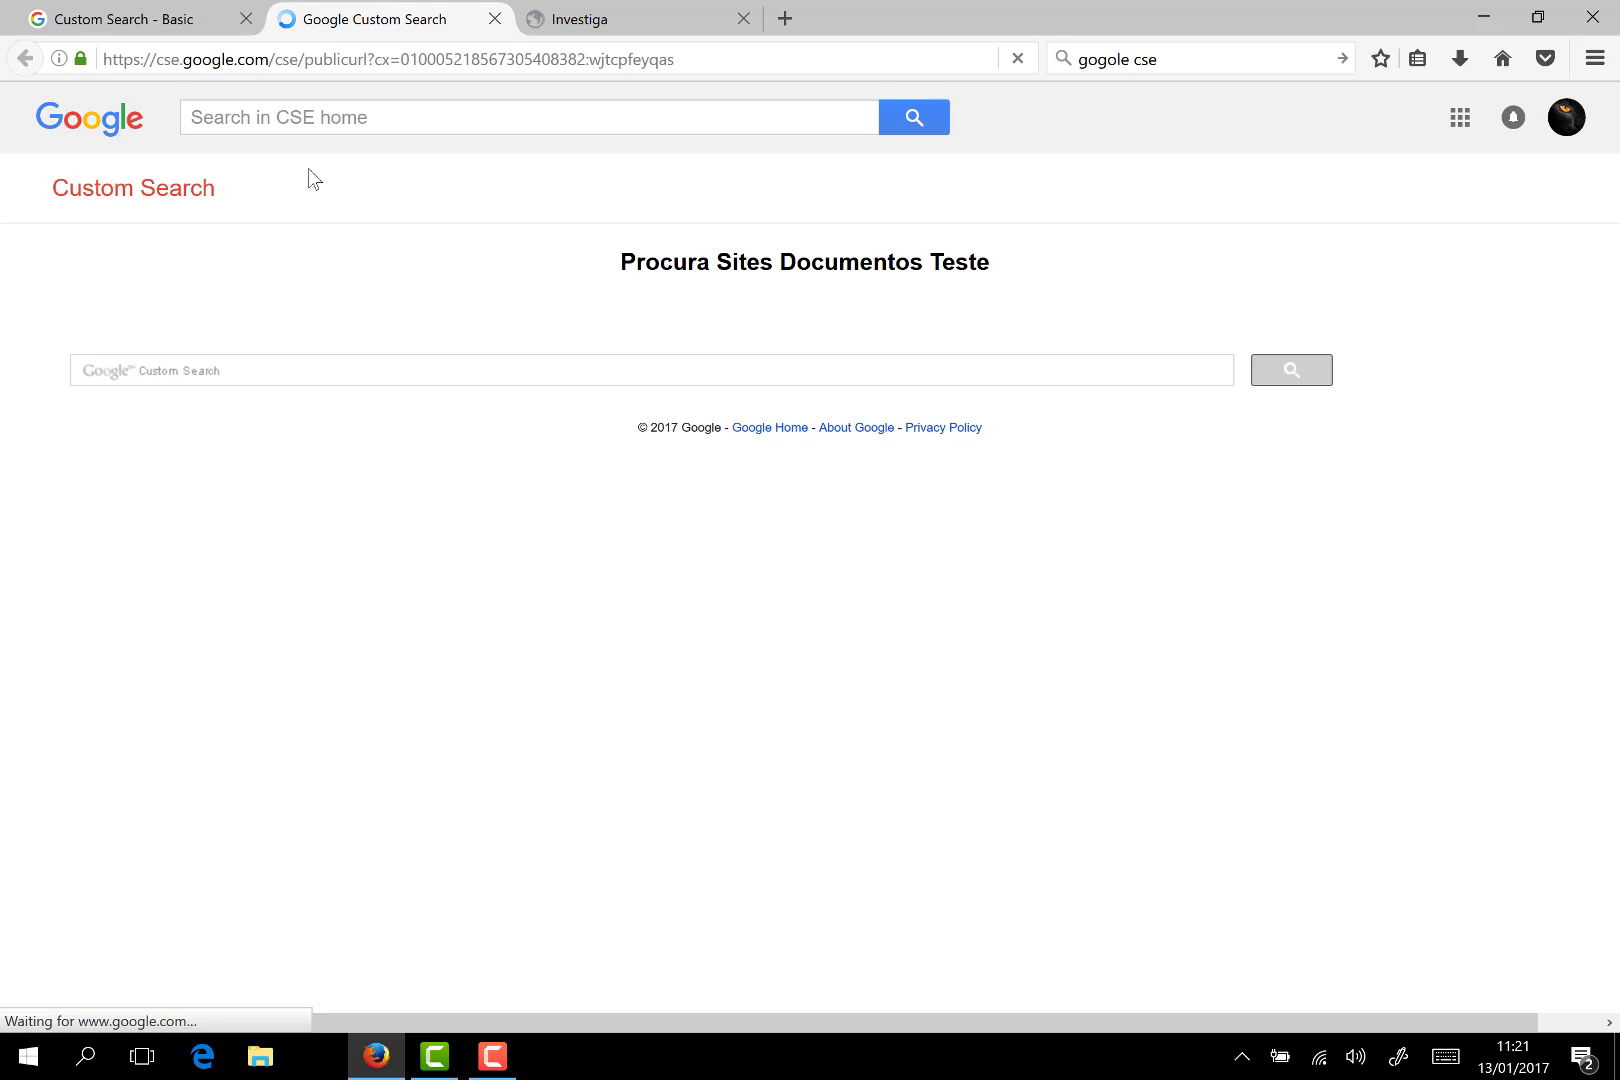
left_click(372, 370)
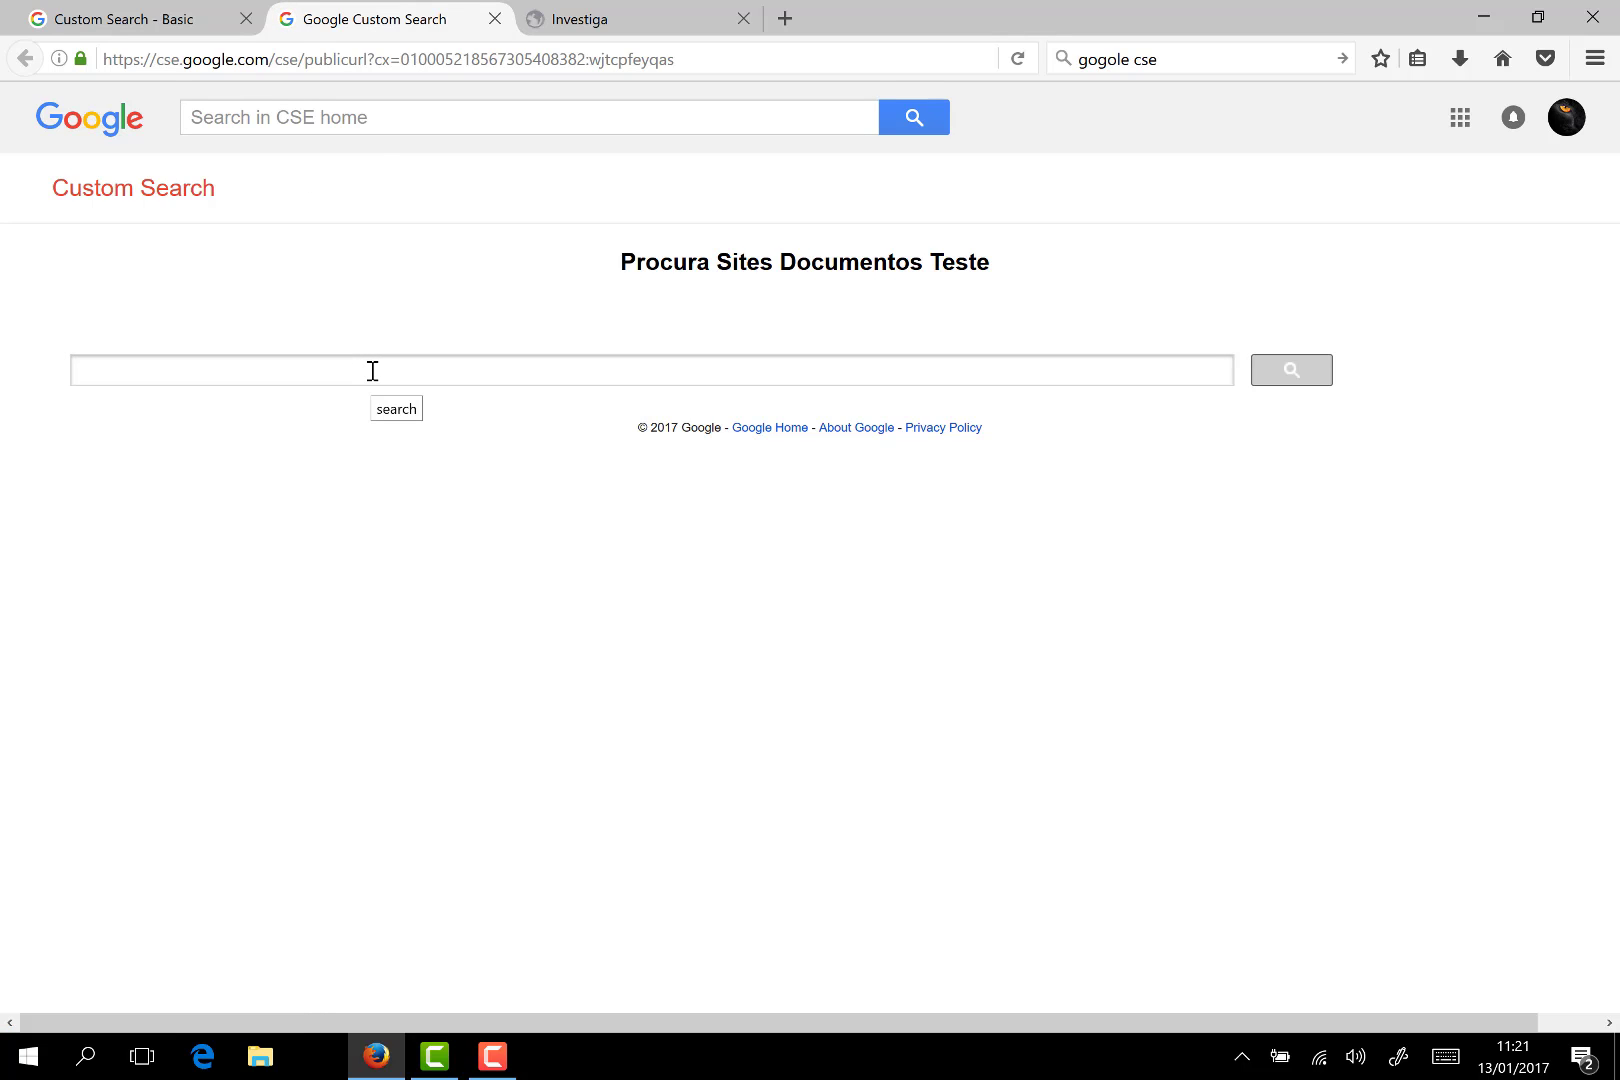
type("cisco")
key("Return")
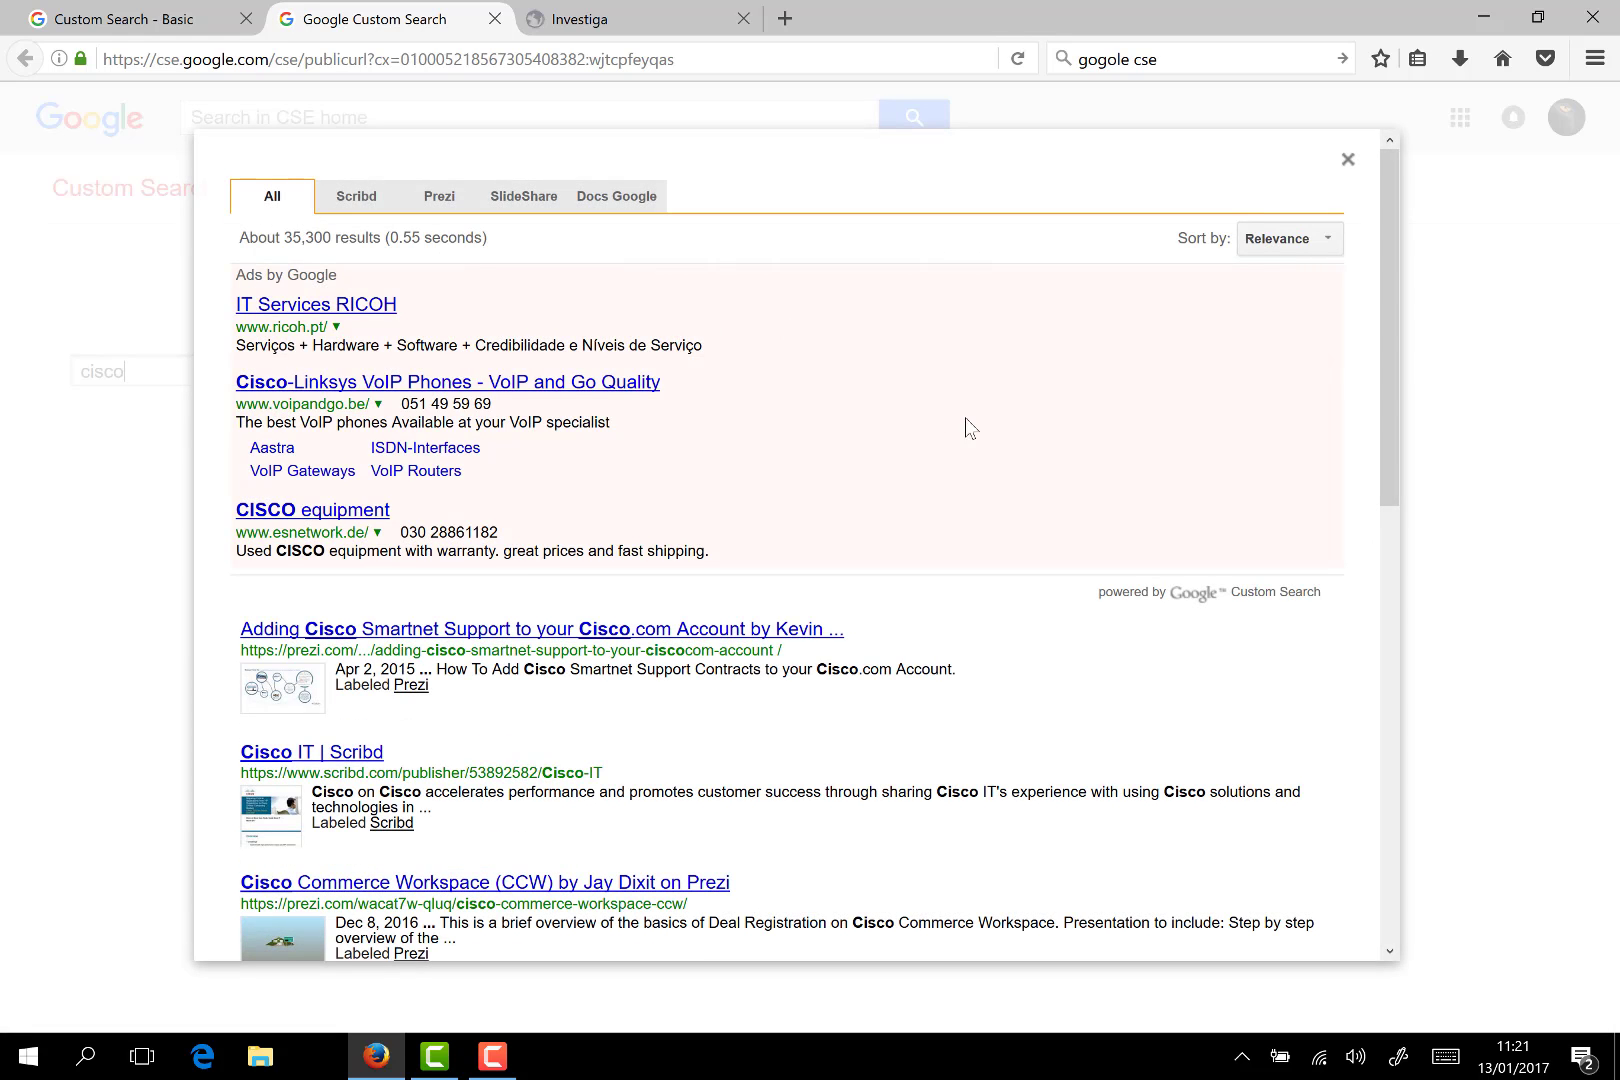
left_click_drag(1384, 403, 1385, 557)
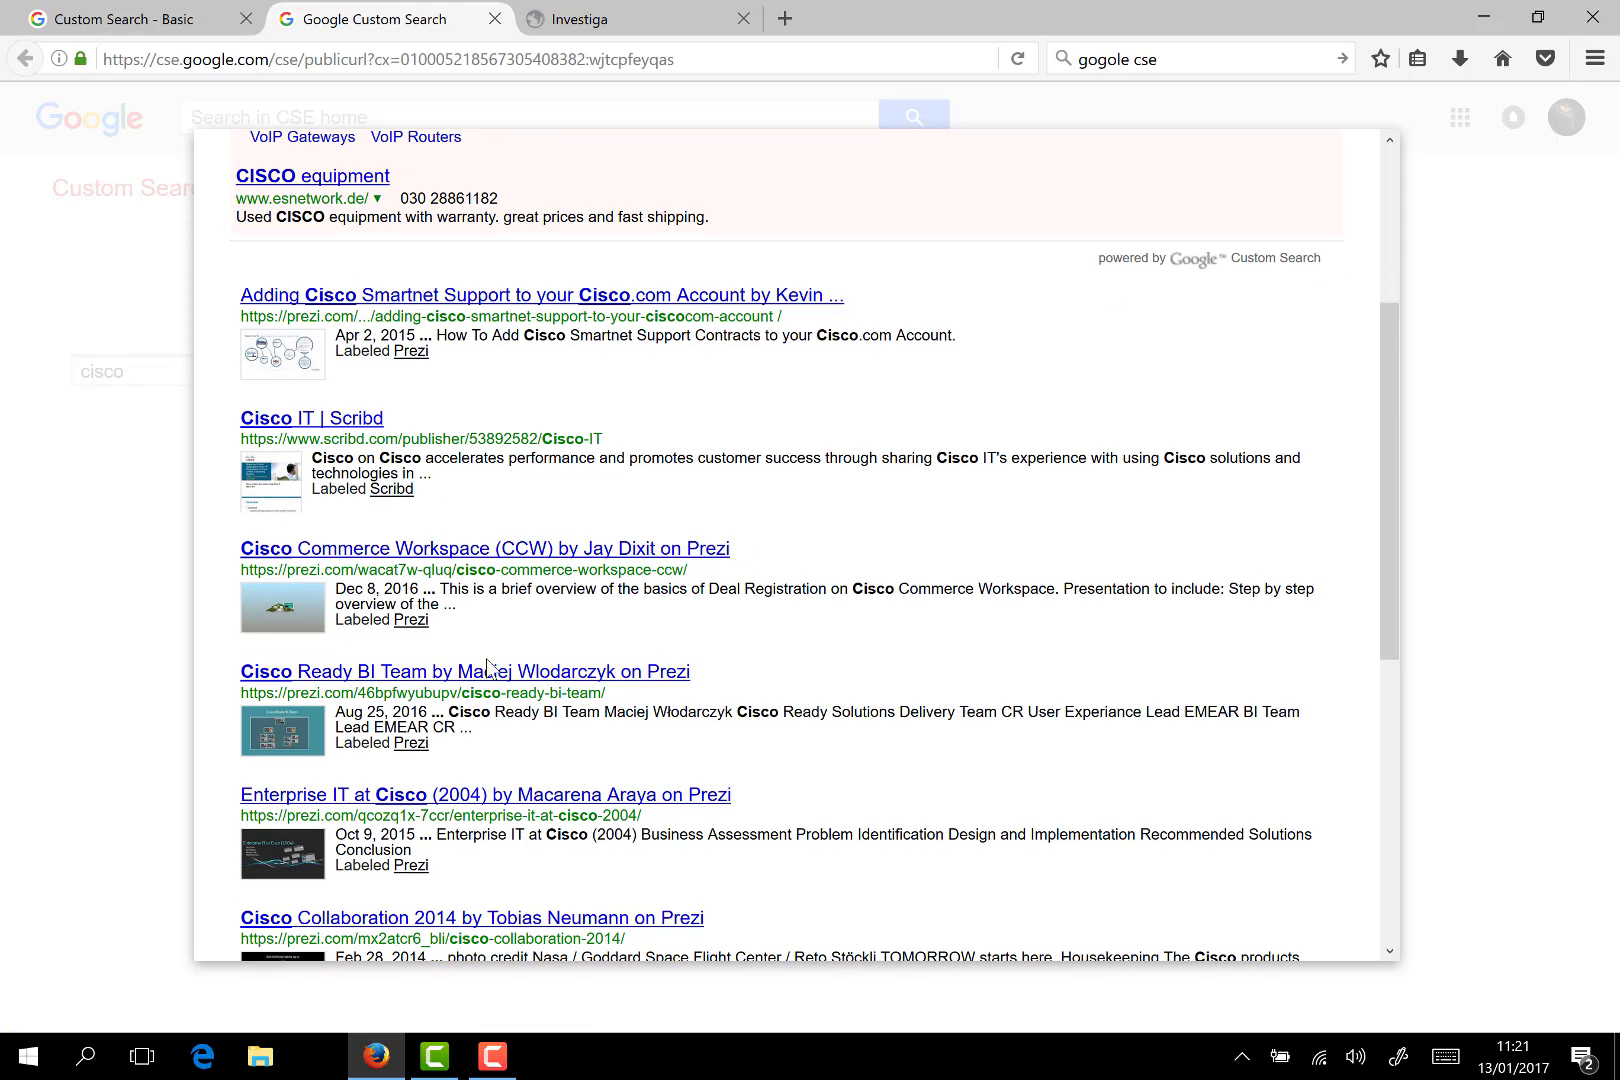
scroll(487, 668, "down", 2)
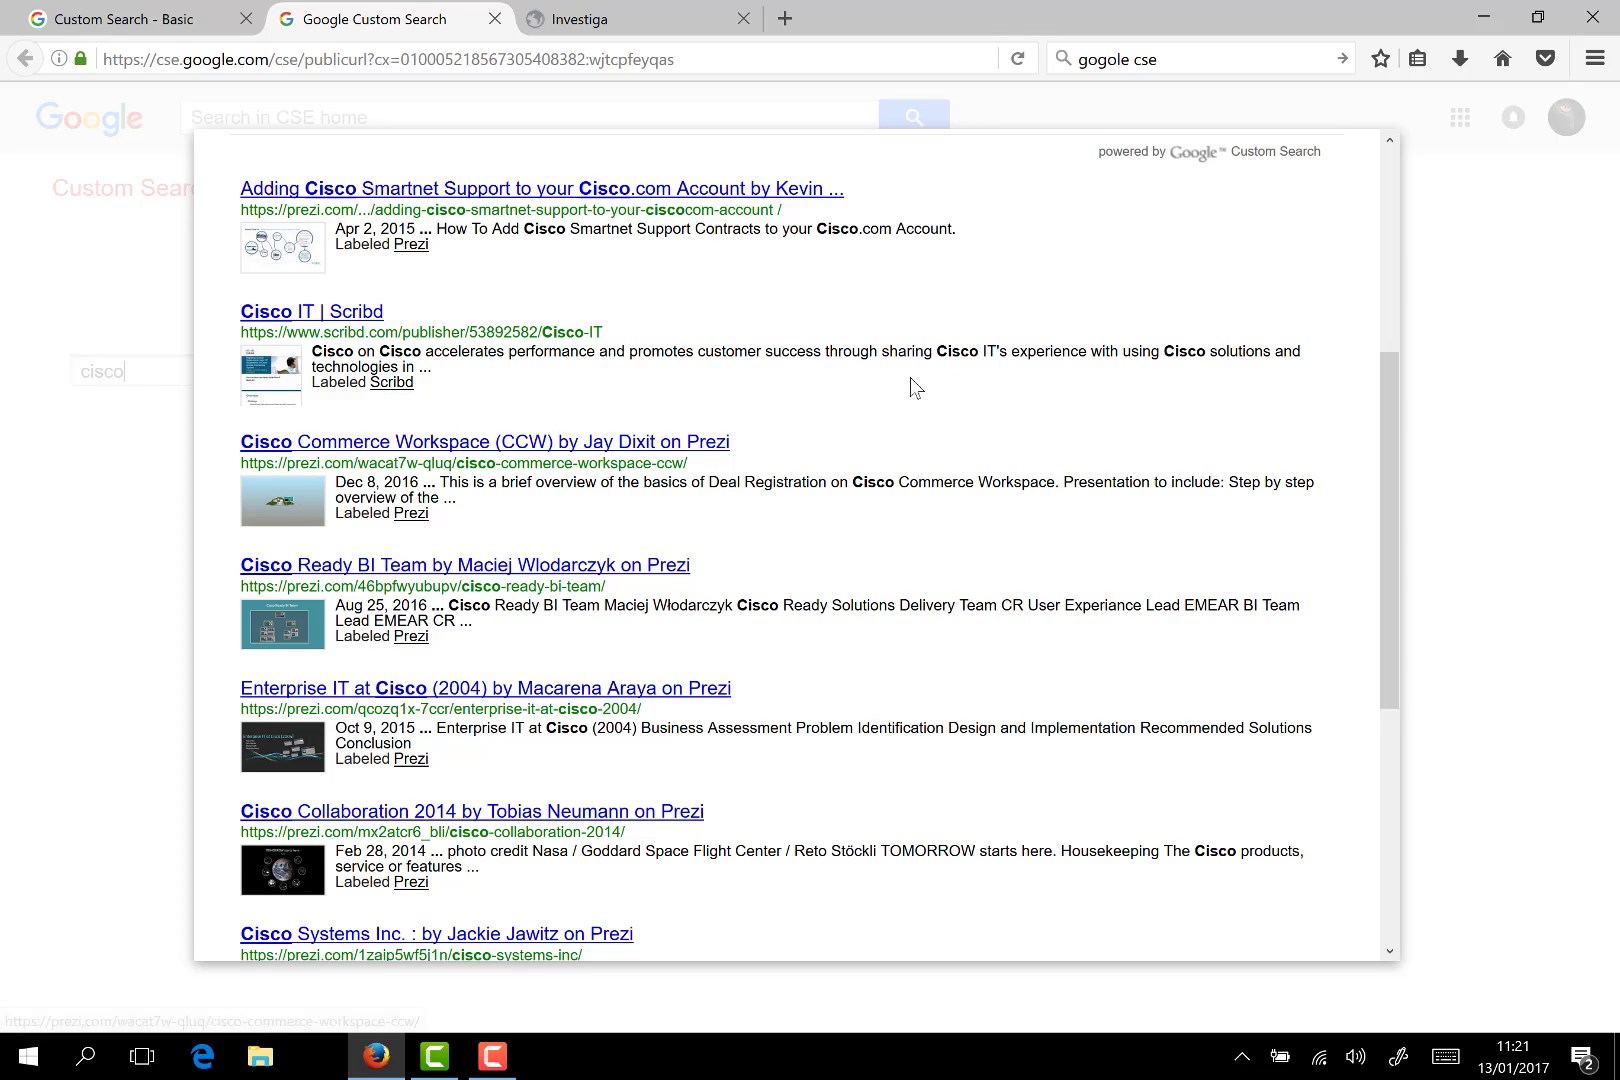
scroll(416, 372, "up", 8)
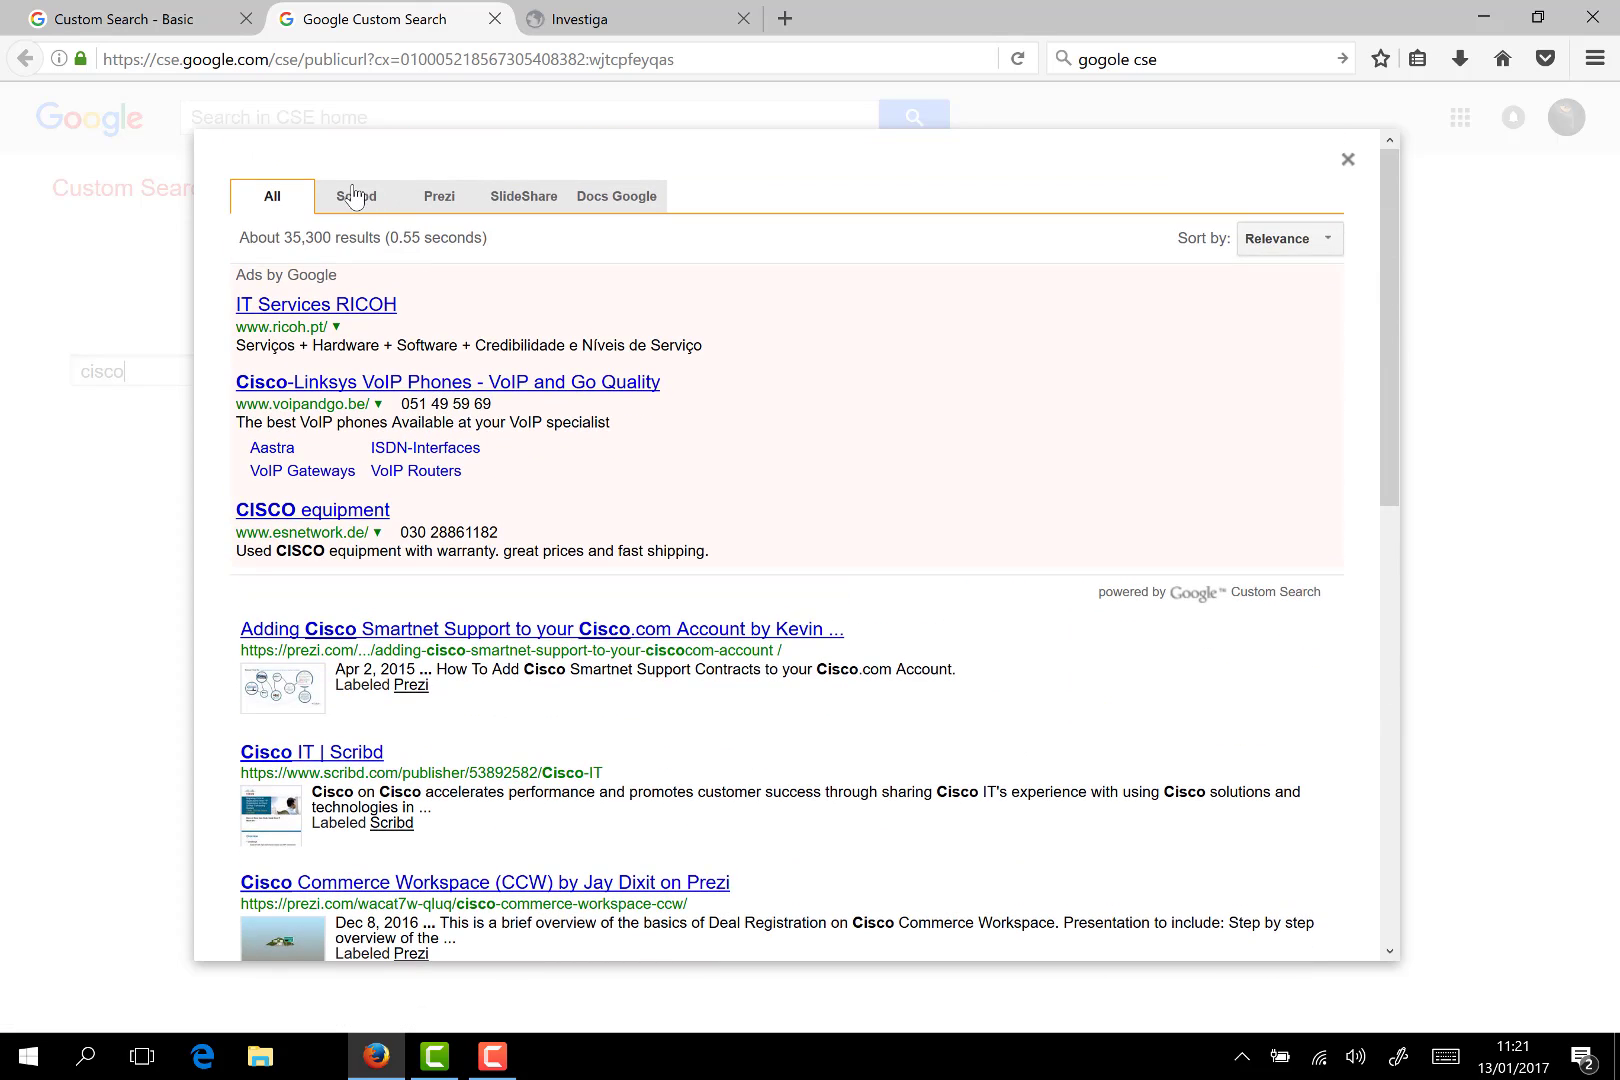
- Check the cisco results under the Scribd, Prezi, SlideShare and Docs Google refinements, and close the public search page
left_click(352, 193)
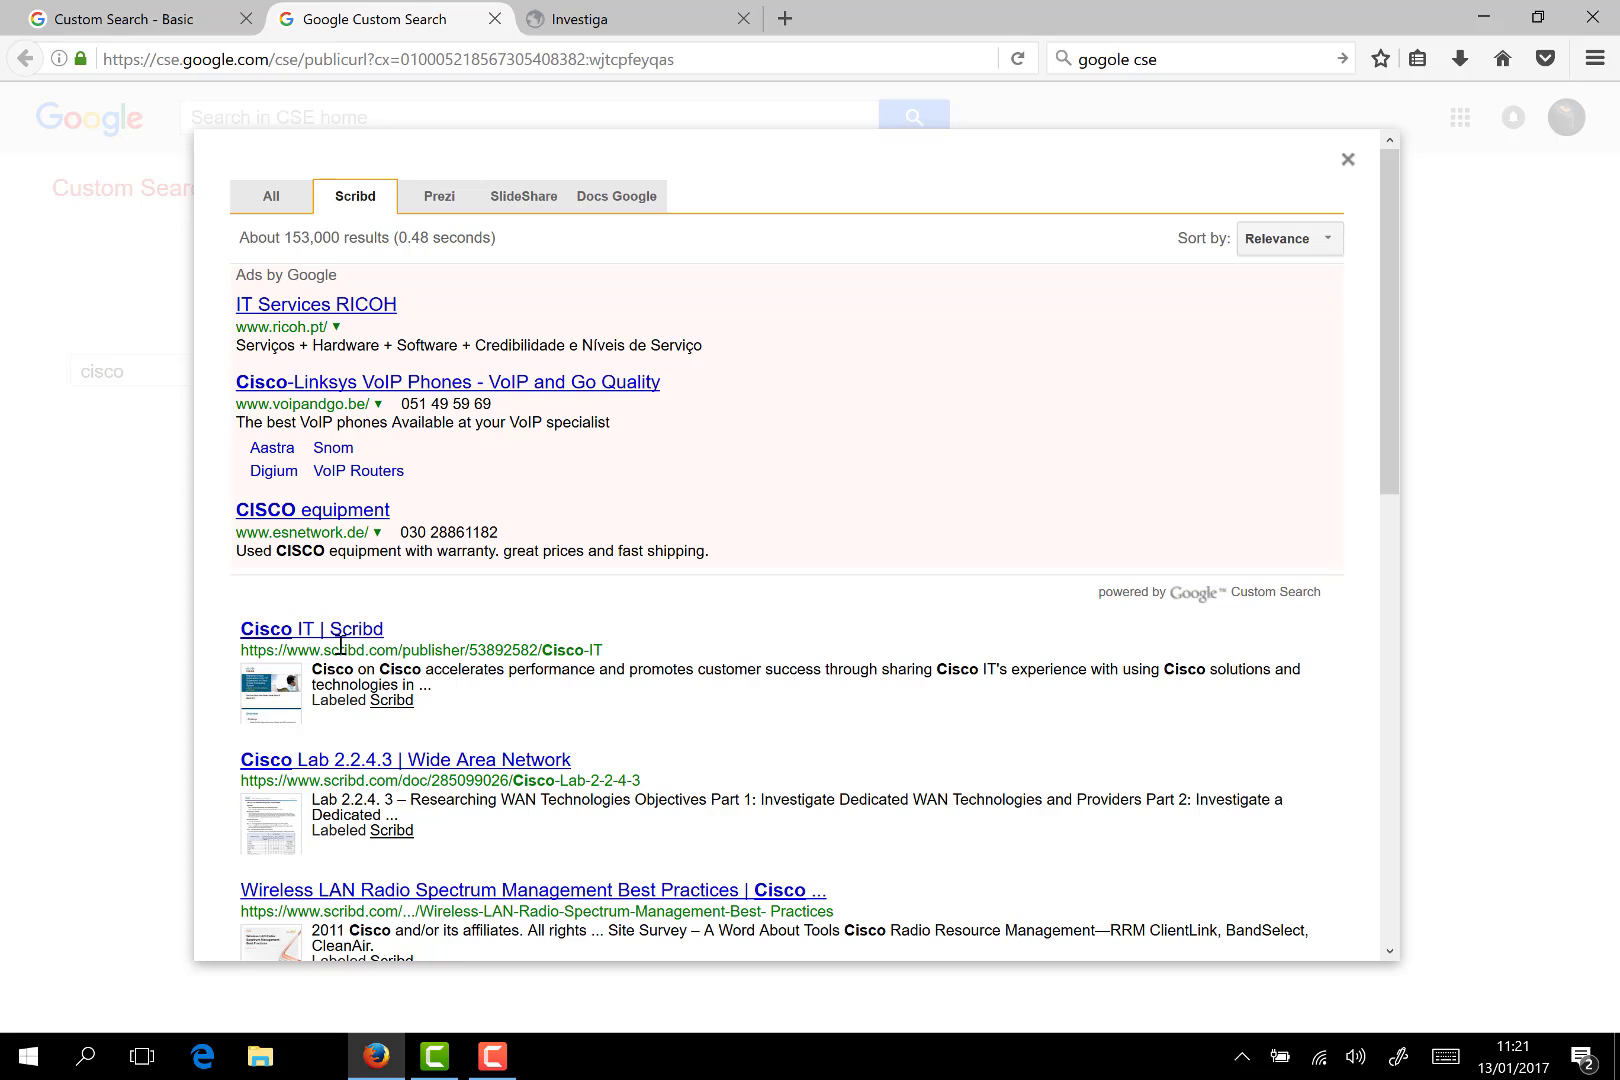
left_click(449, 205)
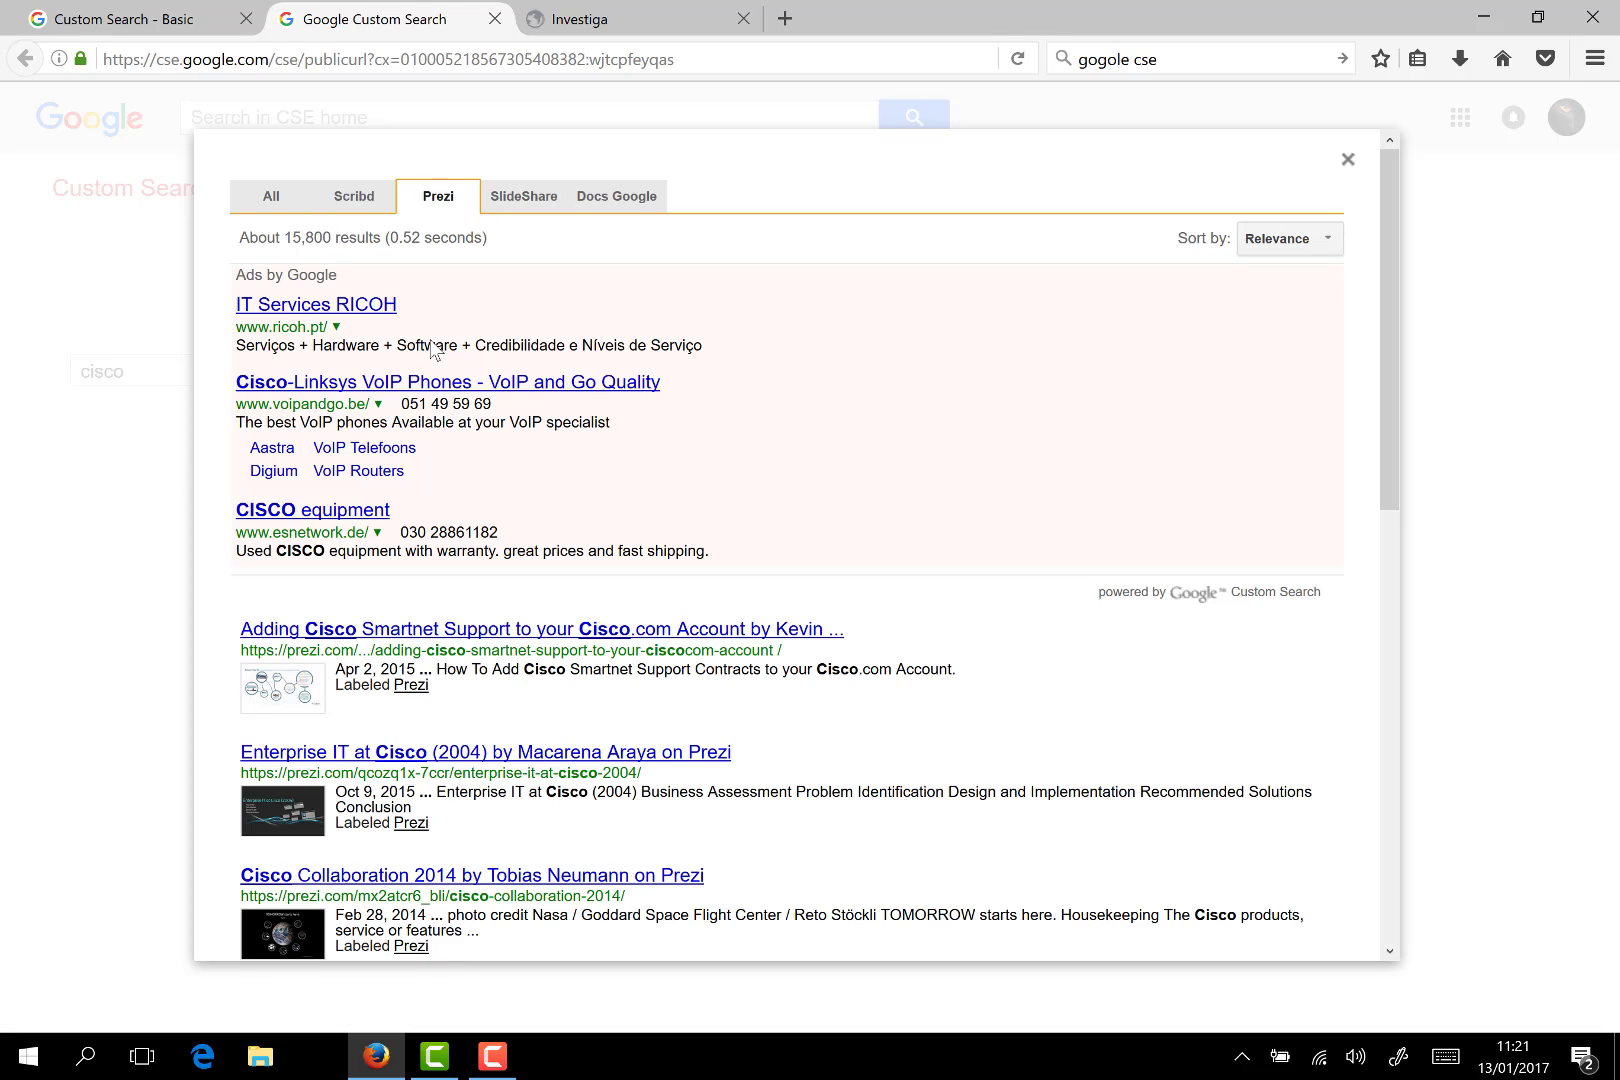
left_click(523, 198)
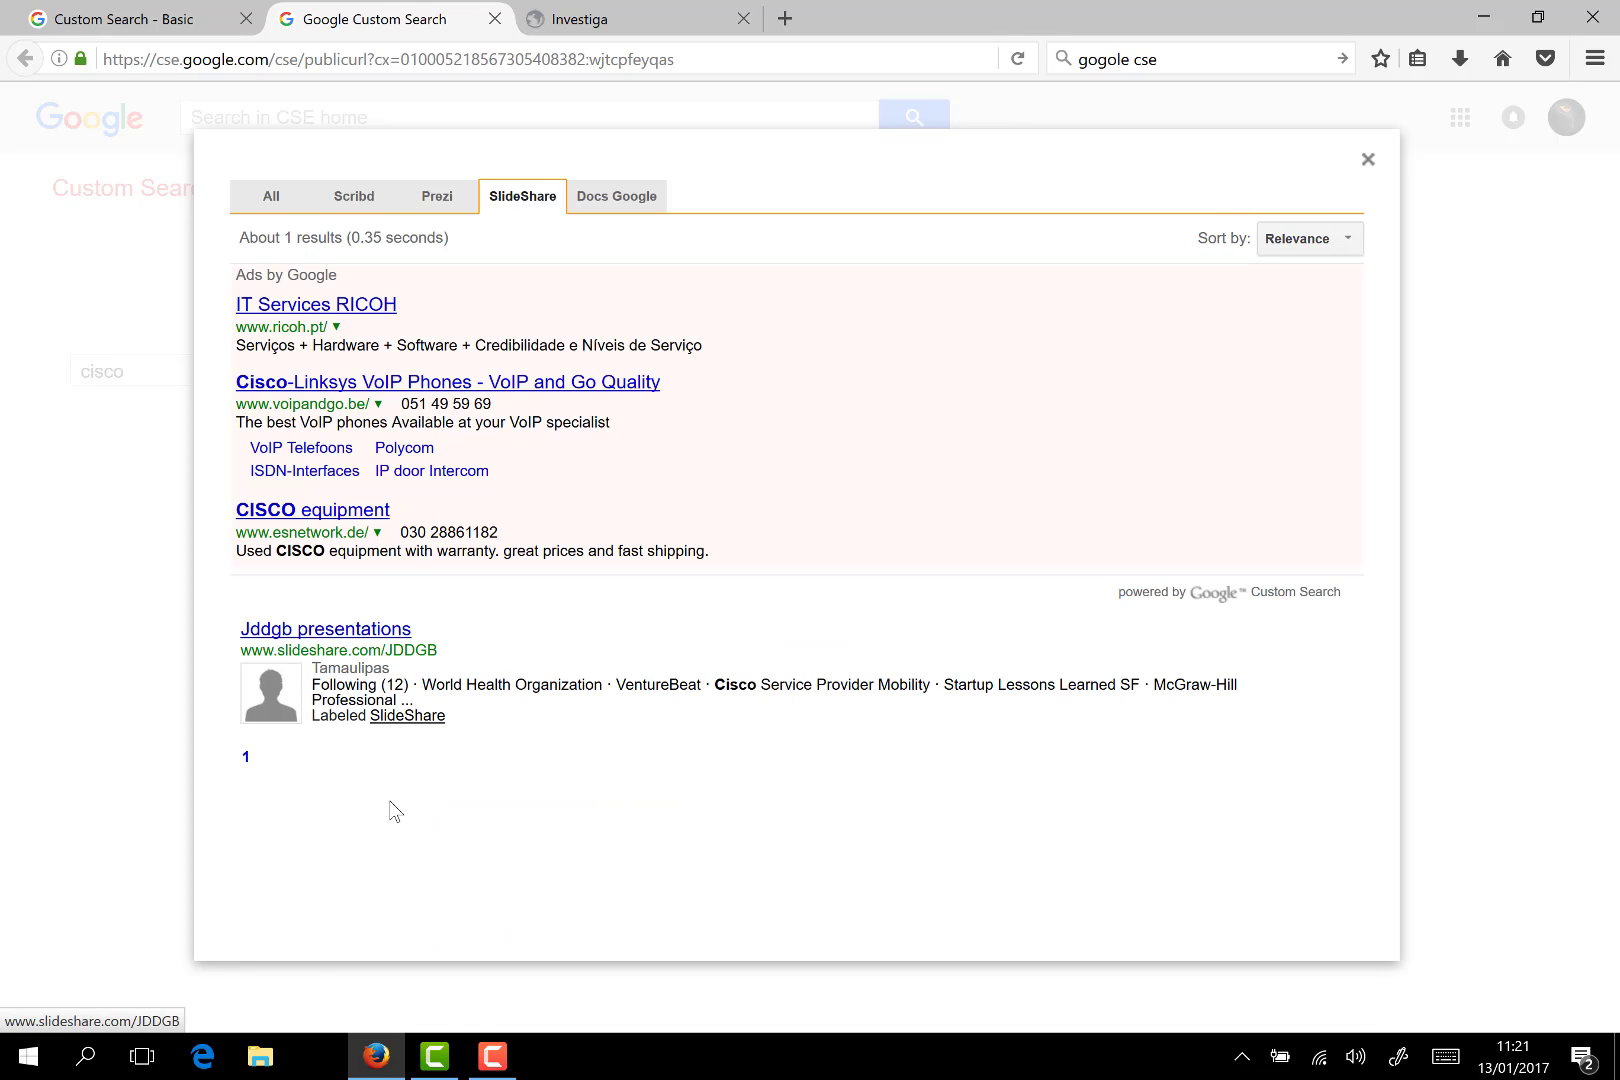
left_click(616, 196)
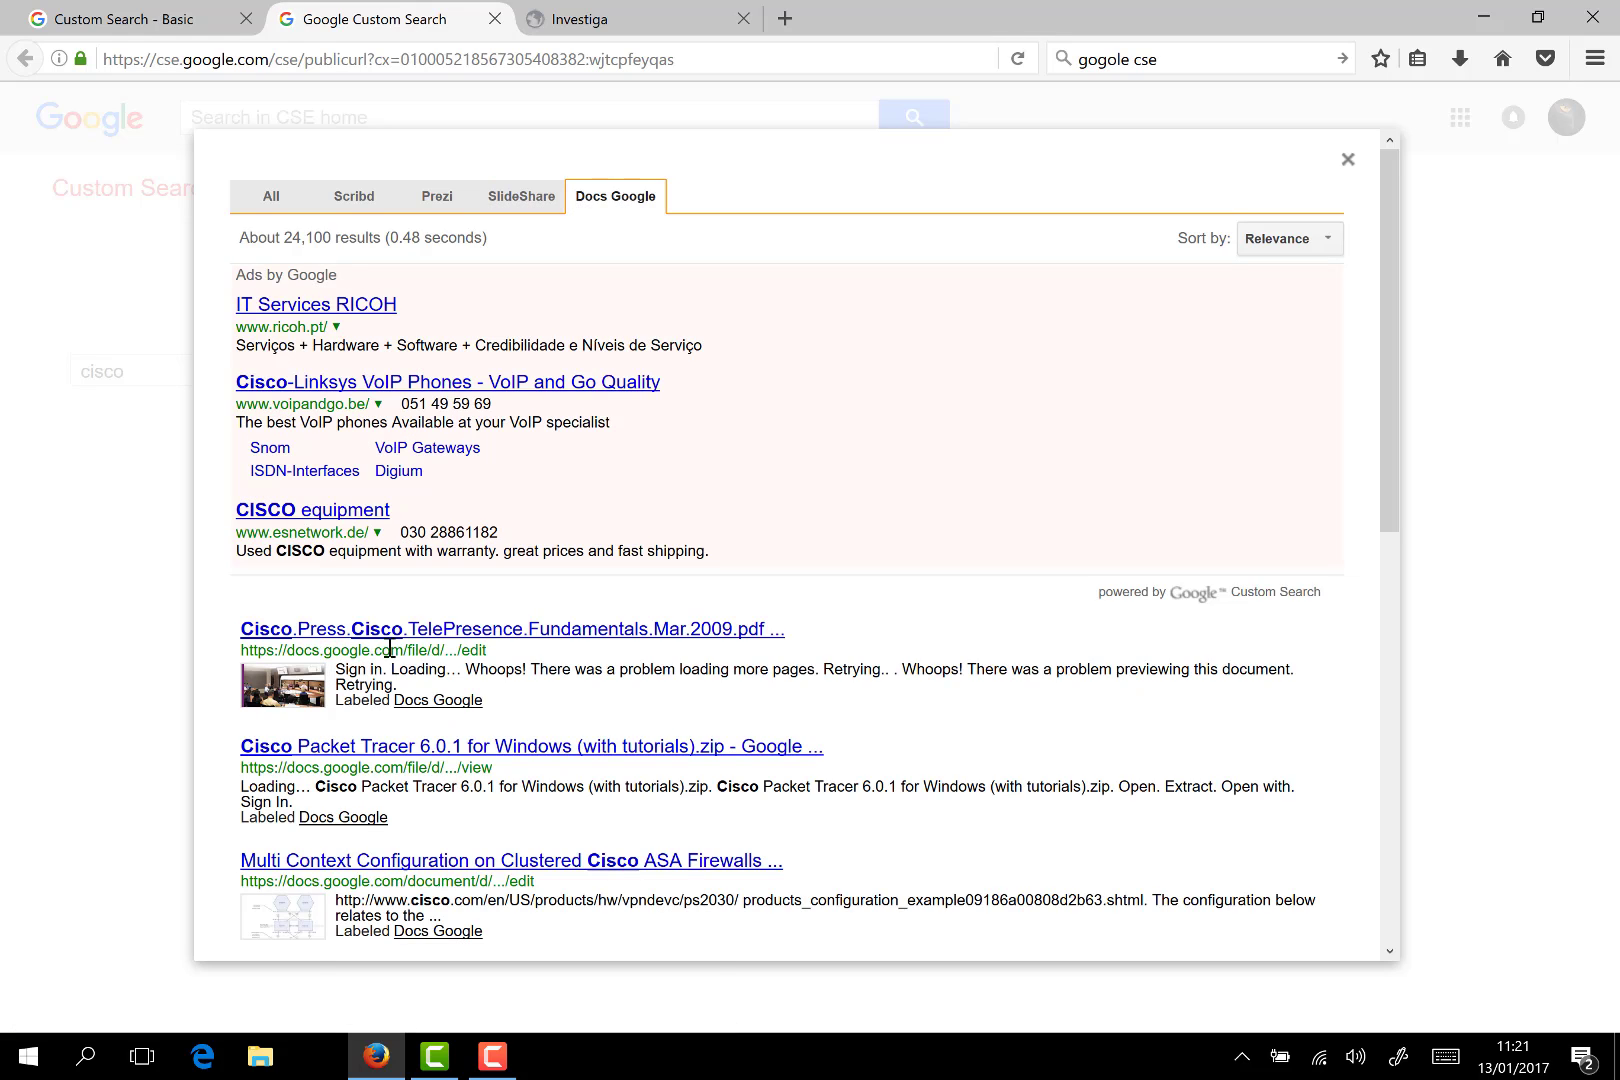
scroll(1253, 250, "down", 3)
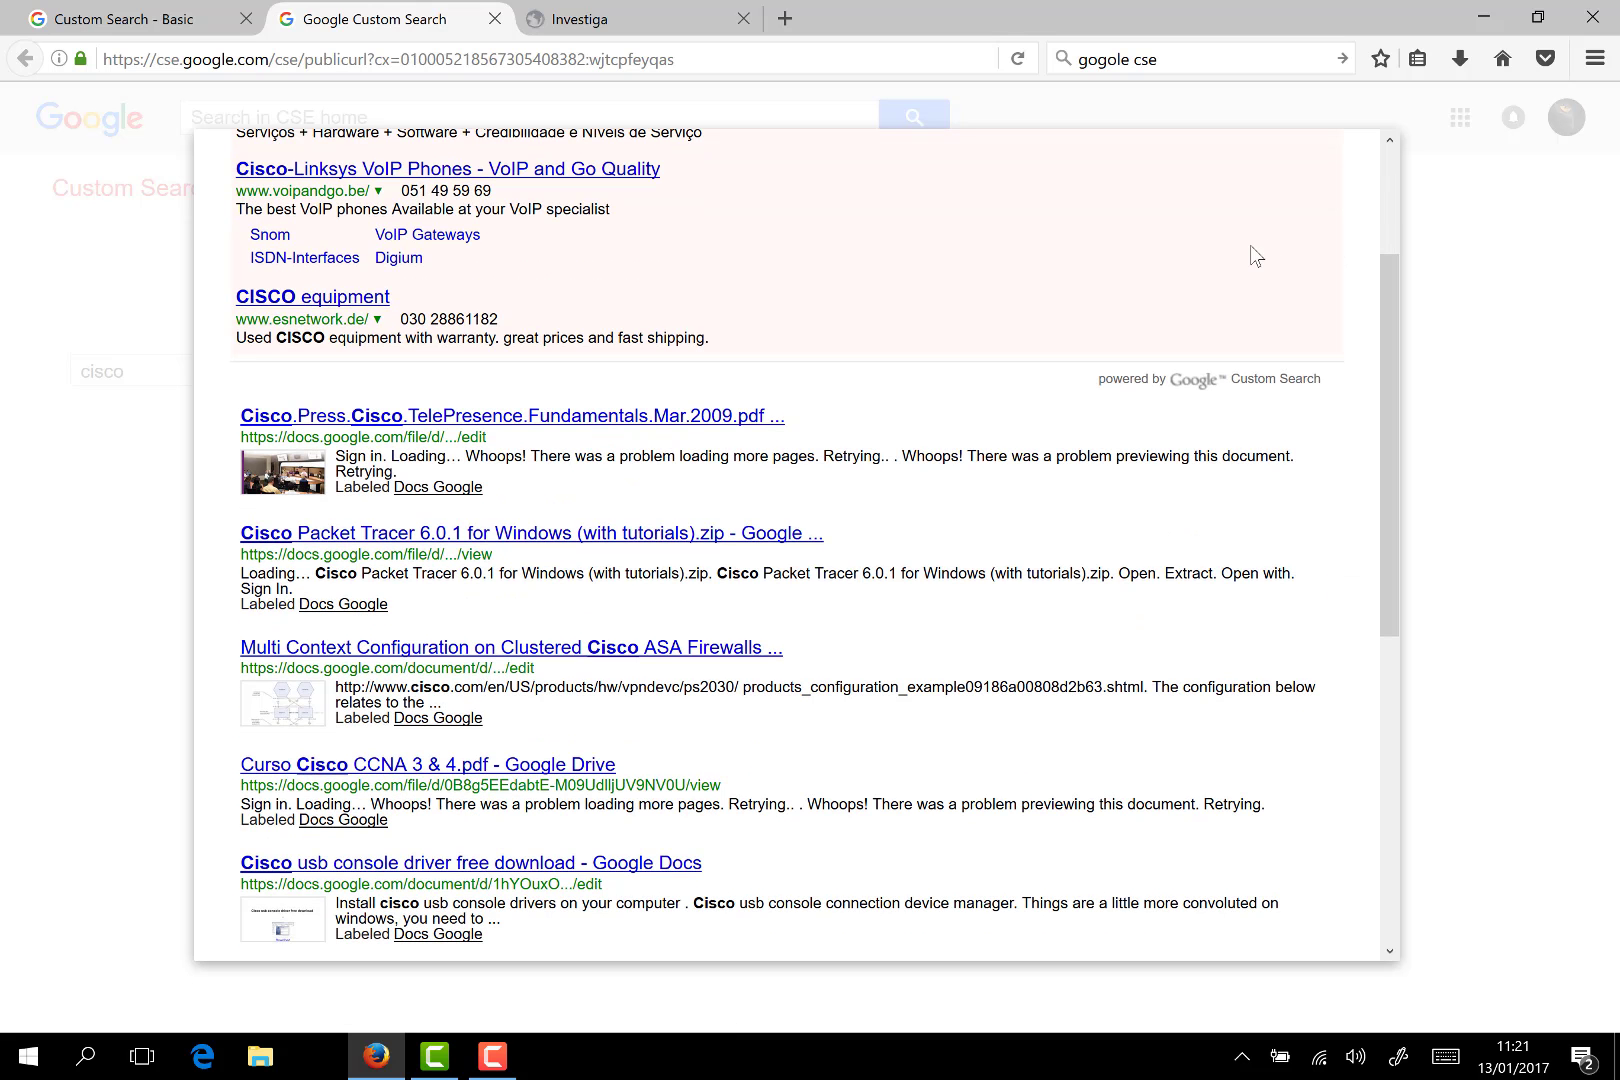
scroll(1295, 256, "up", 3)
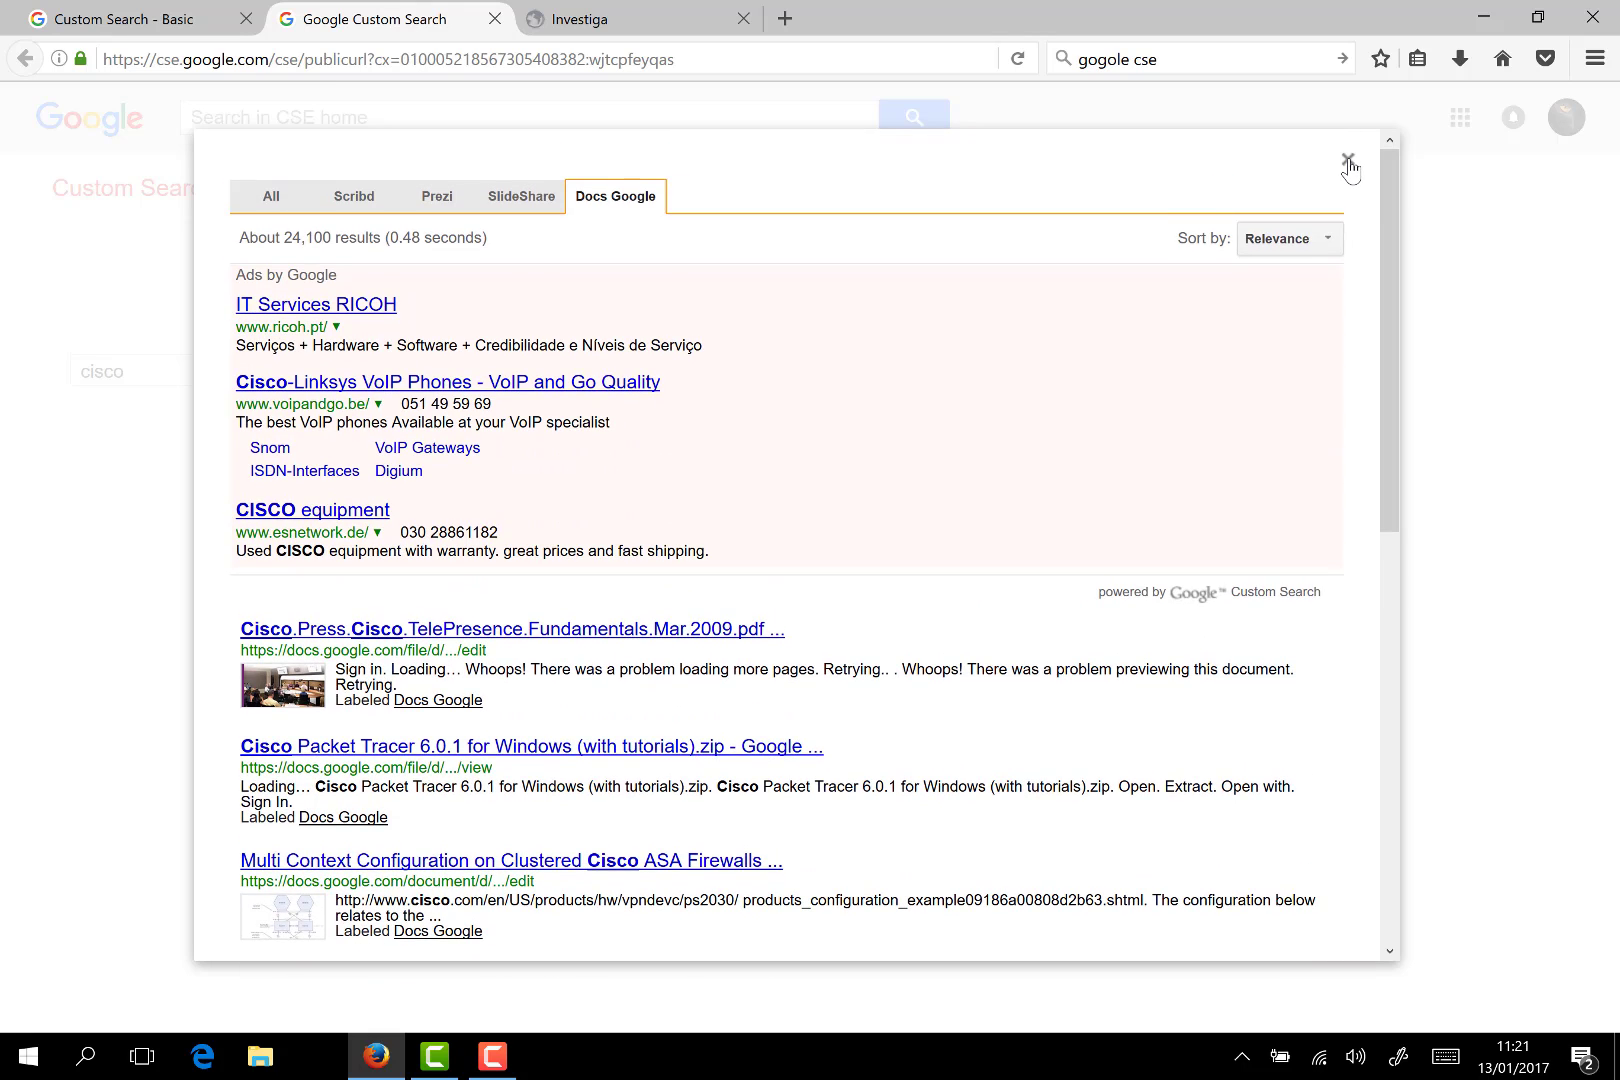
left_click(1348, 162)
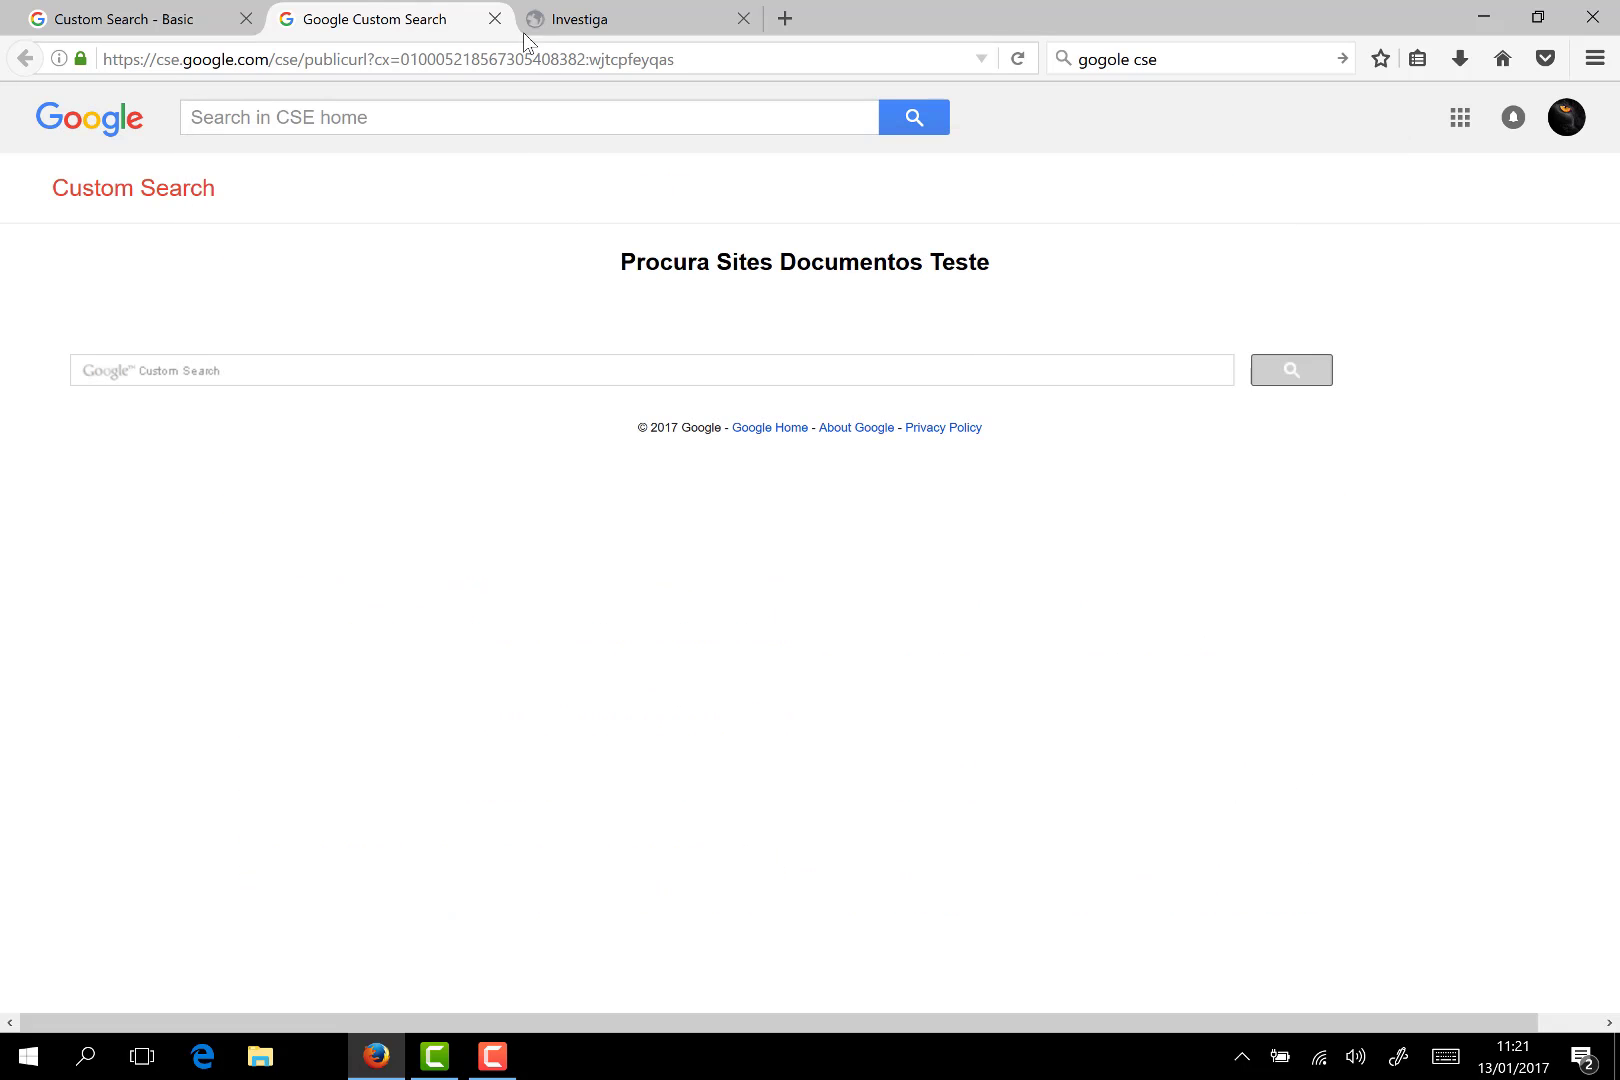
left_click(494, 18)
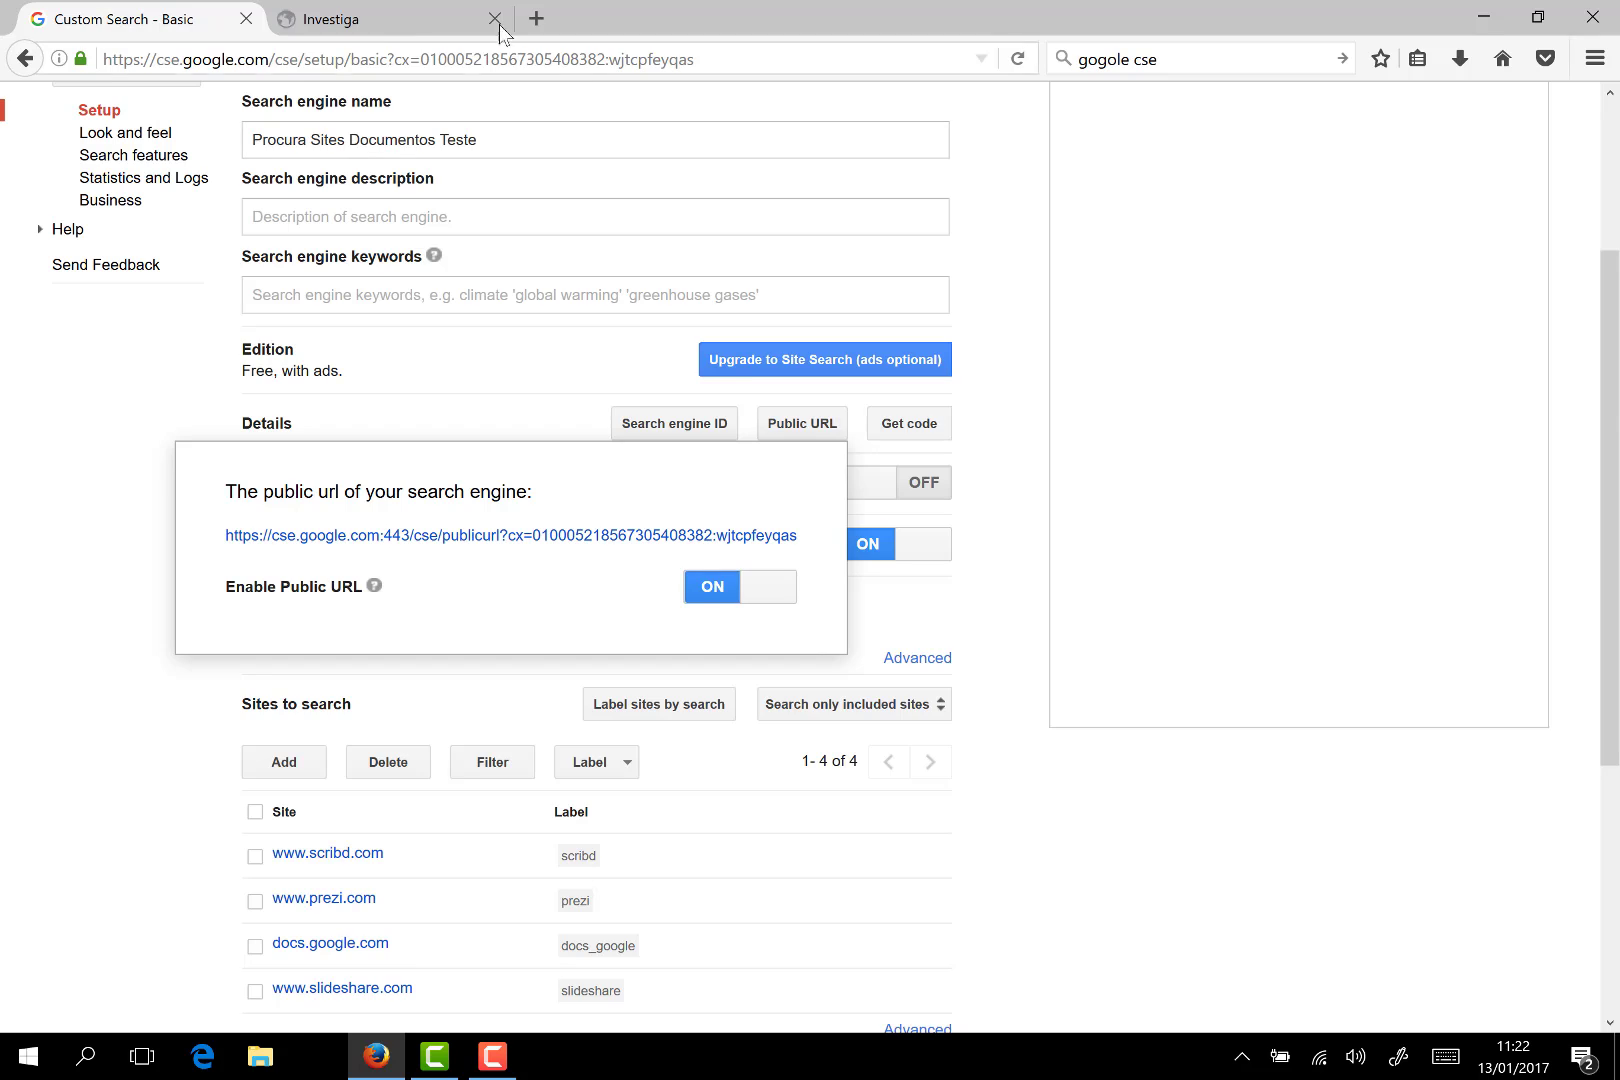
- View the "Procura por tipo de Documentos" section on the Investiga page and open an empty browser tab
left_click(389, 16)
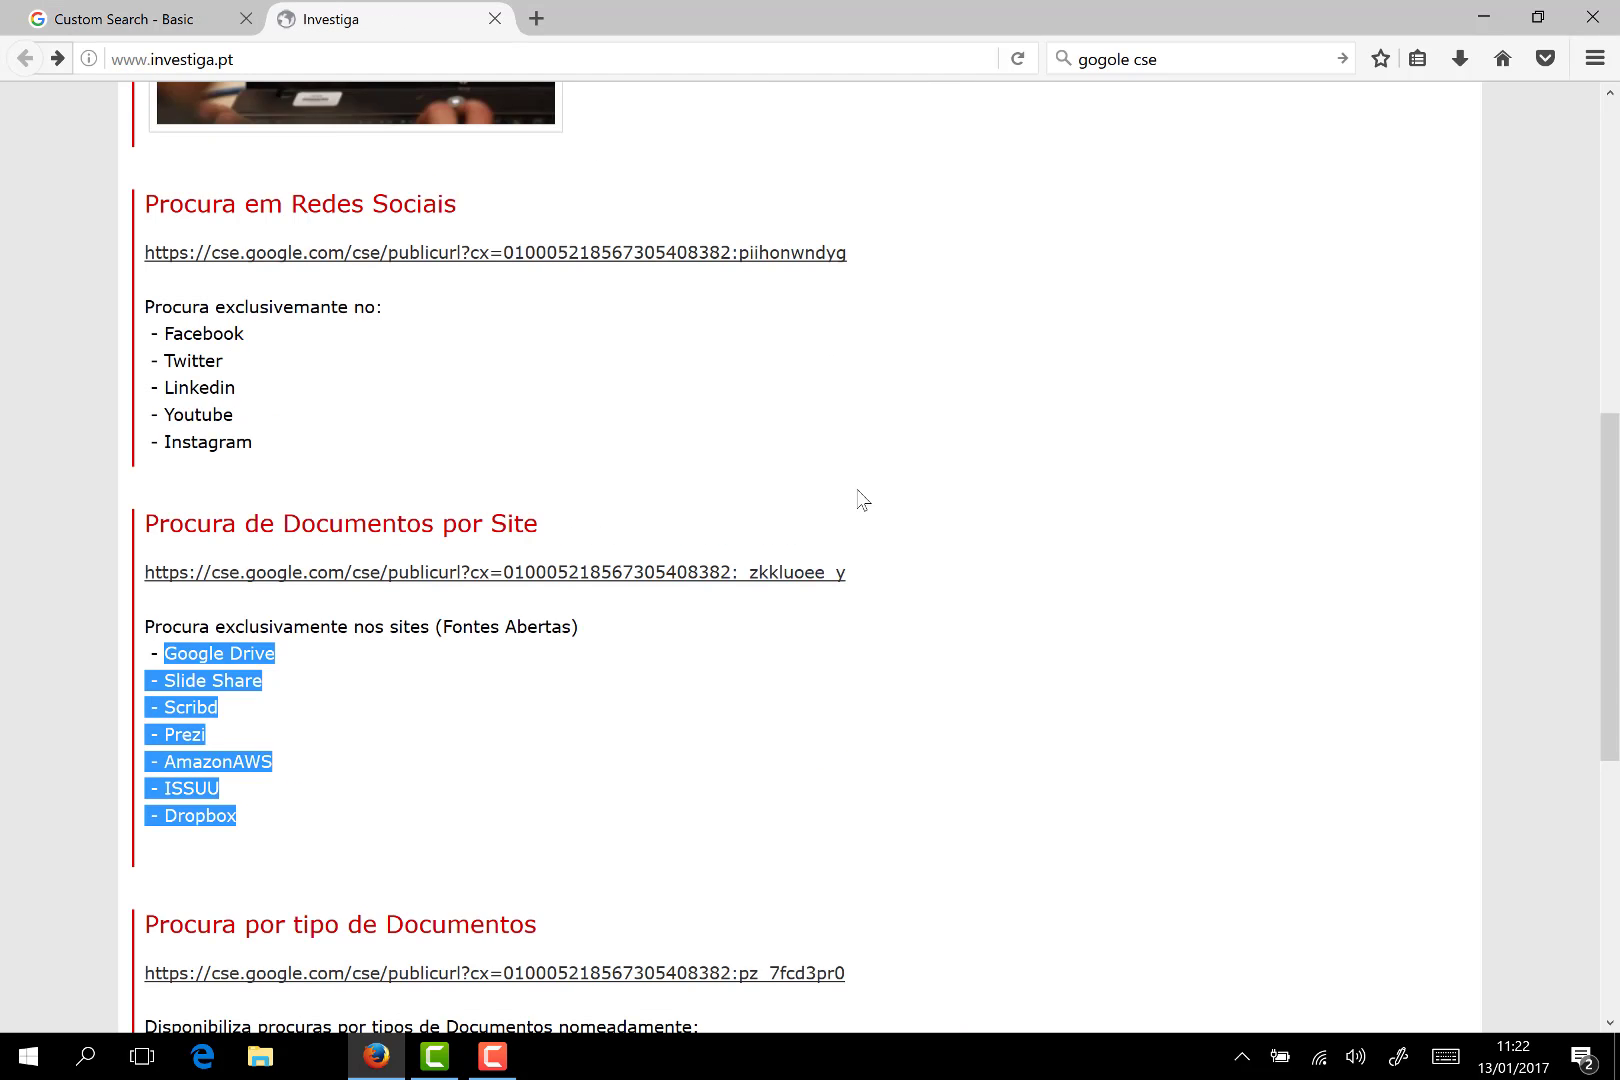
scroll(760, 615, "down", 5)
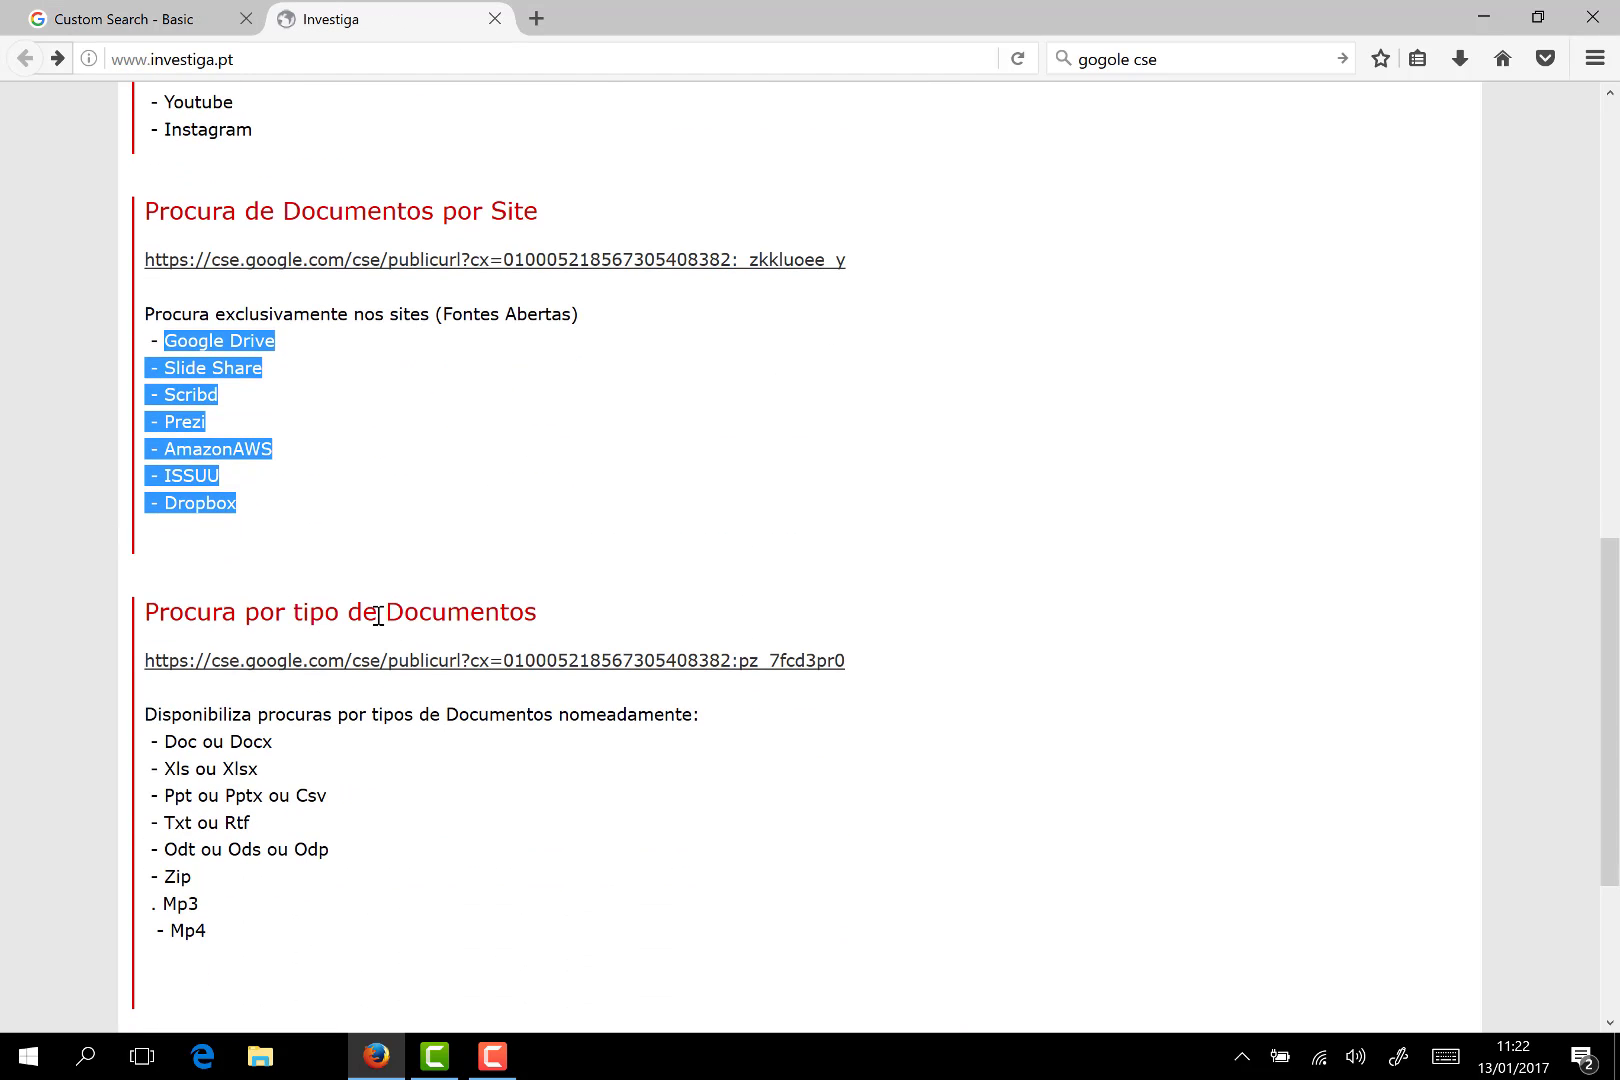
left_click(535, 19)
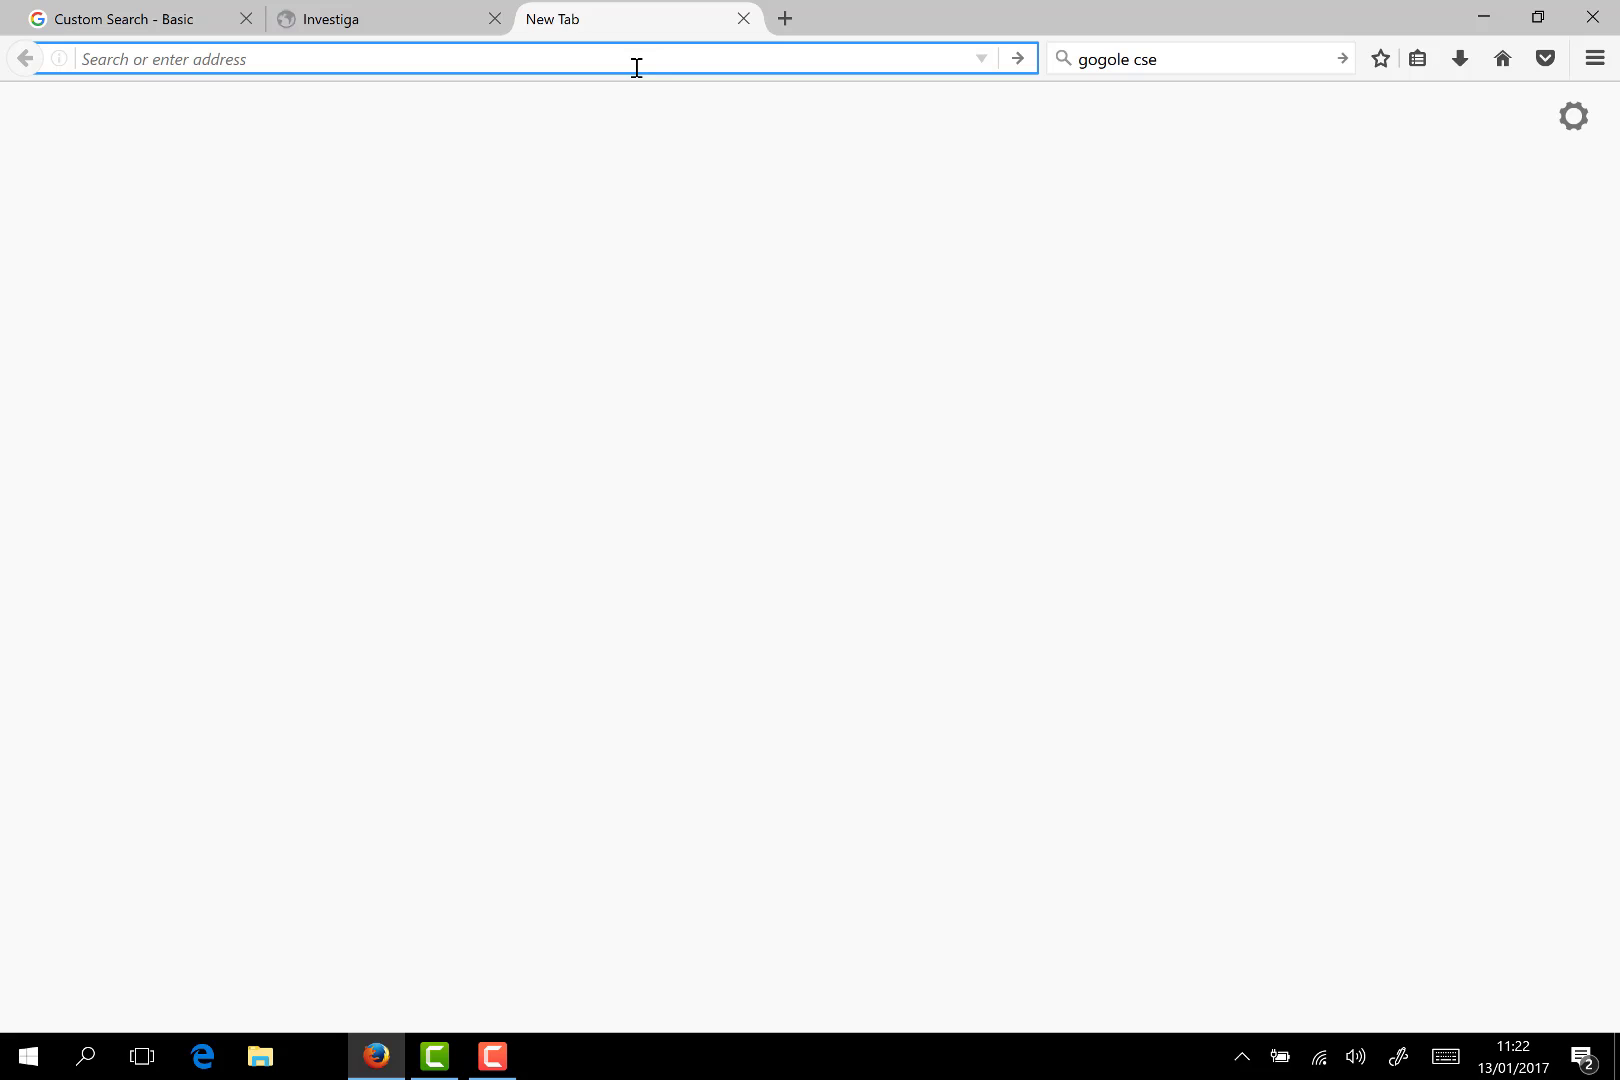
type("cisco")
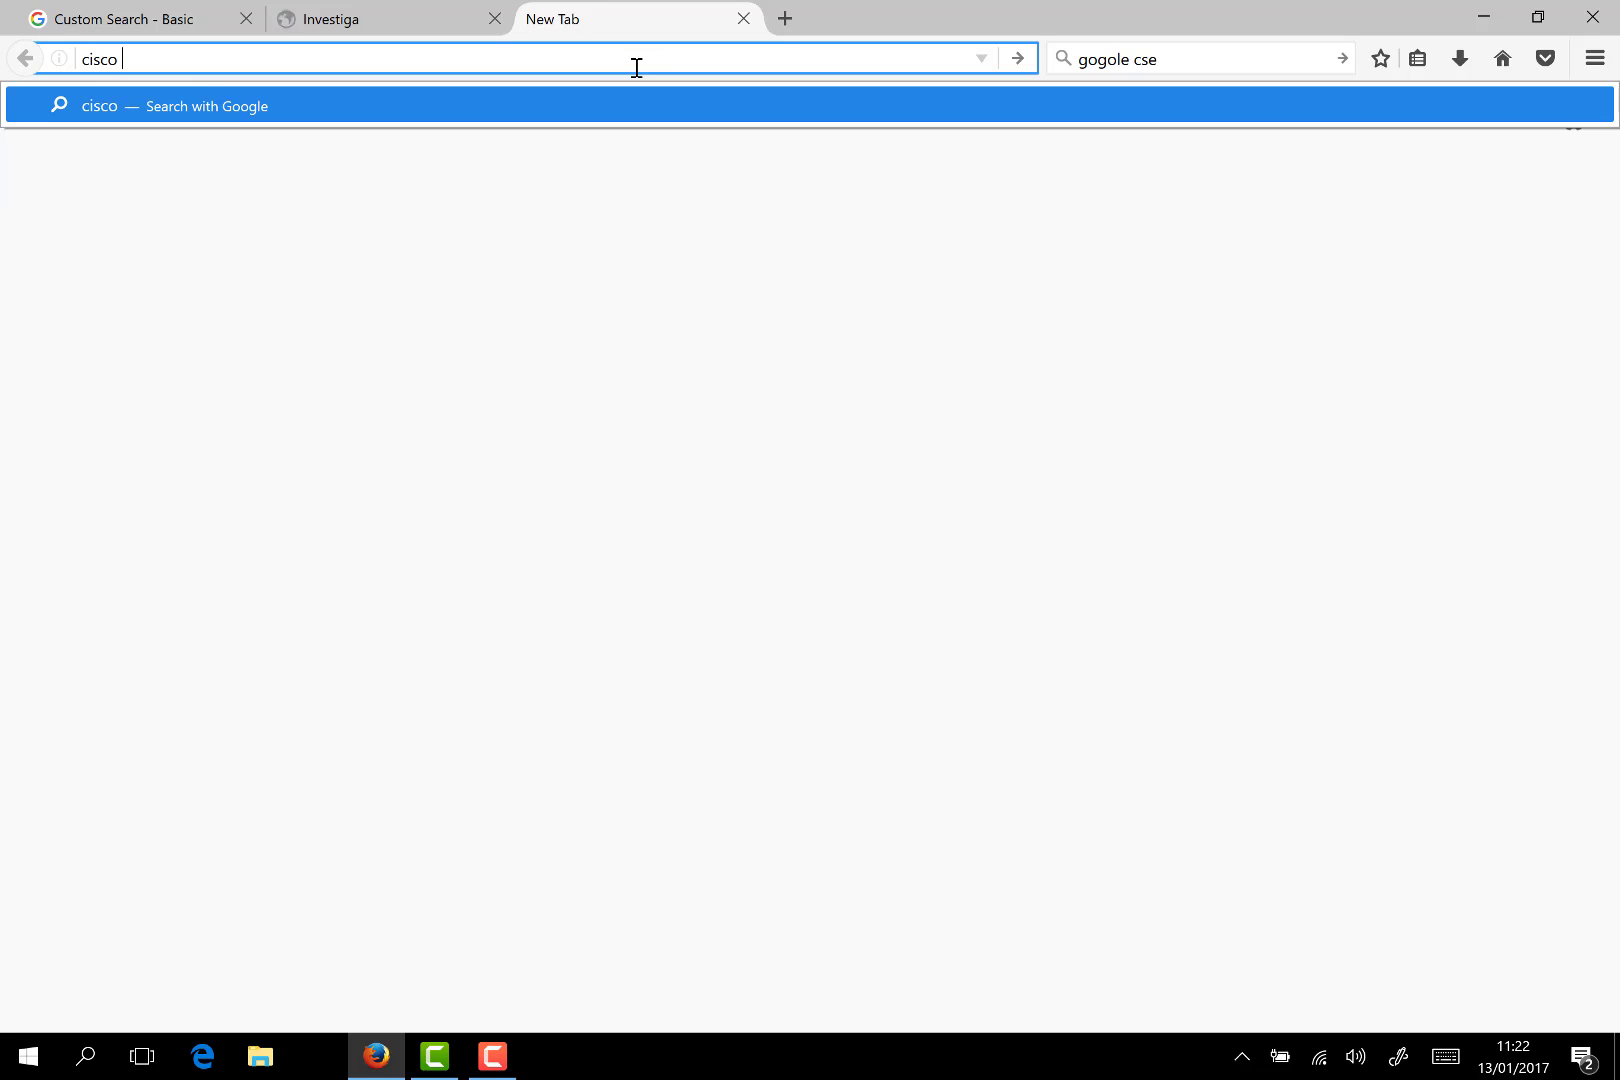
key("BackSpace")
key("BackSpace")
key("BackSpace")
key("BackSpace")
key("BackSpace")
key("BackSpace")
- Search Google for PDF files with the query ext:pdf "cisco" "confidential"
type("ext")
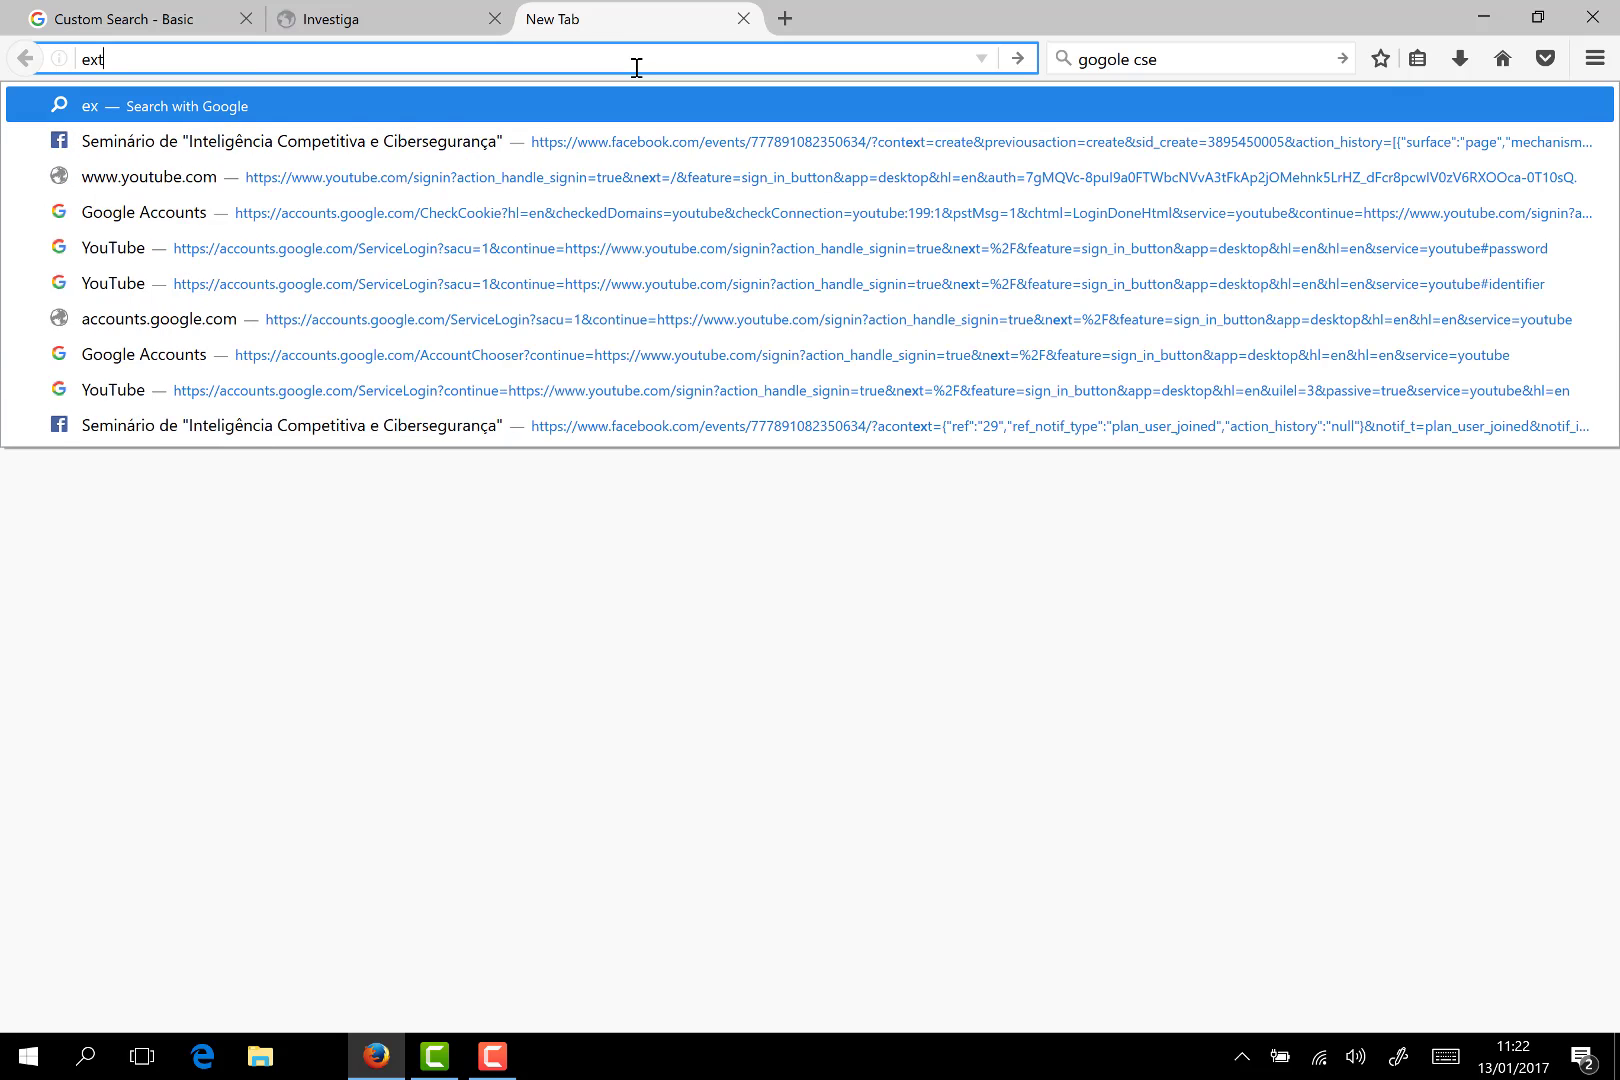
type(":ci")
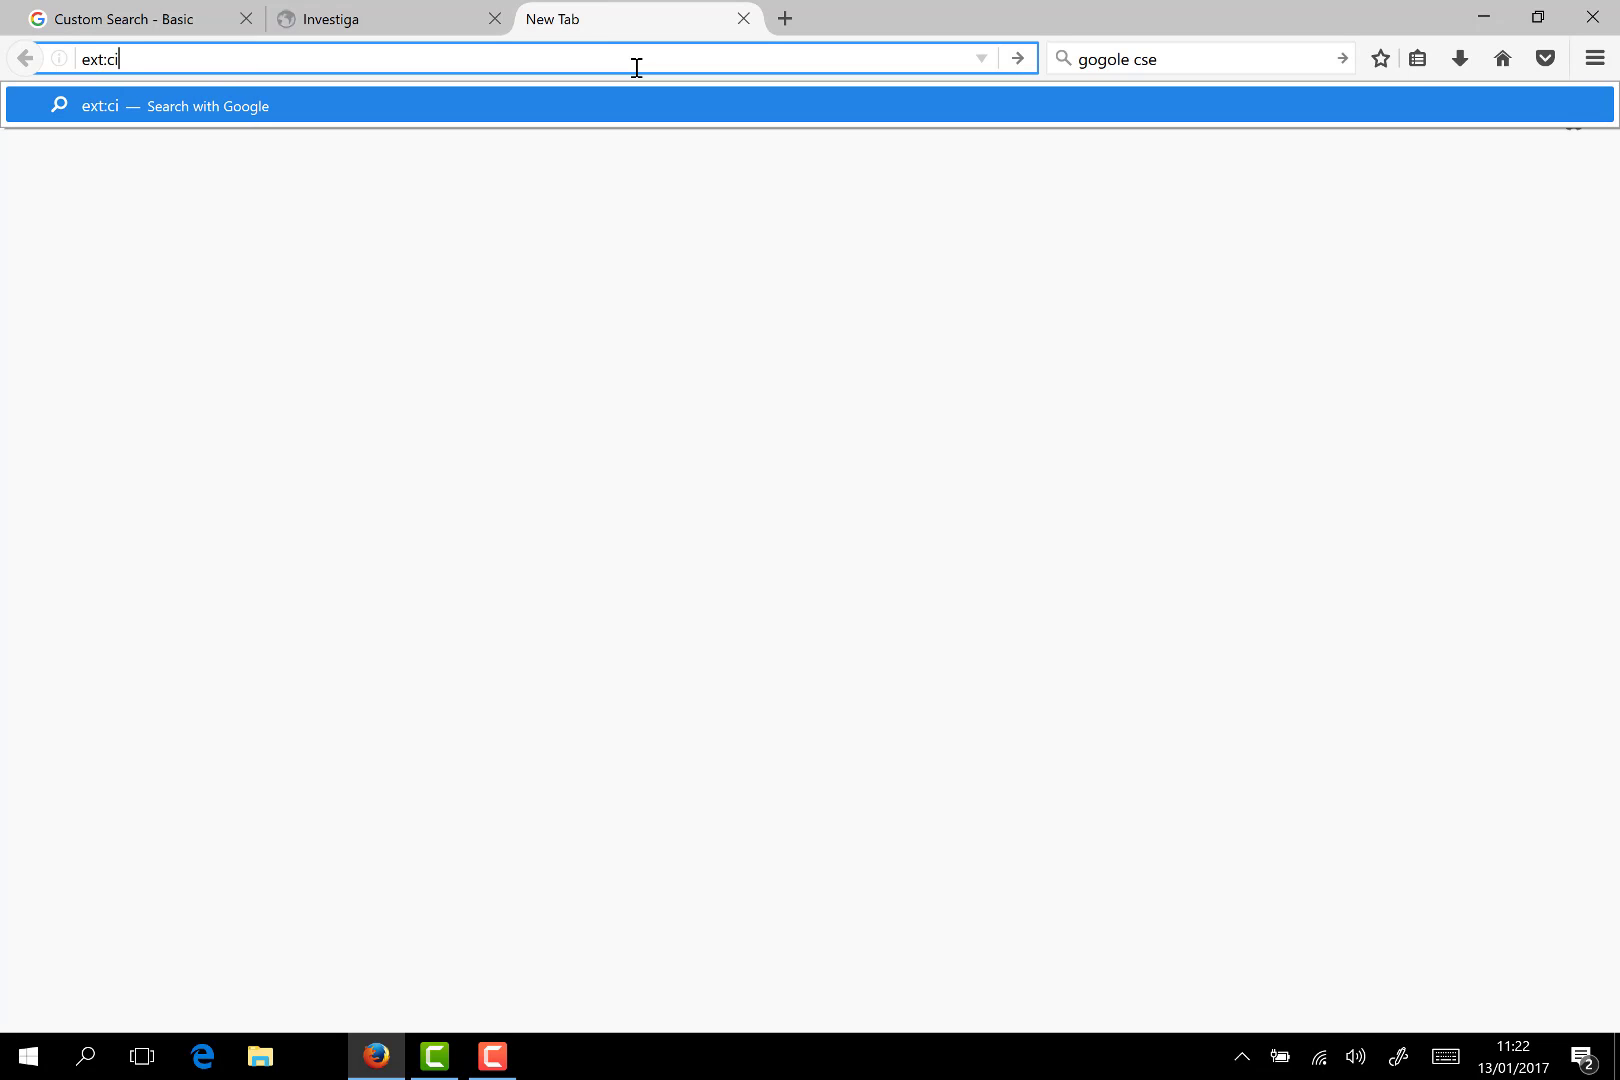
type("s")
key("BackSpace")
key("BackSpace")
type("pdf")
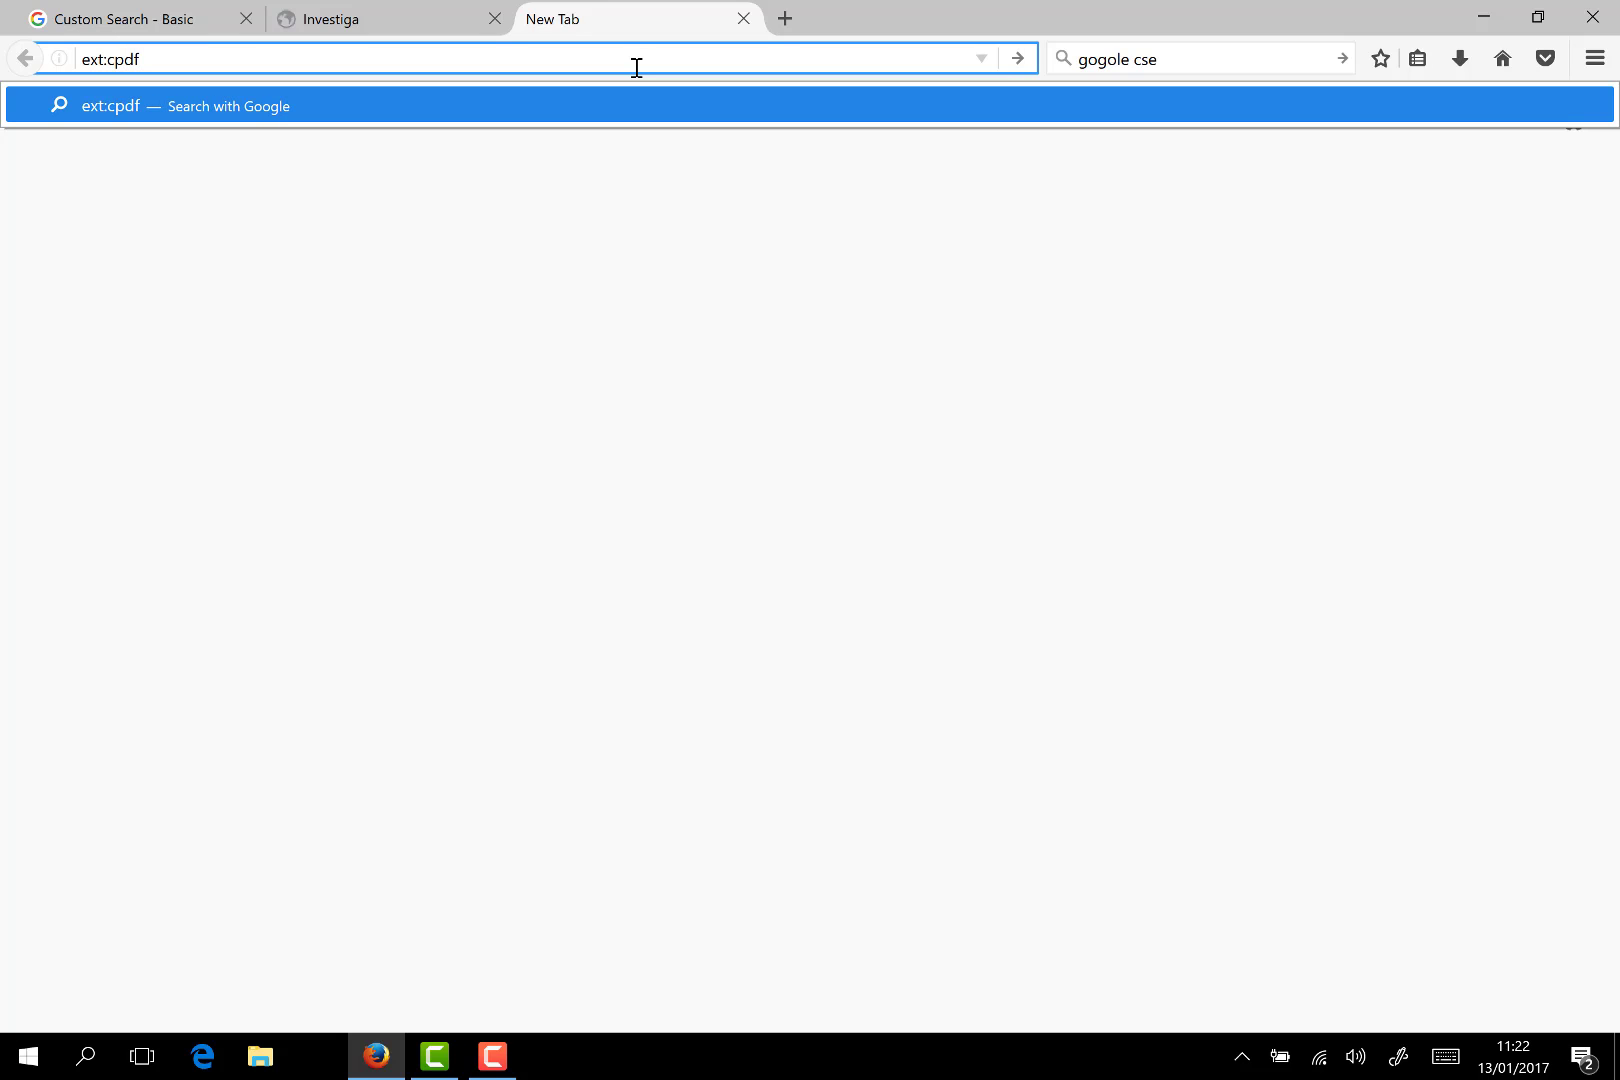
key("BackSpace")
key("BackSpace")
key("BackSpace")
key("BackSpace")
type("pd")
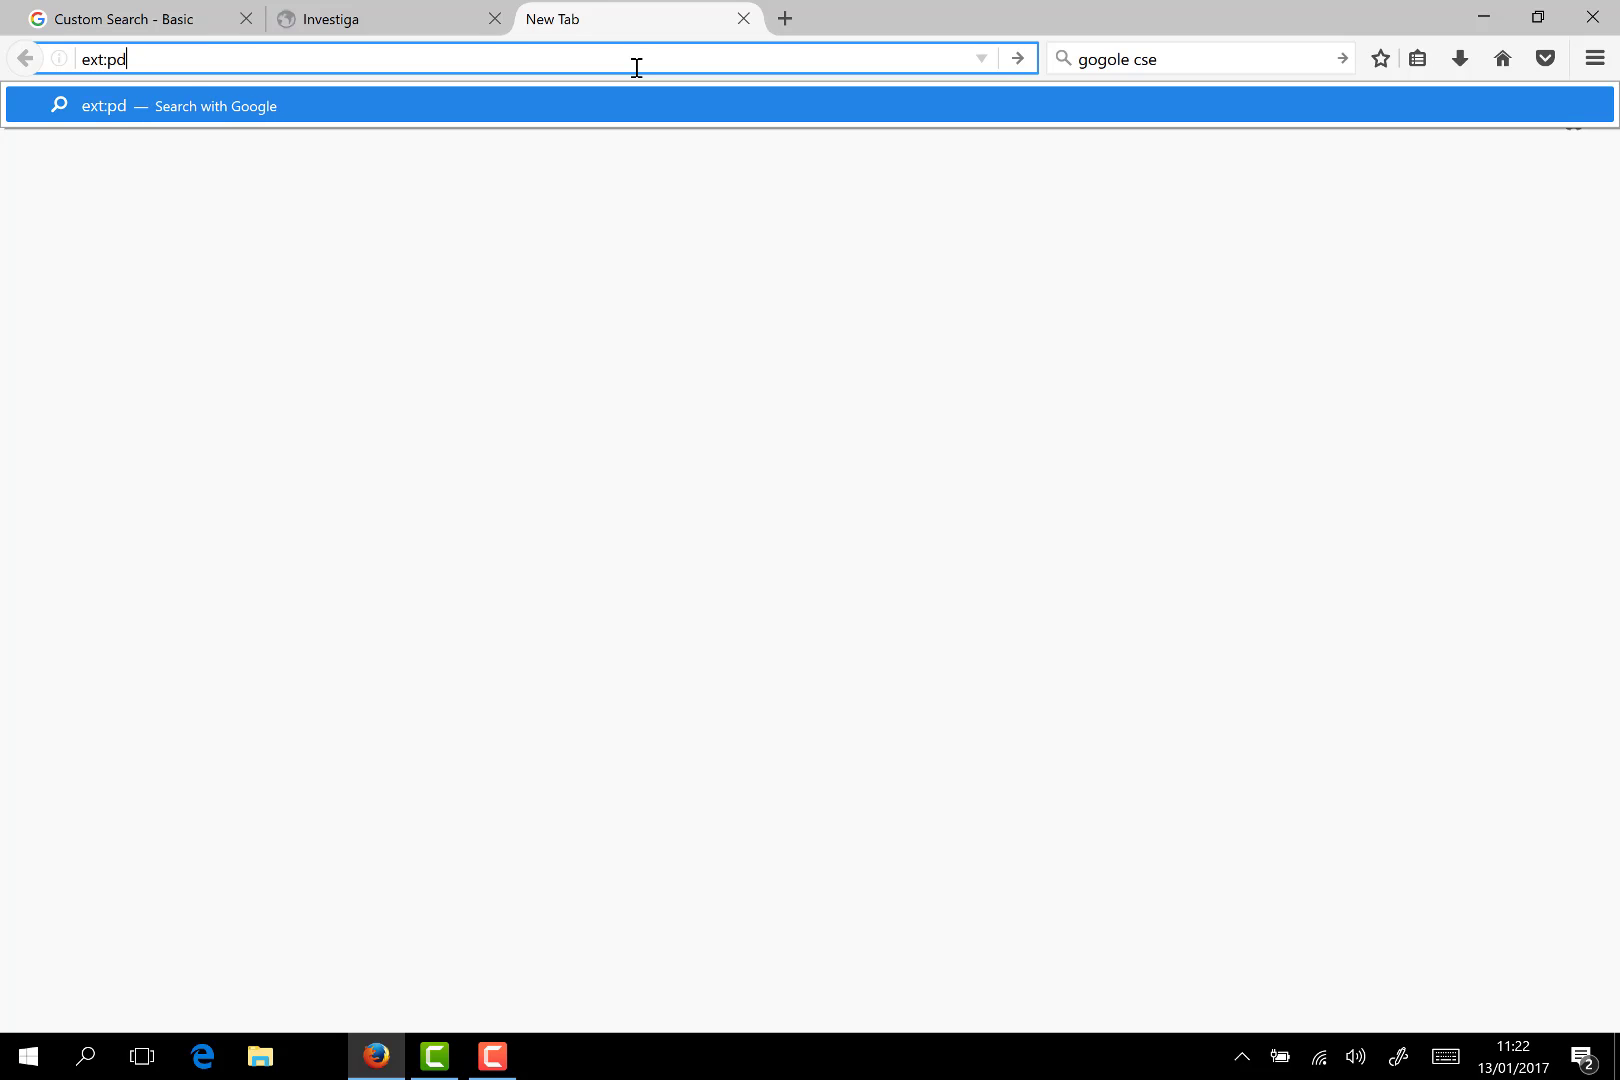
type("f \"cisco")
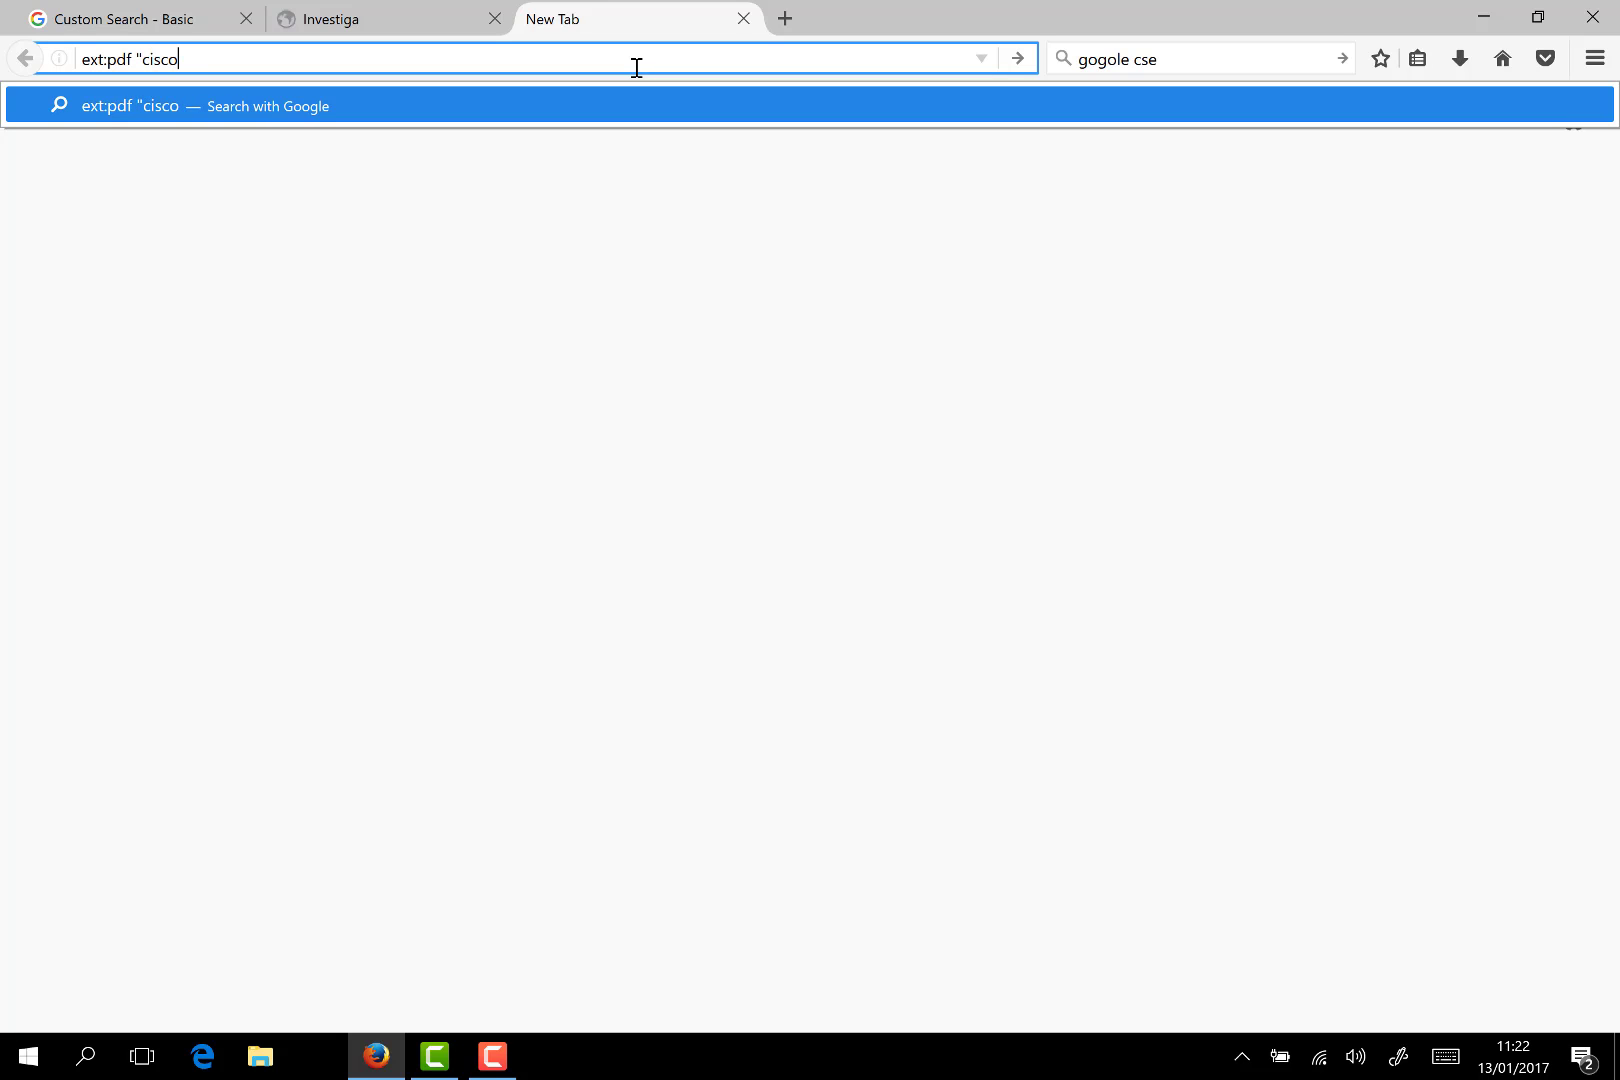
type("\" \"")
type("con")
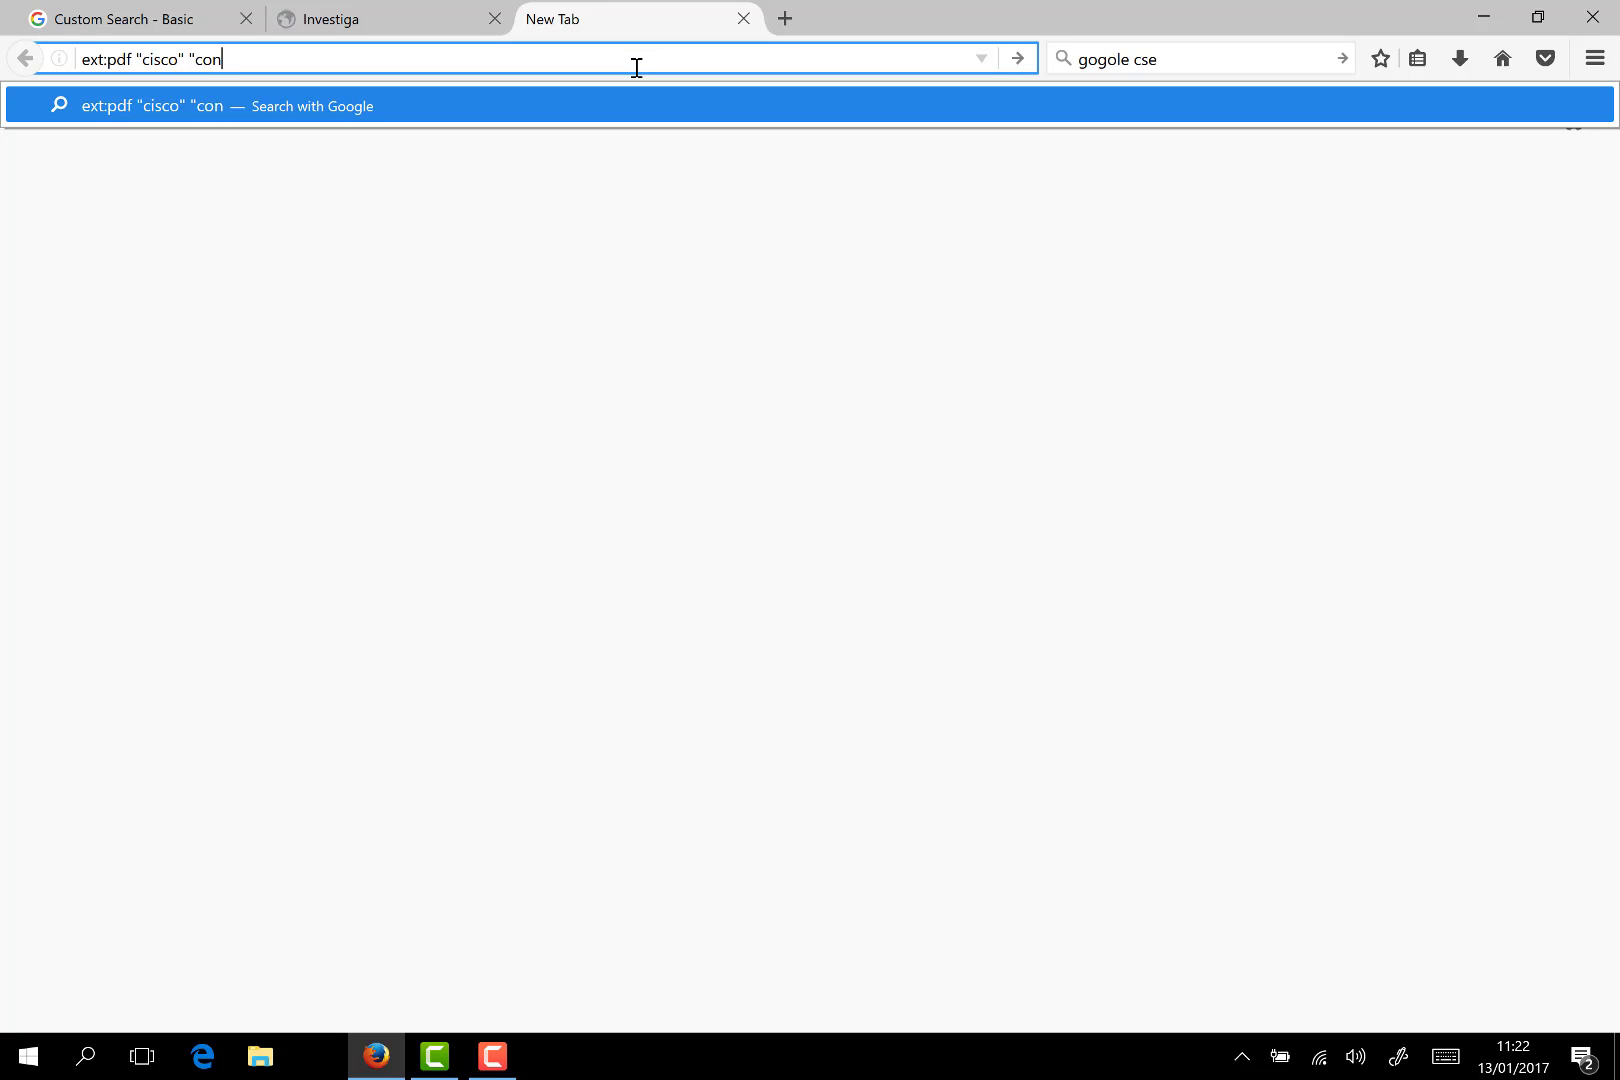
type("fidential\"")
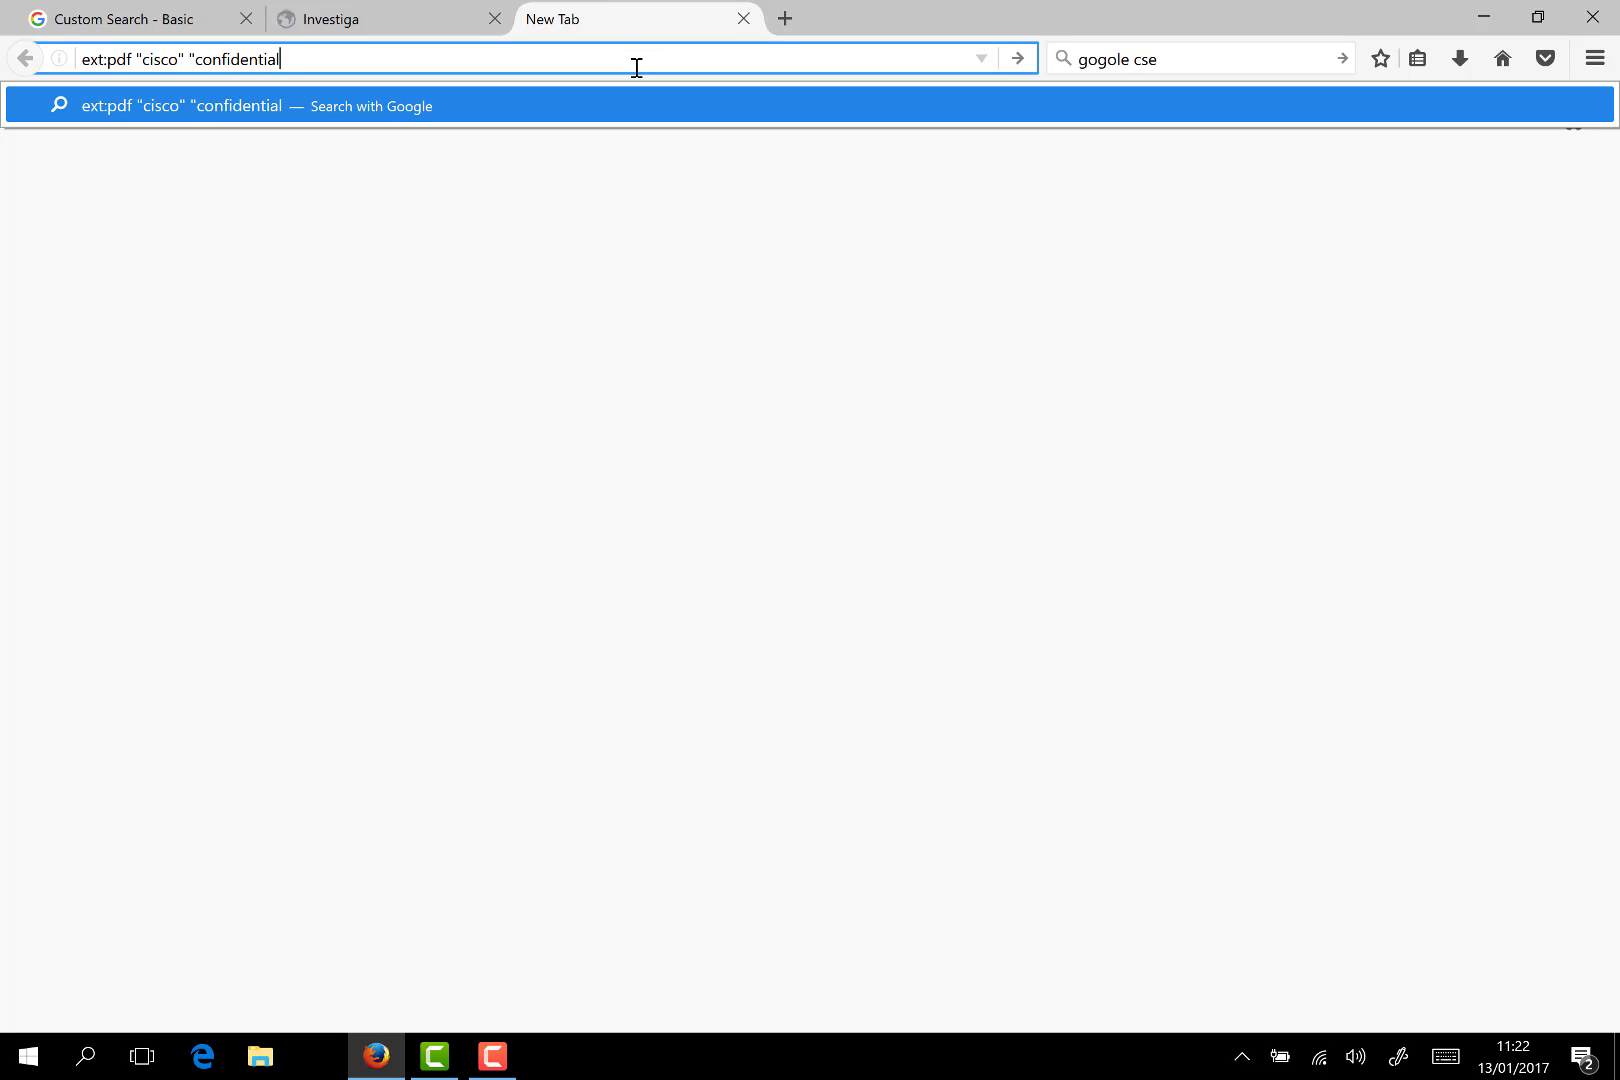
key("Return")
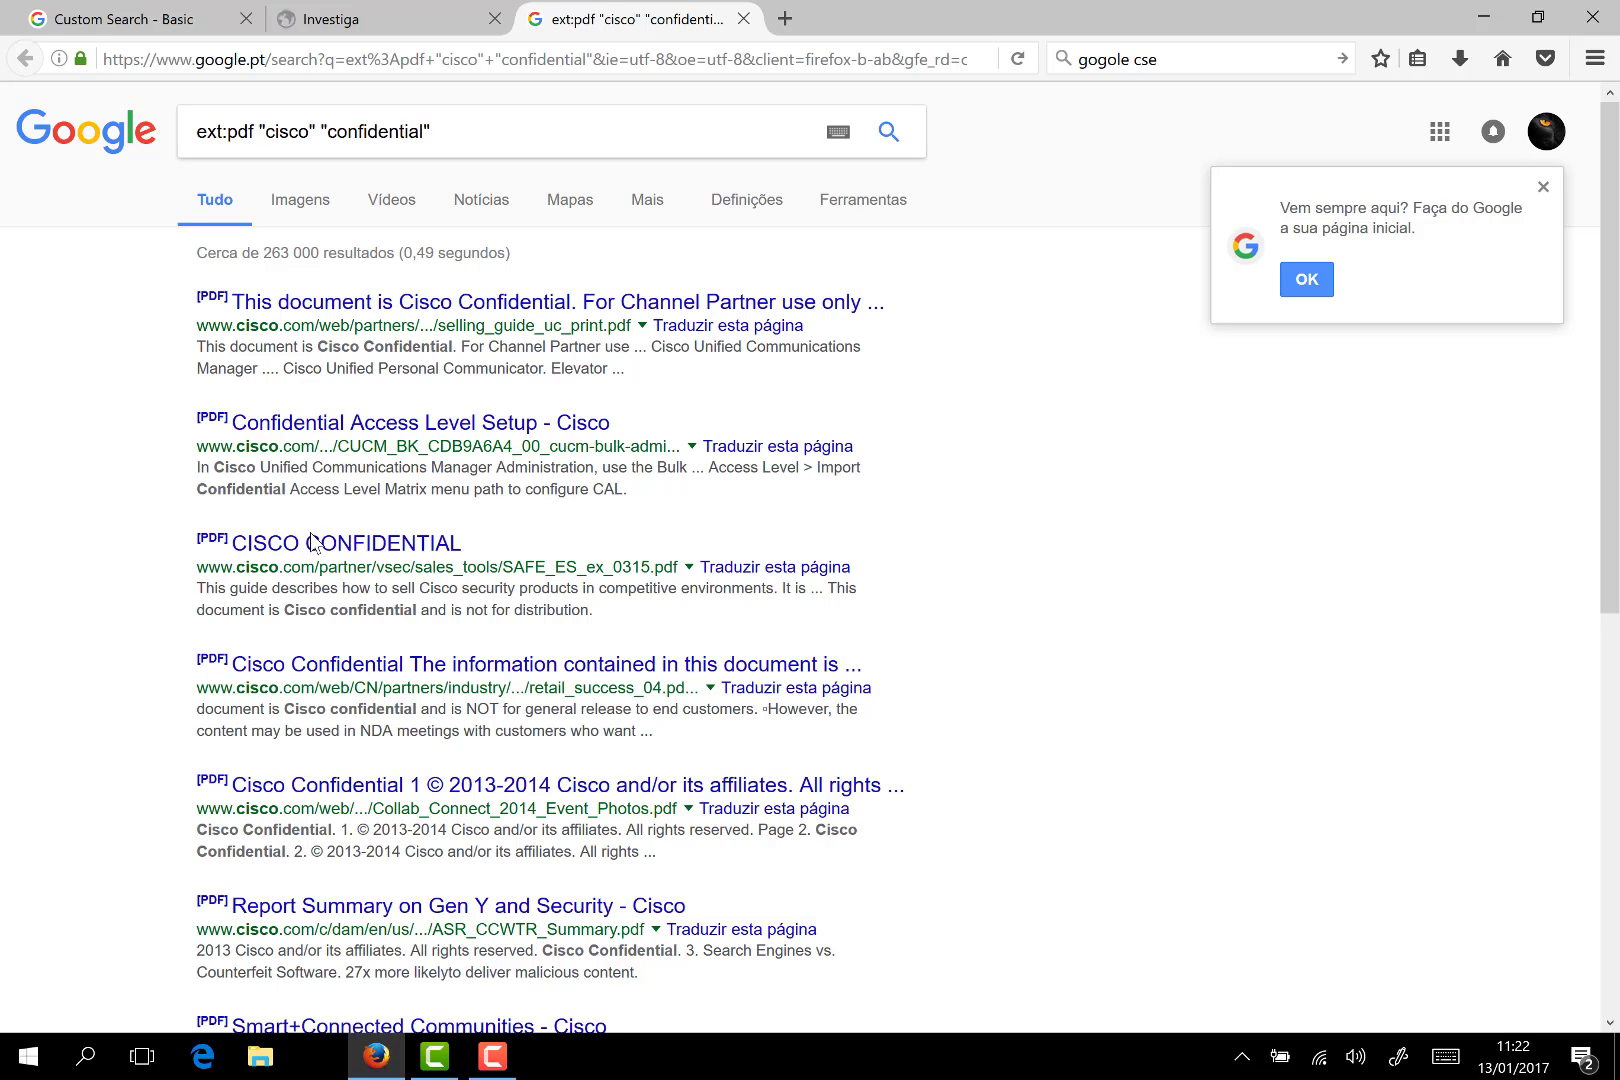
- Repeat the Google search with the file extension set to xls, and again with xlsx
double_click(240, 133)
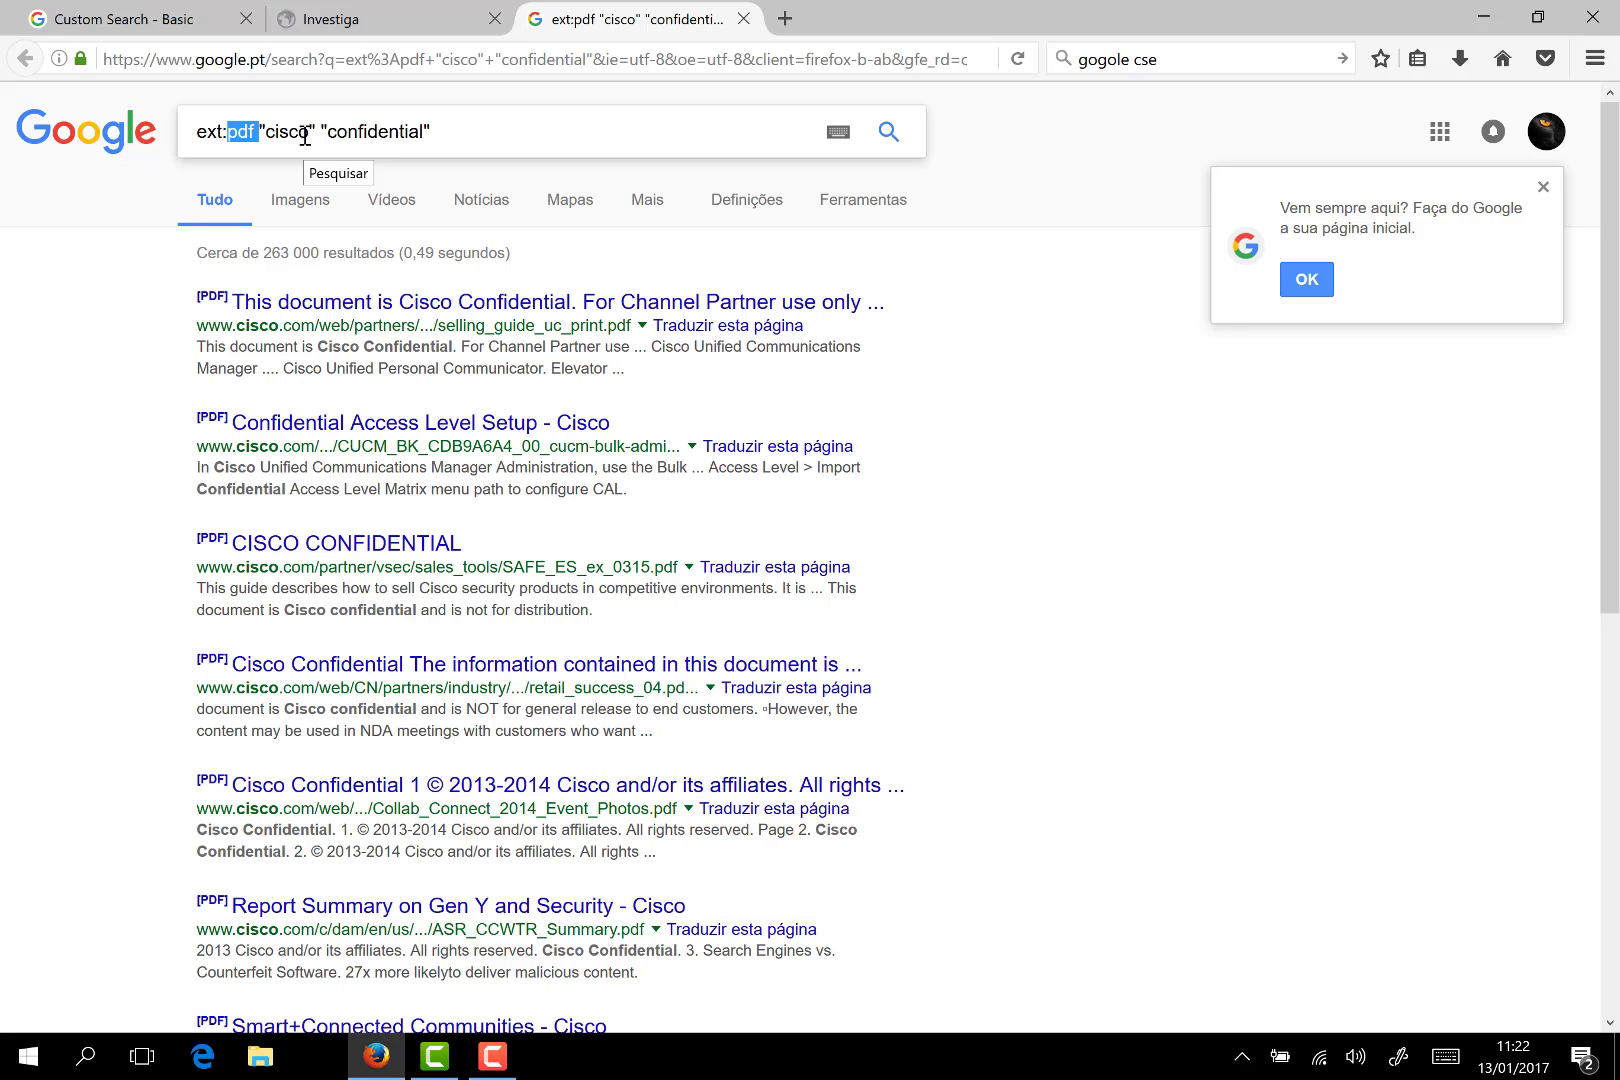
type("xls")
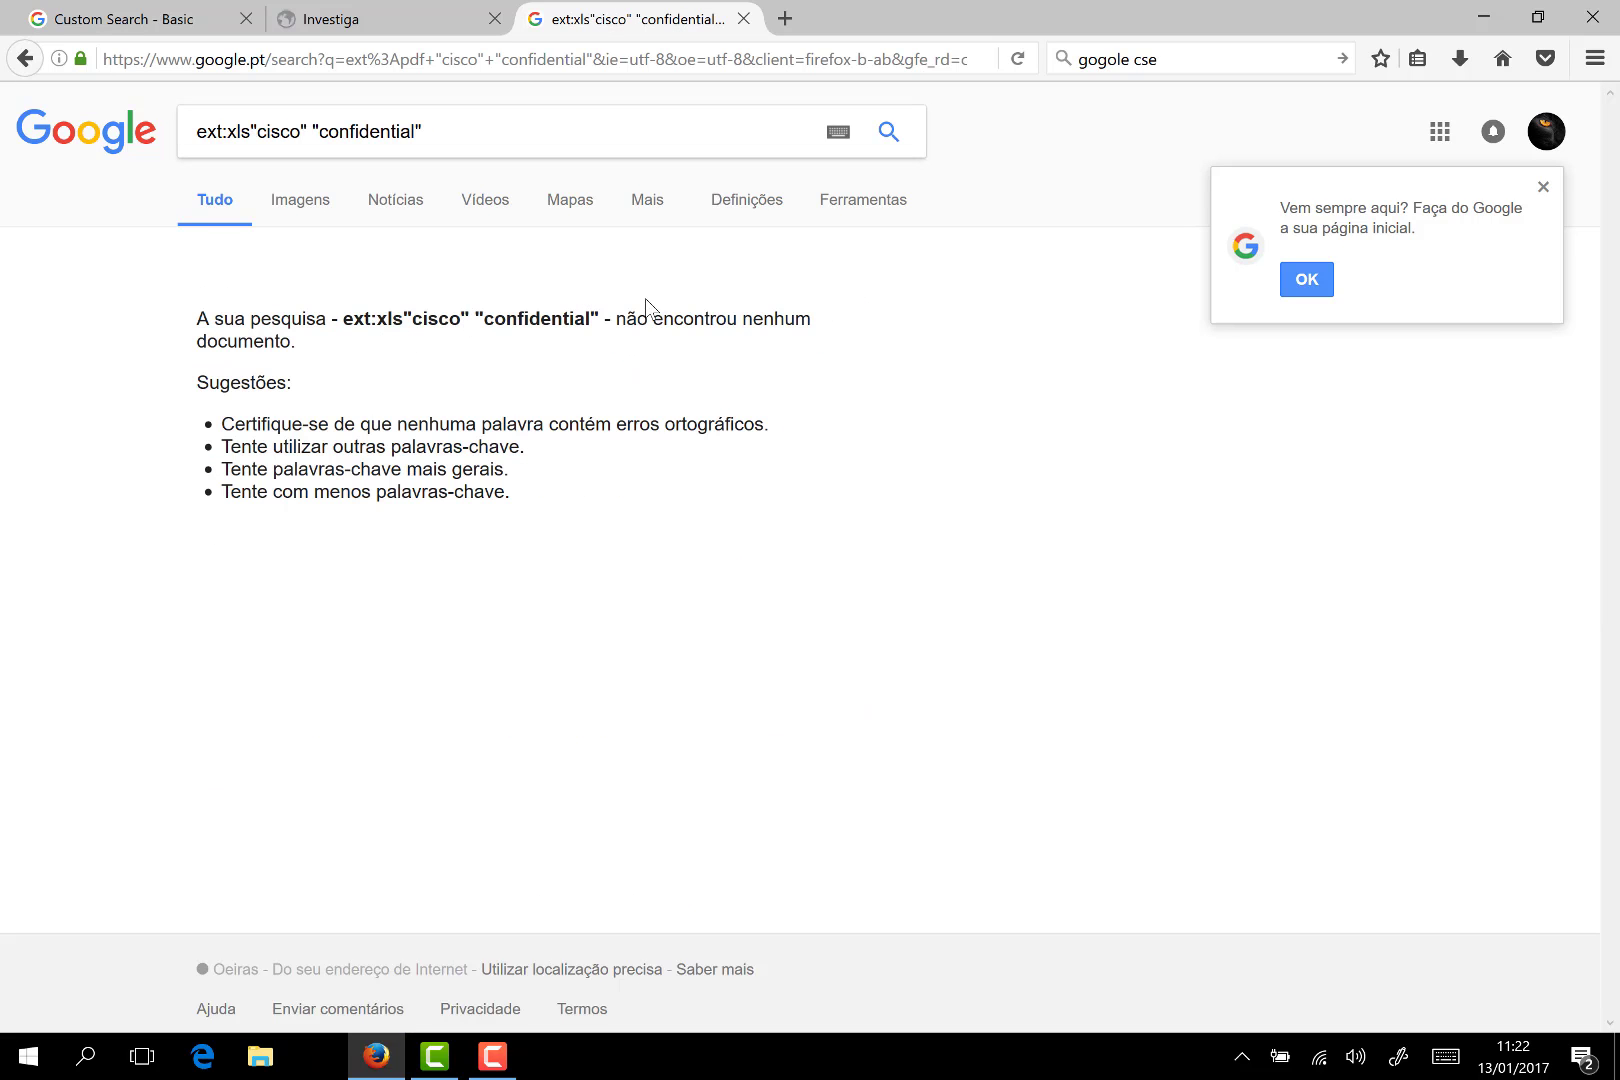
left_click(251, 133)
key("Return")
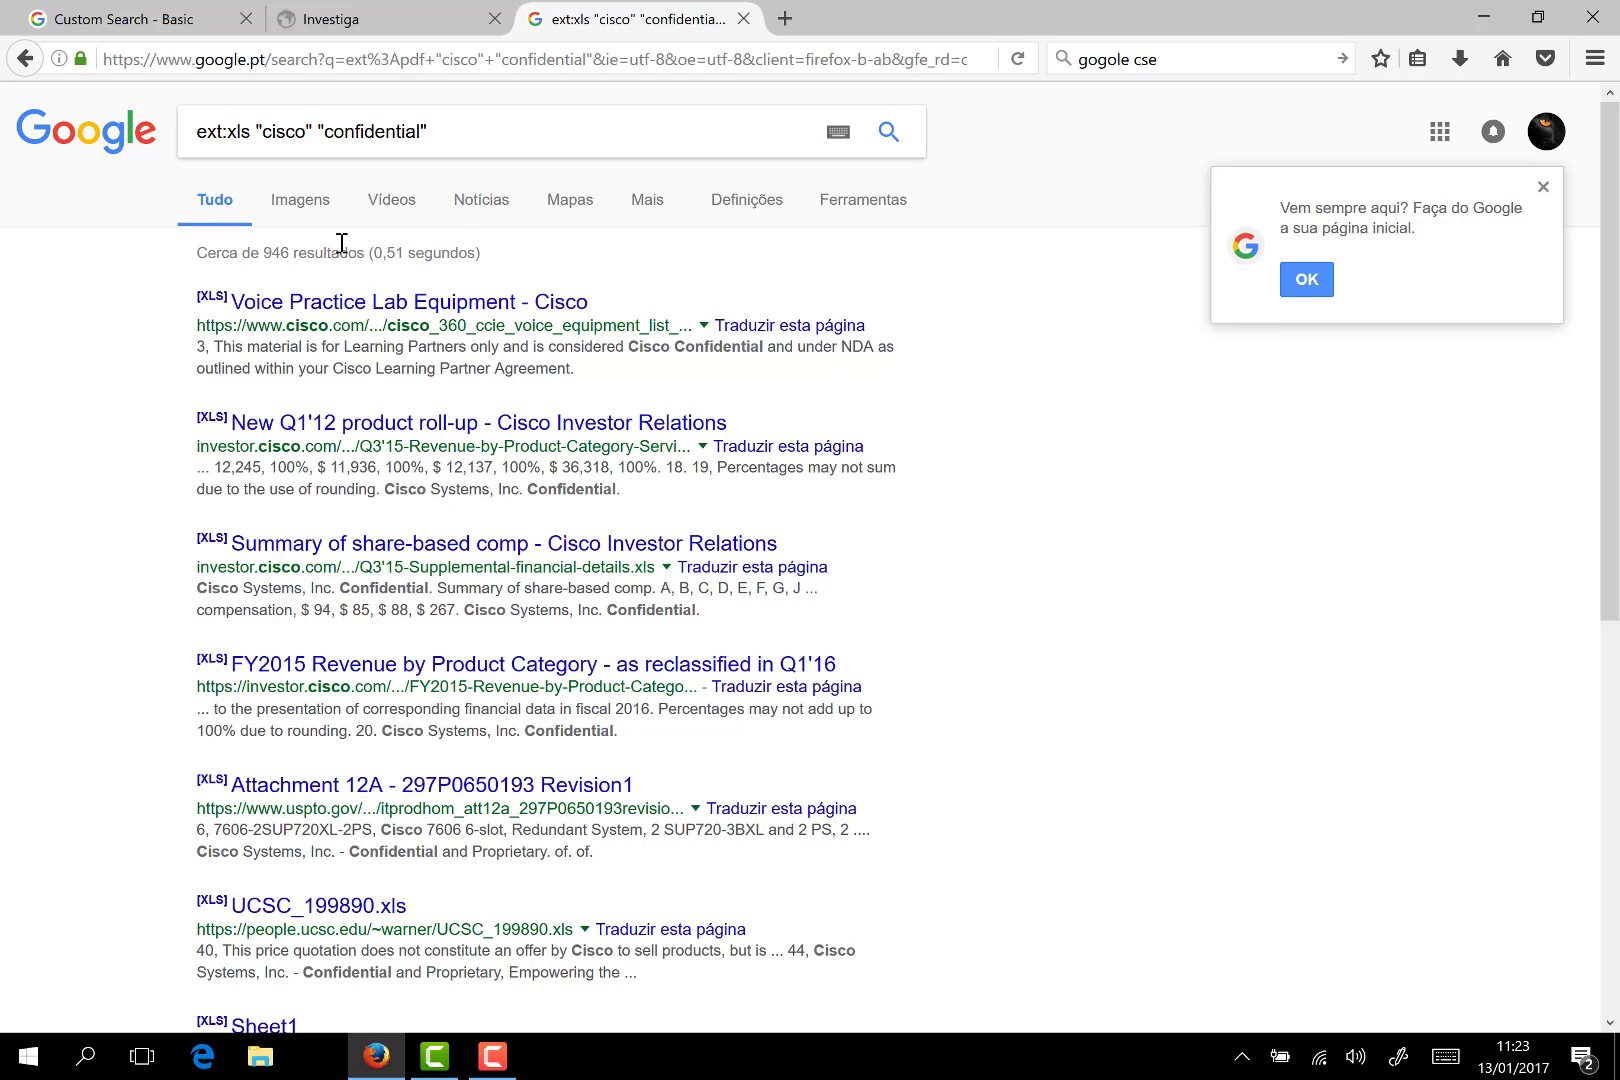
left_click(251, 133)
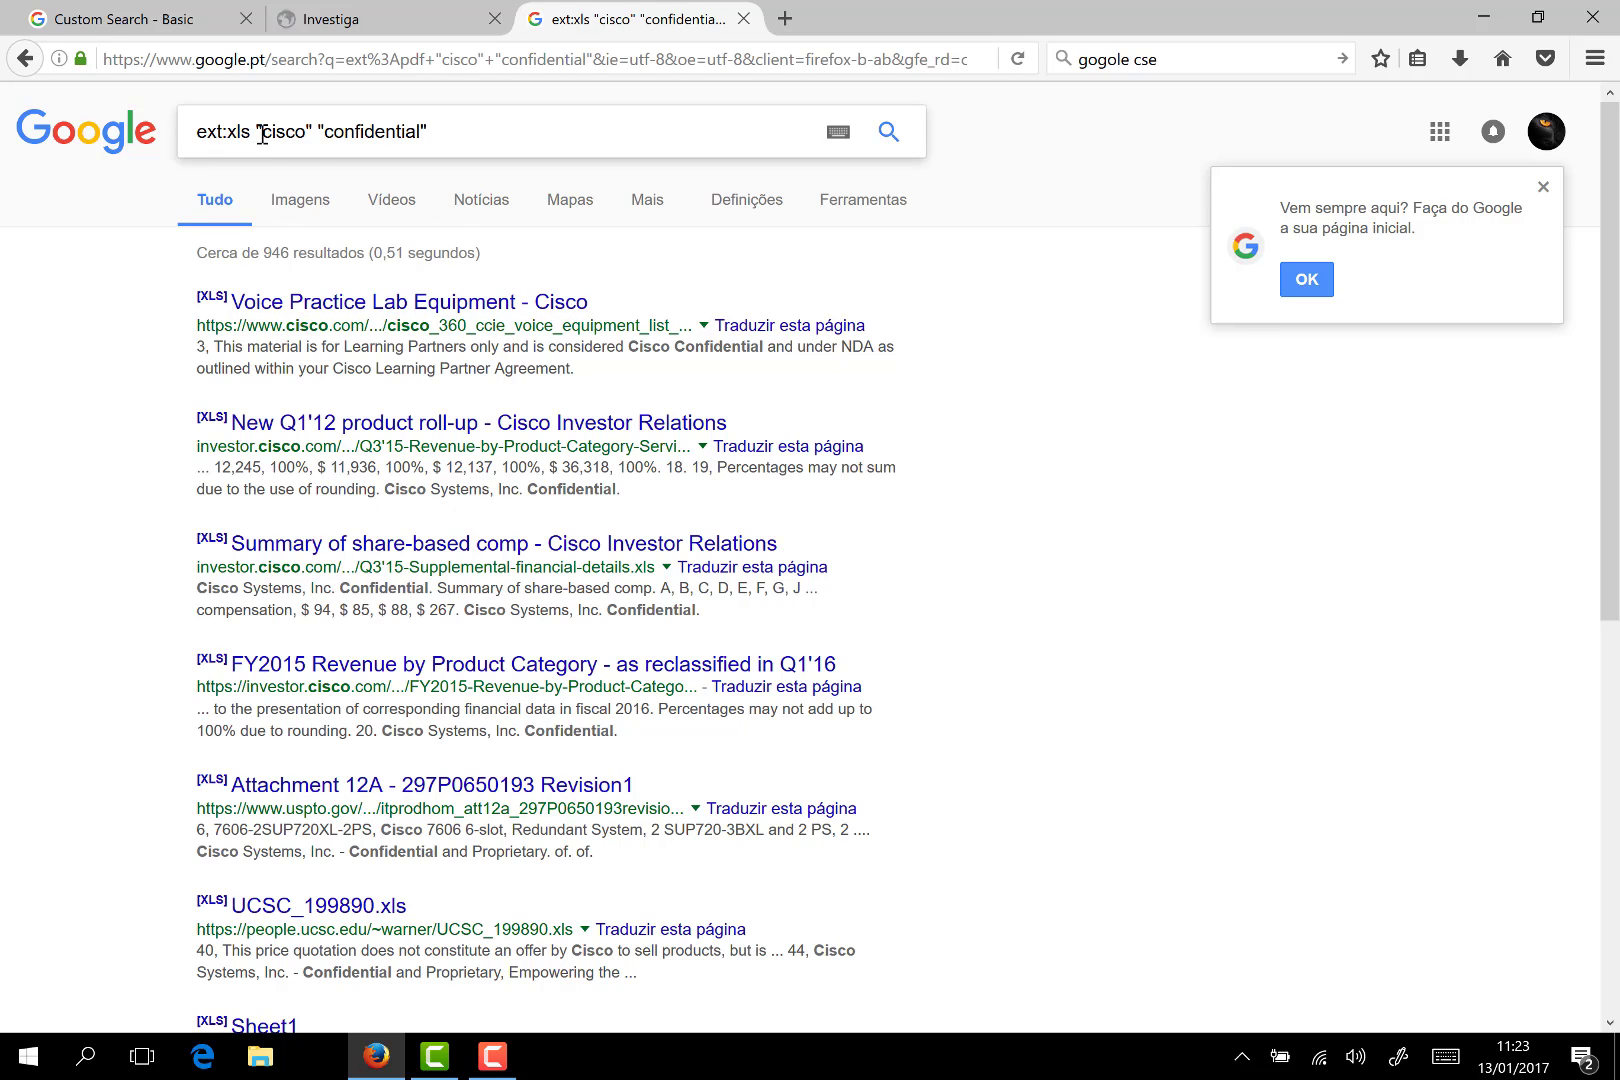
type("x")
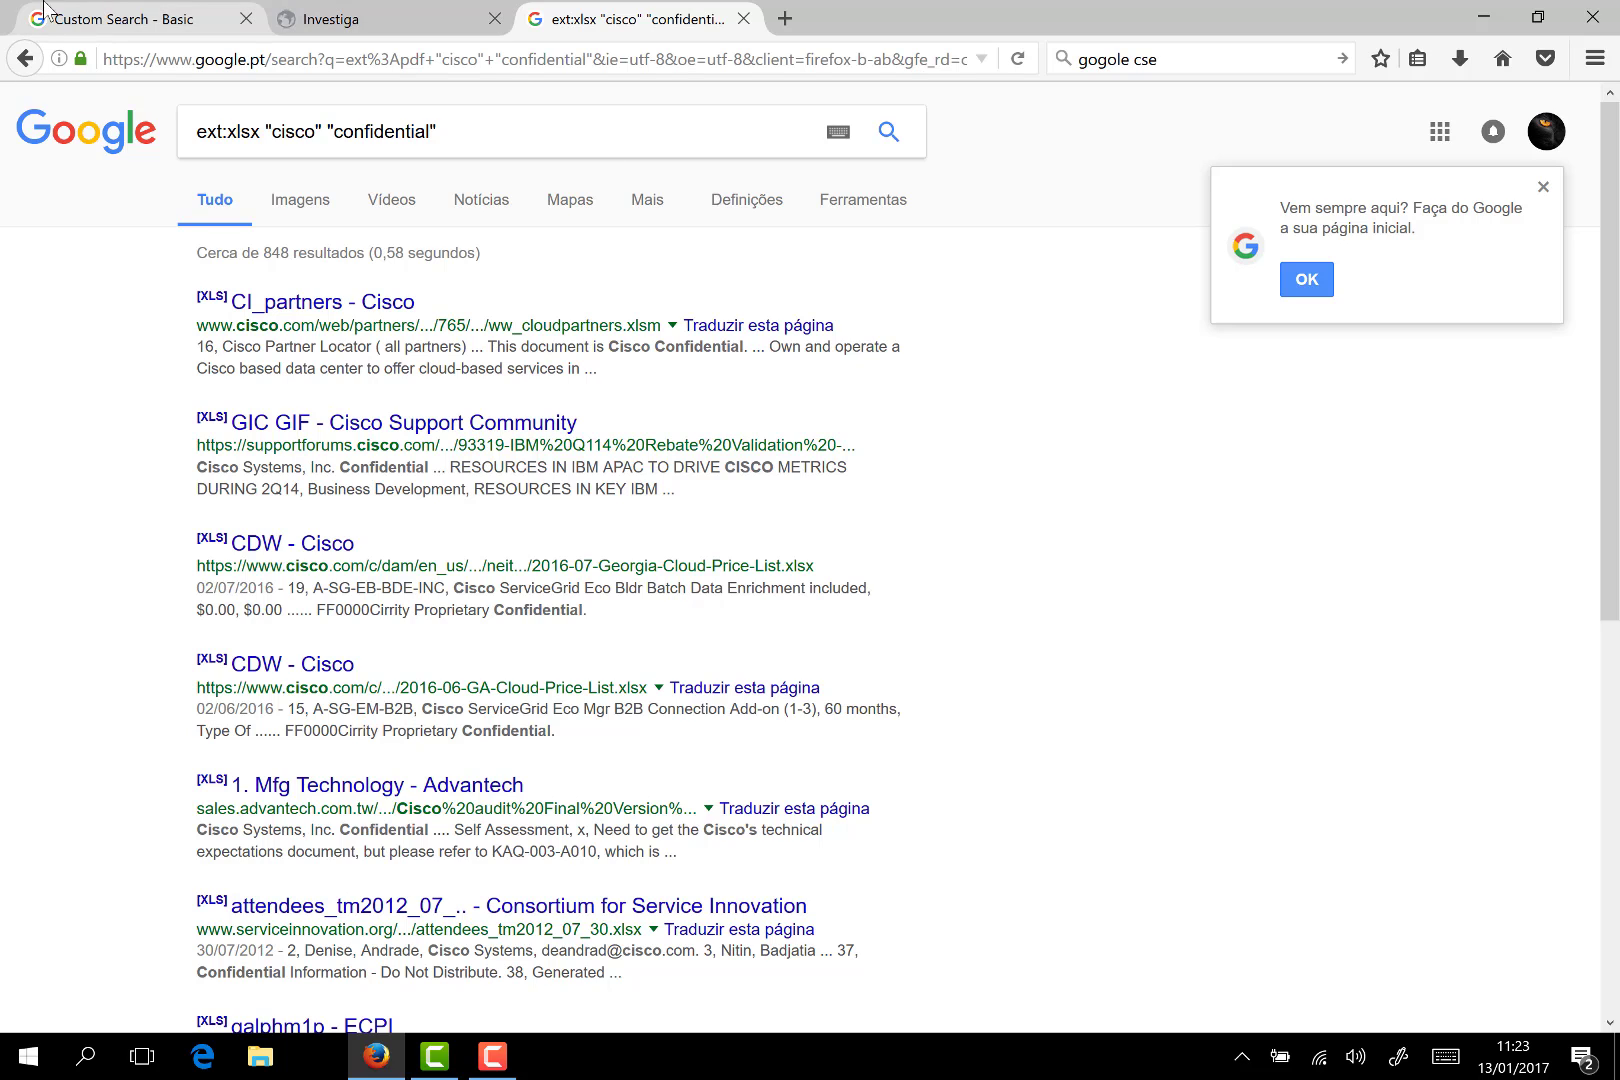
left_click(90, 24)
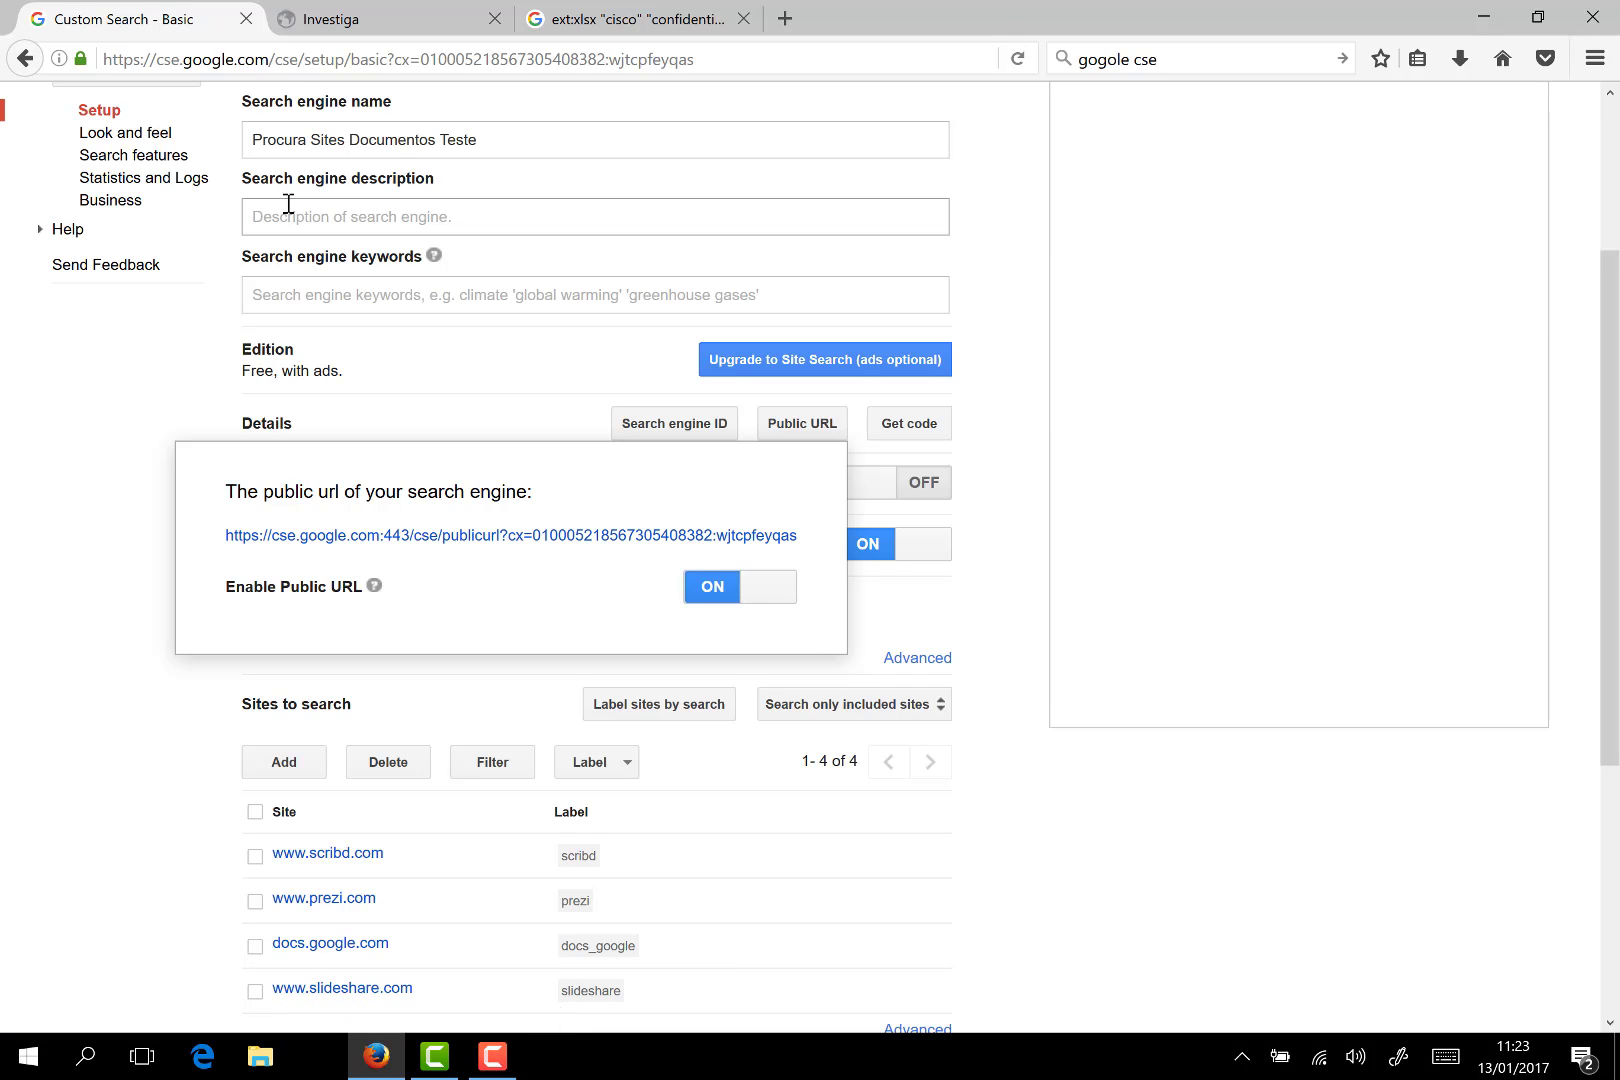
scroll(520, 318, "up", 2)
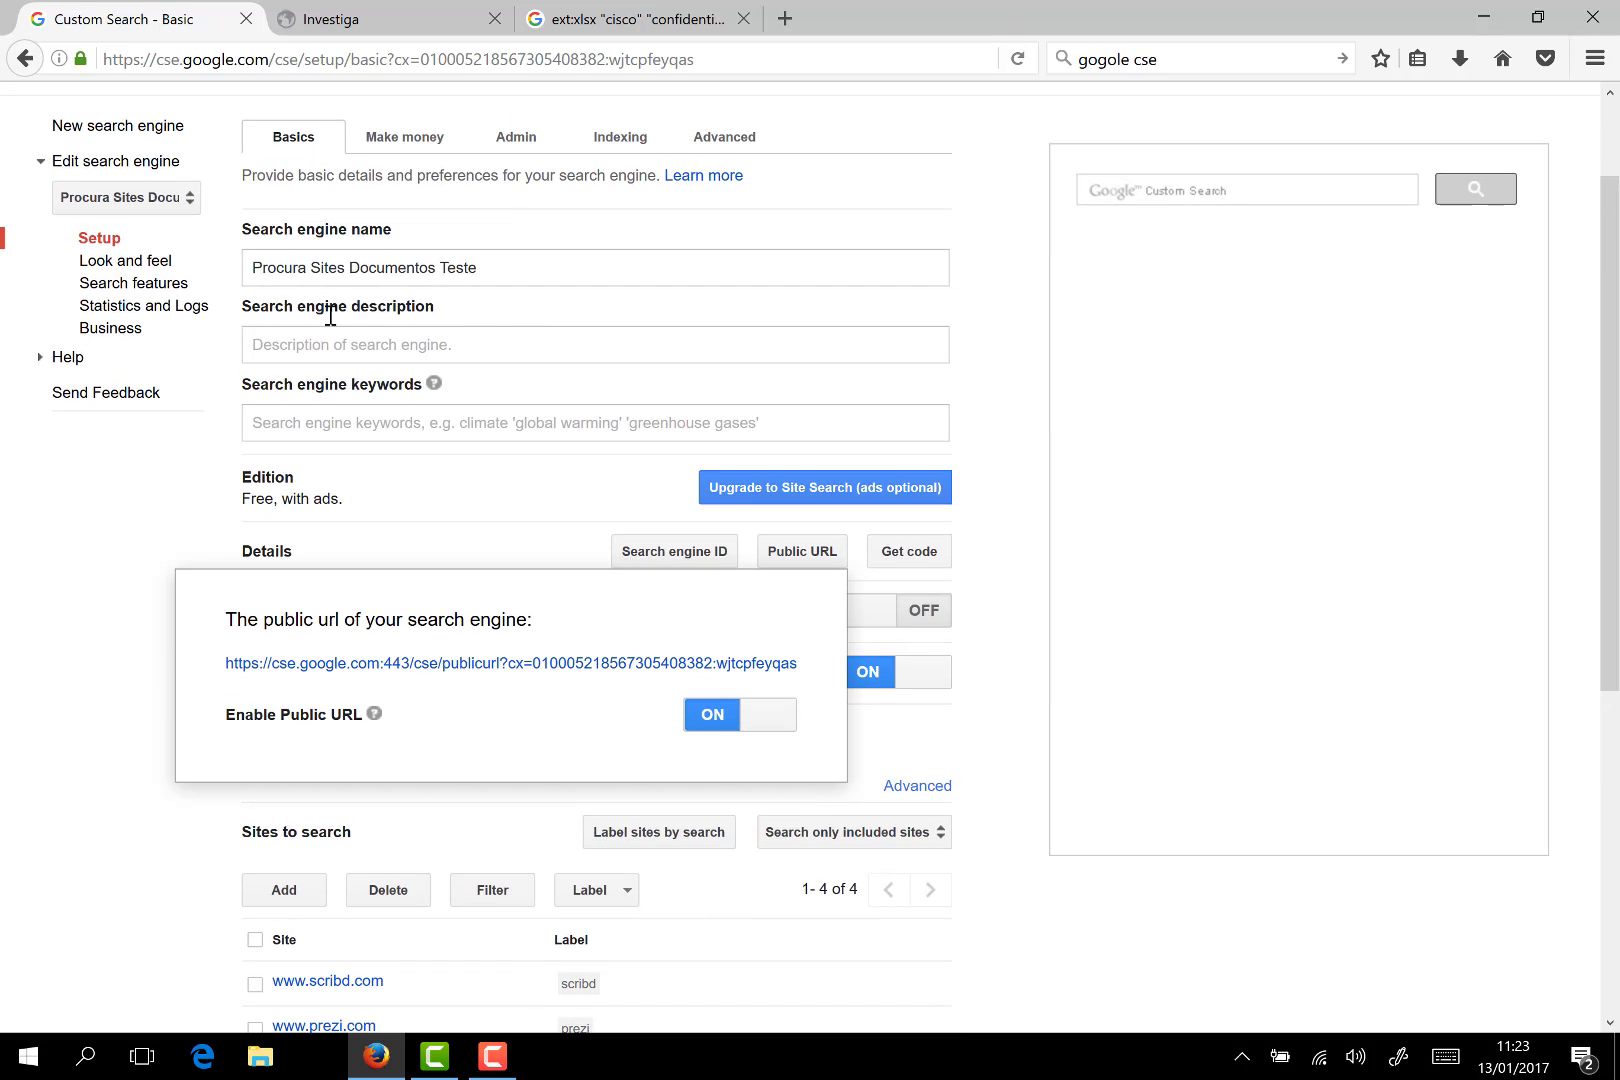
scroll(330, 315, "up", 2)
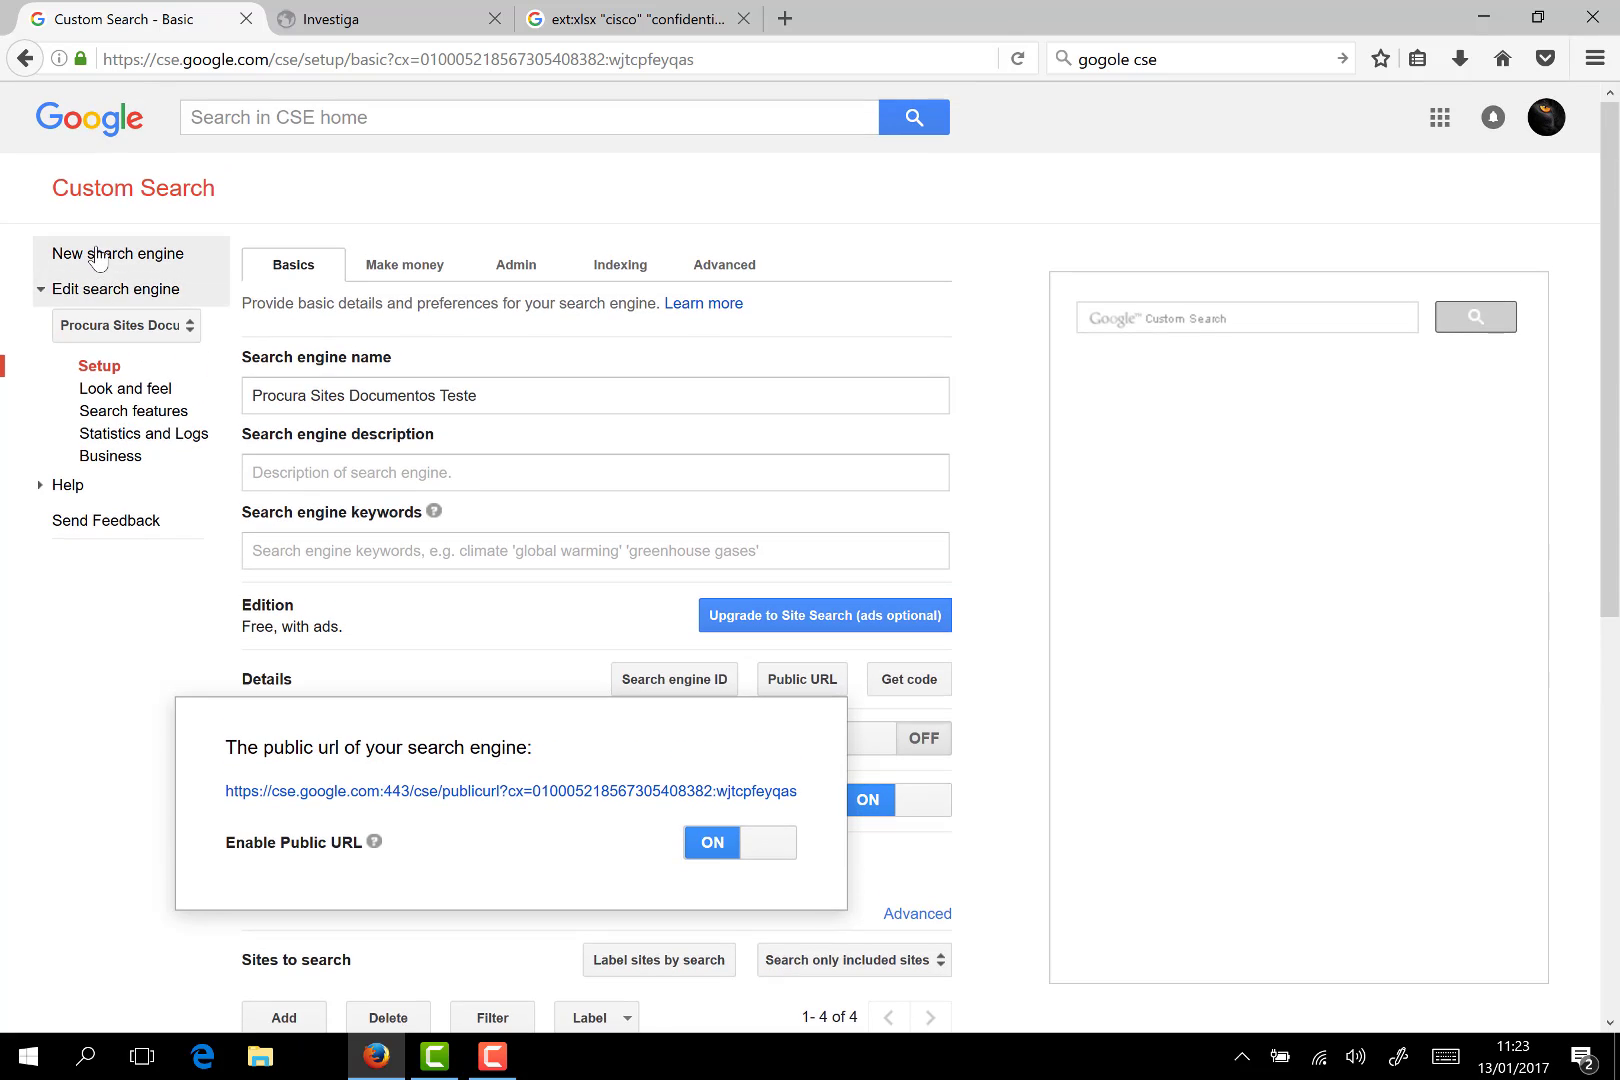
left_click(150, 258)
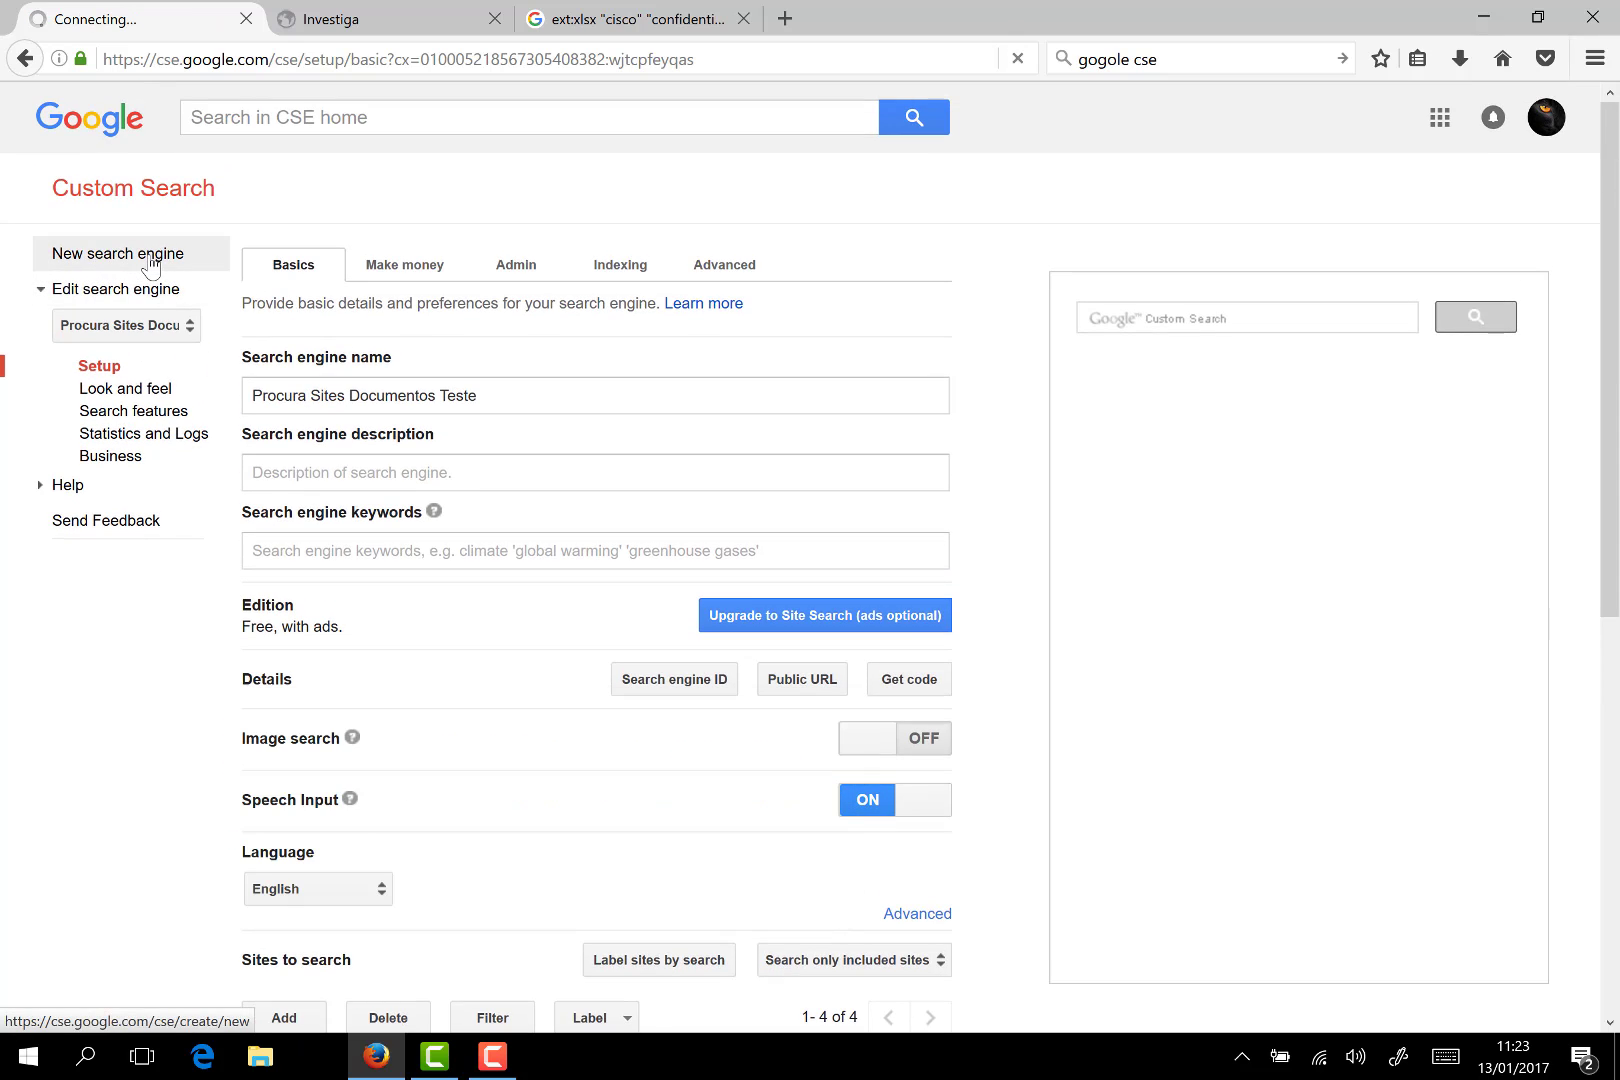
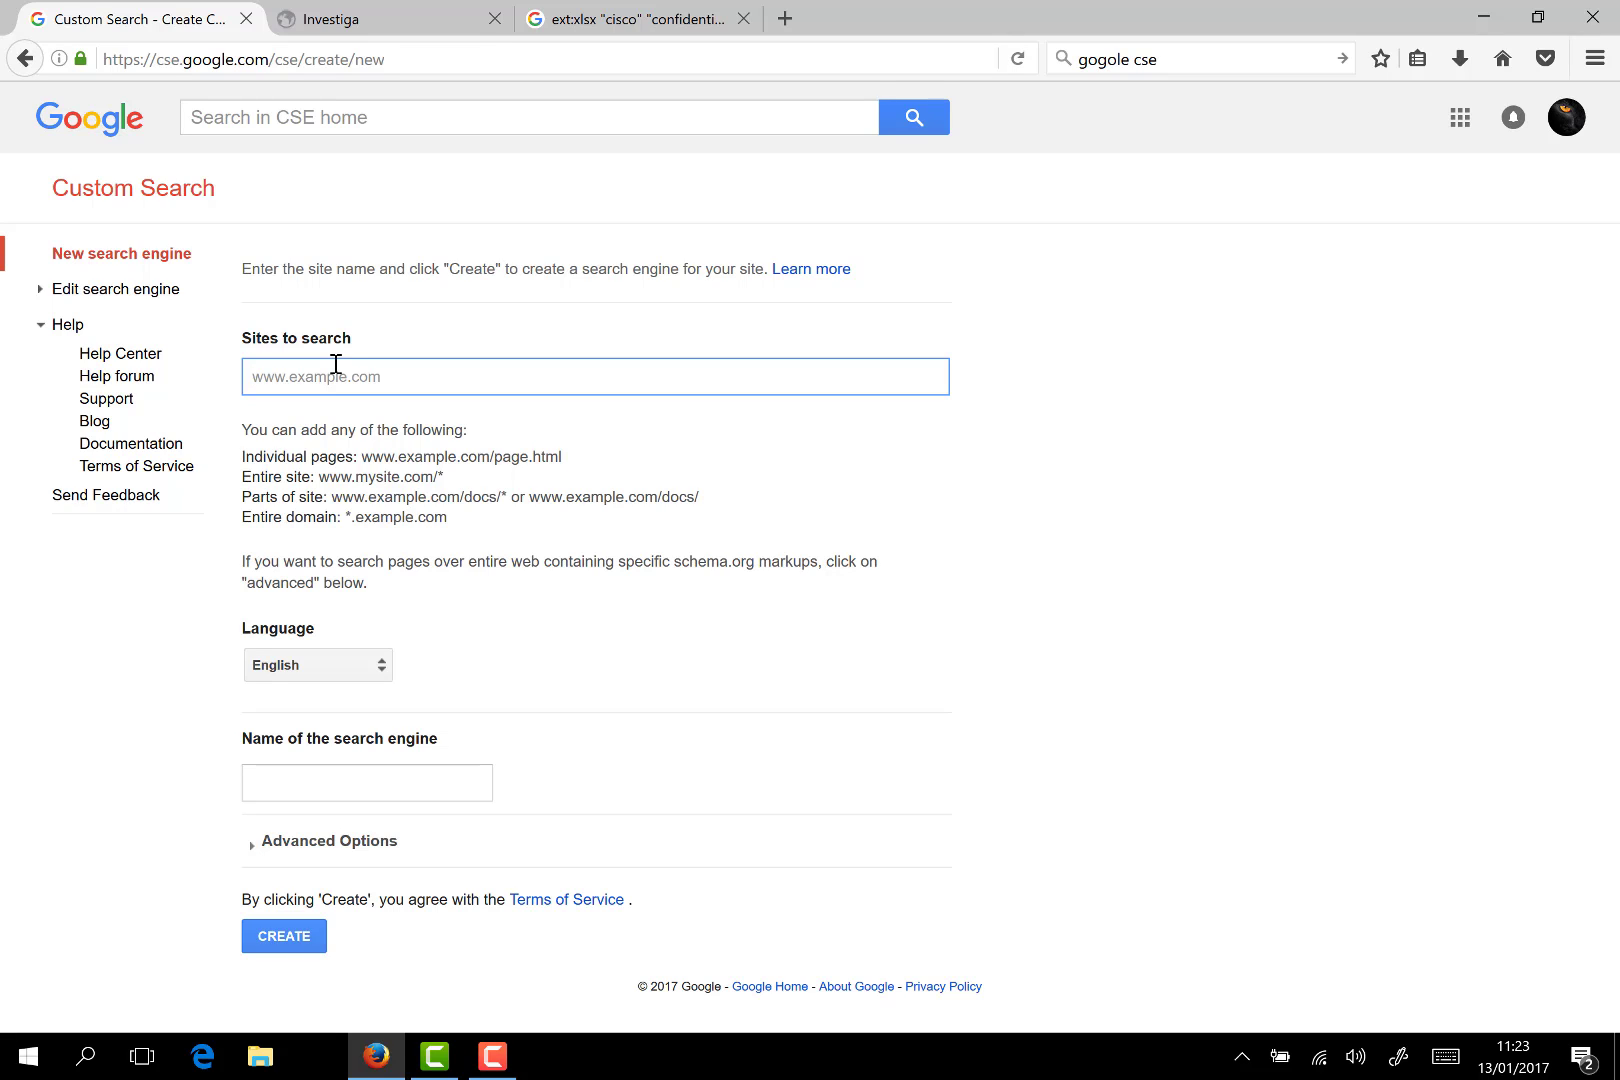
type("www")
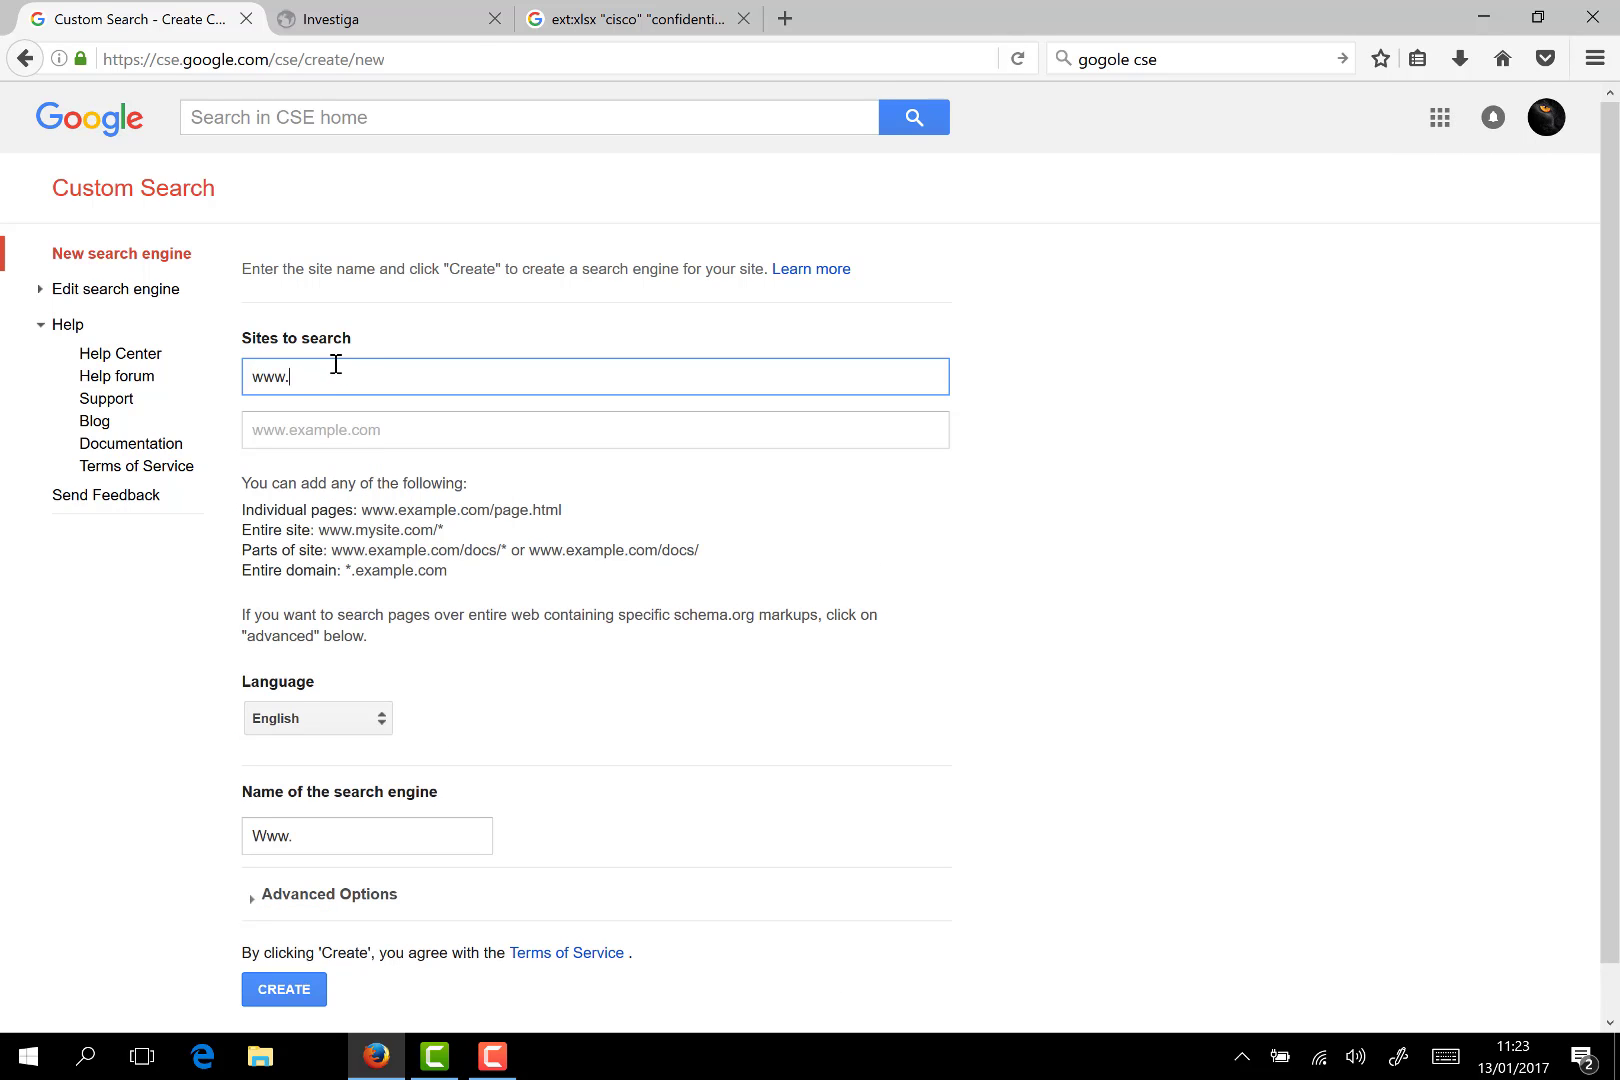
type(".investiga.pt")
scroll(659, 686, "down", 1)
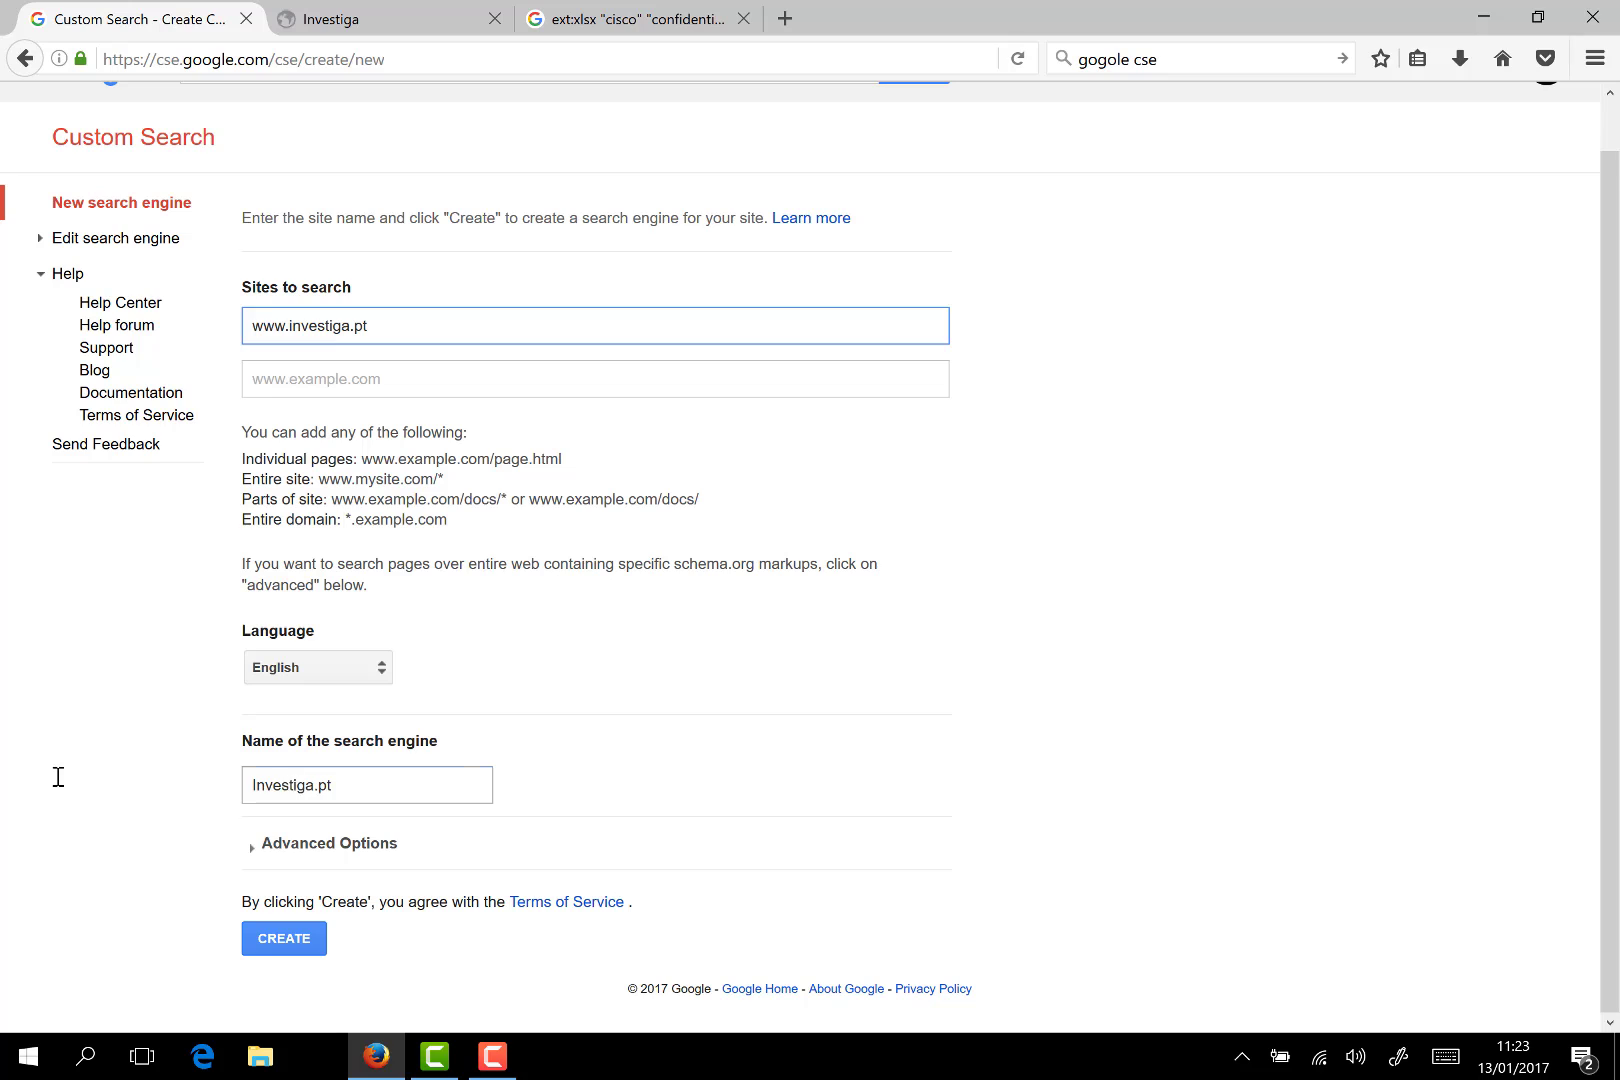
- Name the new search engine "Procura Tipo documento" and create it
key("Tab")
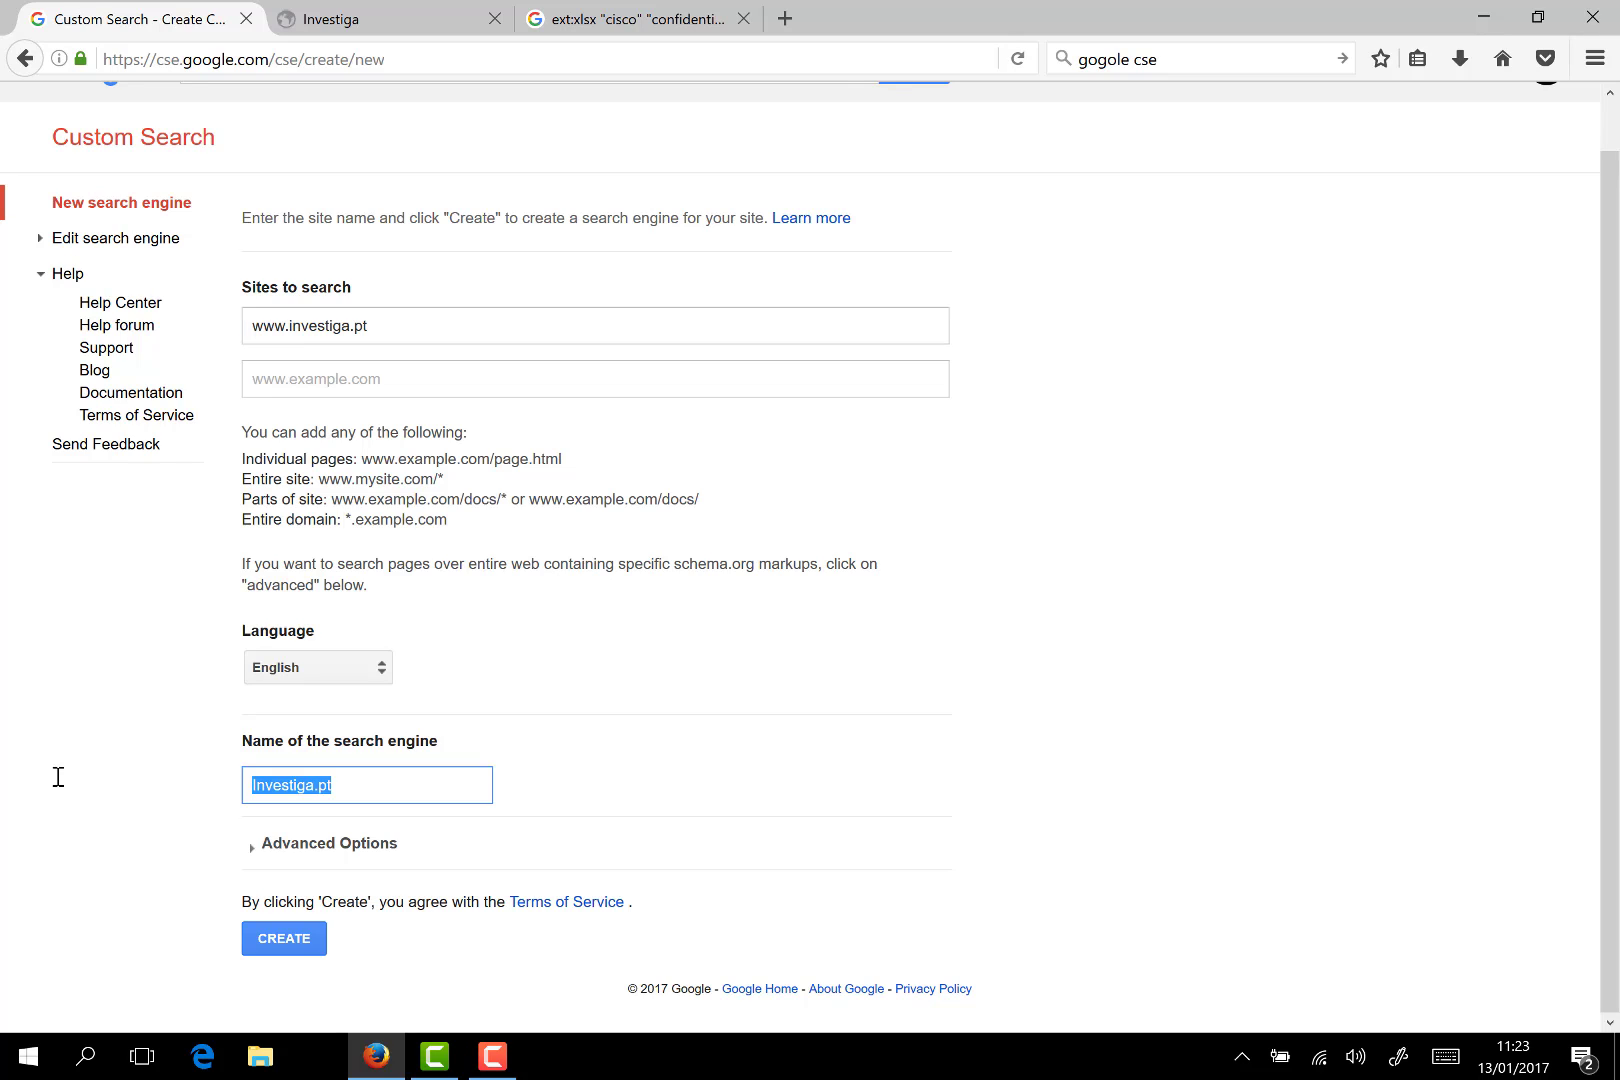
type("Procura Tipo doc")
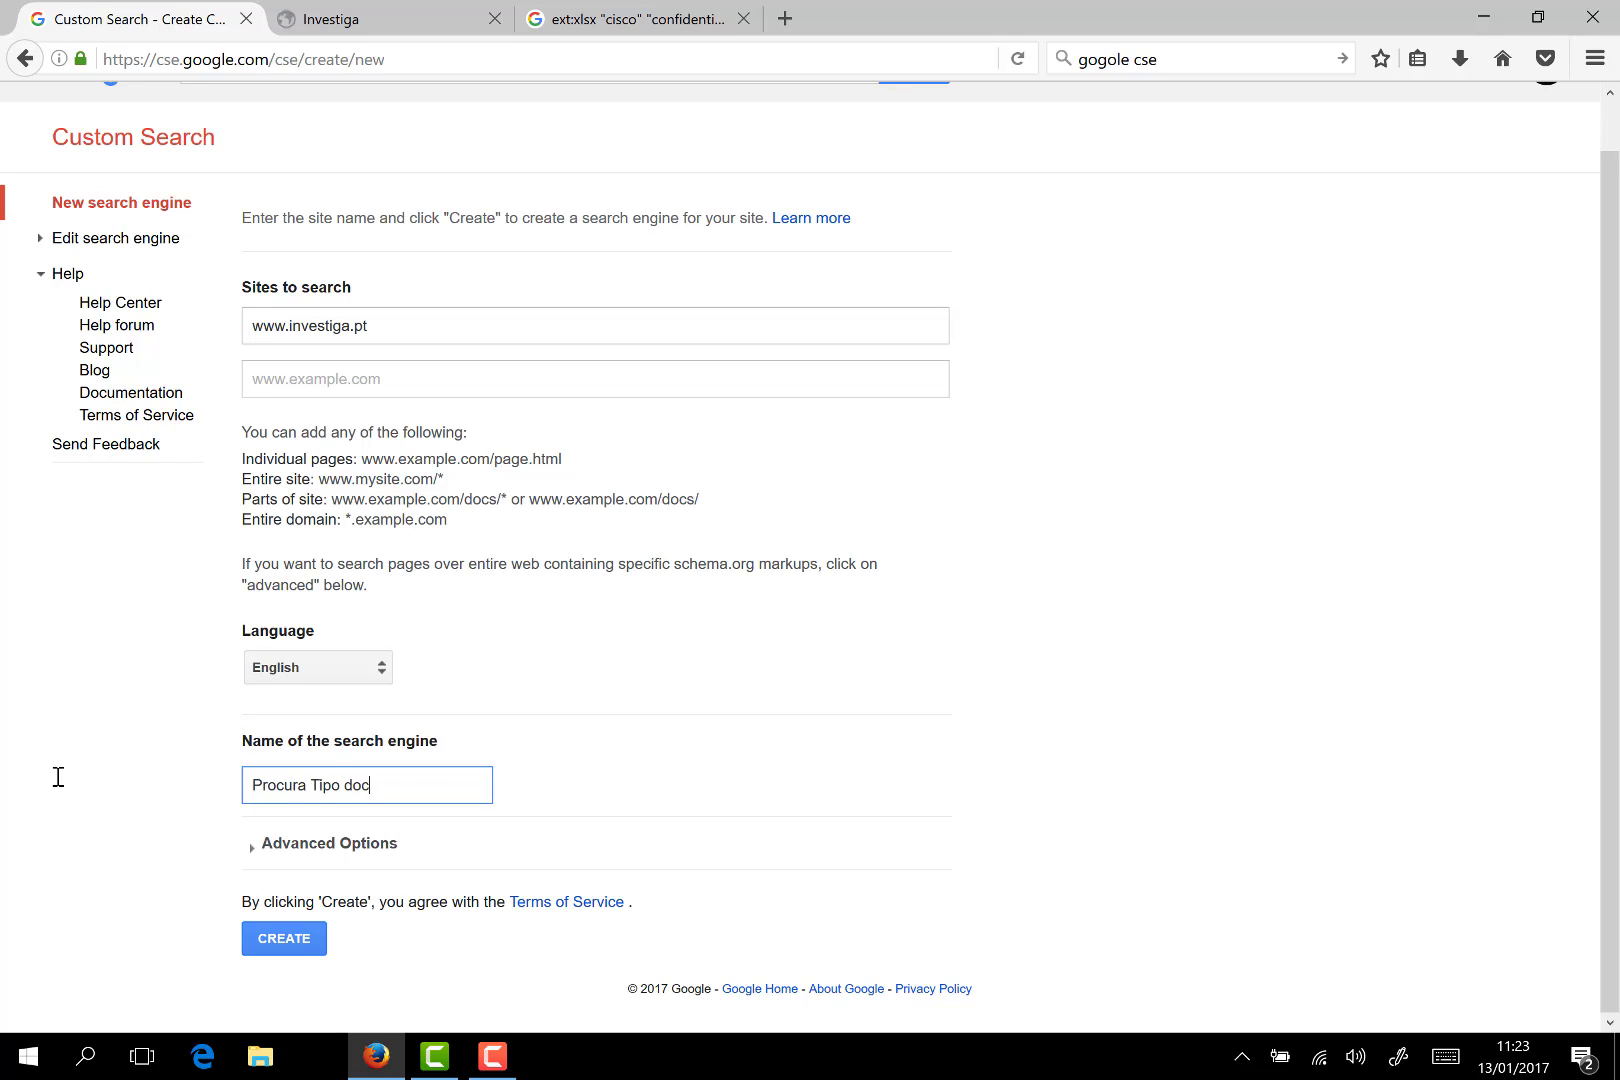
type("umento")
left_click(304, 937)
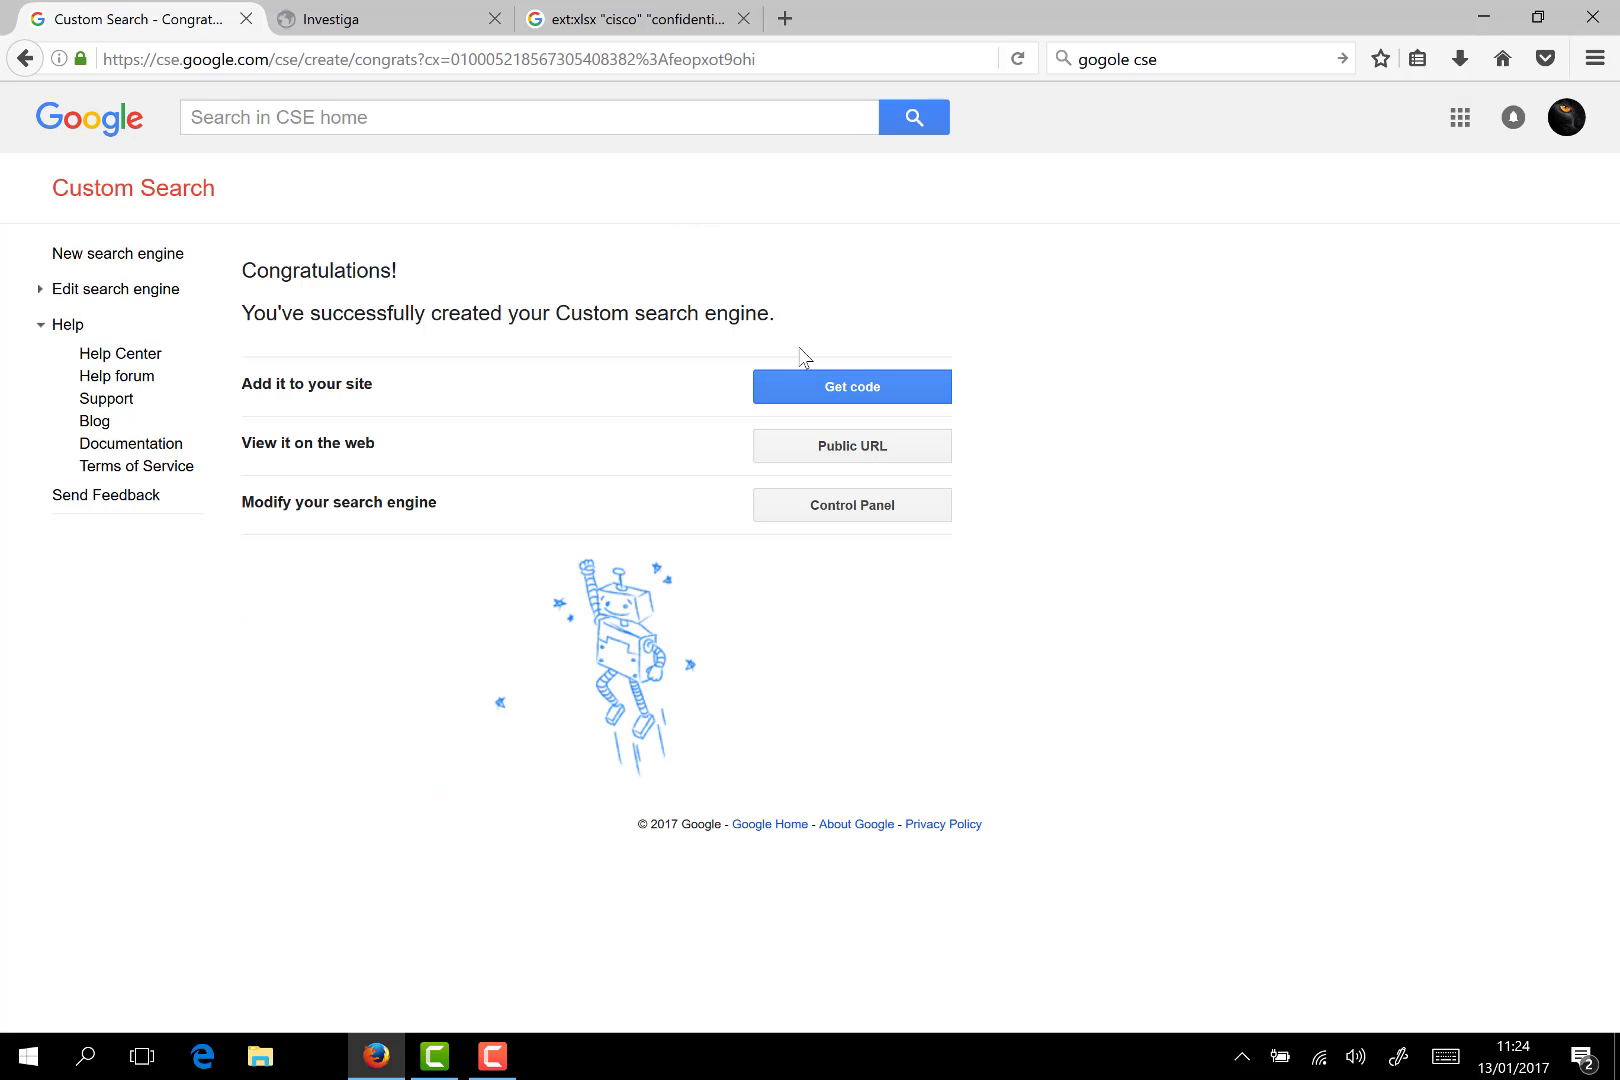
- In the new engine's control panel, set it to search the entire web but emphasize included sites
left_click(868, 505)
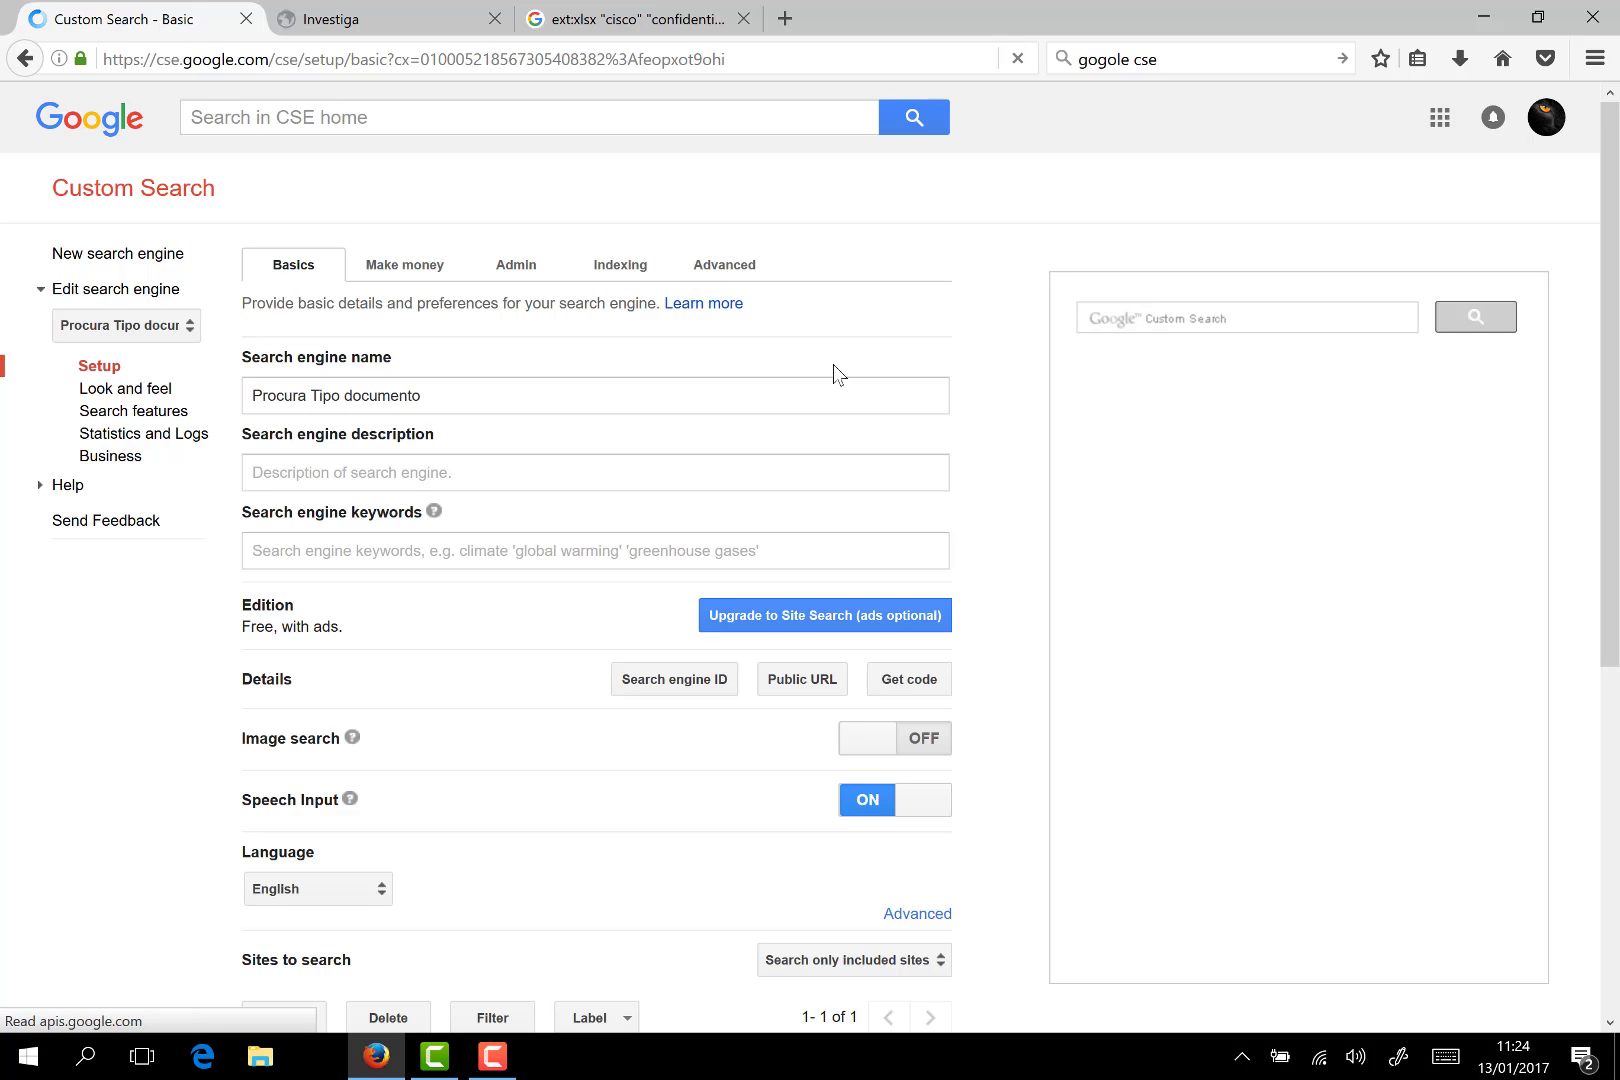
scroll(579, 418, "down", 5)
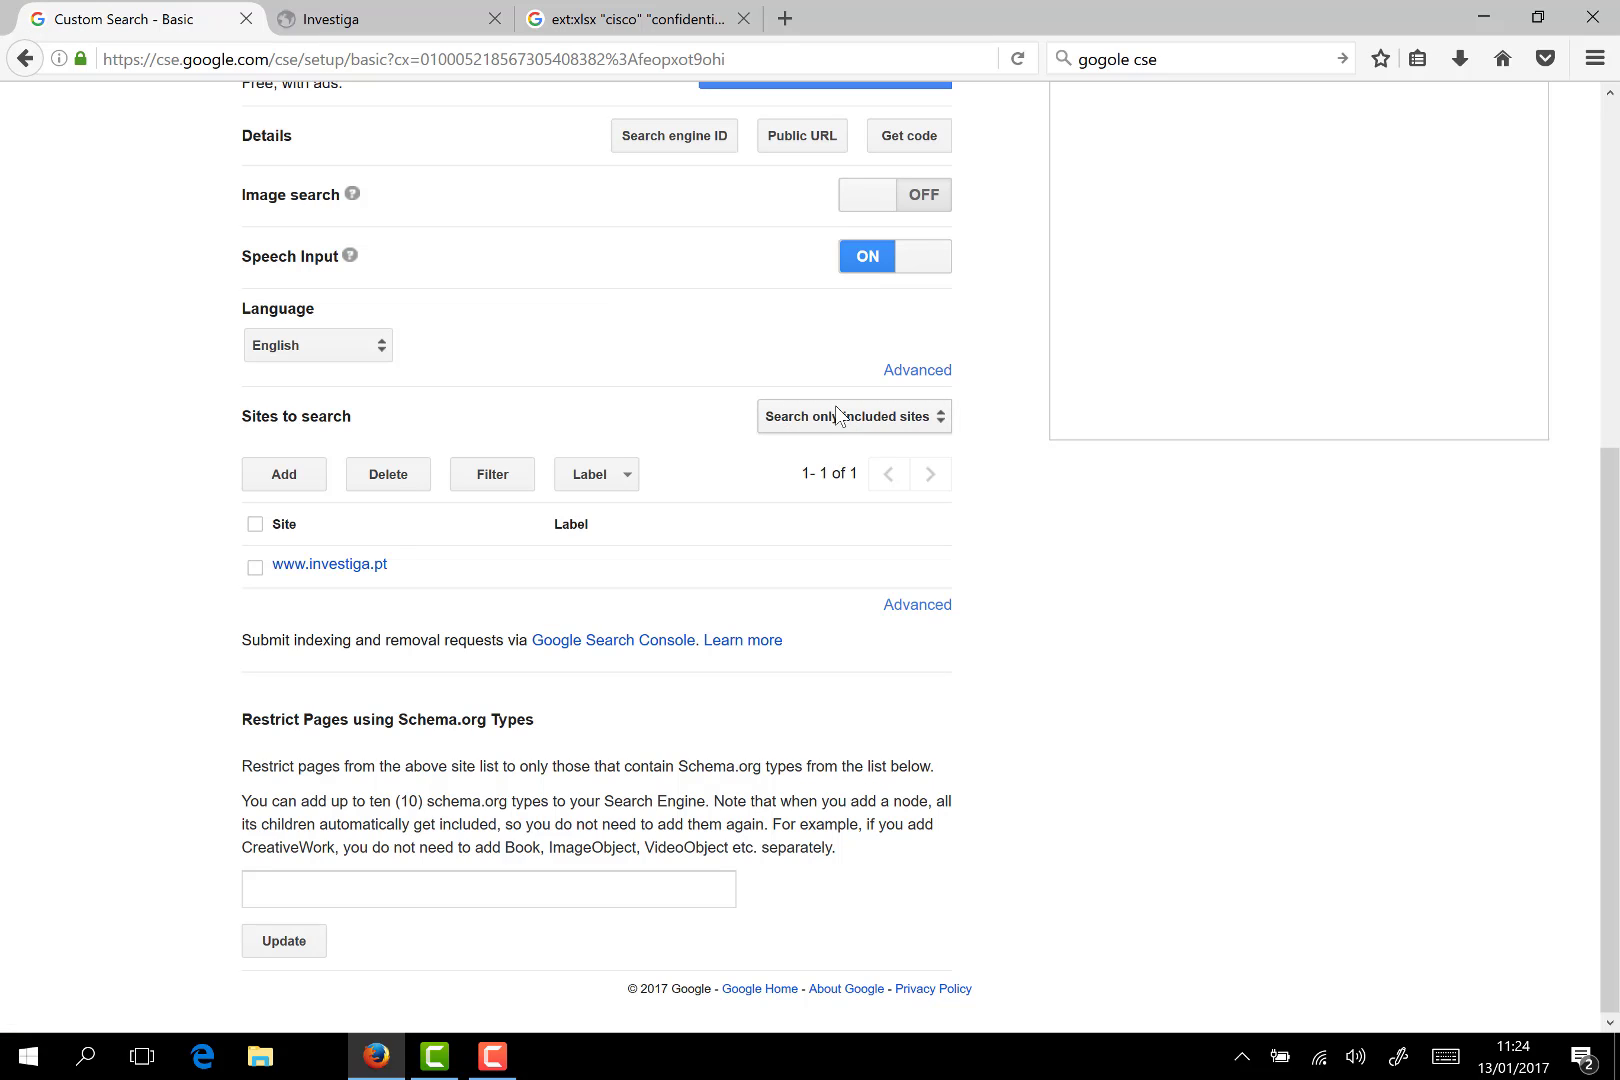
left_click(894, 422)
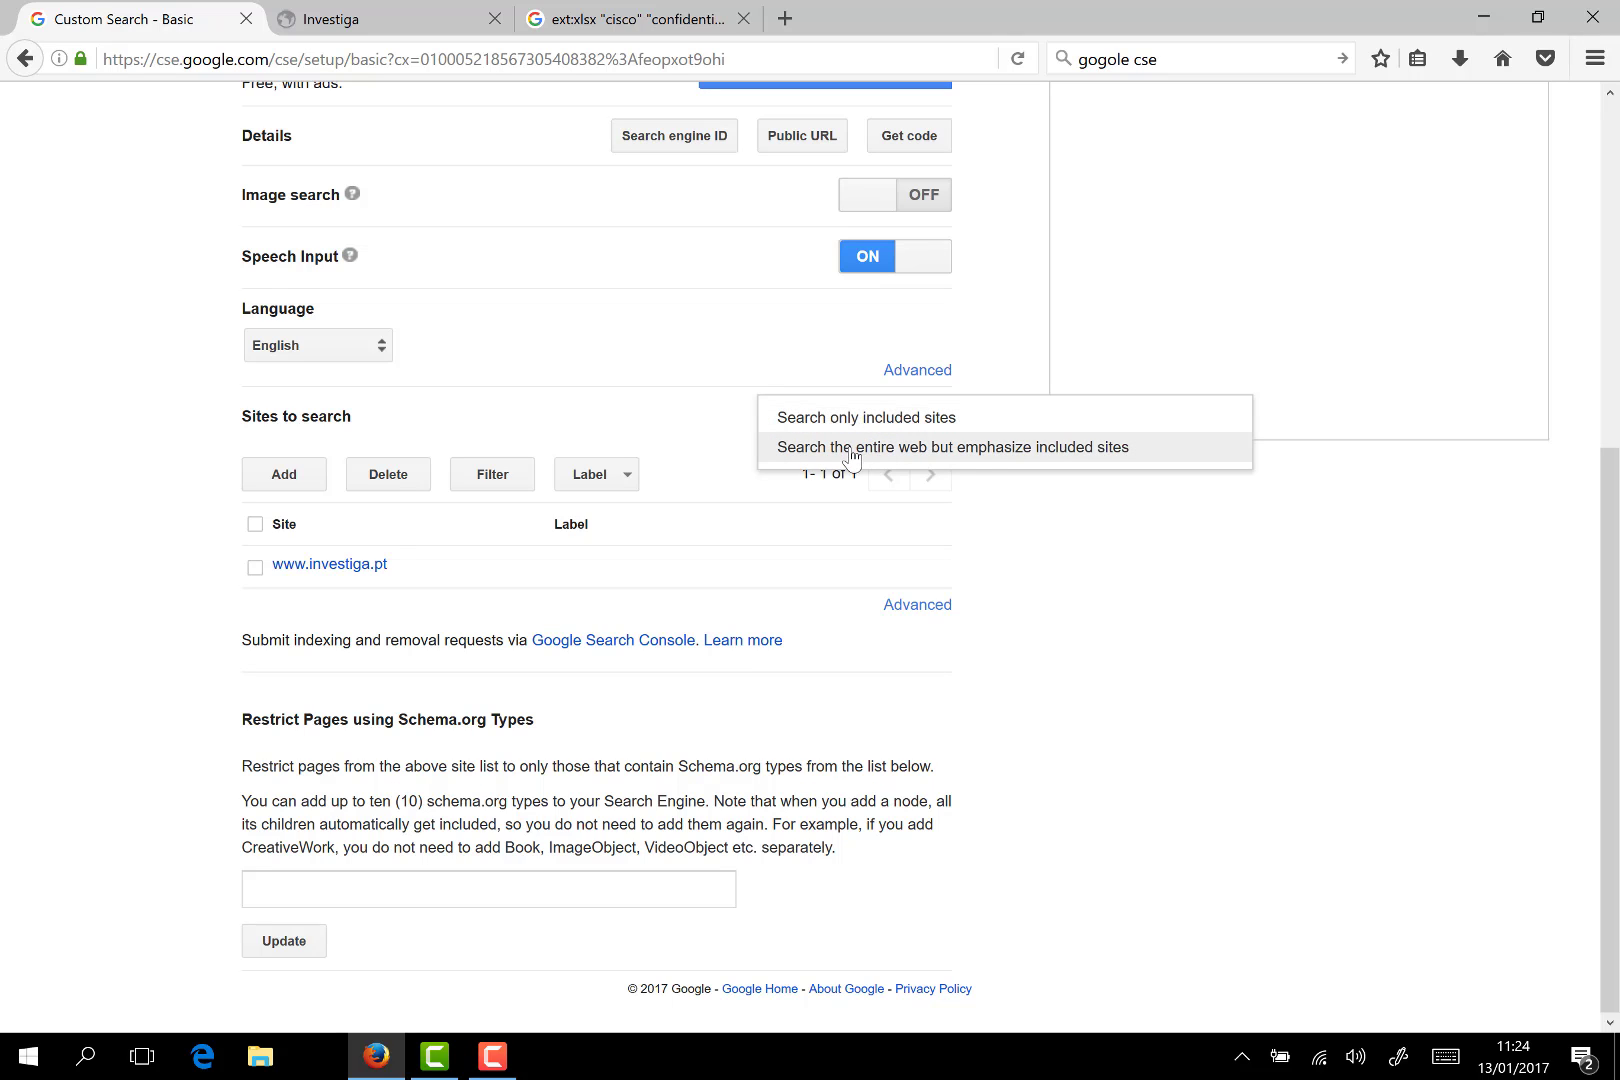
left_click(1018, 449)
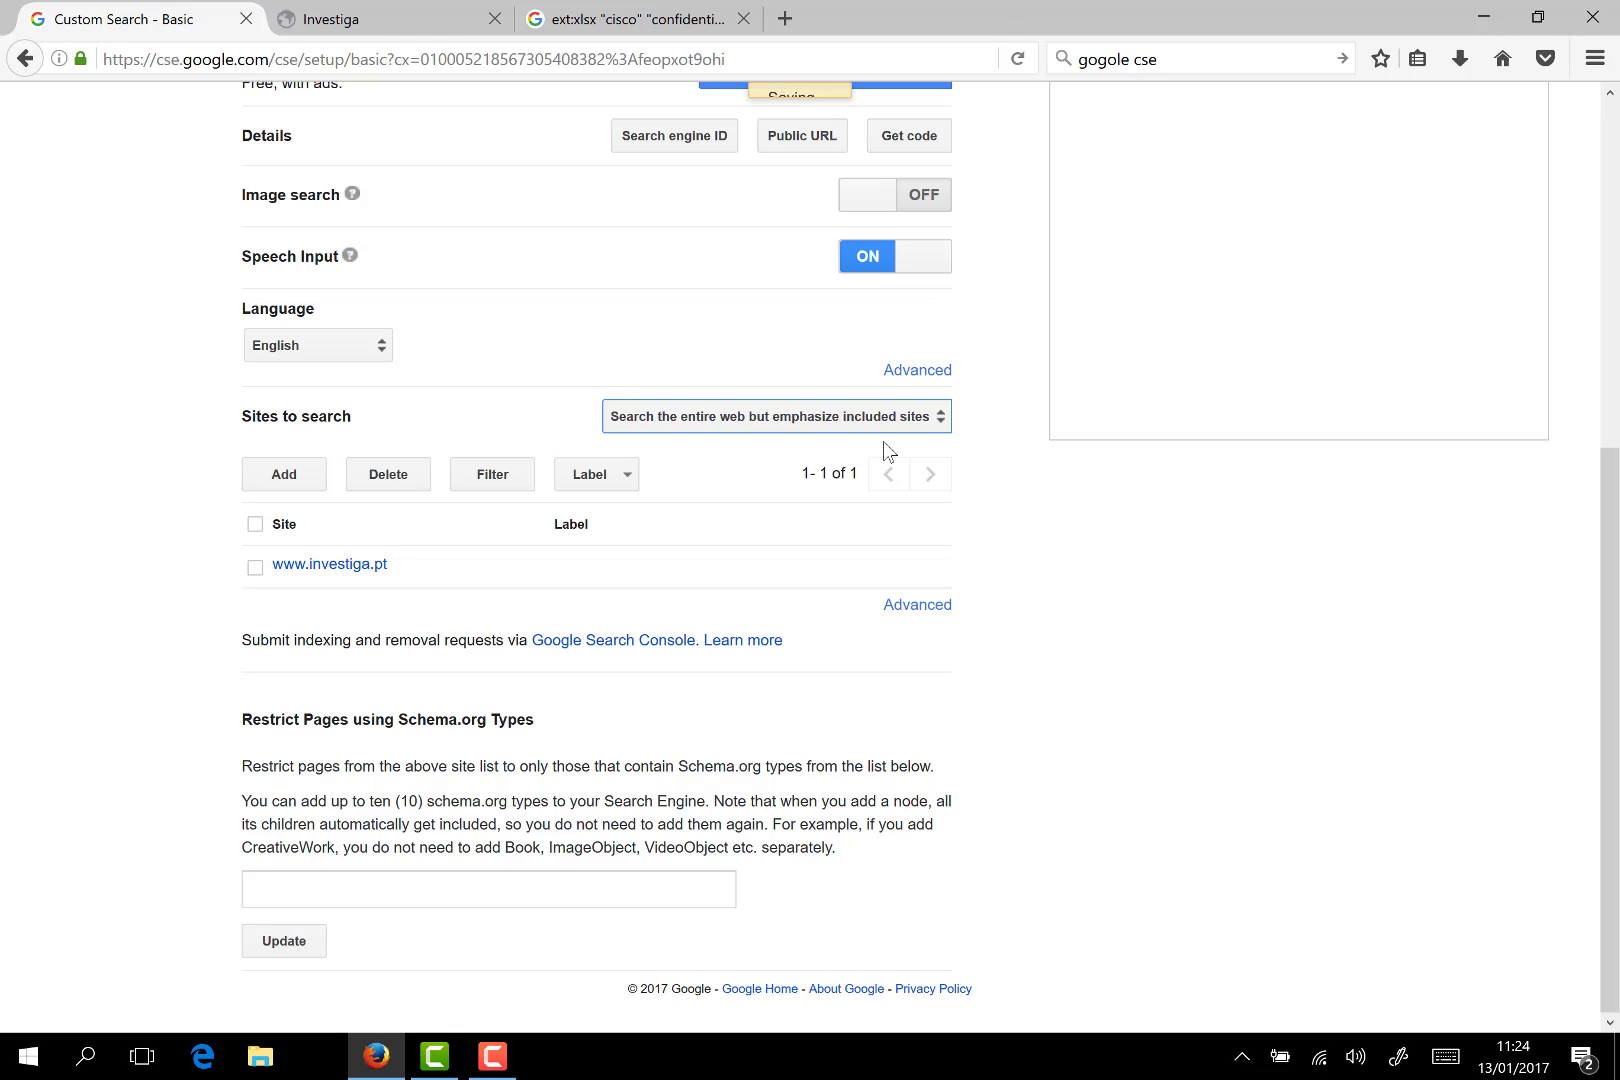
left_click(256, 568)
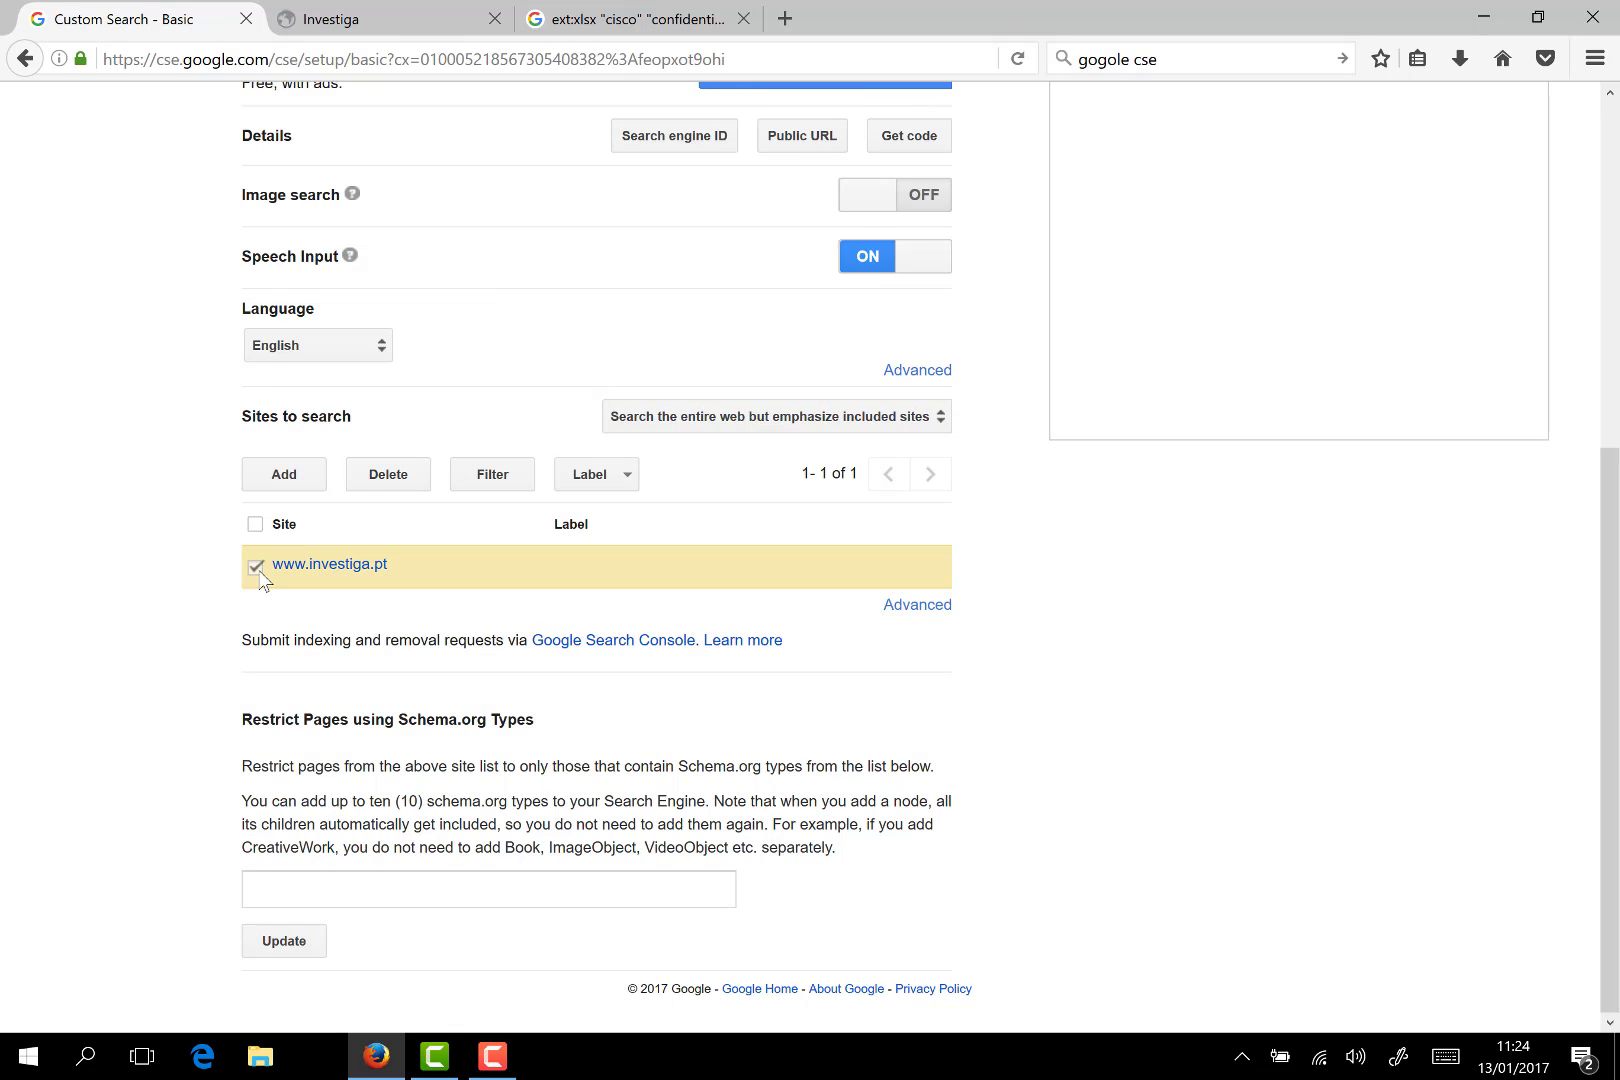
left_click(378, 479)
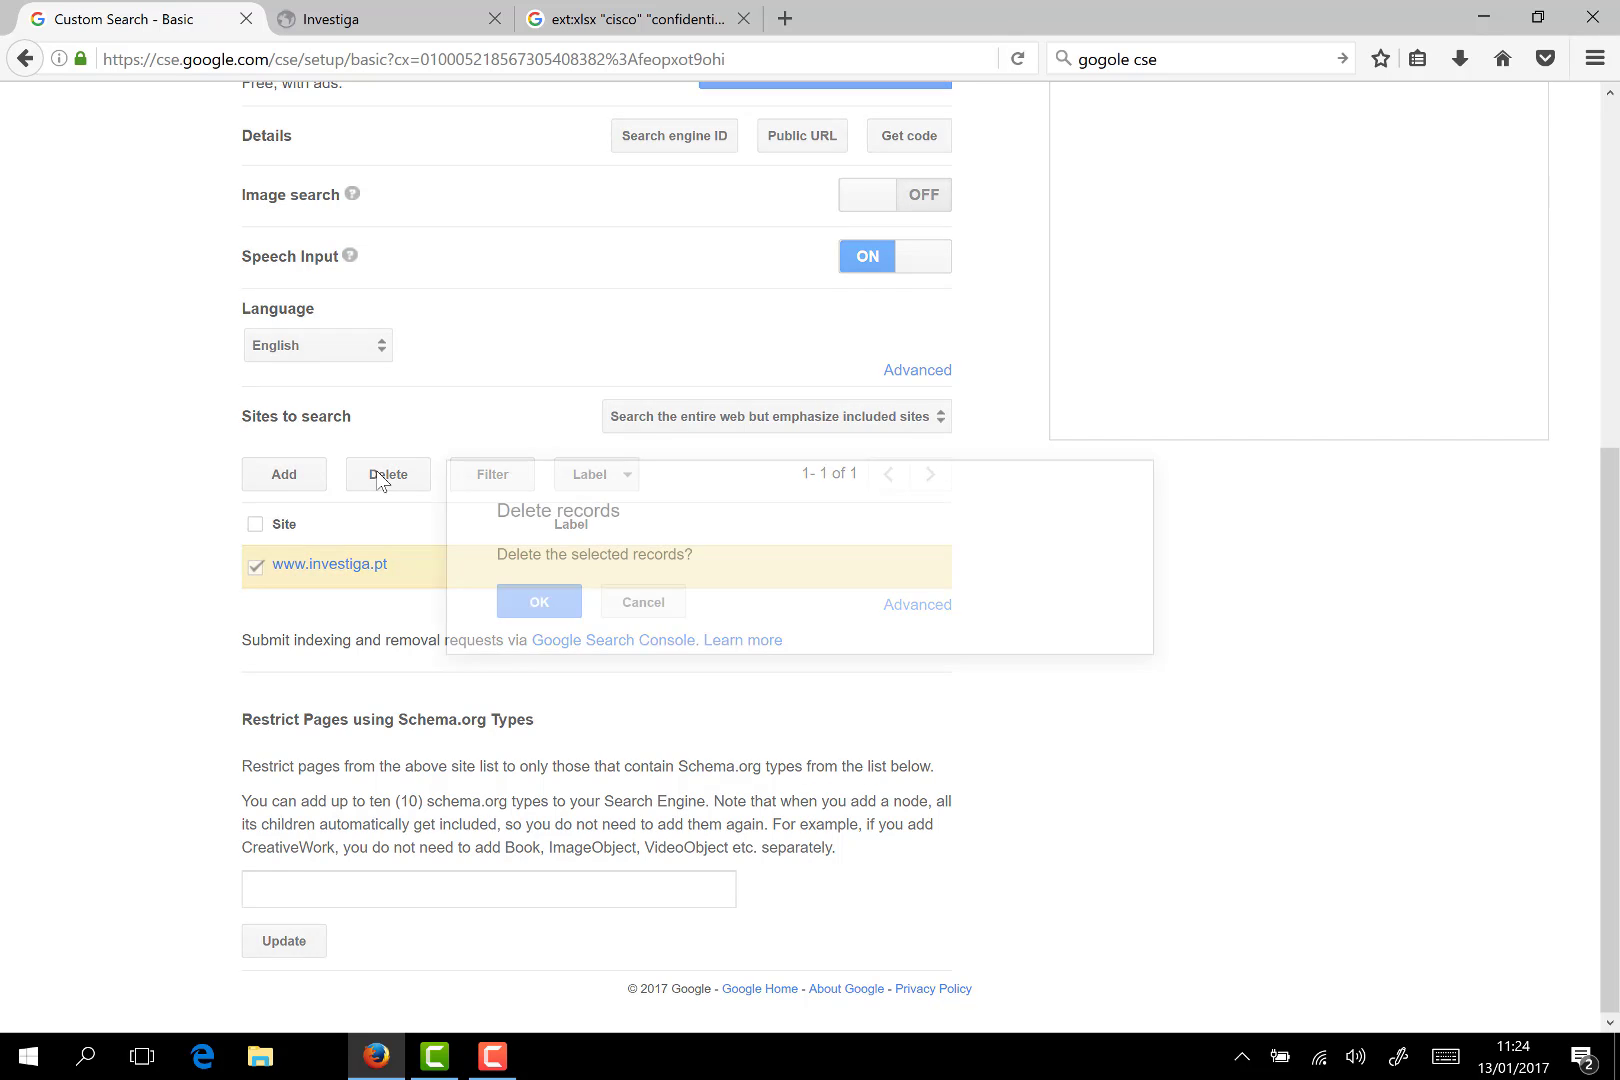
left_click(549, 598)
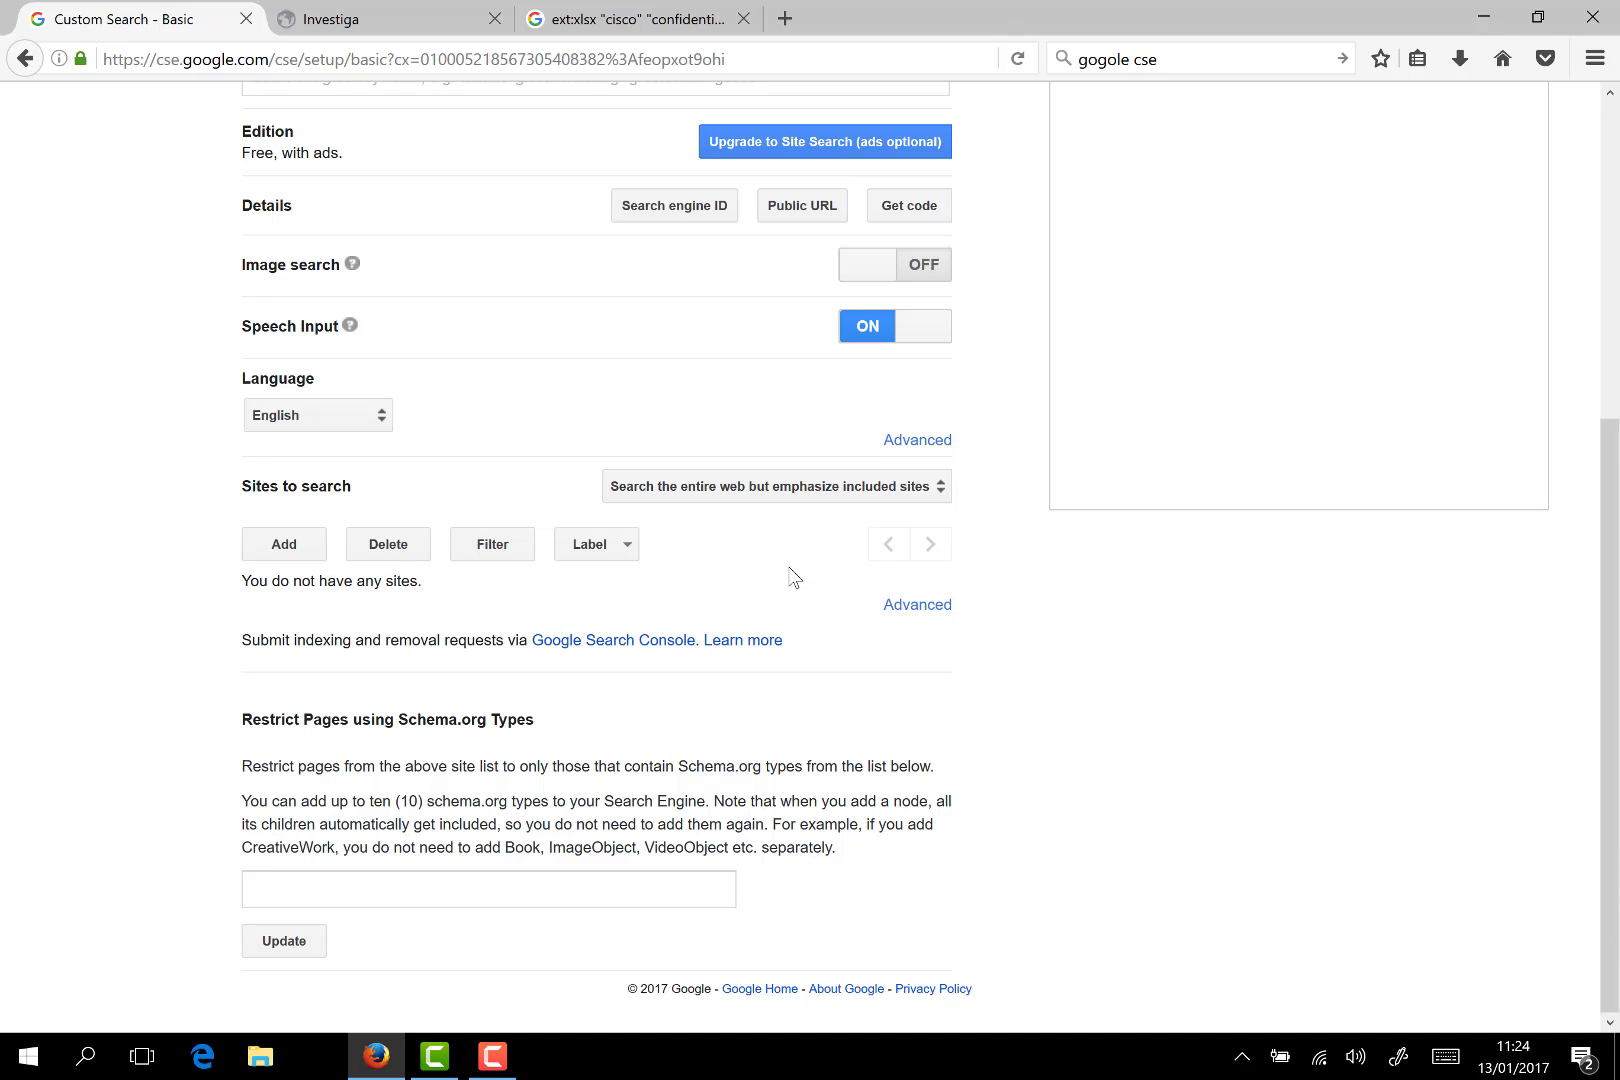
- Add a search refinement named DOC that gives priority to labelled sites and appends ext:doc to the query
scroll(571, 549, "up", 6)
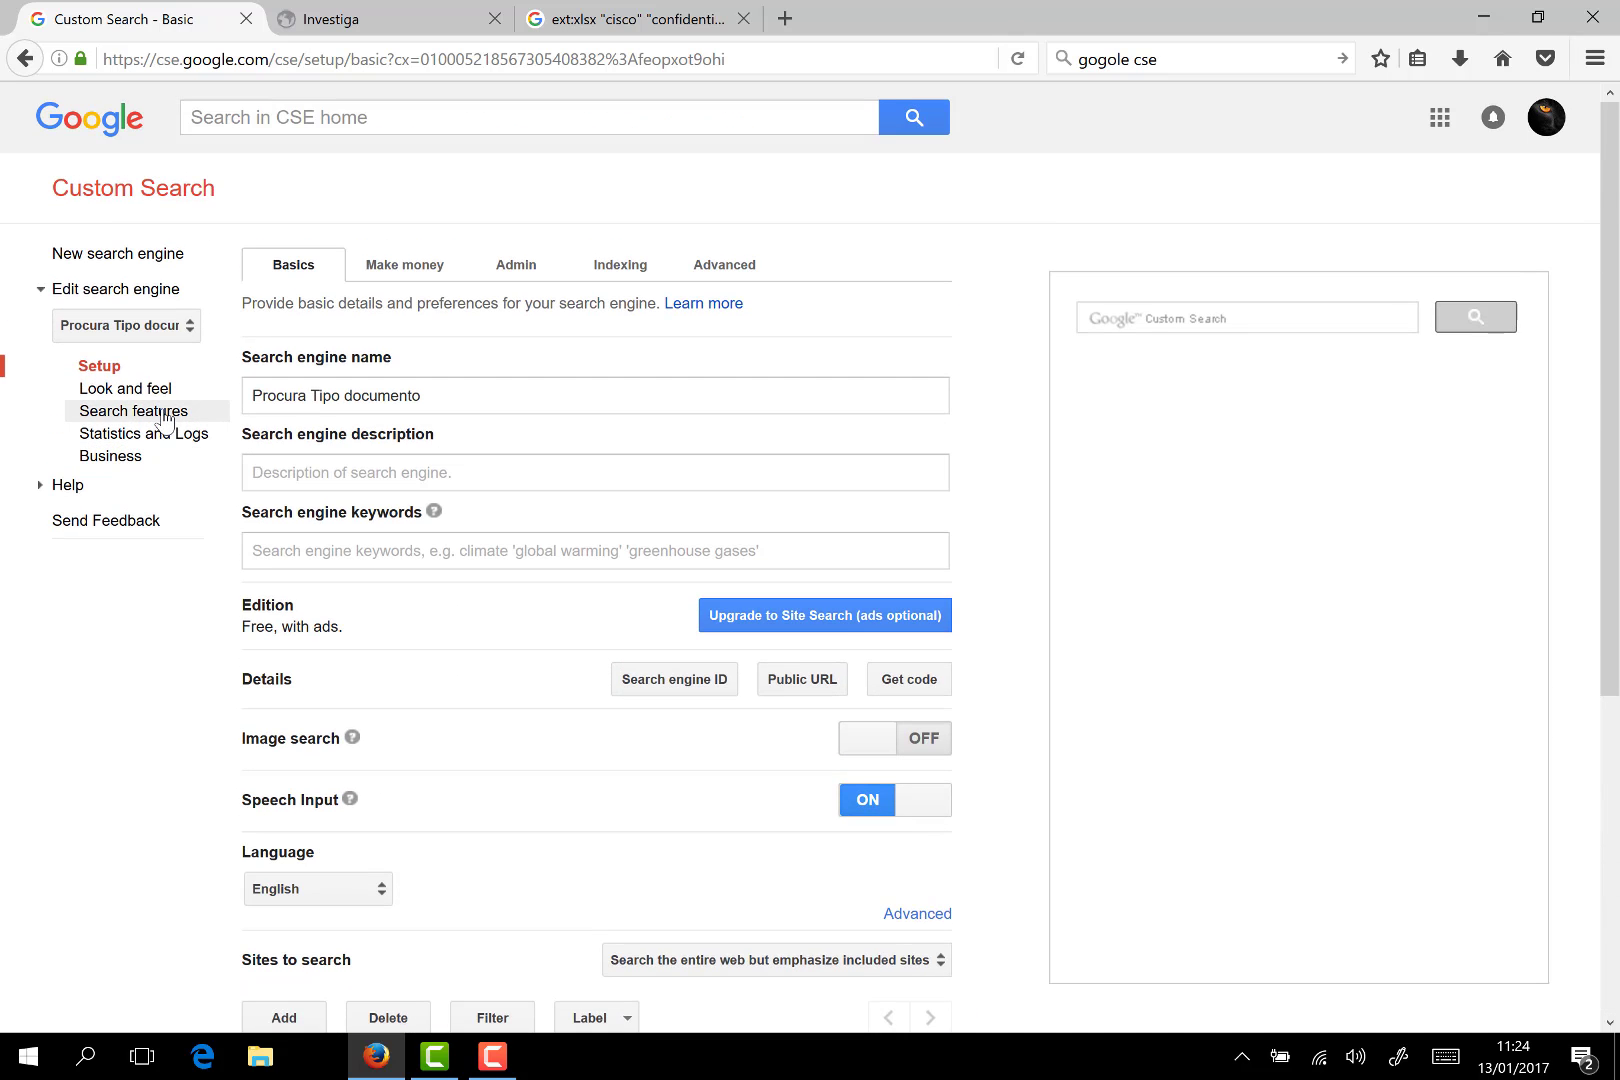
left_click(163, 414)
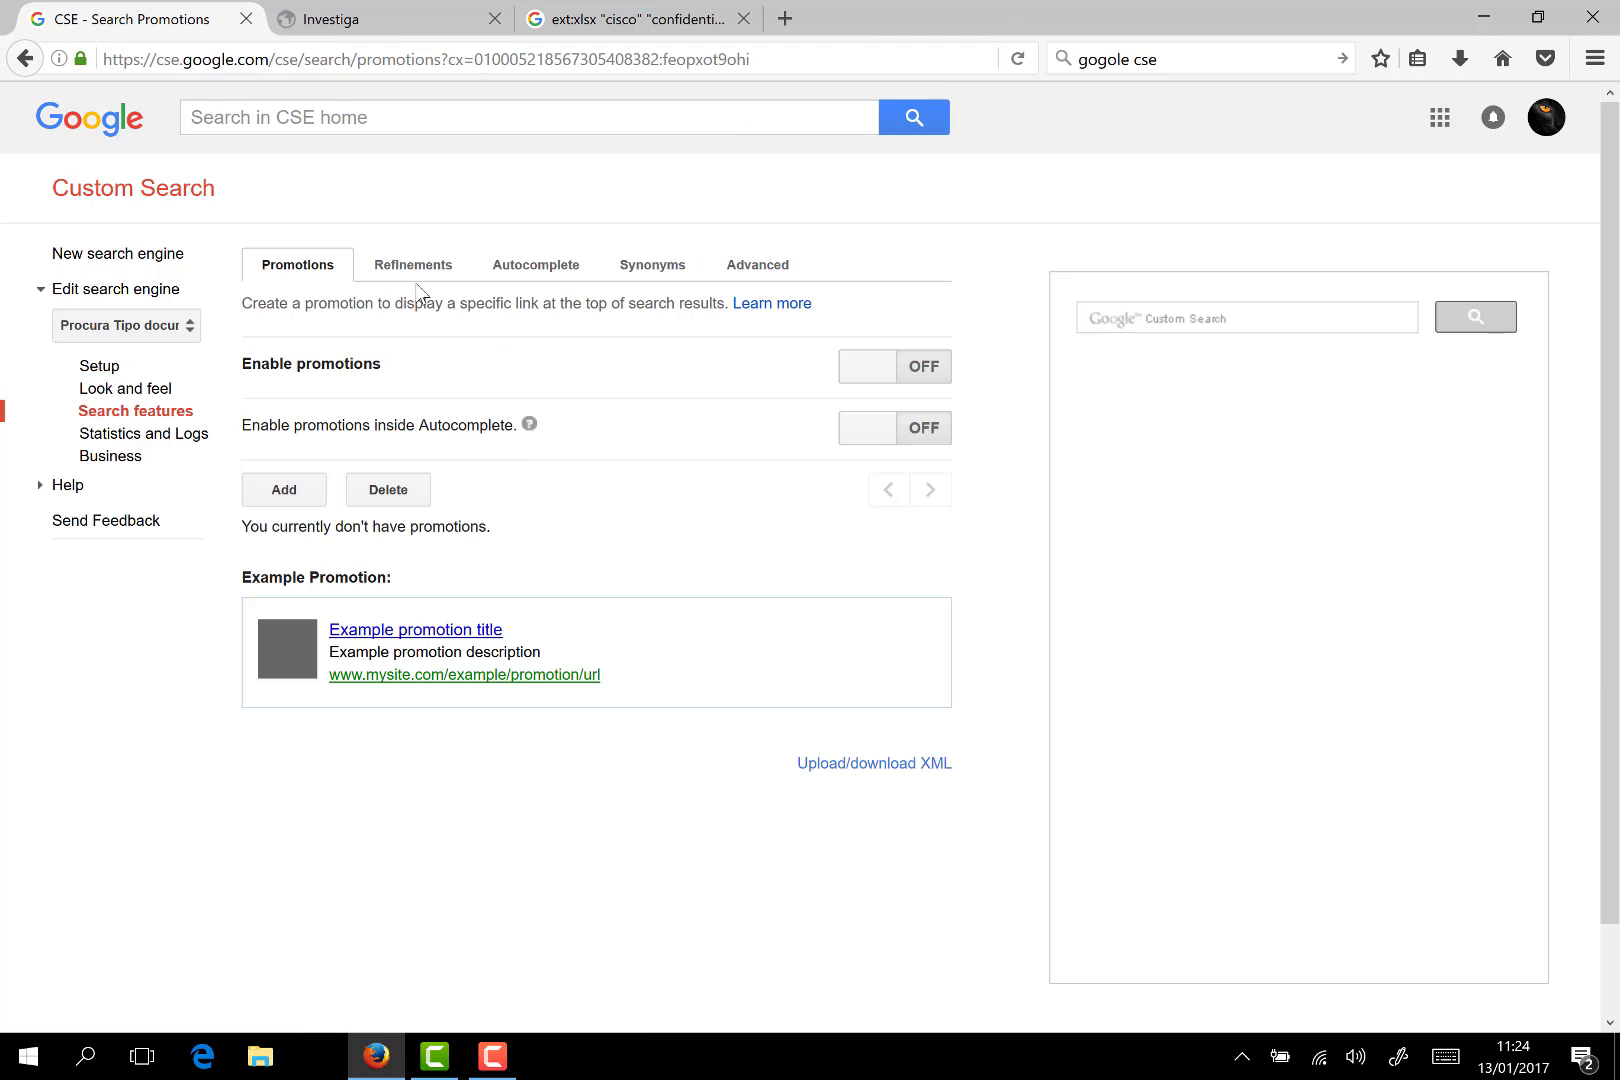
left_click(415, 272)
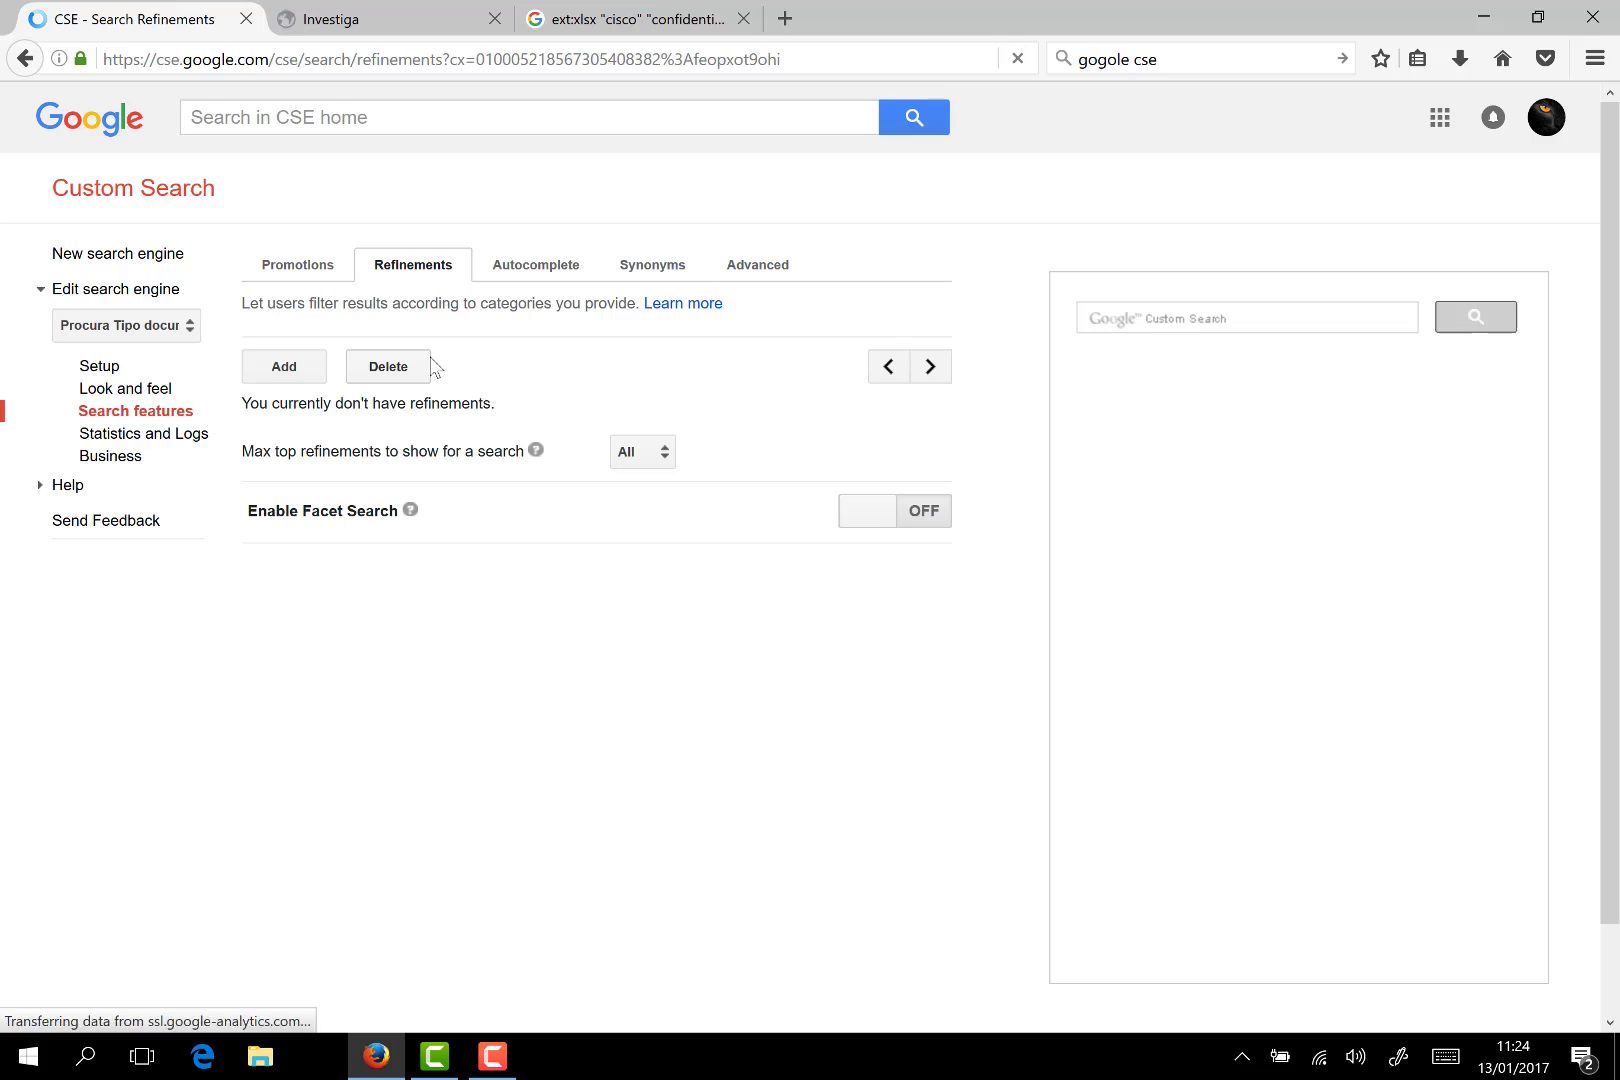
left_click(290, 367)
left_click(560, 432)
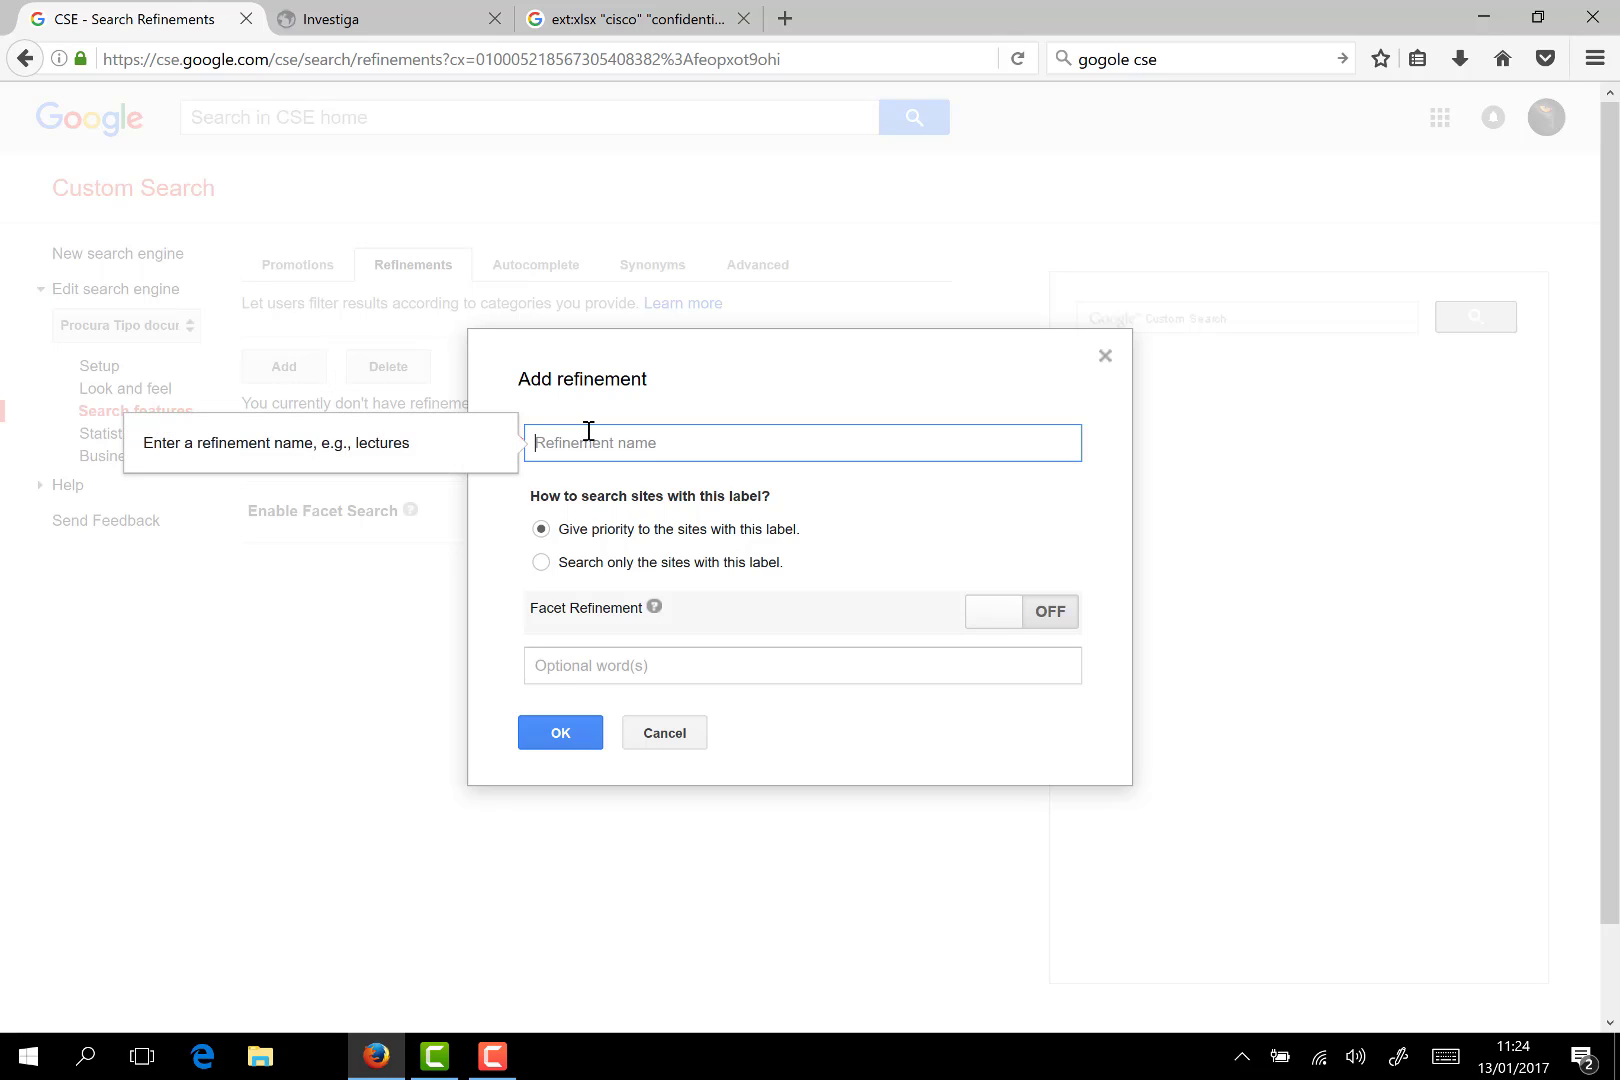
type("DOC")
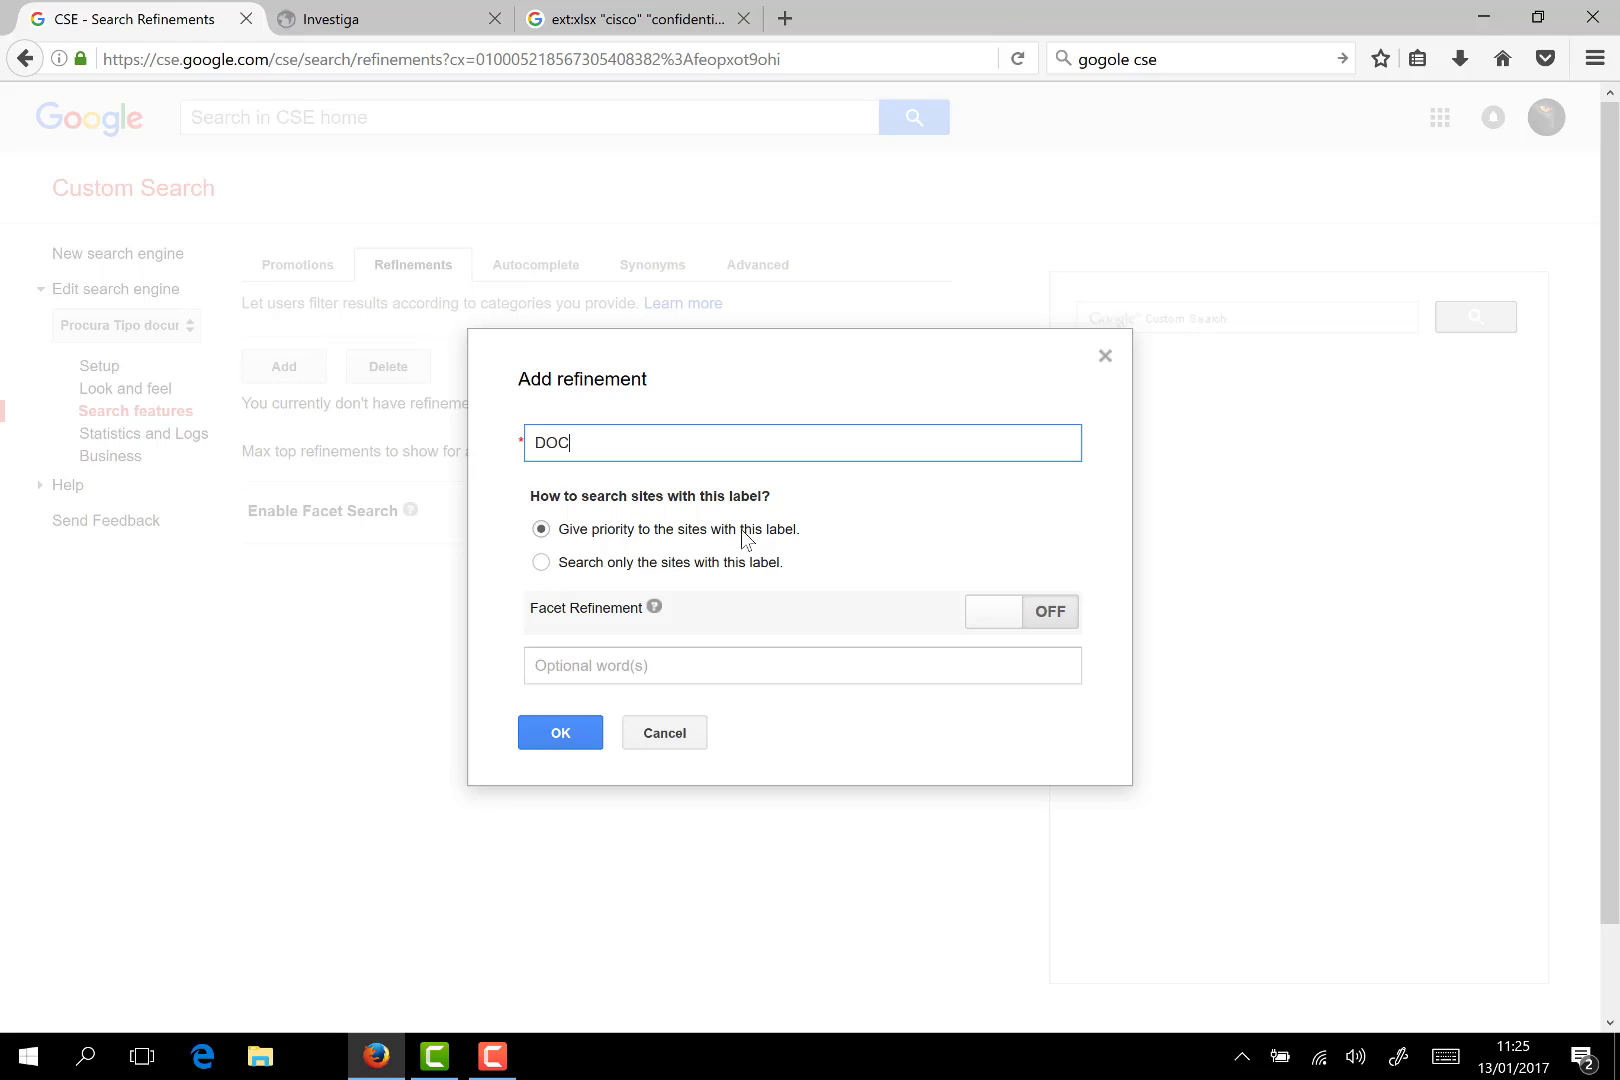
left_click(676, 662)
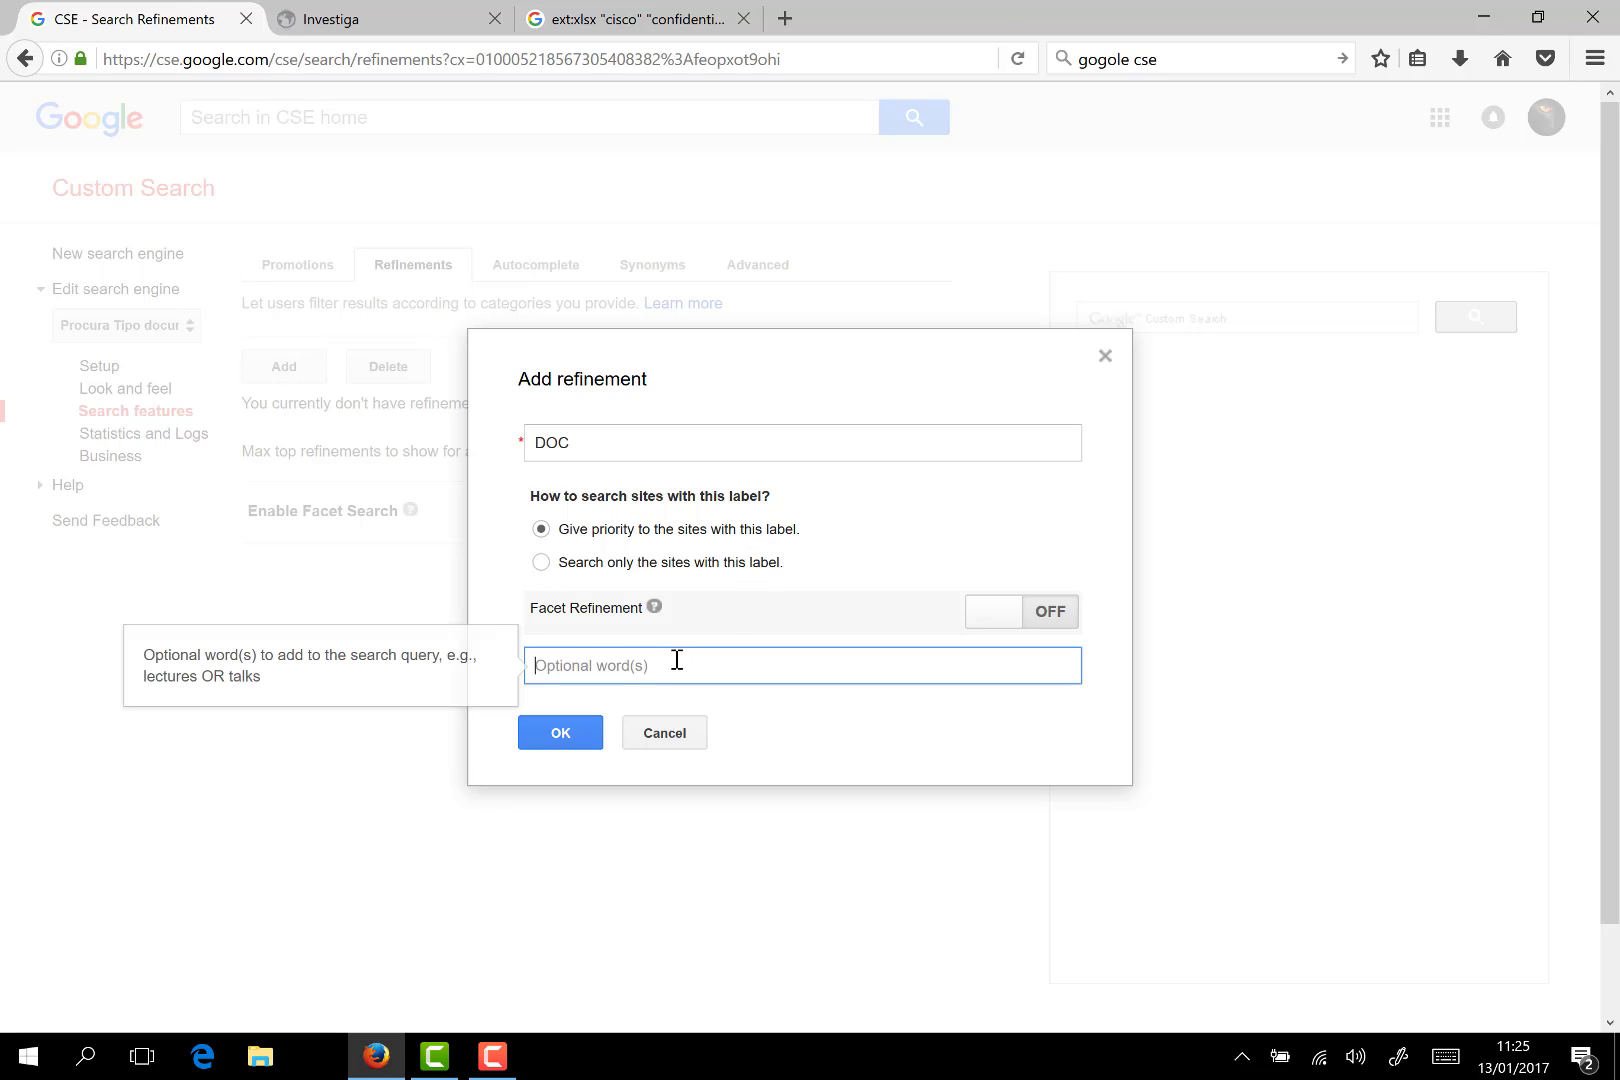
type("ext:doc")
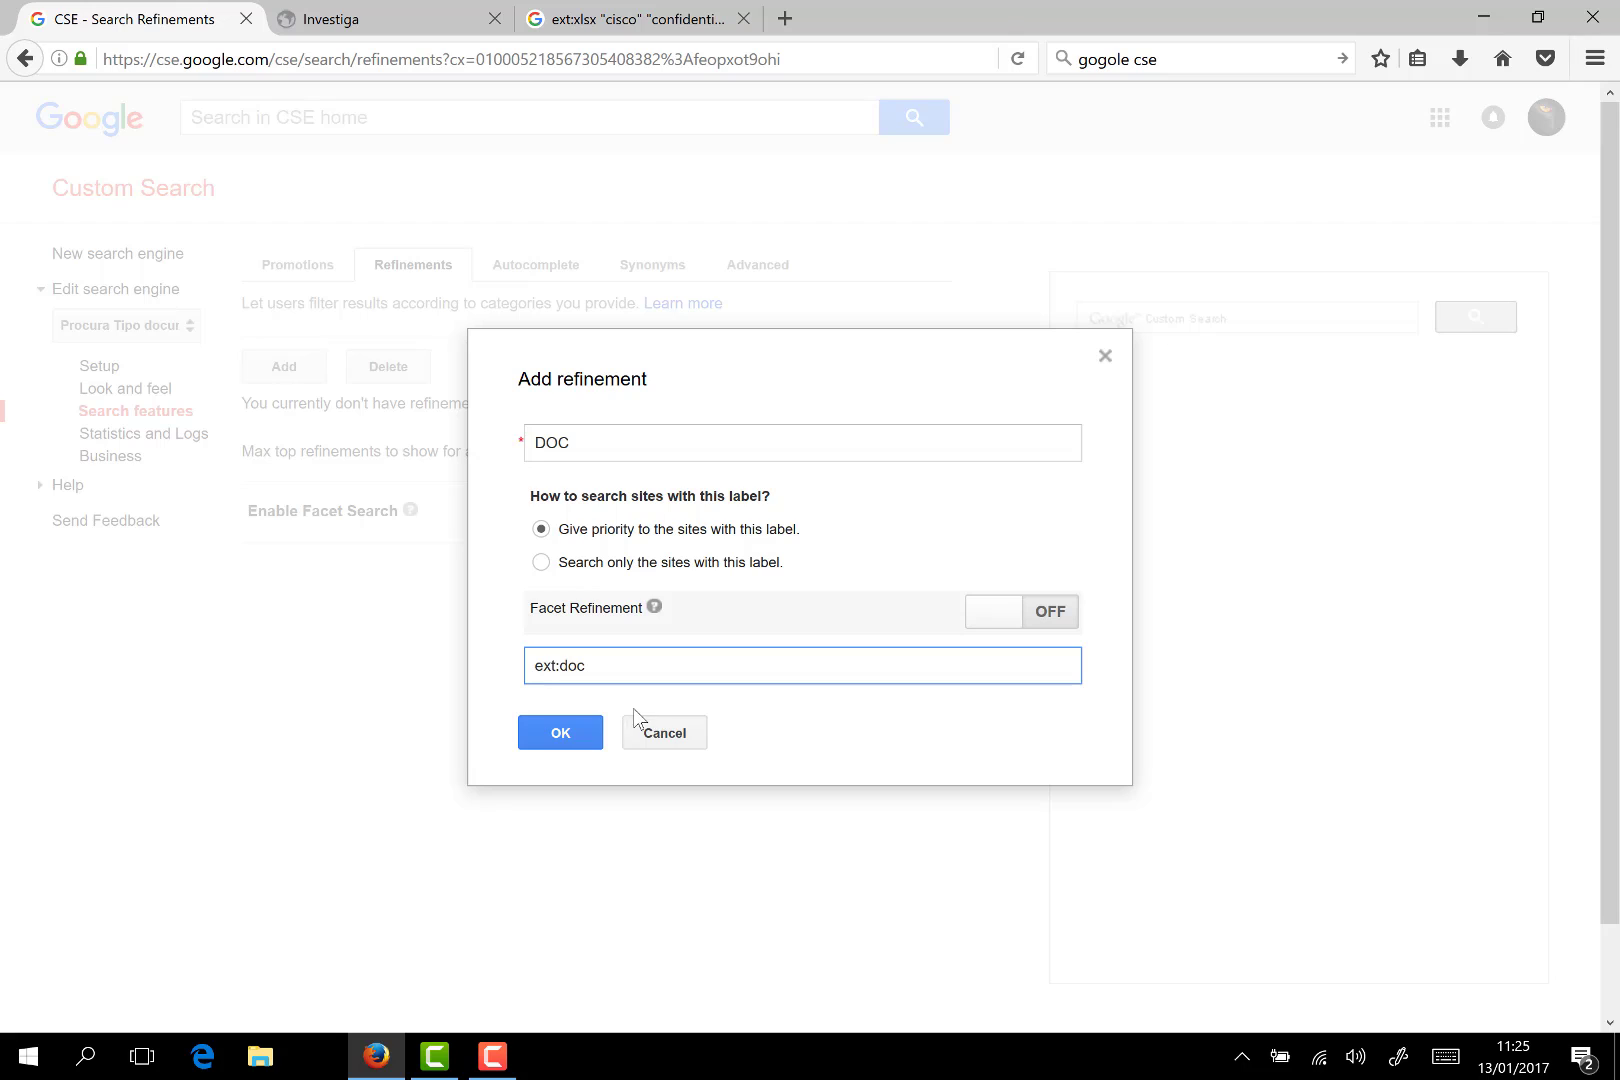
left_click(580, 732)
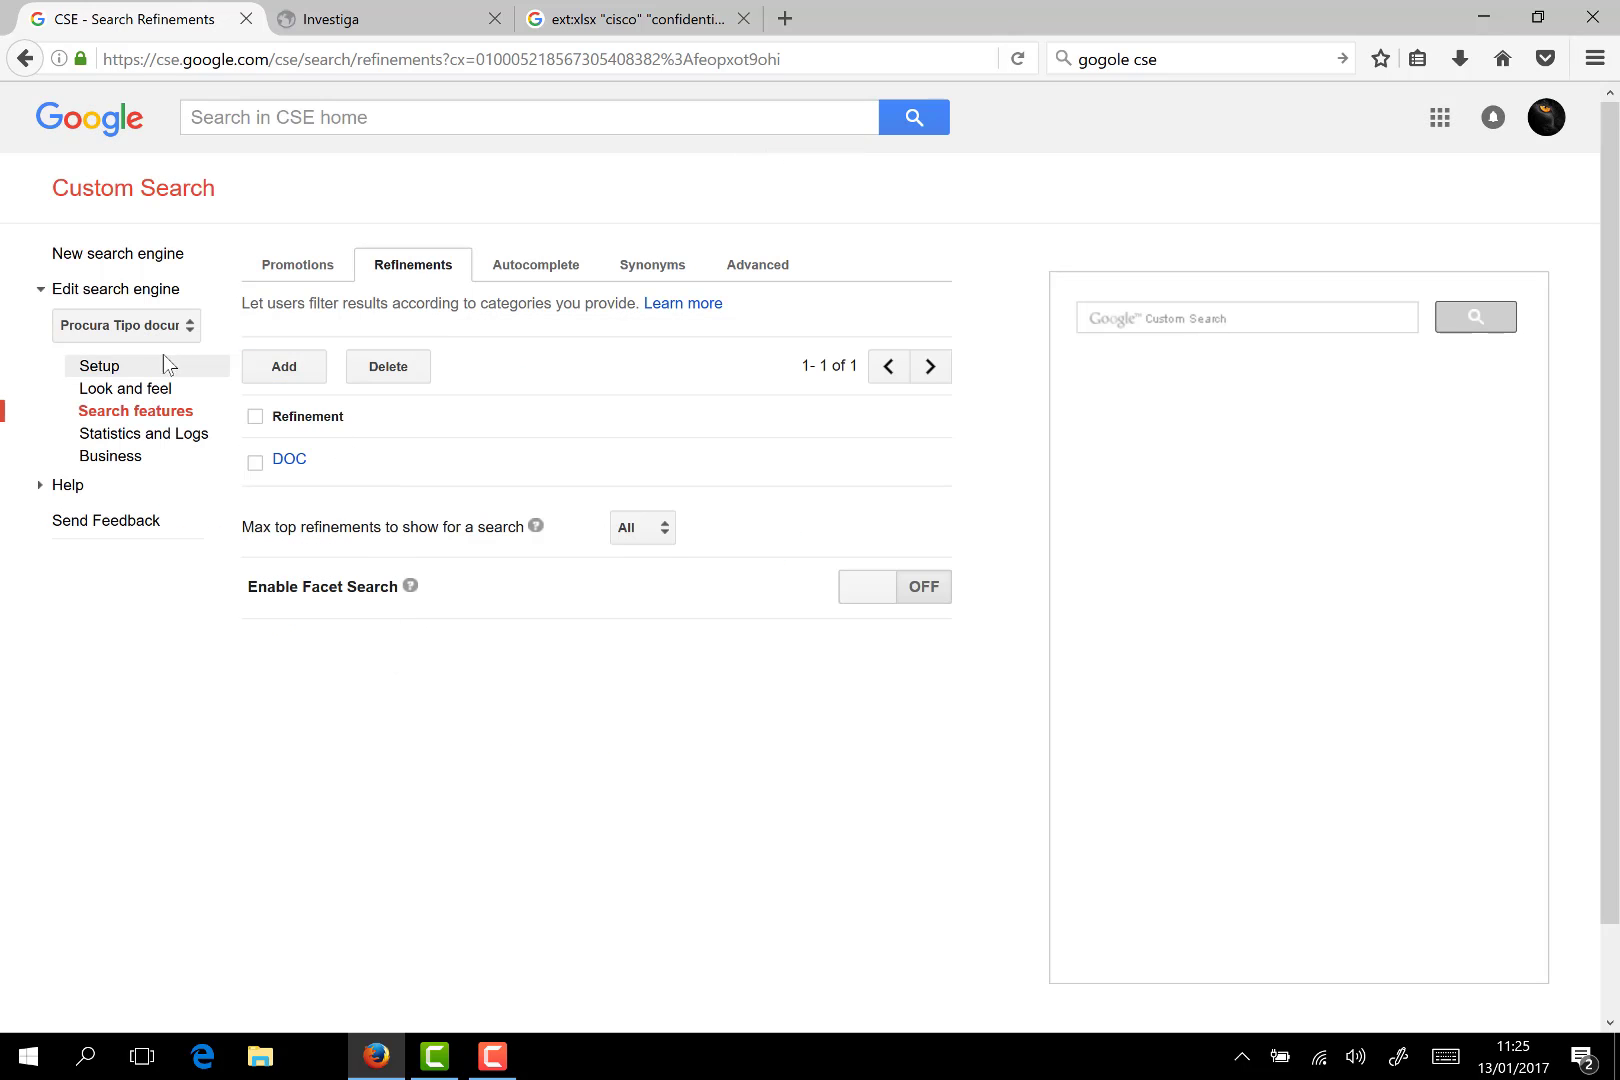
- Open the public search page of Procura Tipo documento and search for cisco
left_click(130, 368)
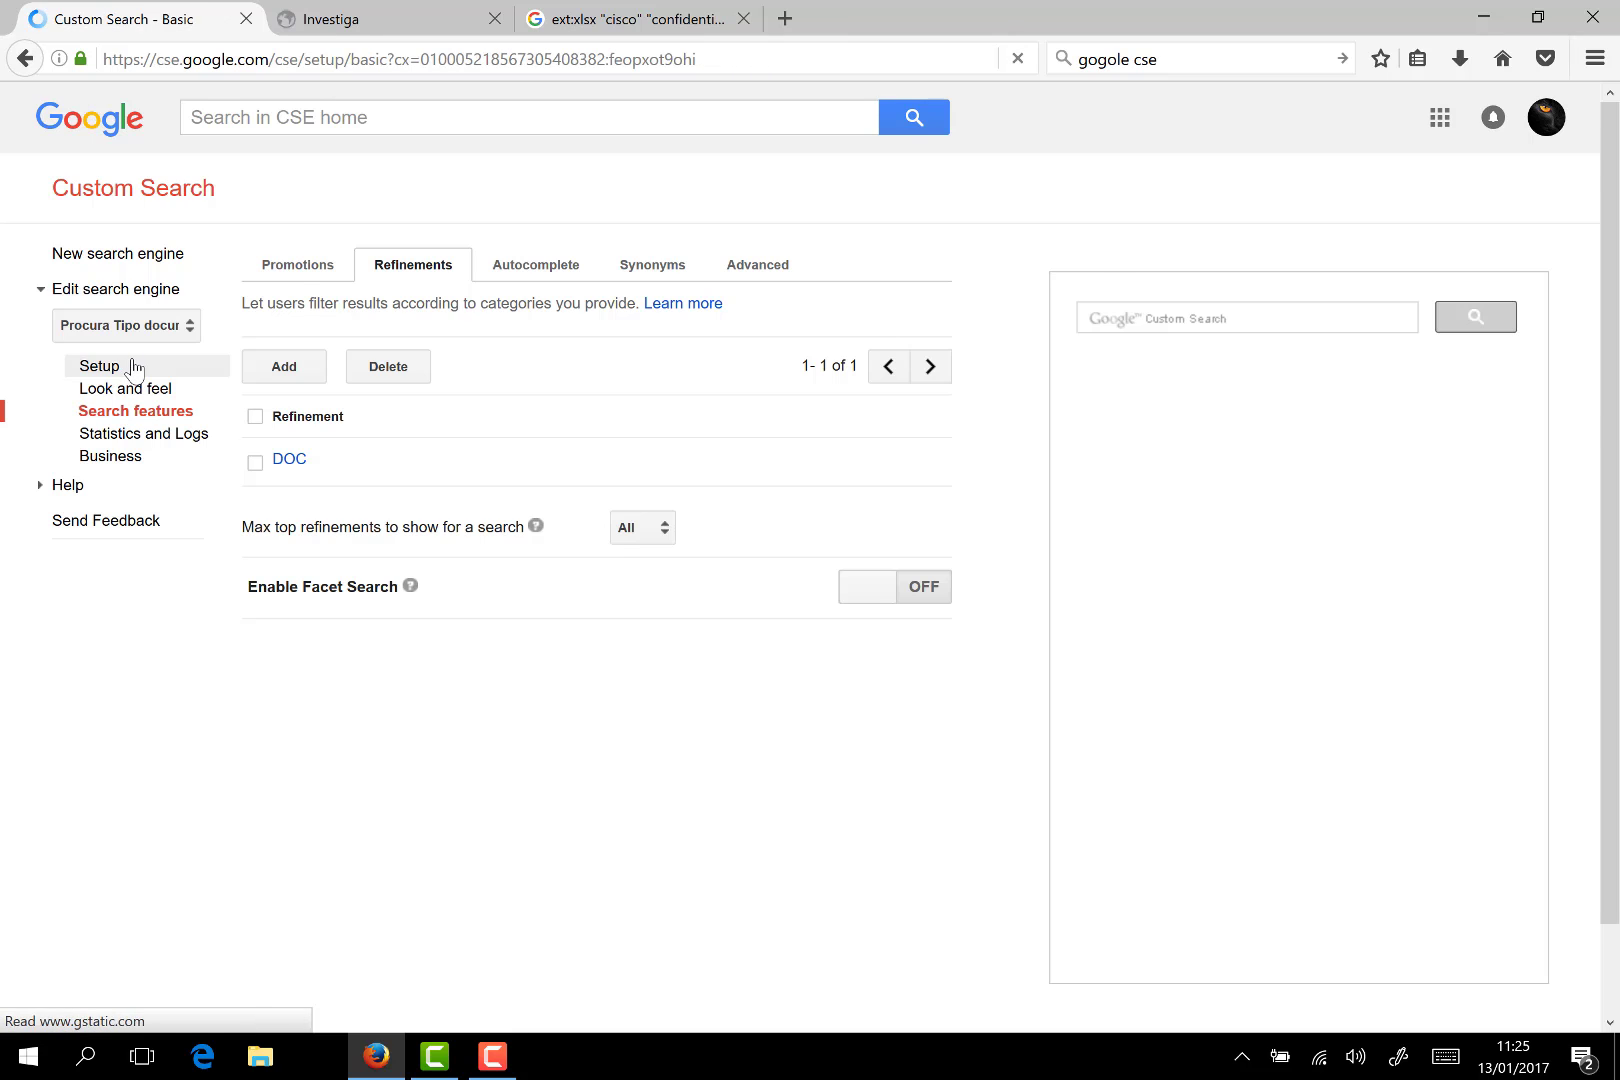
scroll(590, 708, "down", 5)
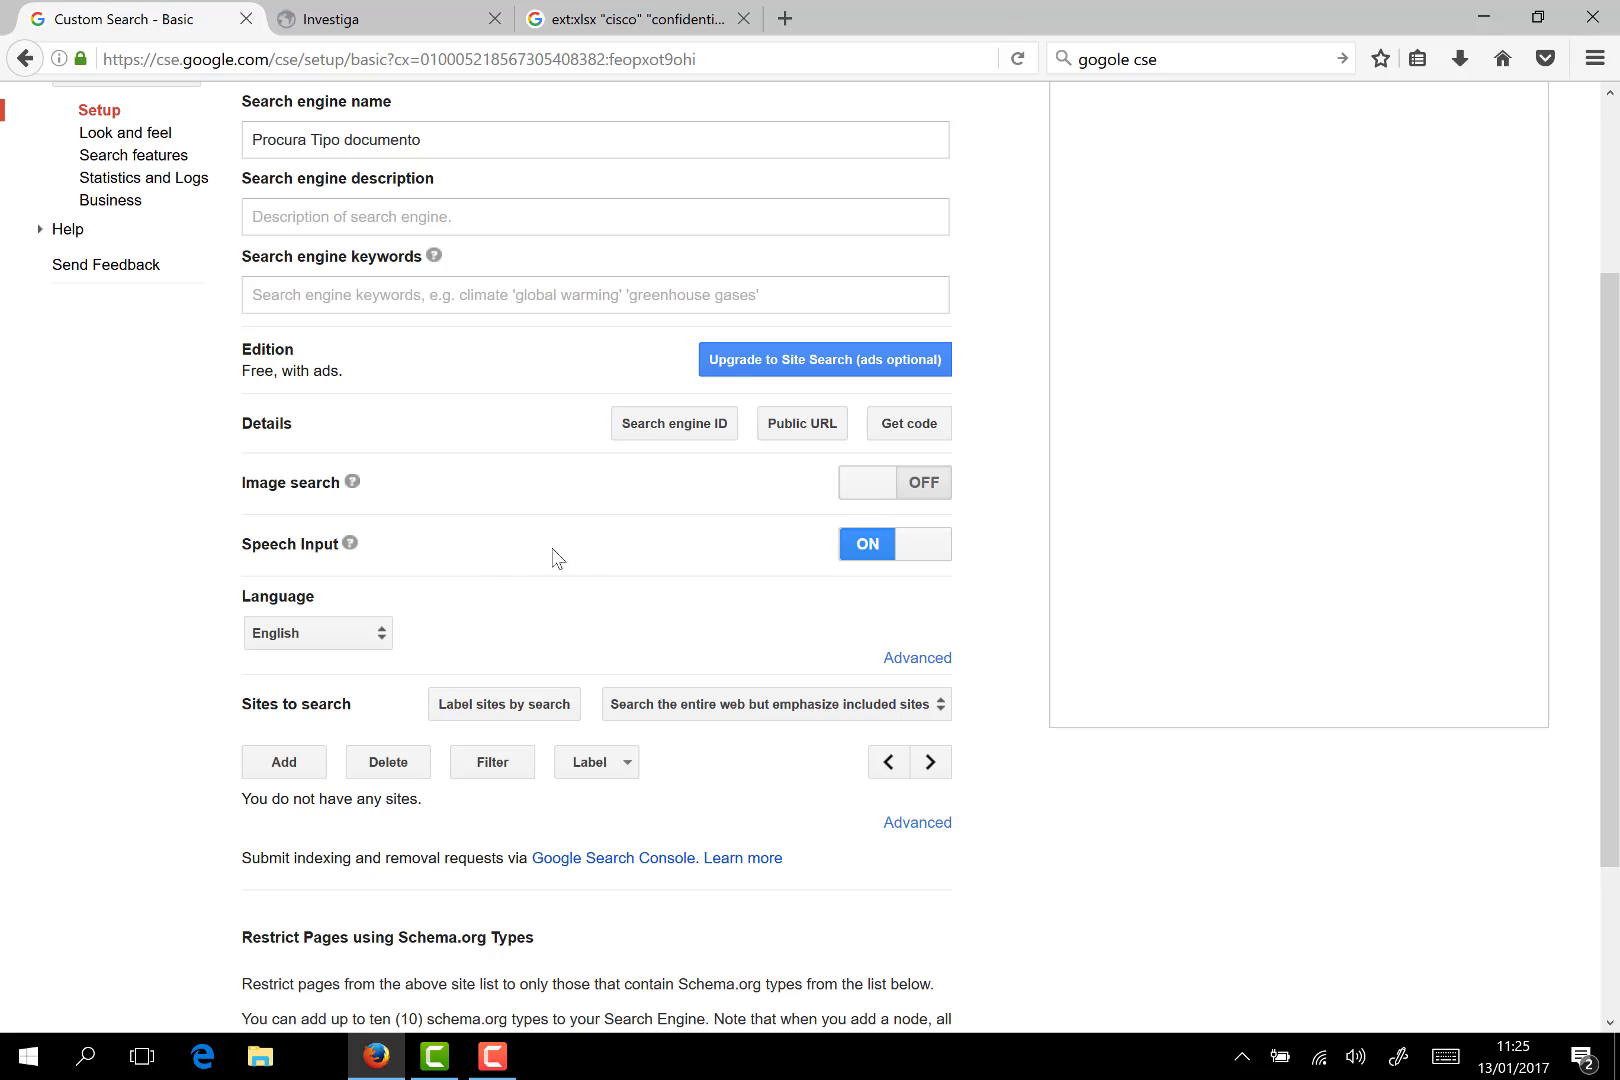
left_click(814, 428)
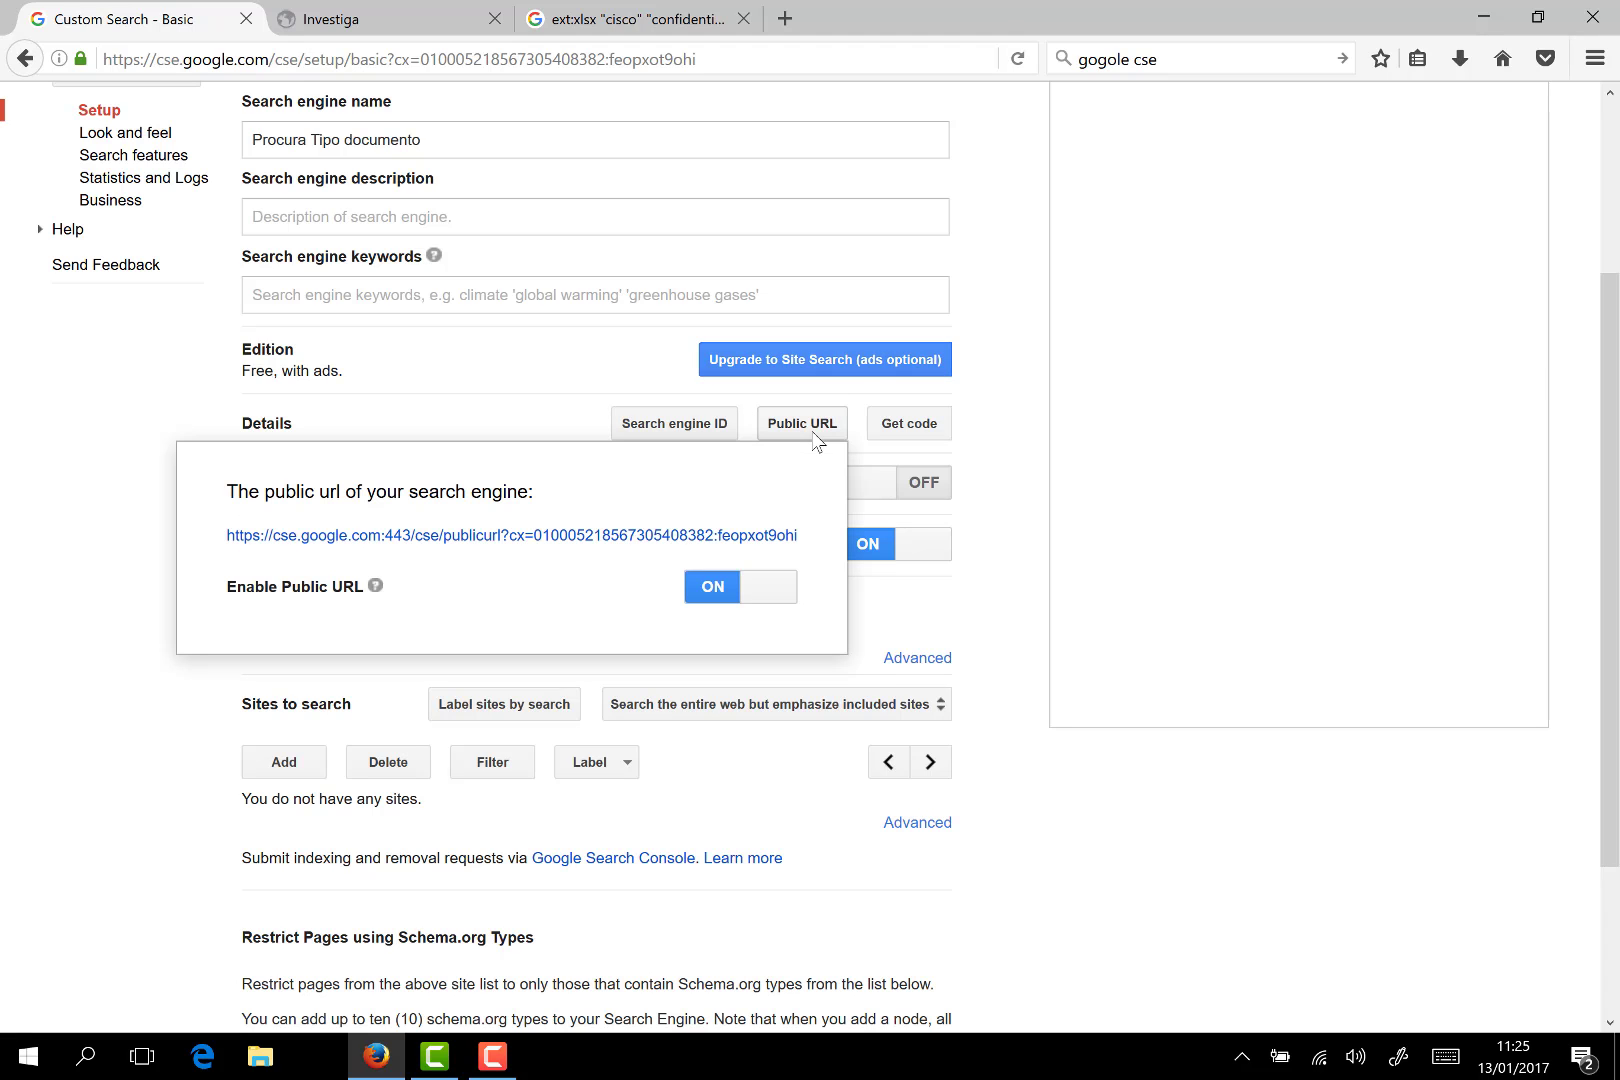
left_click(605, 537)
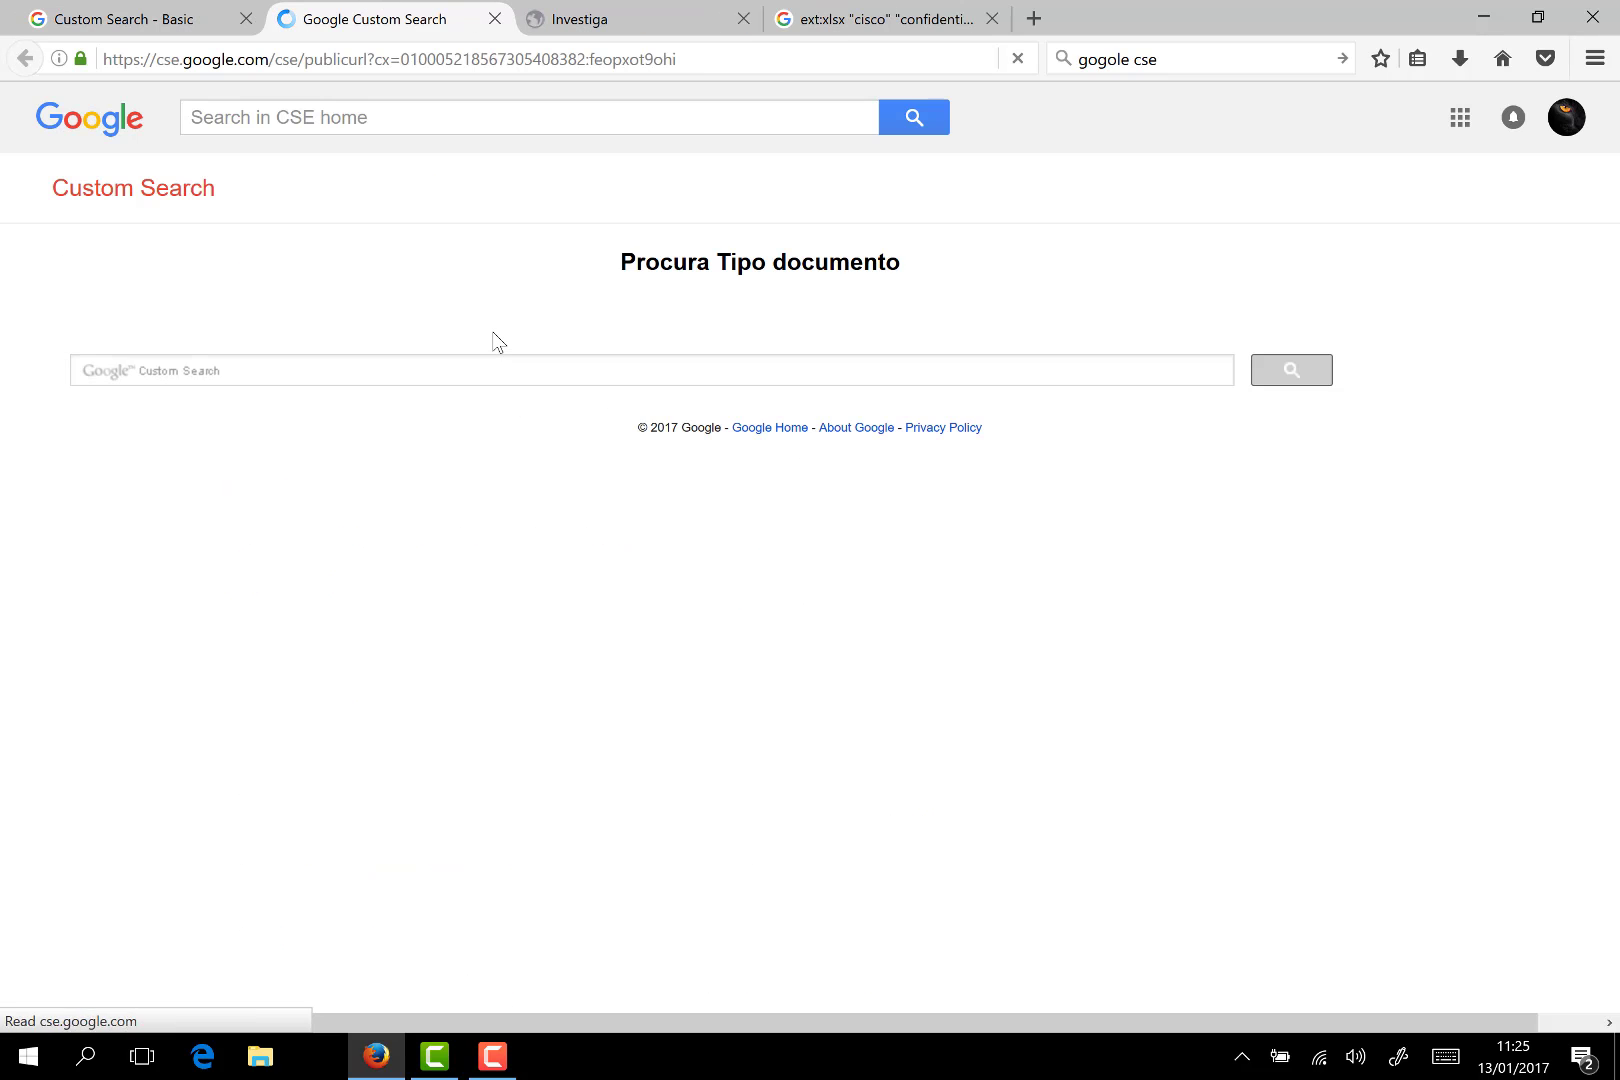
left_click(444, 368)
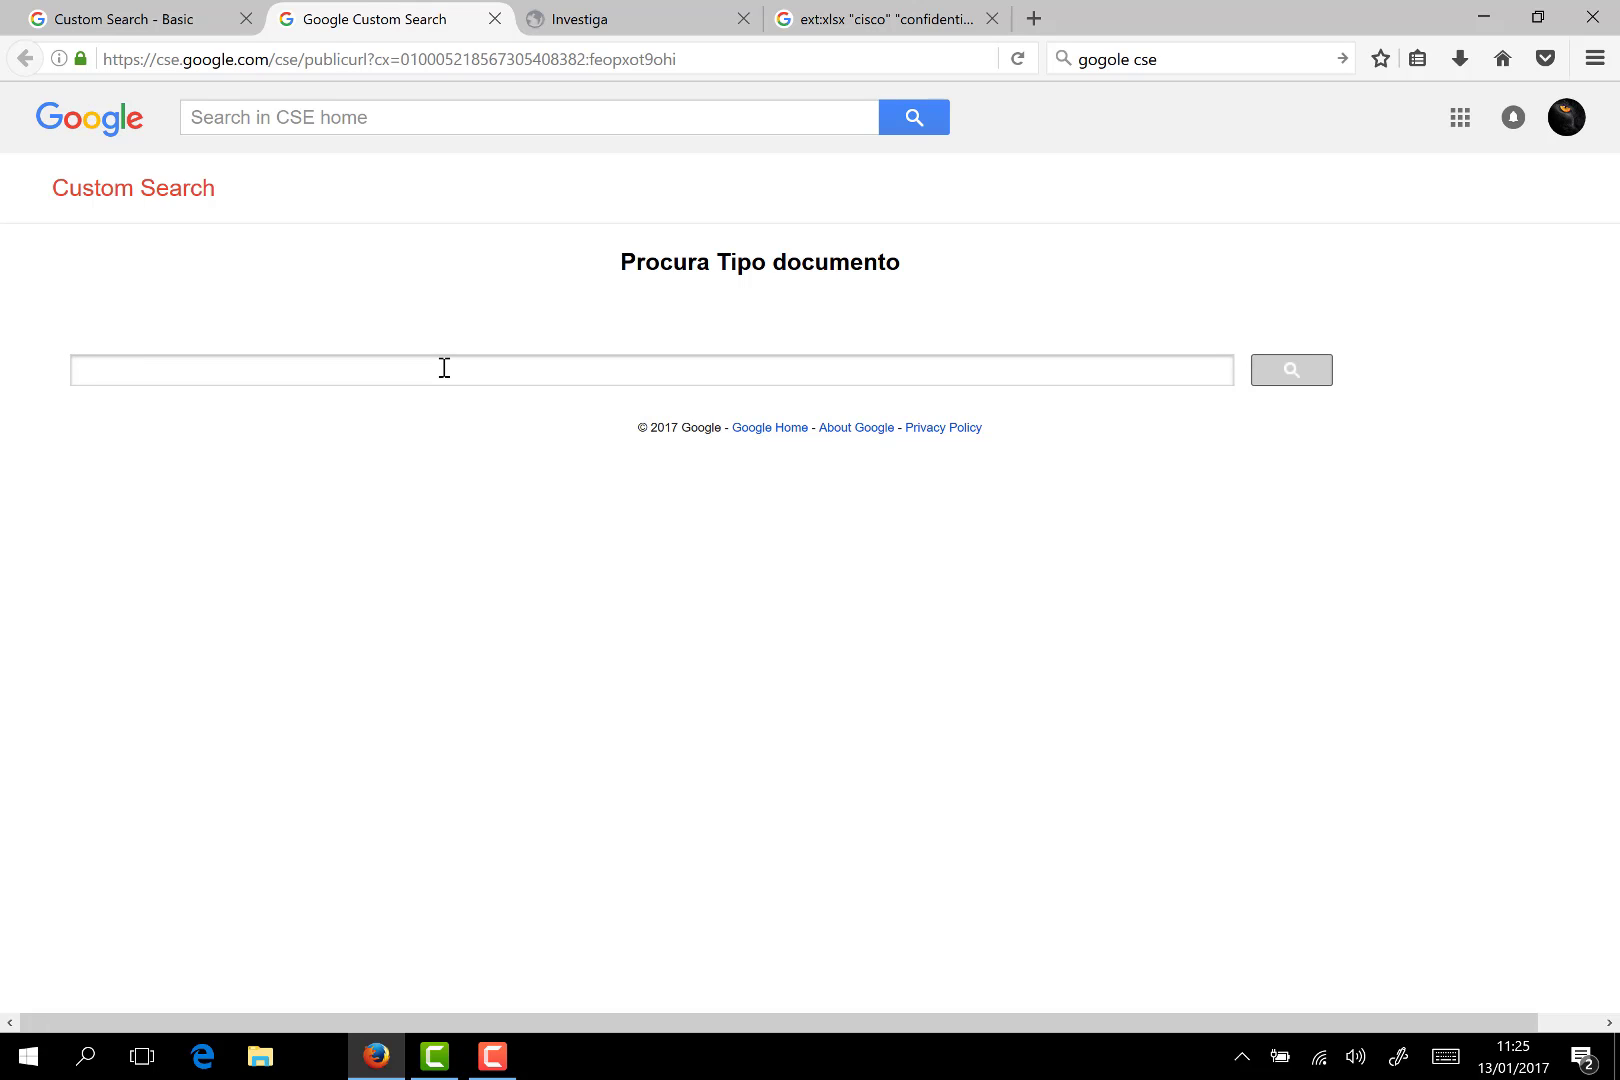
type("cisco")
key("Return")
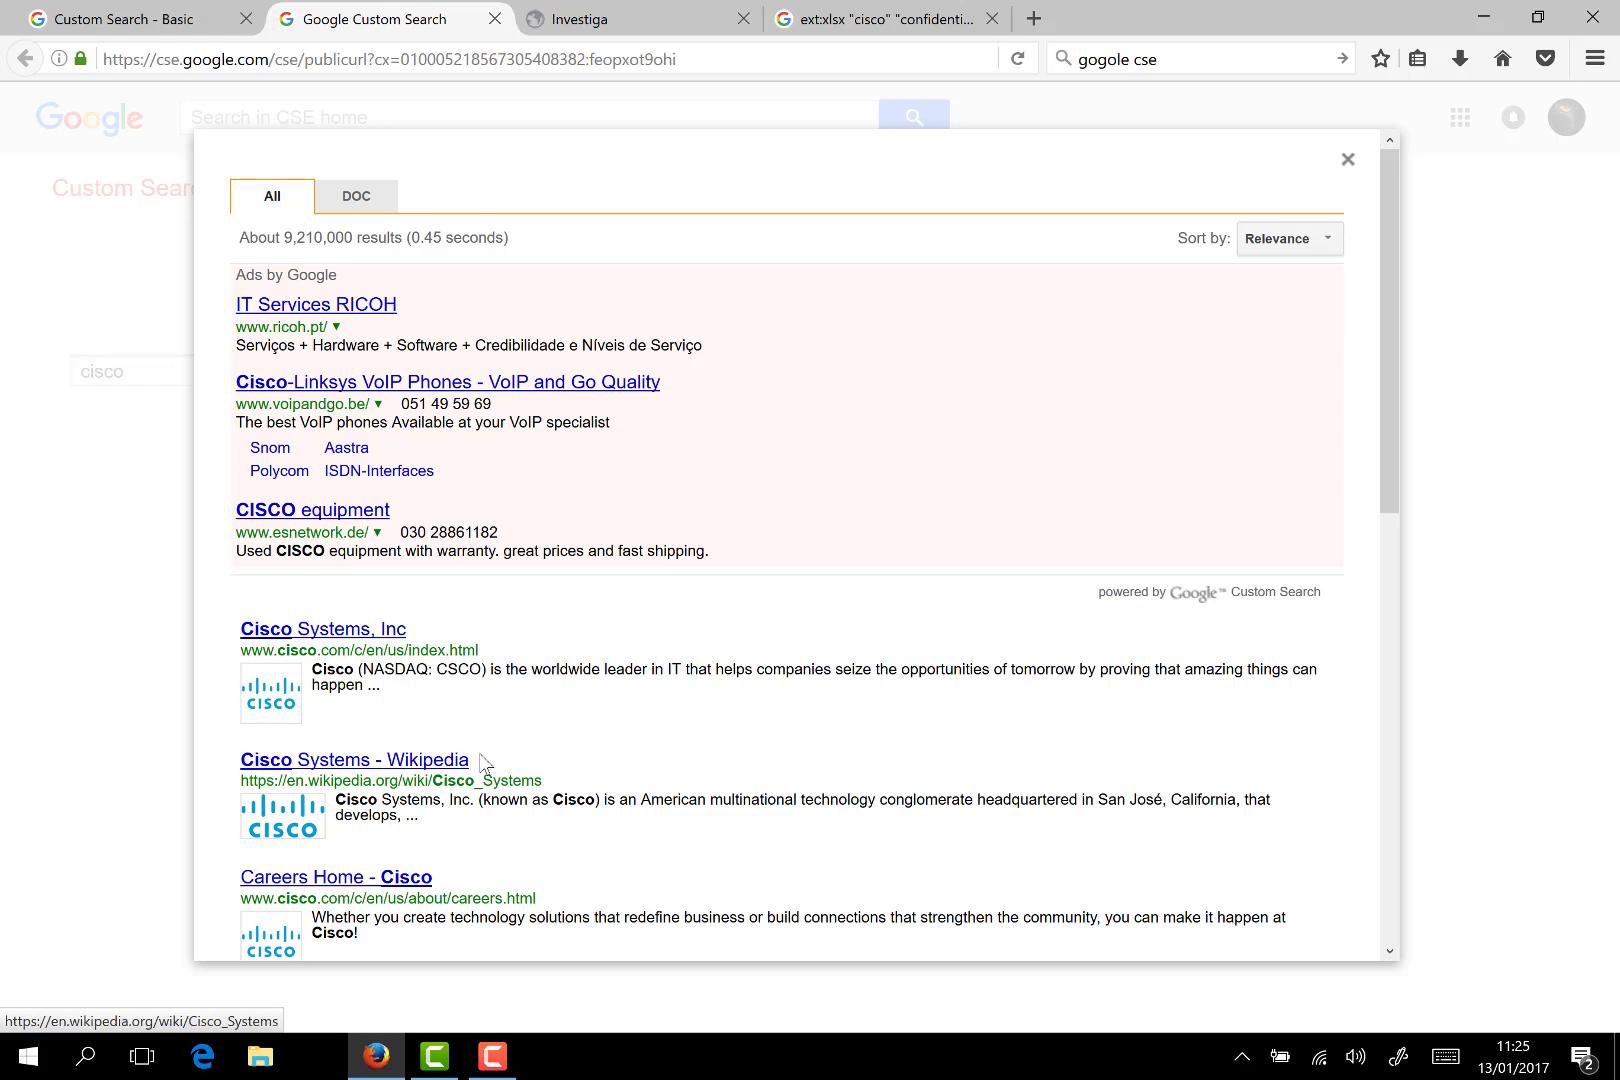
- Review the unfiltered cisco results, then filter them by the DOC refinement and check the first result's file extension
scroll(585, 712, "down", 5)
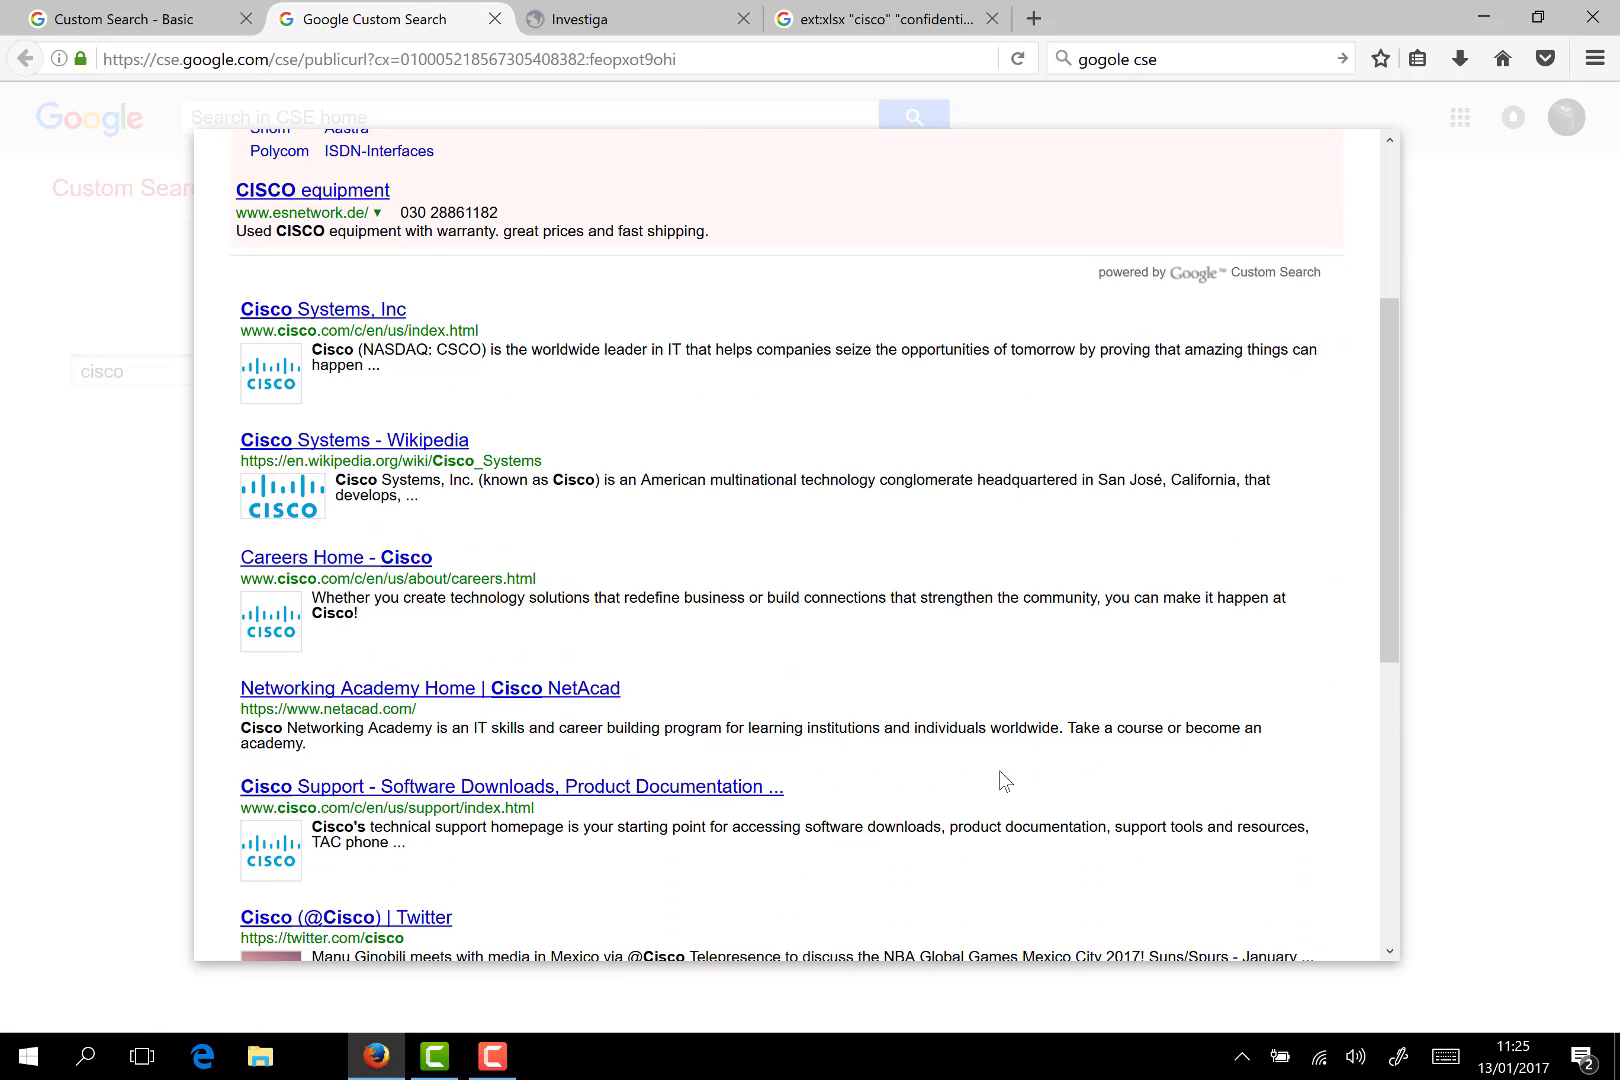
scroll(750, 455, "up", 5)
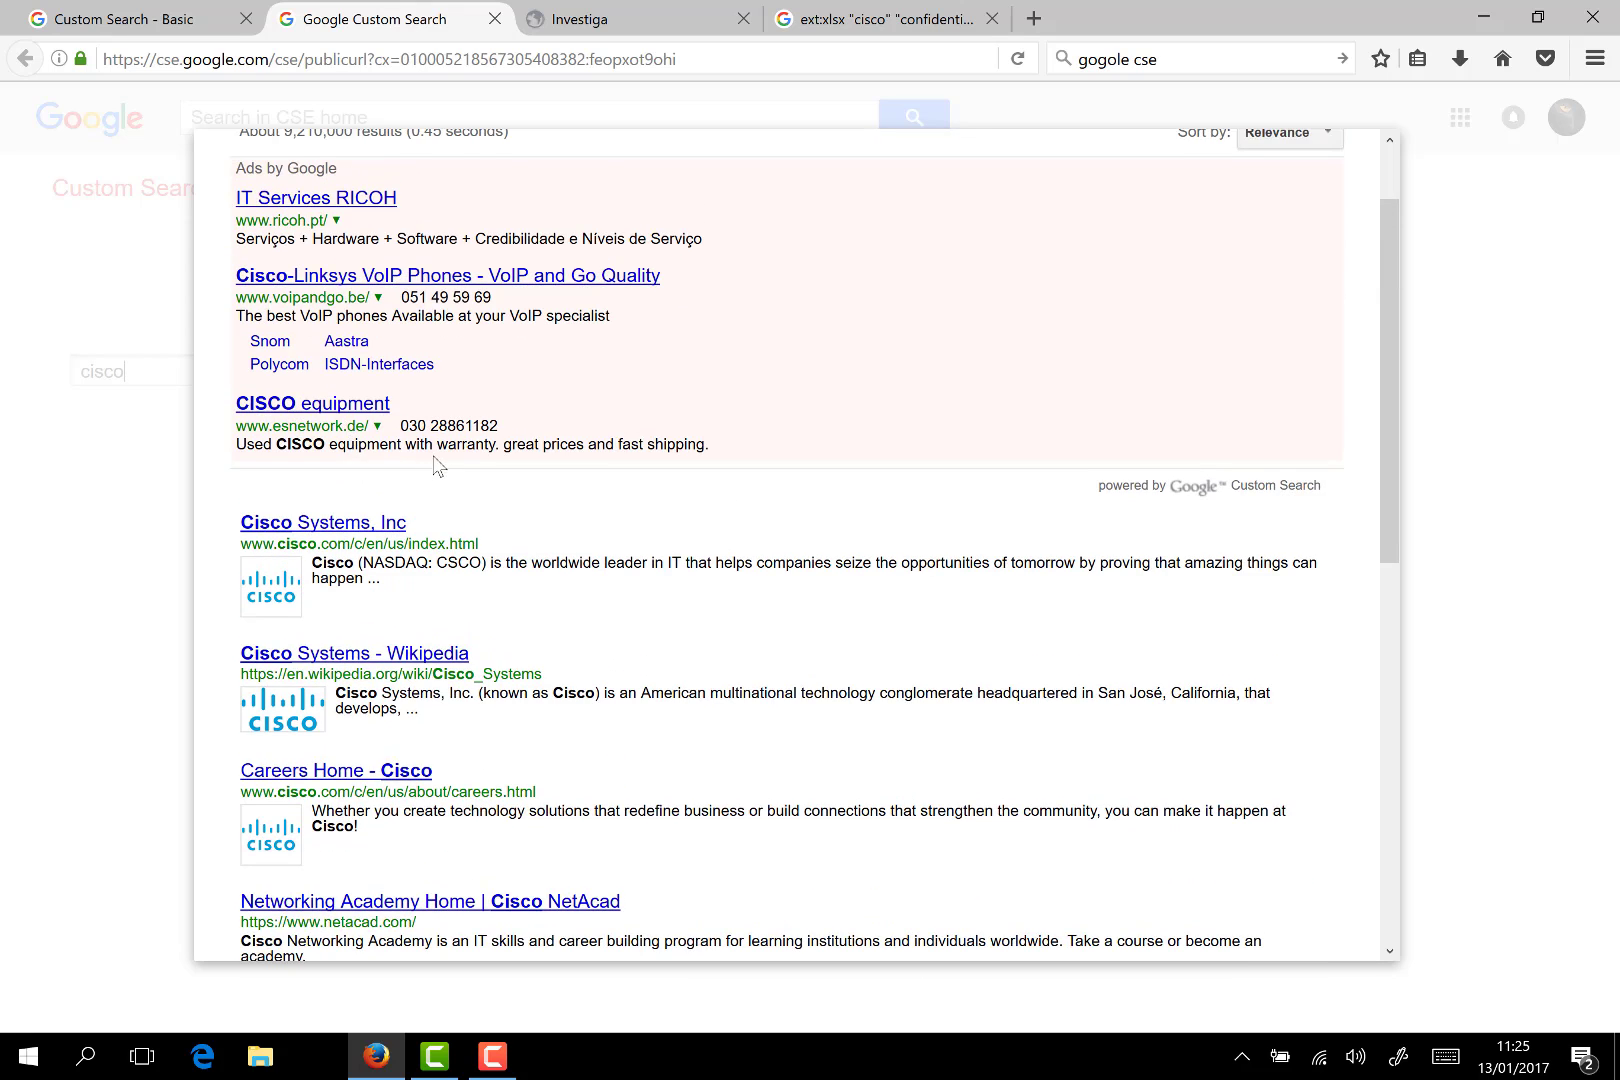
left_click(355, 200)
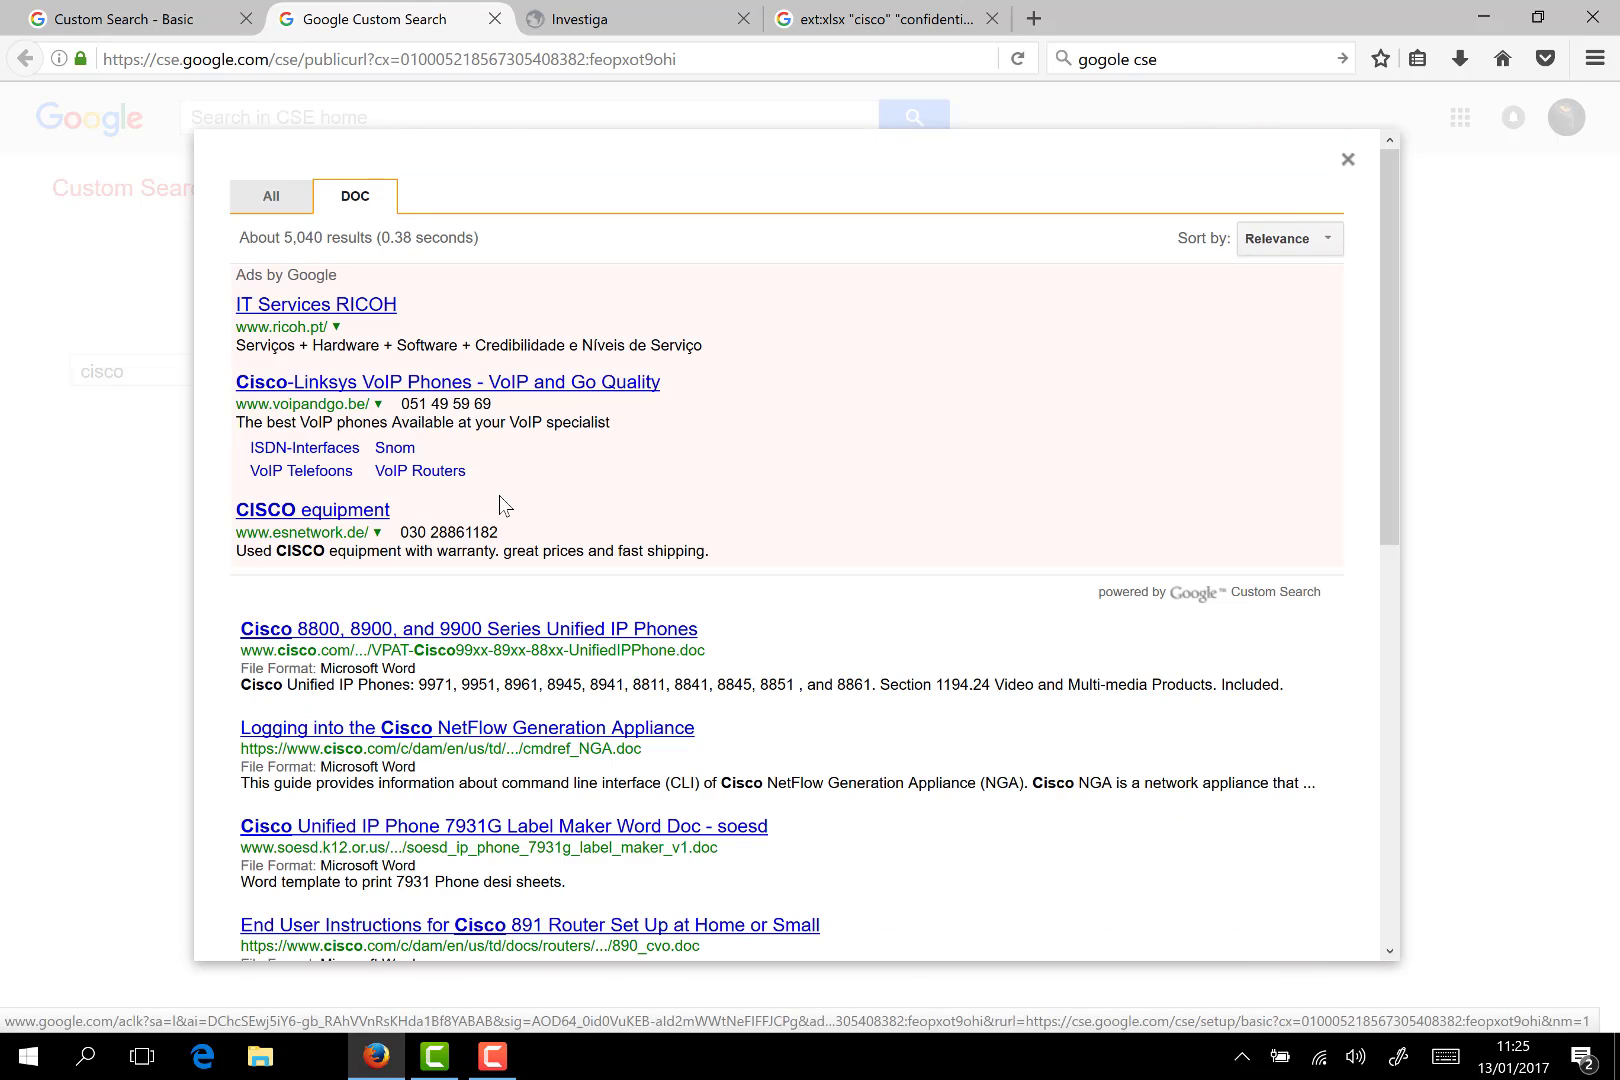
double_click(700, 651)
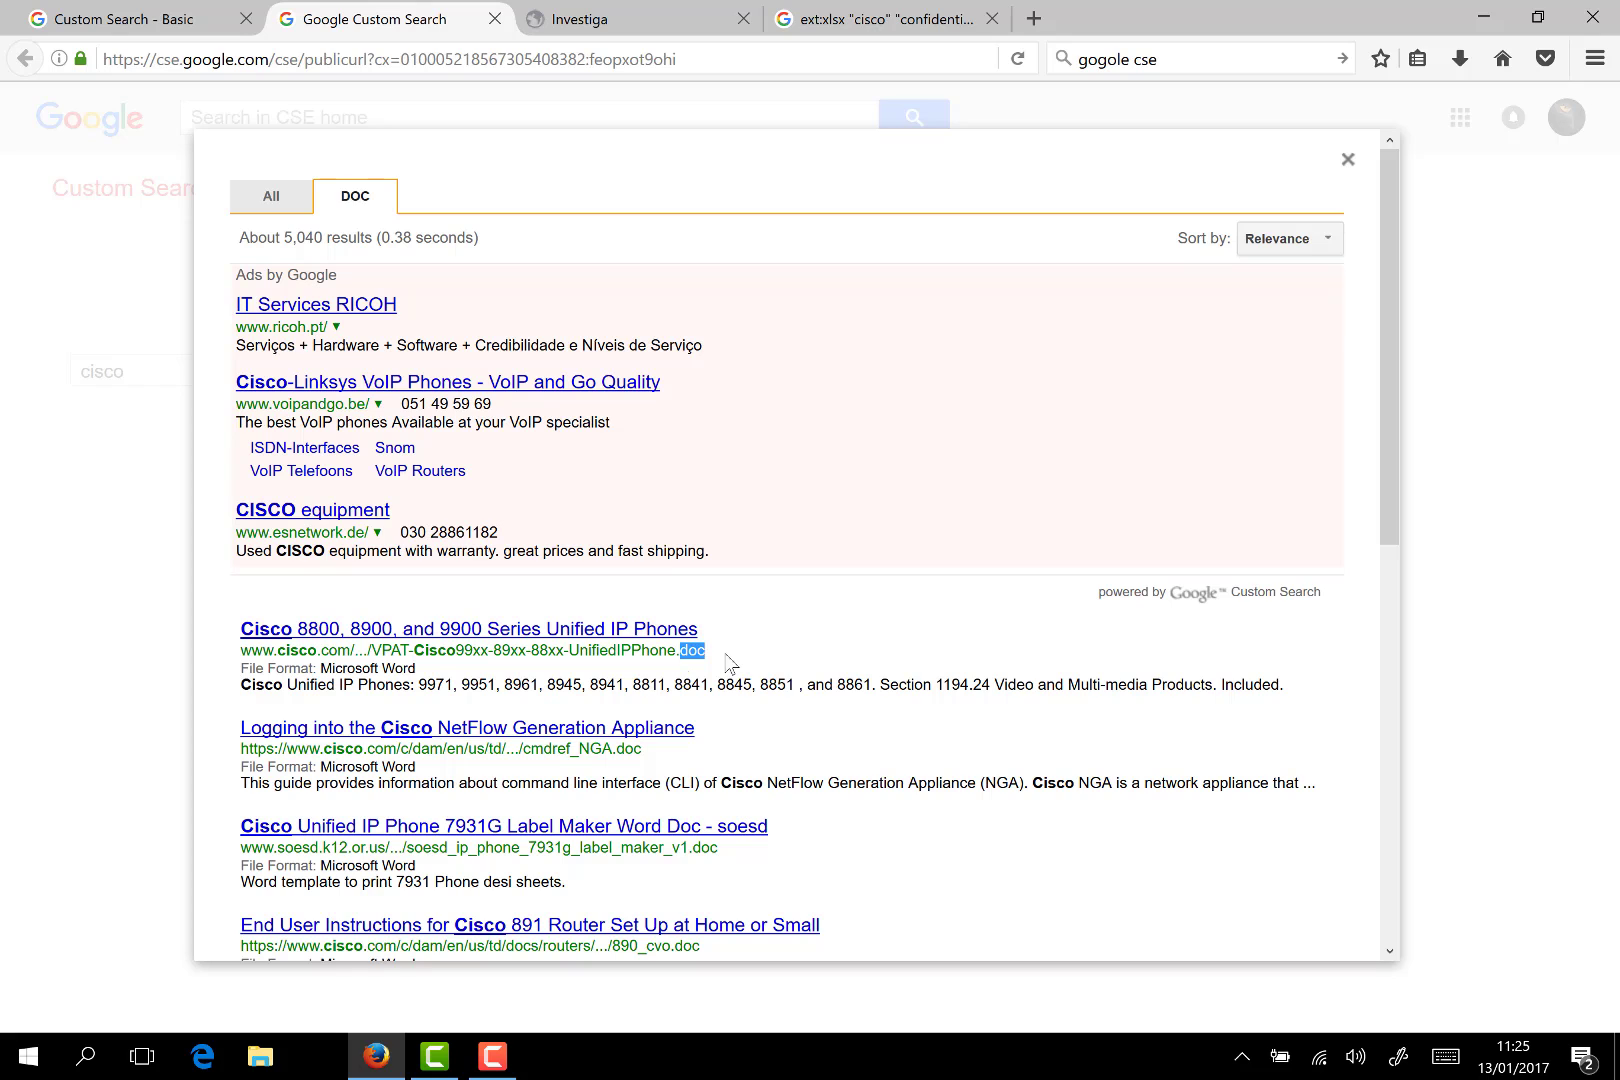
- Look through the DOC results, close the public search page and open the refinements of Procura Tipo documento
scroll(815, 683, "down", 3)
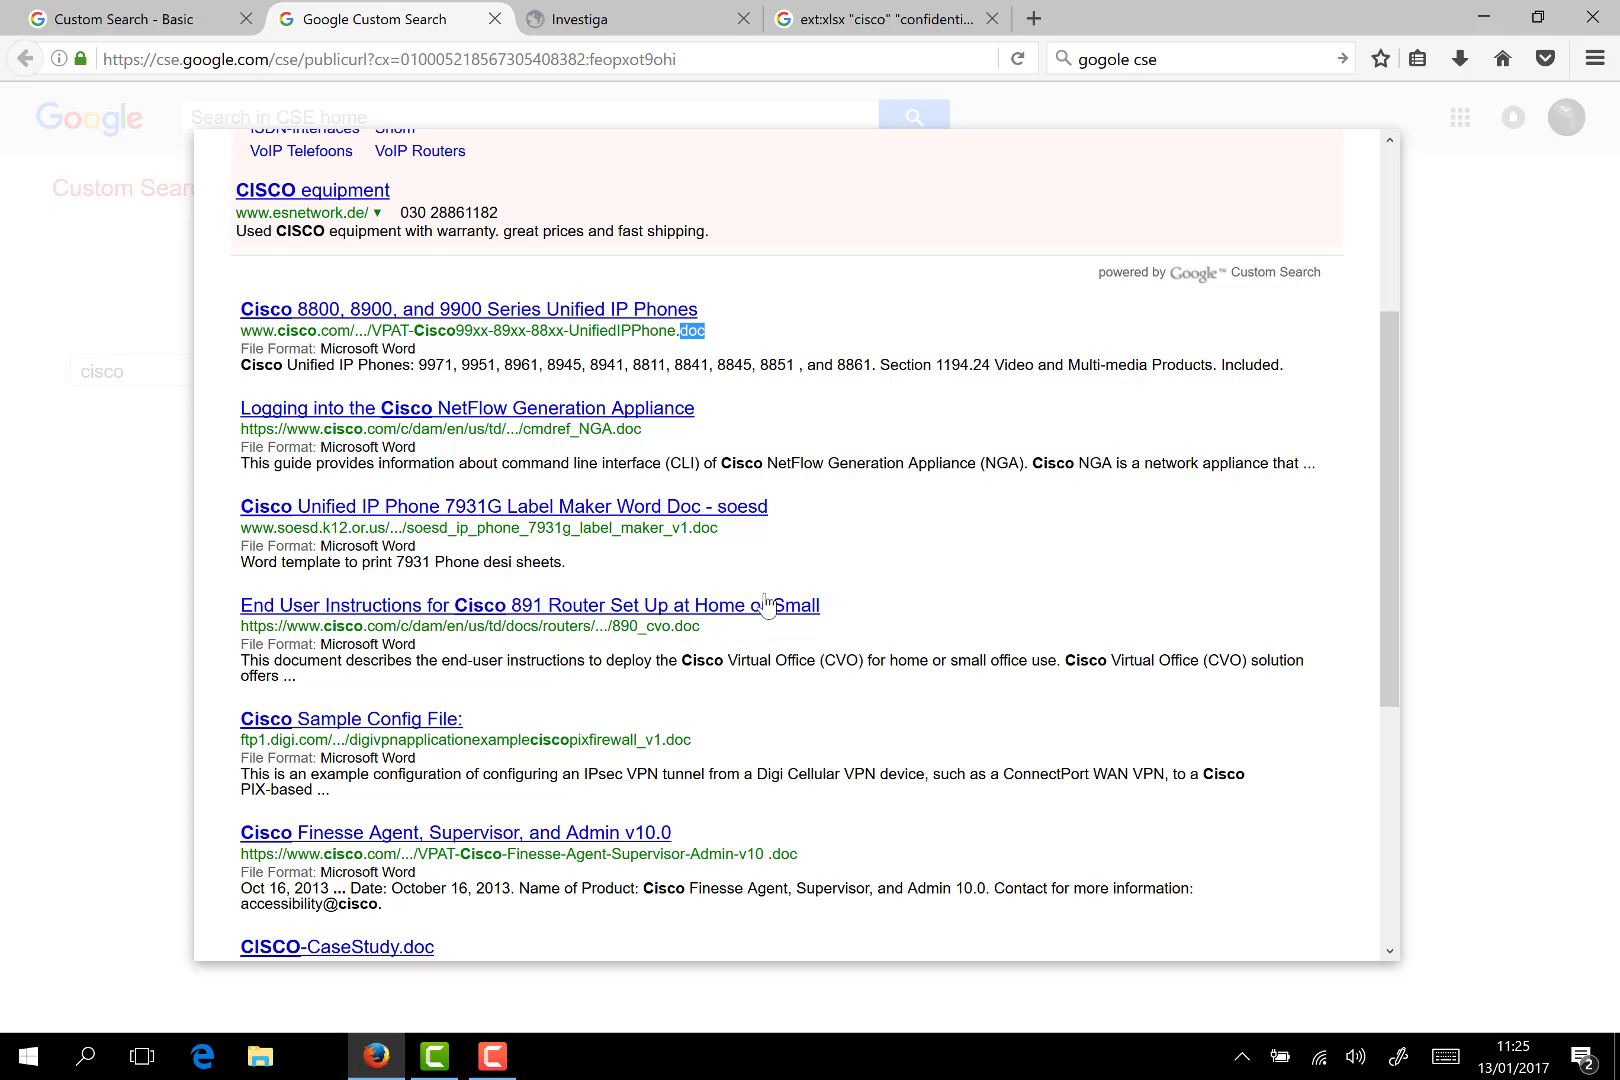
left_click(494, 19)
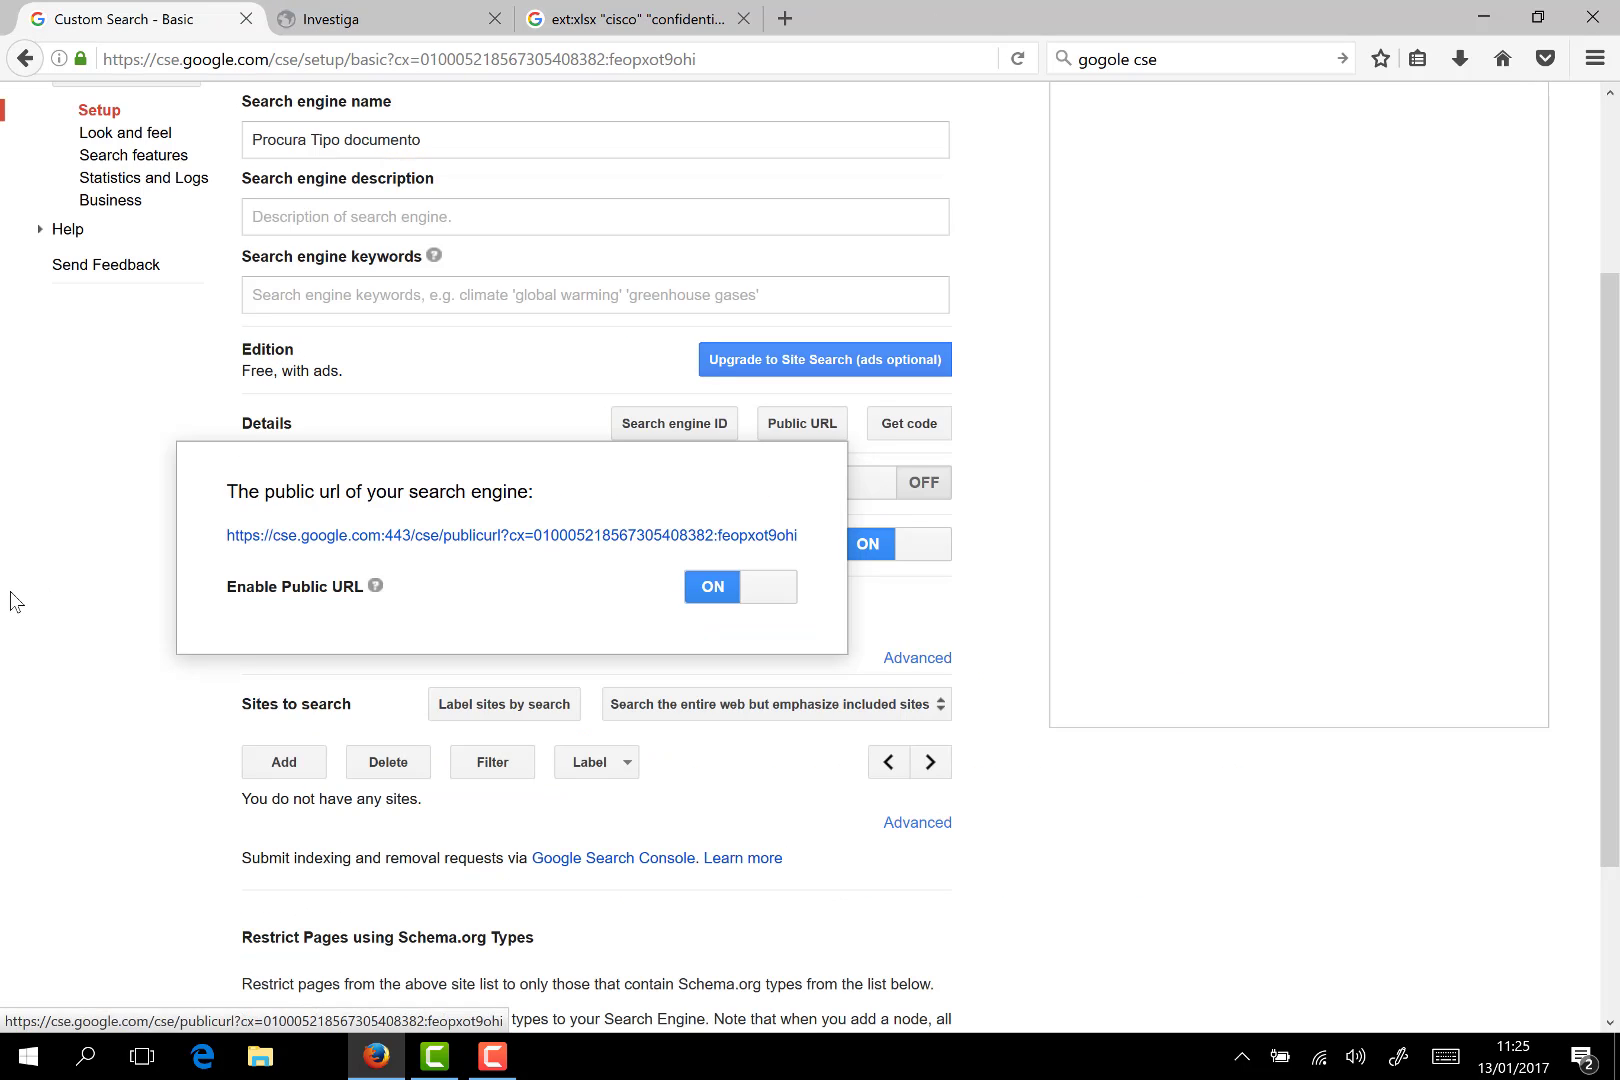
left_click(75, 592)
scroll(320, 410, "up", 5)
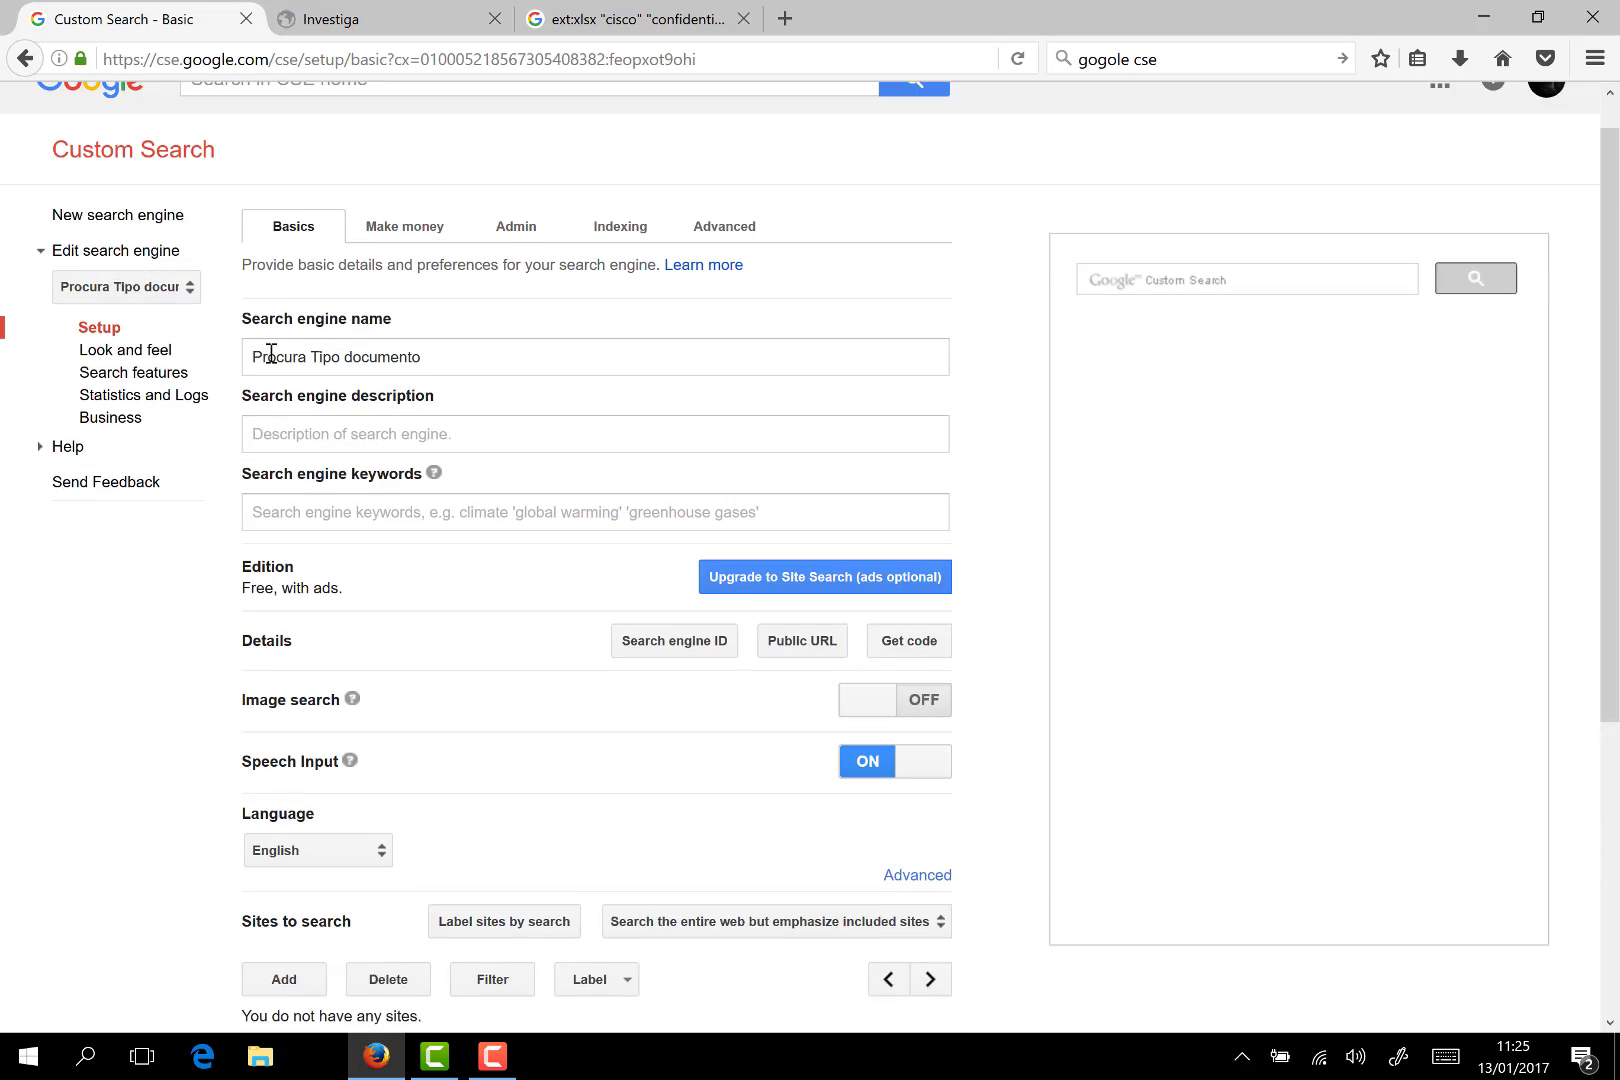
left_click(138, 412)
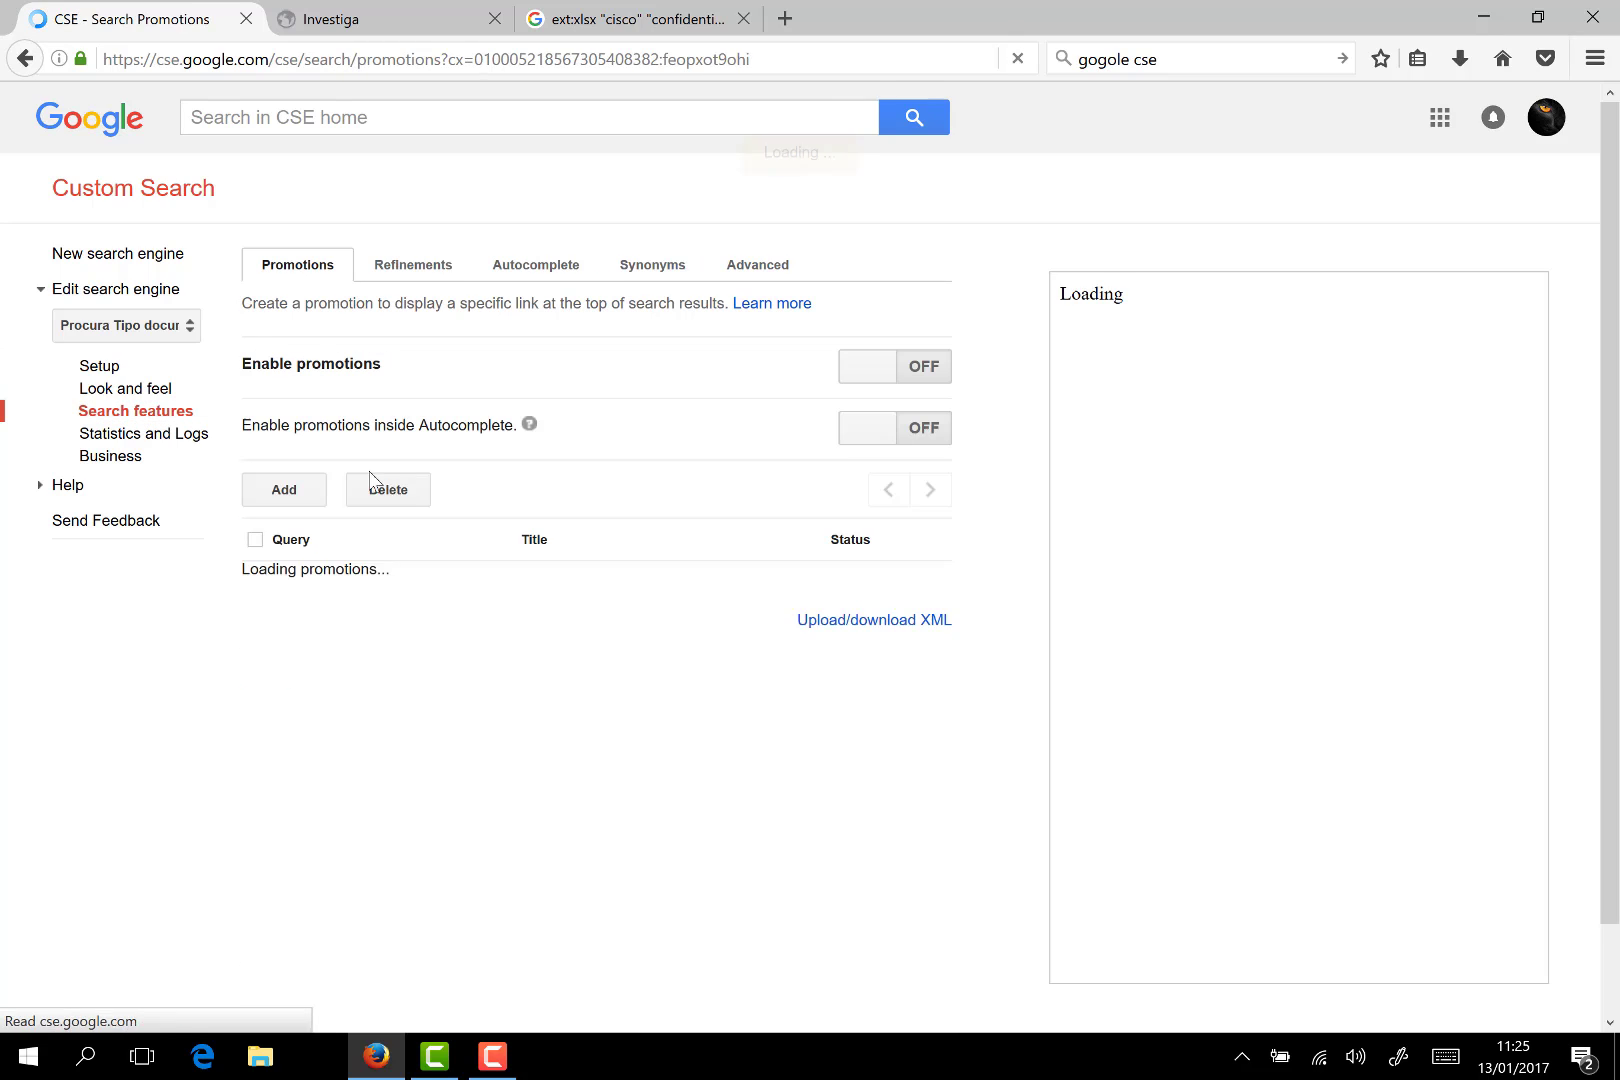
left_click(423, 270)
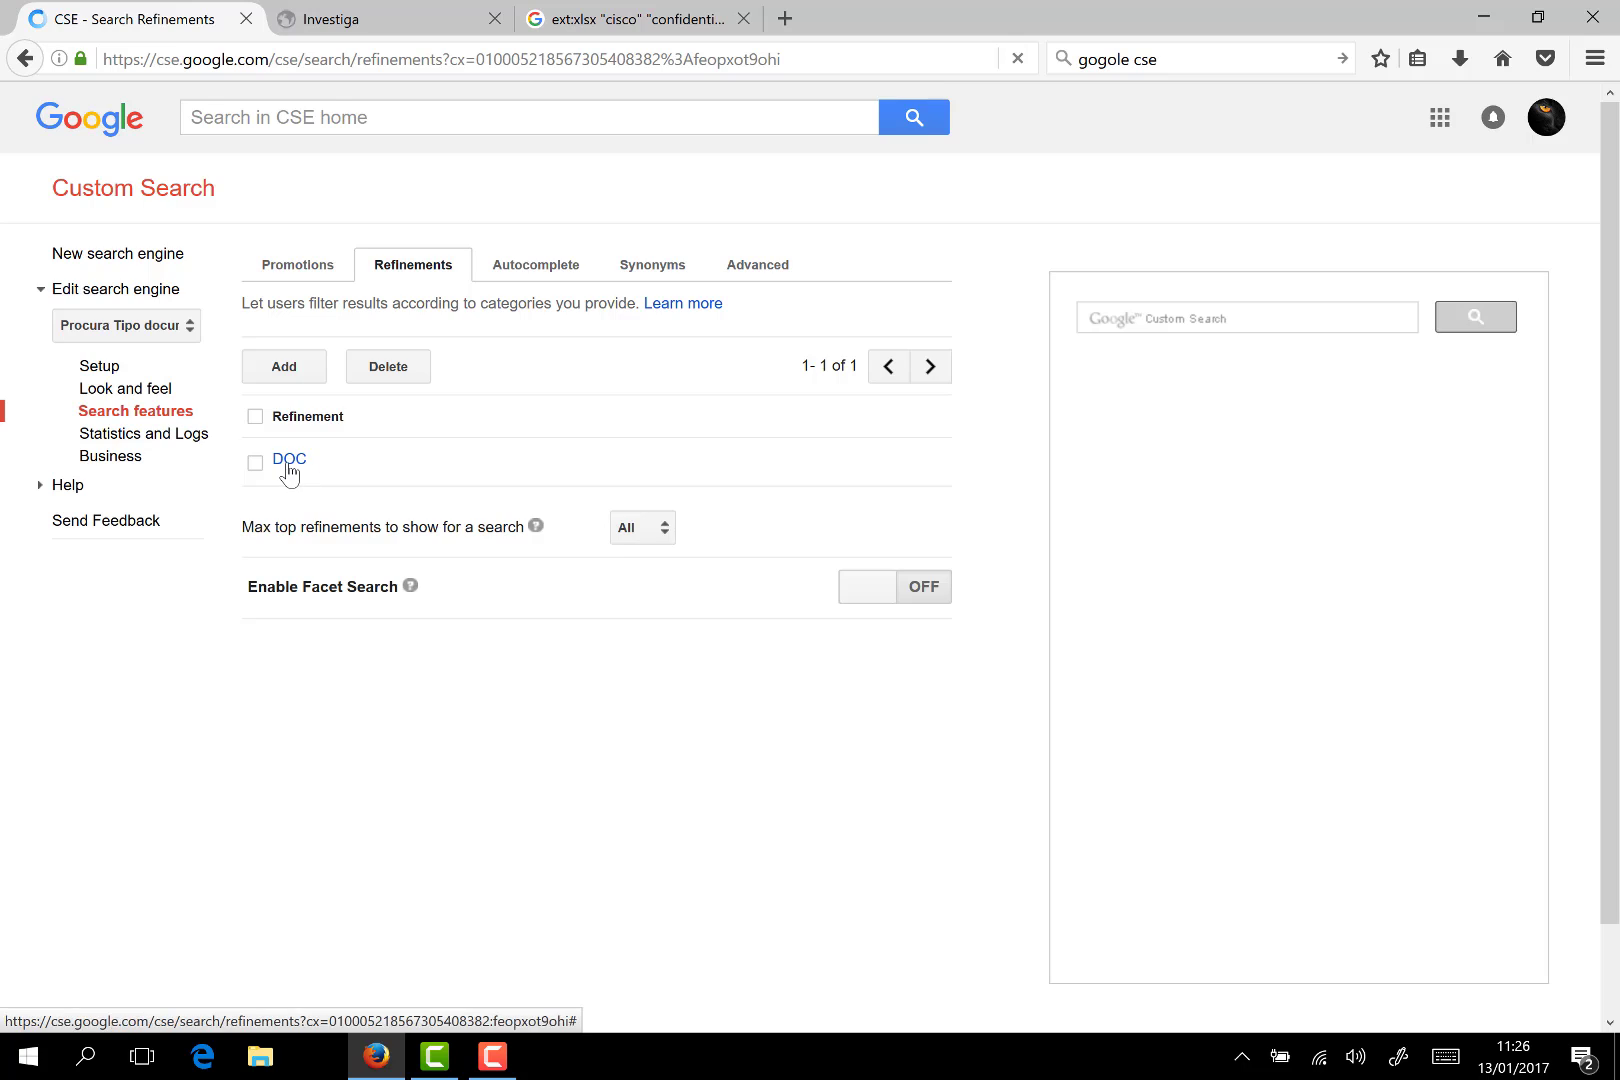
- Extend the DOC refinement's optional words to ext:doc OR ext:docx
left_click(289, 462)
left_click(606, 665)
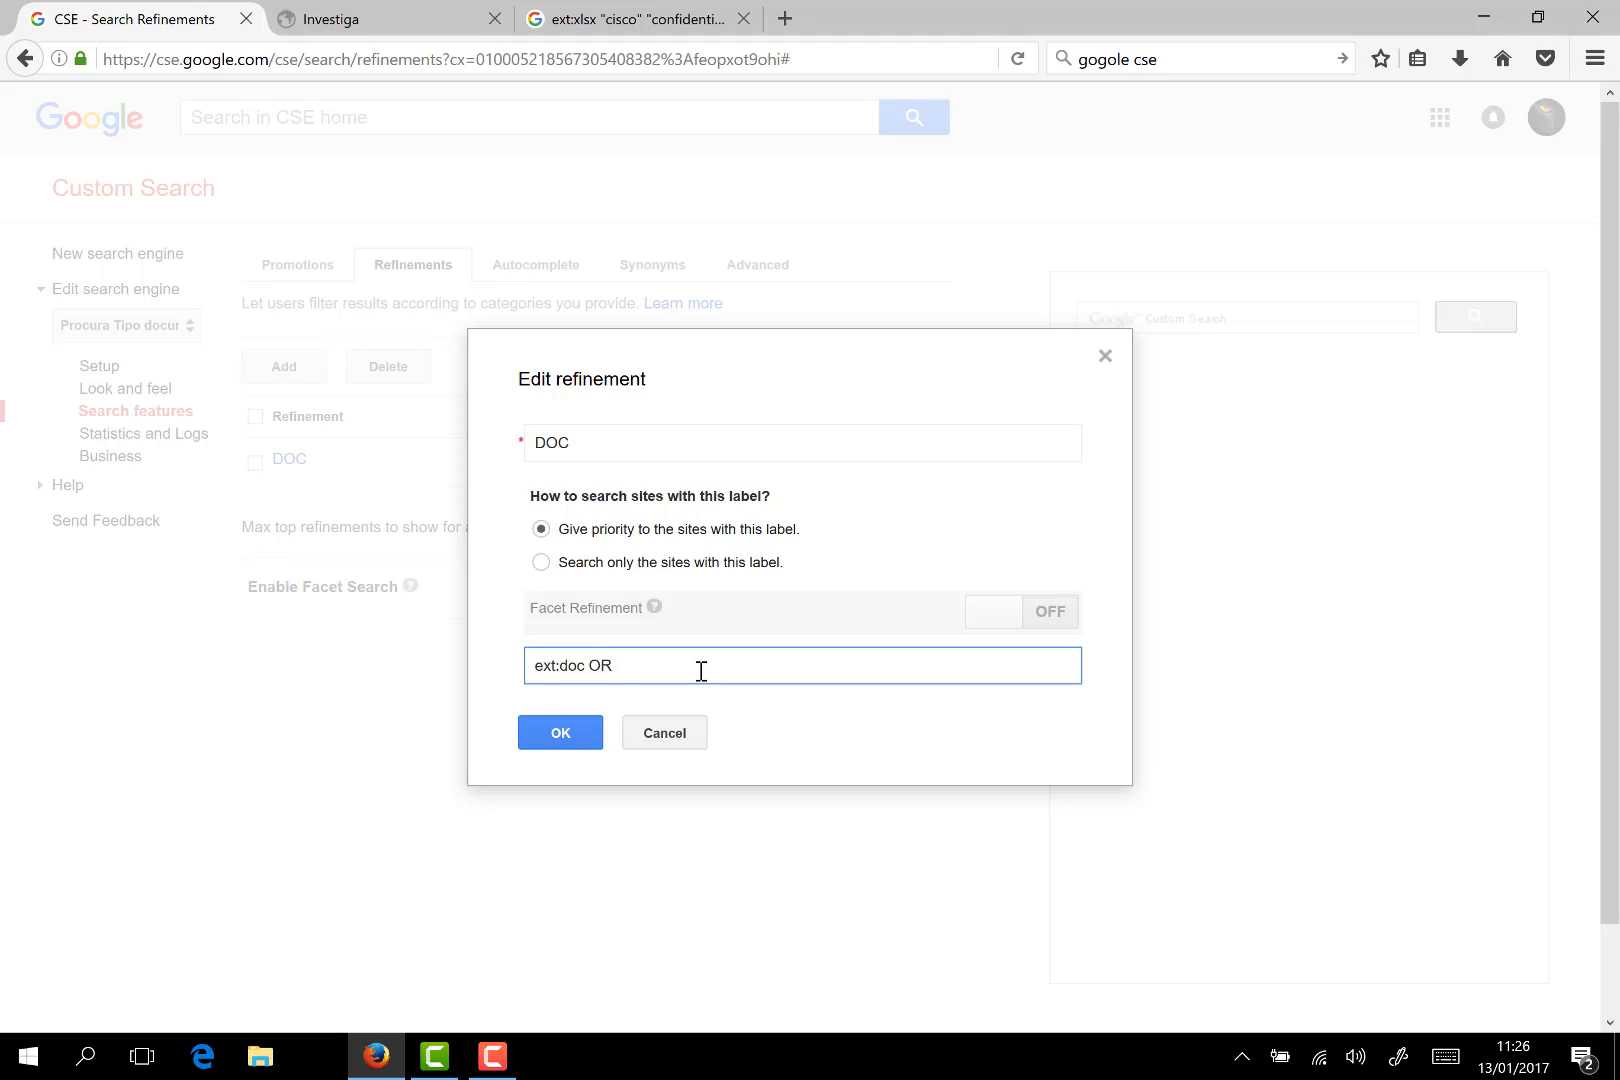
type("ext:docx")
left_click(568, 731)
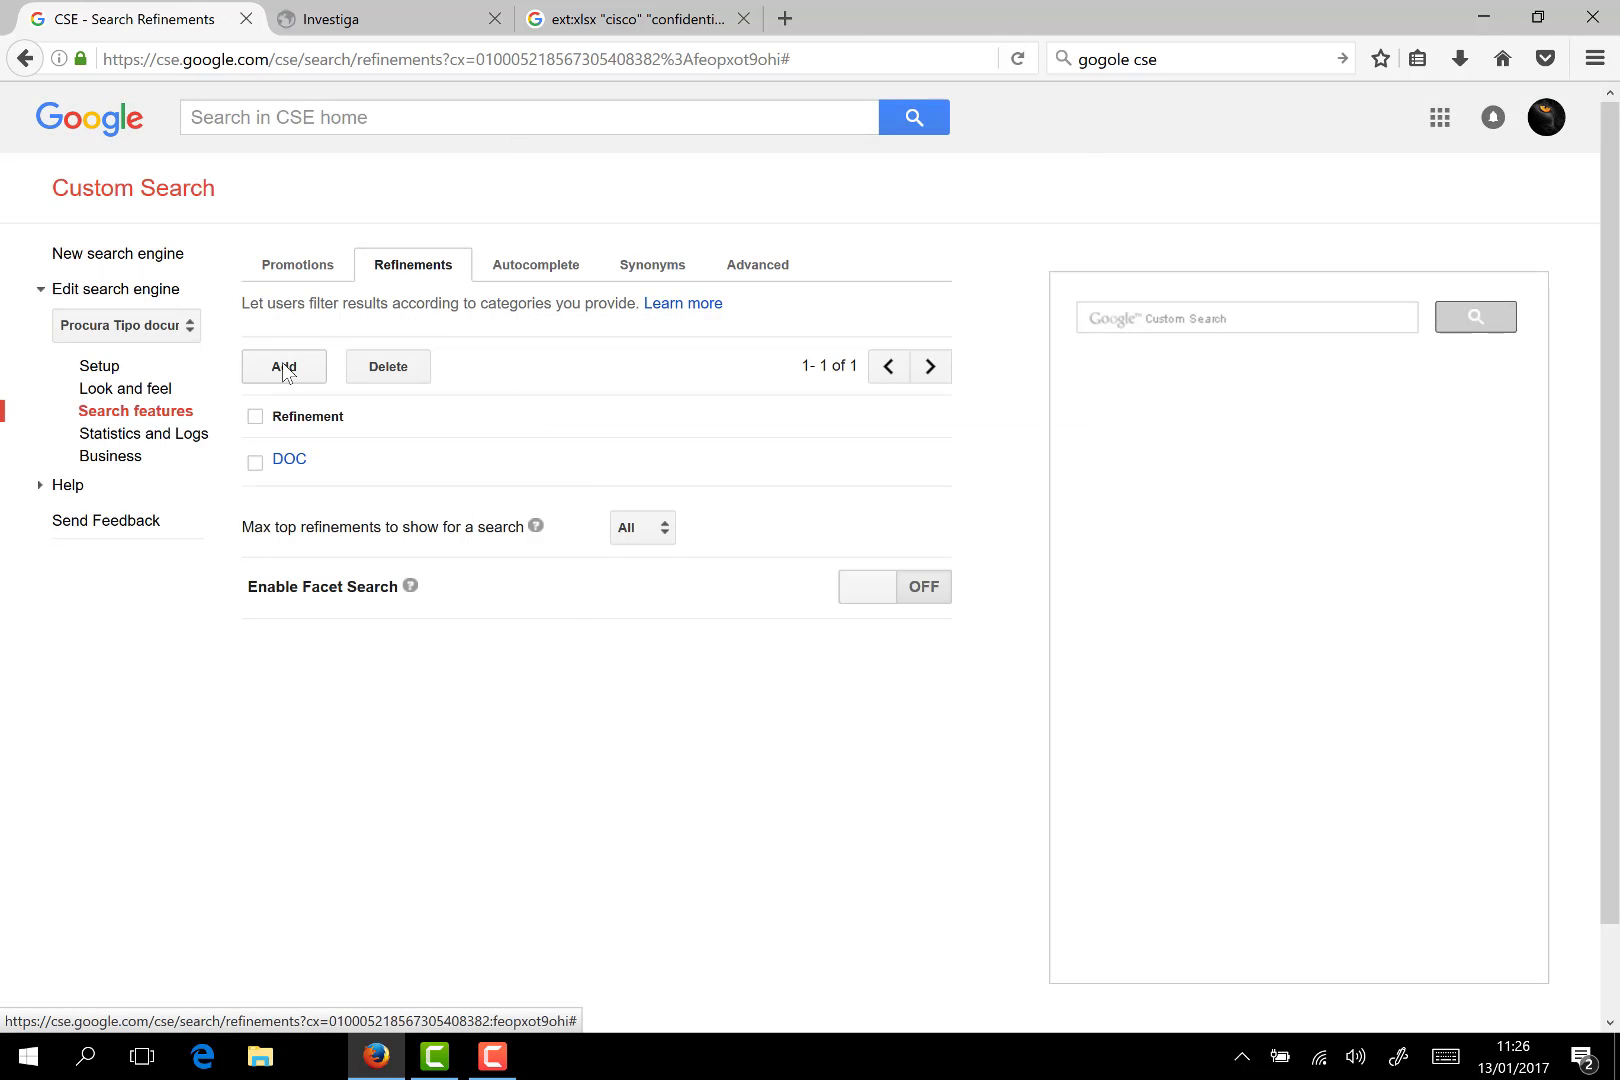
- Try to add a refinement named XLS with the optional words ext:xls OR ext:xlsx OR ext:csv
left_click(304, 356)
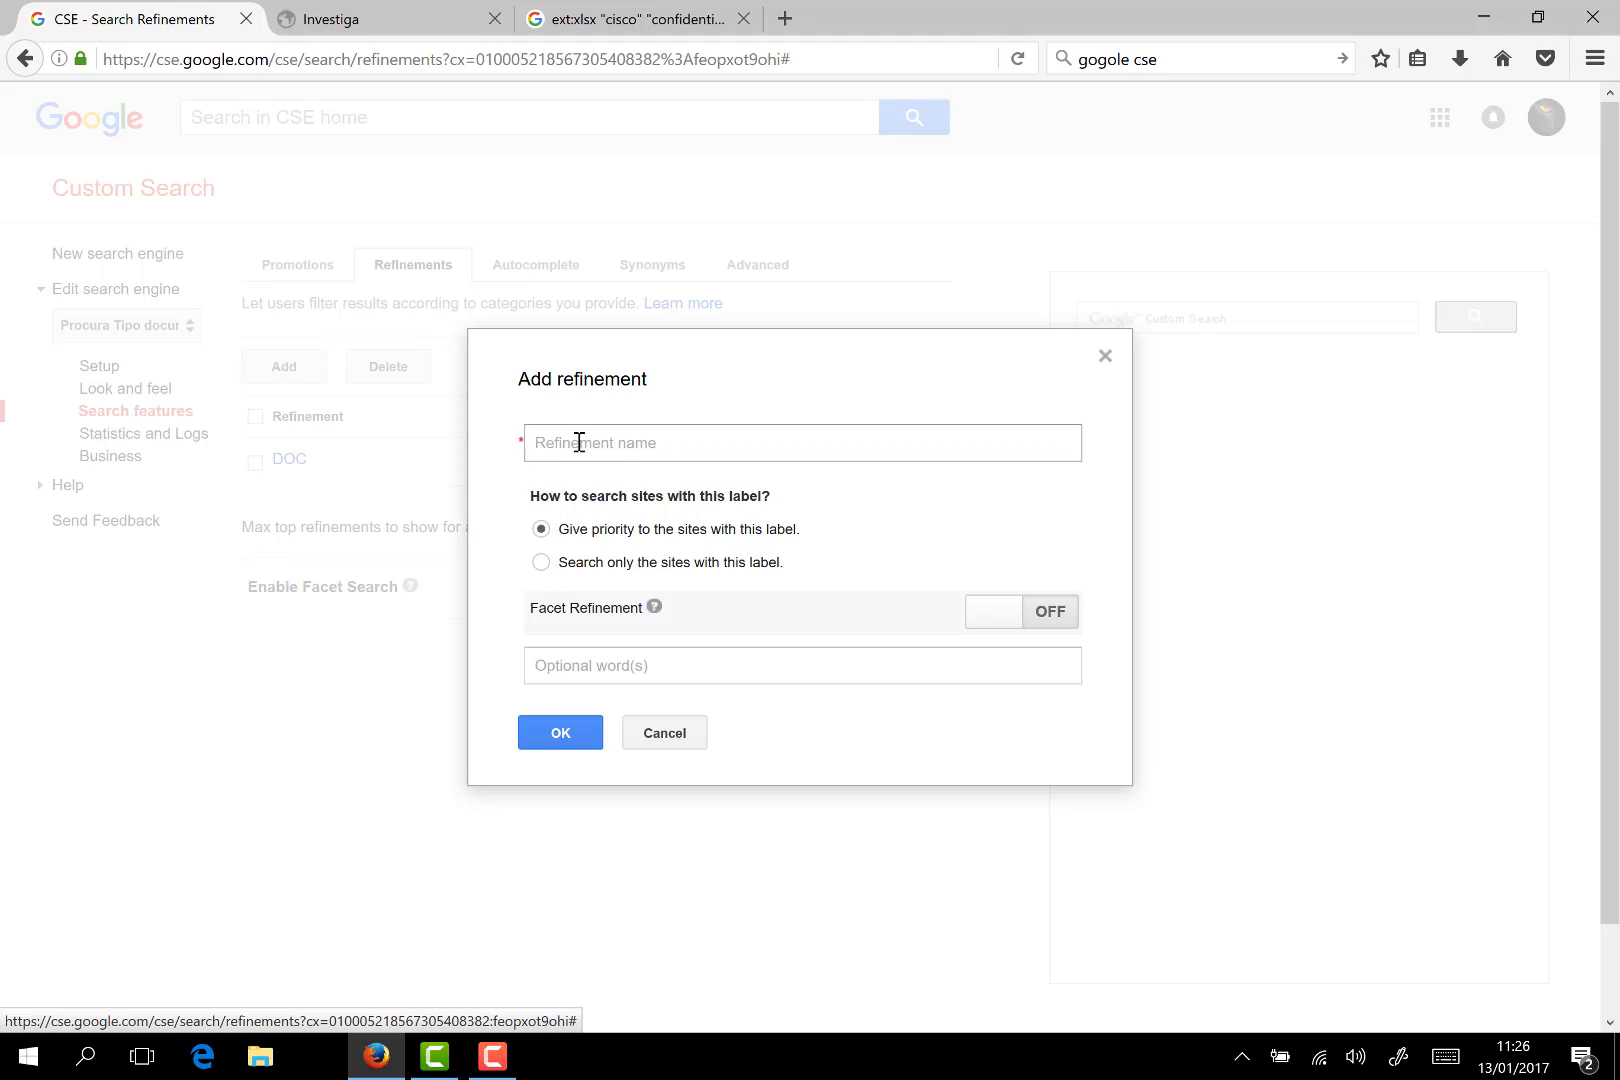
left_click(617, 446)
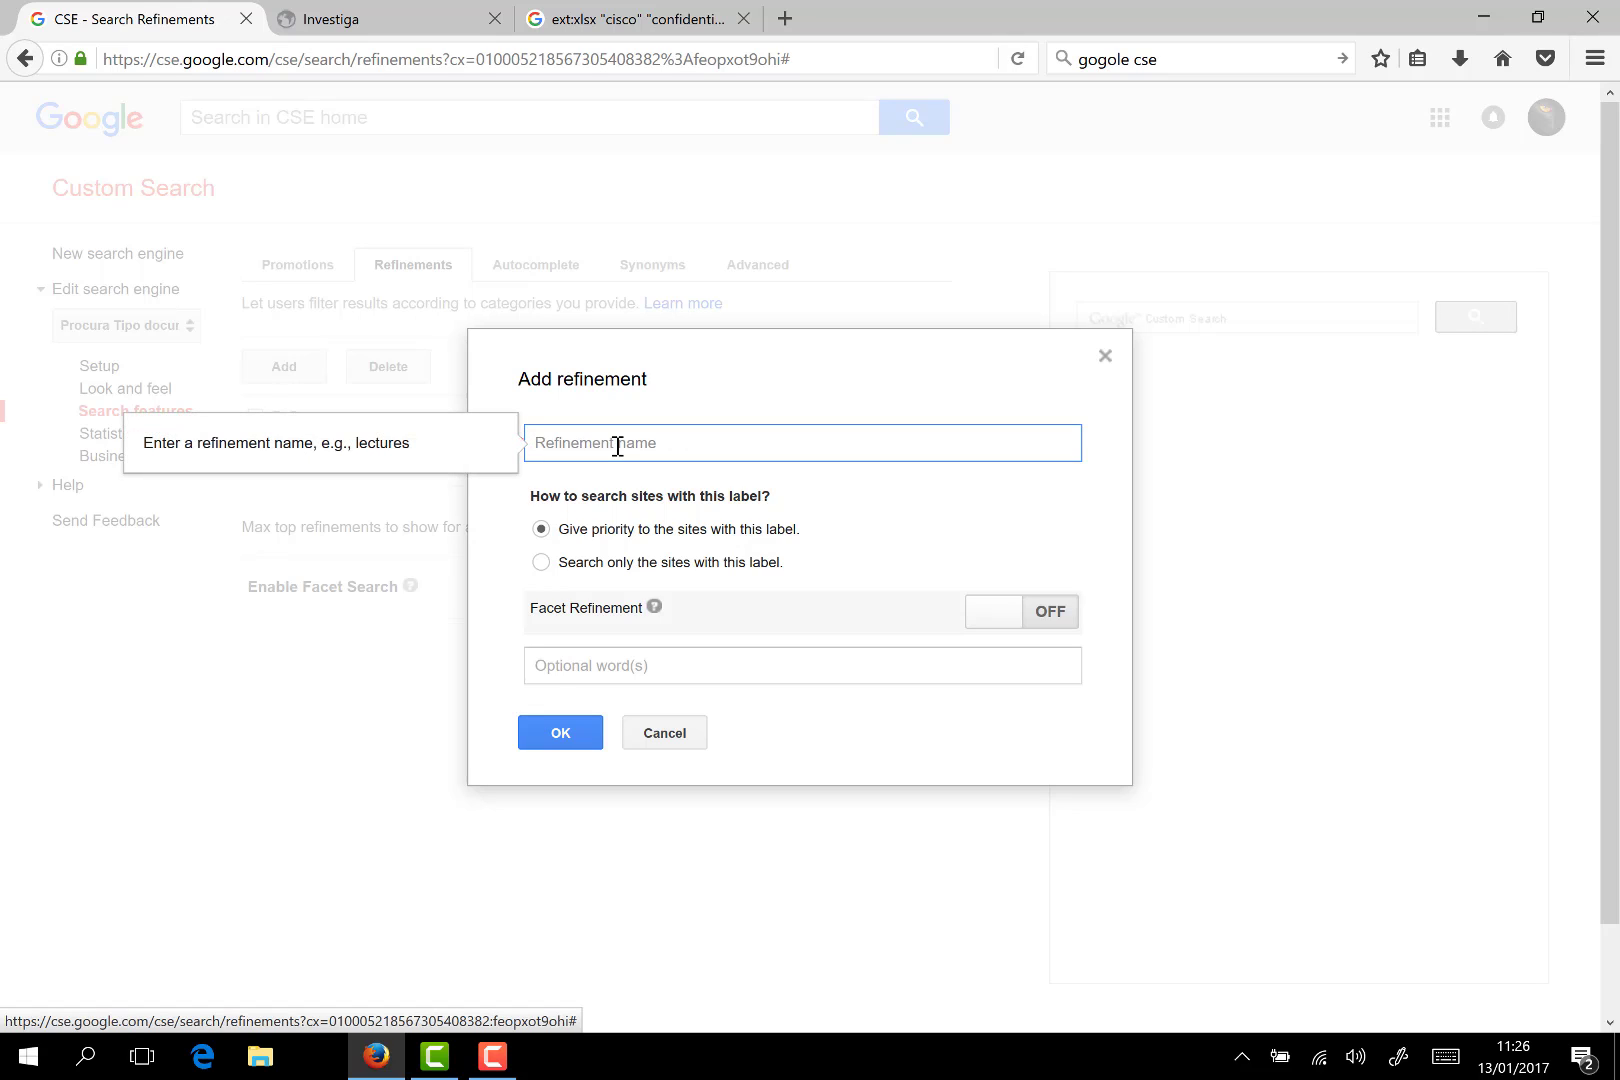
type("XLS")
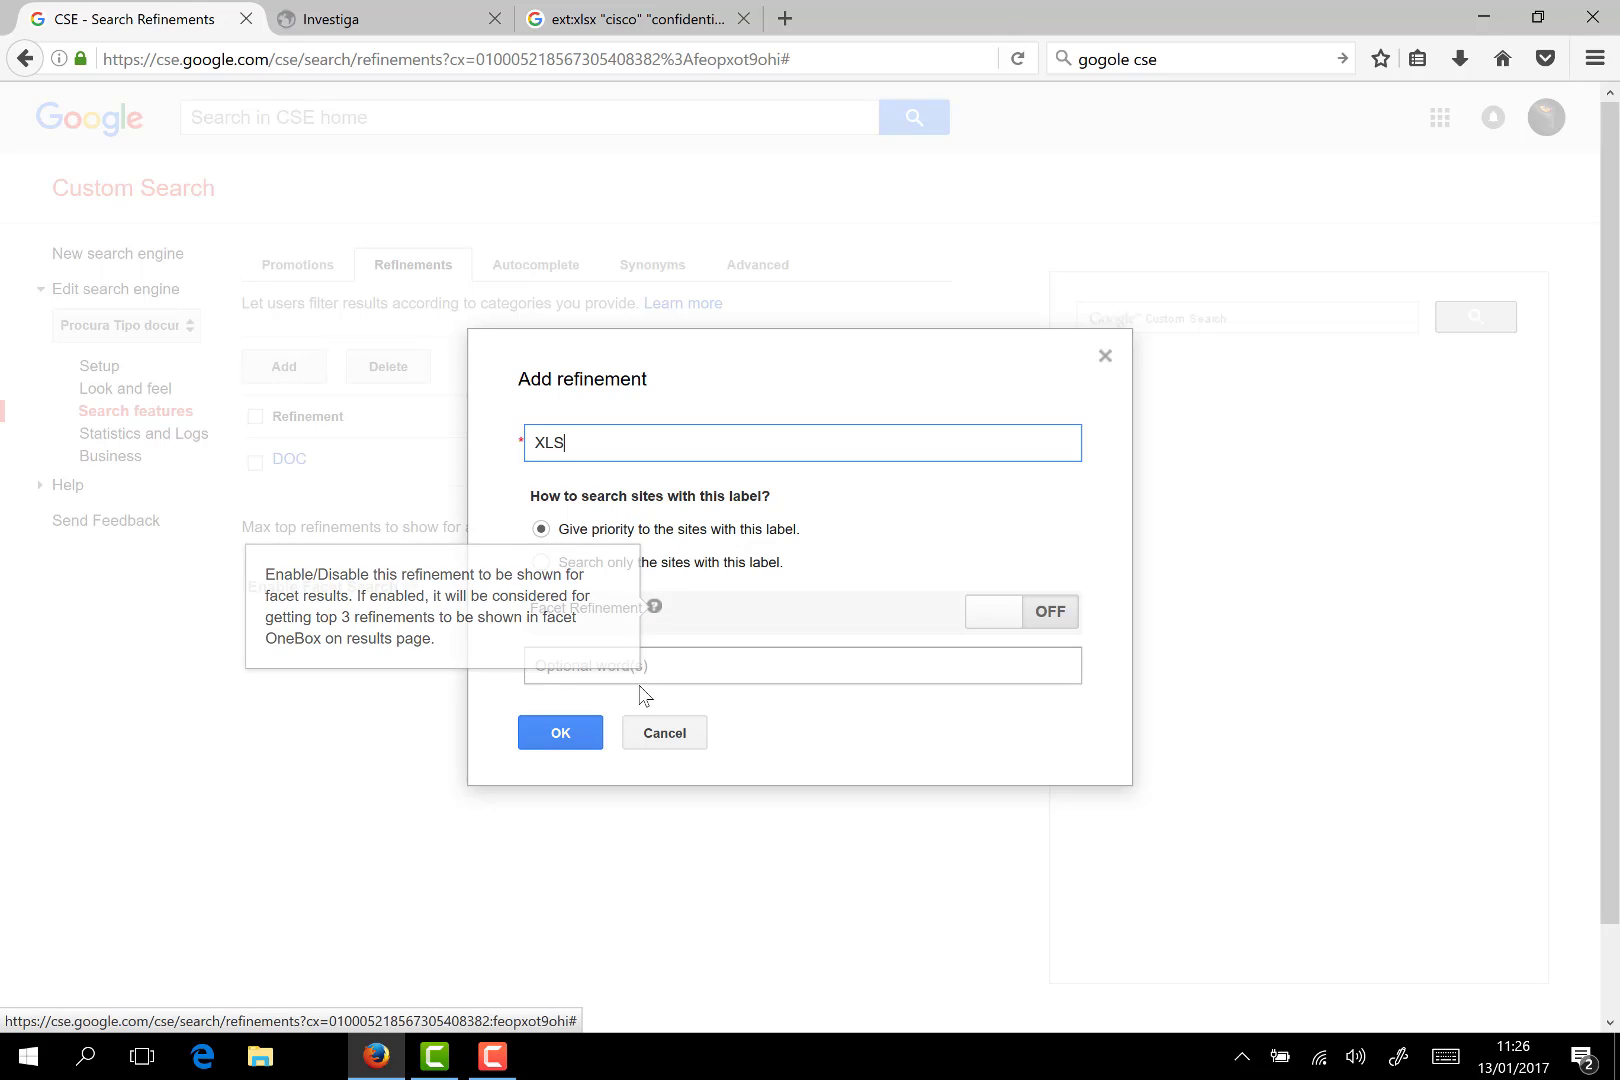
left_click(669, 658)
type("ext")
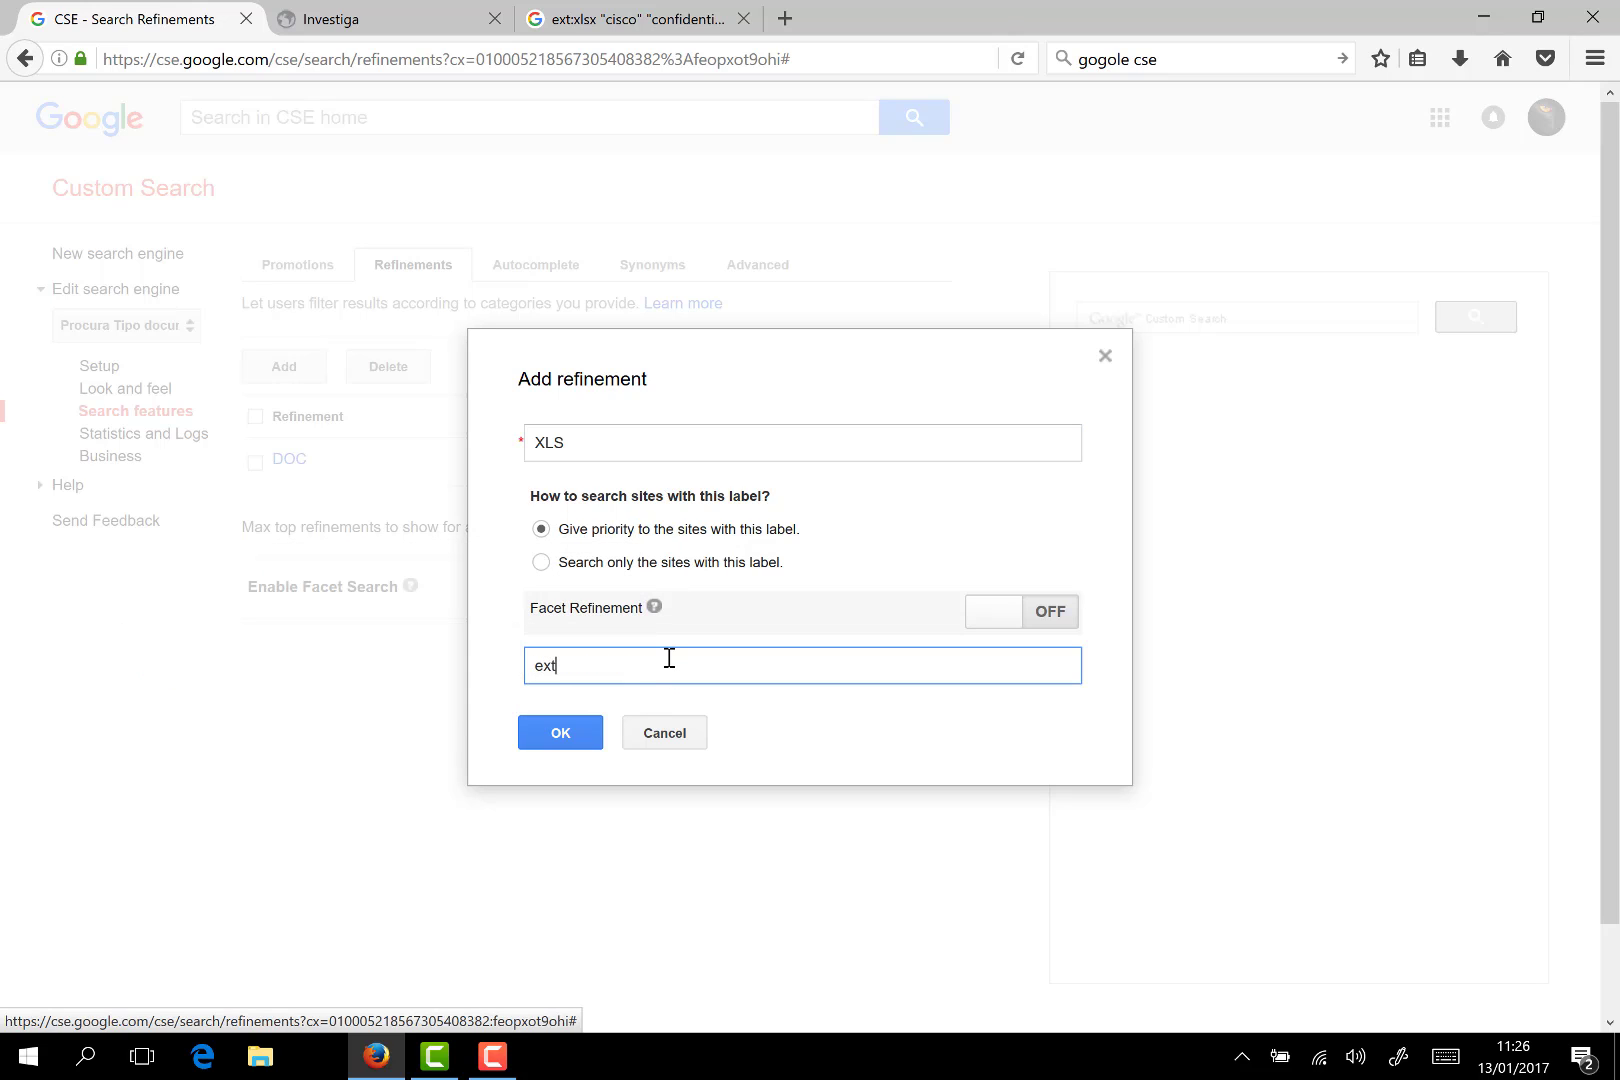
type(":xls OR ext:xlsx OR ext:csv")
left_click(561, 735)
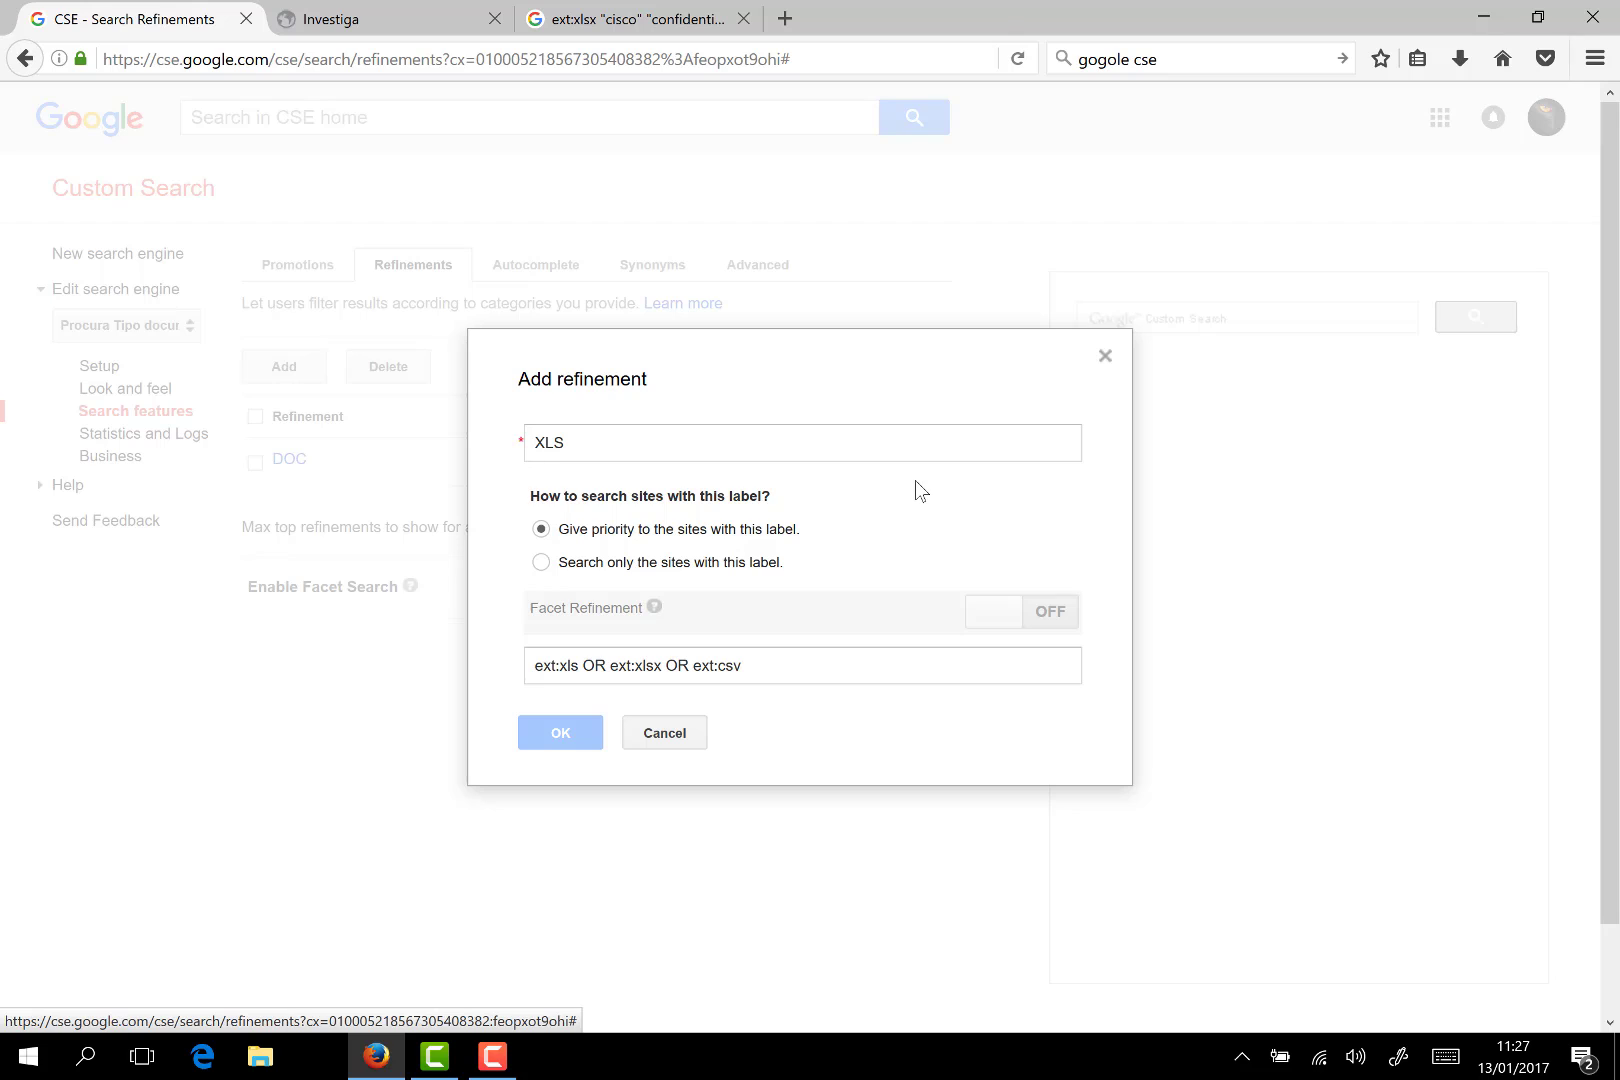
left_click(1098, 356)
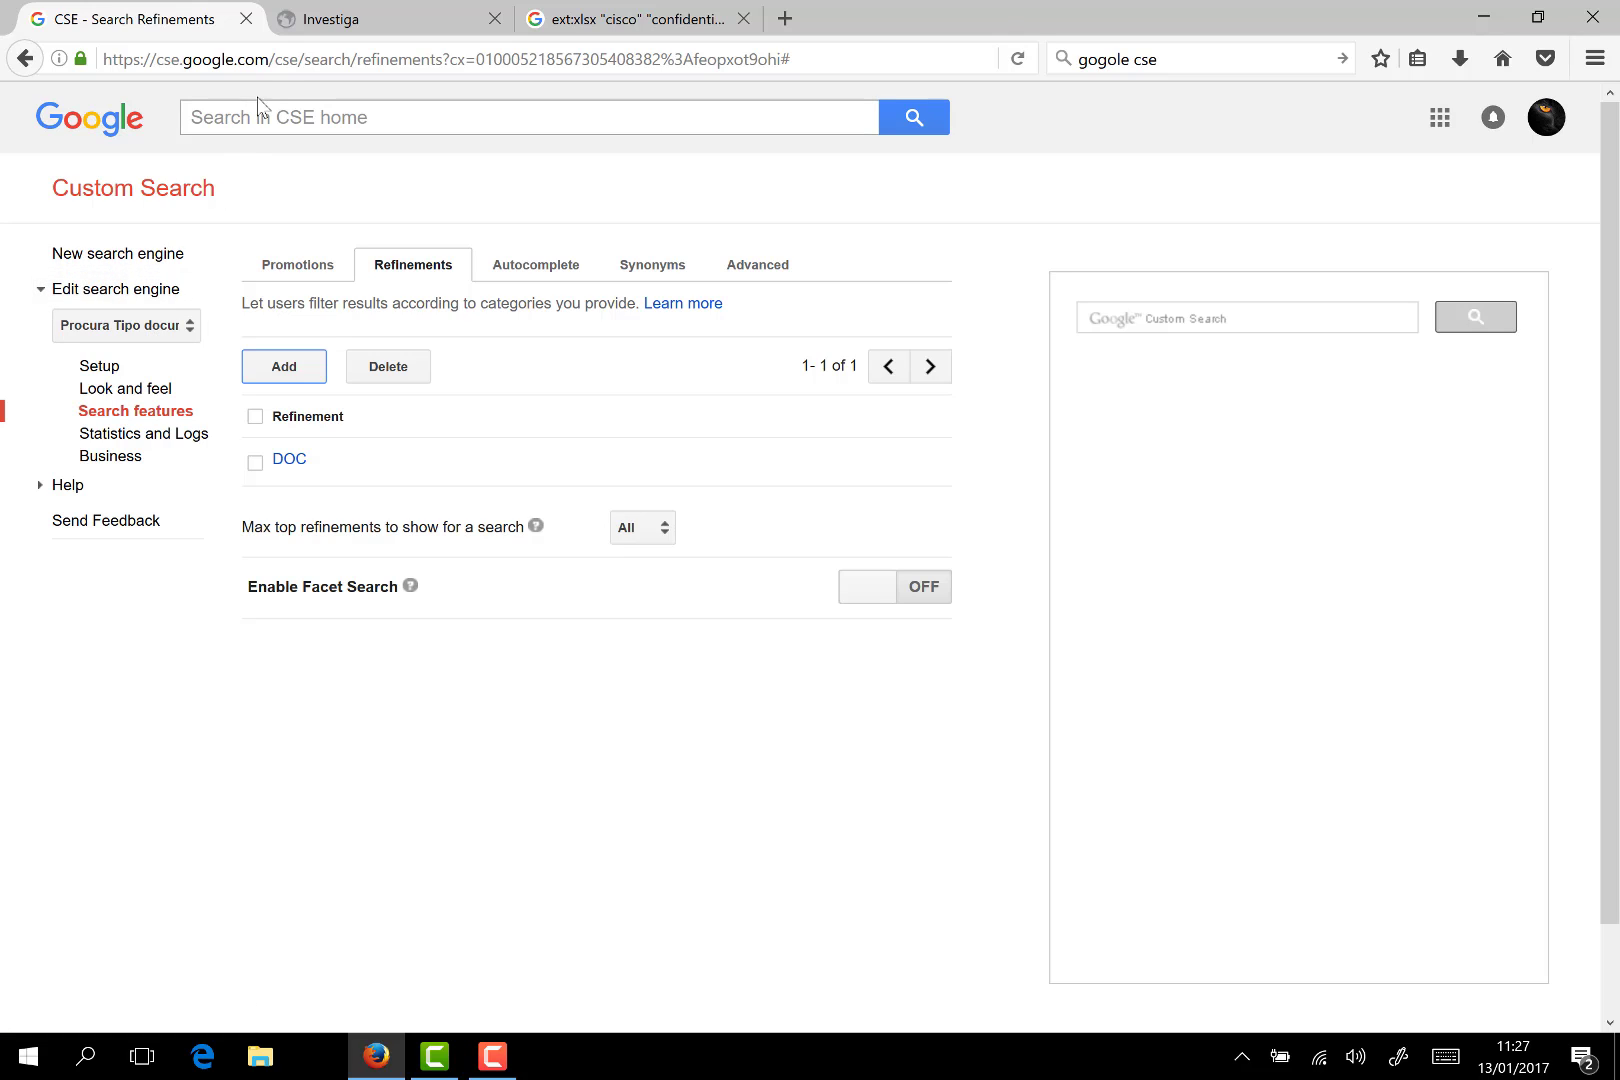
- Reload the refinements page and try again to add the XLS refinement with ext:xls OR ext:xlsx OR ext:csv
left_click(277, 61)
key("ctrl+a")
key("Return")
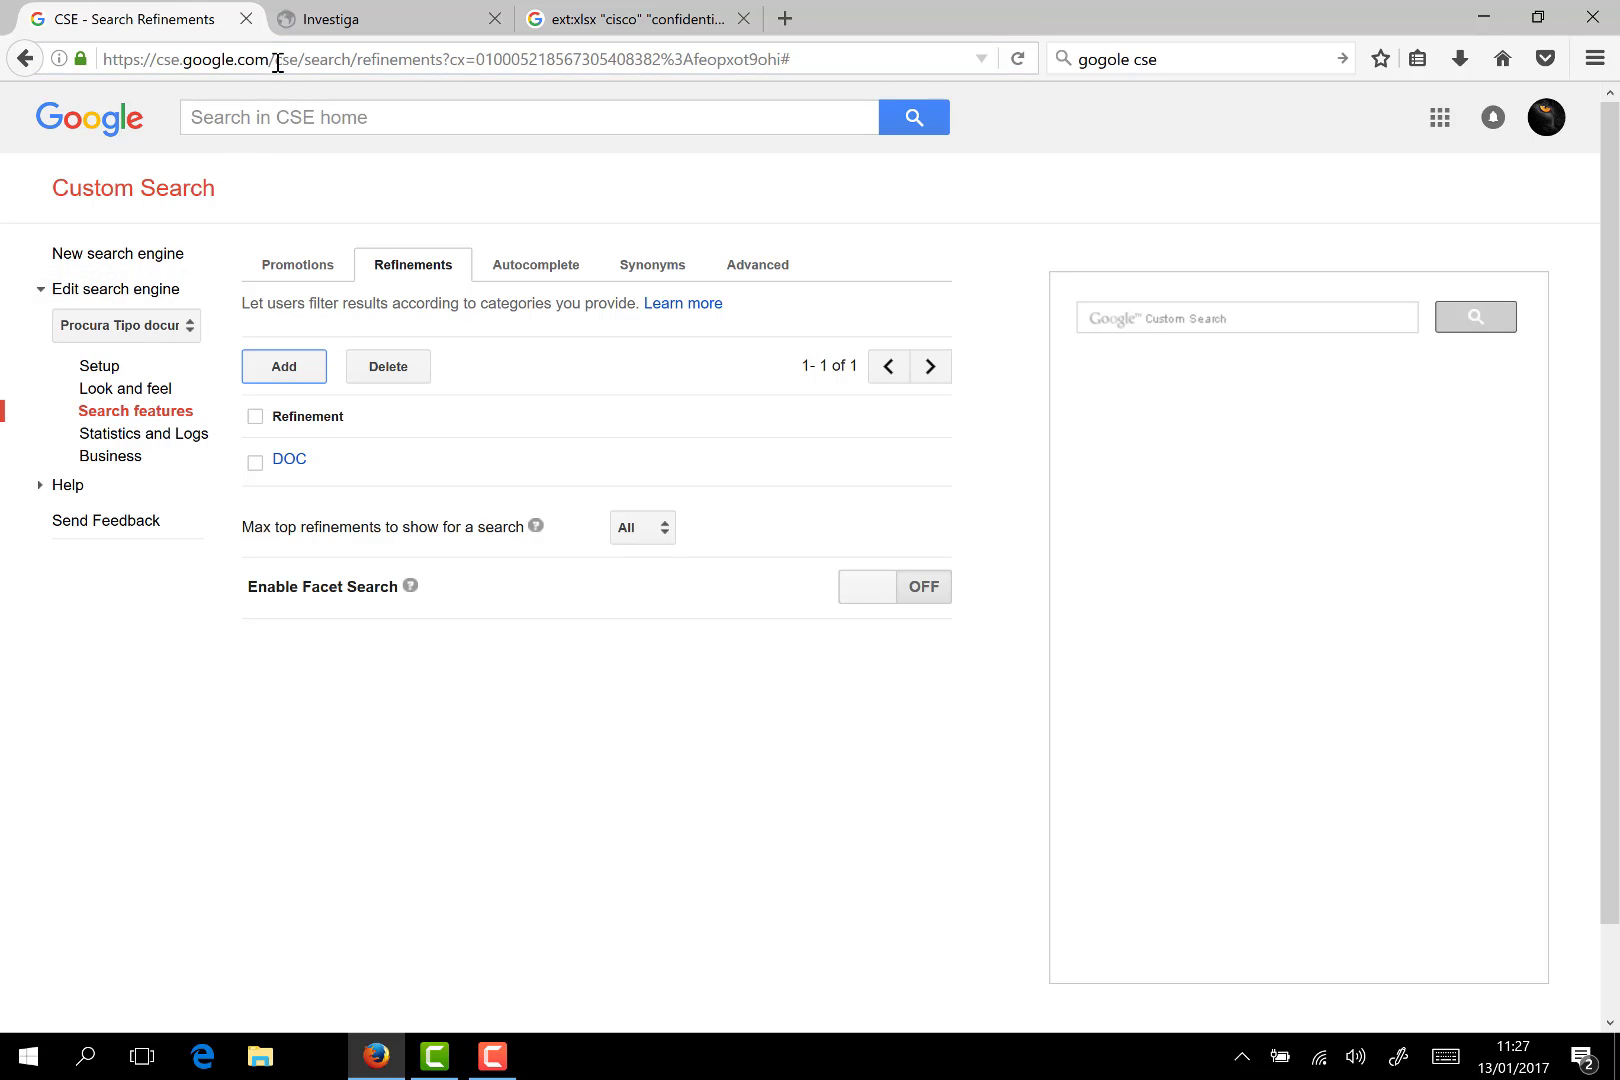
left_click(284, 366)
left_click(574, 437)
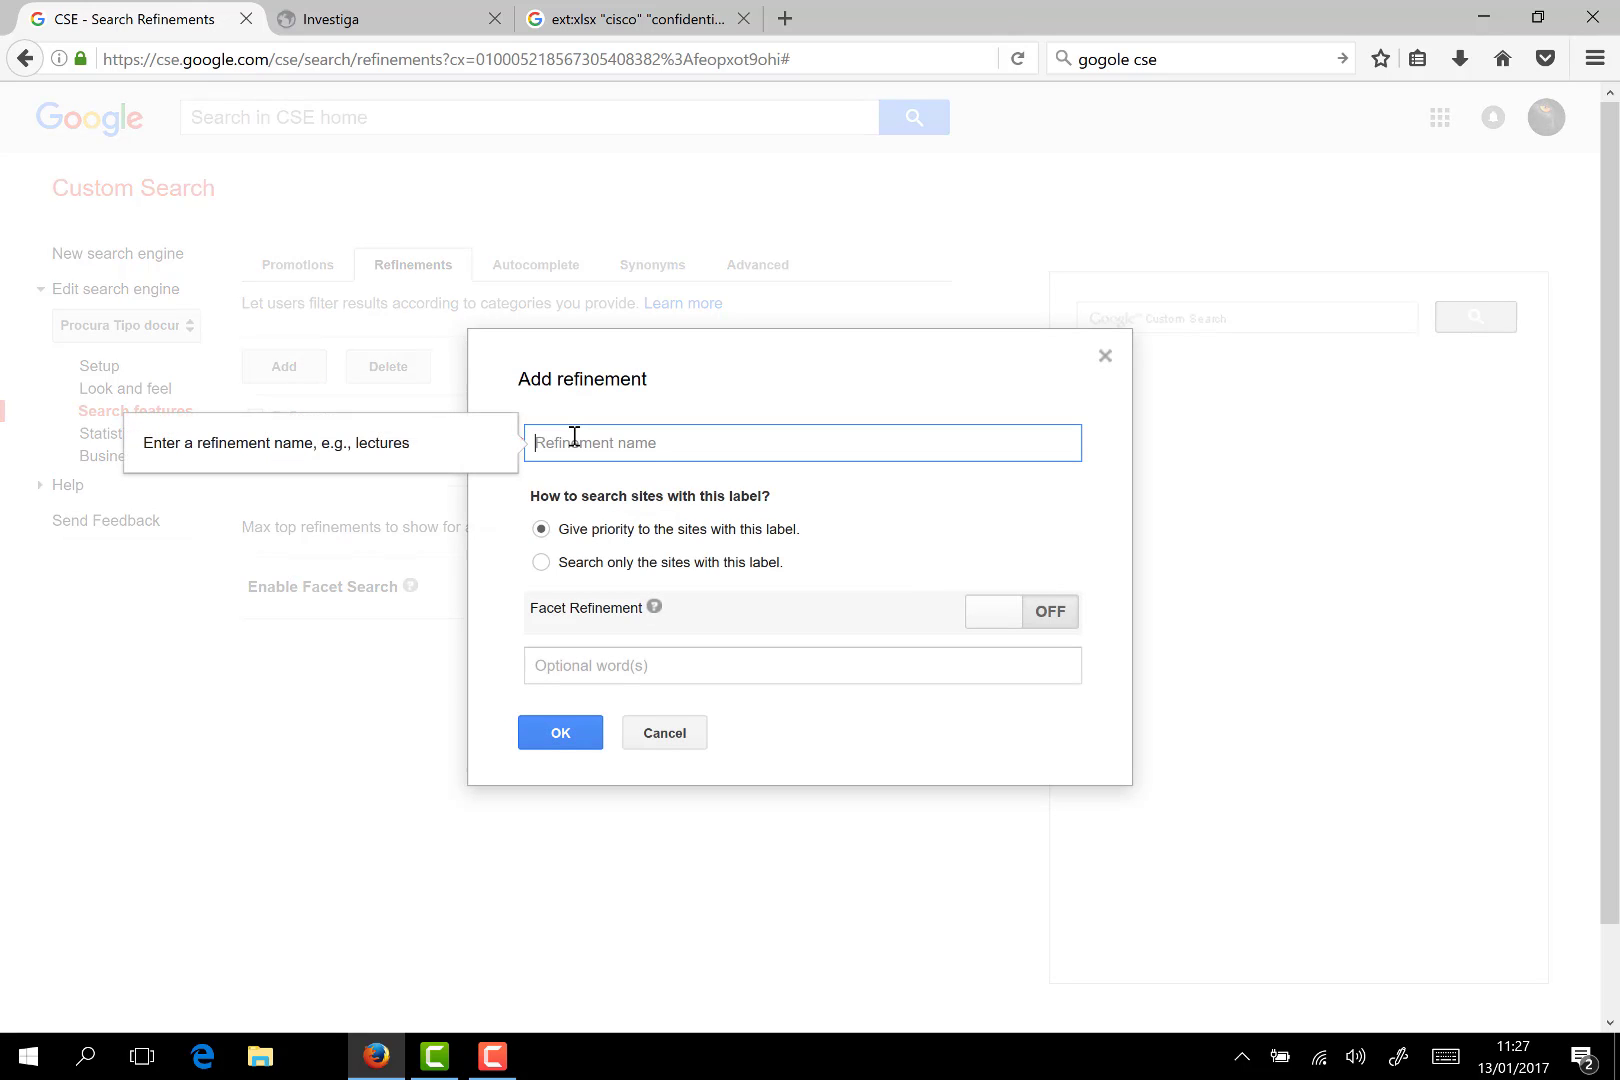
type("XLS")
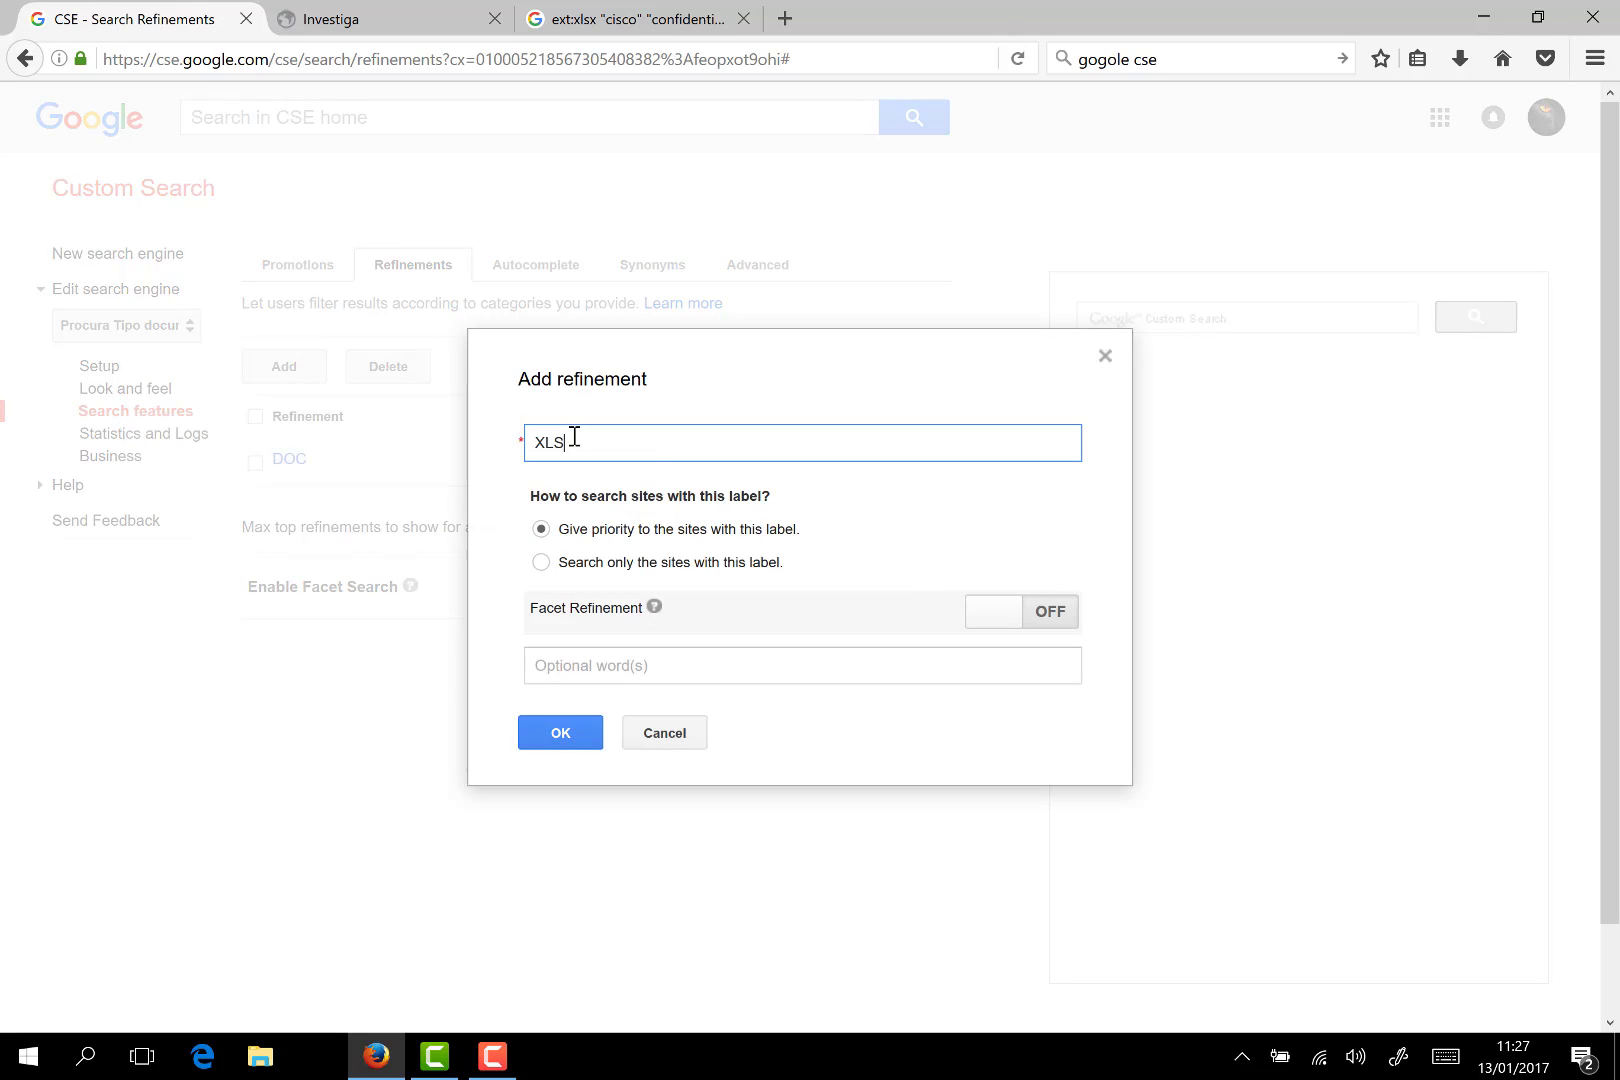
left_click(669, 670)
type("e")
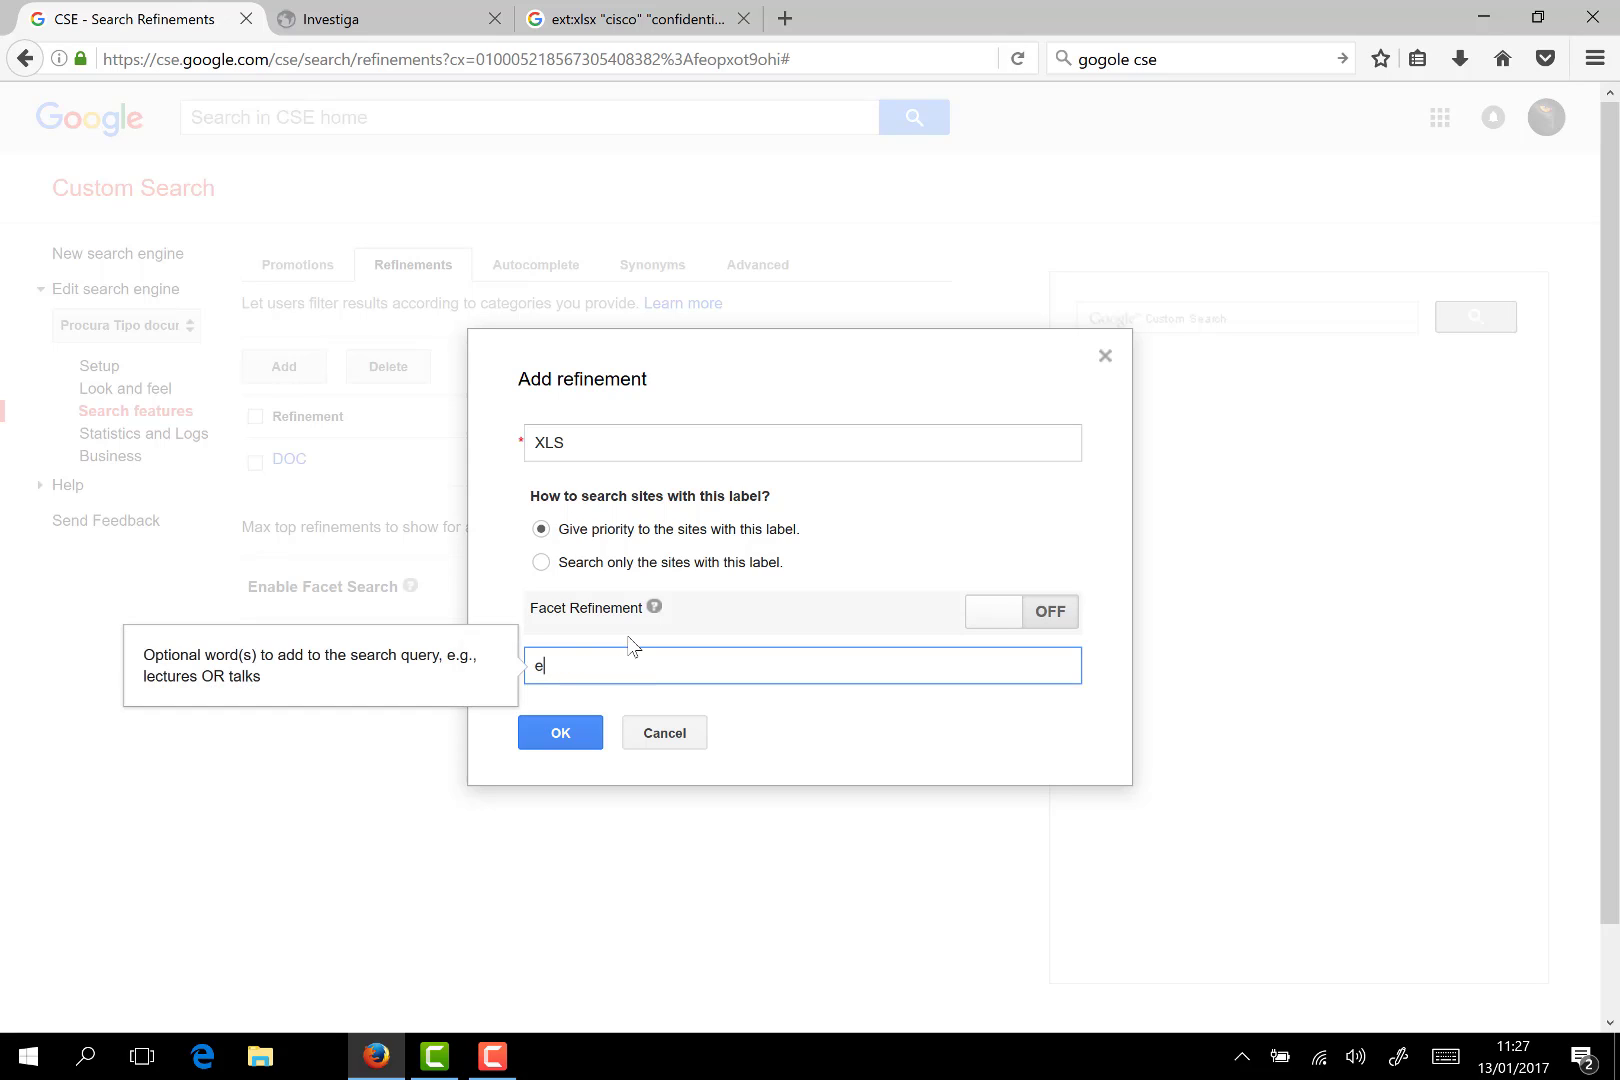
type("xt")
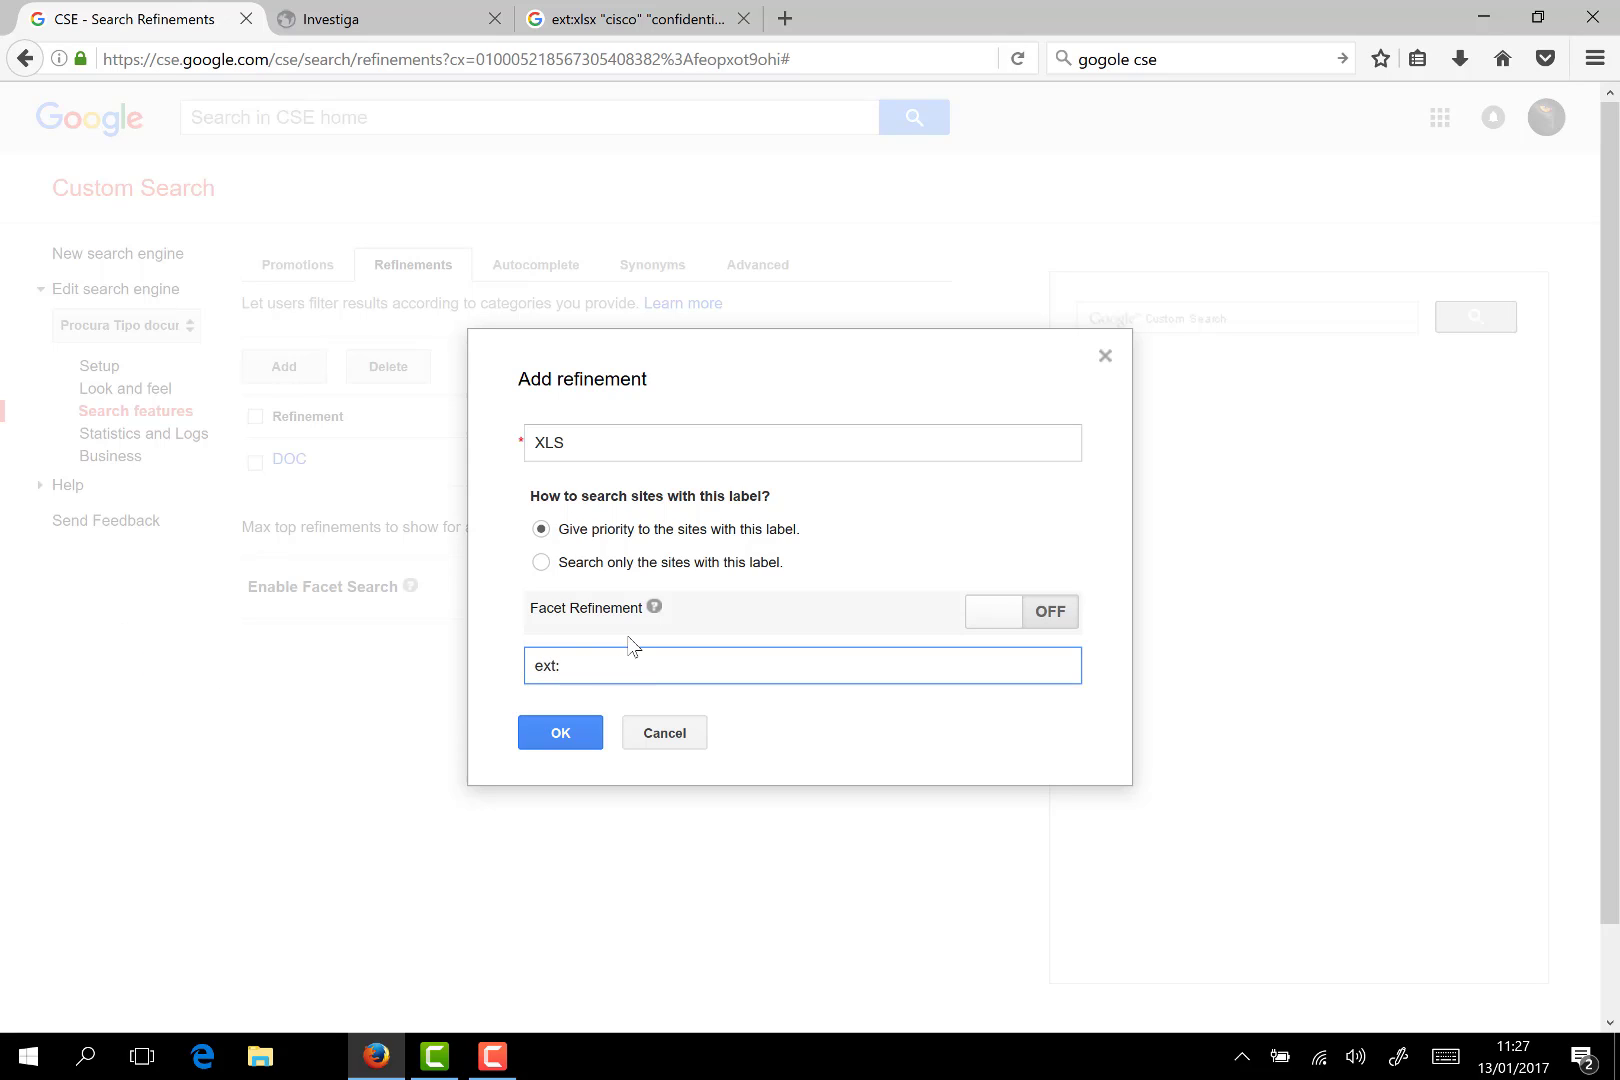
type(":xlsx")
type(" OR")
type(" ext:xlsx ")
type("OR")
type(" ext:")
type("csv")
left_click(588, 735)
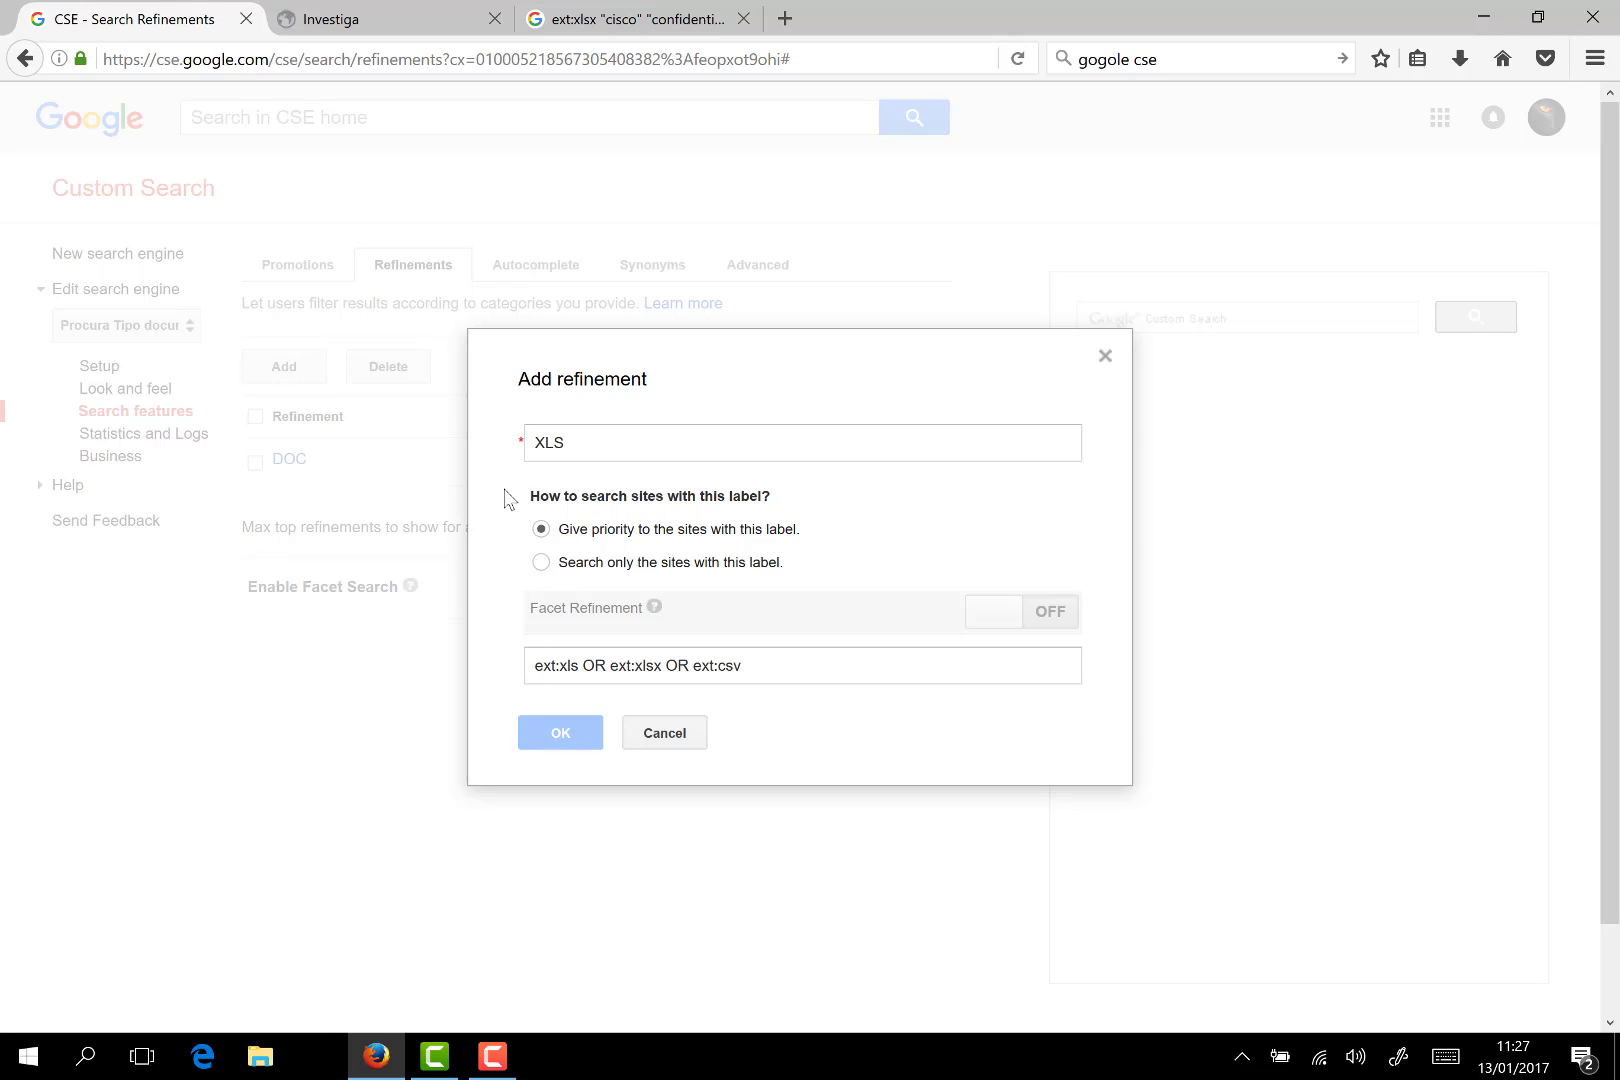
left_click(1104, 357)
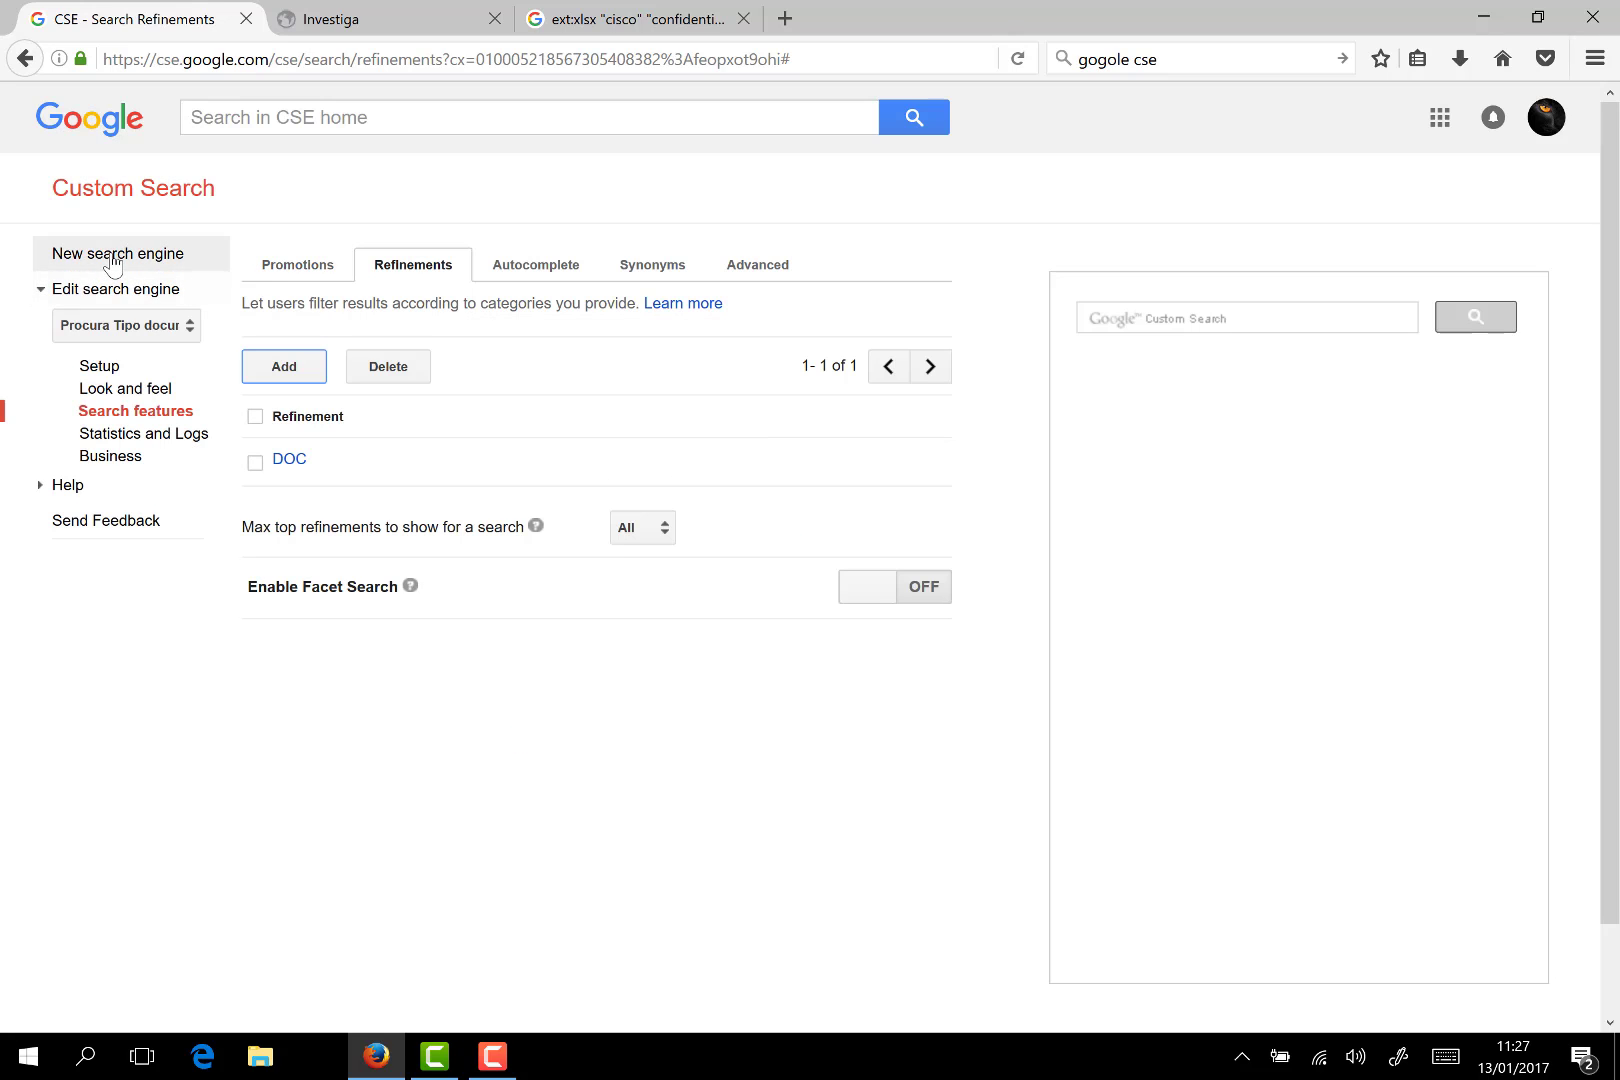
- Go back to the list of search engines, reopen Procura Tipo documento and show its refinements
left_click(138, 200)
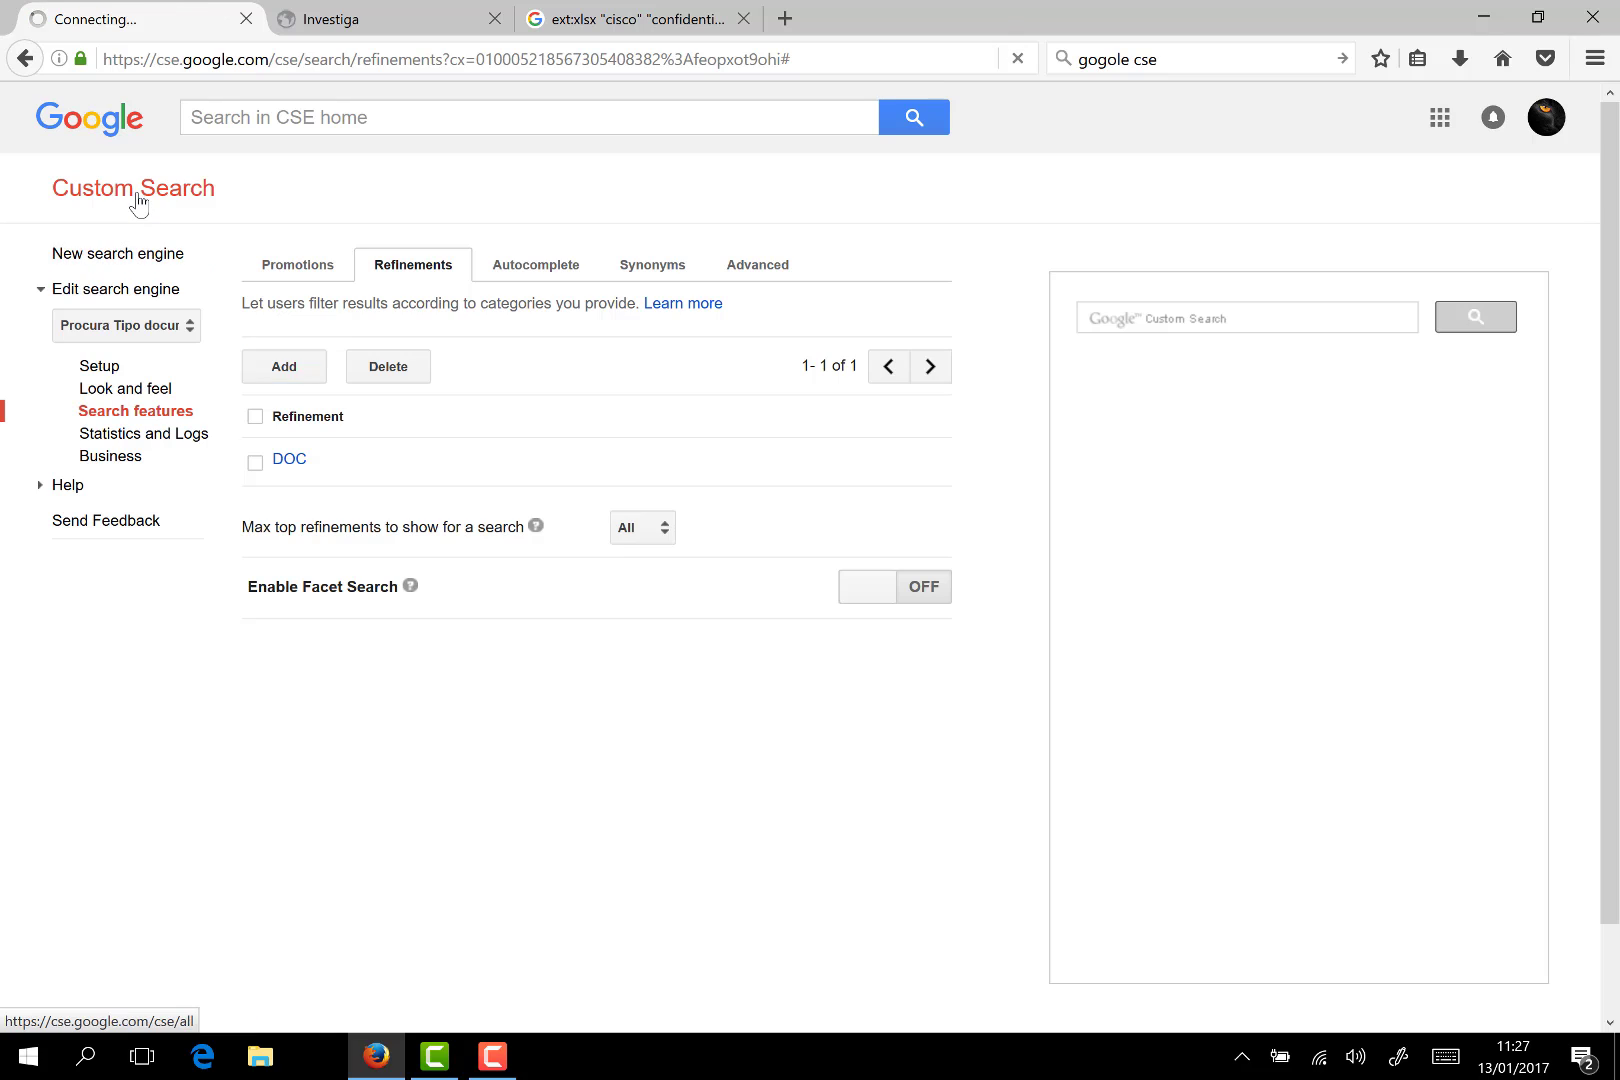
left_click(106, 290)
left_click(122, 293)
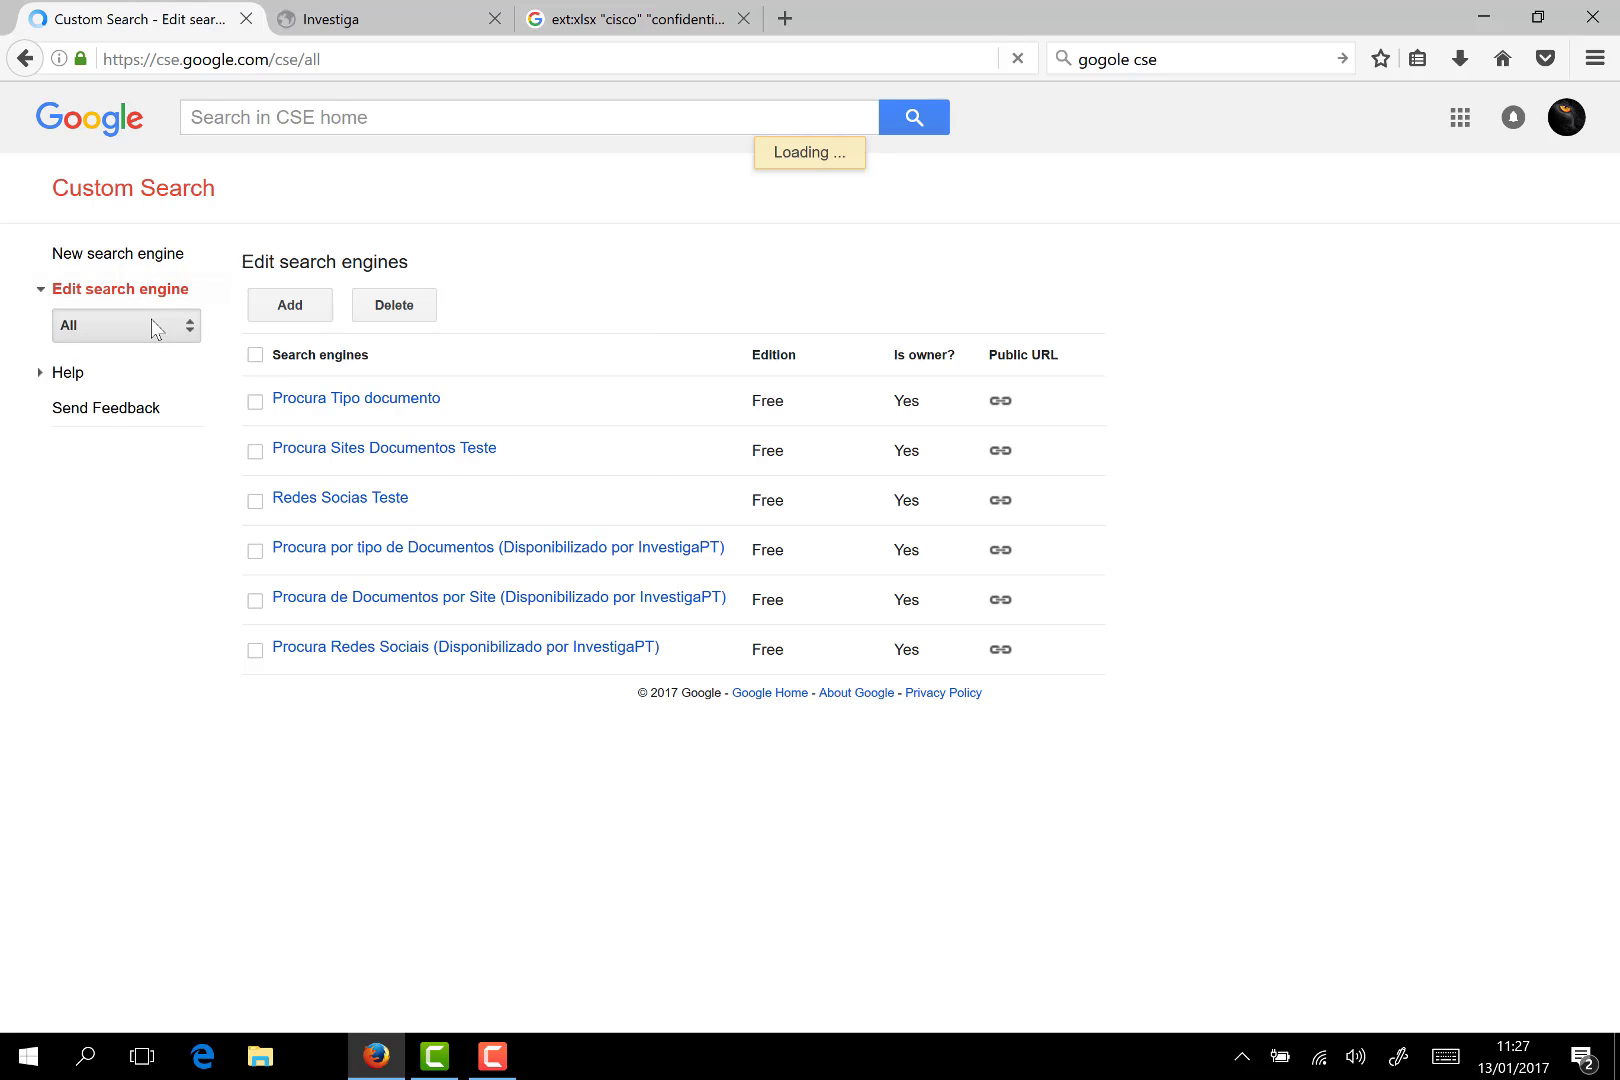
left_click(150, 325)
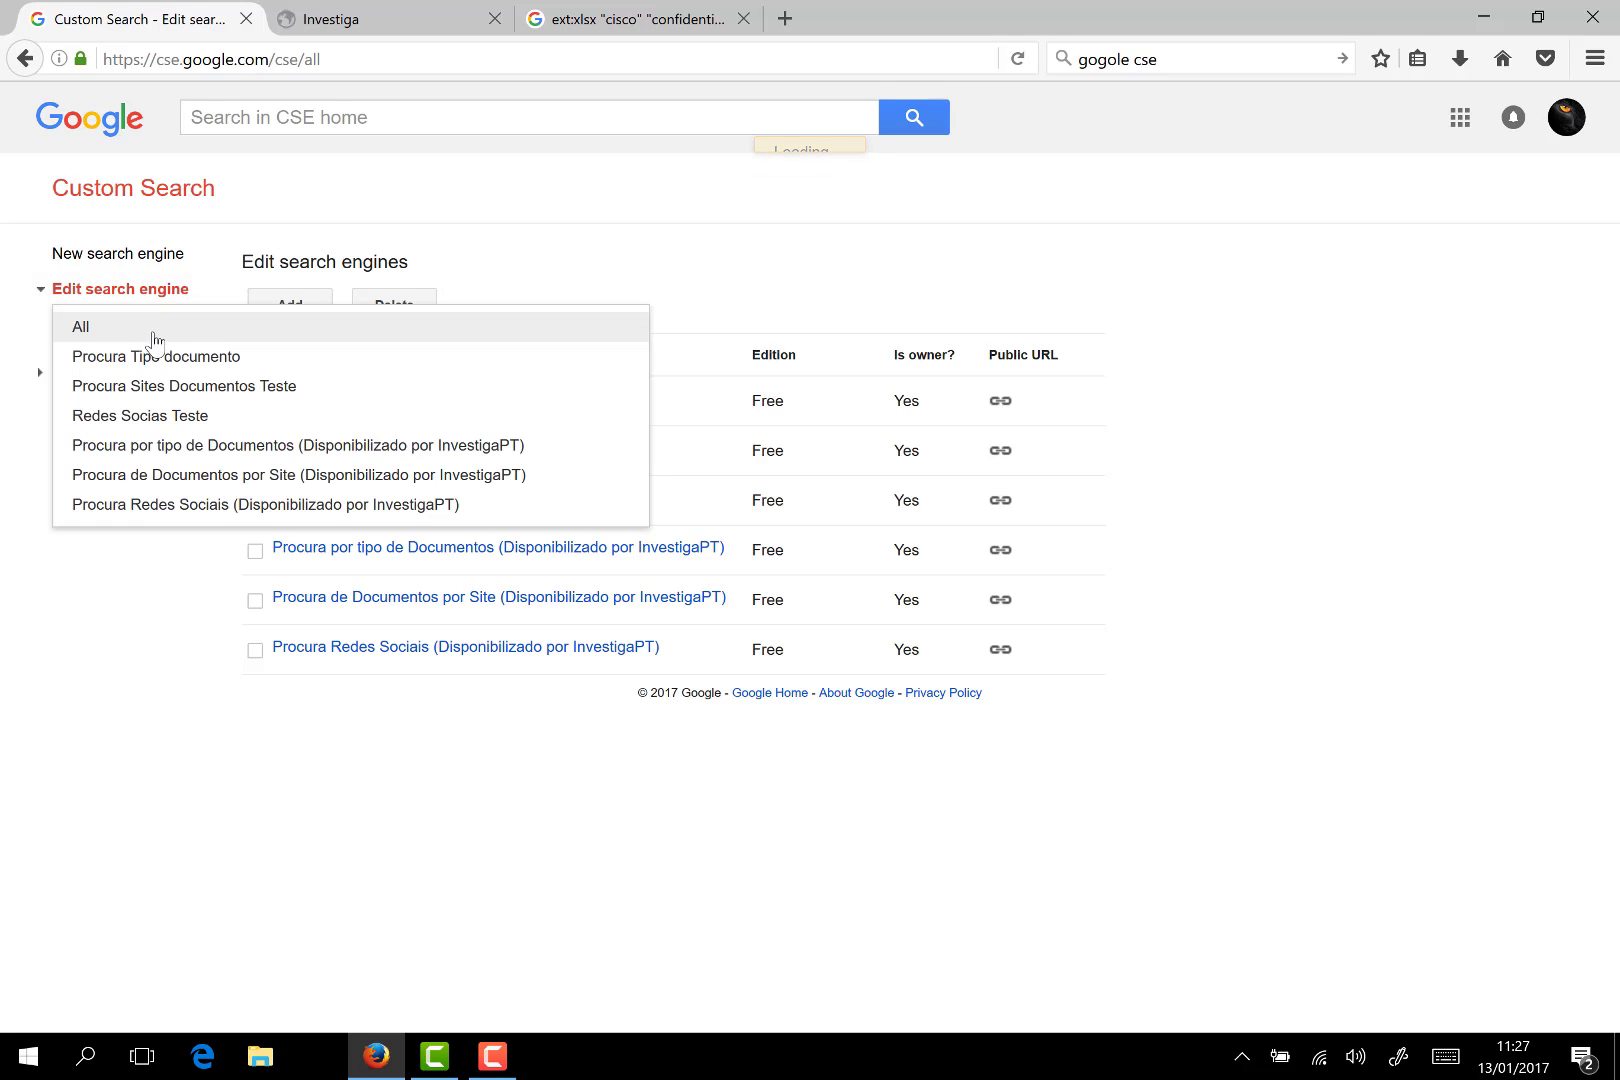
left_click(231, 358)
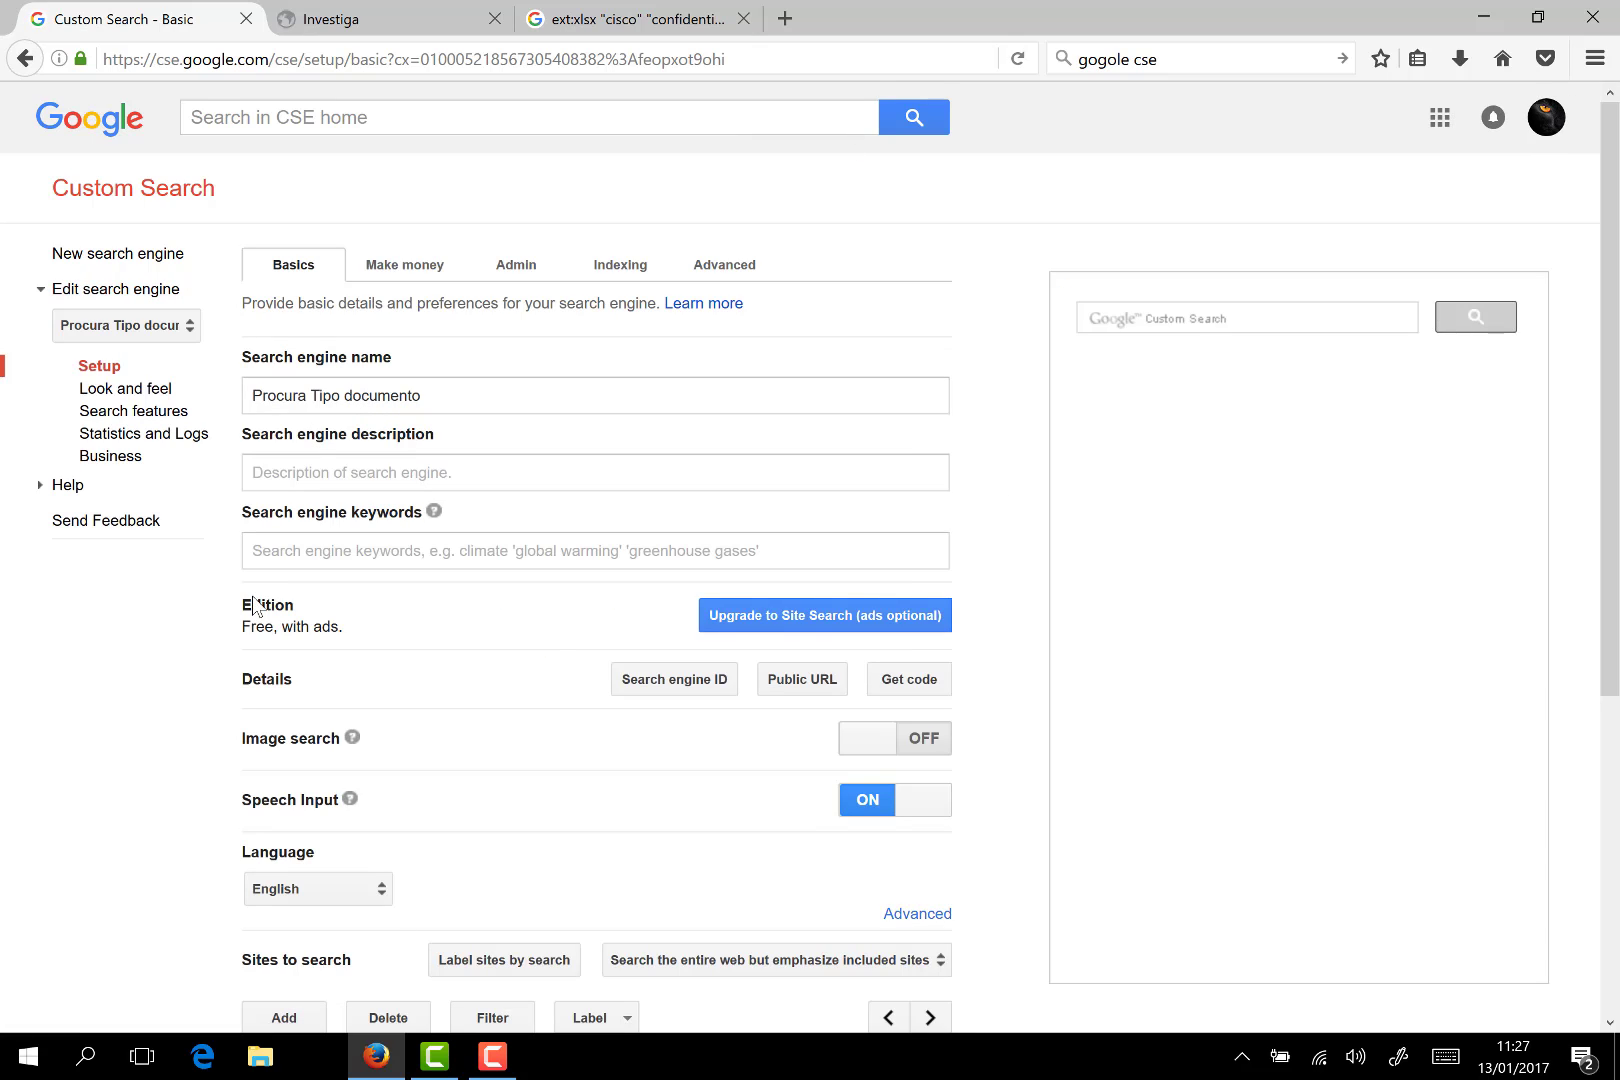
left_click(165, 411)
left_click(397, 277)
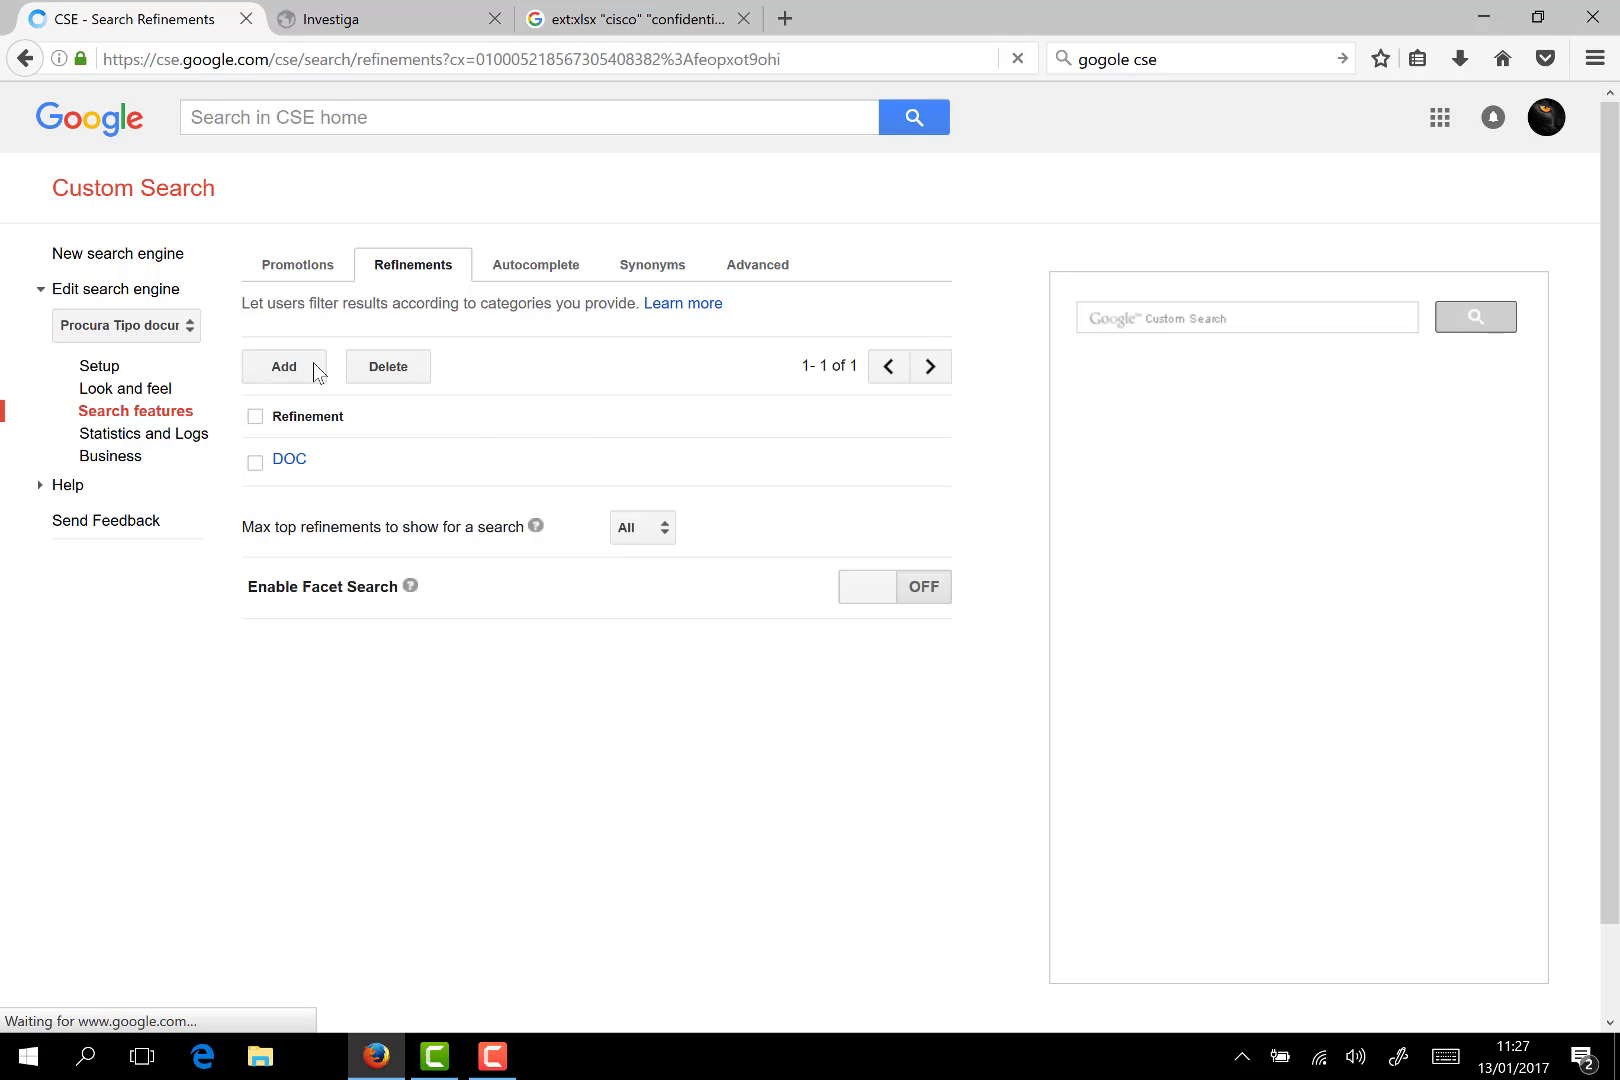
- Add a refinement named XLS that gives priority to labelled sites and appends ext:xls OR ext:xlsx OR ext:csv
left_click(290, 368)
left_click(535, 441)
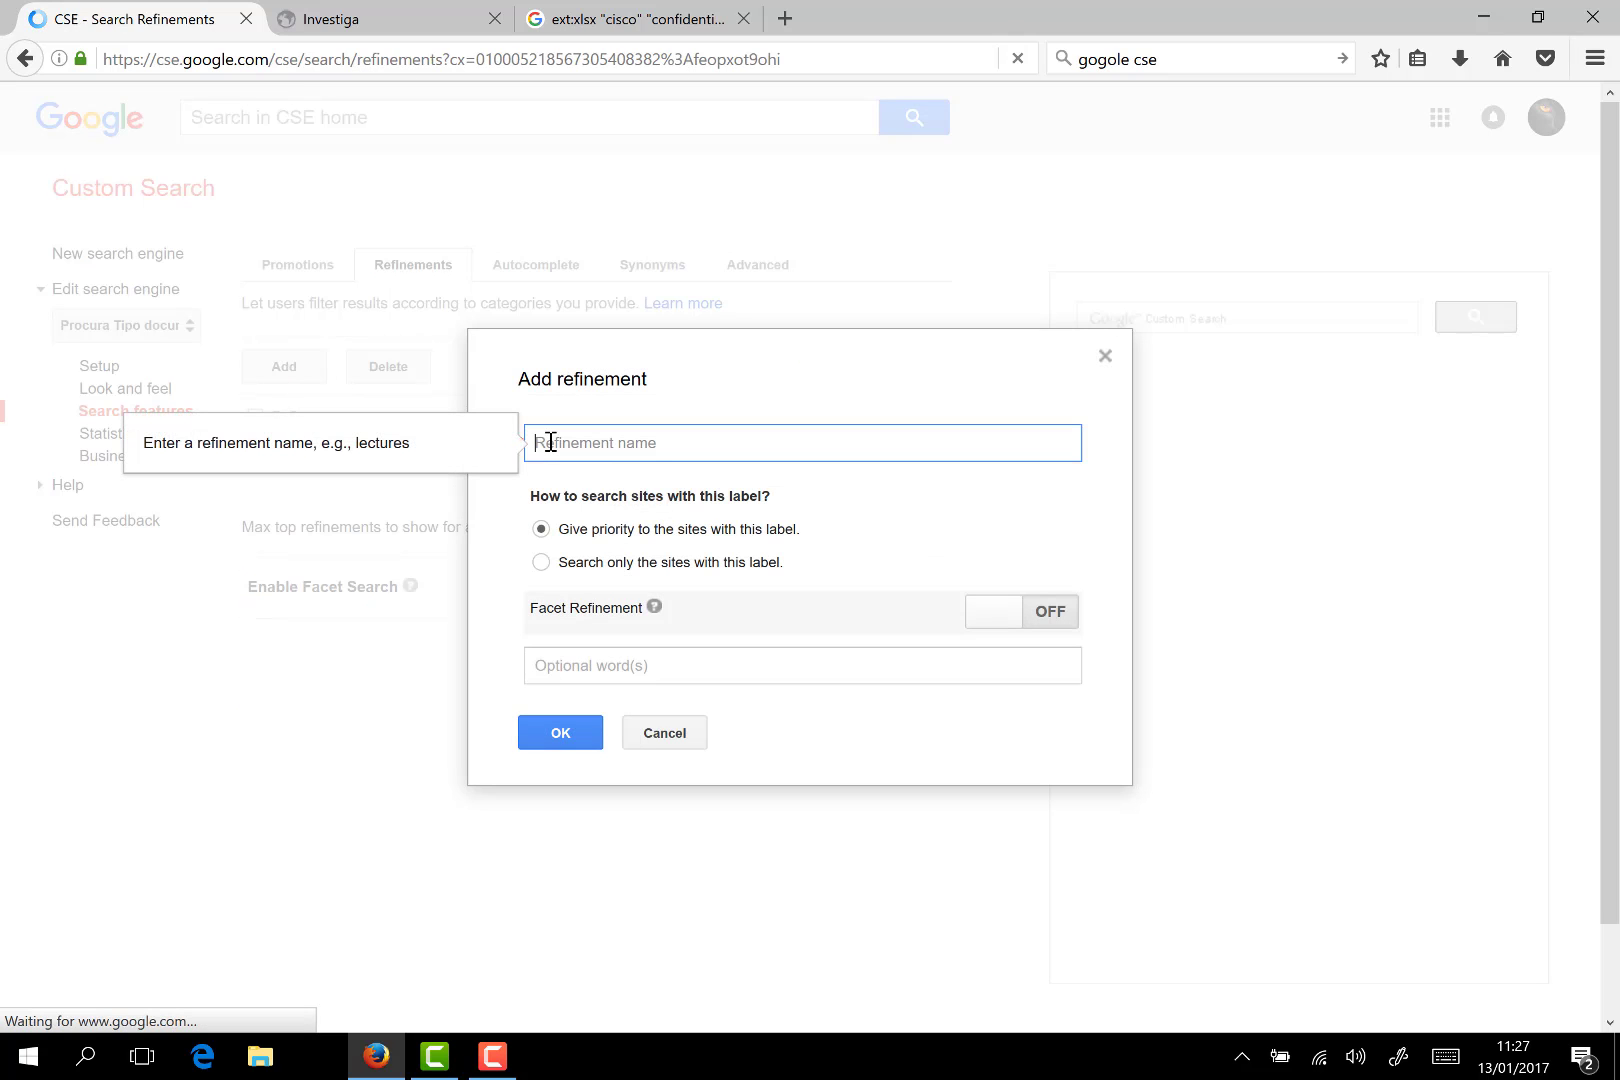
type("xLS")
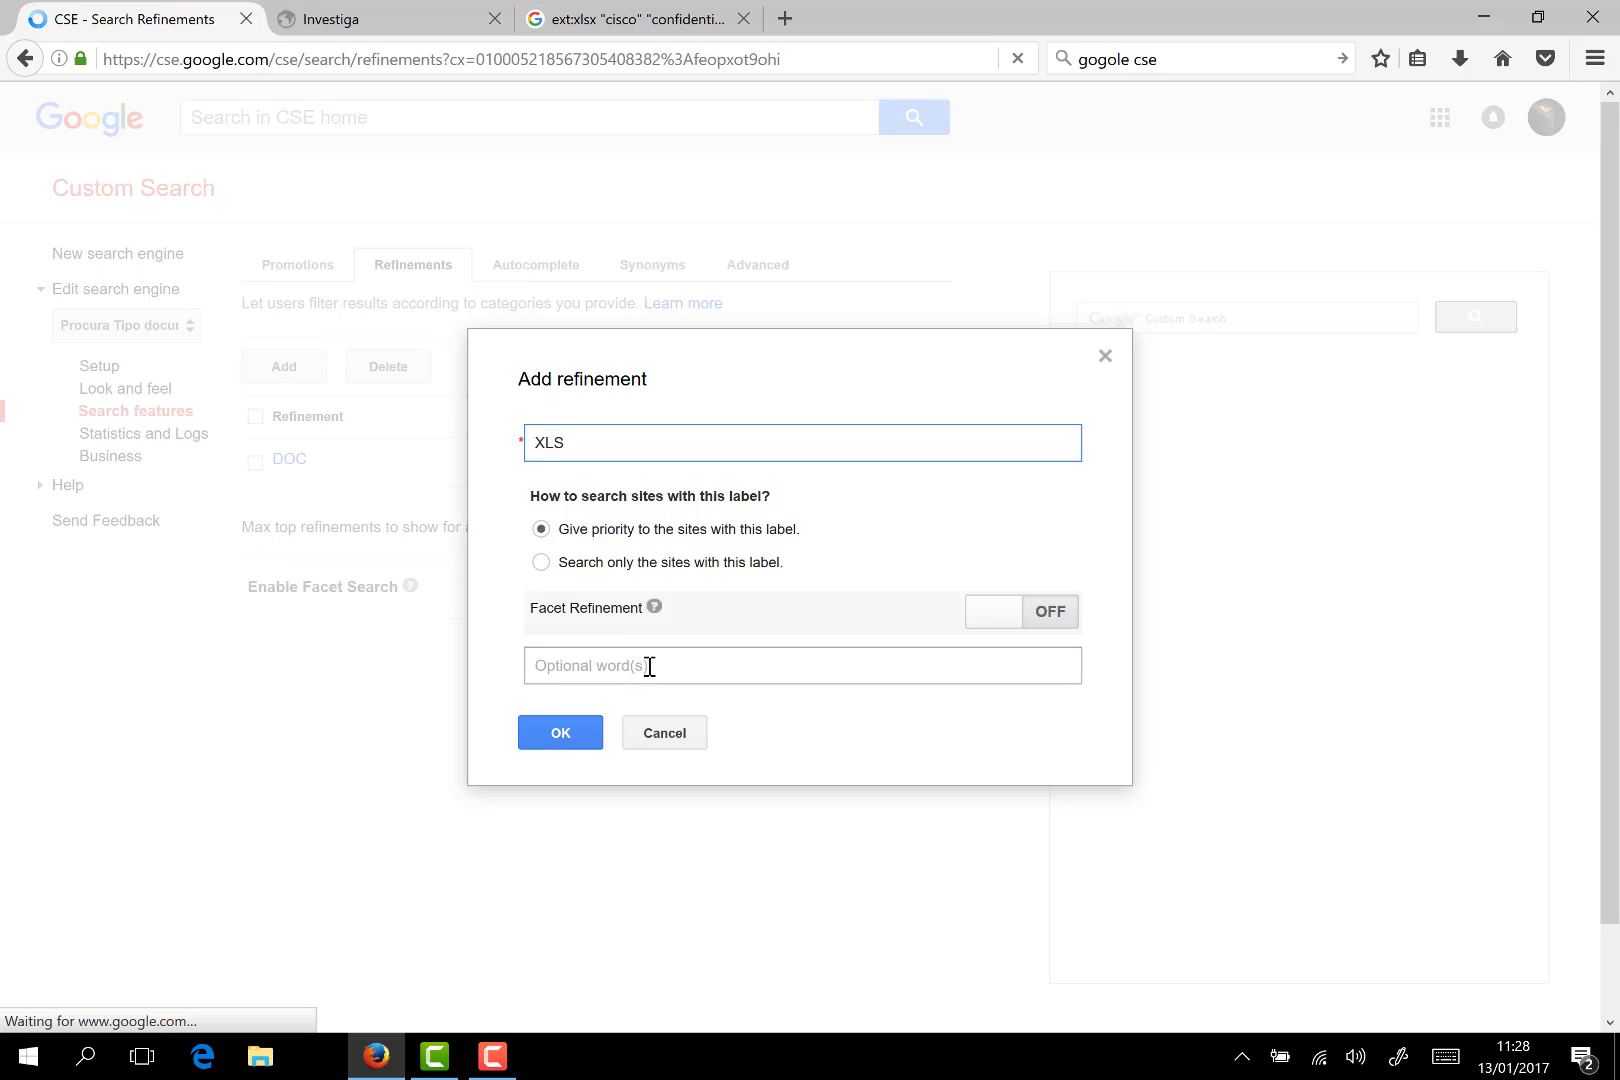
left_click(644, 663)
type("ext")
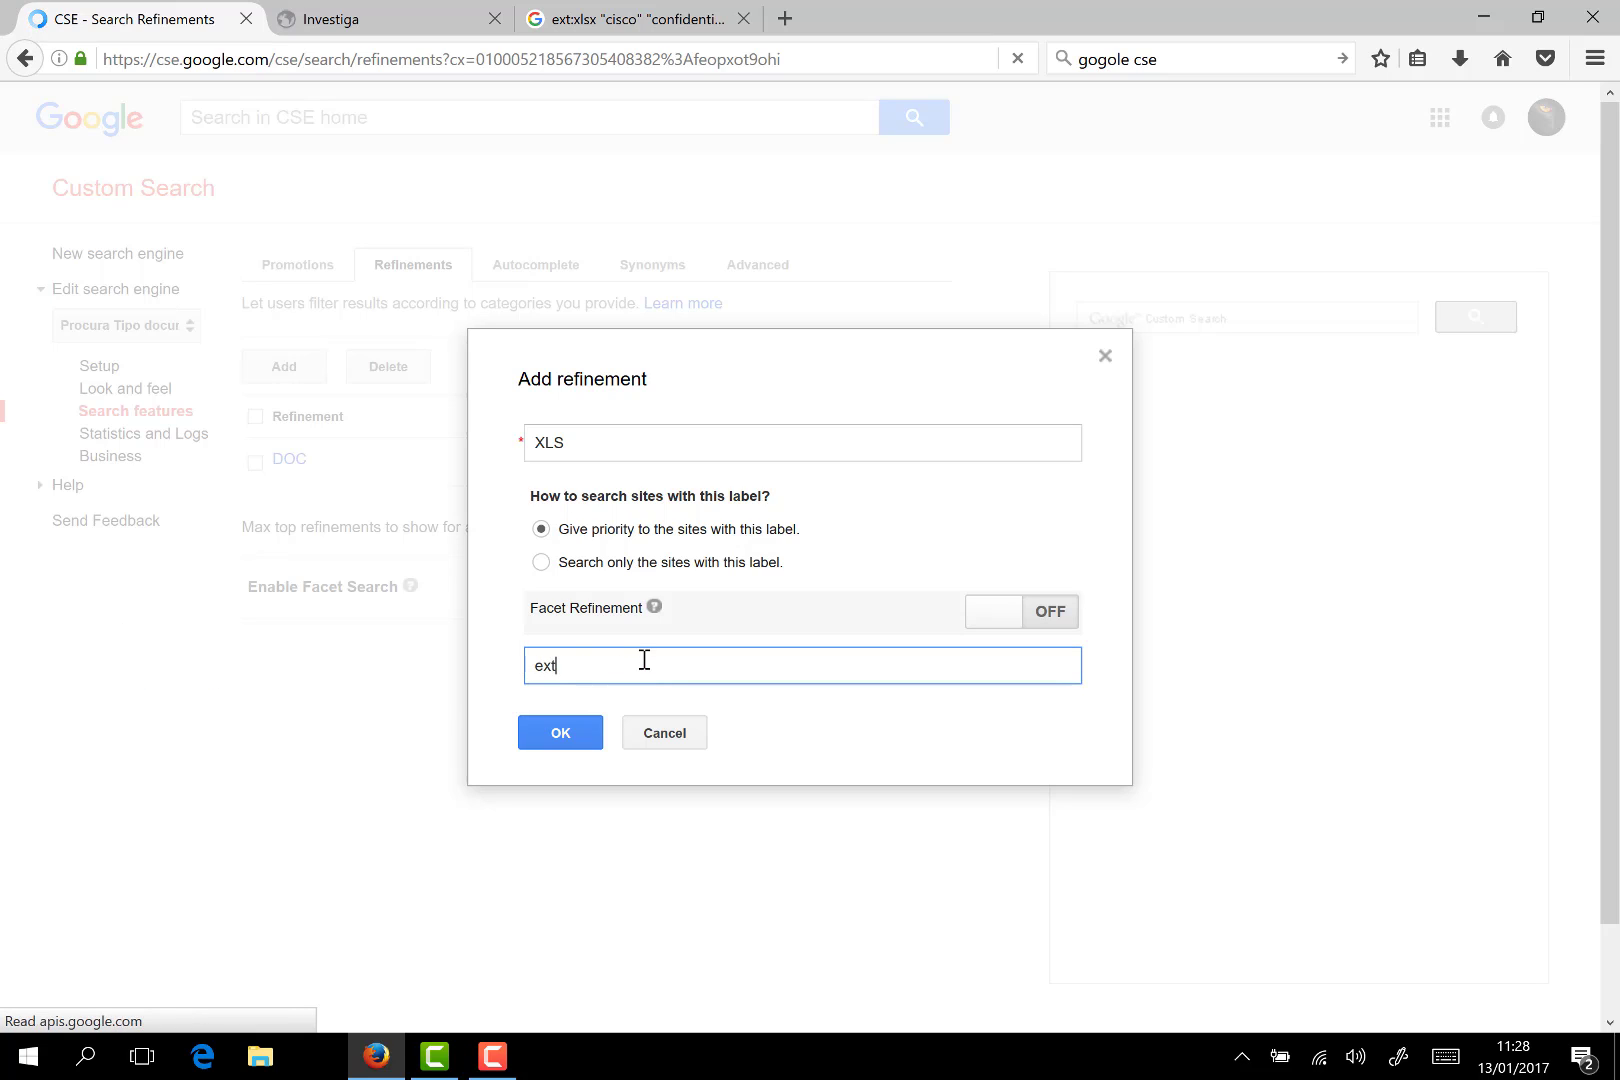
type(":xls OR ")
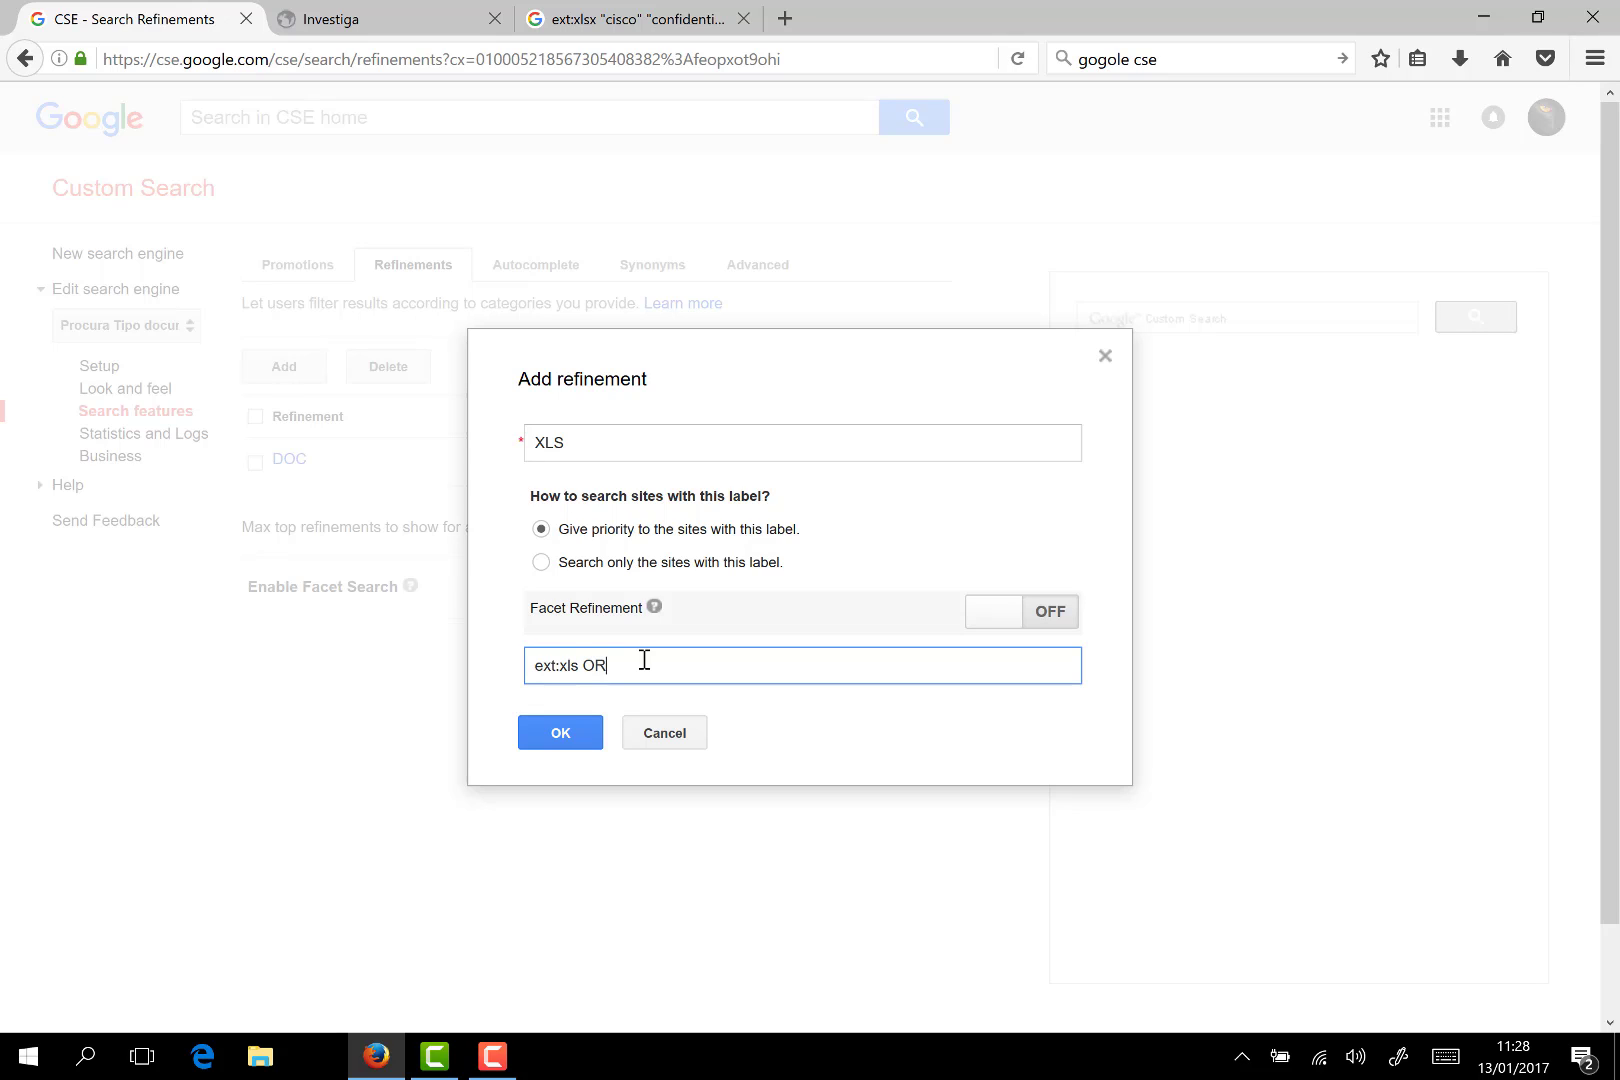
type("ext:xlsx OR ext:csv")
left_click(549, 742)
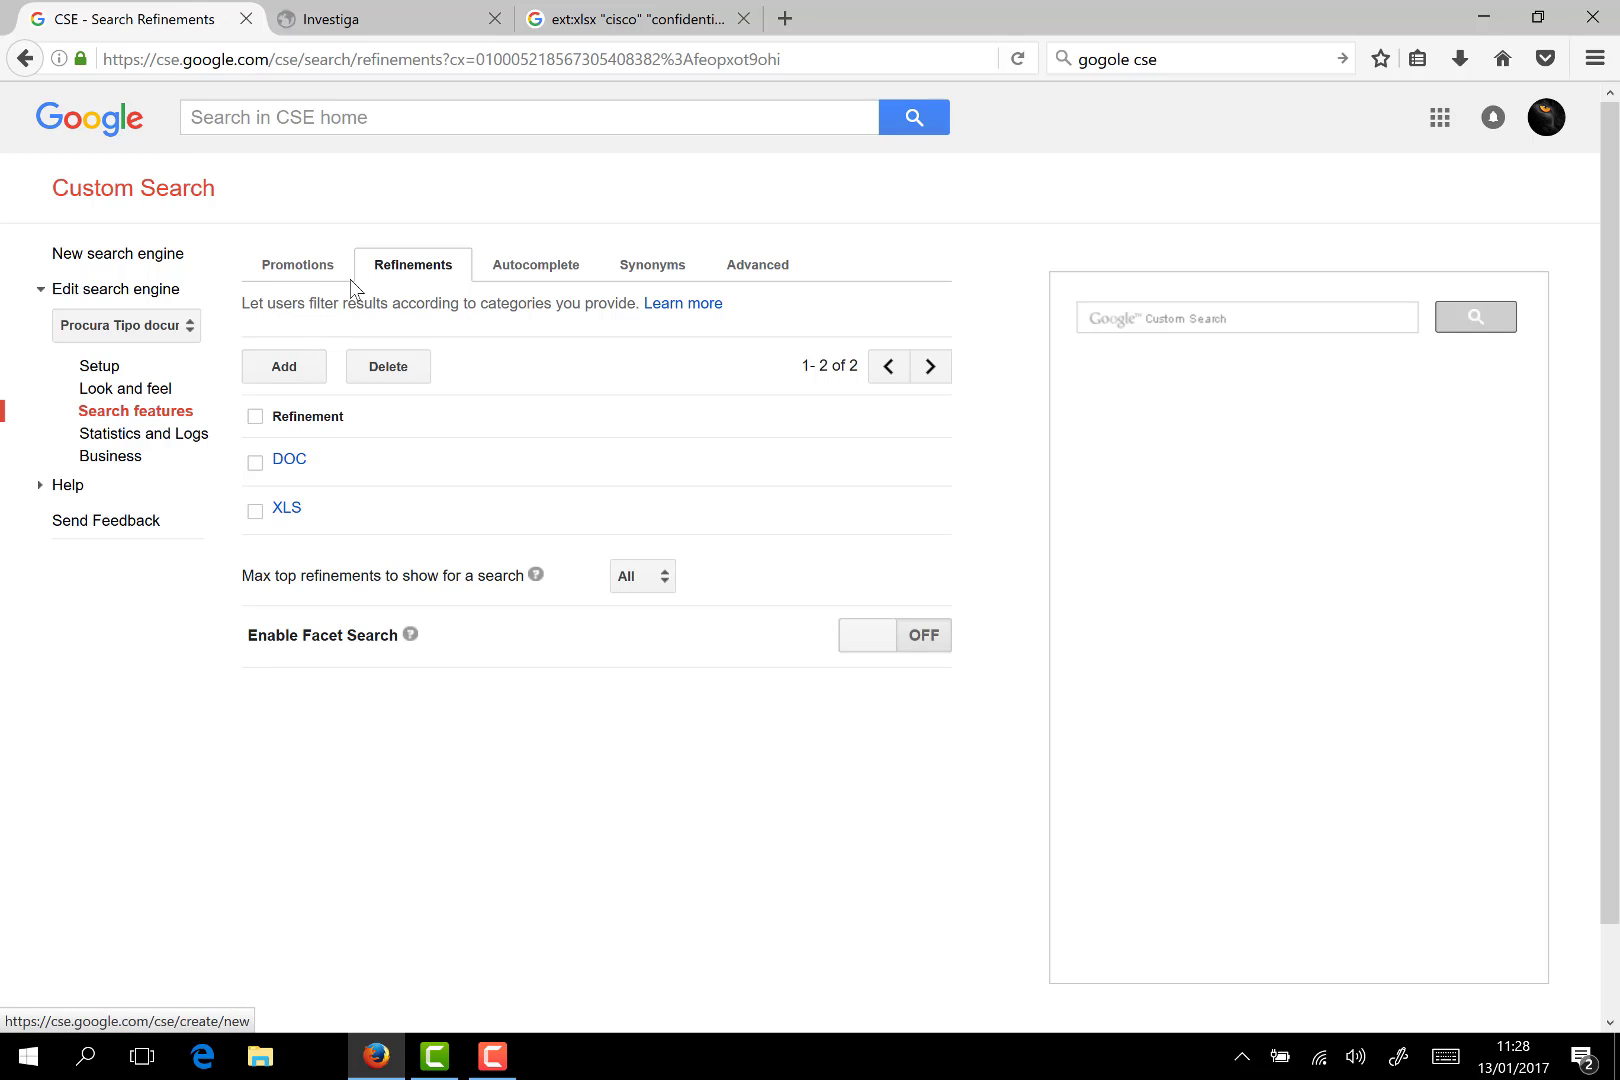
- Add a refinement named PPT that gives priority to labelled sites and appends ext:ppt OR ext:pptx
left_click(284, 366)
left_click(600, 440)
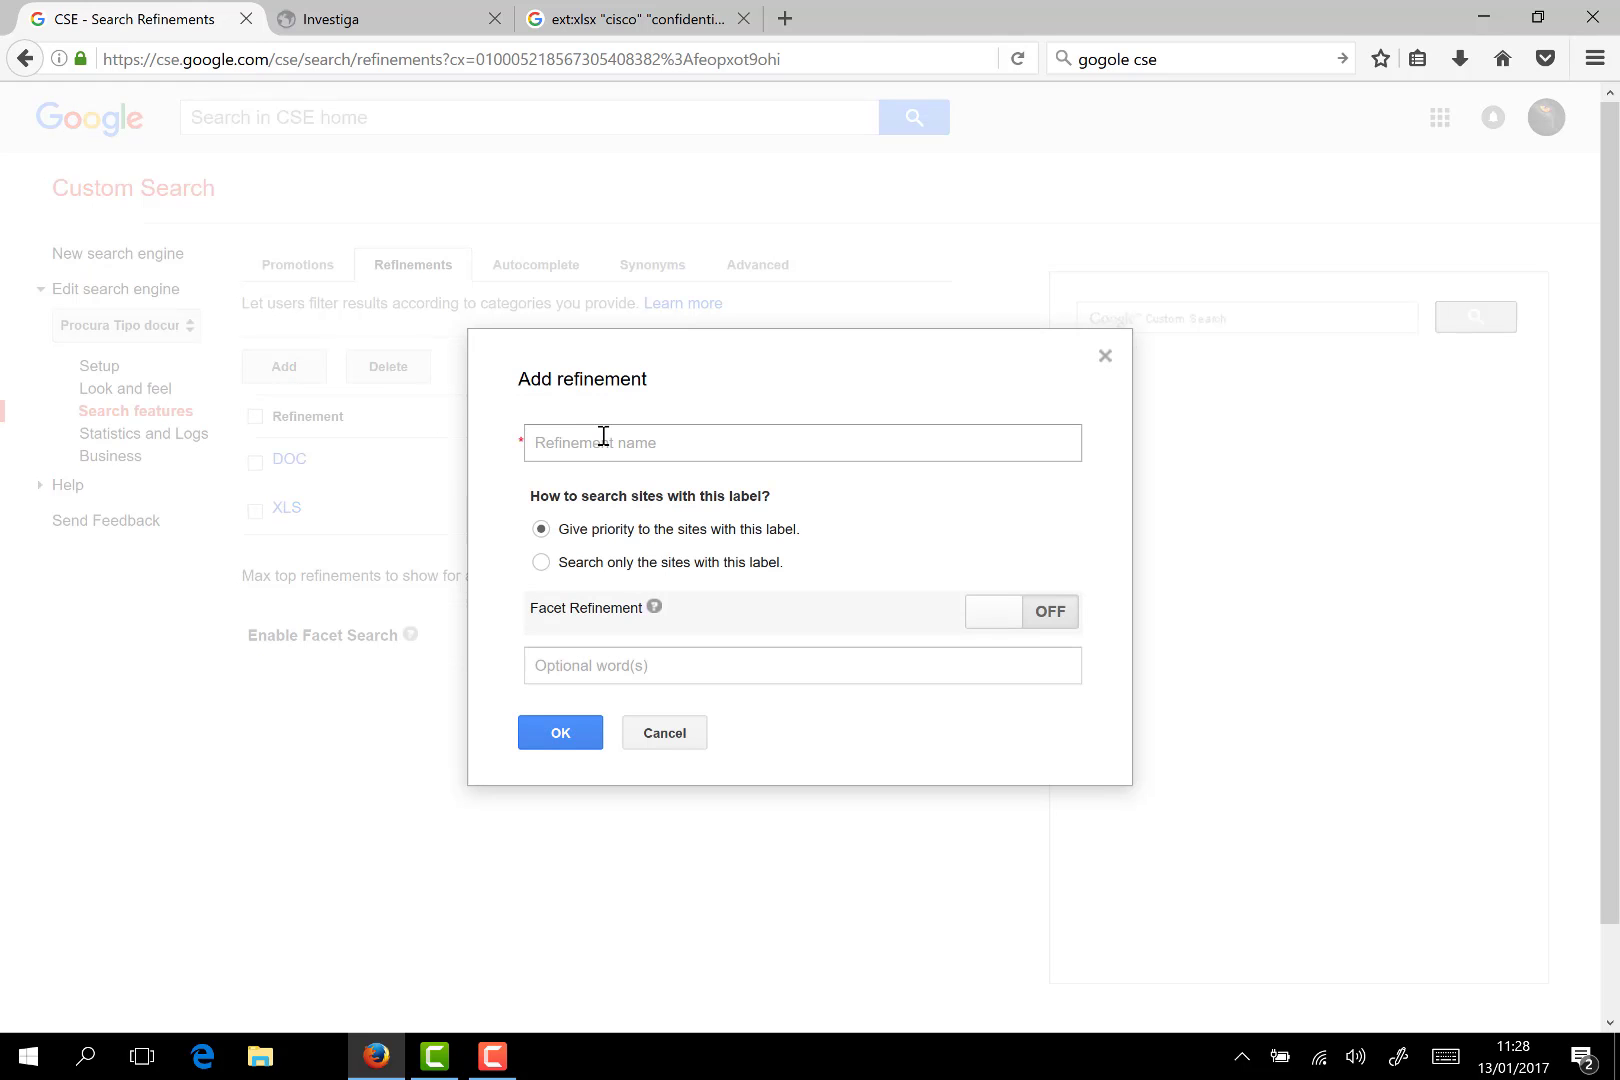
type("PPT")
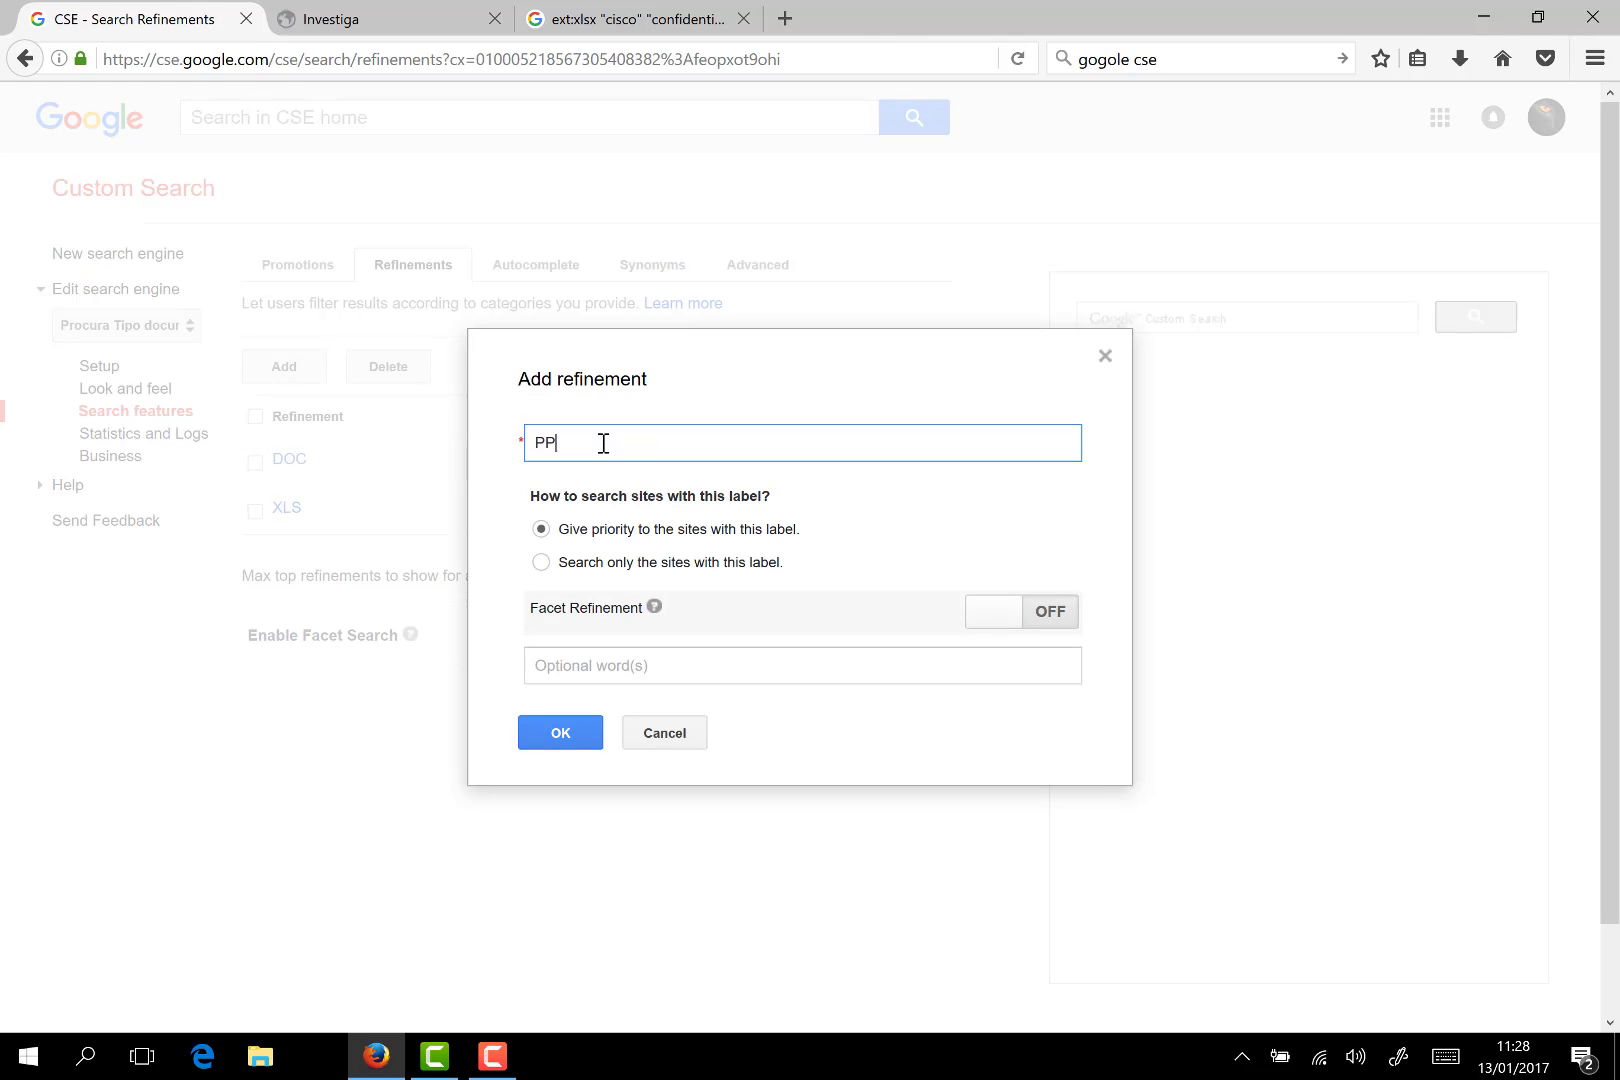
left_click(592, 656)
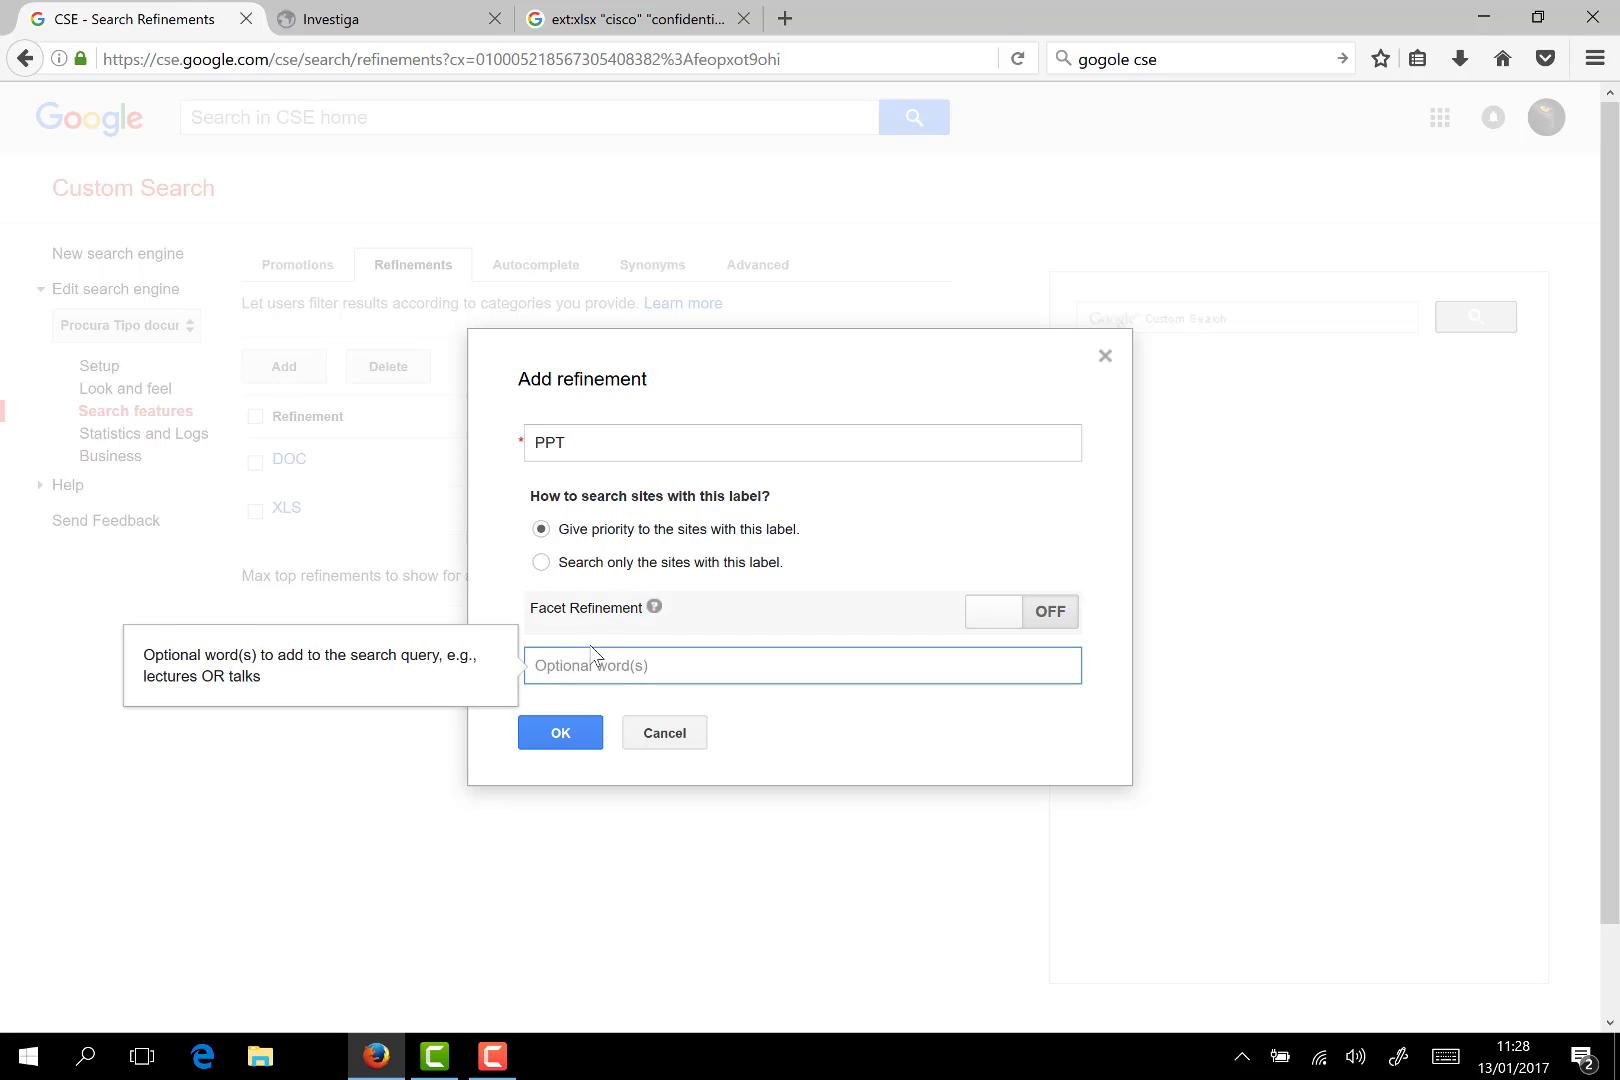
type("ext:pp")
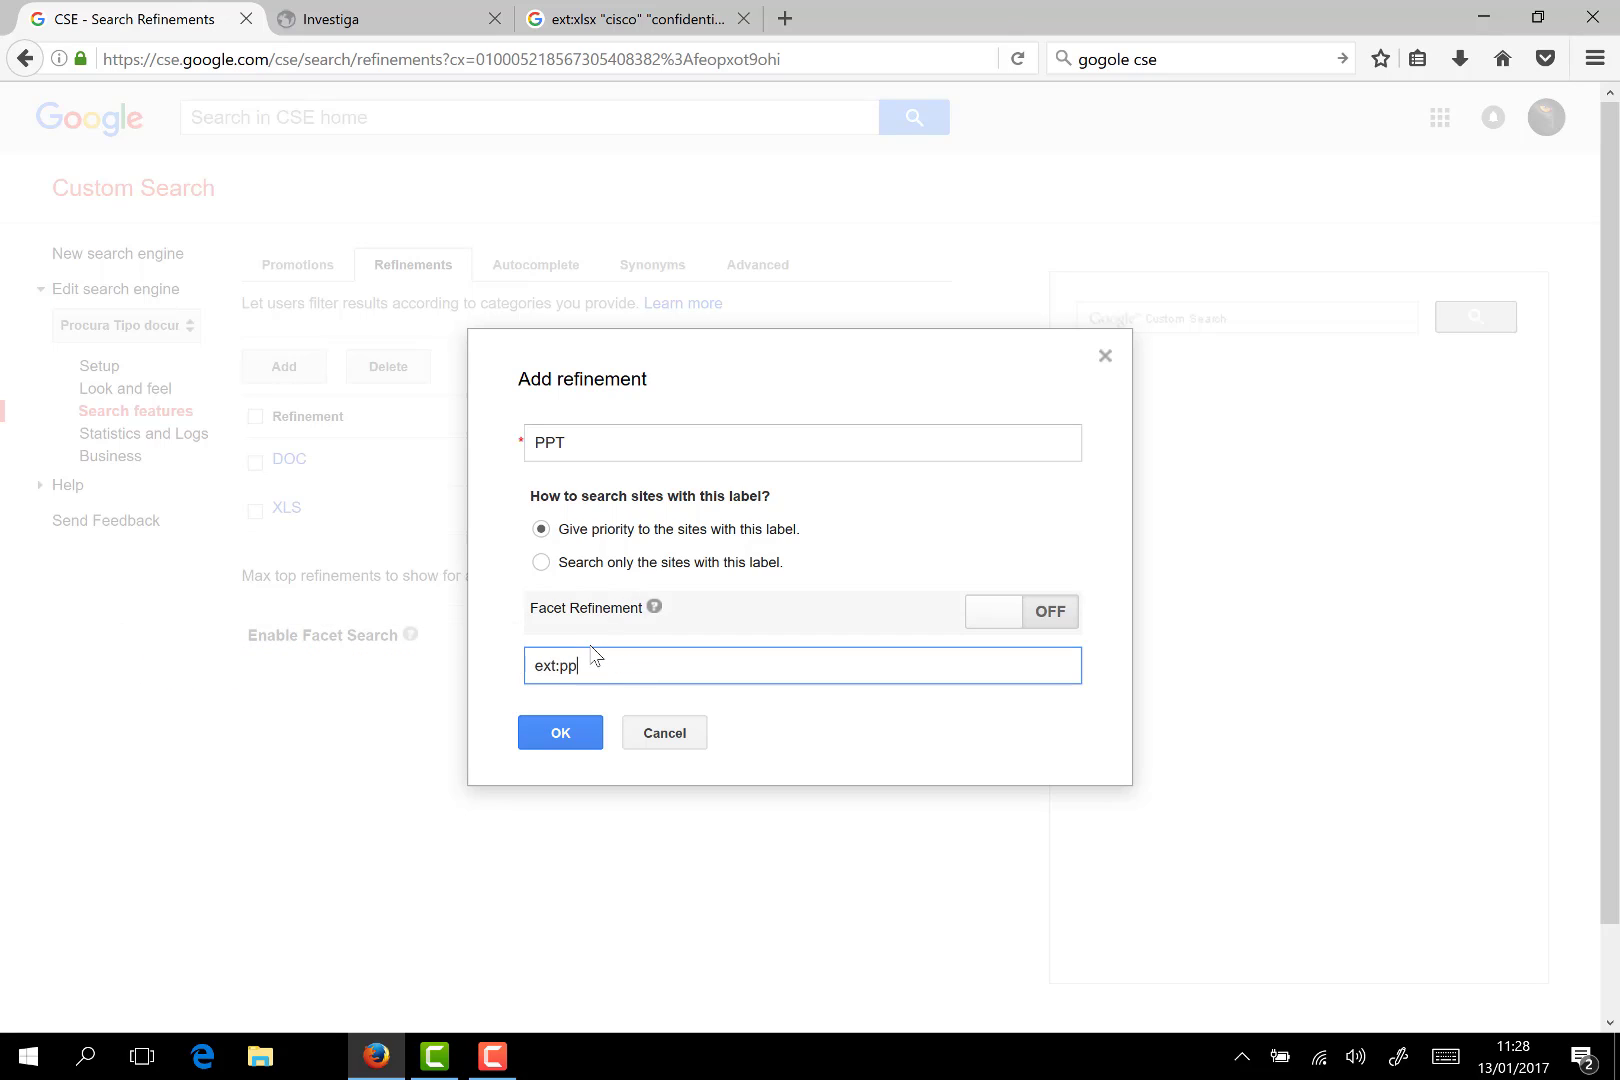
type("t OR")
type("ext:pptx")
left_click(570, 731)
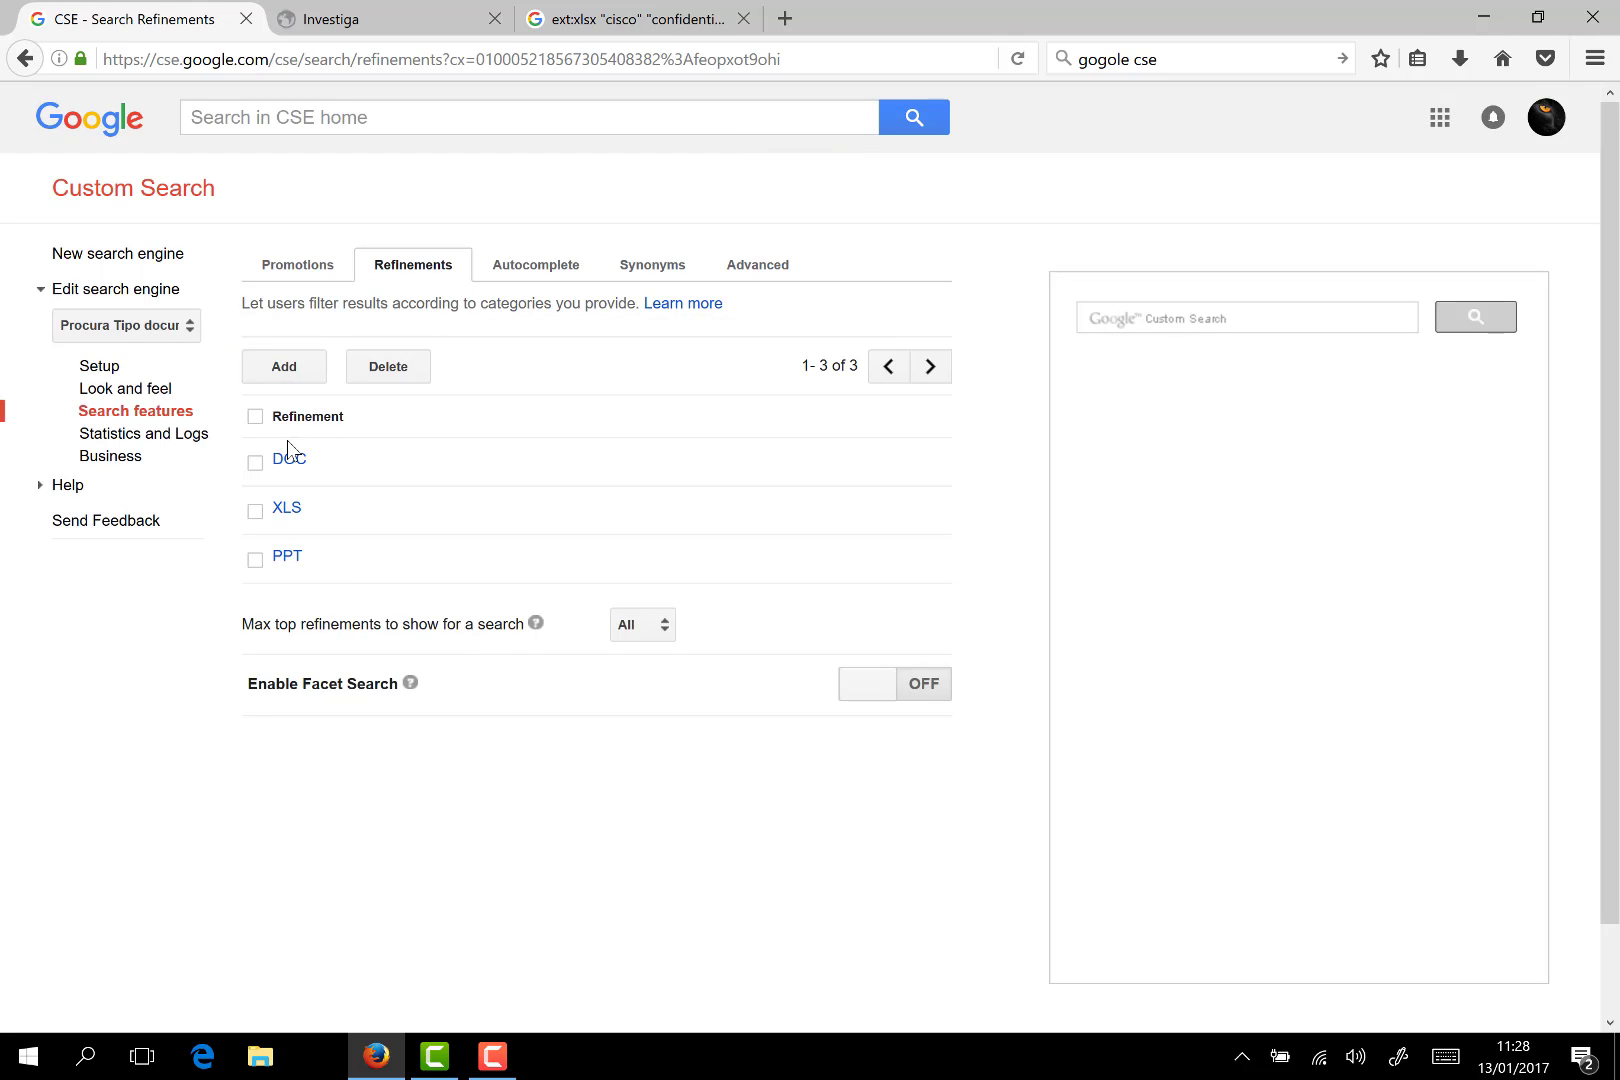
- Add a refinement named MP3 that gives priority to labelled sites and appends ext:mp3
left_click(297, 372)
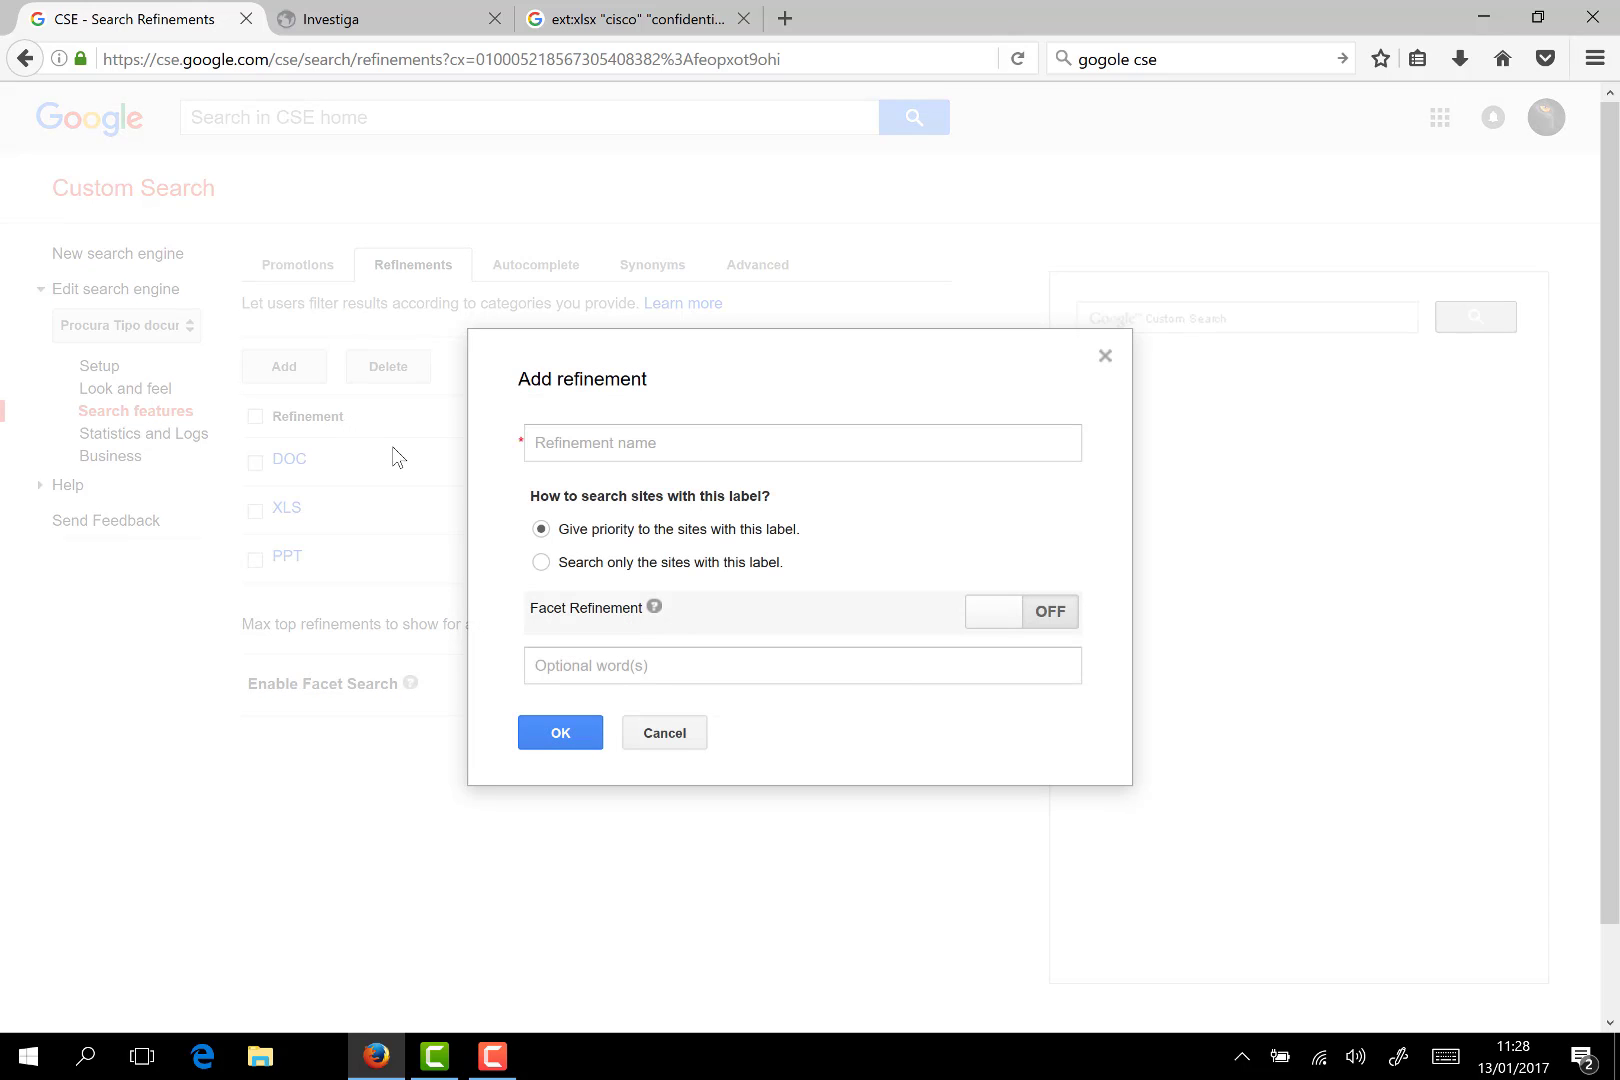
left_click(596, 442)
type("MP3")
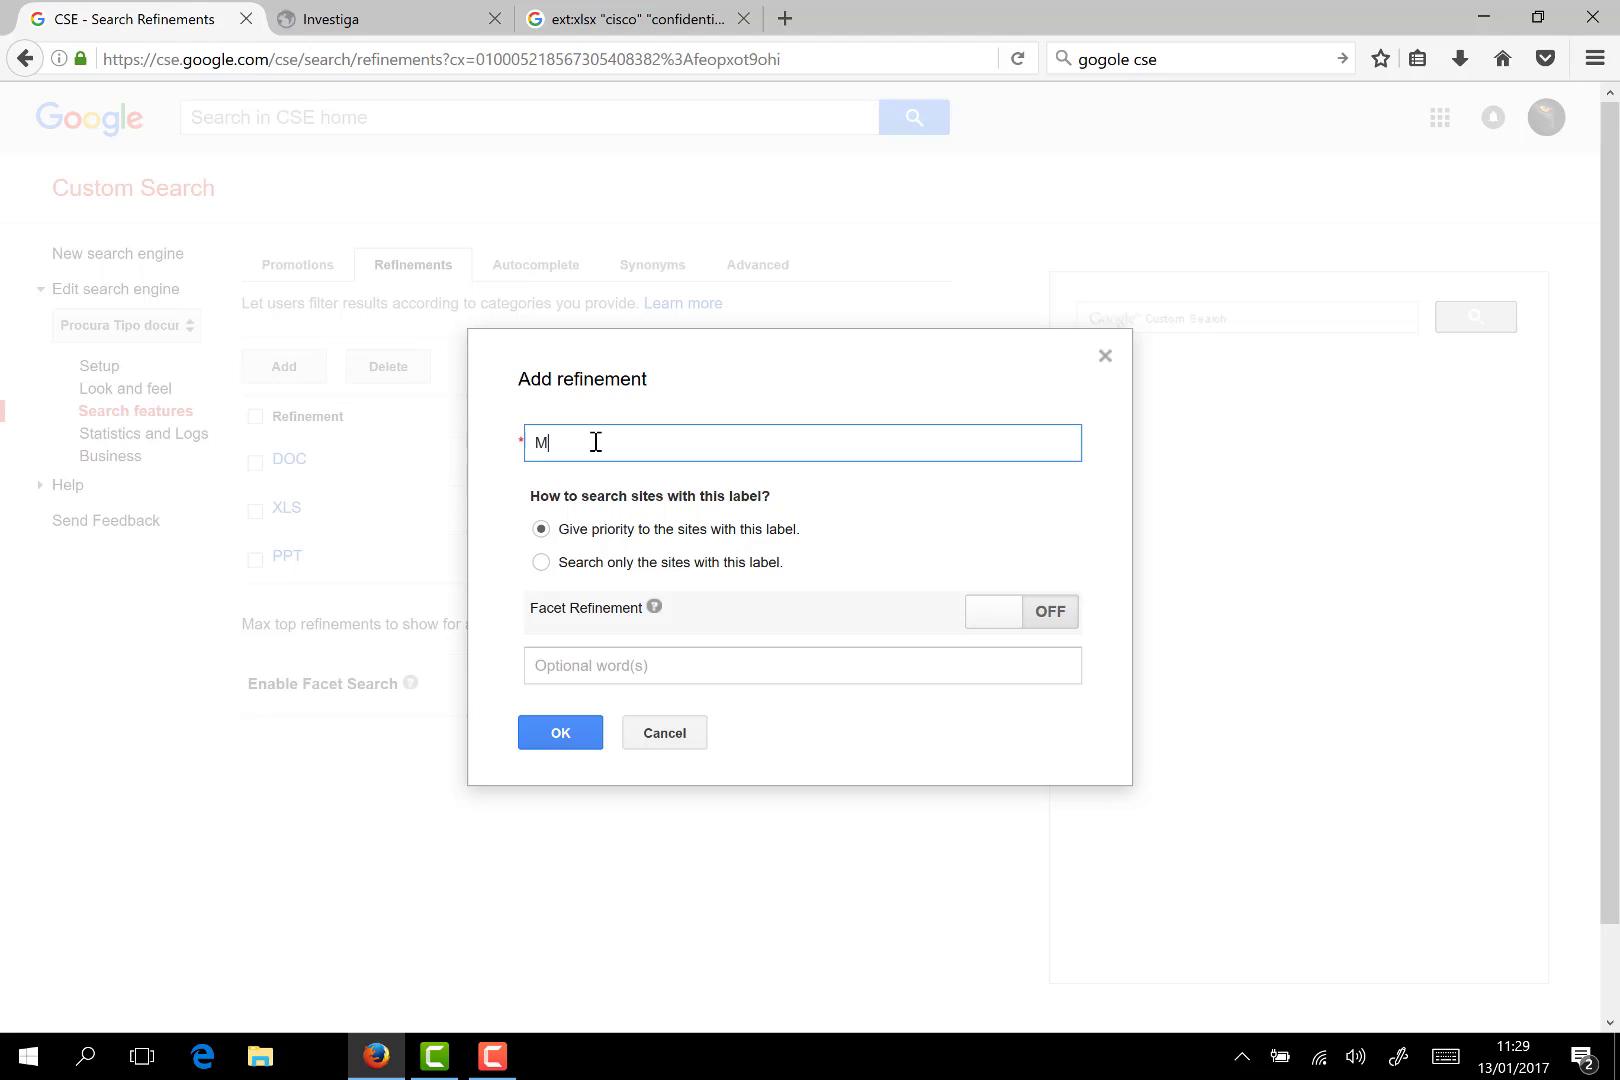
left_click(590, 657)
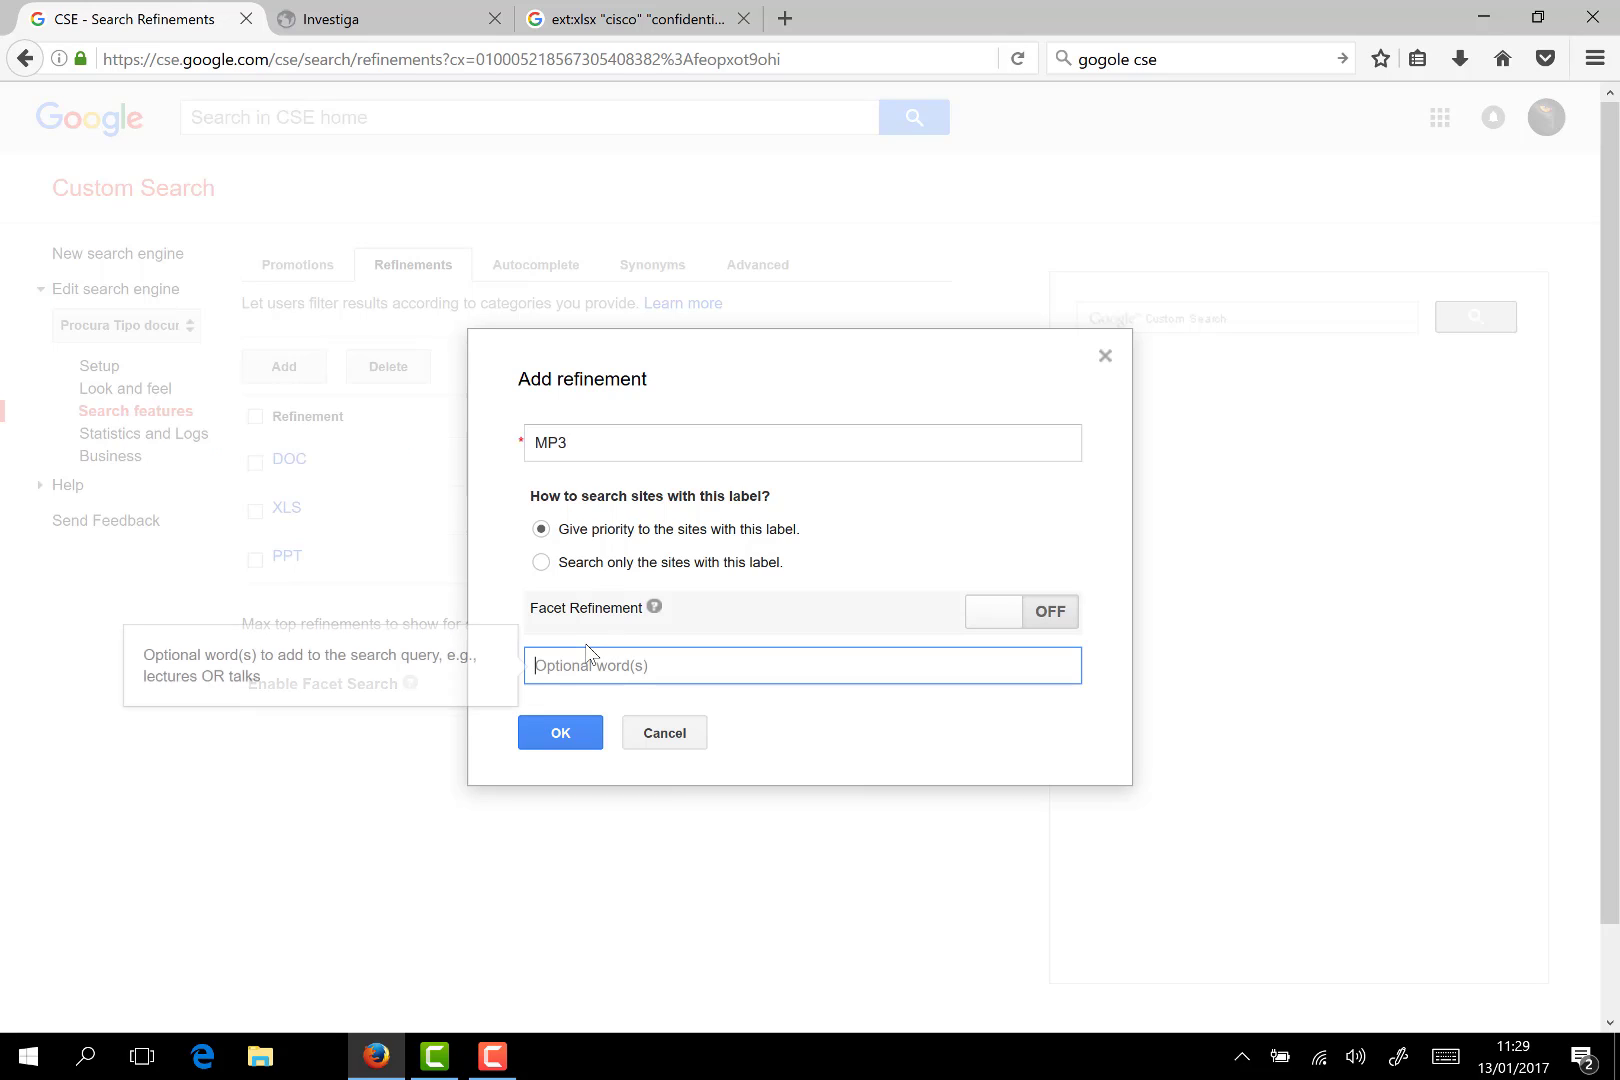
type("ext:")
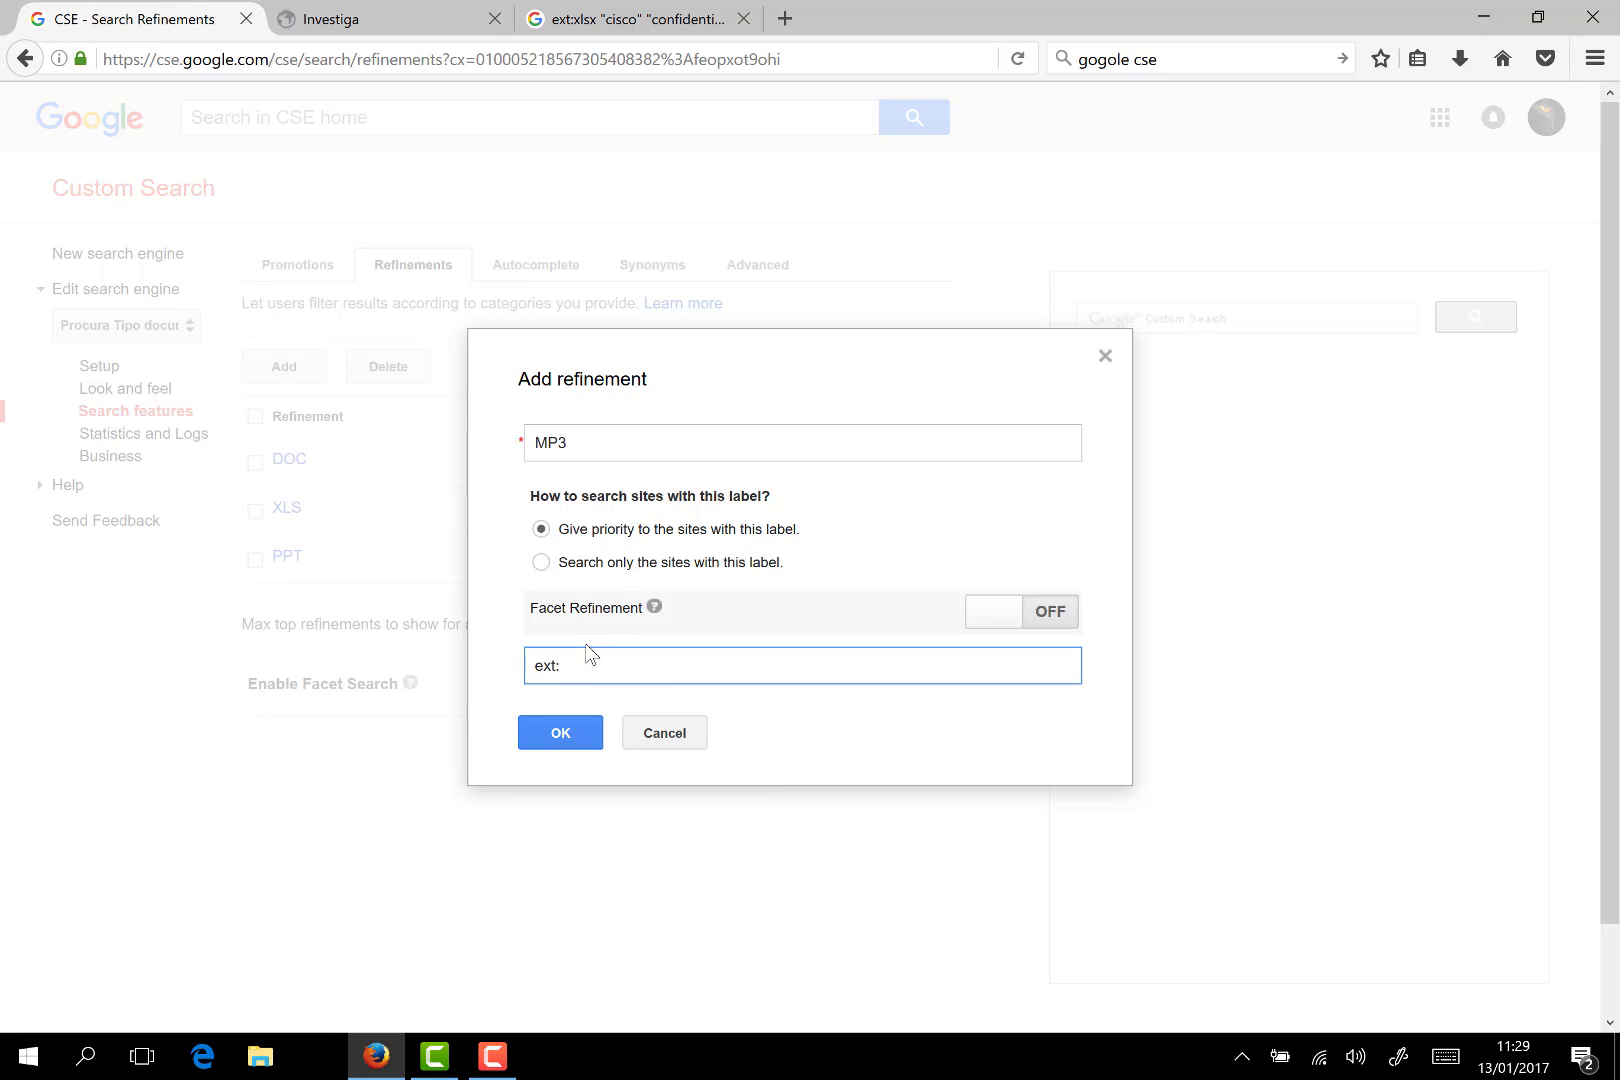
type("mp3")
left_click(570, 737)
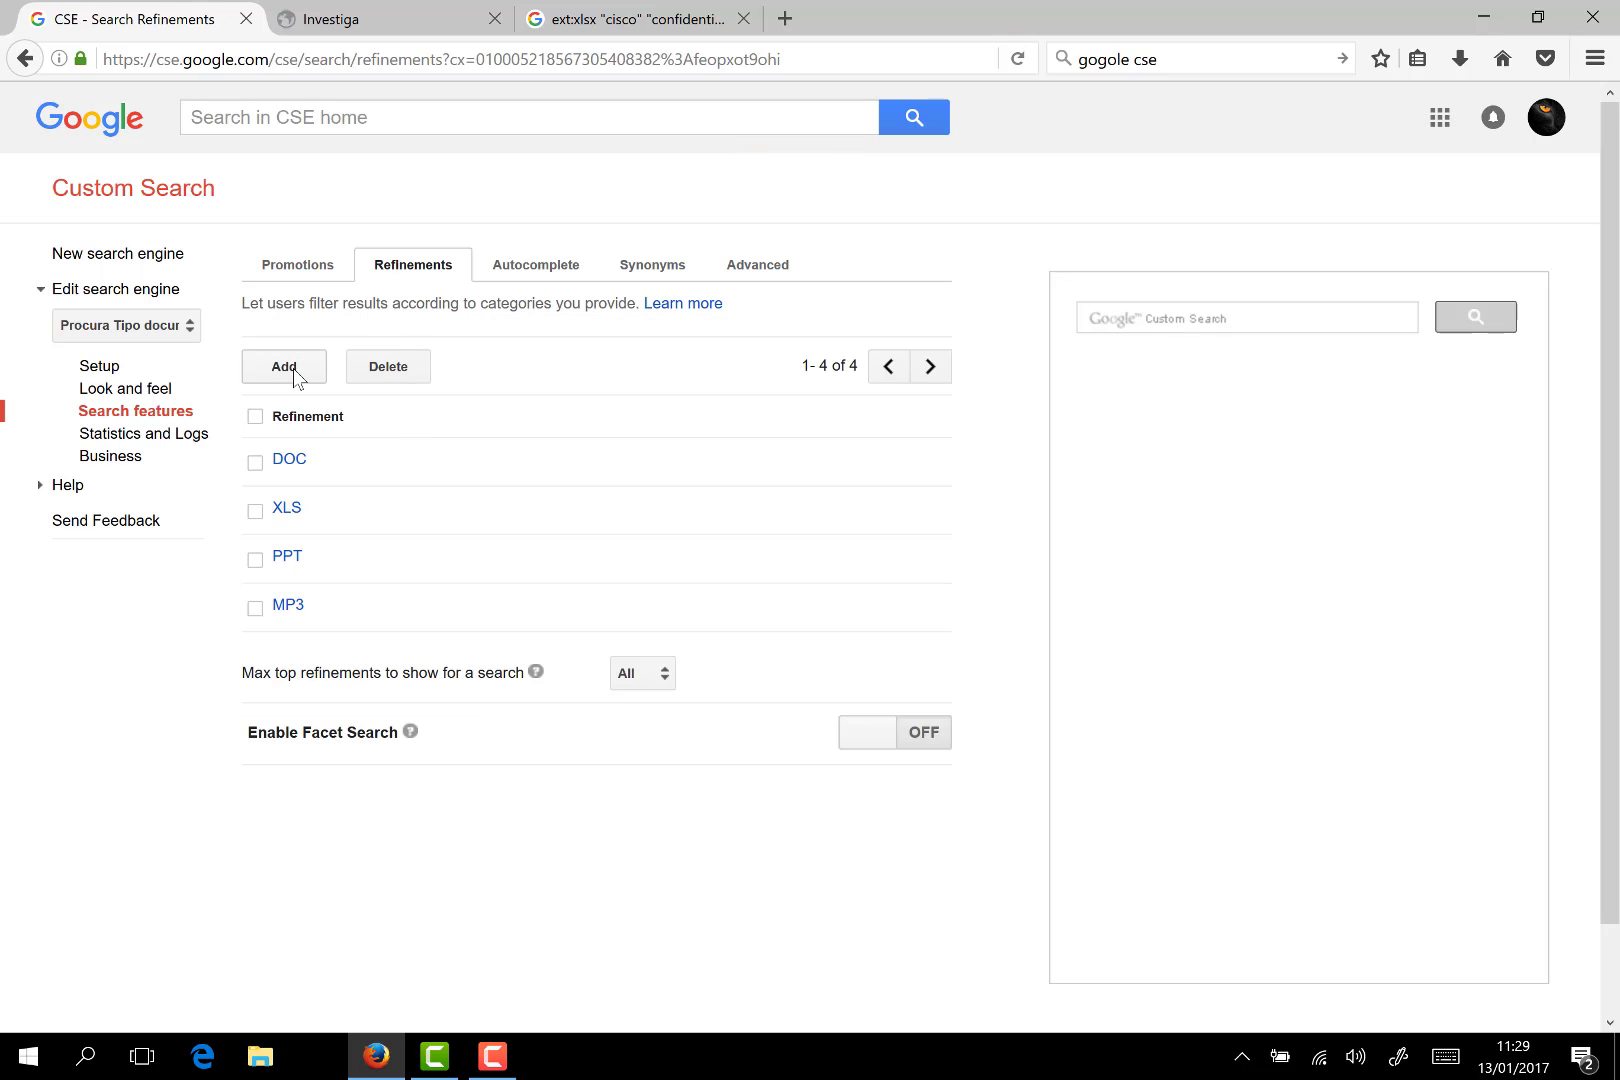
- Add a refinement named MP4 that gives priority to labelled sites and appends ext:mp4
left_click(285, 367)
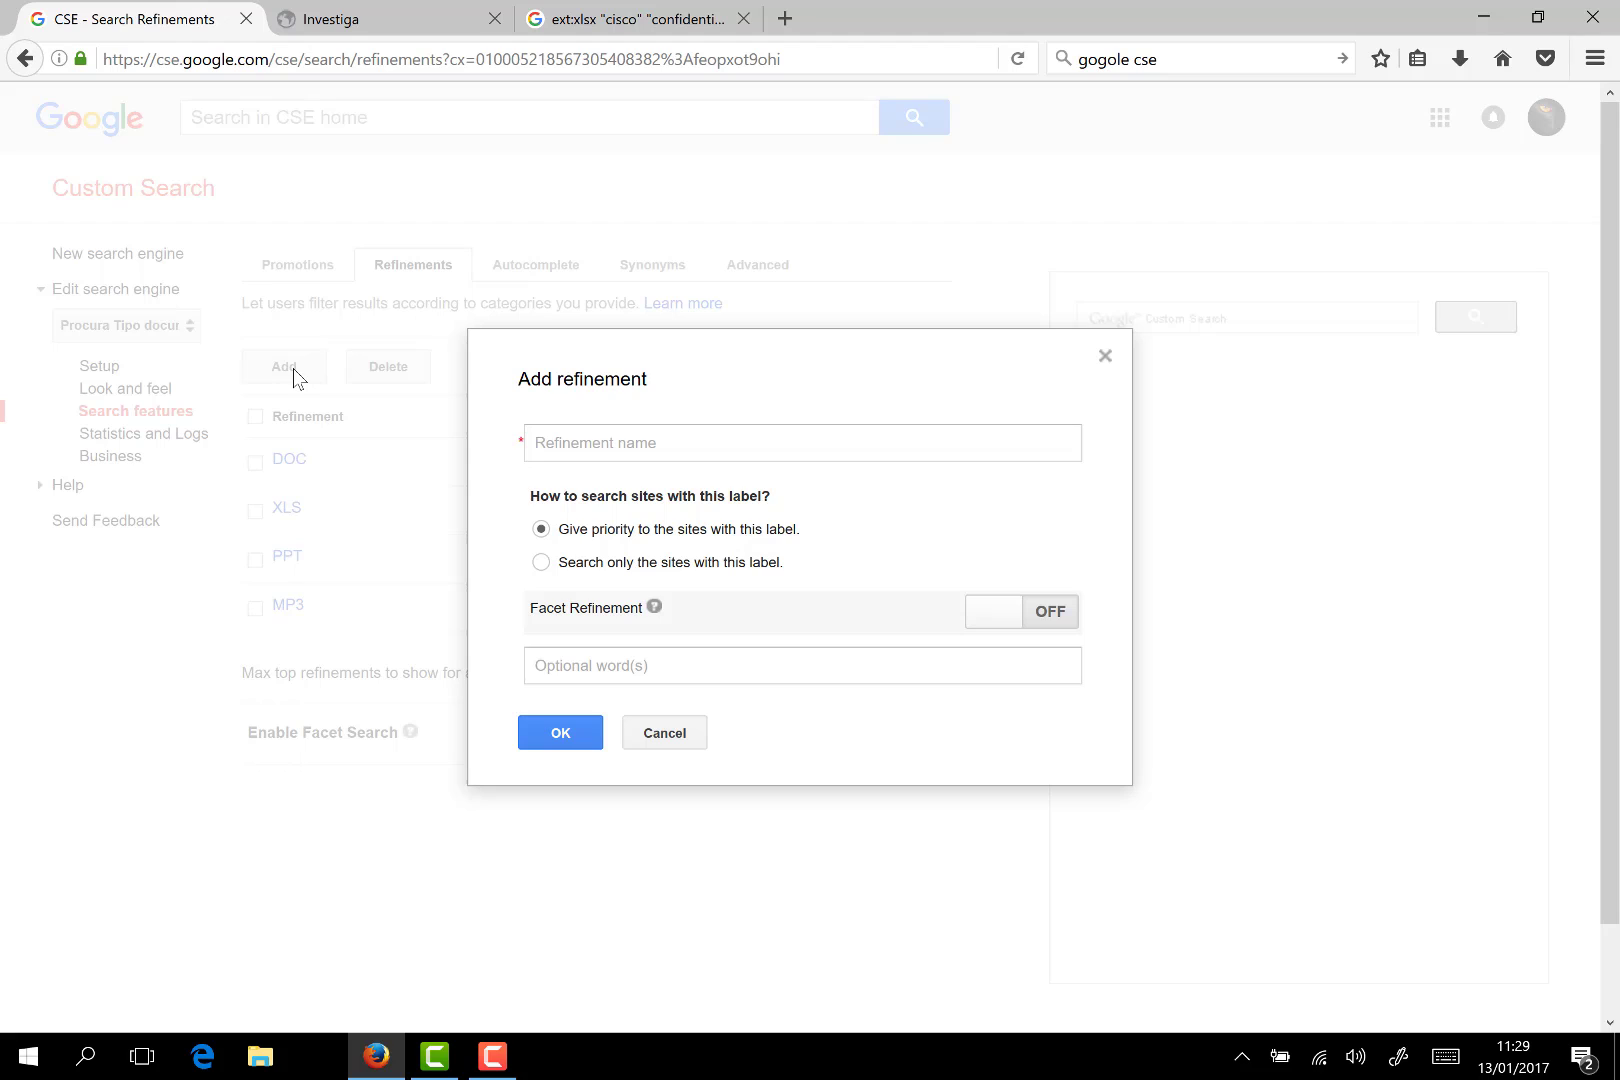
left_click(716, 450)
type("MP4")
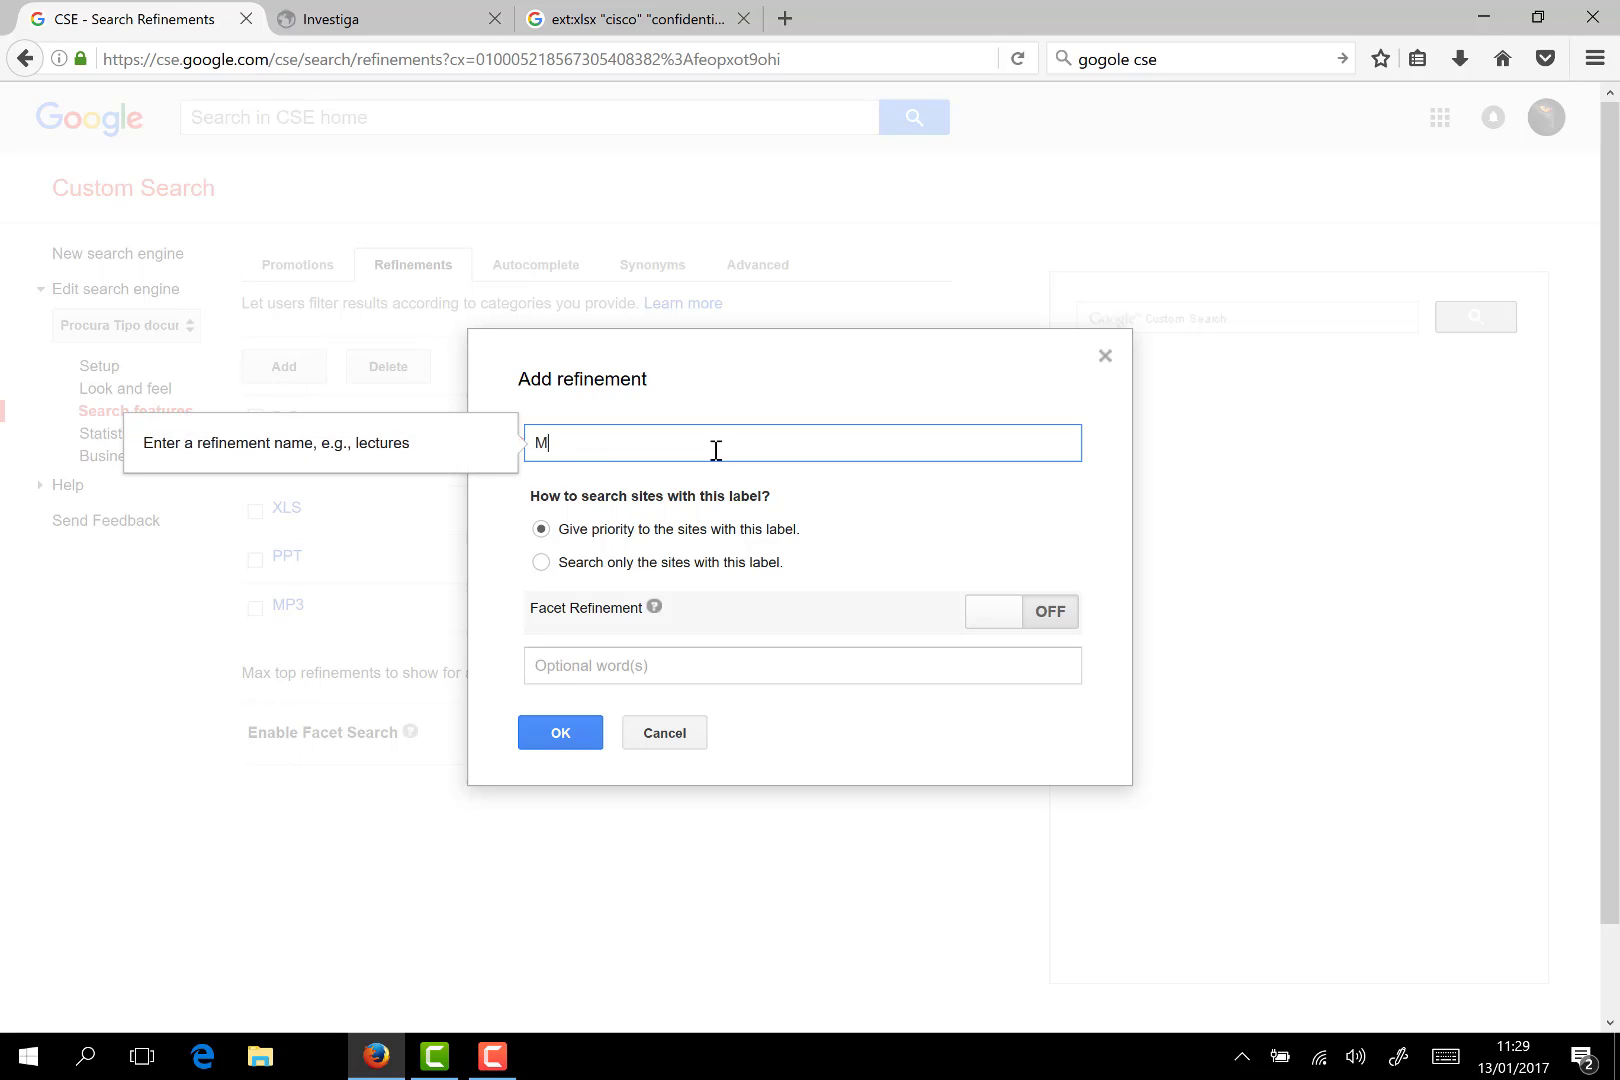
left_click(690, 655)
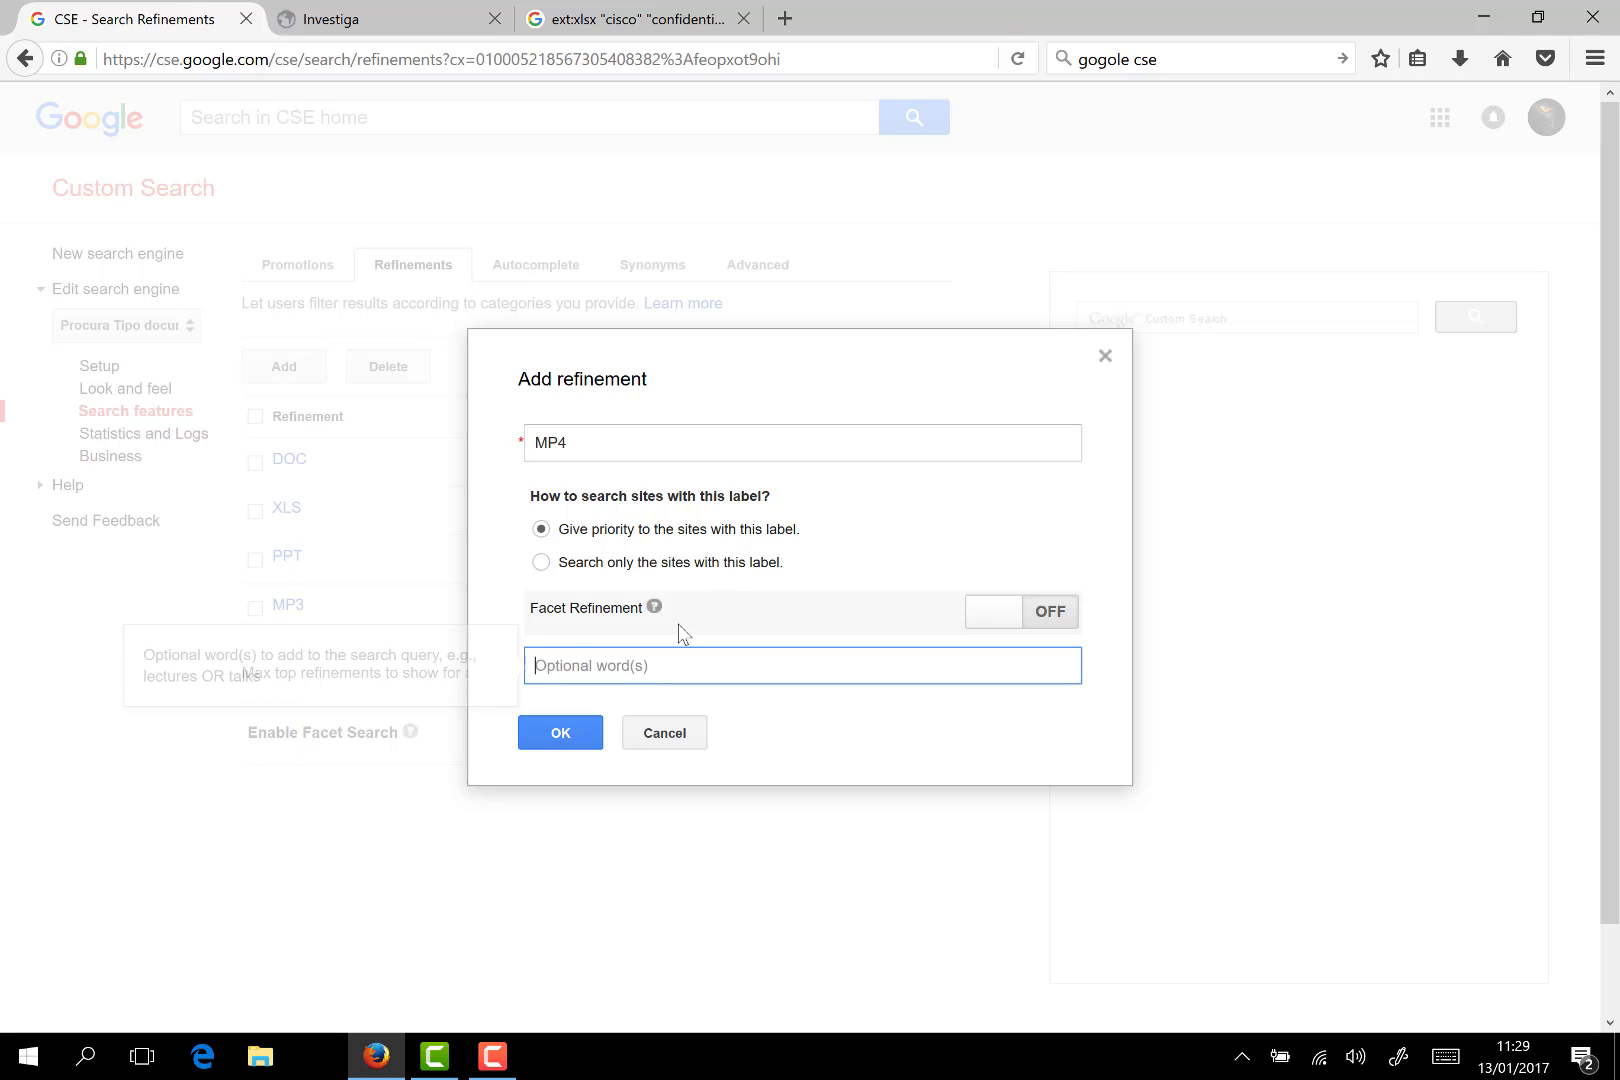
type("ext:")
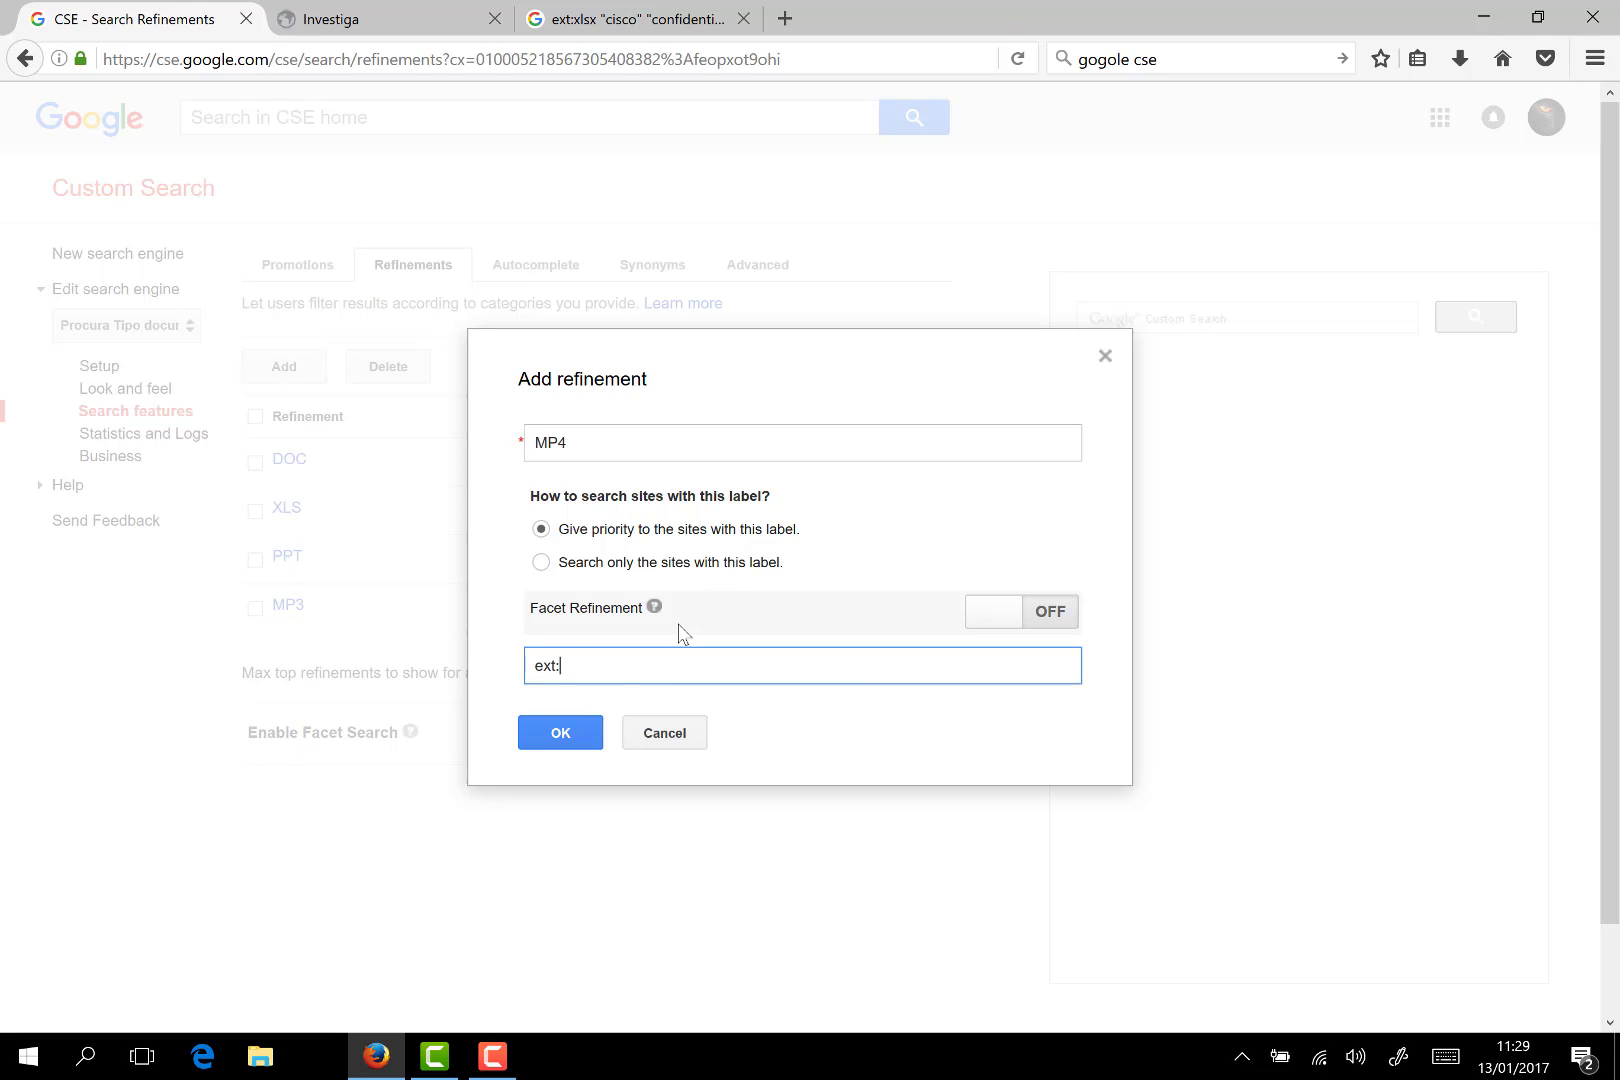
type("mp4")
left_click(557, 735)
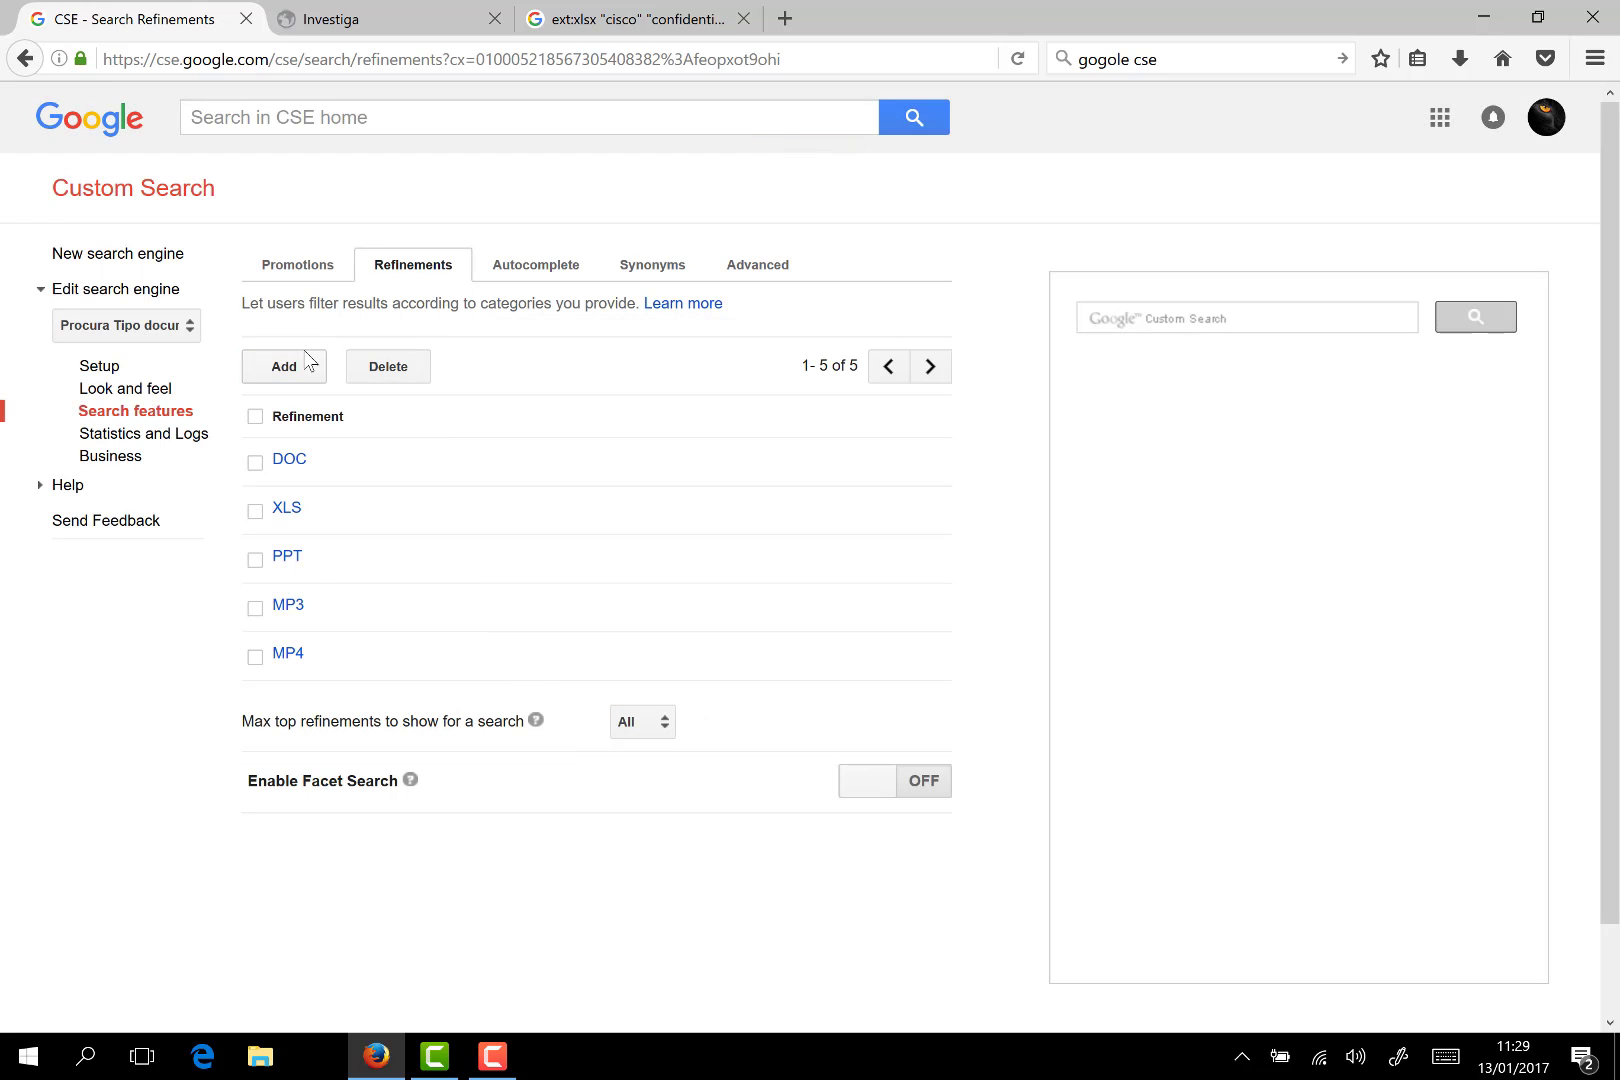
- Open the public page of Procura Tipo documento from its setup and search for cisco
left_click(100, 367)
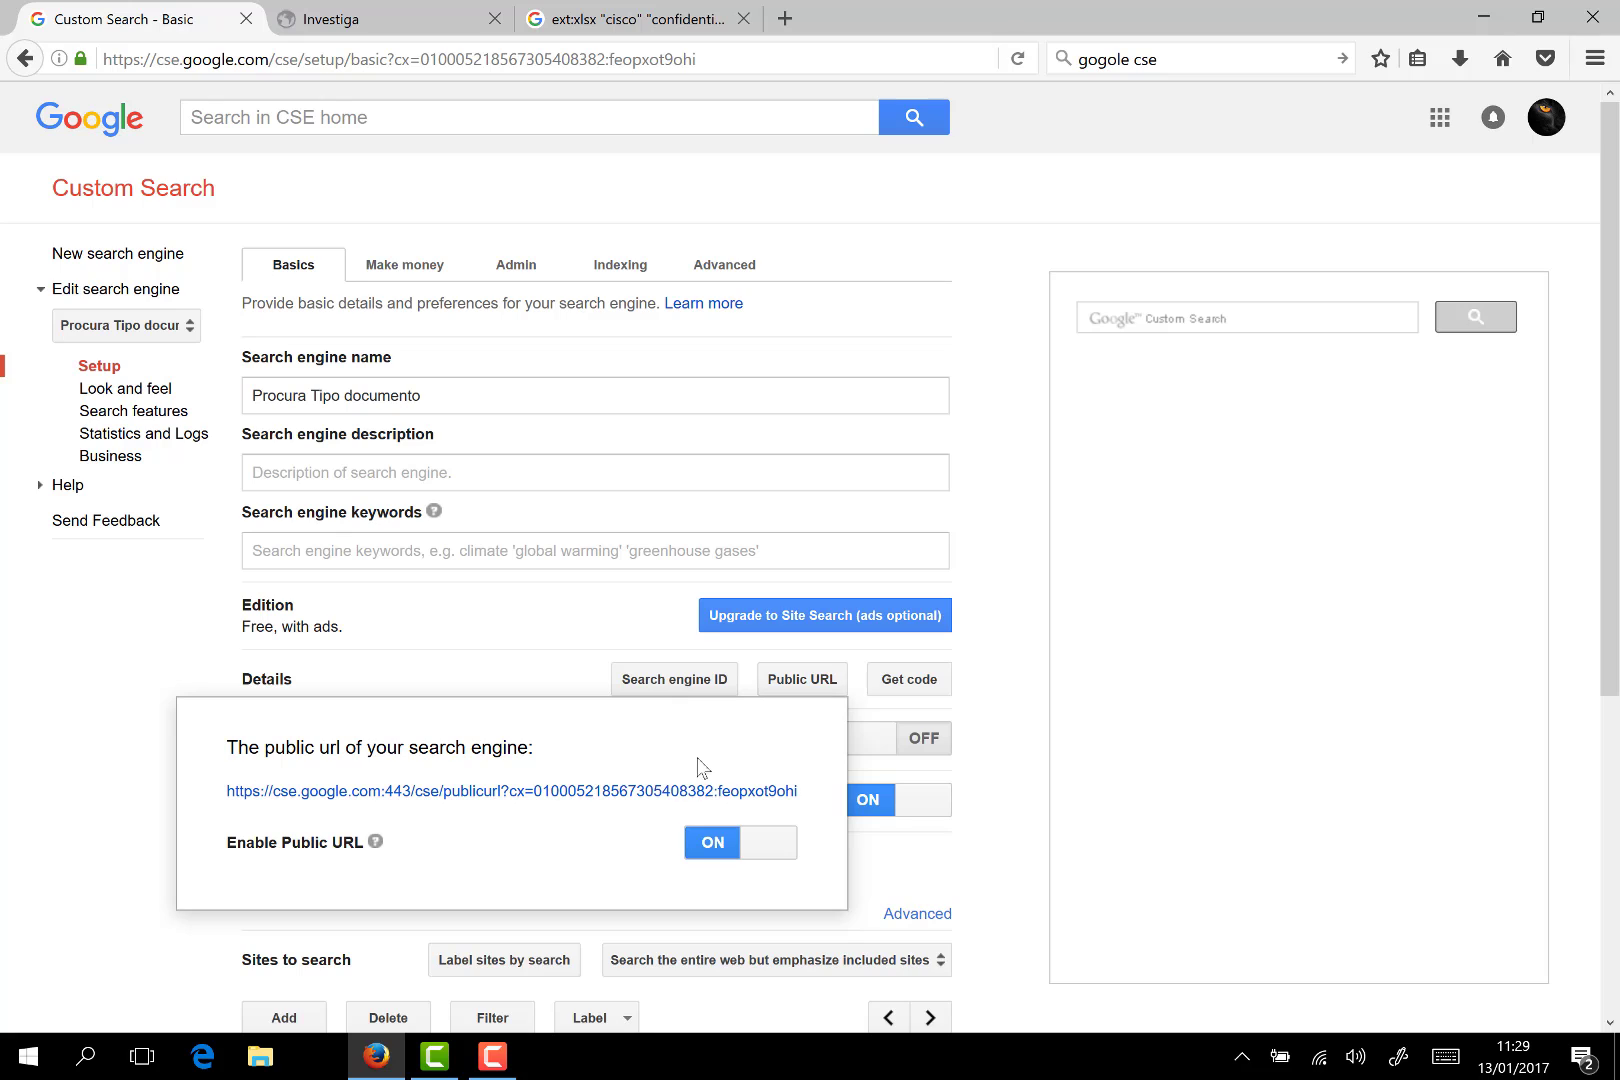
left_click(636, 791)
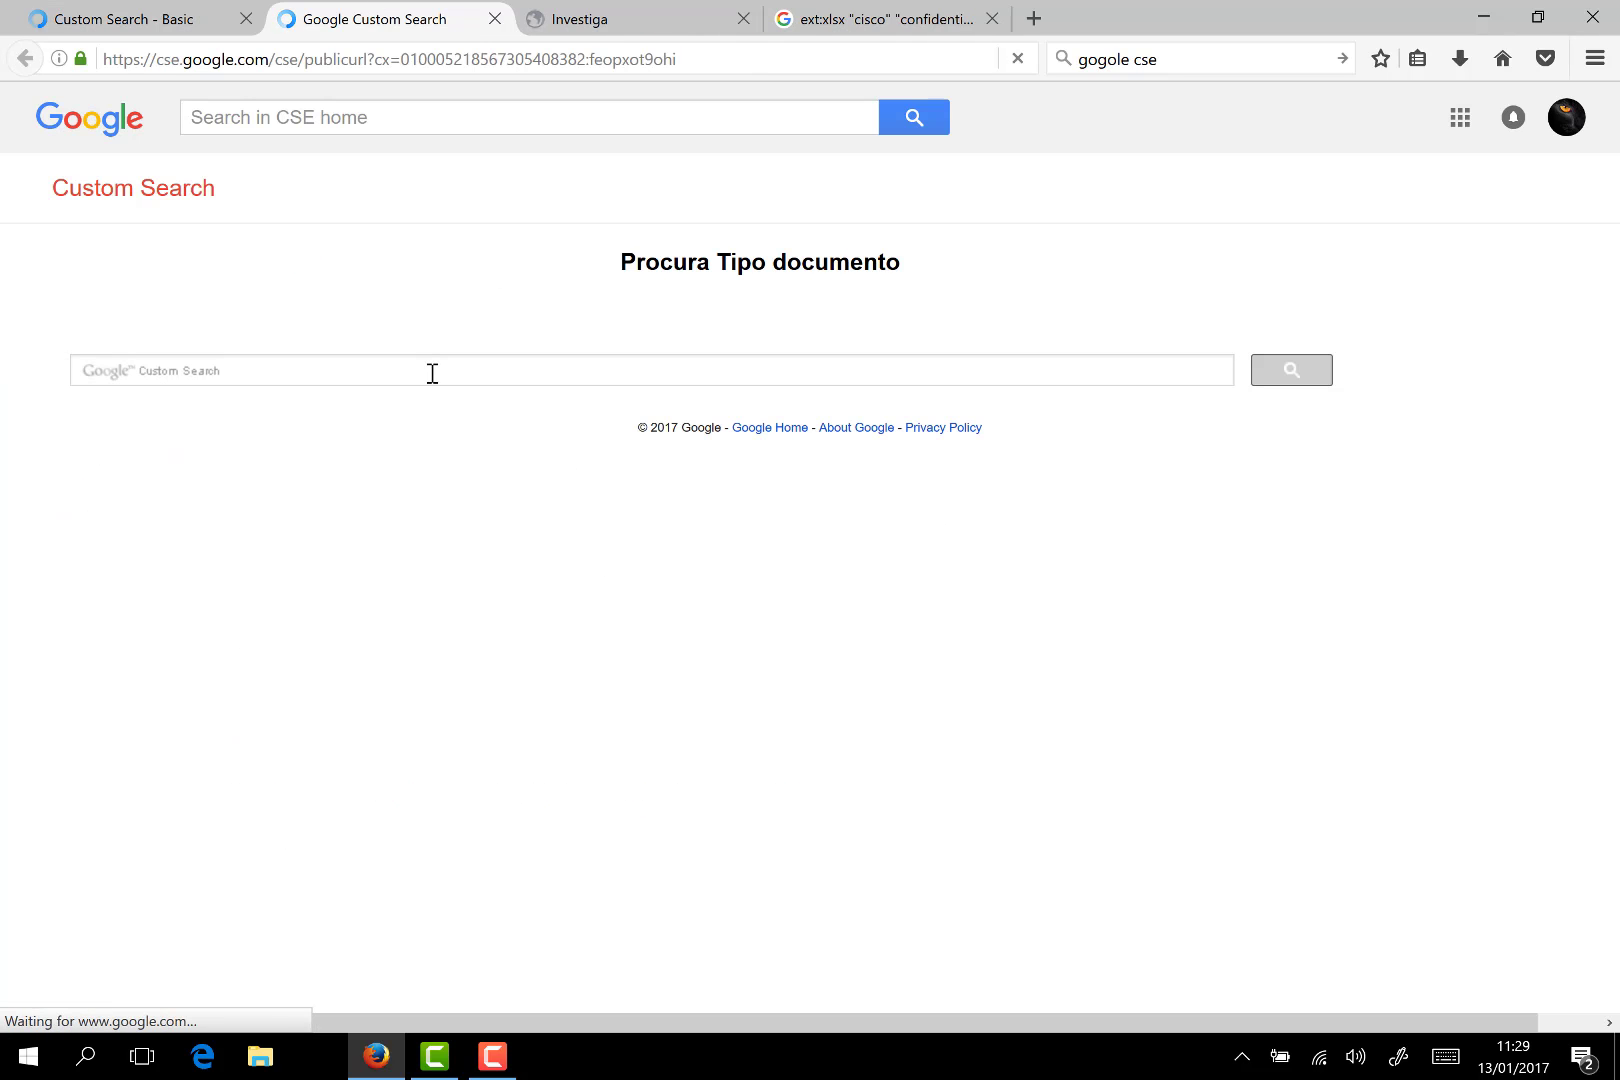
left_click(431, 373)
type("cisco")
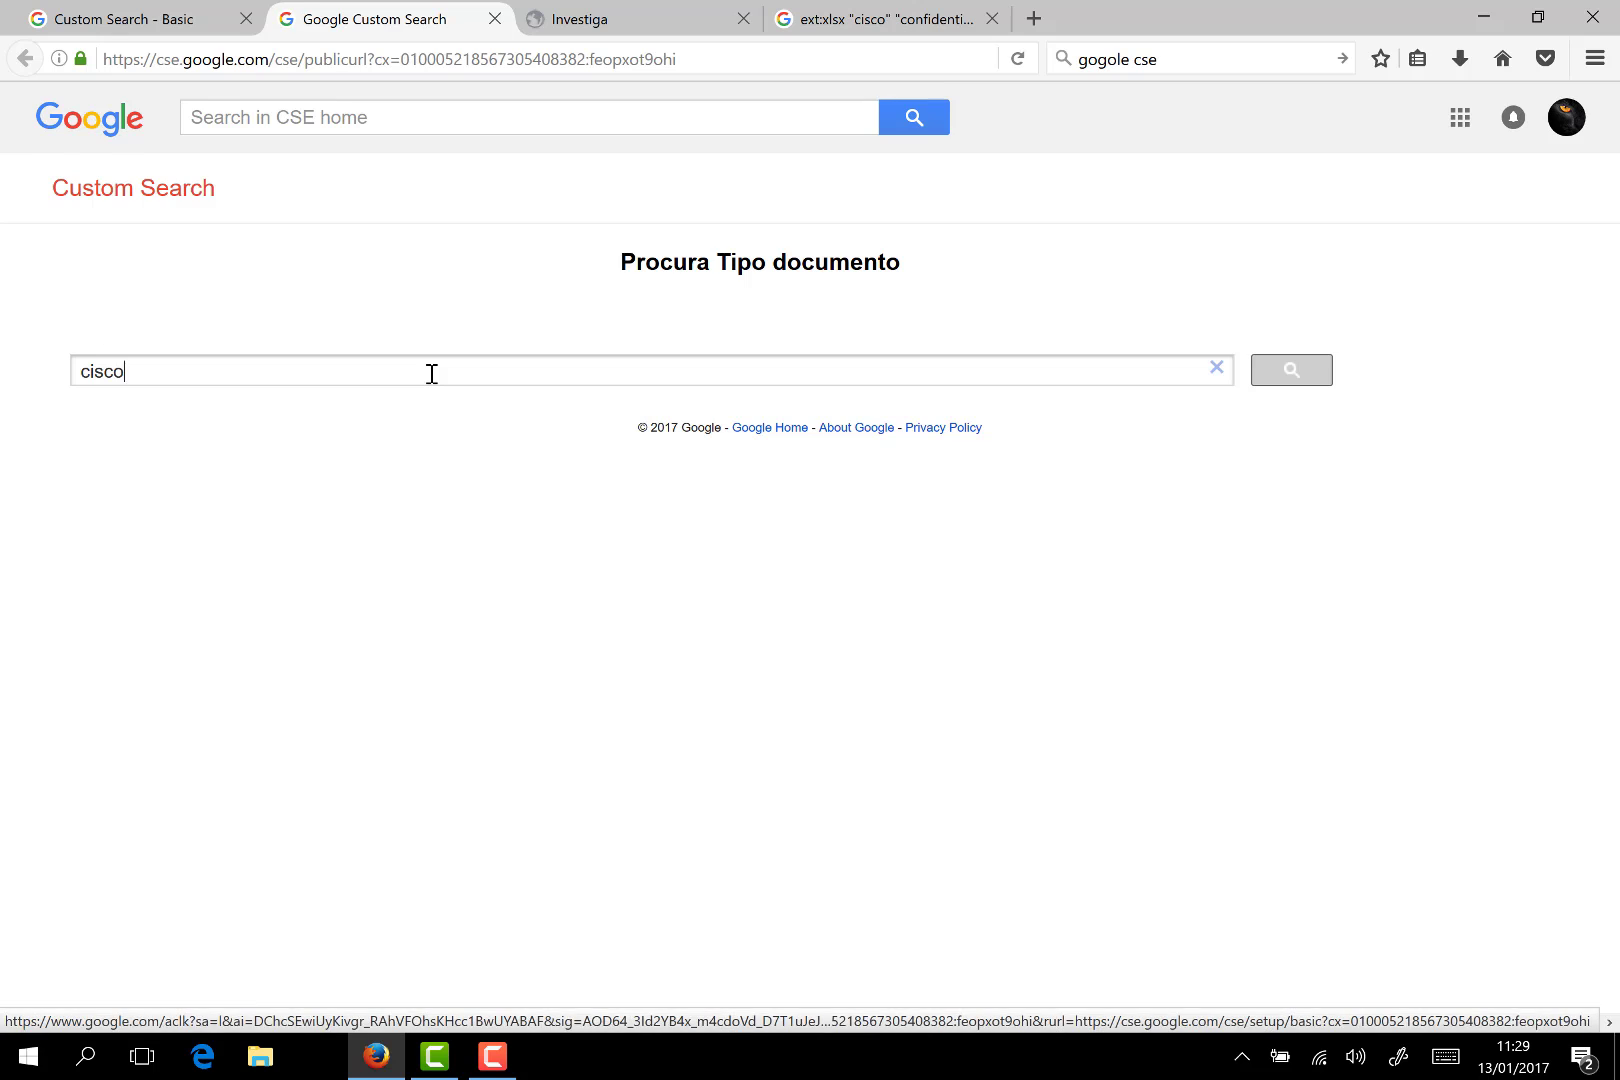
key("Return")
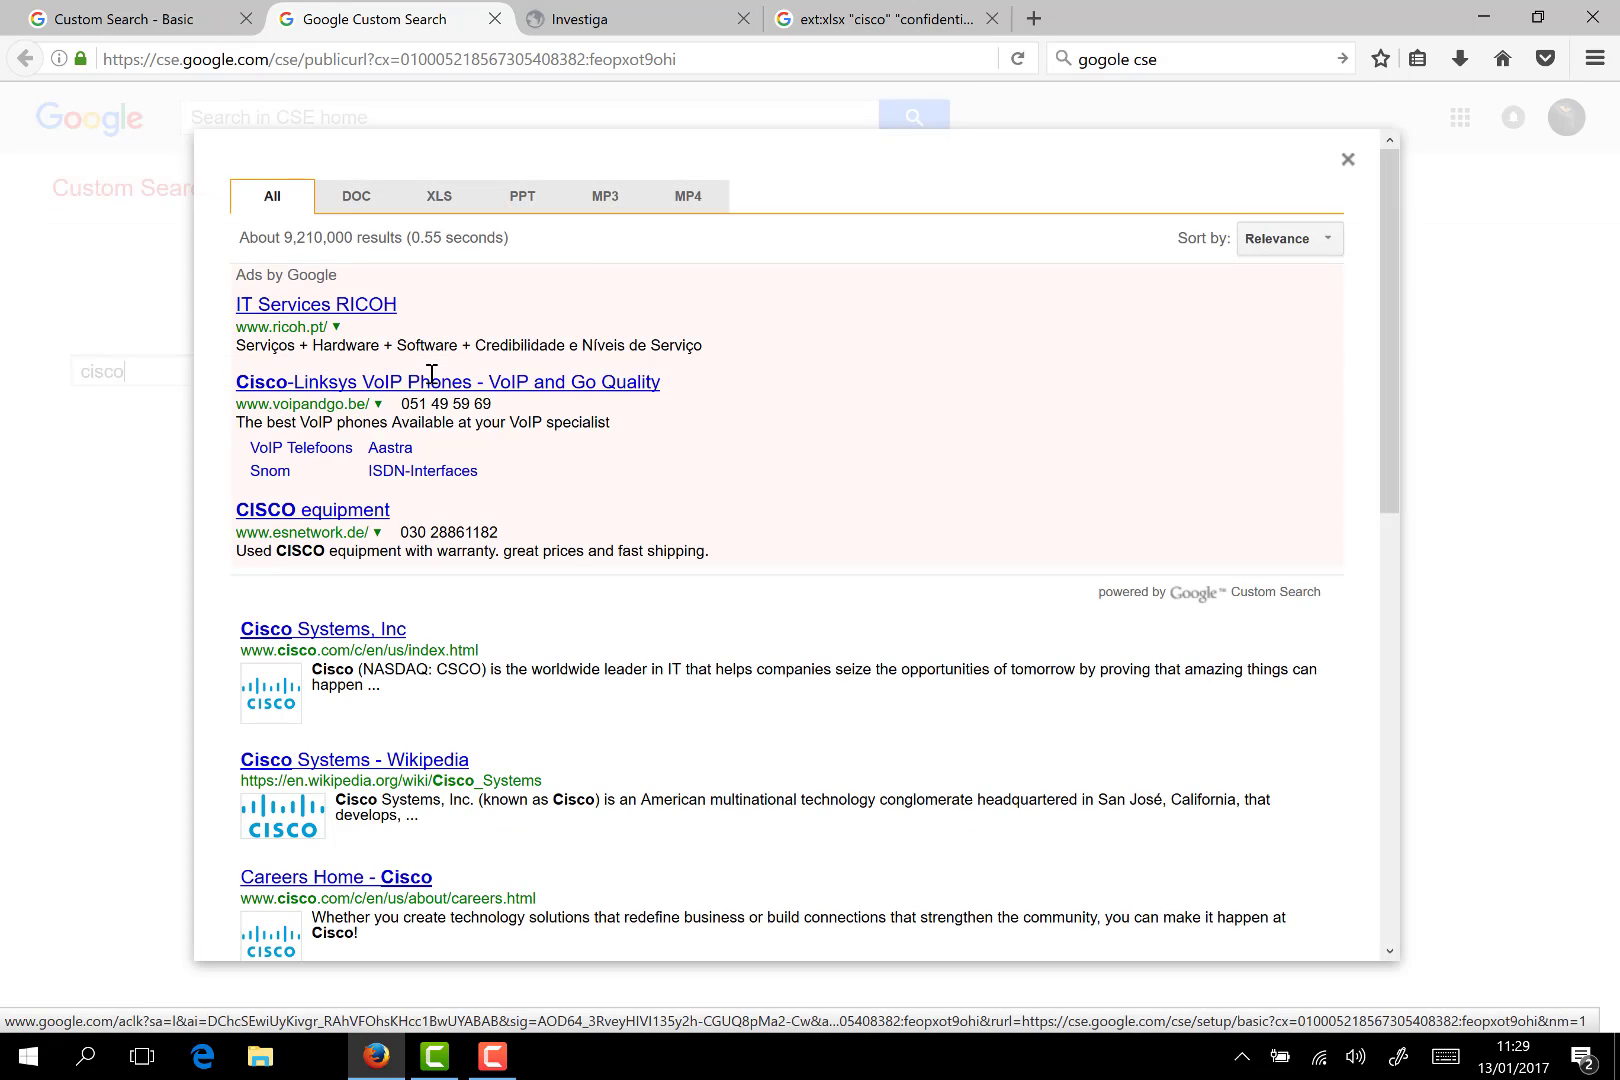
- Filter the cisco results by the DOC and XLS refinements and check the file extensions in the listed addresses
left_click(355, 200)
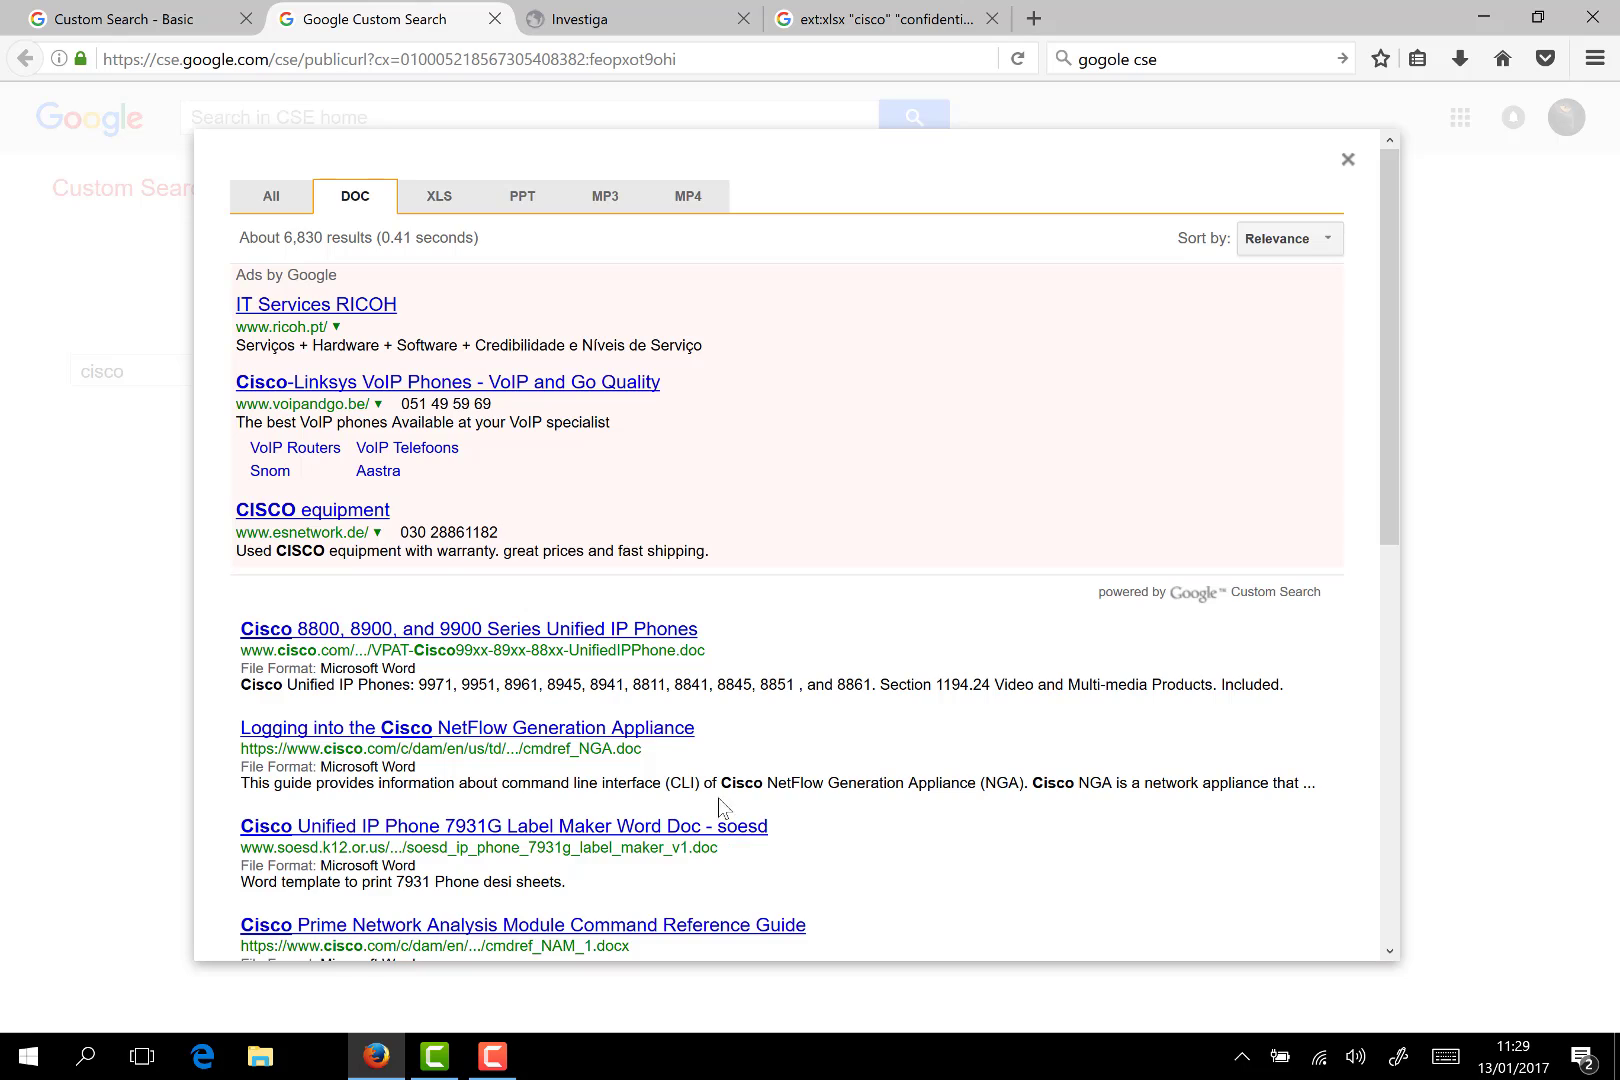
scroll(692, 790, "down", 6)
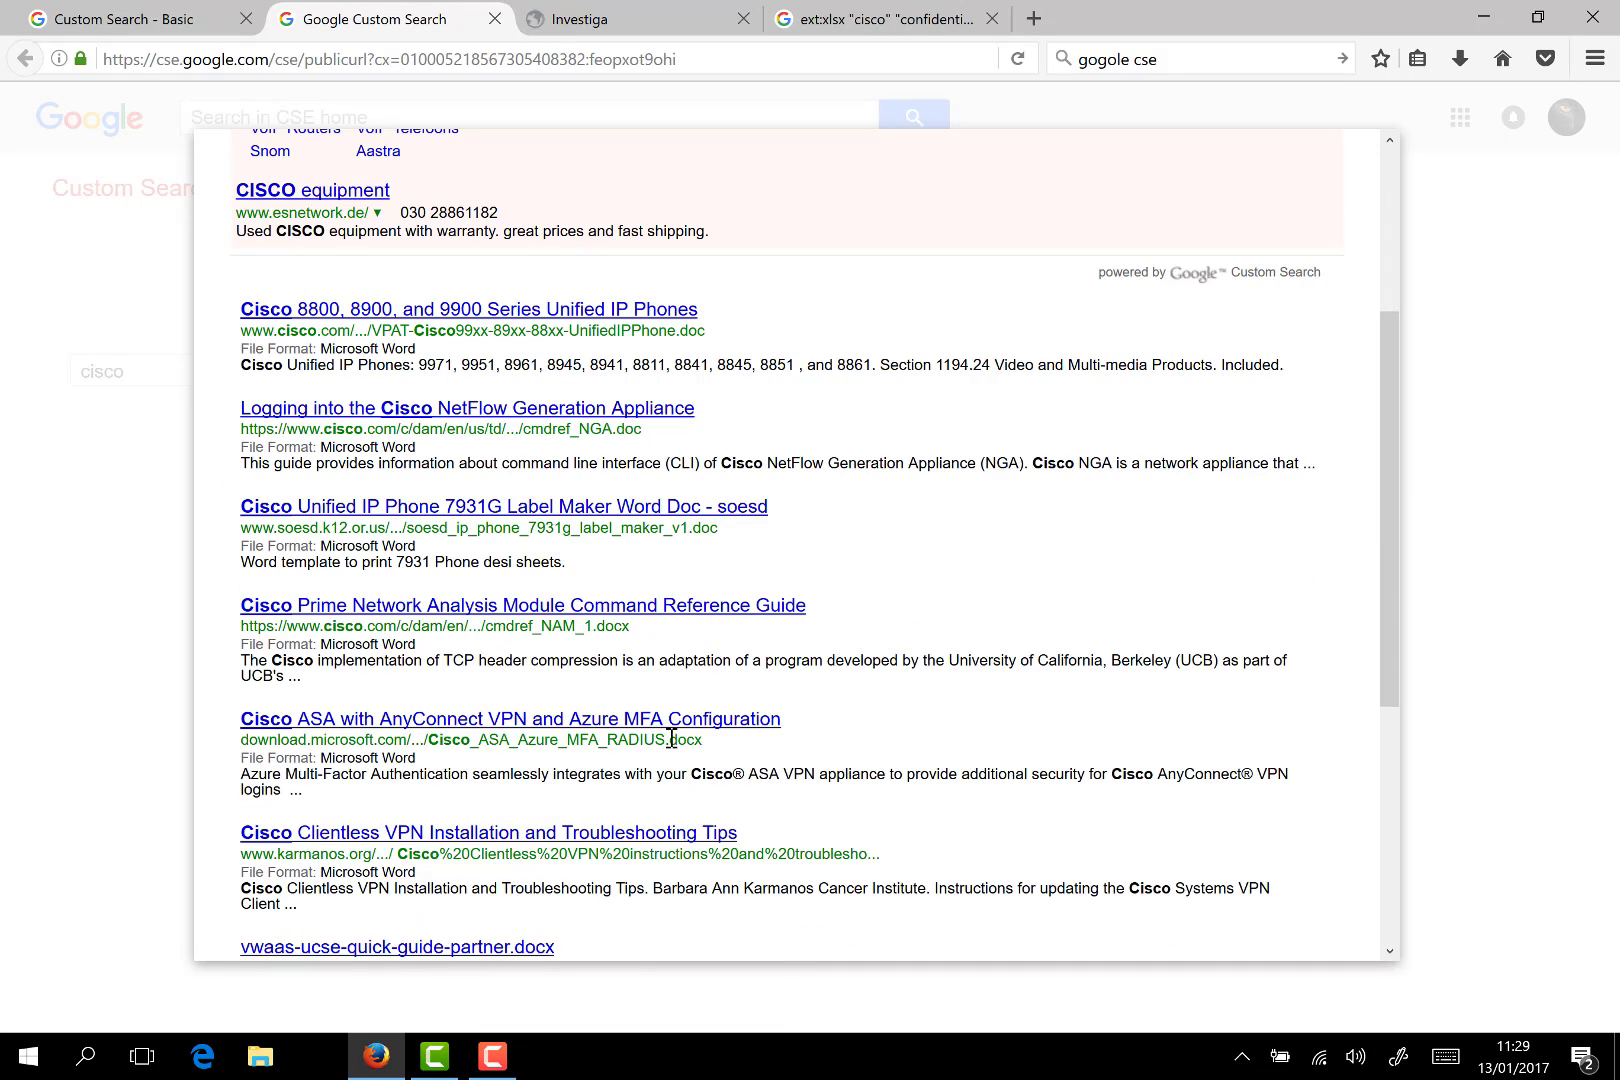
double_click(684, 740)
scroll(458, 215, "up", 6)
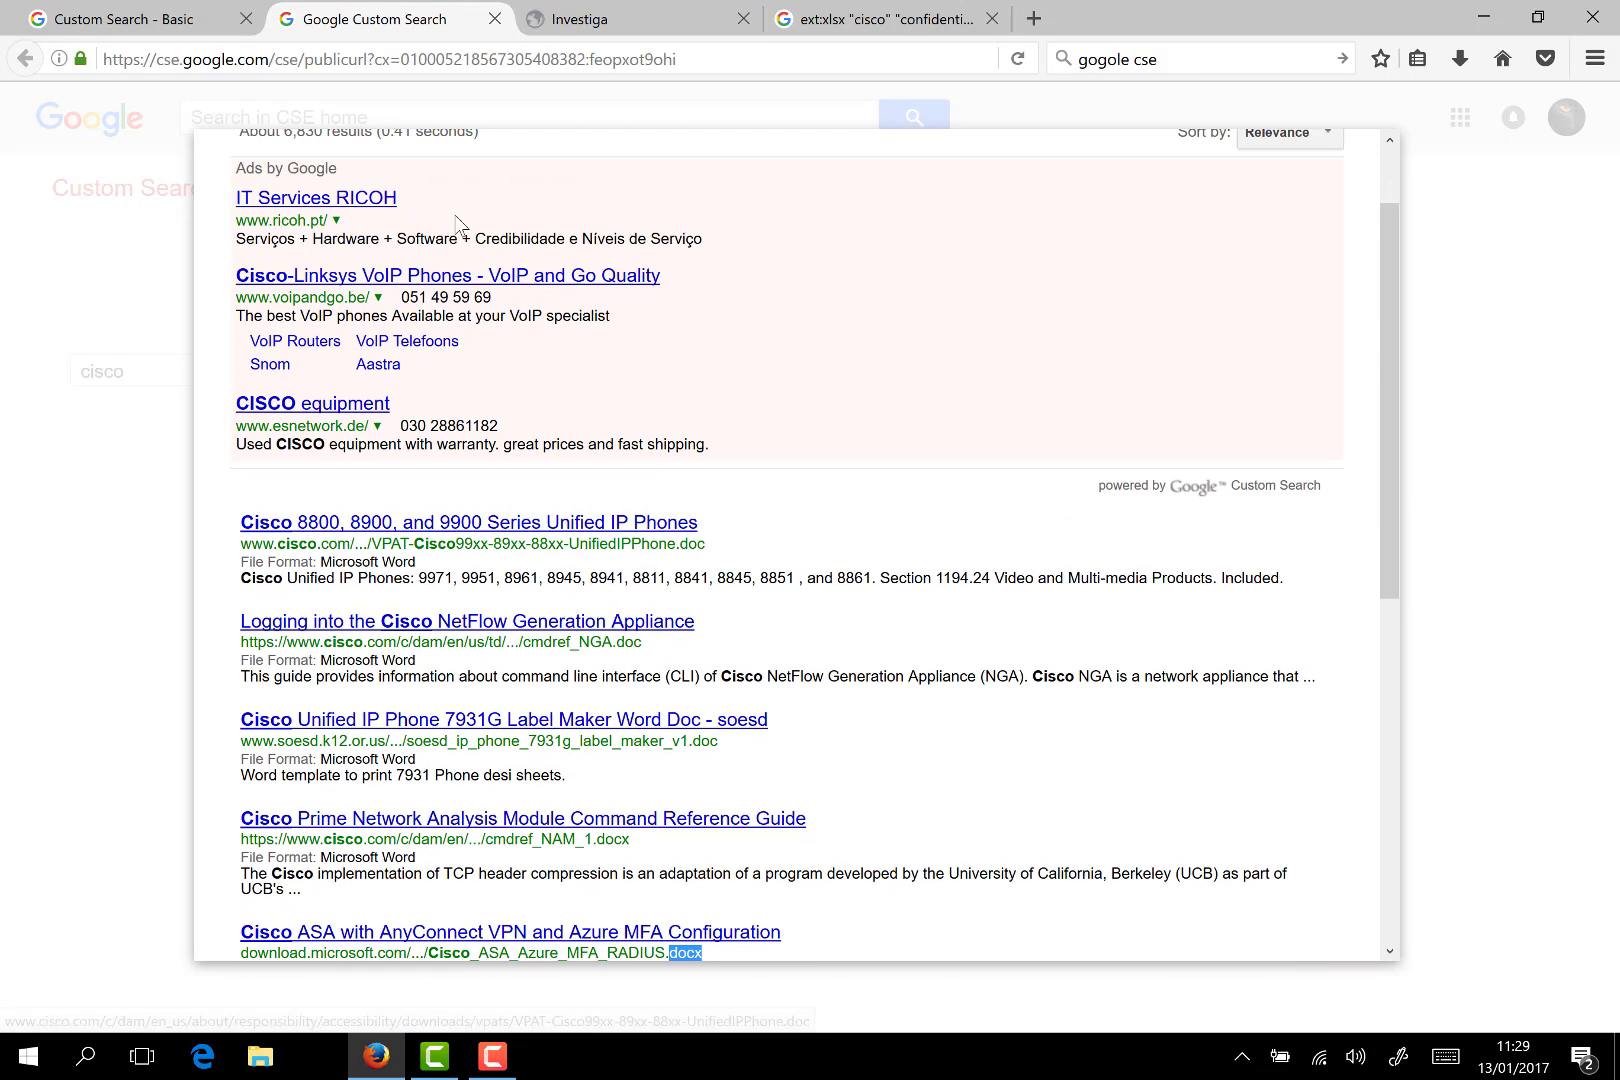
left_click(440, 197)
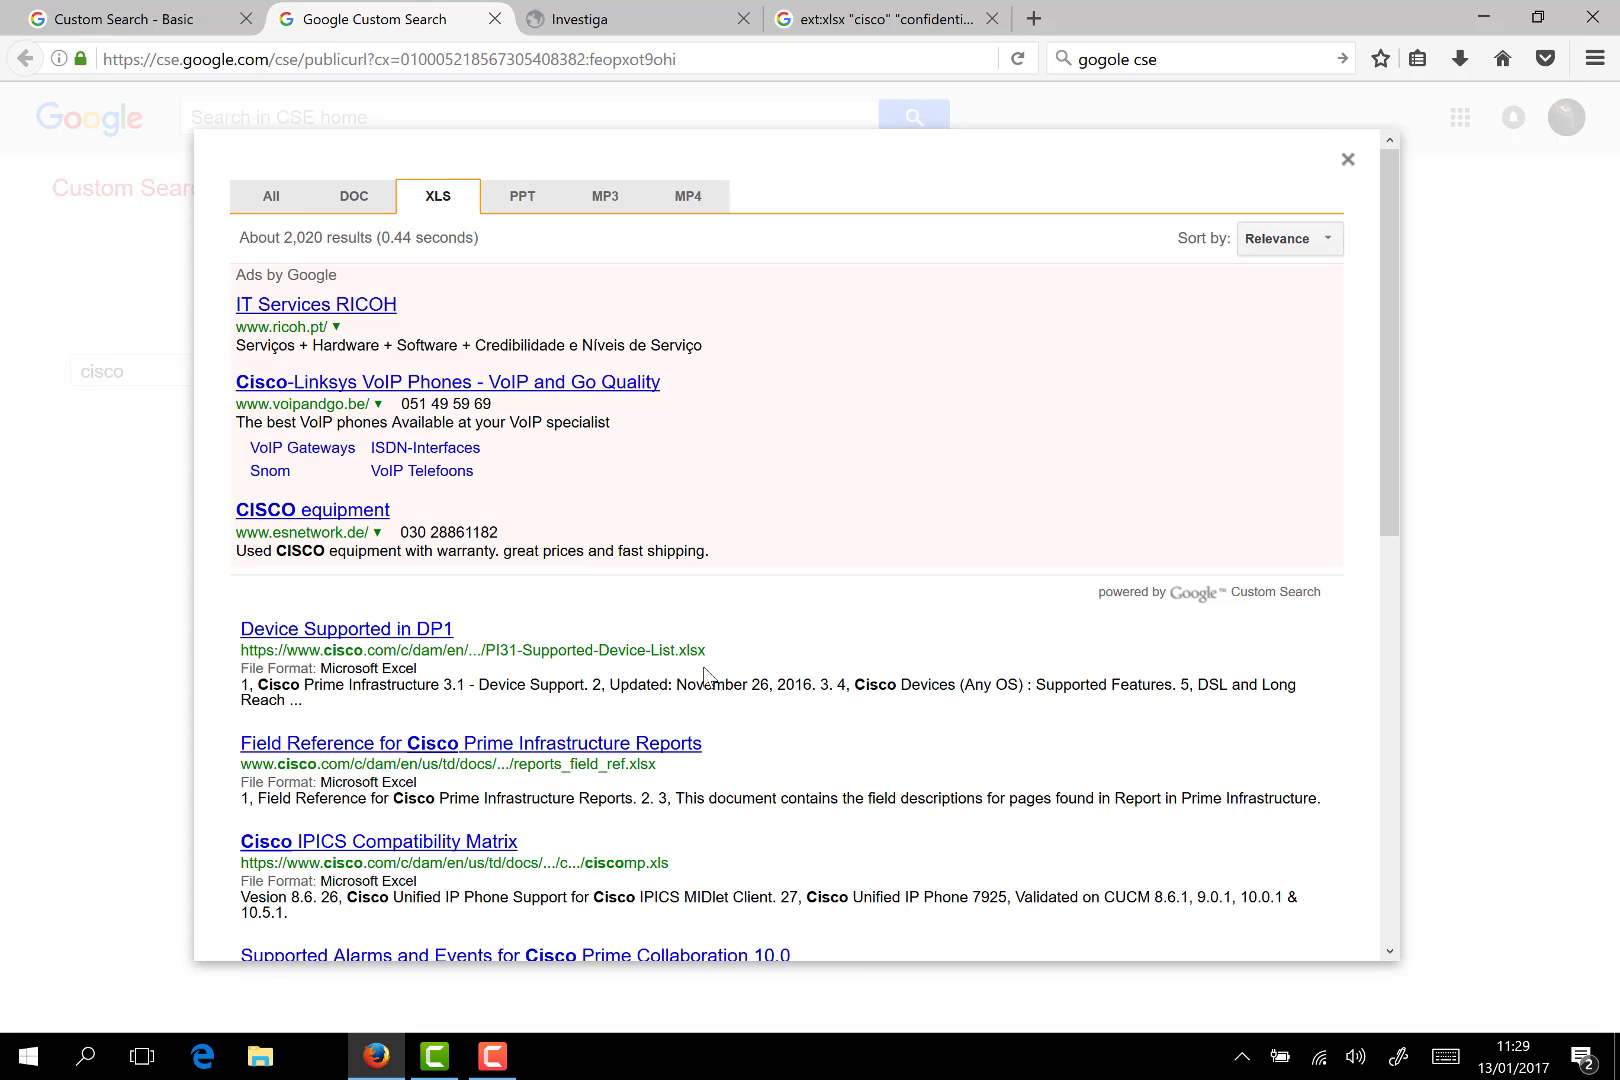
double_click(660, 866)
double_click(640, 765)
- Check the cisco results under the PPT, MP3 and MP4 refinements and return to all results
left_click(505, 205)
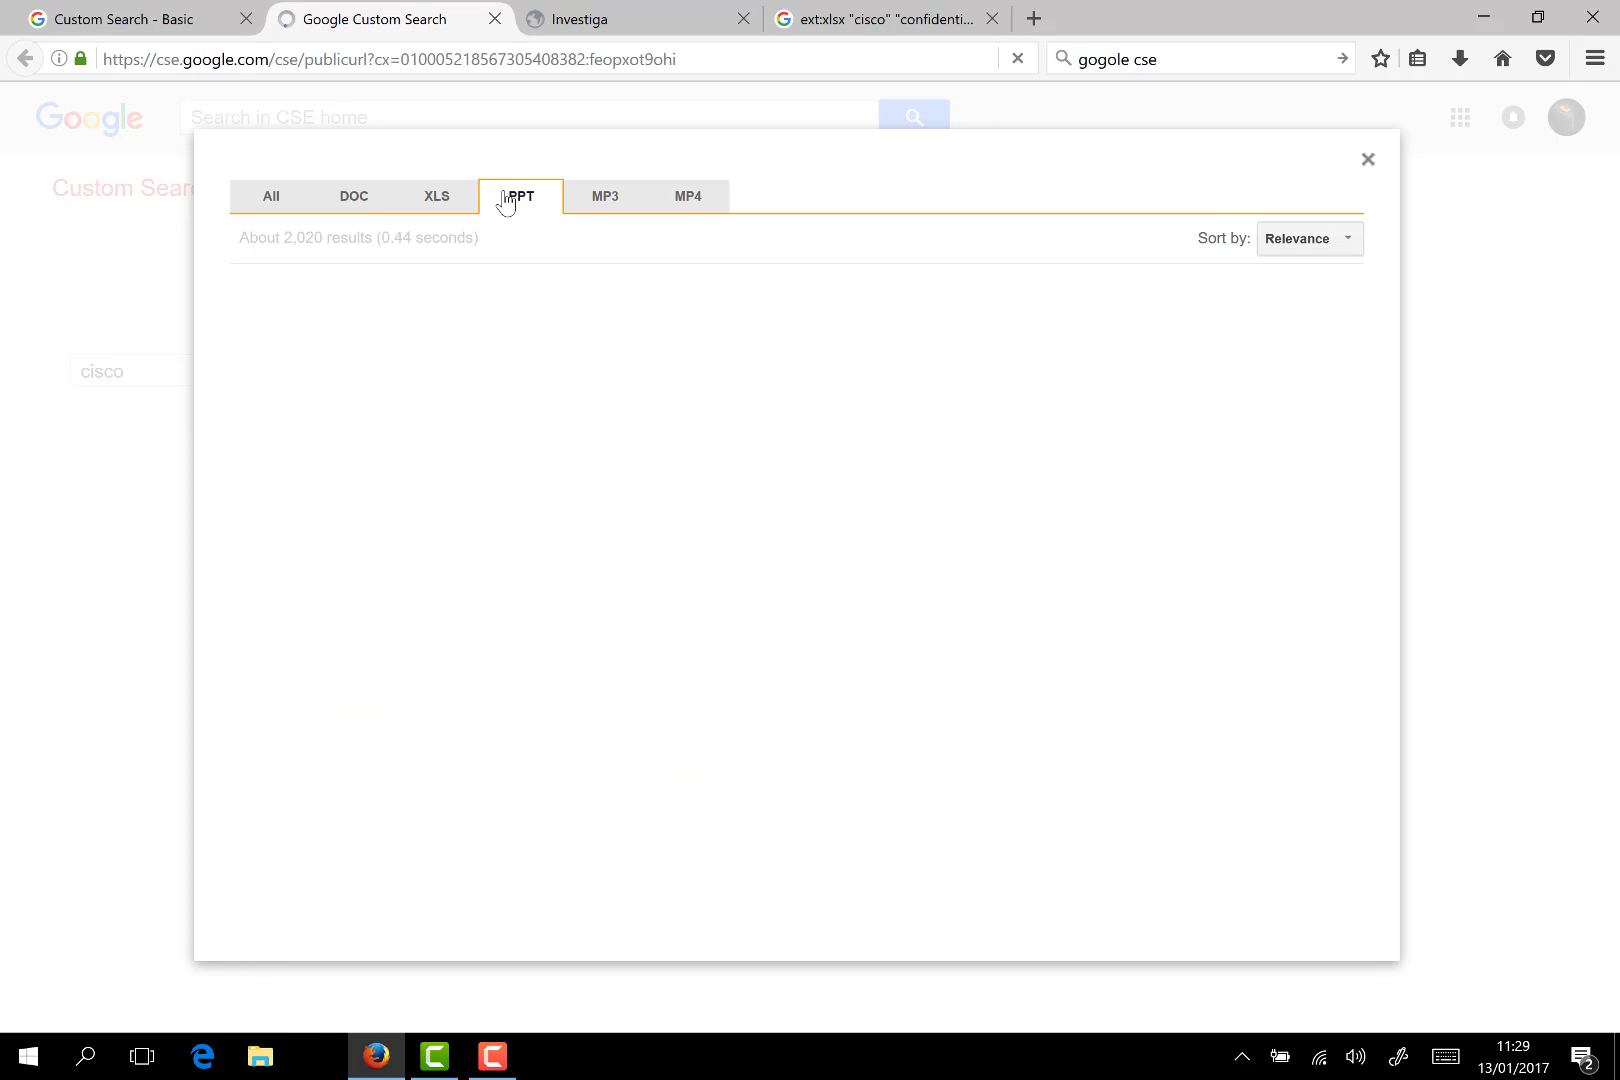
left_click(603, 208)
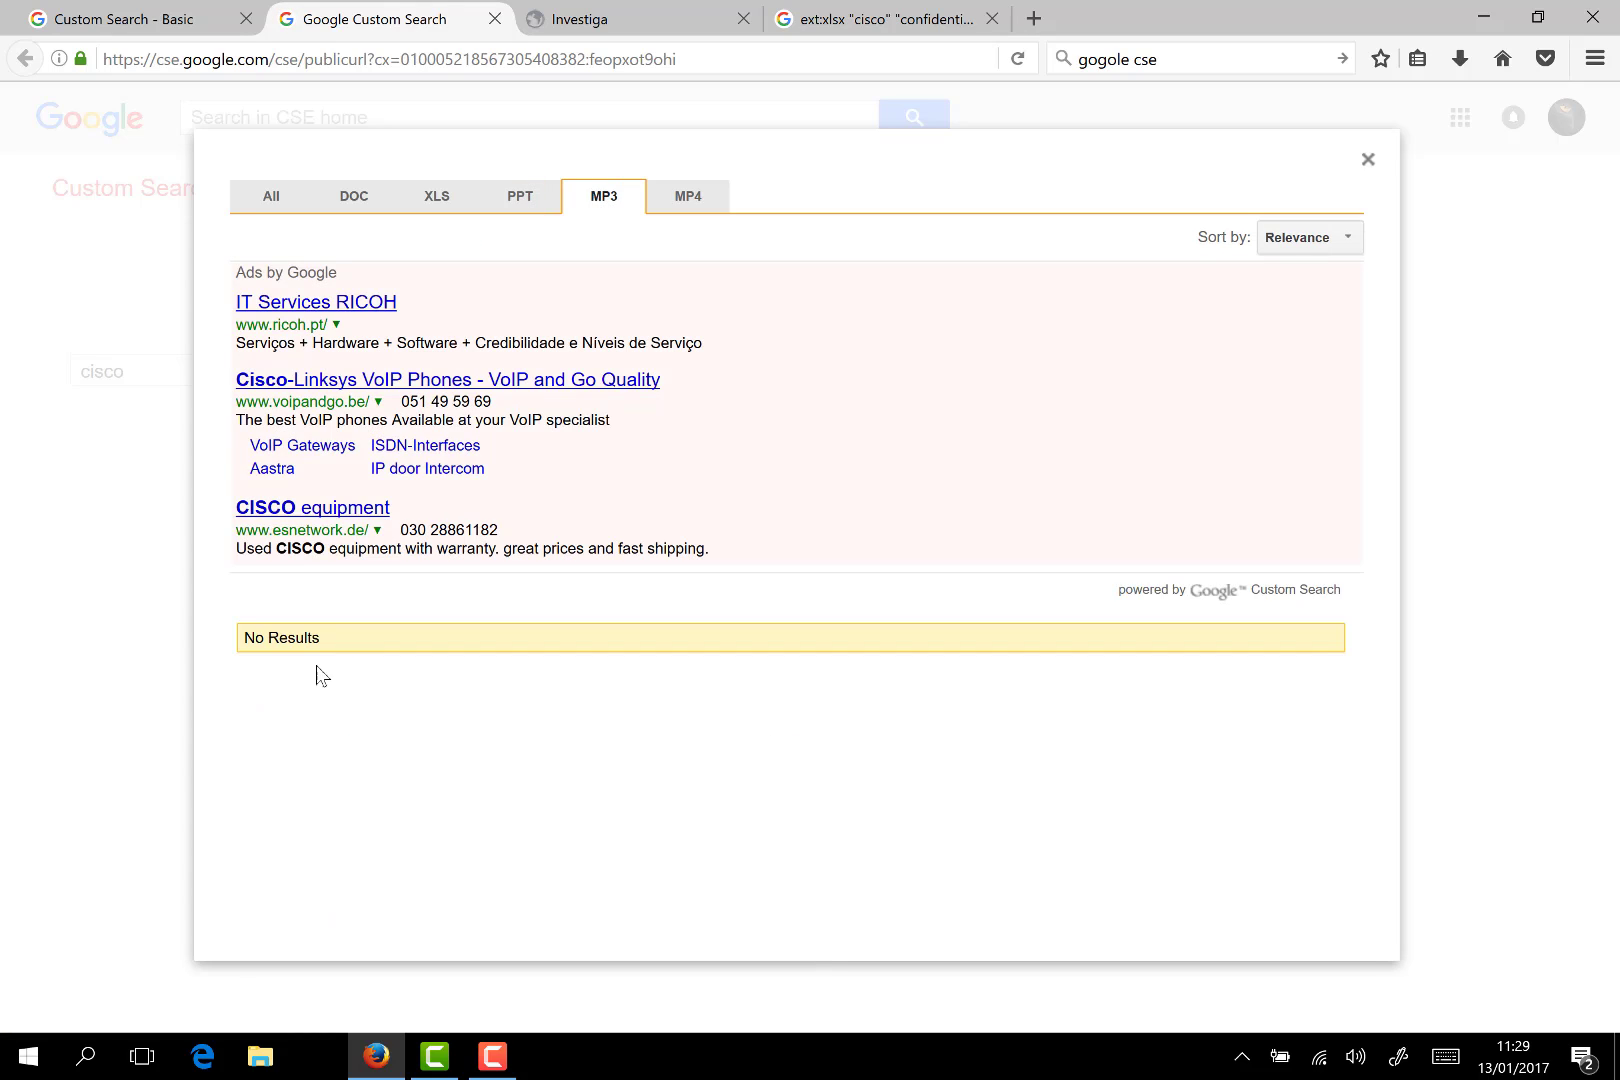
left_click(688, 200)
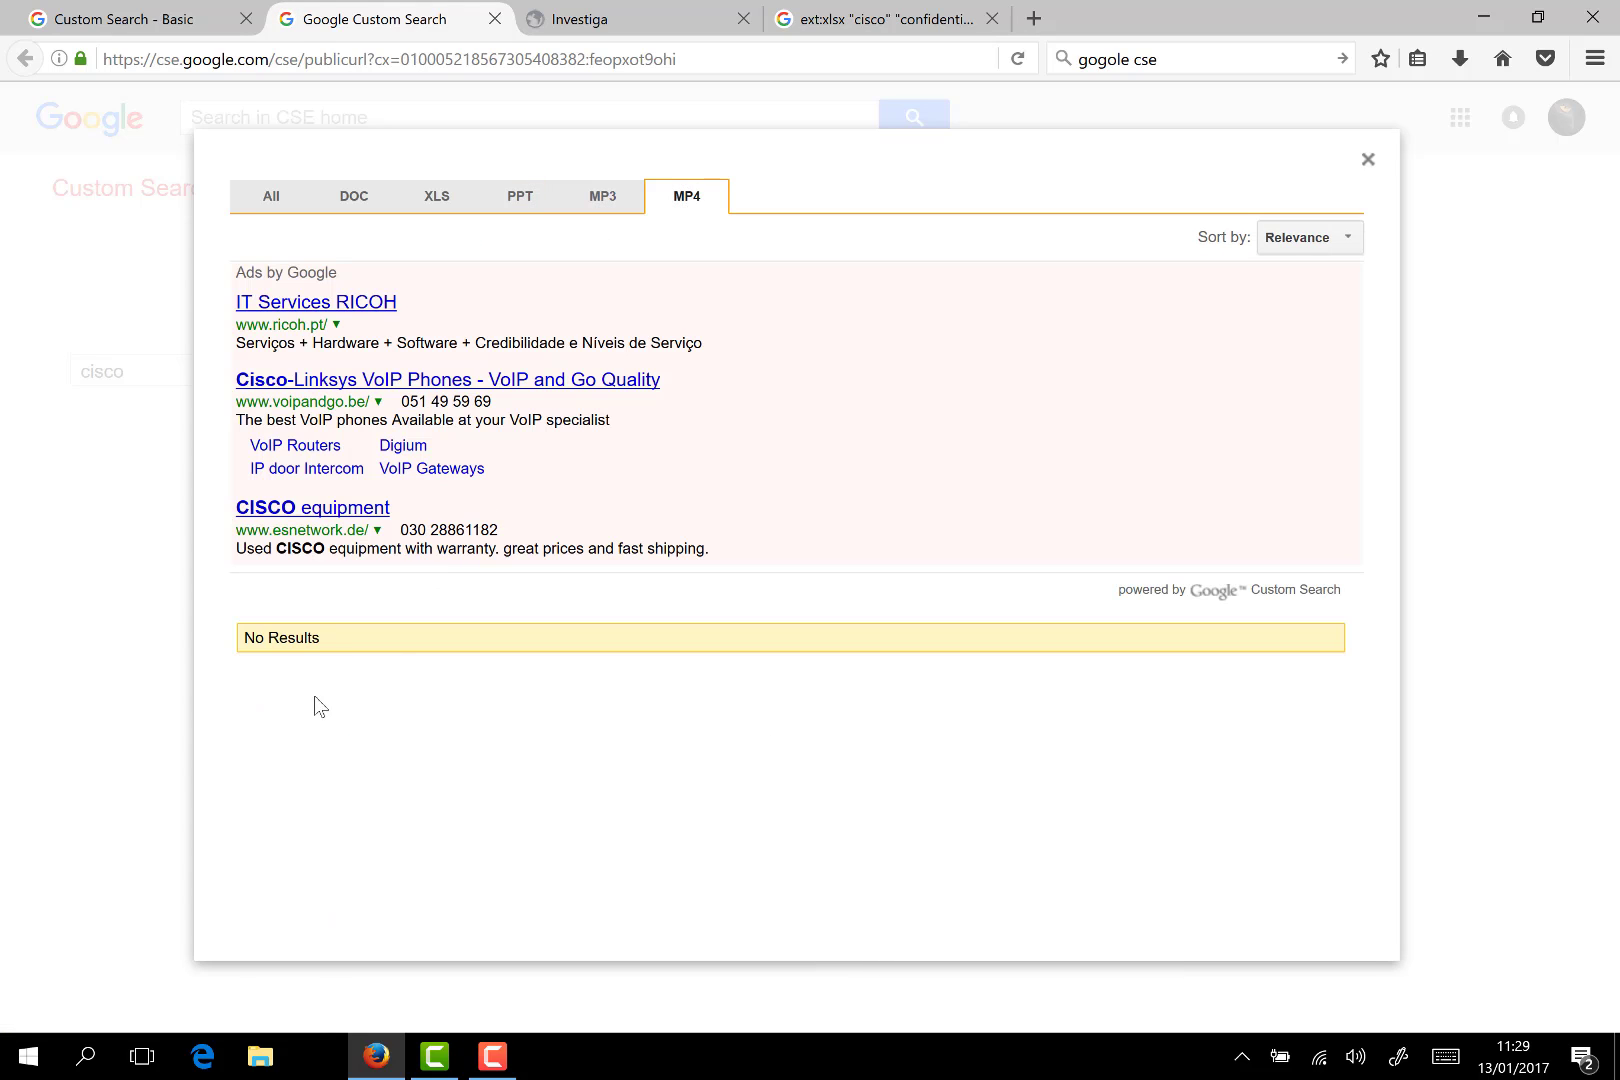
left_click(281, 205)
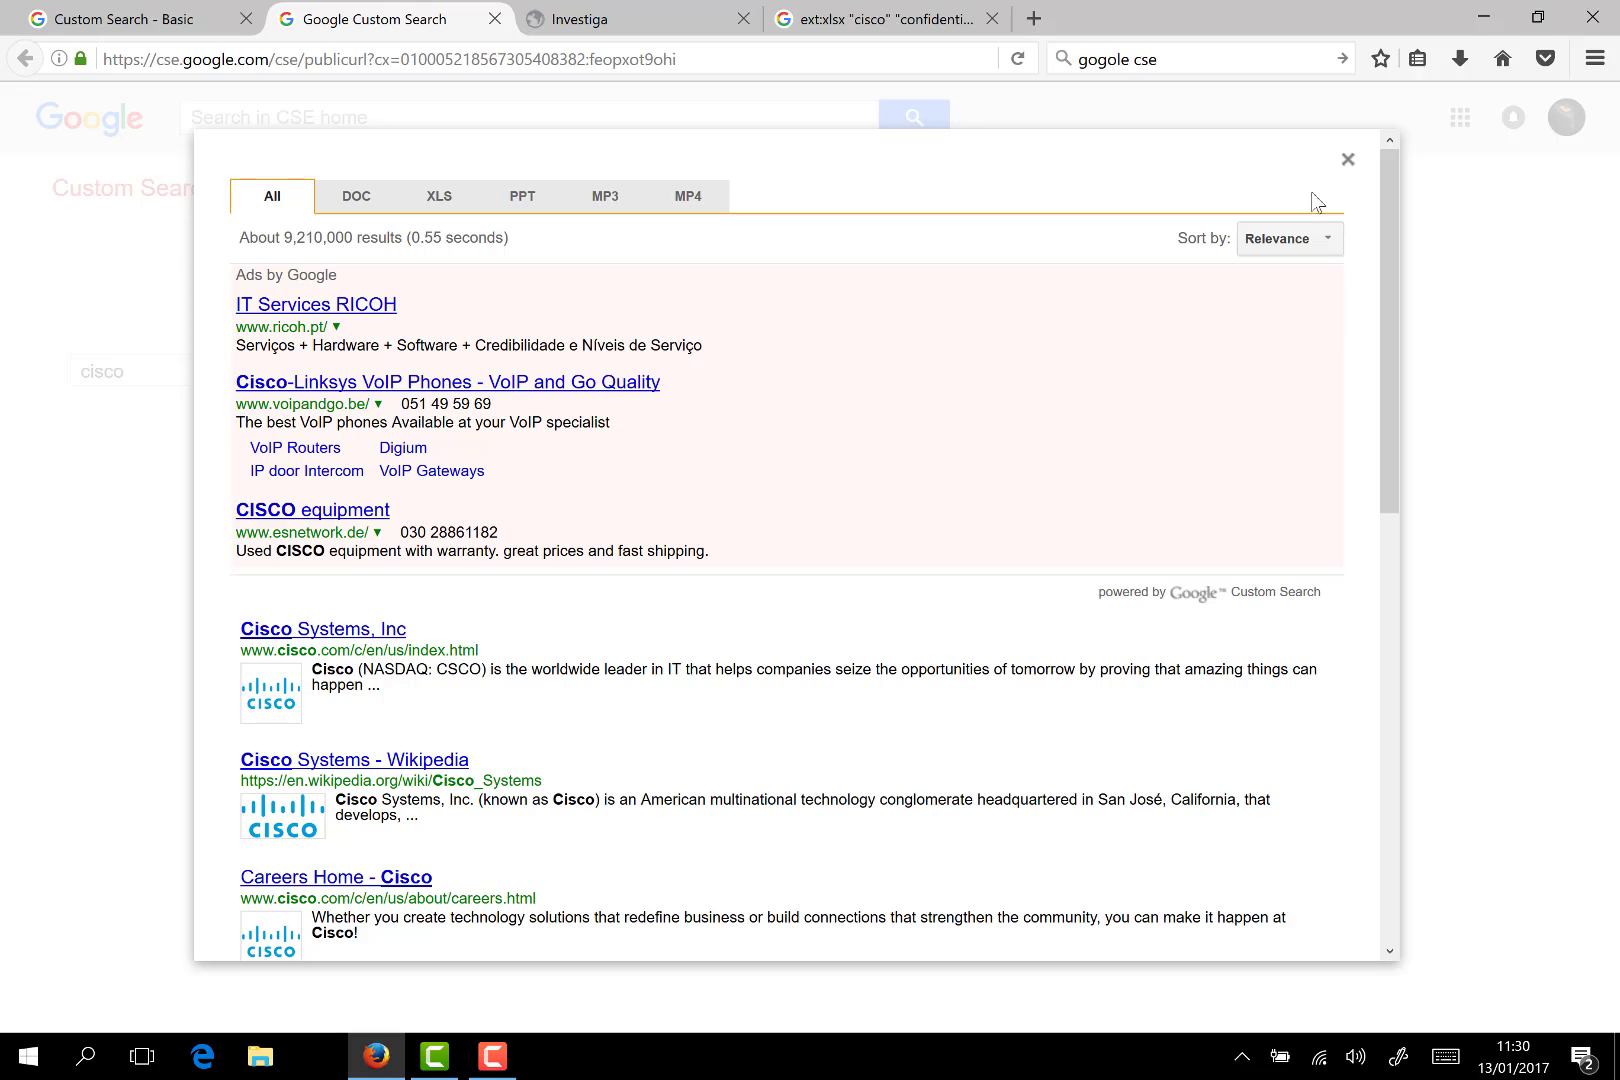
left_click(1367, 160)
left_click(261, 365)
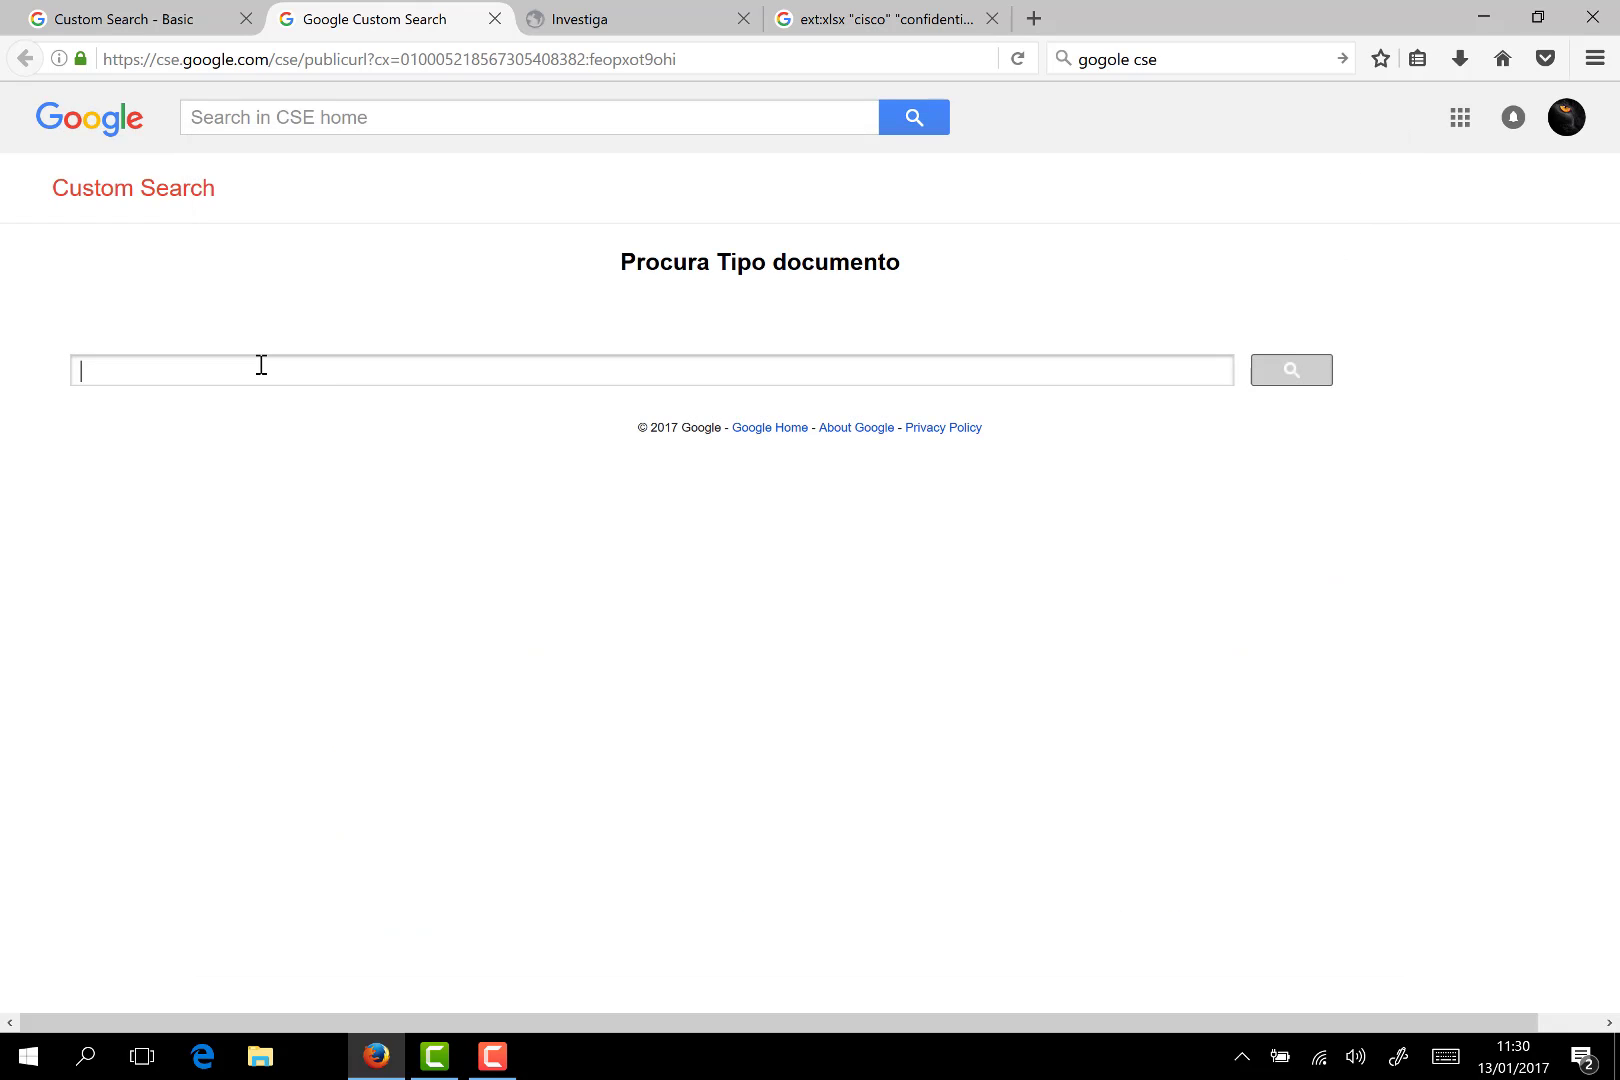
type("site:www.cisco.")
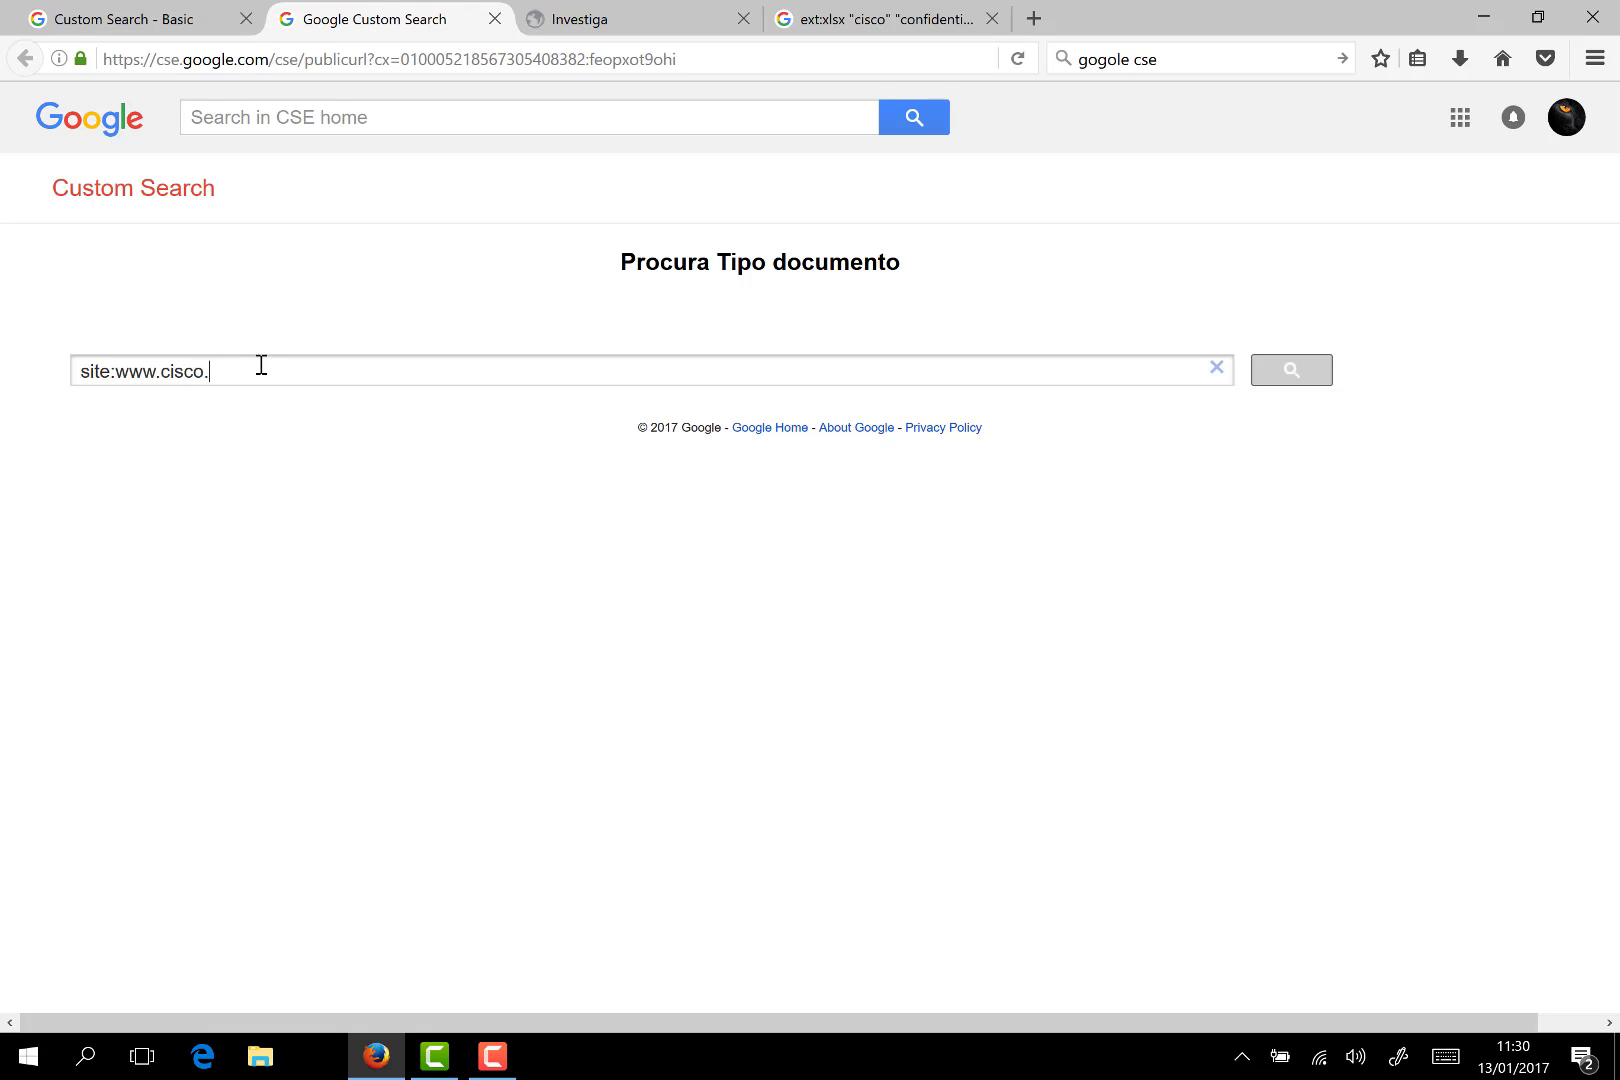
type("com")
key("Return")
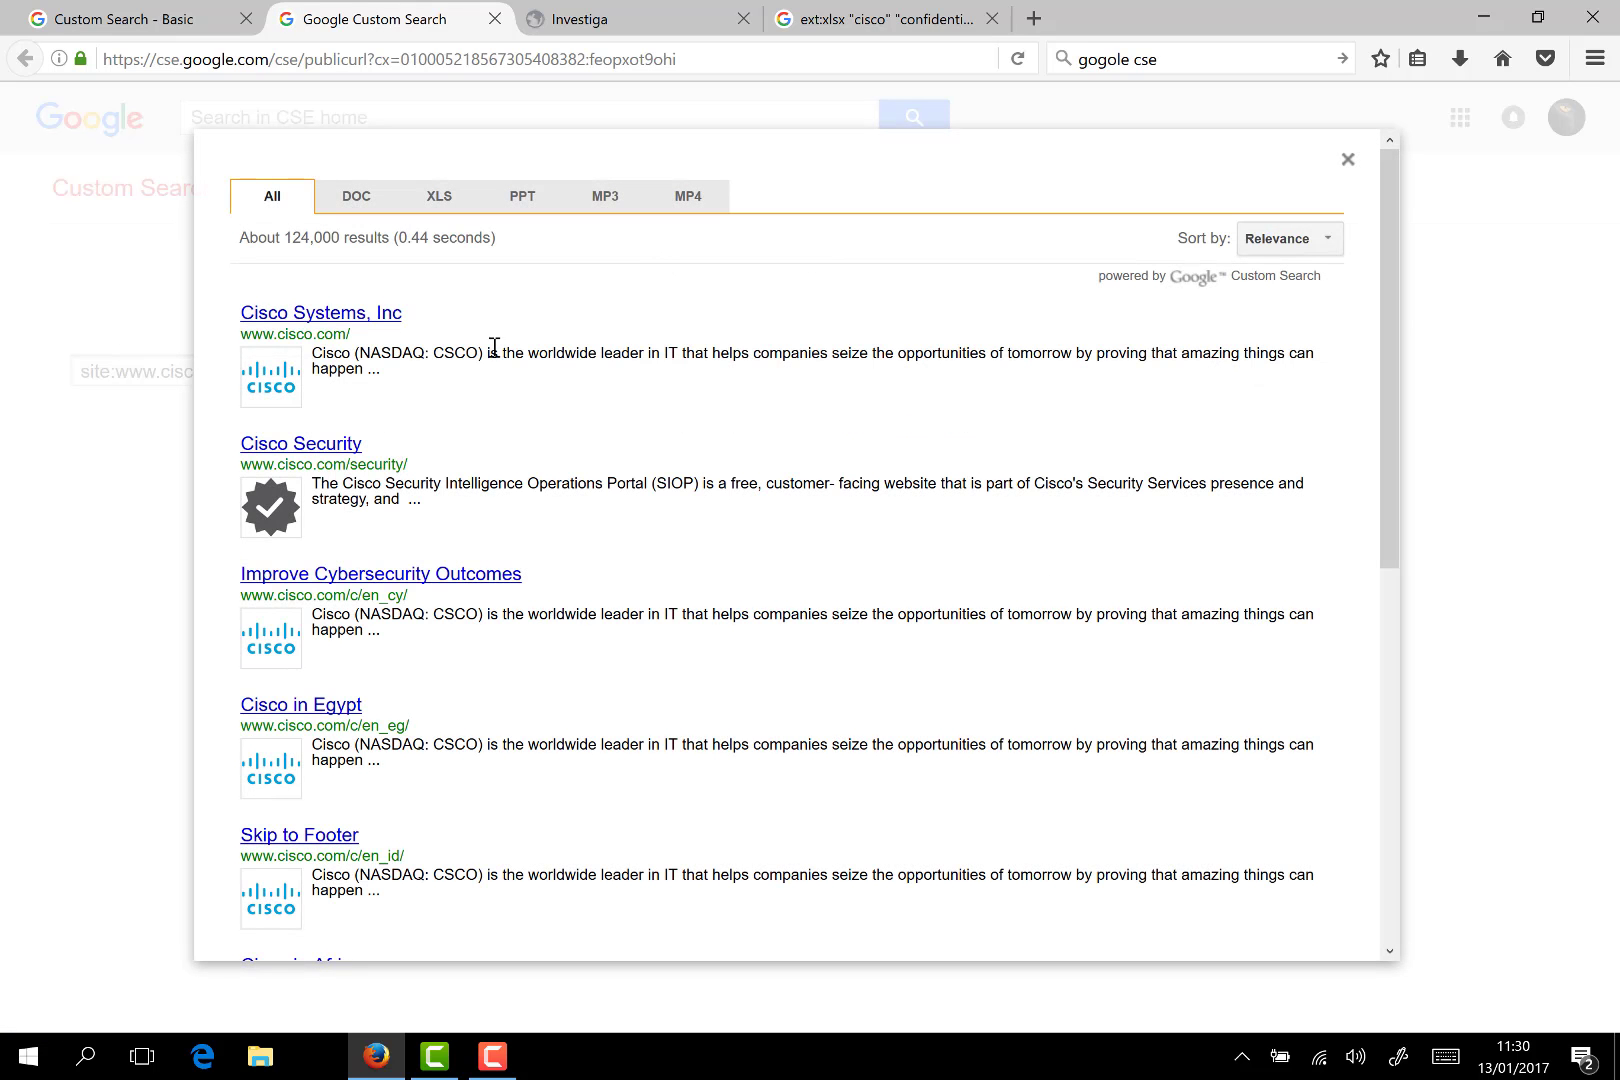
left_click(355, 200)
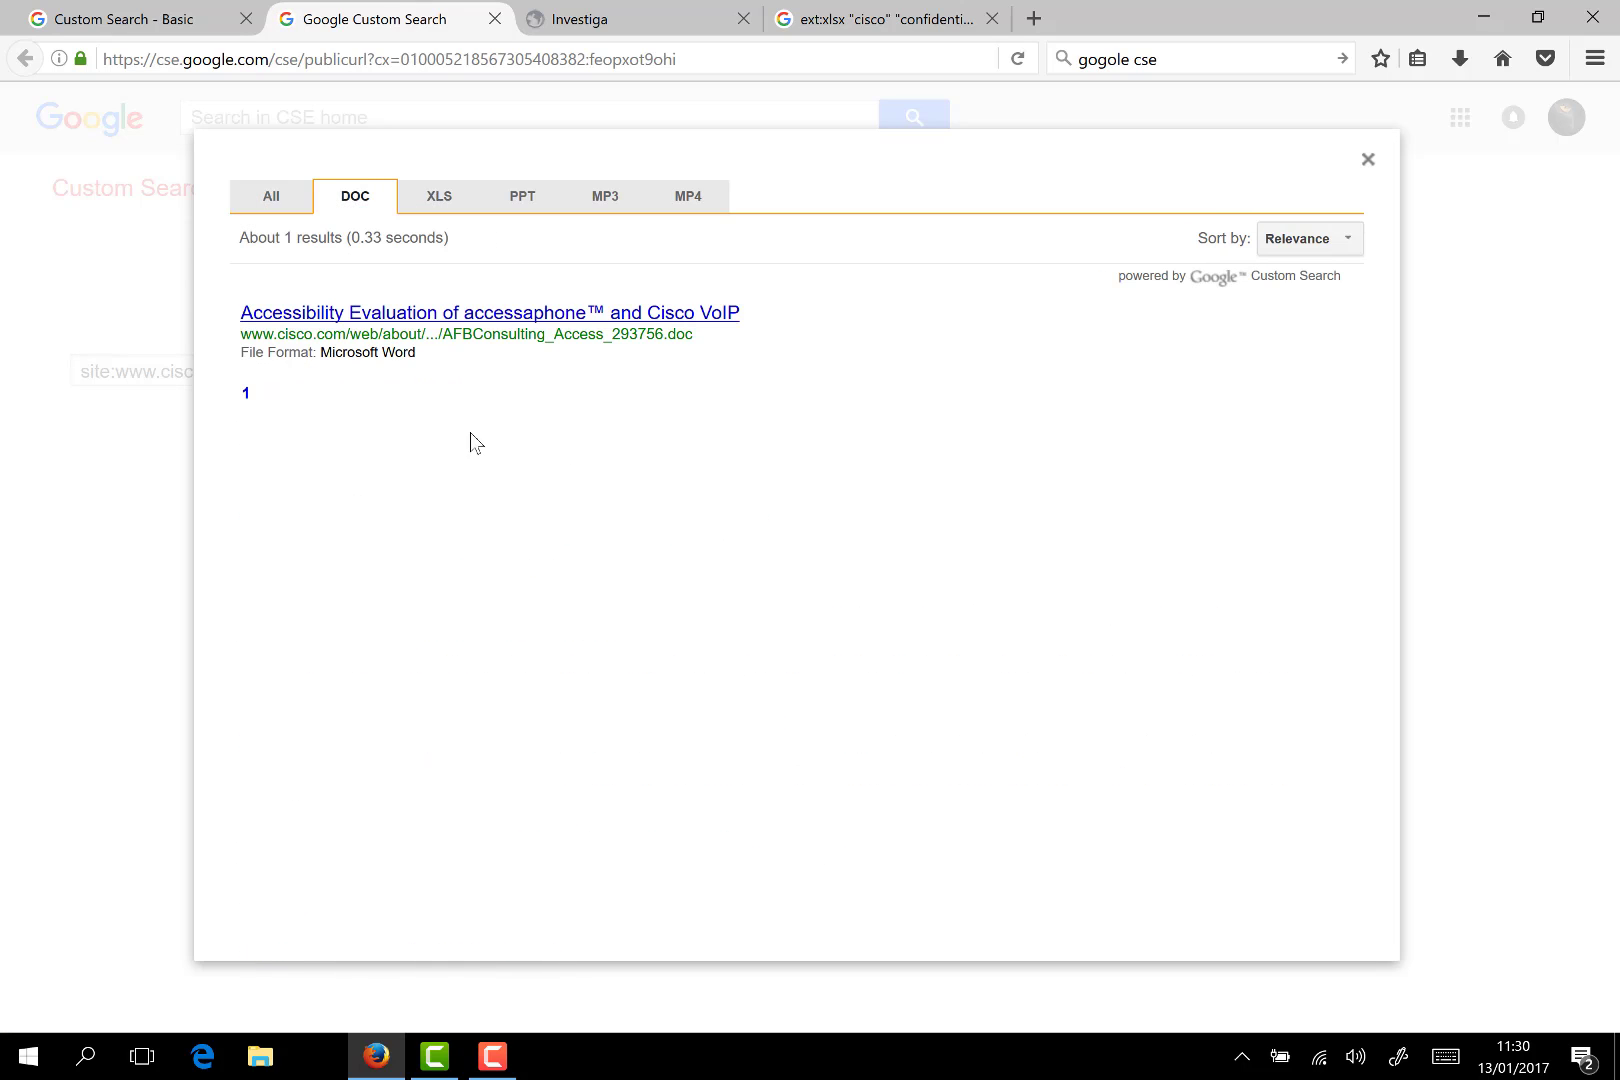
left_click(441, 198)
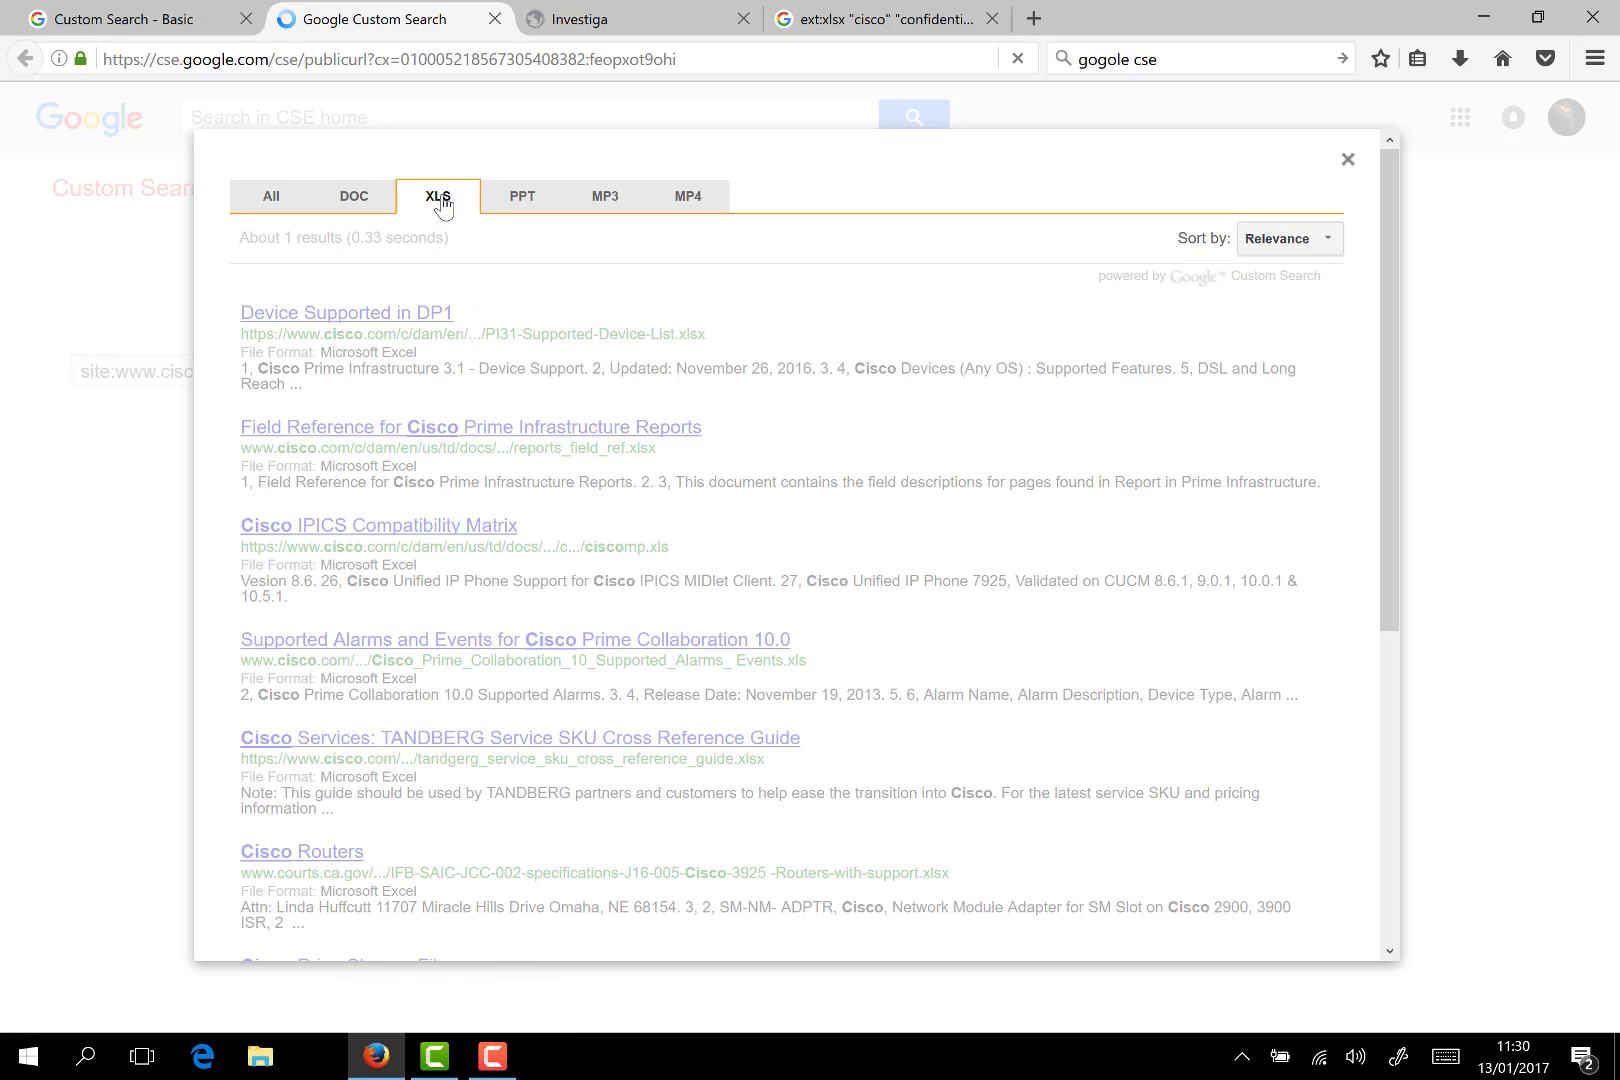
left_click(523, 204)
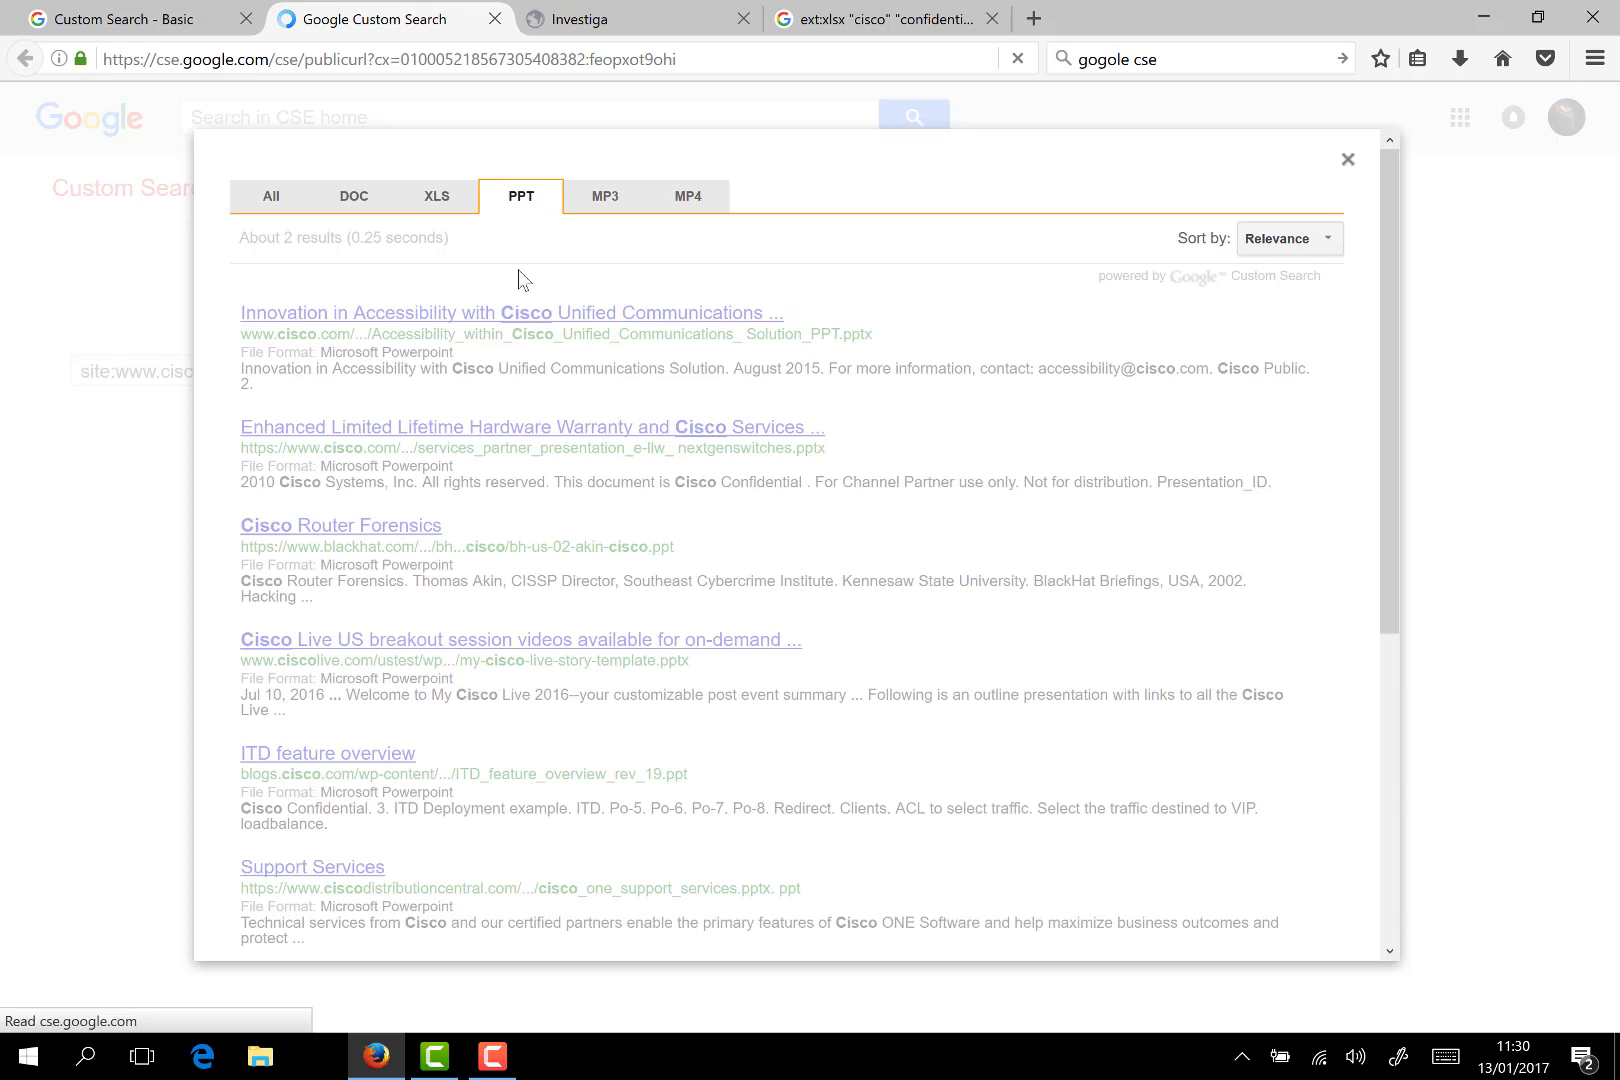
left_click(604, 203)
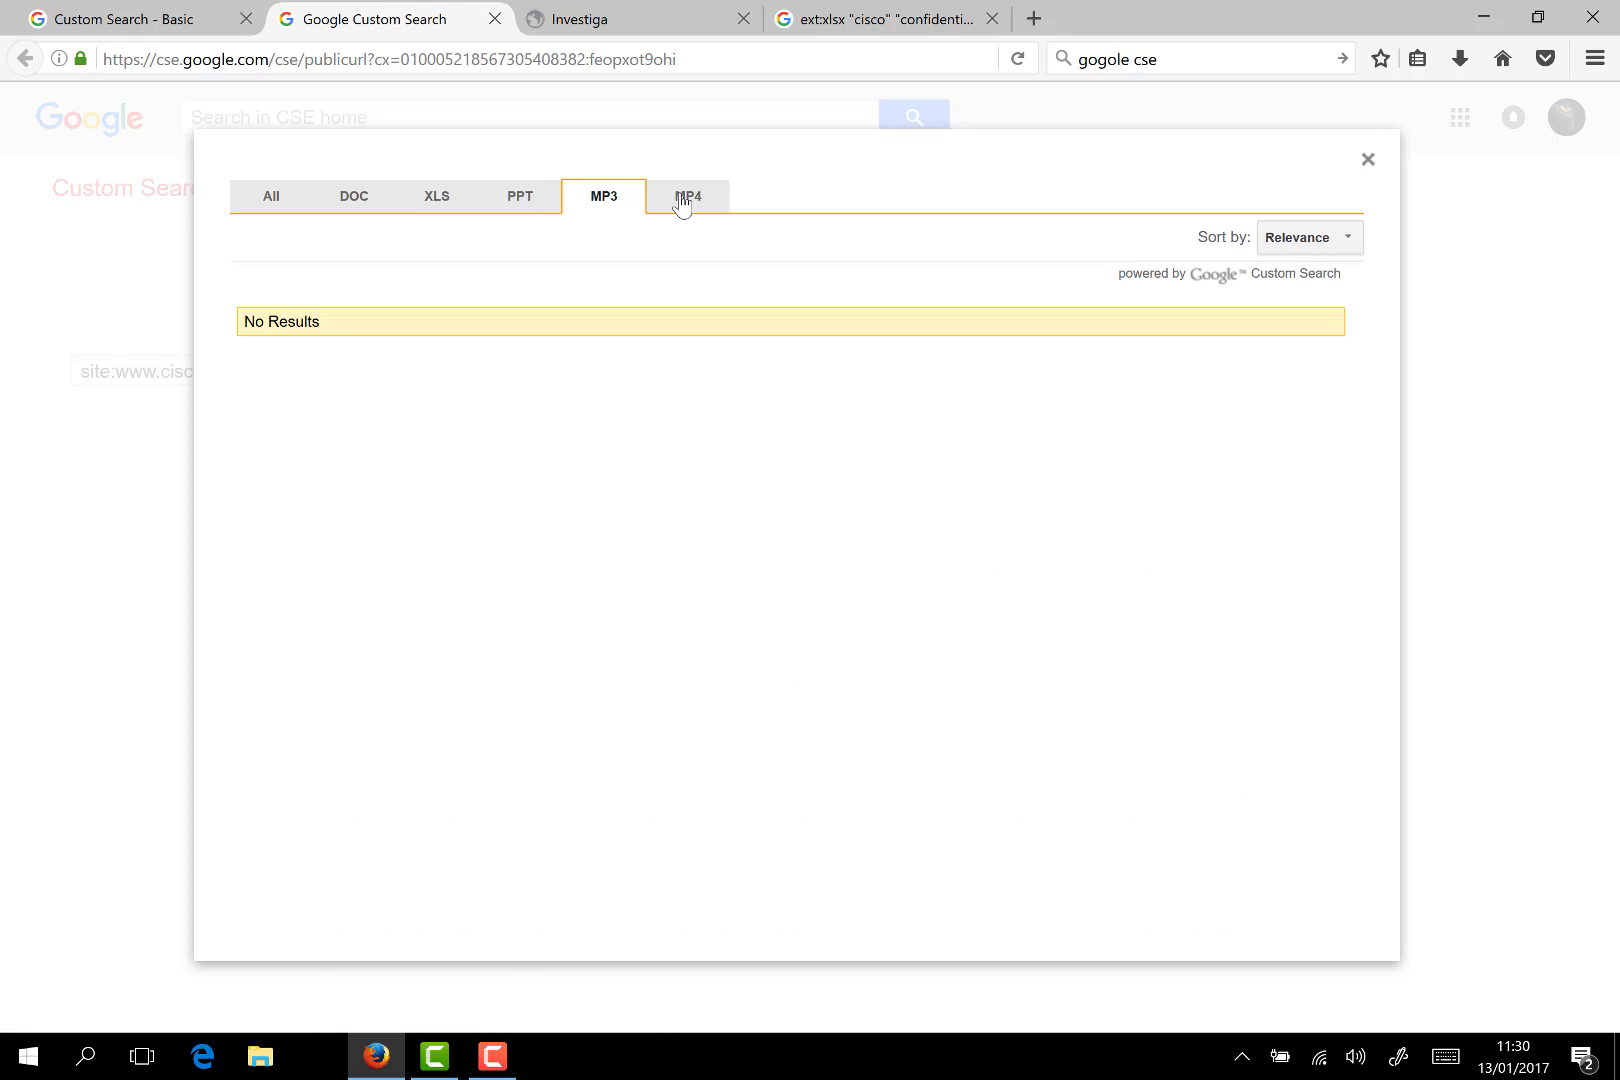
left_click(681, 203)
left_click(271, 204)
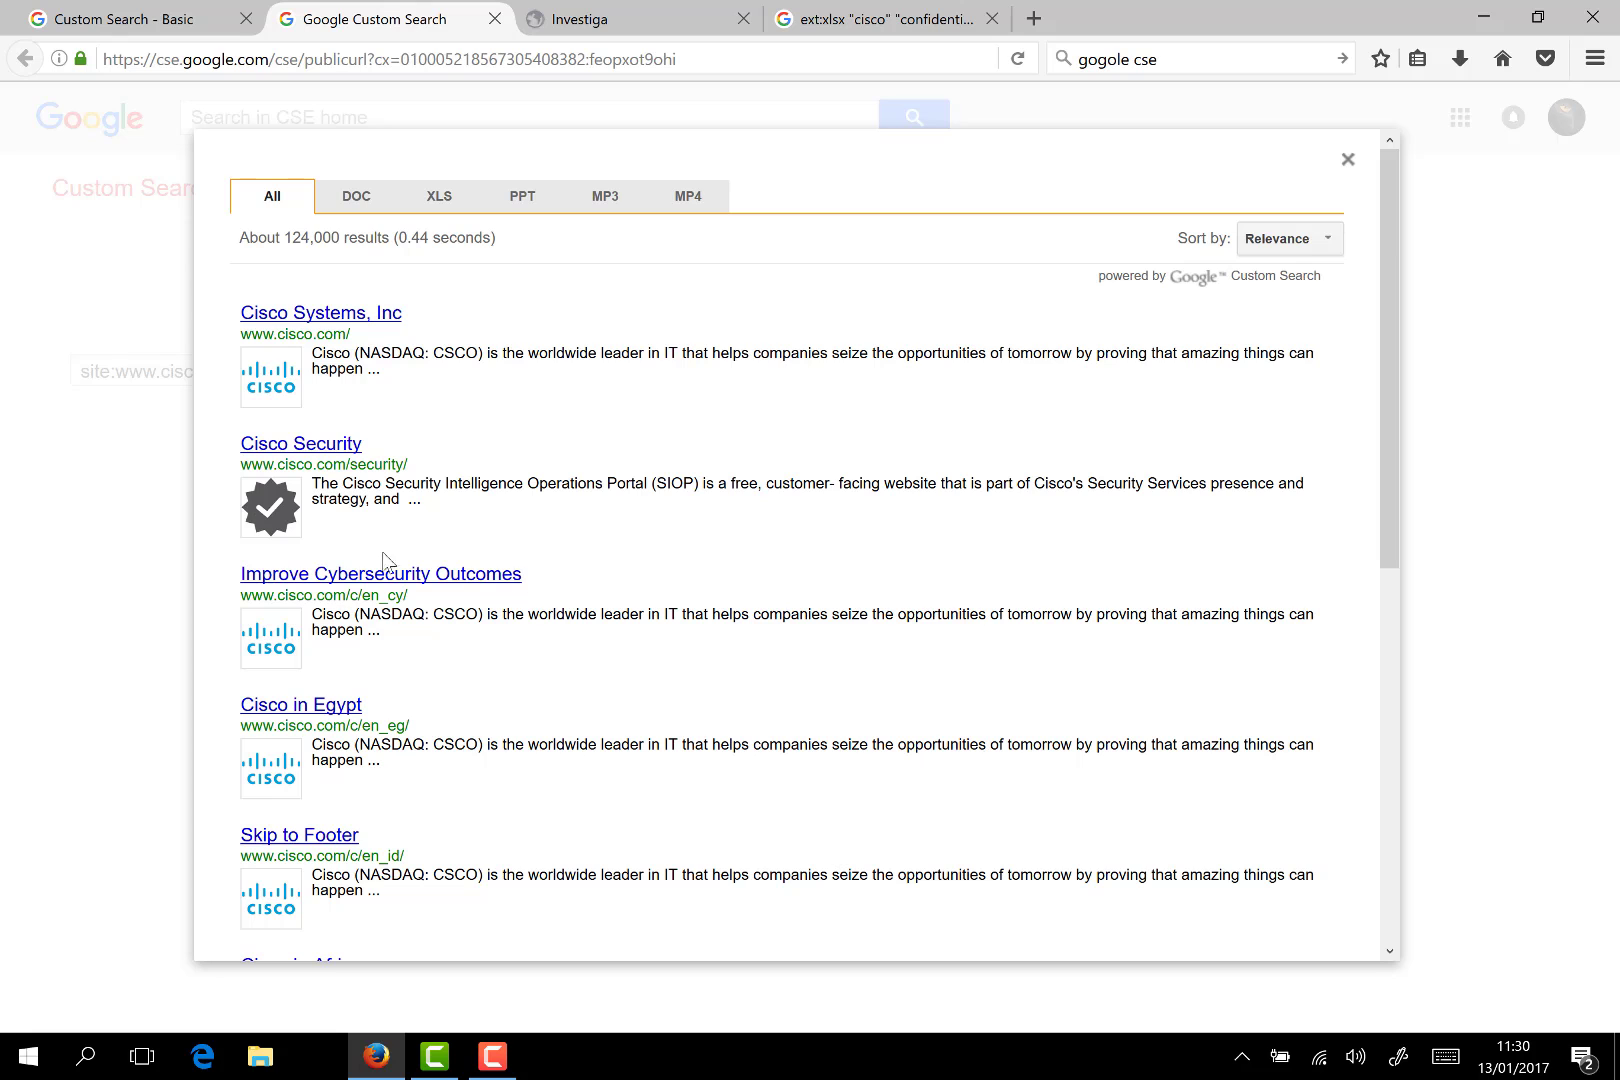
scroll(1391, 365, "down", 2)
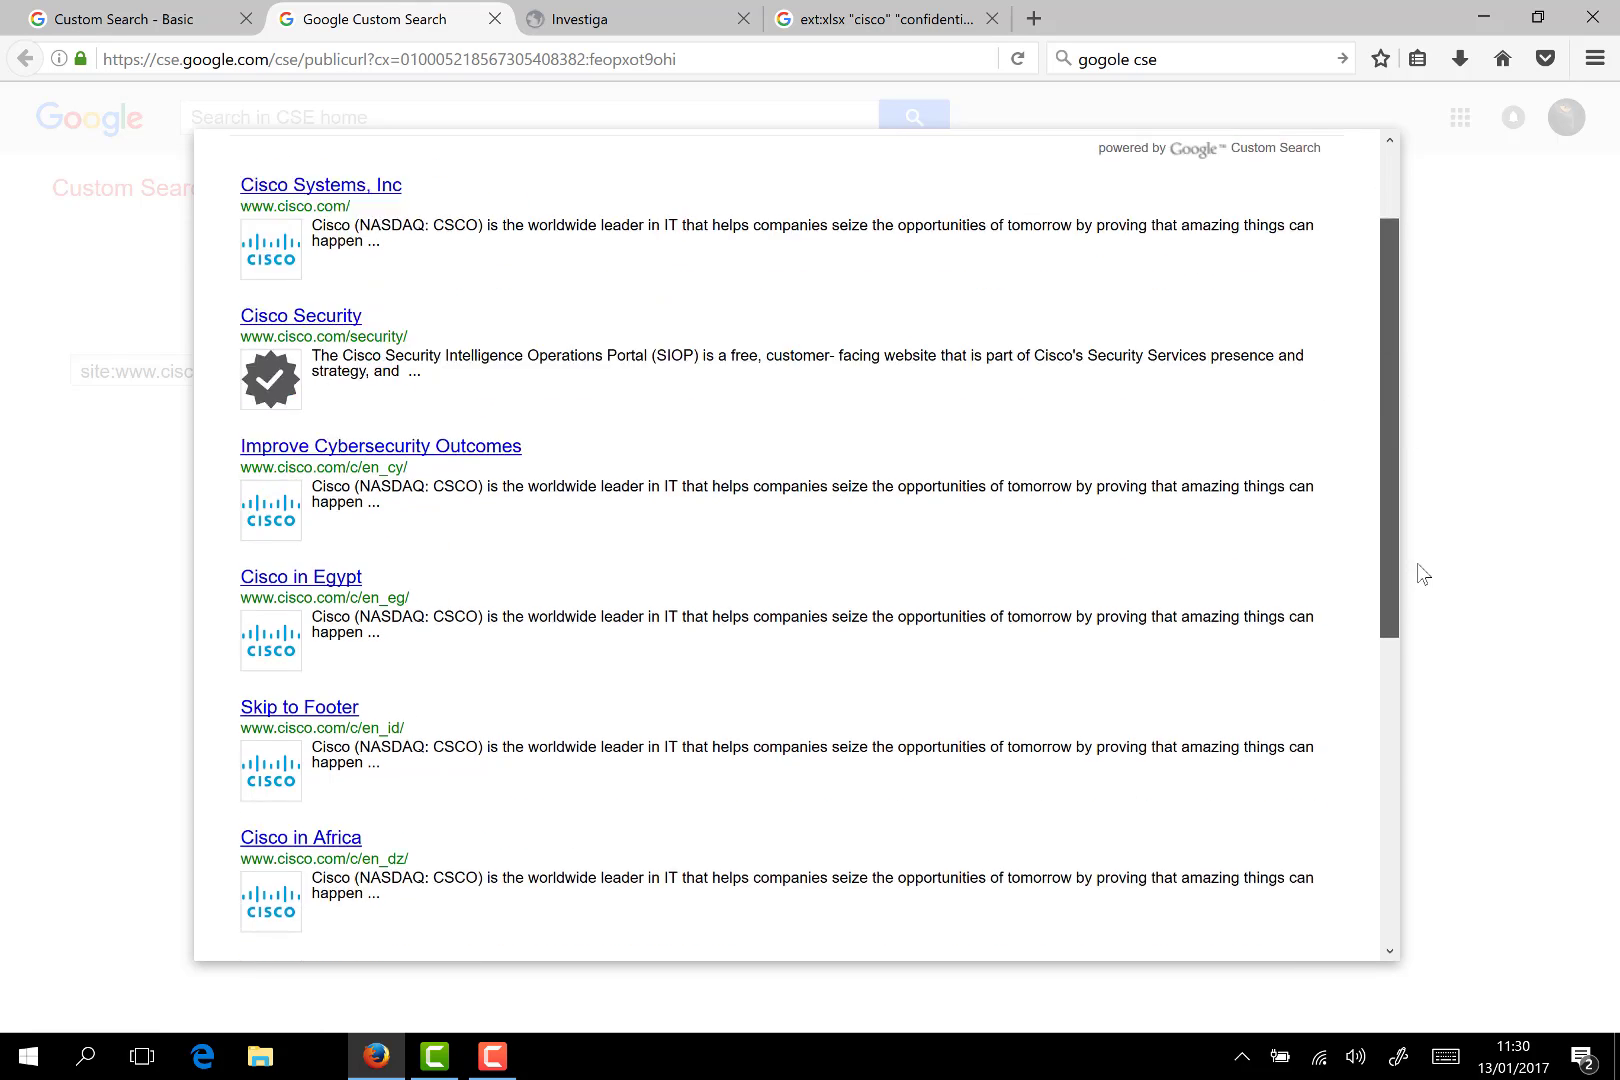
scroll(1423, 574, "down", 8)
scroll(1410, 700, "up", 10)
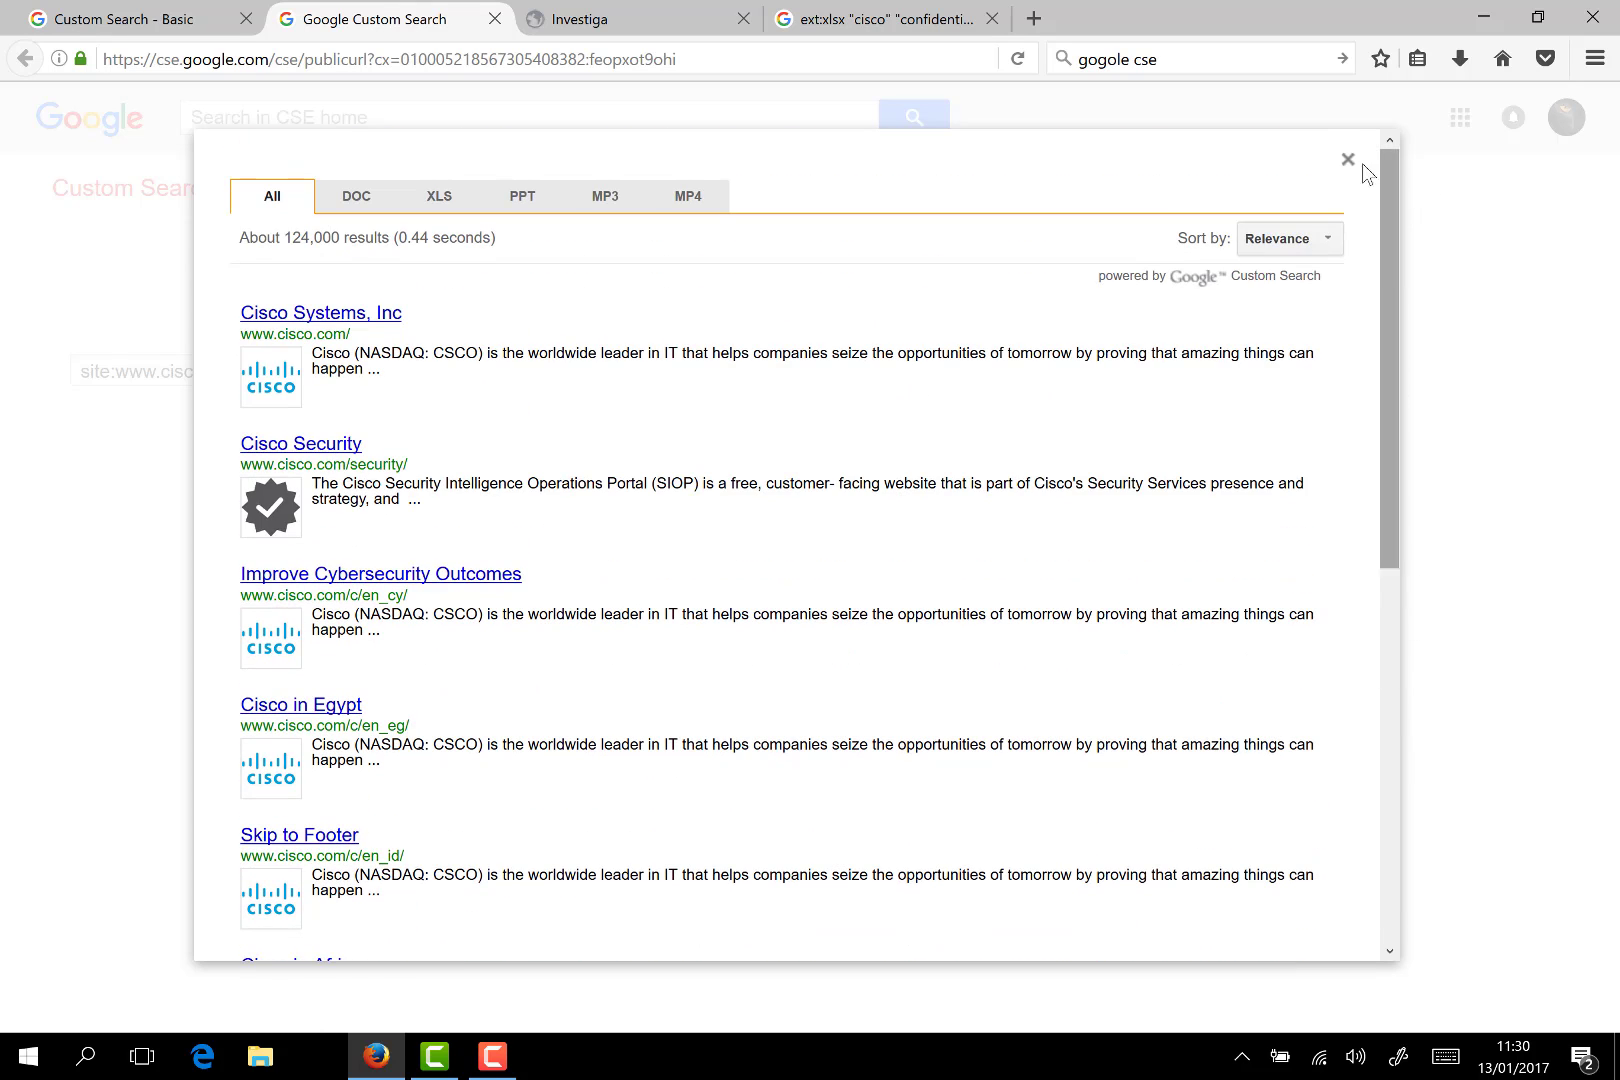
- Return to the engine settings, view the new search engine form, reopen the Procura Tipo documento setup and minimise the browser
left_click(172, 21)
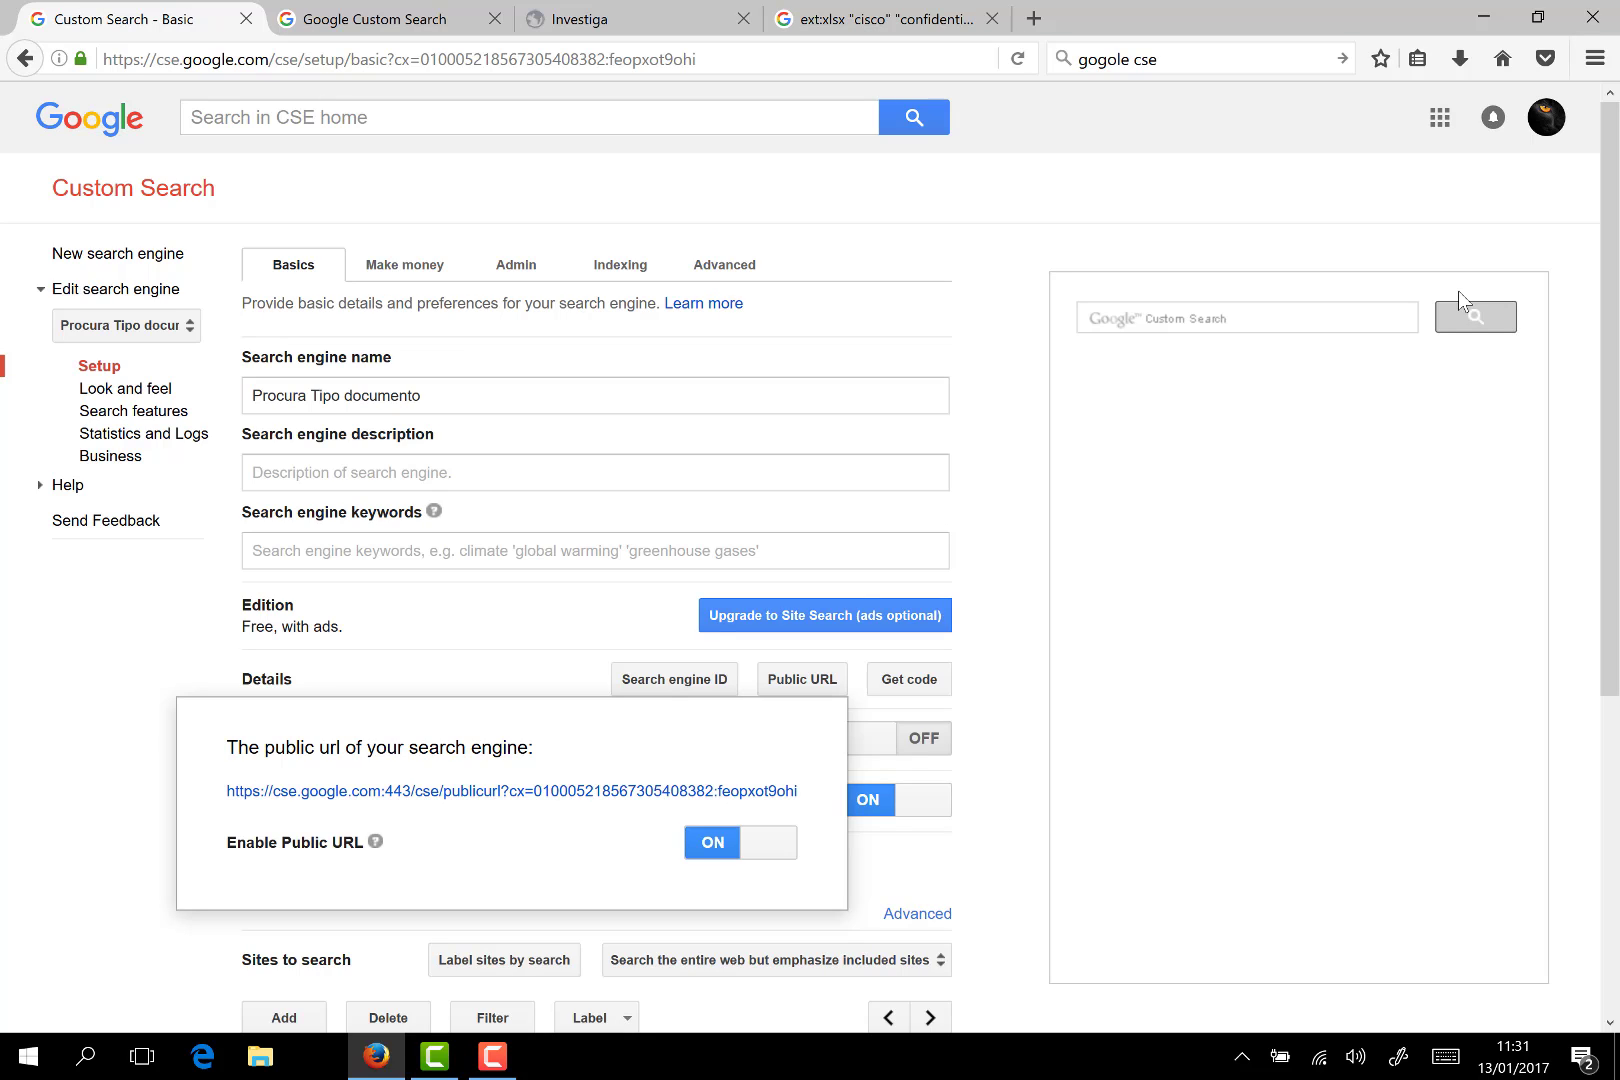
left_click(377, 30)
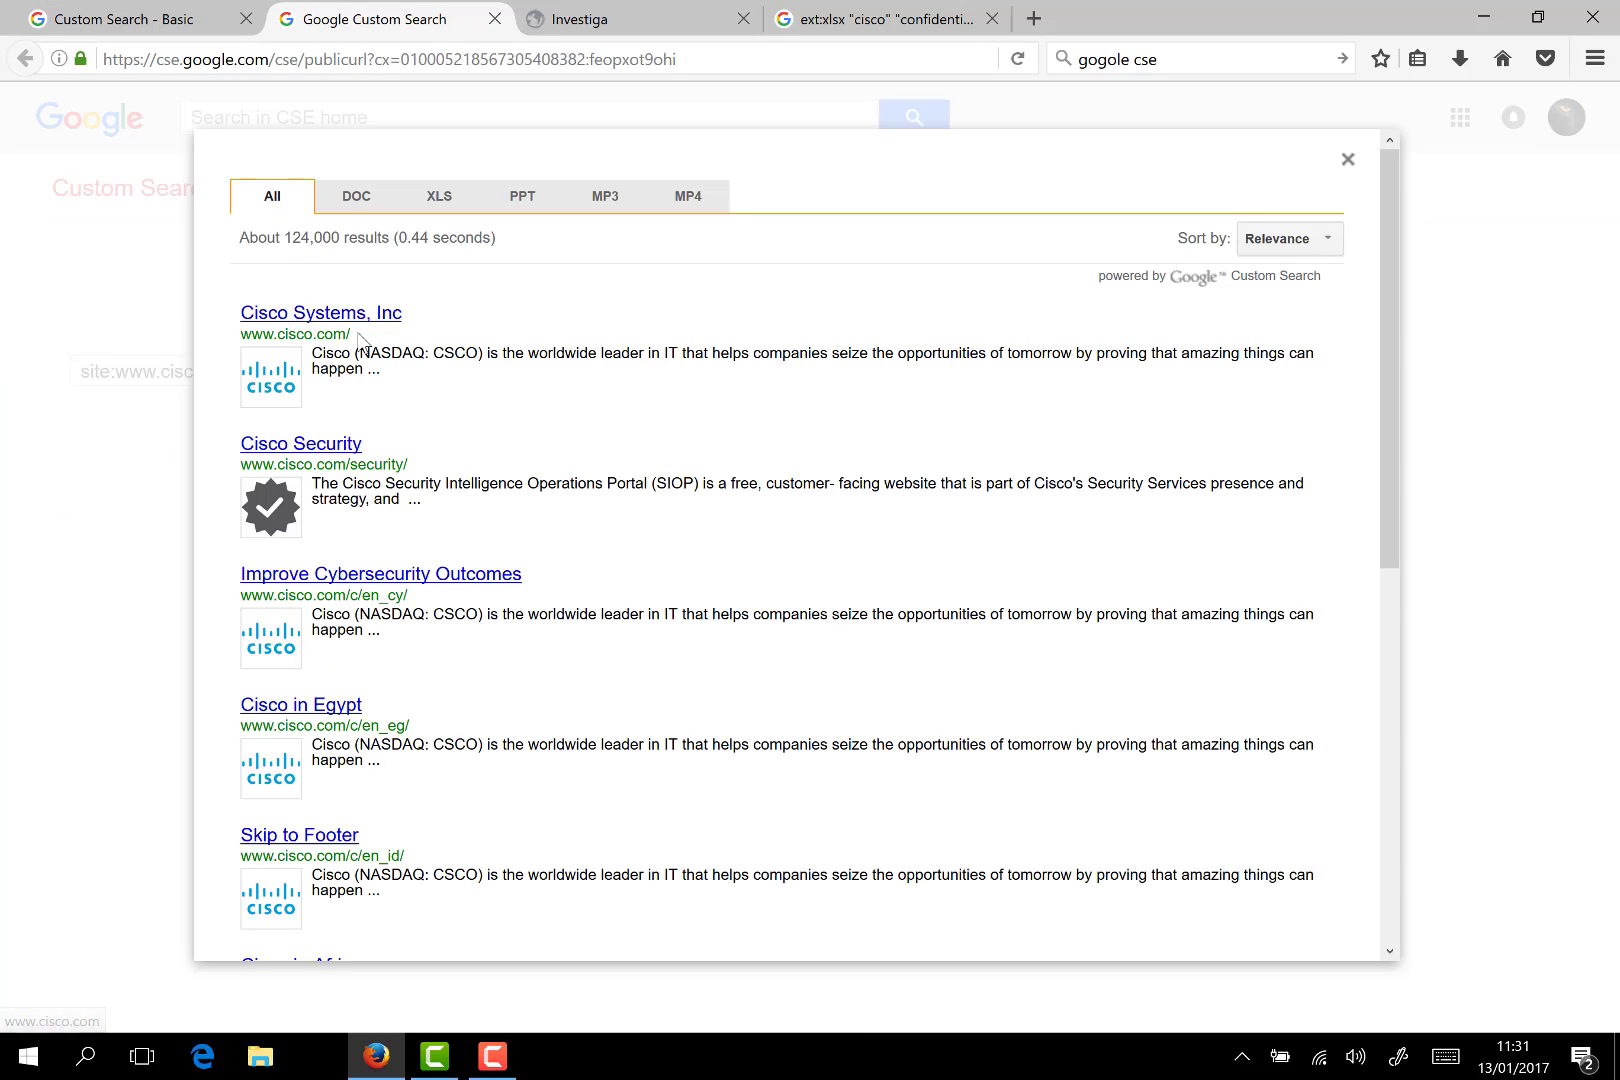
left_click(160, 28)
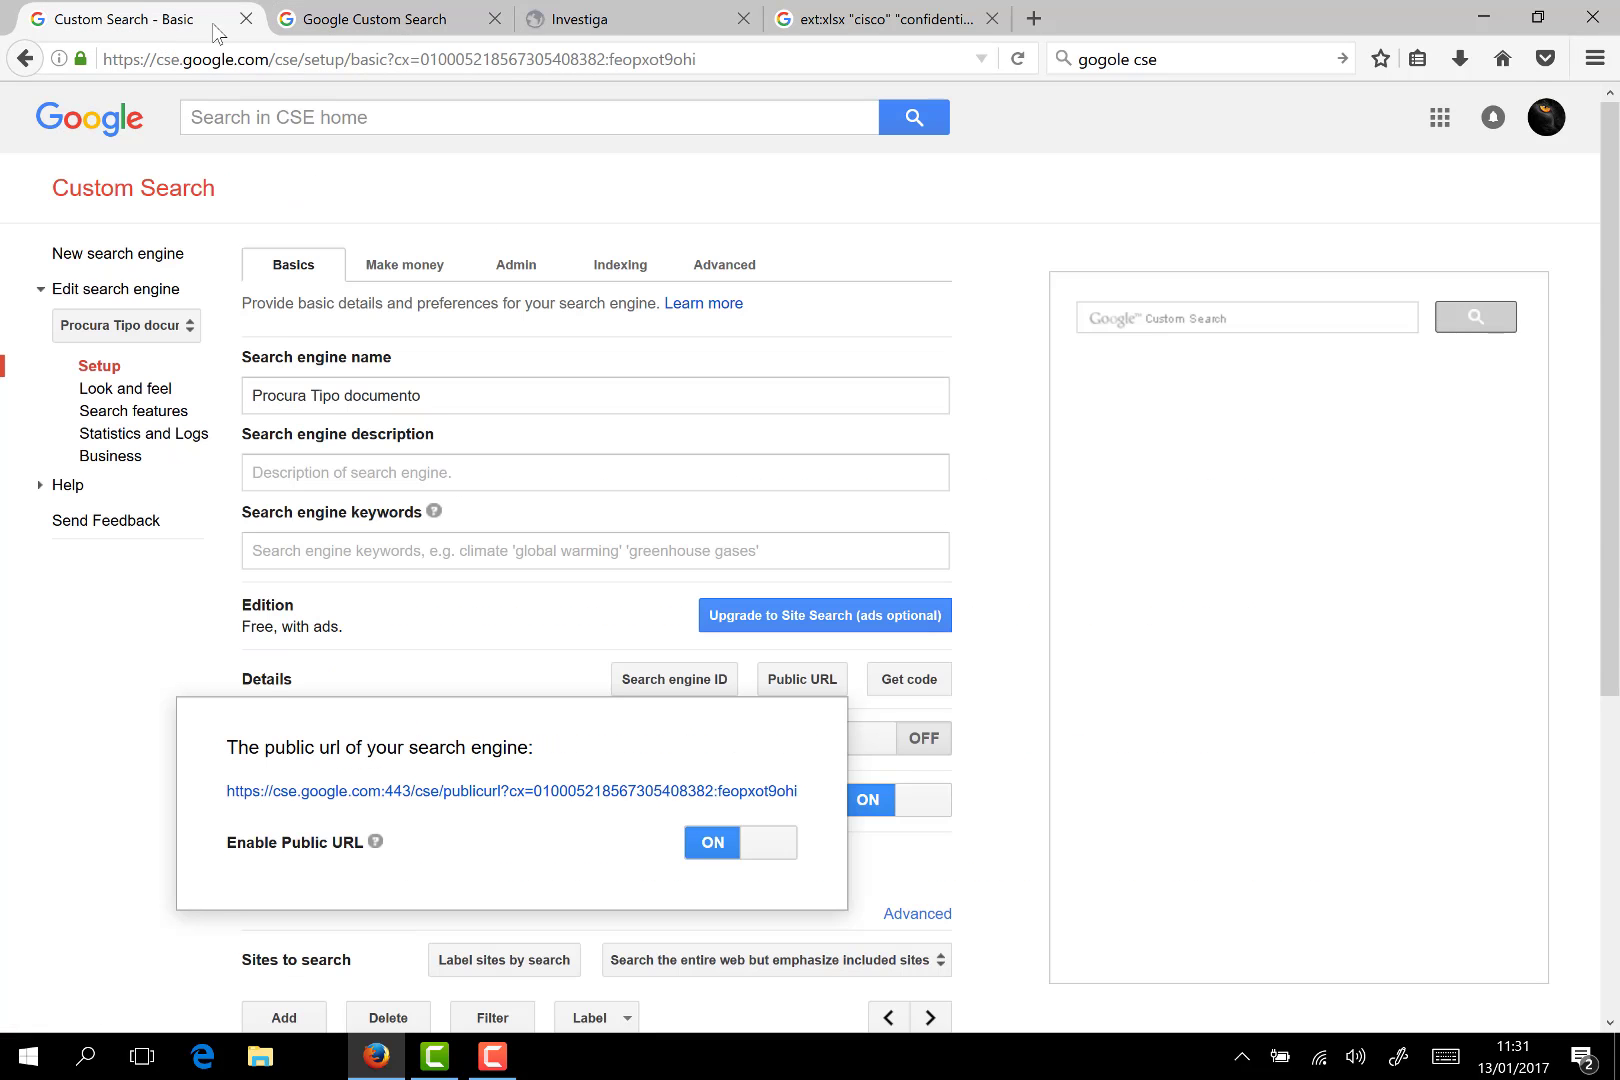
left_click(137, 262)
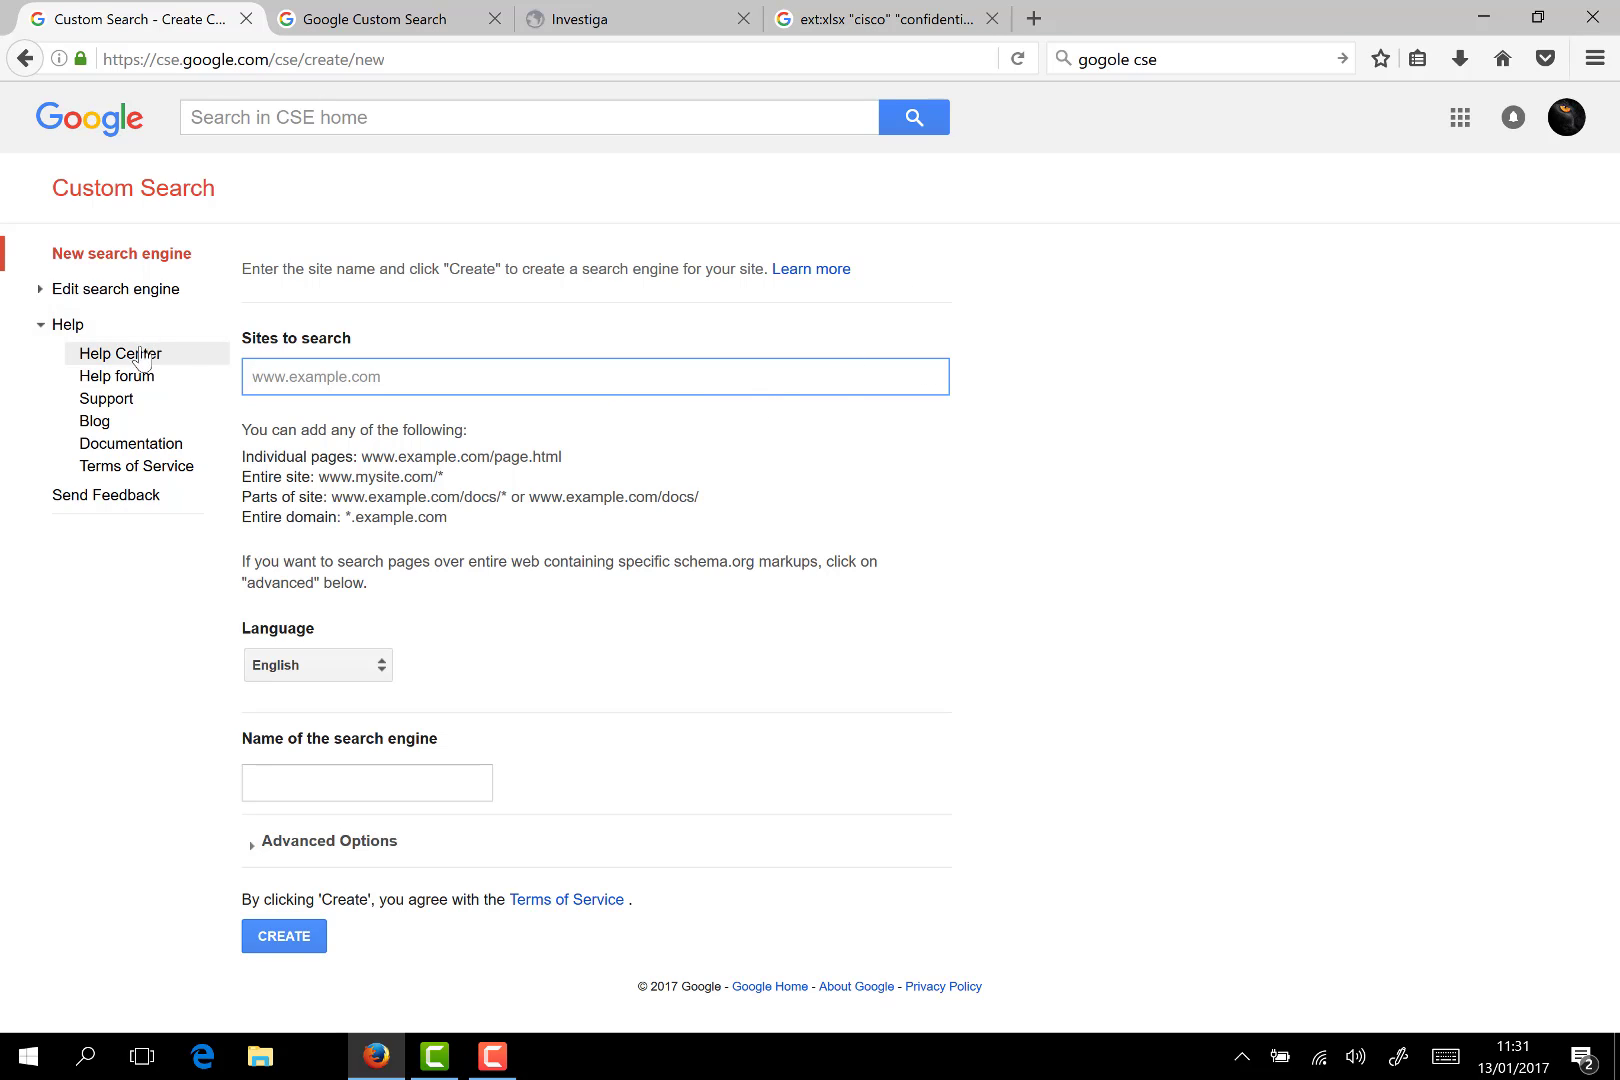
left_click(118, 295)
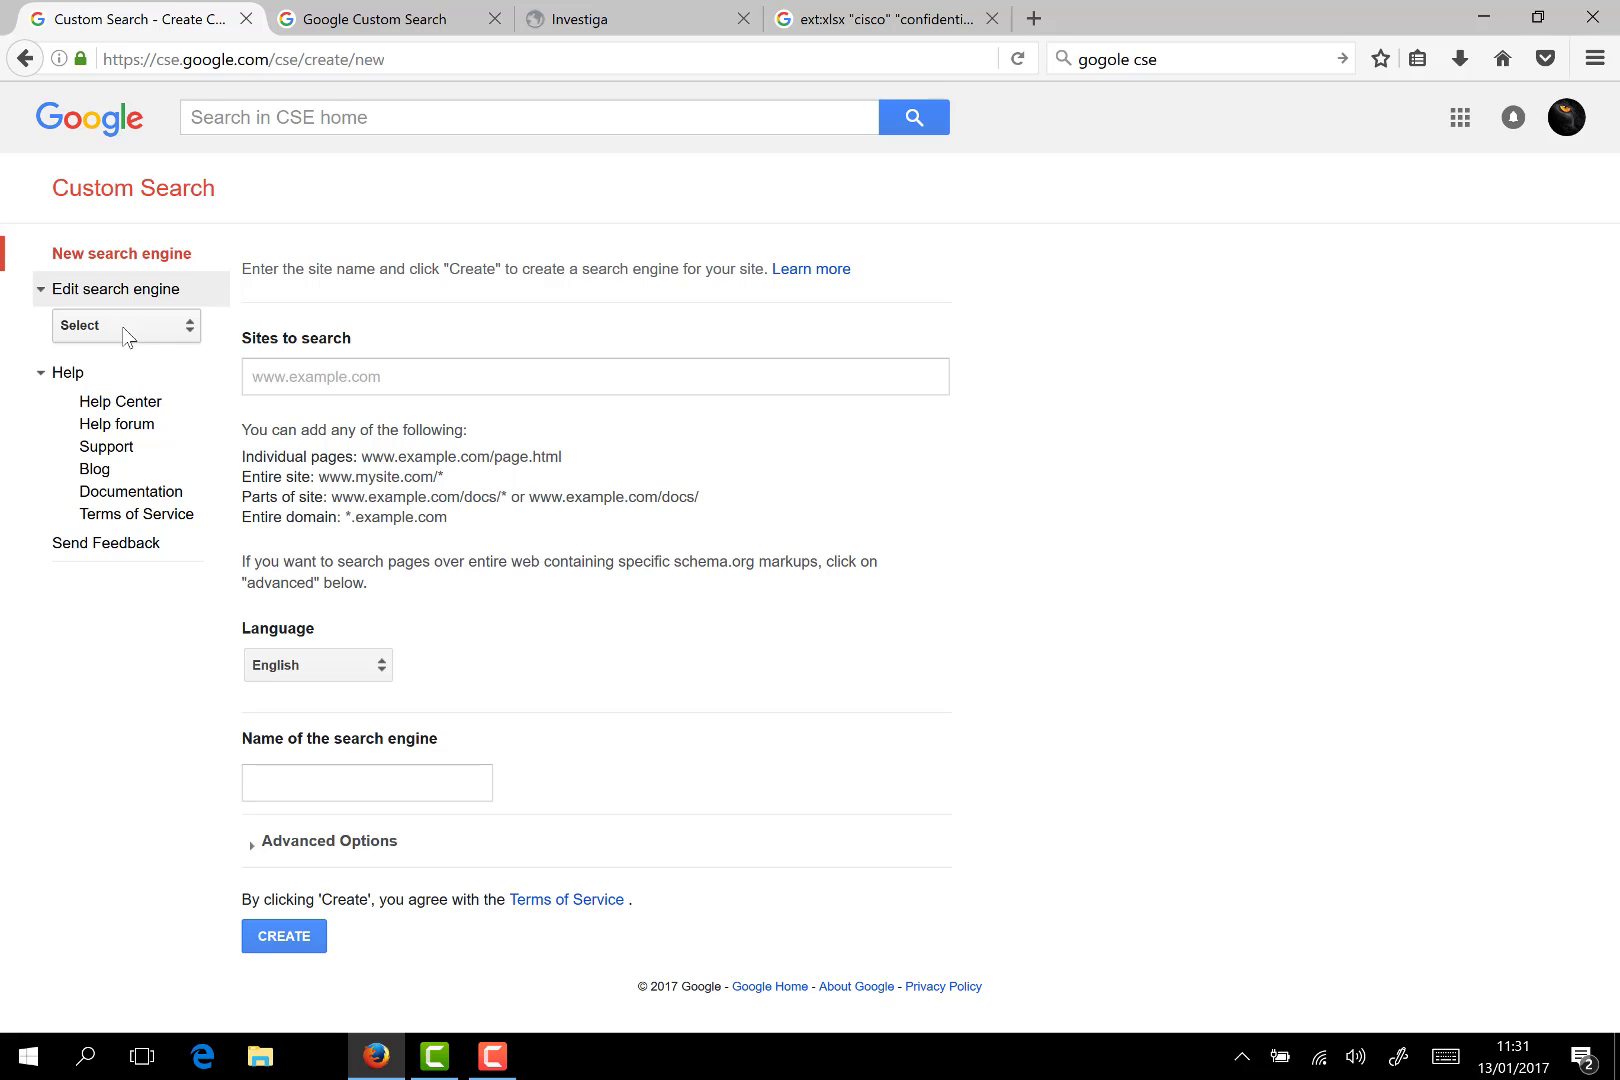
left_click(125, 326)
left_click(133, 388)
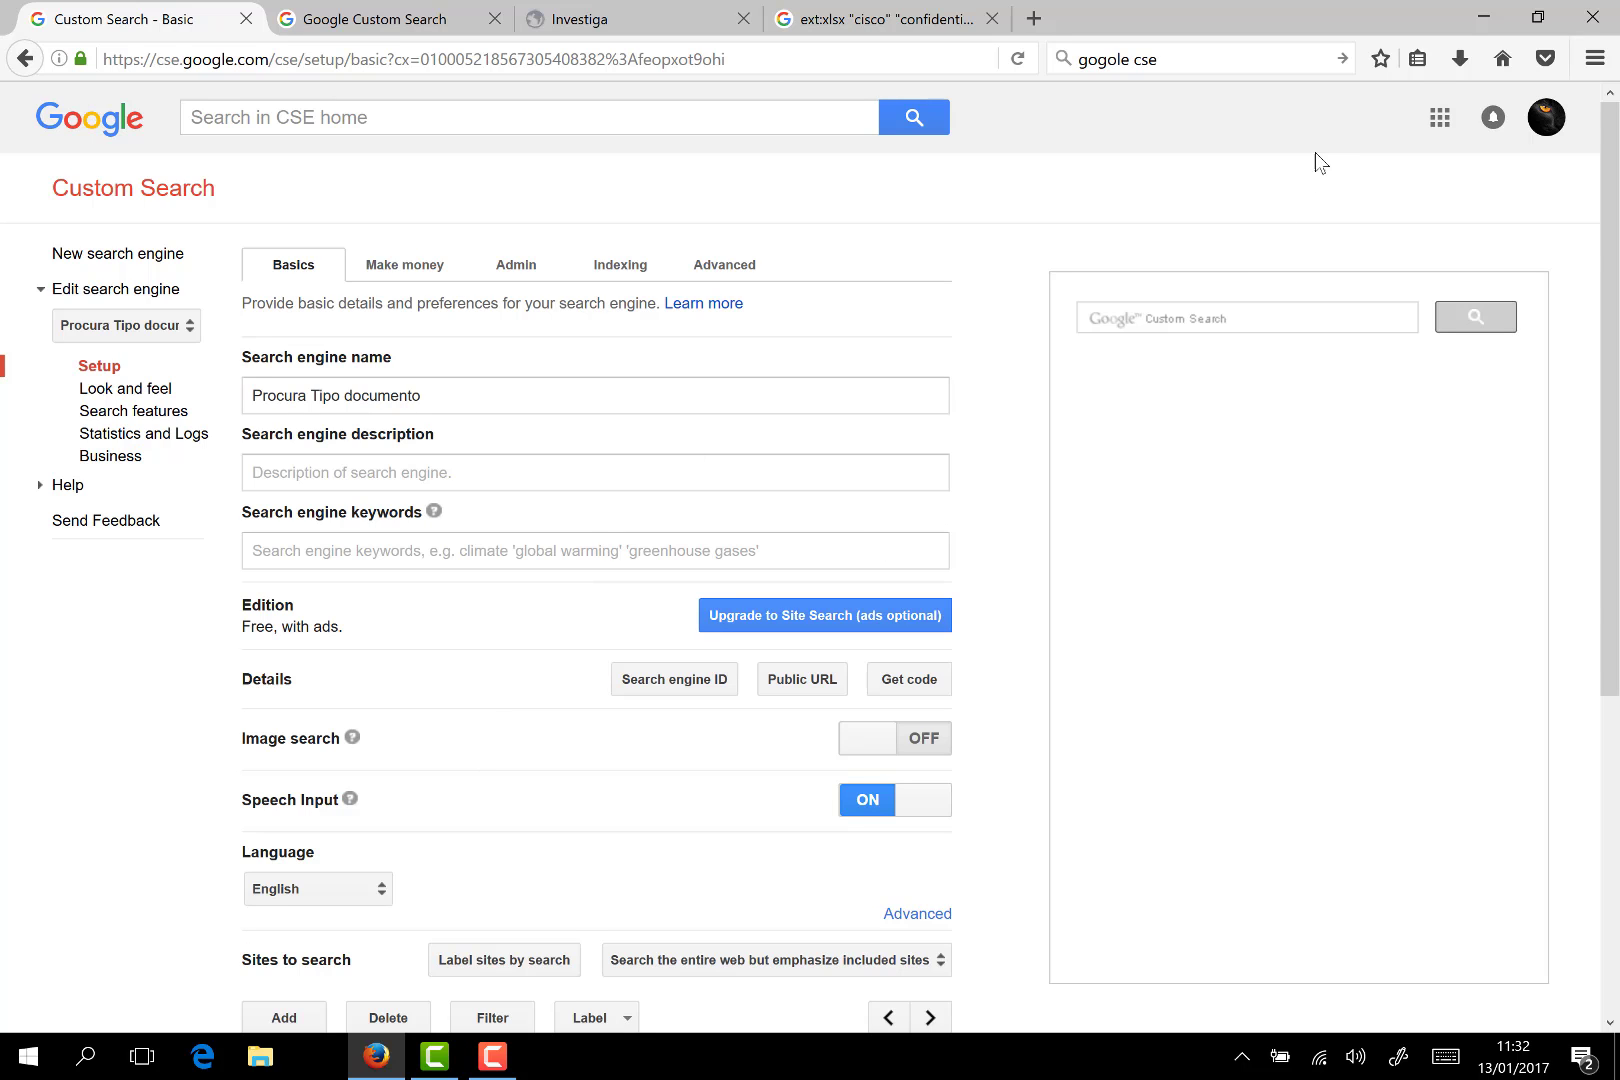
left_click(1483, 15)
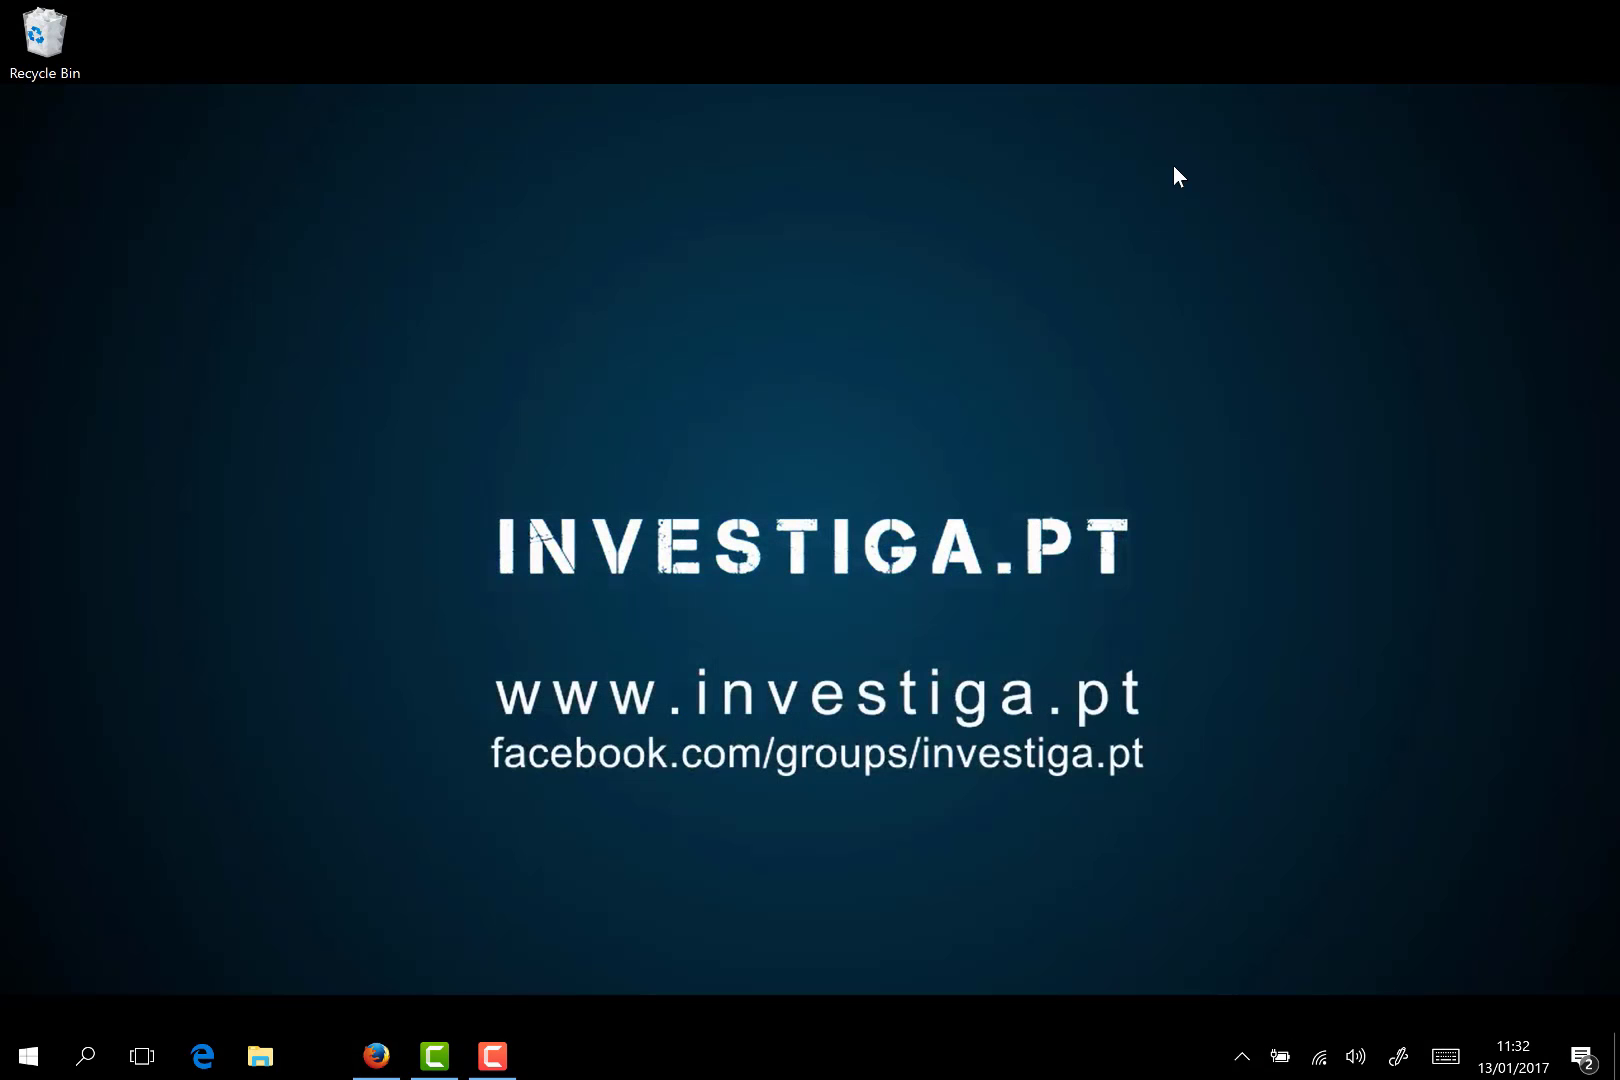